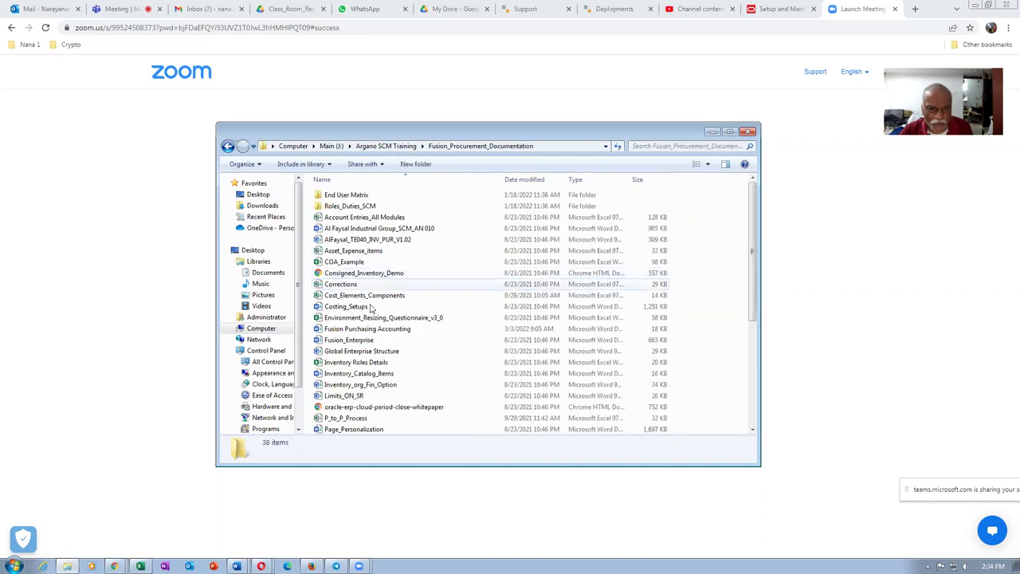
Step: Select the P_to_P_Process workbook and open it in Excel
{"action": "left_click", "coordinate": [381, 416]}
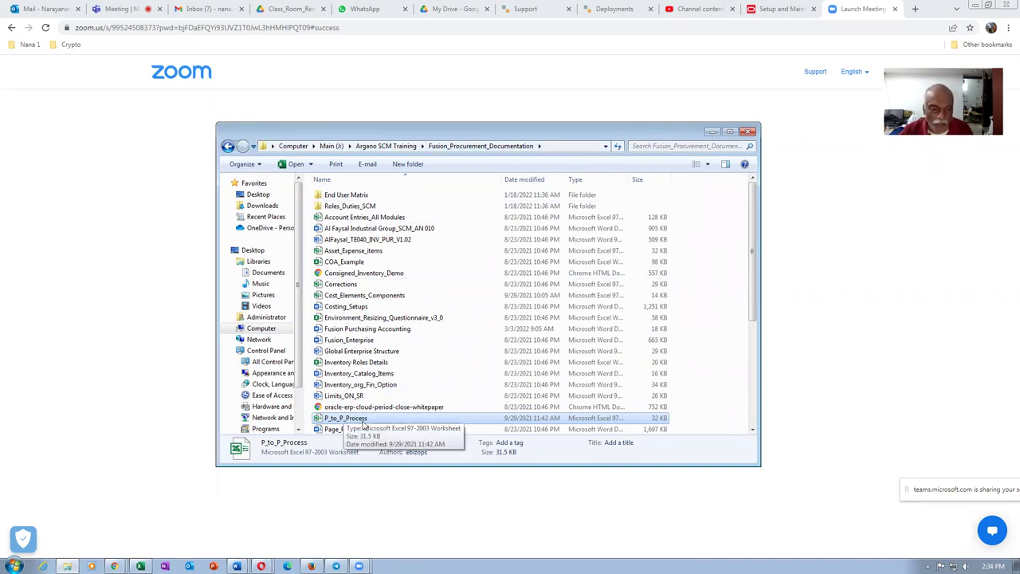
{"action": "double_click", "coordinate": [351, 418]}
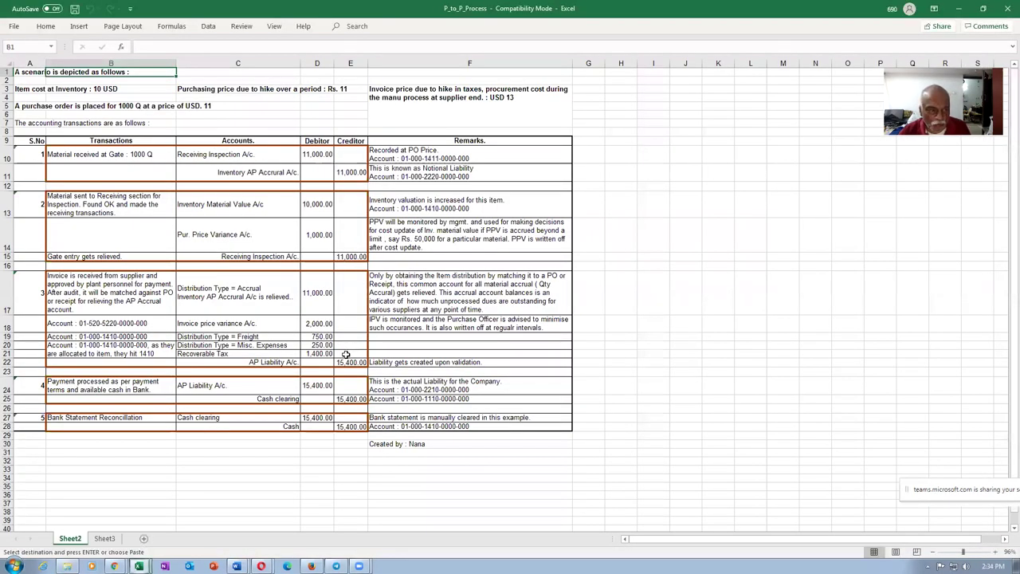
{"action": "scroll", "coordinate": [346, 354], "scroll_direction": "up", "scroll_amount": 1, "text": "ctrl"}
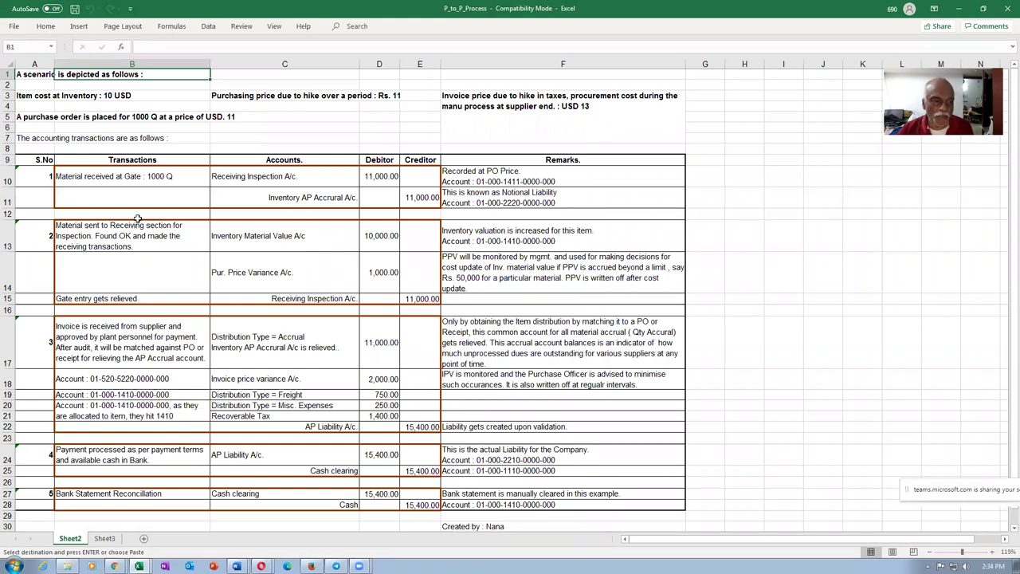
{"action": "left_click", "coordinate": [78, 177]}
{"action": "left_click_drag", "start_coordinate": [8, 176], "coordinate": [6, 198]}
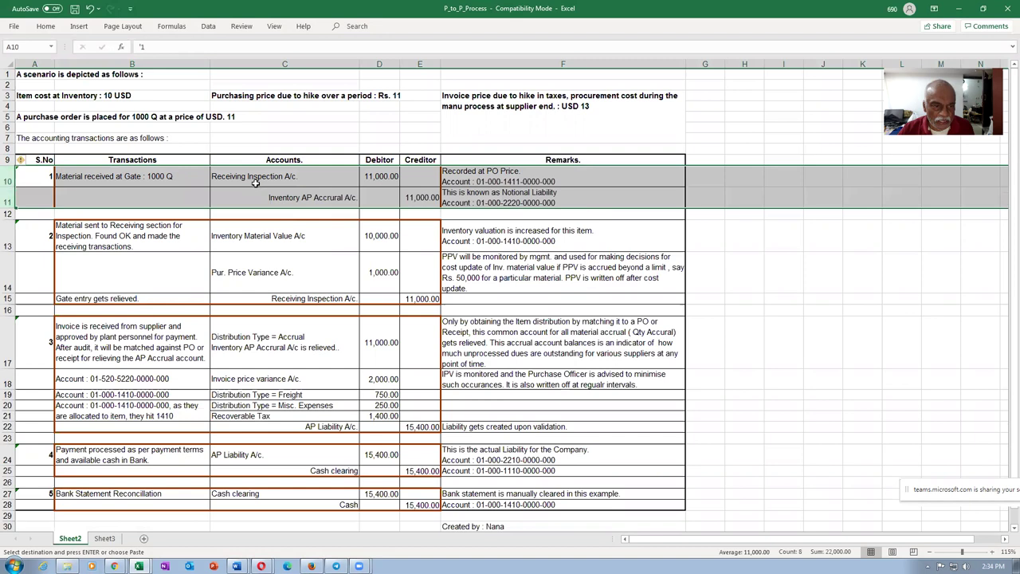
{"action": "left_click", "coordinate": [255, 180]}
{"action": "left_click", "coordinate": [388, 176]}
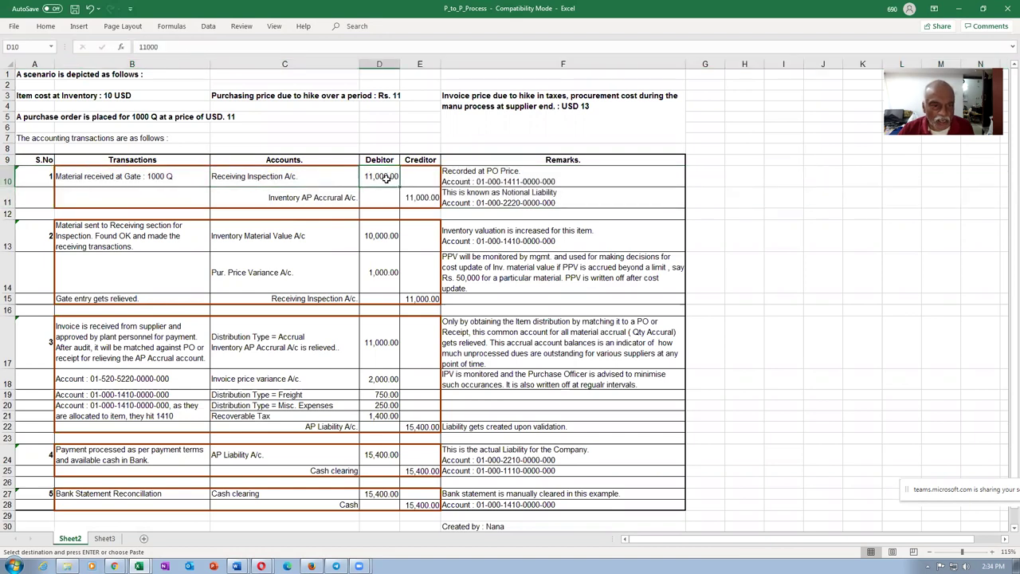
{"action": "left_click", "coordinate": [301, 199]}
{"action": "left_click", "coordinate": [430, 200]}
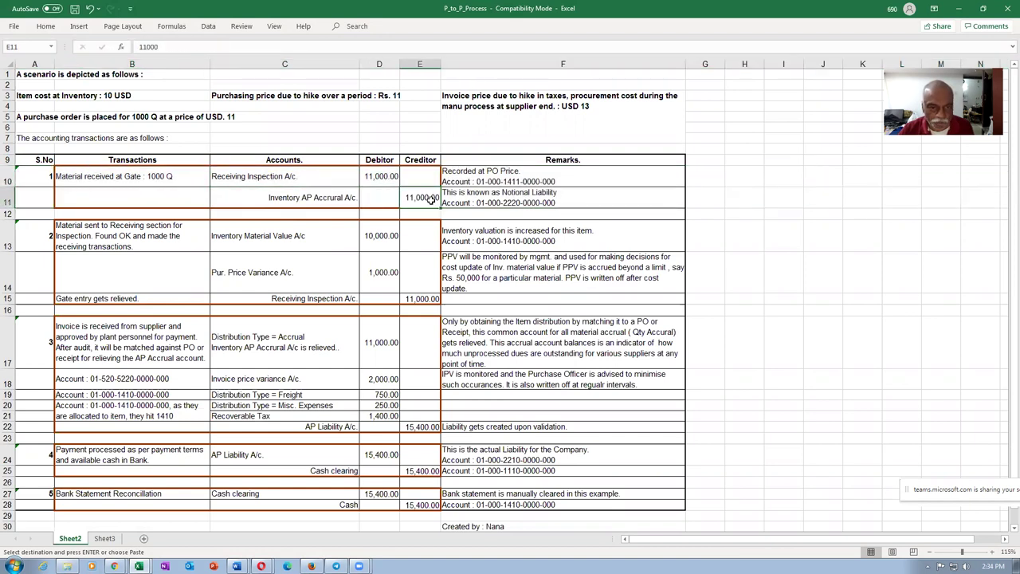
{"action": "left_click", "coordinate": [382, 179]}
{"action": "left_click", "coordinate": [425, 199]}
{"action": "left_click", "coordinate": [129, 247]}
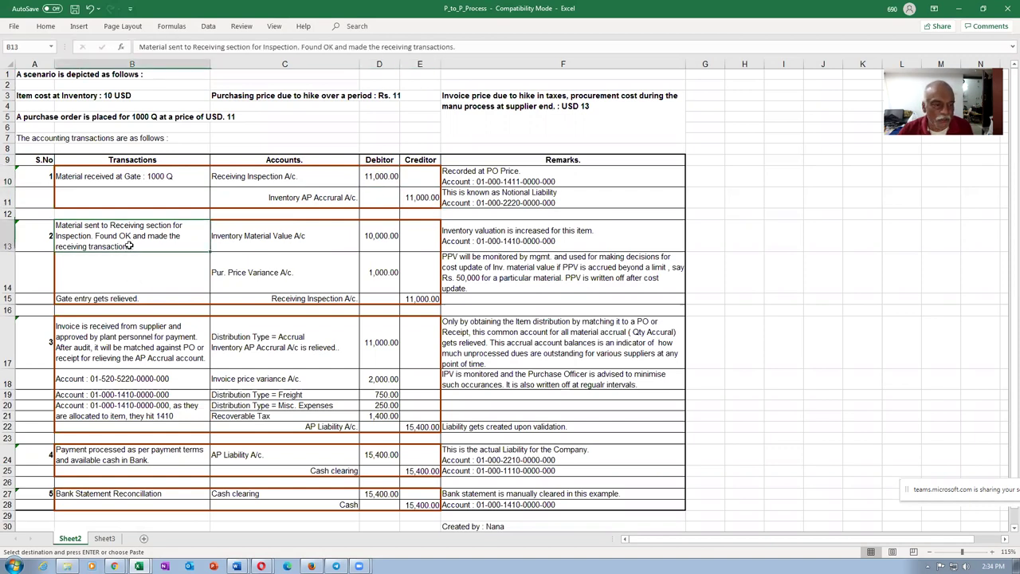
{"action": "left_click_drag", "start_coordinate": [8, 235], "coordinate": [6, 296]}
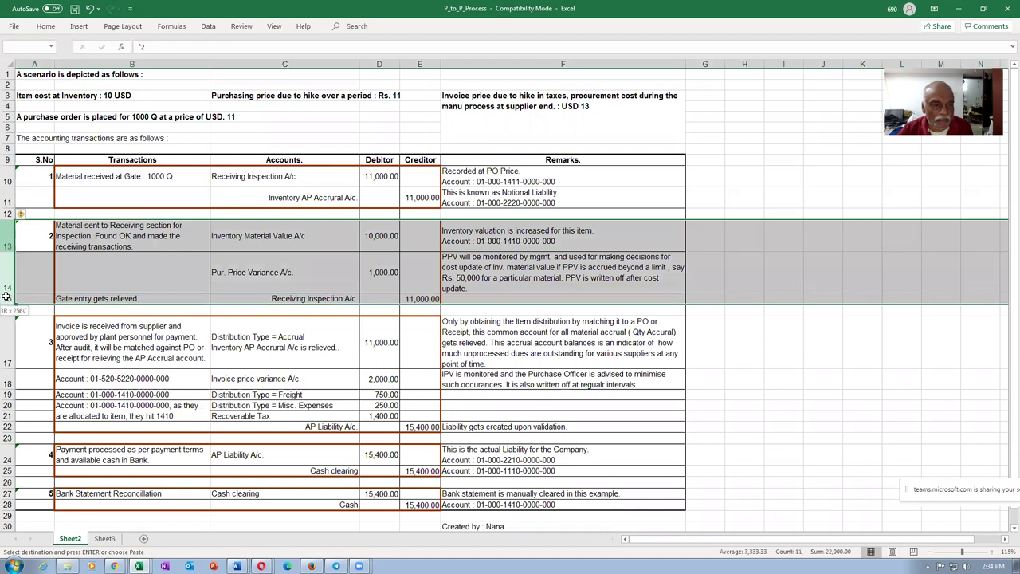
{"action": "left_click", "coordinate": [259, 243]}
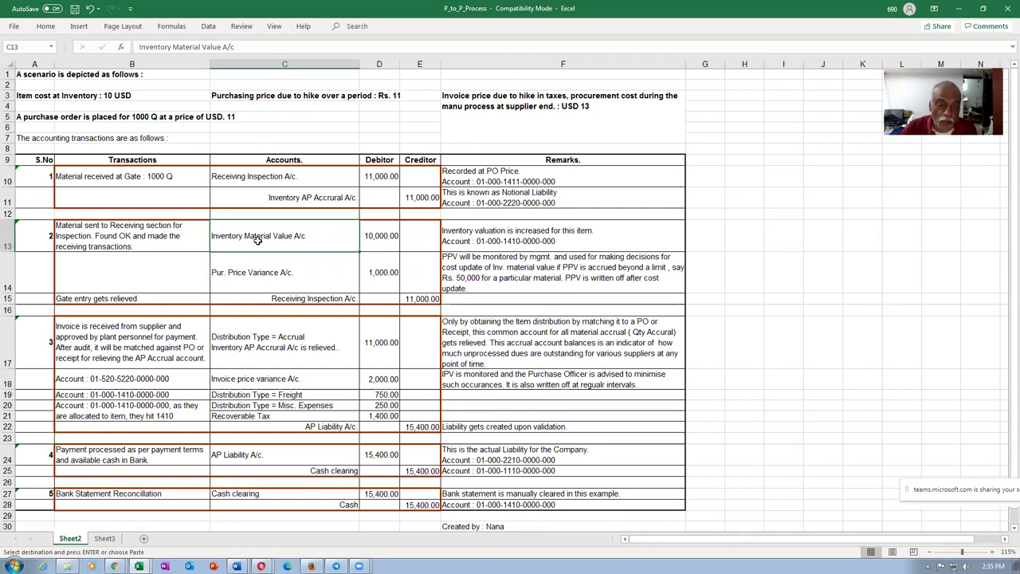
{"action": "left_click", "coordinate": [387, 233]}
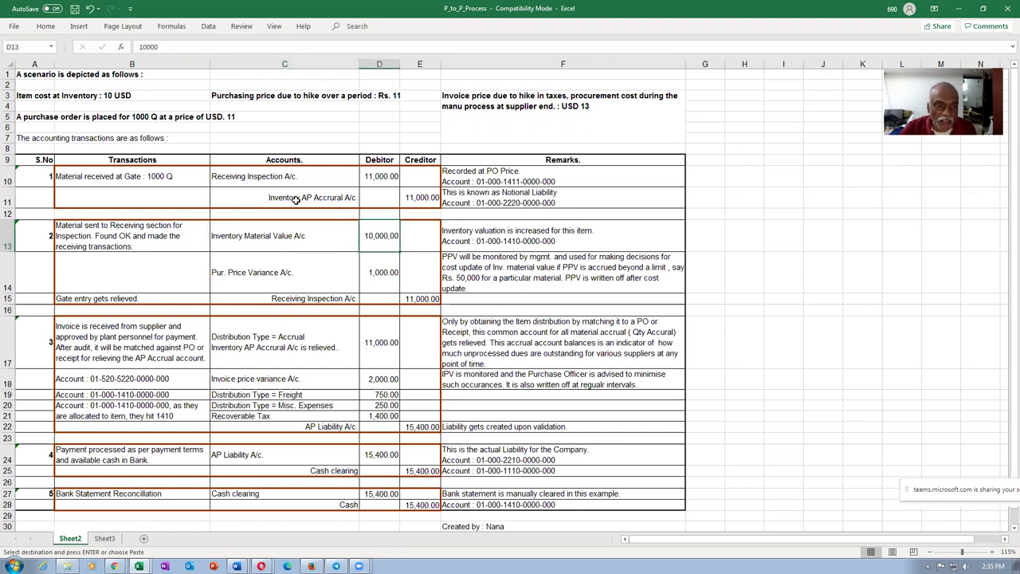
{"action": "left_click", "coordinate": [259, 179]}
{"action": "left_click", "coordinate": [372, 191]}
{"action": "left_click", "coordinate": [424, 298]}
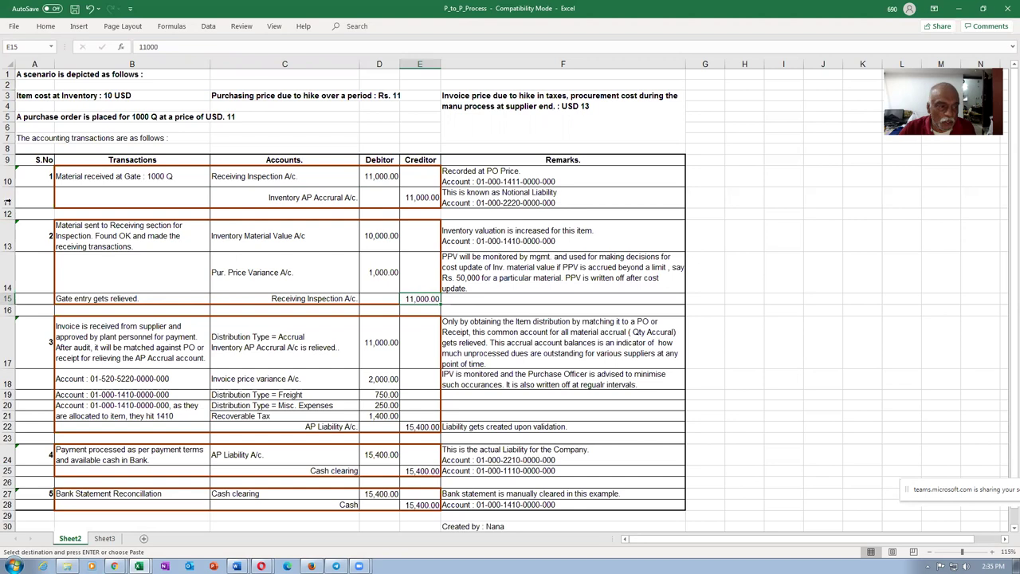
{"action": "left_click_drag", "start_coordinate": [7, 180], "coordinate": [6, 298]}
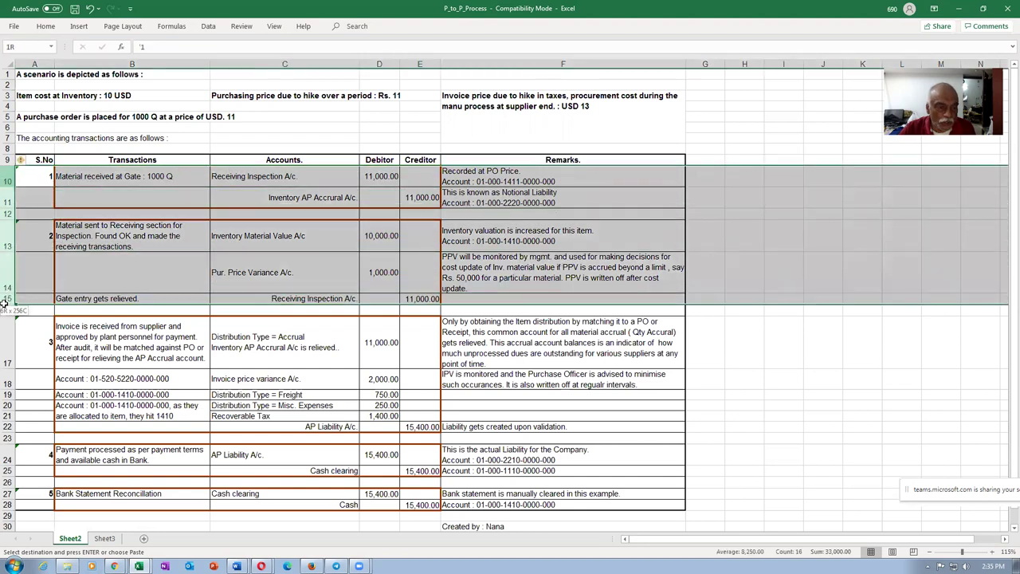
{"action": "left_click", "coordinate": [425, 198]}
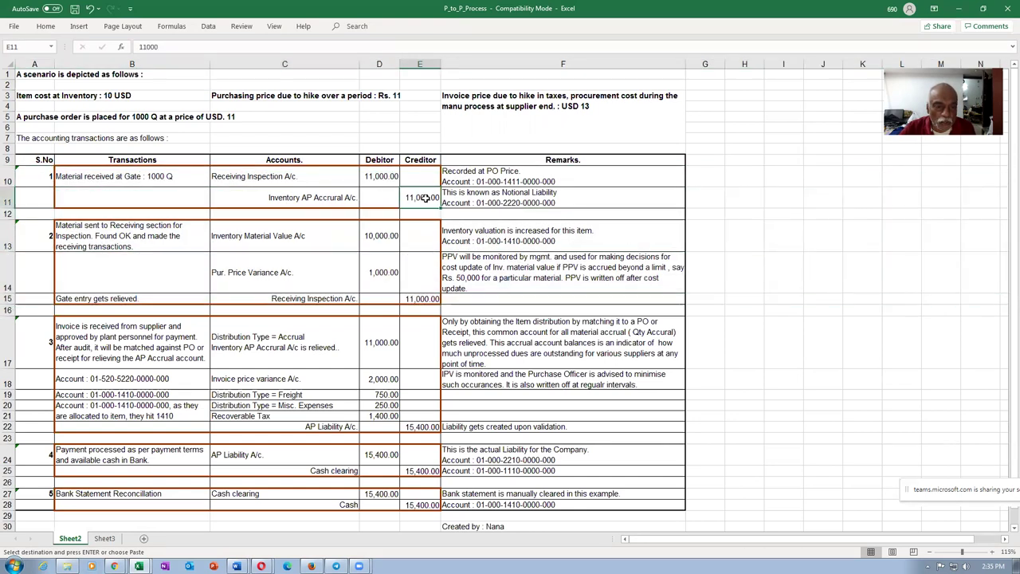
{"action": "left_click", "coordinate": [382, 238]}
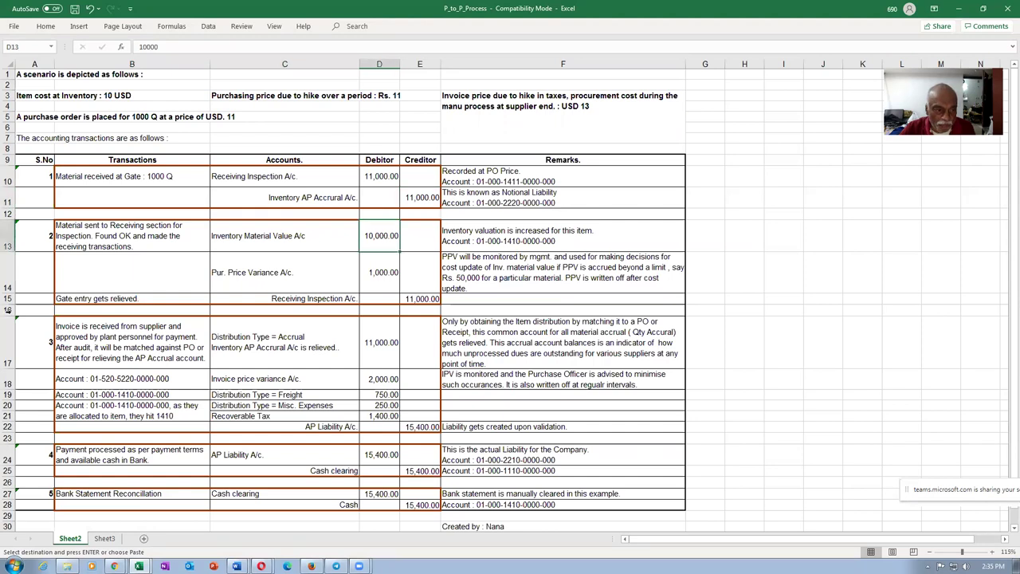
{"action": "left_click", "coordinate": [8, 273]}
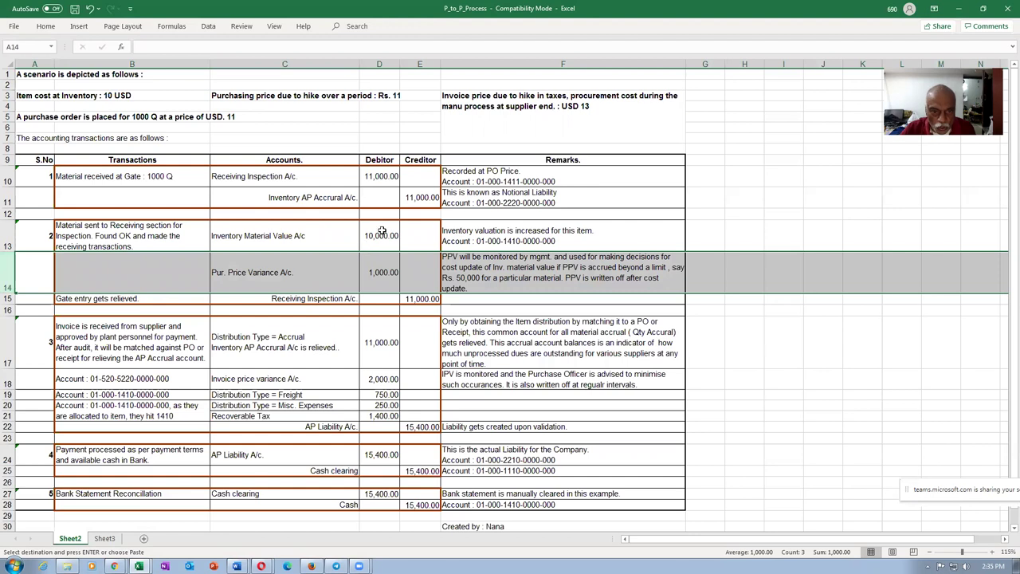
{"action": "left_click", "coordinate": [384, 233]}
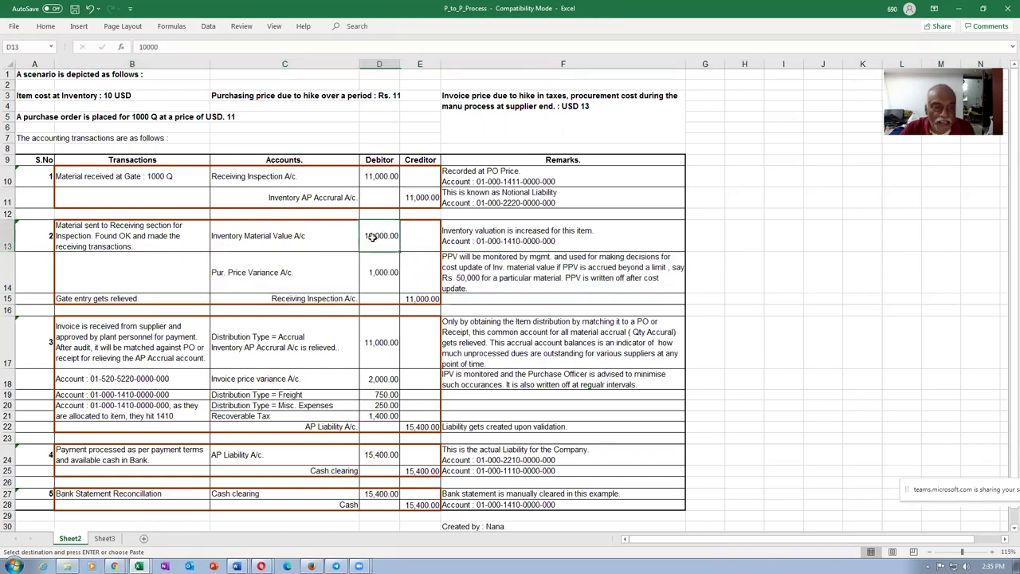
{"action": "left_click_drag", "start_coordinate": [8, 181], "coordinate": [4, 303]}
{"action": "left_click", "coordinate": [116, 342]}
{"action": "left_click", "coordinate": [8, 340]}
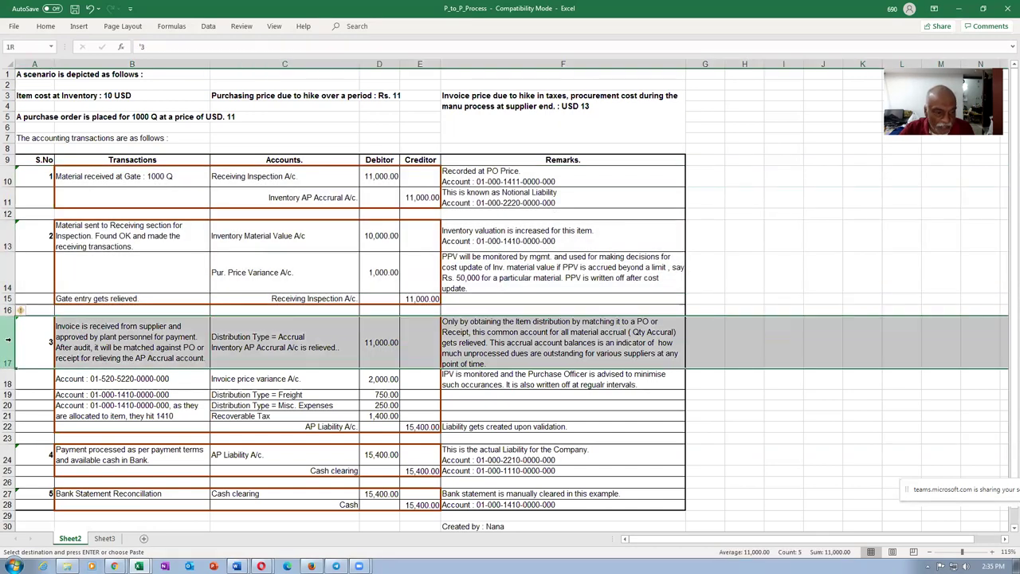
{"action": "left_click", "coordinate": [62, 352]}
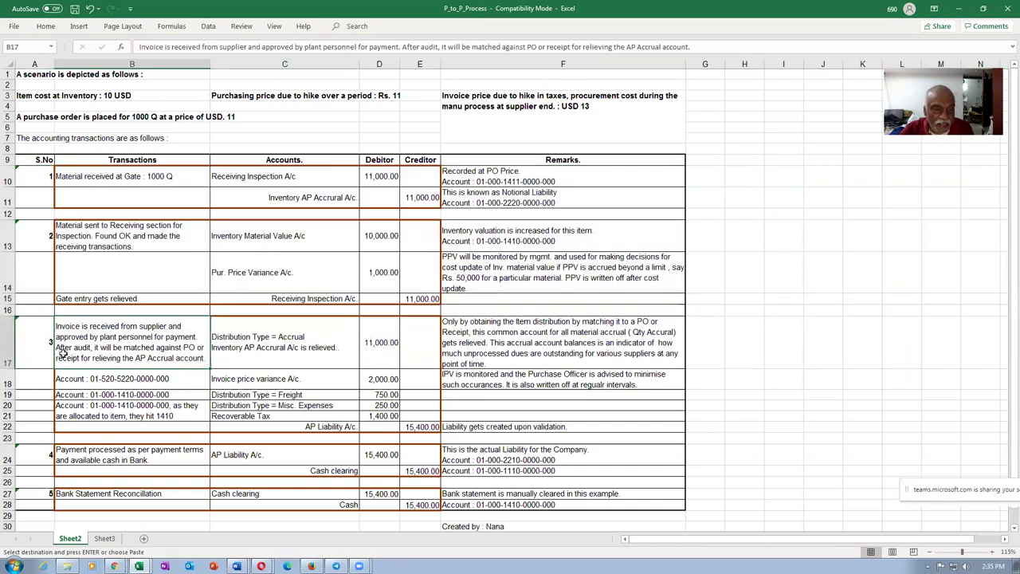
{"action": "left_click", "coordinate": [434, 199]}
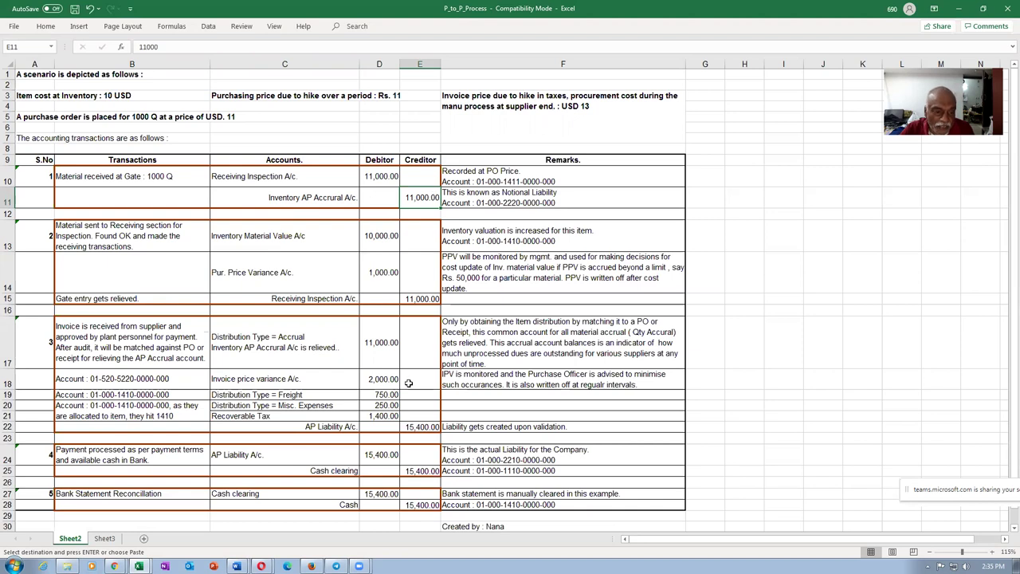
{"action": "left_click", "coordinate": [271, 359]}
{"action": "left_click", "coordinate": [384, 344]}
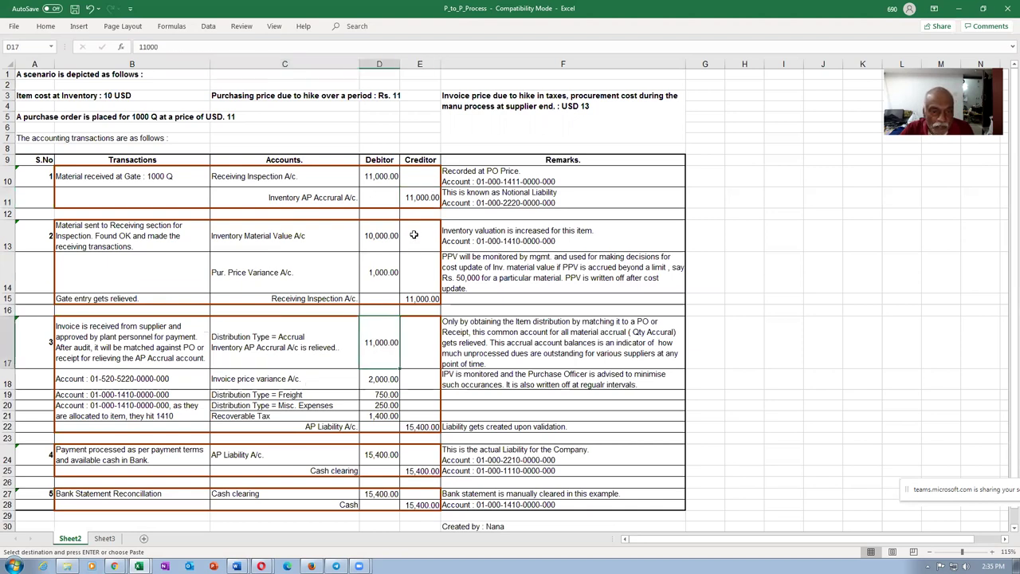
{"action": "left_click", "coordinate": [494, 201]}
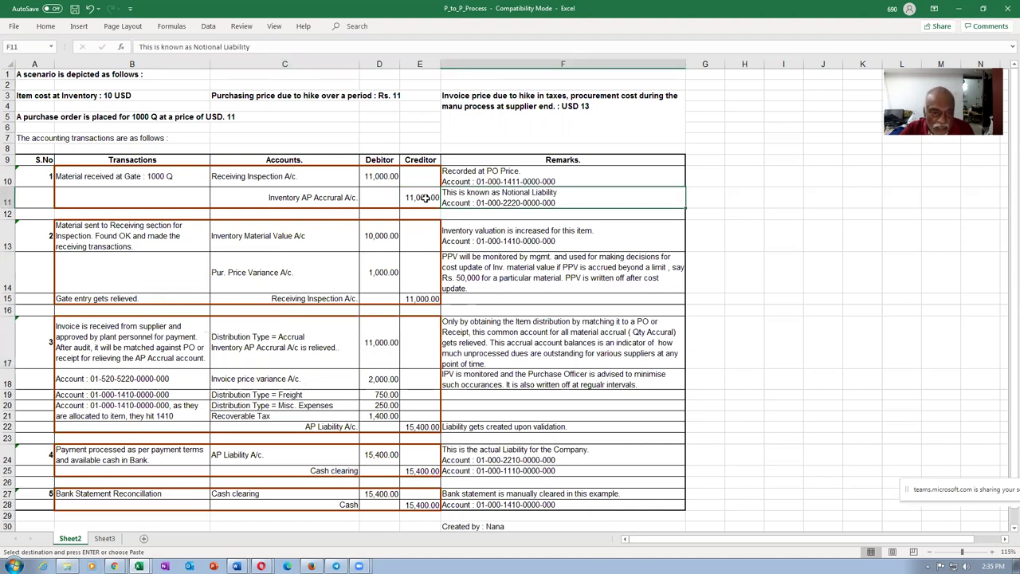
{"action": "left_click", "coordinate": [426, 197]}
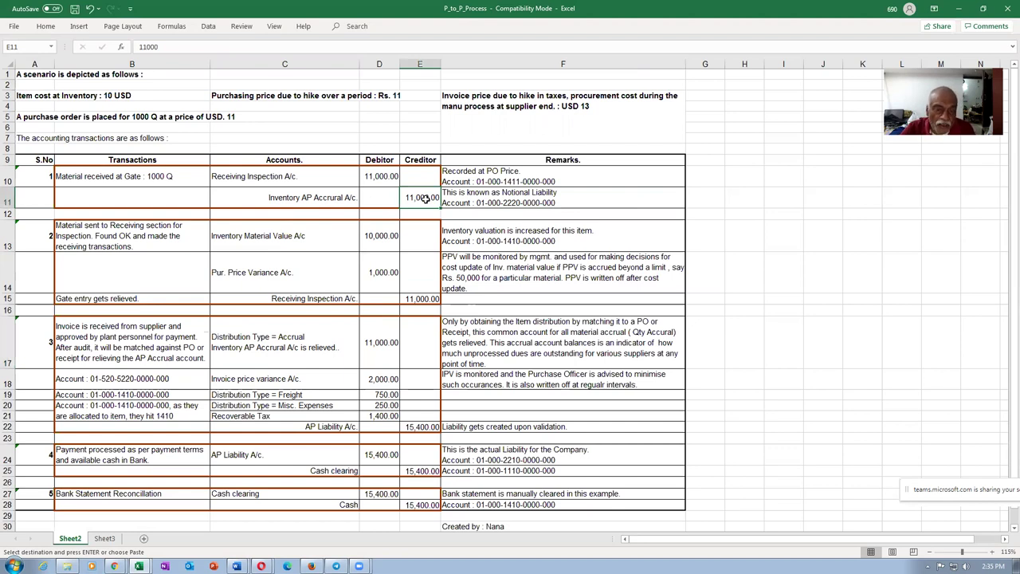
{"action": "left_click", "coordinate": [364, 357]}
{"action": "left_click", "coordinate": [283, 360]}
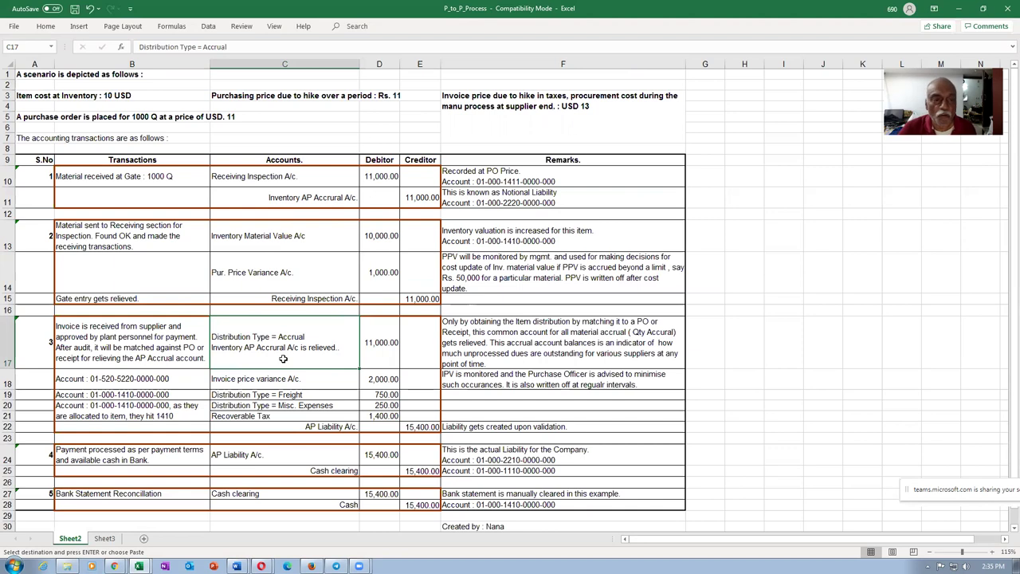
{"action": "left_click", "coordinate": [226, 96]}
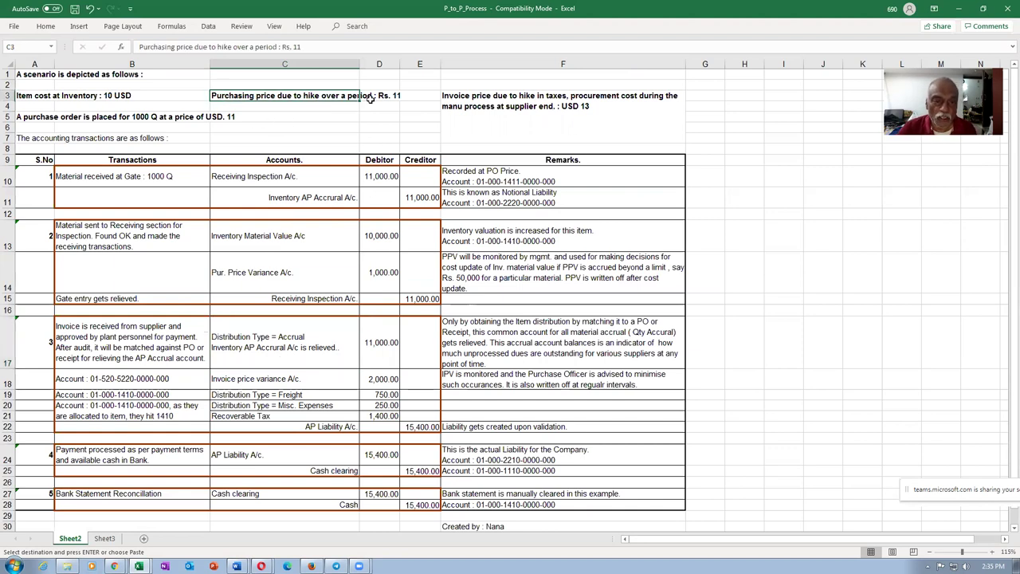
{"action": "left_click", "coordinate": [467, 105]}
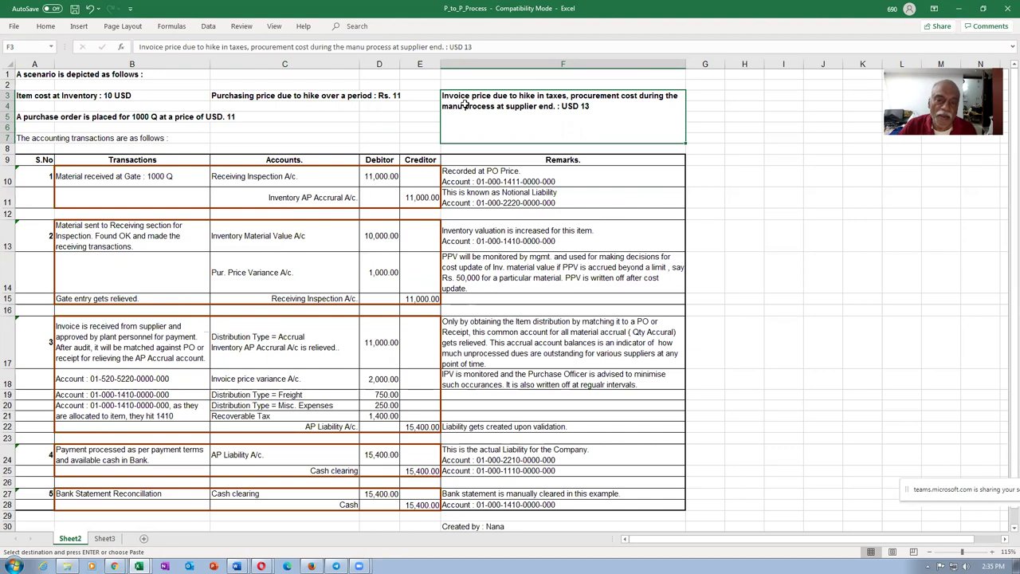
{"action": "left_click", "coordinate": [232, 94]}
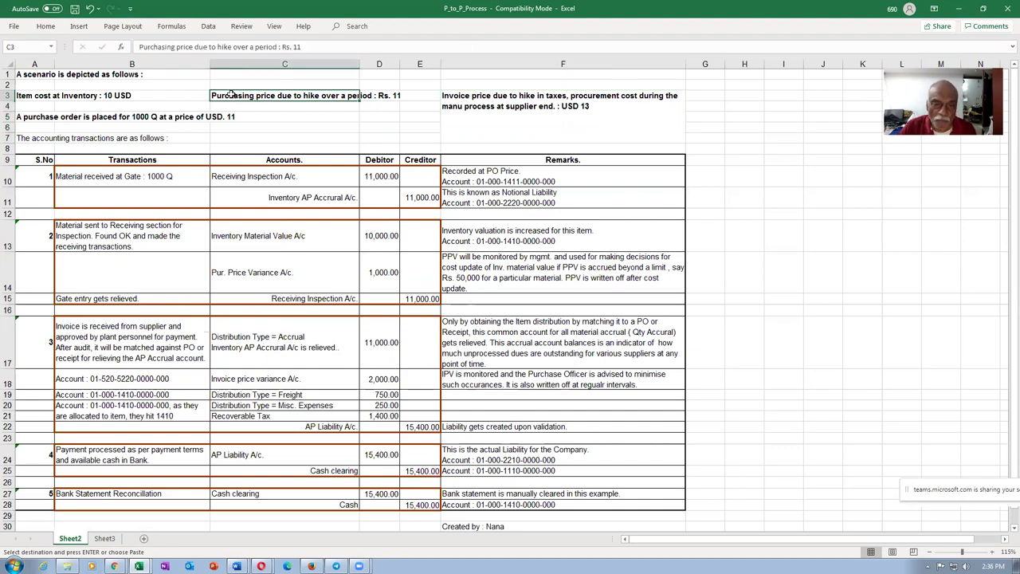
{"action": "left_click", "coordinate": [452, 108]}
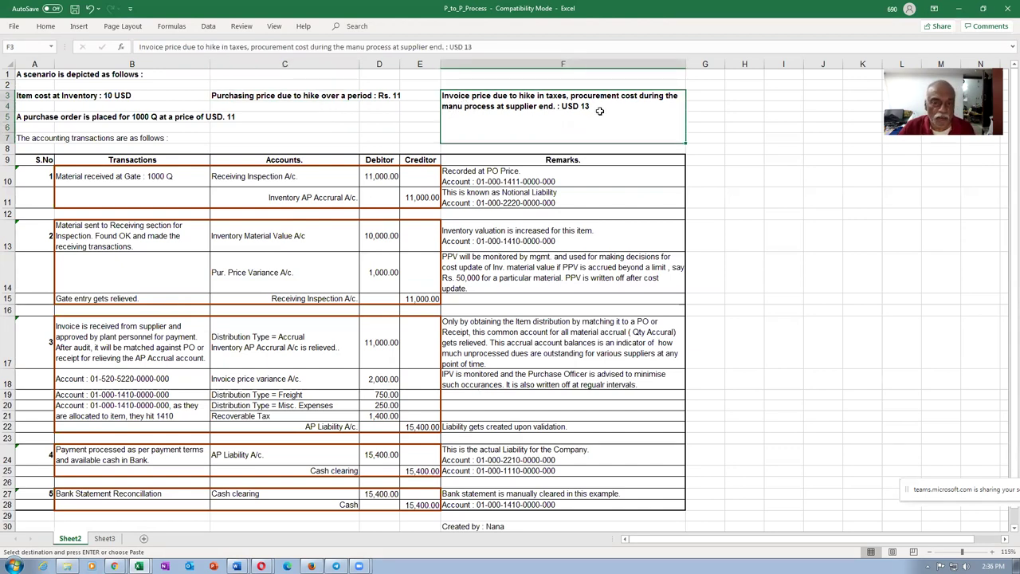
{"action": "left_click", "coordinate": [252, 381]}
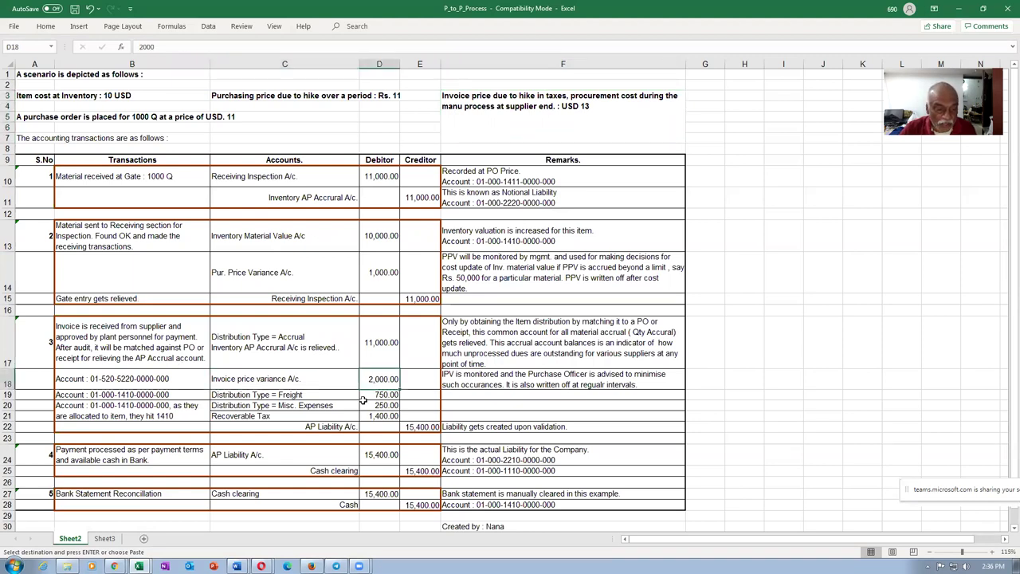
{"action": "left_click", "coordinate": [333, 397]}
{"action": "left_click", "coordinate": [370, 398]}
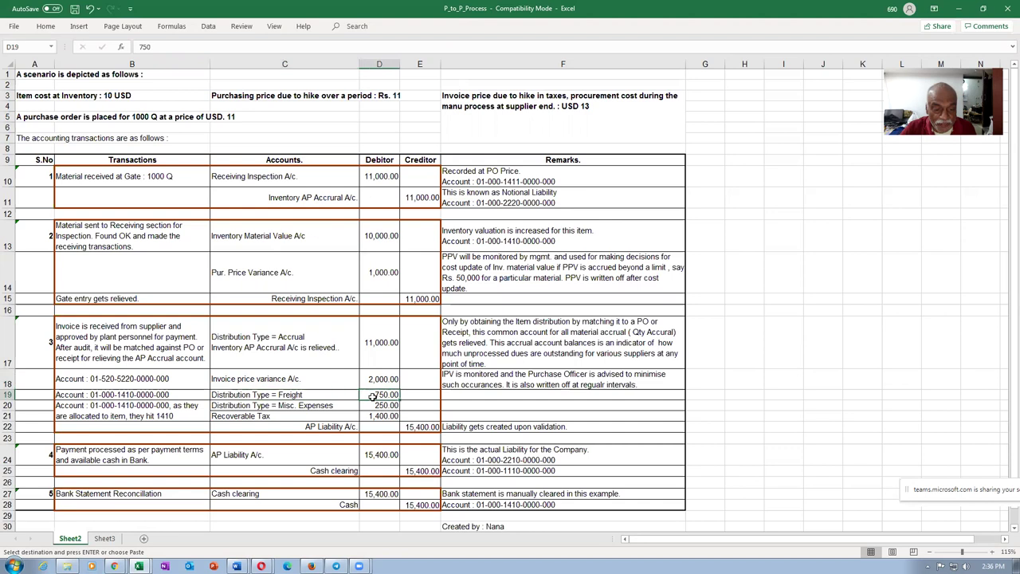
{"action": "left_click", "coordinate": [334, 408]}
{"action": "left_click", "coordinate": [364, 405]}
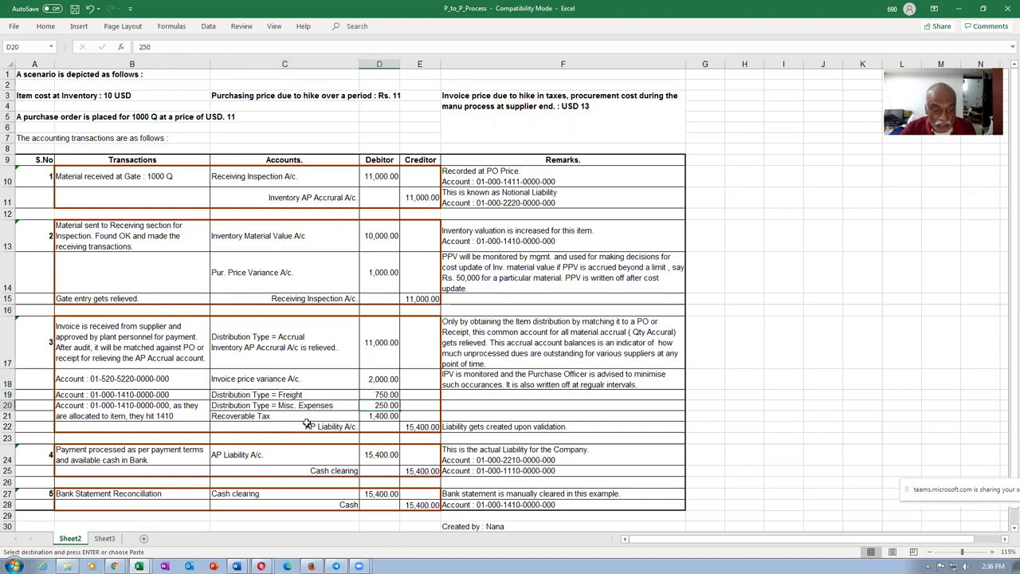
{"action": "left_click", "coordinate": [372, 417]}
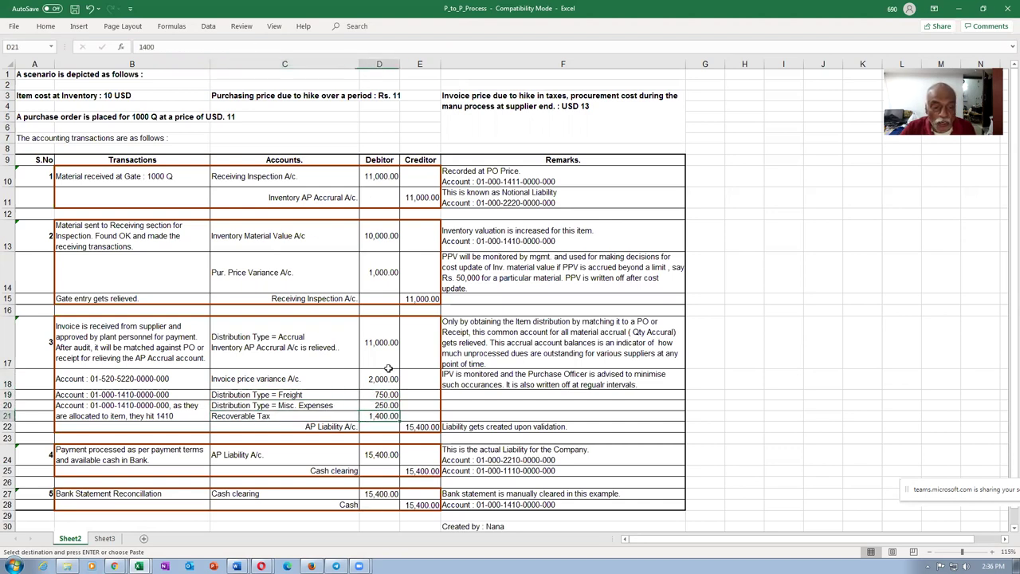
{"action": "left_click_drag", "start_coordinate": [375, 342], "coordinate": [373, 414]}
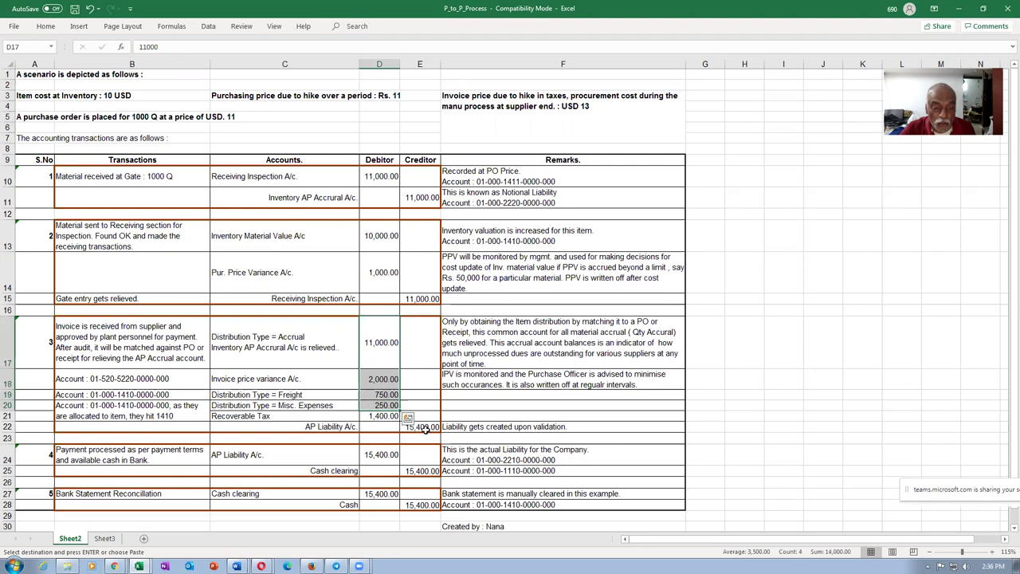
{"action": "left_click", "coordinate": [426, 428]}
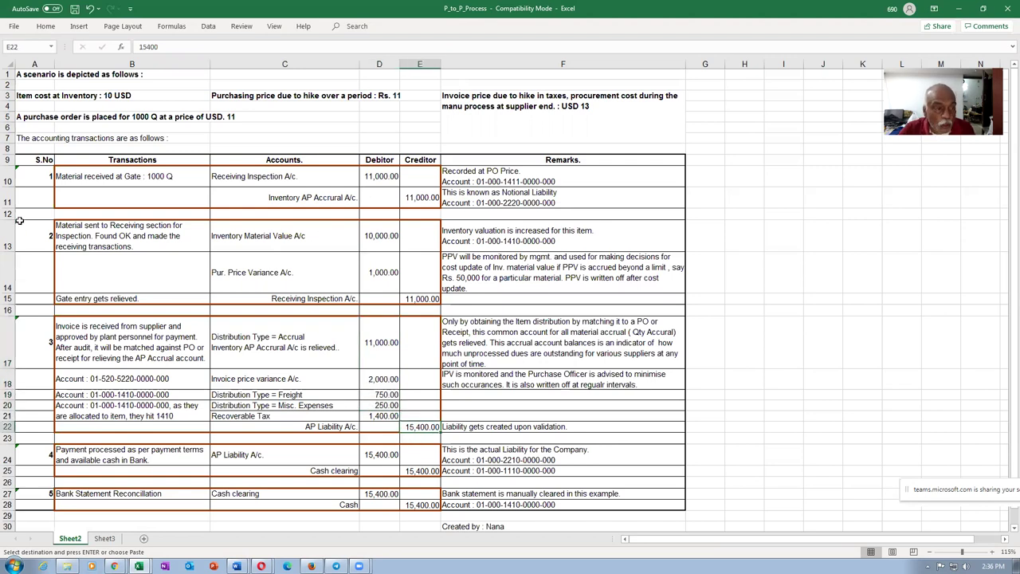
Step: Review transaction rows 10–22, from Inventory Material Value A/c to the 15,400 credit in E22
{"action": "left_click_drag", "start_coordinate": [8, 171], "coordinate": [18, 426]}
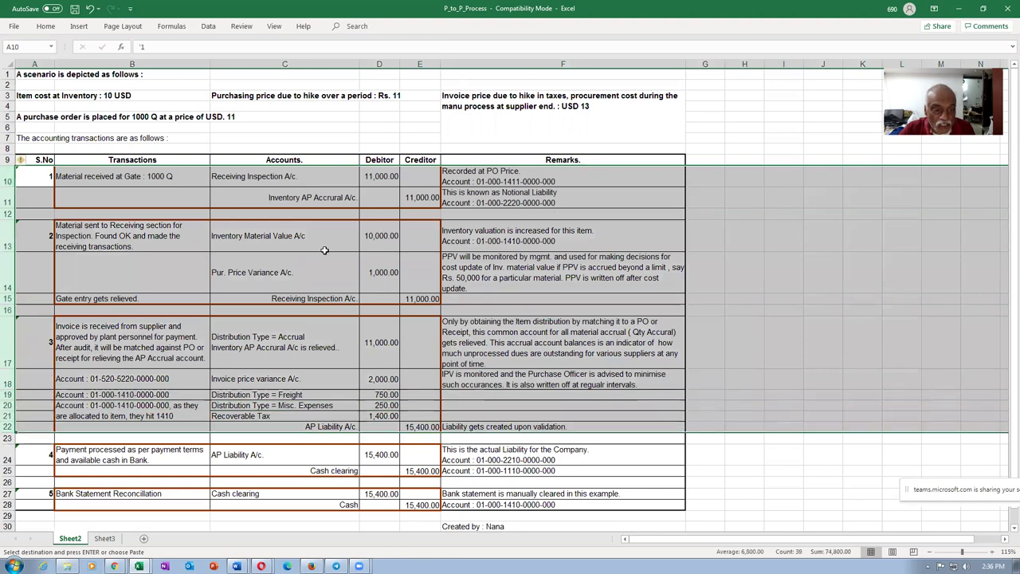
{"action": "left_click", "coordinate": [315, 239]}
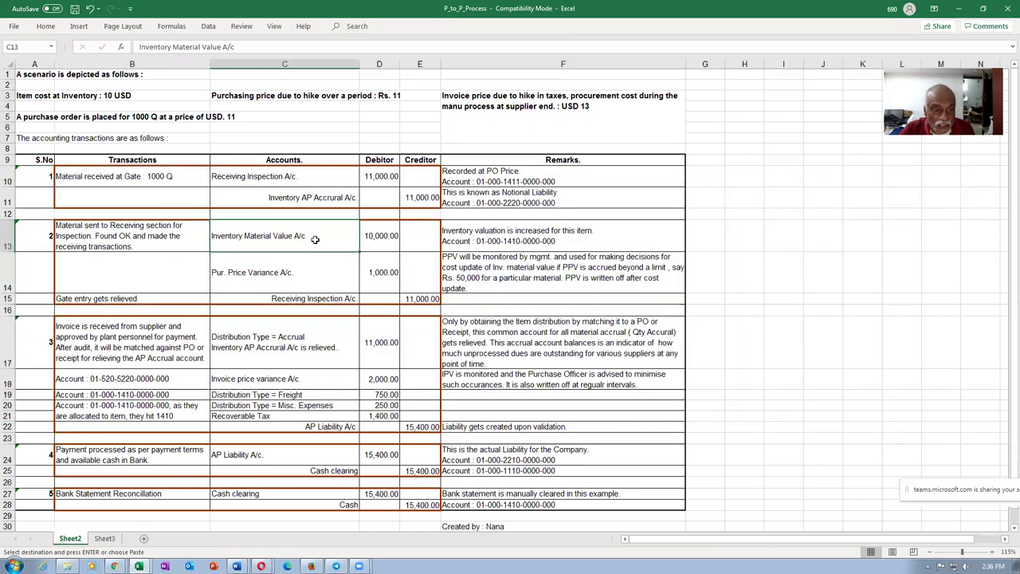
{"action": "left_click", "coordinate": [418, 428]}
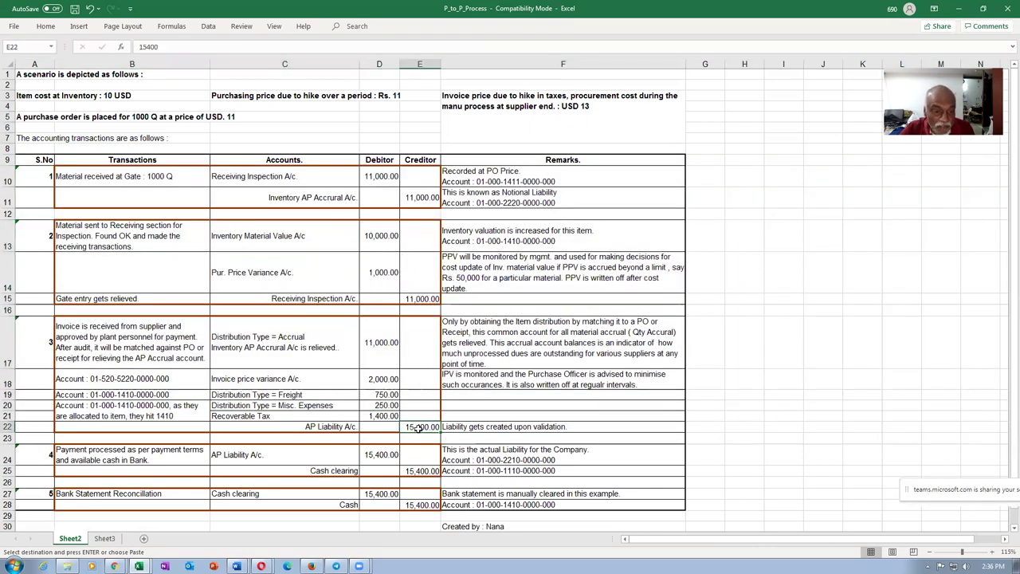
{"action": "left_click", "coordinate": [322, 239]}
{"action": "left_click", "coordinate": [420, 428]}
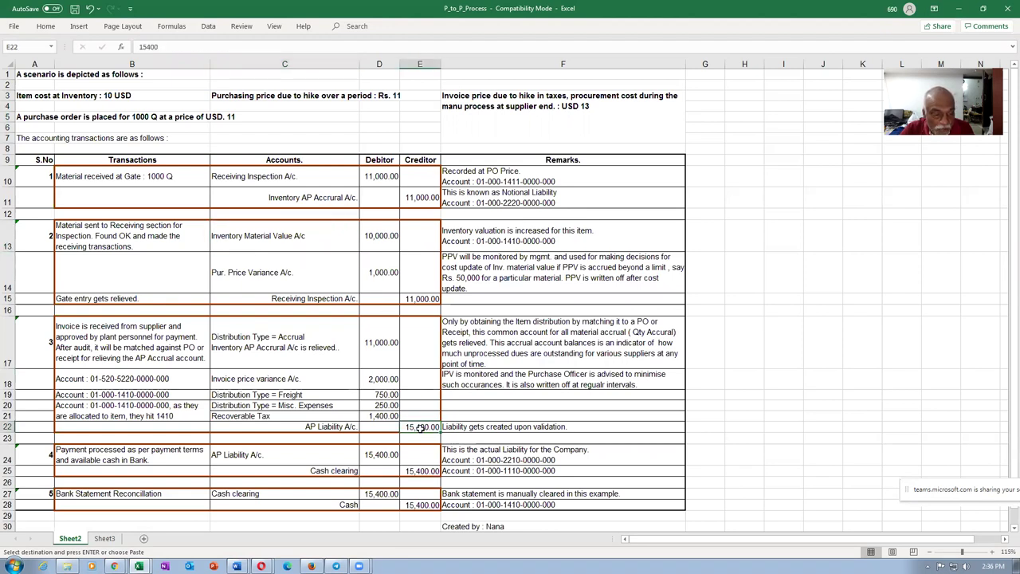
Step: Review the payment entry in rows 24–25: 15,400 debit in D24 and Cash clearing credit in E25
{"action": "left_click", "coordinate": [100, 458]}
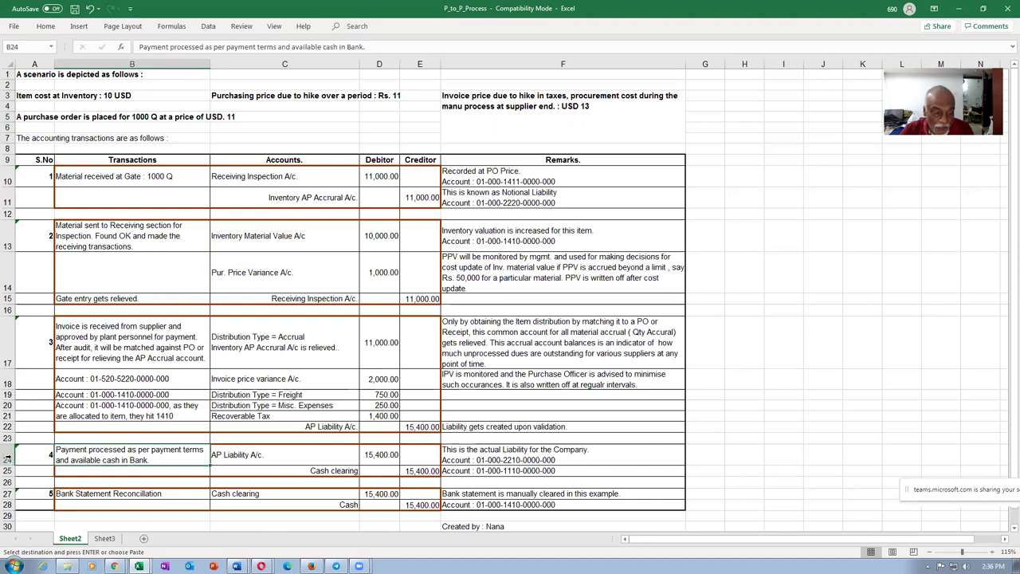
{"action": "left_click_drag", "start_coordinate": [5, 457], "coordinate": [4, 472]}
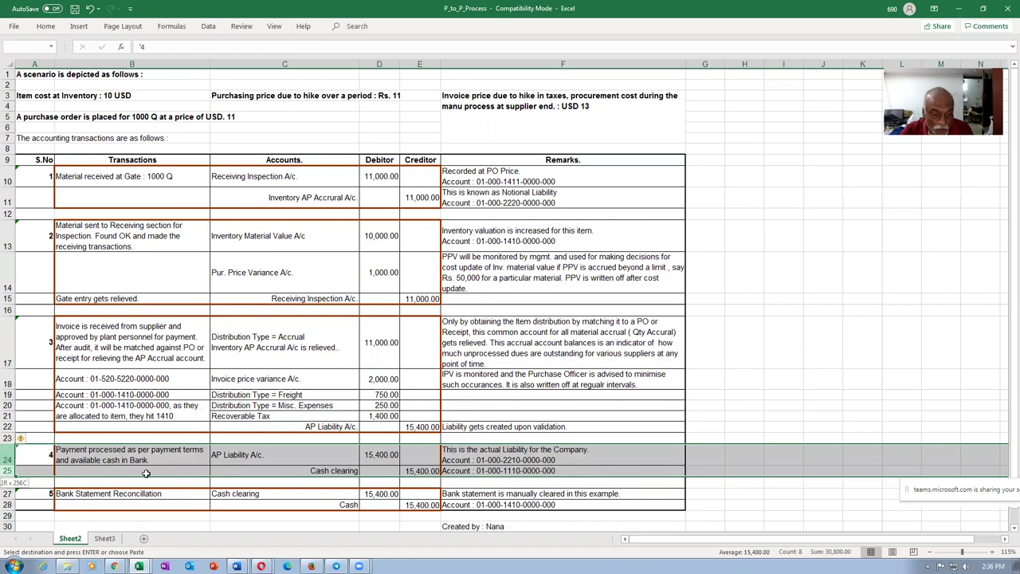
{"action": "left_click", "coordinate": [423, 427]}
{"action": "left_click", "coordinate": [384, 457]}
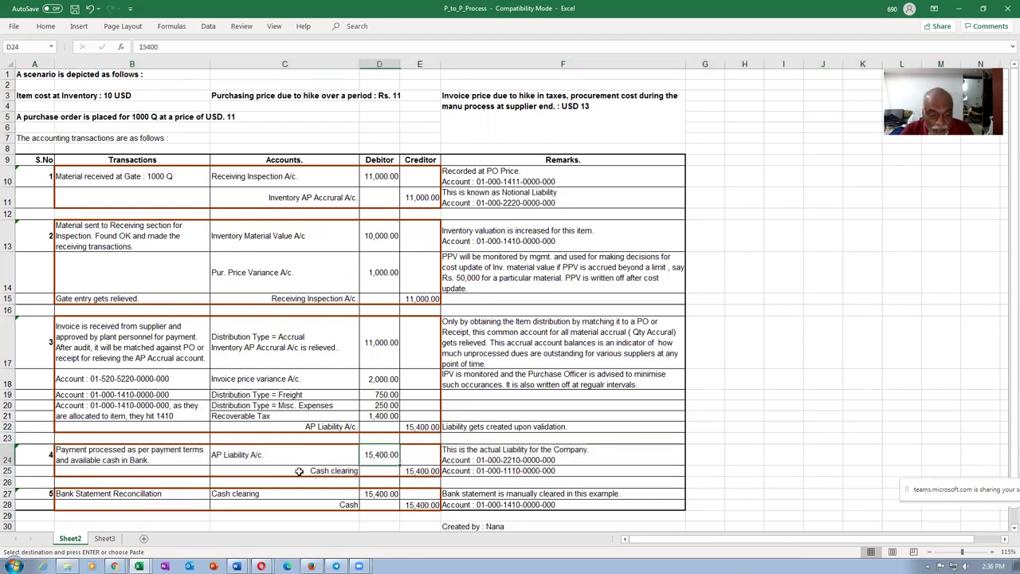
{"action": "left_click", "coordinate": [303, 472]}
{"action": "left_click", "coordinate": [429, 471]}
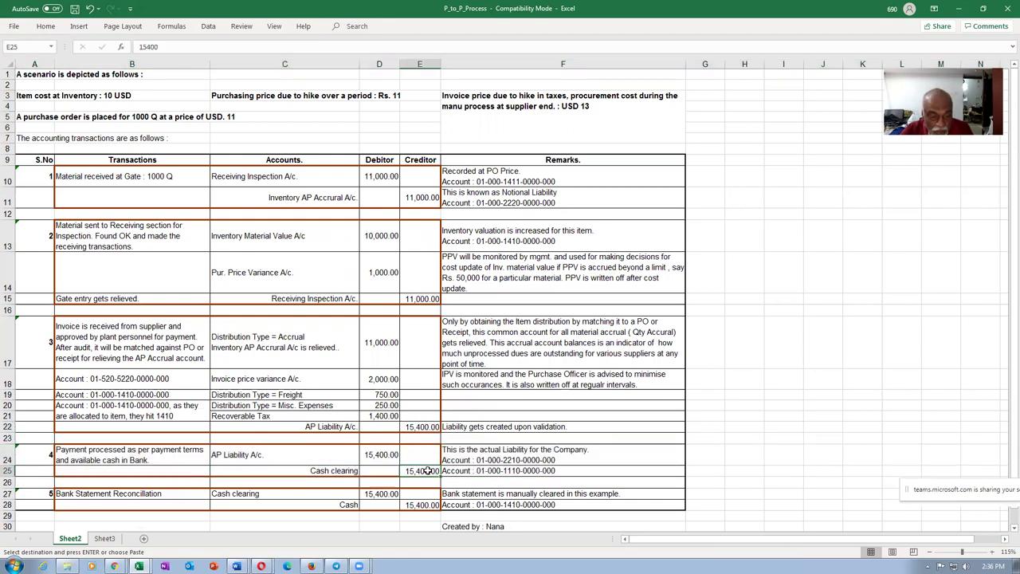
Step: Review the Bank Statement Reconcillation entry in rows 27–28, ending with the 15,400 Cash credit
{"action": "left_click", "coordinate": [96, 494]}
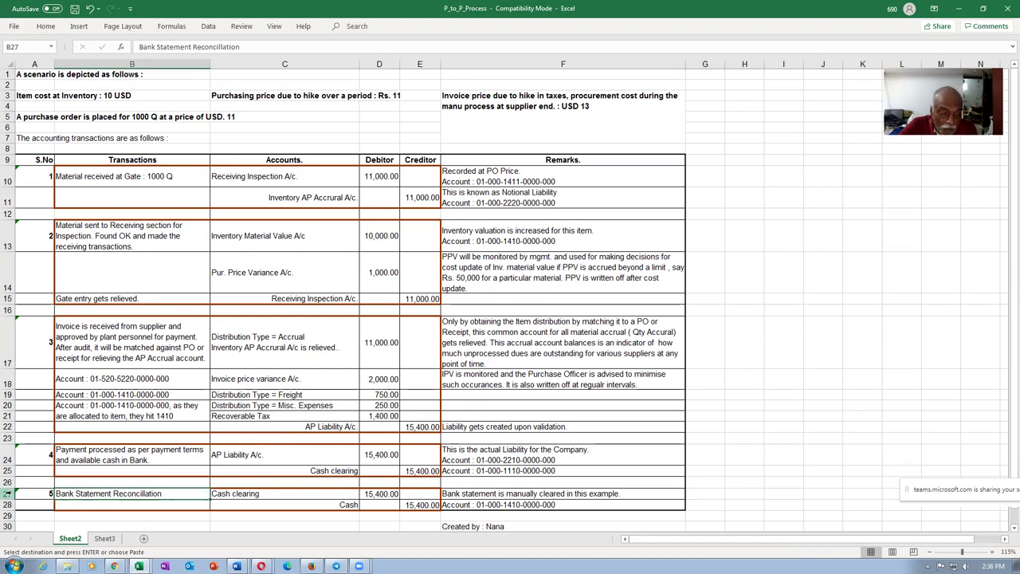
{"action": "left_click_drag", "start_coordinate": [5, 494], "coordinate": [4, 500]}
{"action": "left_click", "coordinate": [428, 470]}
{"action": "left_click", "coordinate": [384, 502]}
{"action": "left_click", "coordinate": [351, 505]}
{"action": "left_click", "coordinate": [424, 505]}
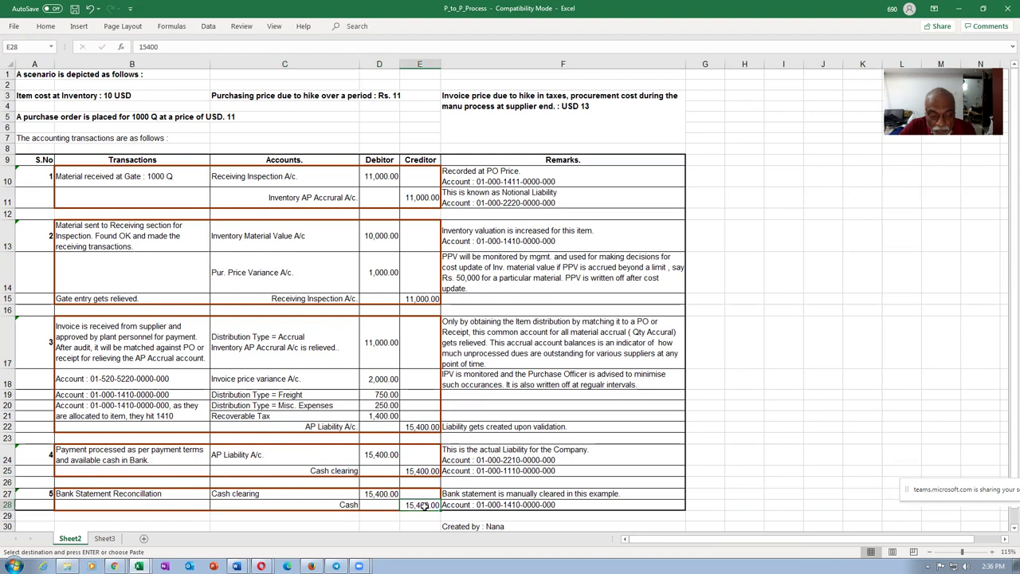
Step: Compare the Inventory Material Value A/c 10,000 debit in D13 with the 15,400 Cash credit in E28
{"action": "left_click_drag", "start_coordinate": [6, 177], "coordinate": [10, 504]}
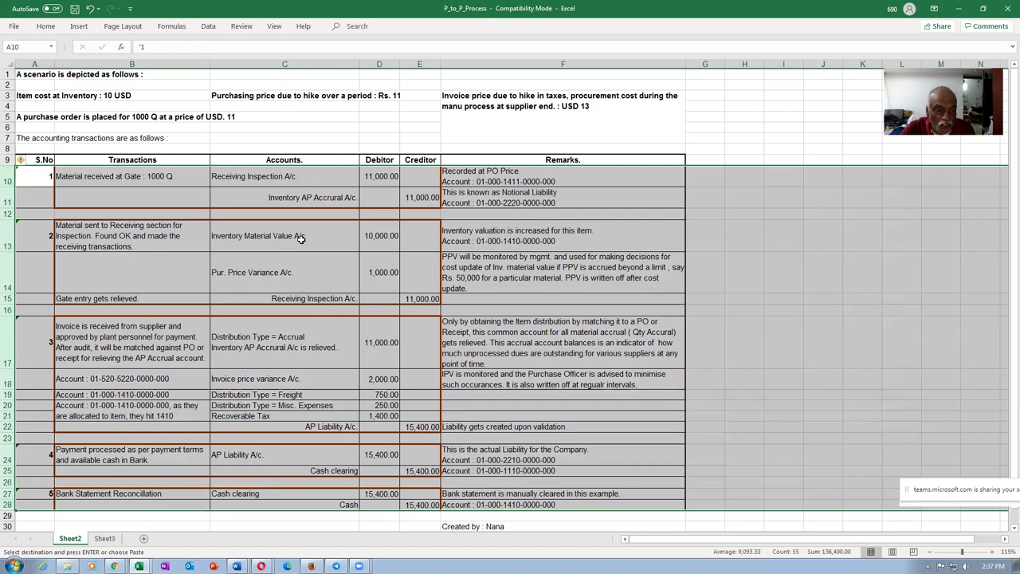
{"action": "left_click", "coordinate": [300, 238]}
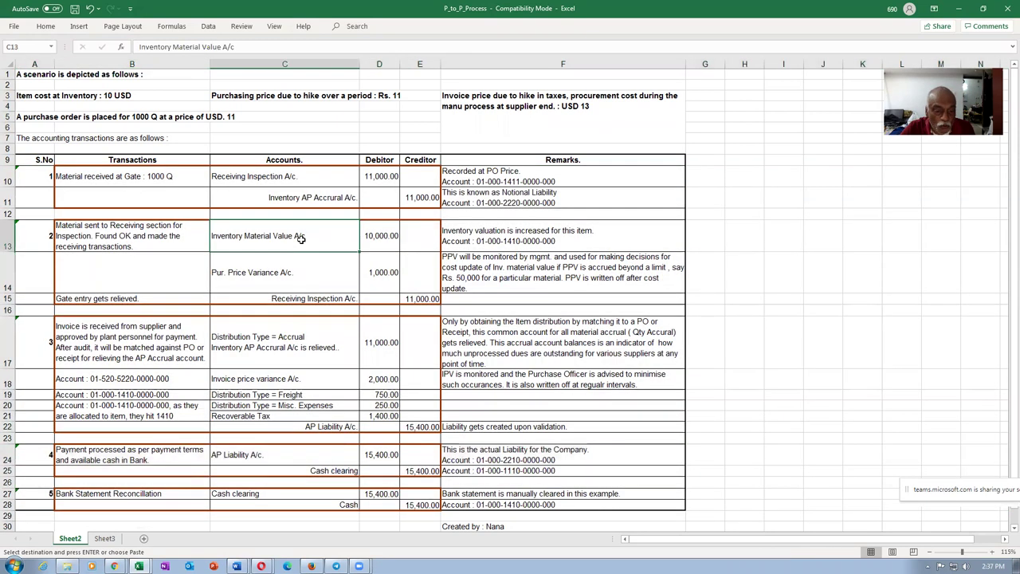
{"action": "left_click", "coordinate": [435, 505]}
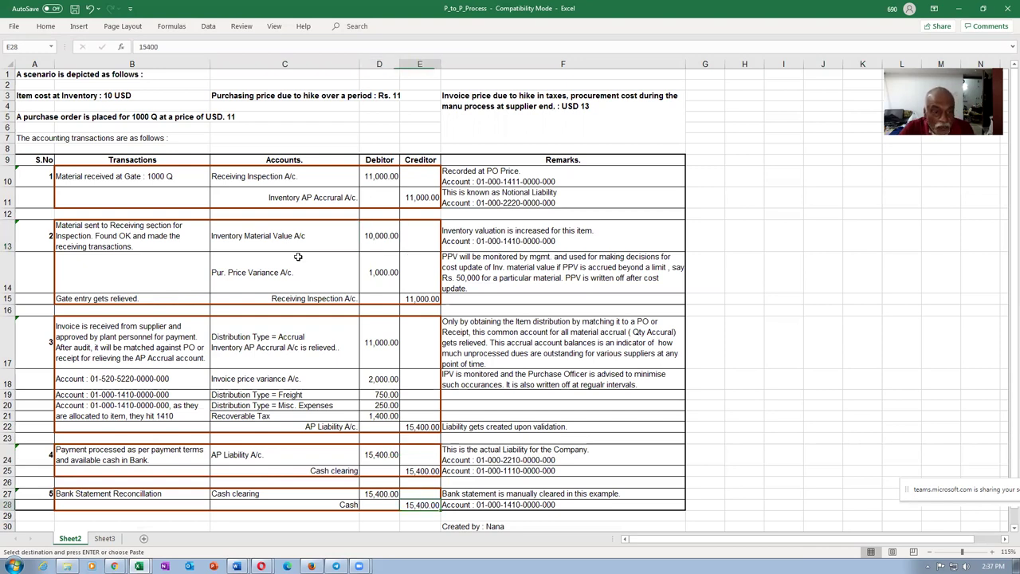
{"action": "left_click", "coordinate": [289, 237]}
{"action": "left_click", "coordinate": [371, 245]}
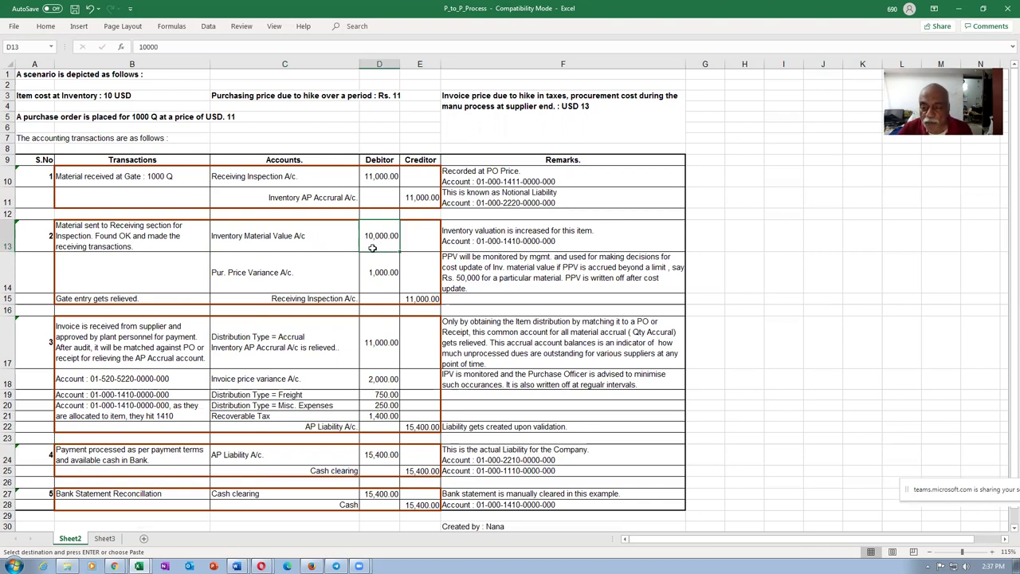
{"action": "left_click", "coordinate": [275, 247]}
{"action": "left_click", "coordinate": [370, 252]}
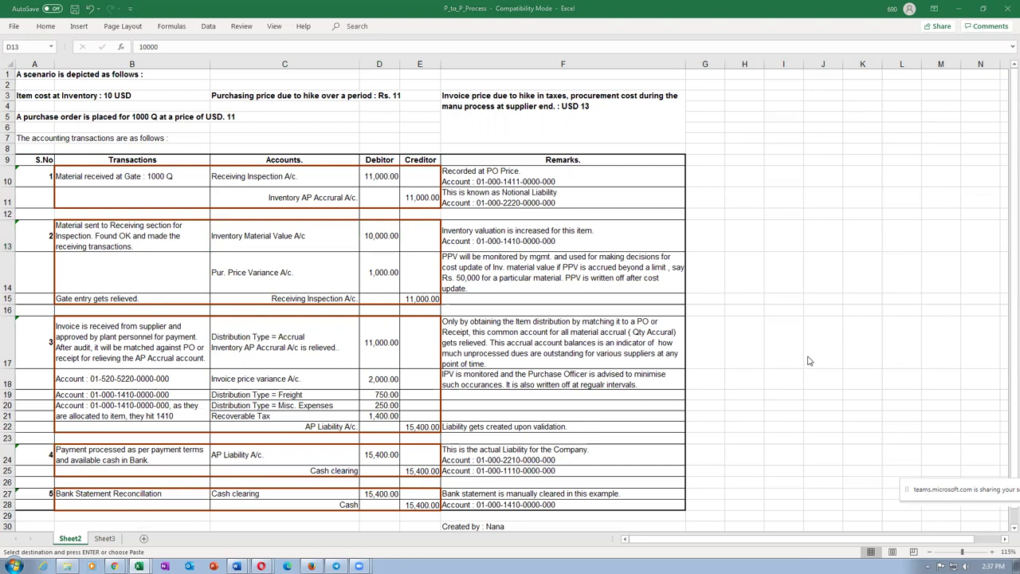
{"action": "left_click", "coordinate": [388, 243]}
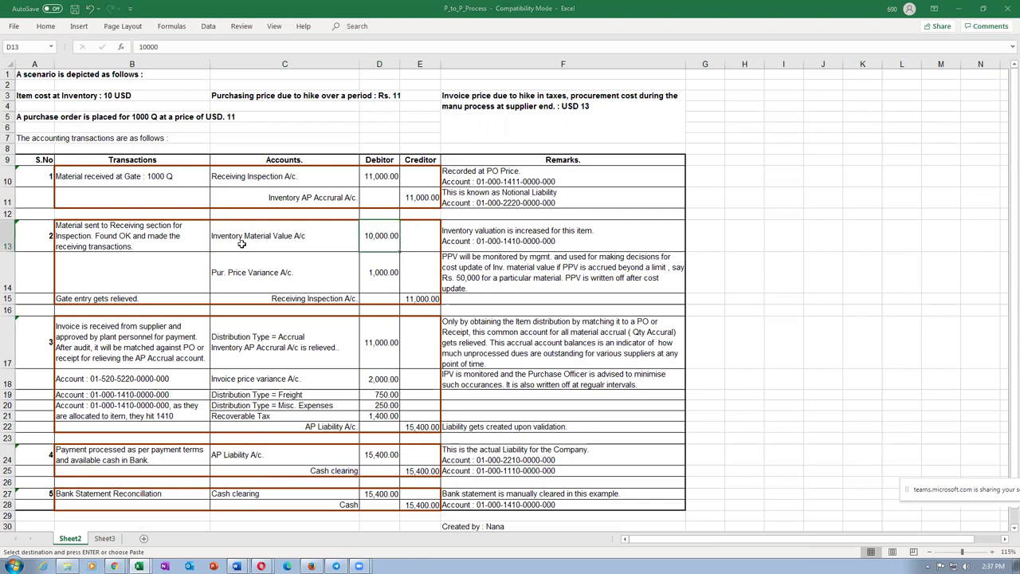
{"action": "left_click", "coordinate": [306, 236]}
{"action": "left_click", "coordinate": [386, 236]}
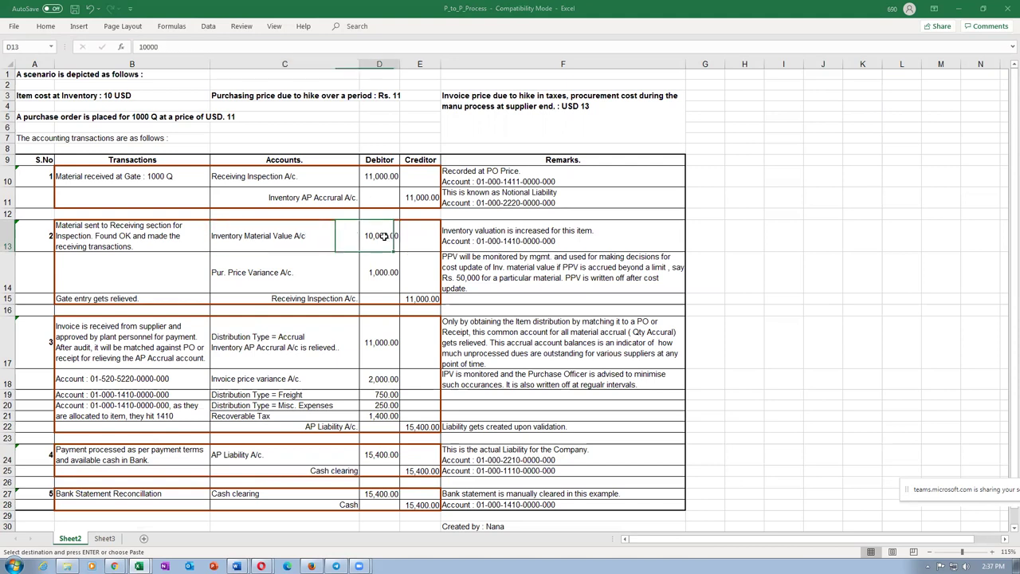
{"action": "left_click", "coordinate": [306, 236]}
{"action": "left_click", "coordinate": [378, 239]}
{"action": "left_click", "coordinate": [306, 242]}
{"action": "left_click", "coordinate": [367, 239]}
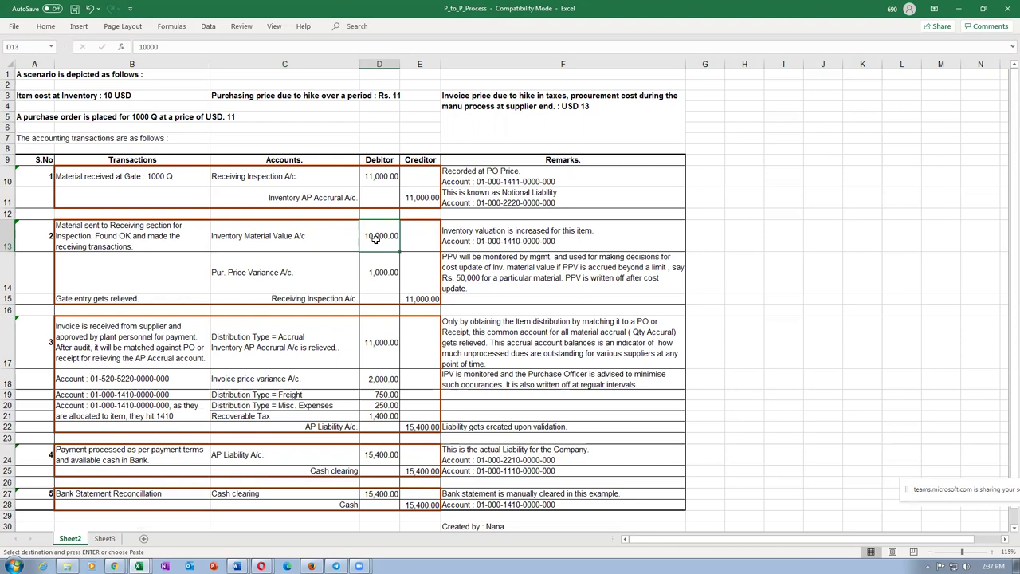
{"action": "left_click", "coordinate": [273, 235]}
{"action": "left_click", "coordinate": [370, 239]}
{"action": "left_click", "coordinate": [302, 244]}
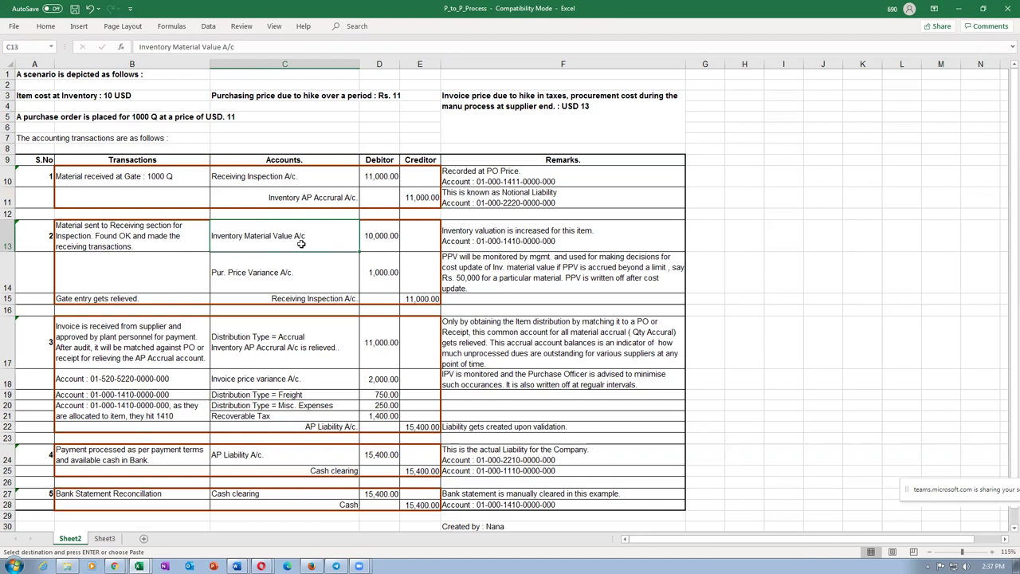
{"action": "left_click", "coordinate": [432, 504]}
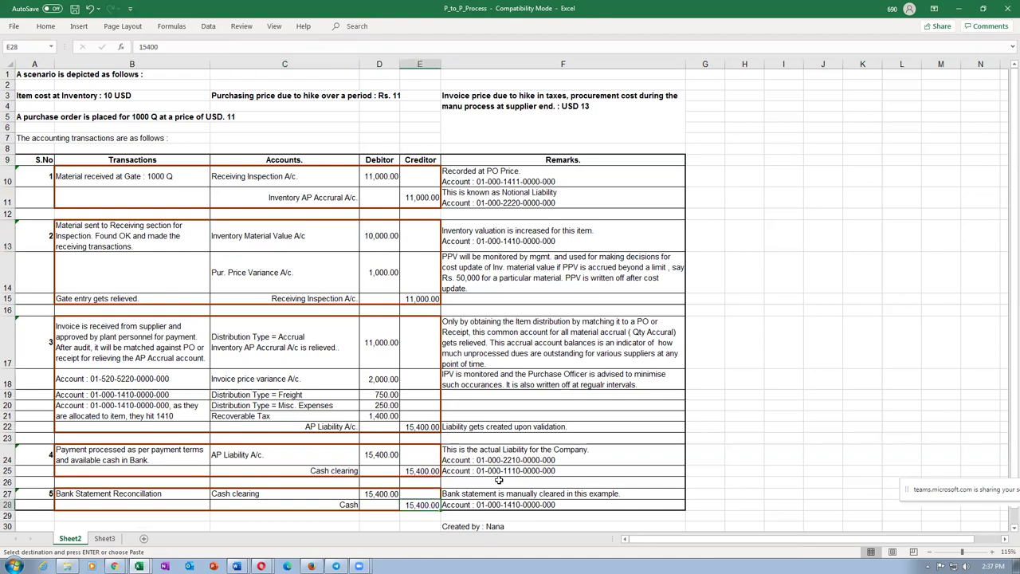
Step: Recheck rows 10–28 and bring up the Fusion_Procurement_Documentation folder window
{"action": "left_click_drag", "start_coordinate": [9, 175], "coordinate": [27, 508]}
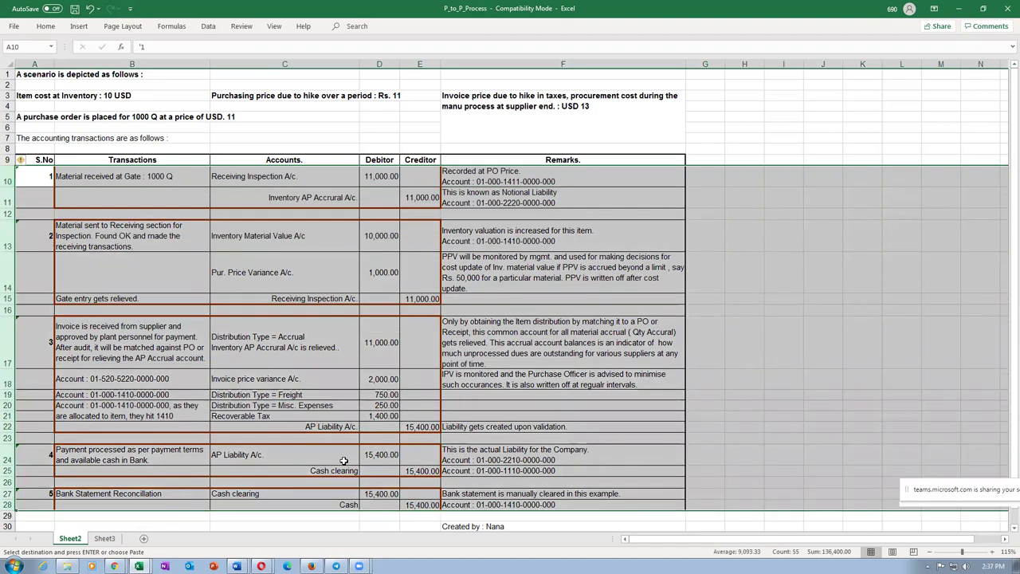
{"action": "left_click", "coordinate": [325, 238]}
{"action": "left_click", "coordinate": [409, 501]}
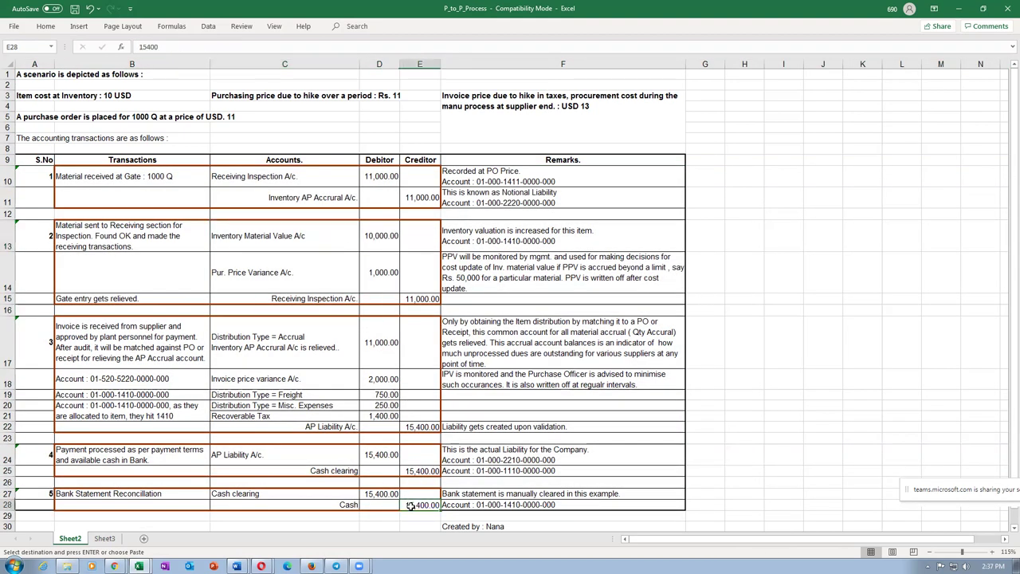
{"action": "left_click", "coordinate": [265, 241]}
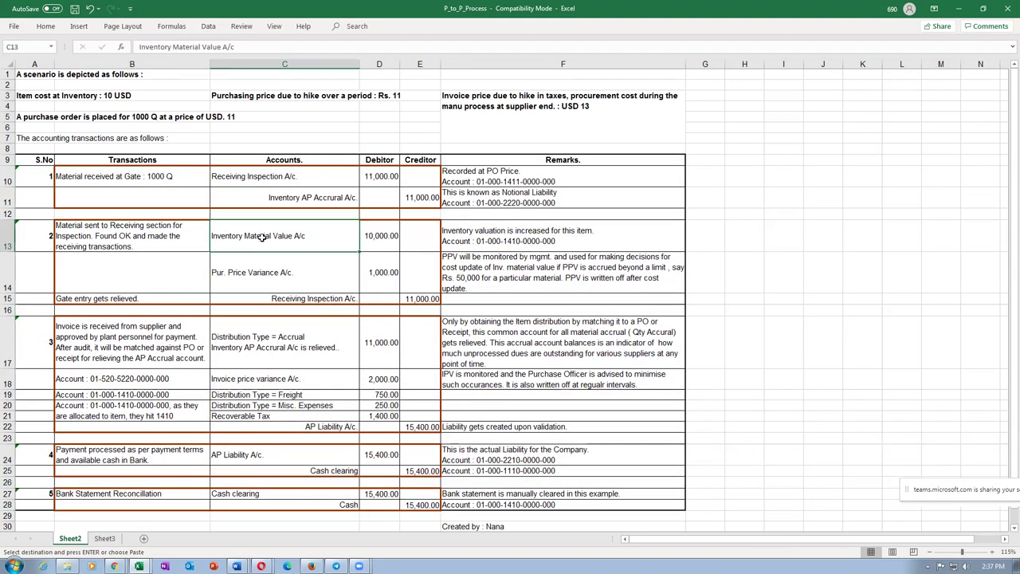
{"action": "left_click", "coordinate": [380, 240]}
{"action": "left_click", "coordinate": [331, 243]}
{"action": "left_click", "coordinate": [377, 248]}
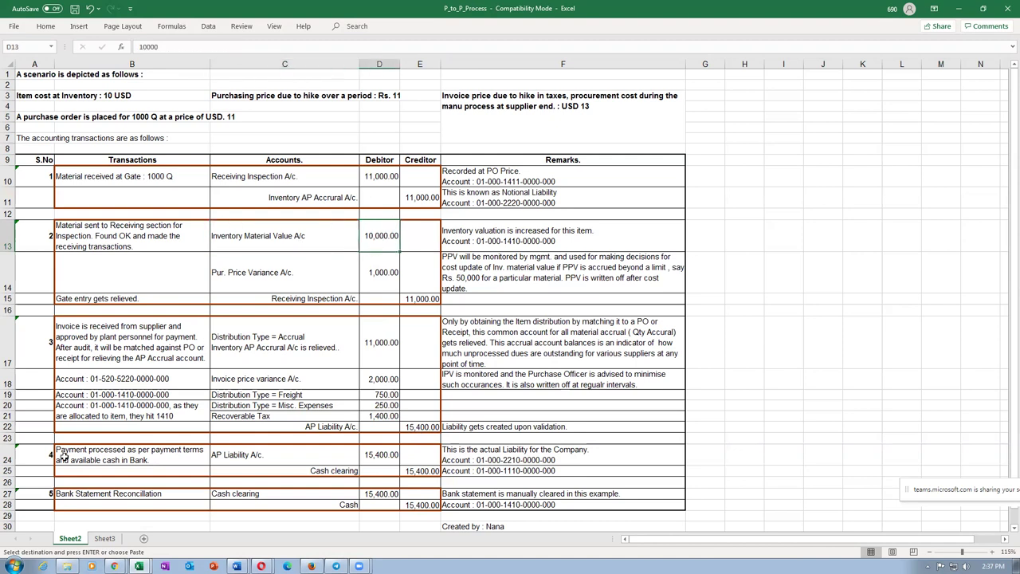
{"action": "left_click", "coordinate": [67, 566]}
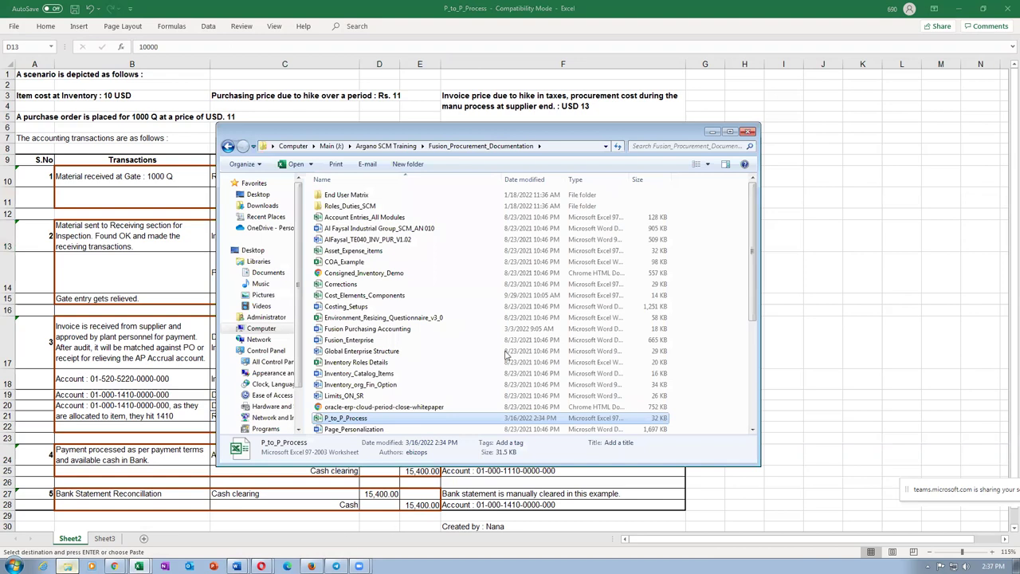
Step: Open the Fusion Purchasing Accounting document in Word
{"action": "left_click", "coordinate": [416, 362]}
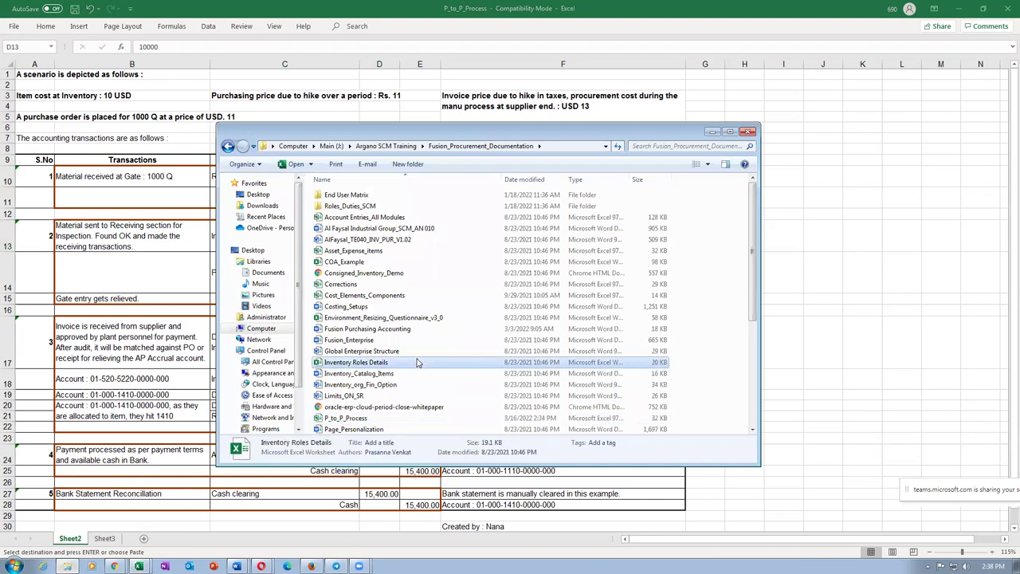
{"action": "left_click", "coordinate": [413, 331]}
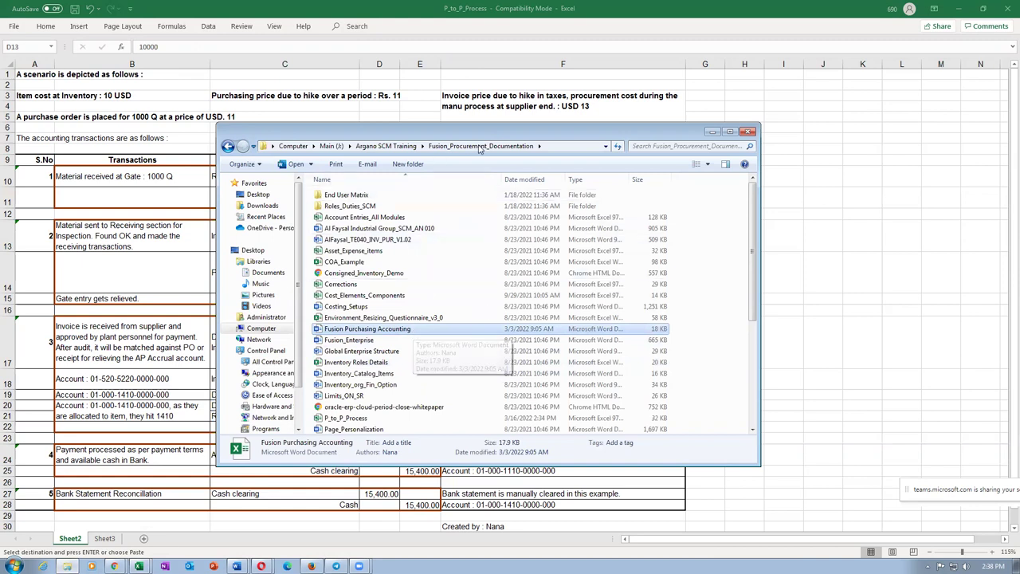
{"action": "double_click", "coordinate": [375, 329]}
Step: Look over the Sub Inventories table, then return to the documentation folder
{"action": "left_click", "coordinate": [448, 342]}
{"action": "scroll", "coordinate": [558, 318], "scroll_direction": "down", "scroll_amount": 6}
{"action": "scroll", "coordinate": [558, 351], "scroll_direction": "down", "scroll_amount": 3}
{"action": "scroll", "coordinate": [558, 350], "scroll_direction": "up", "scroll_amount": 9}
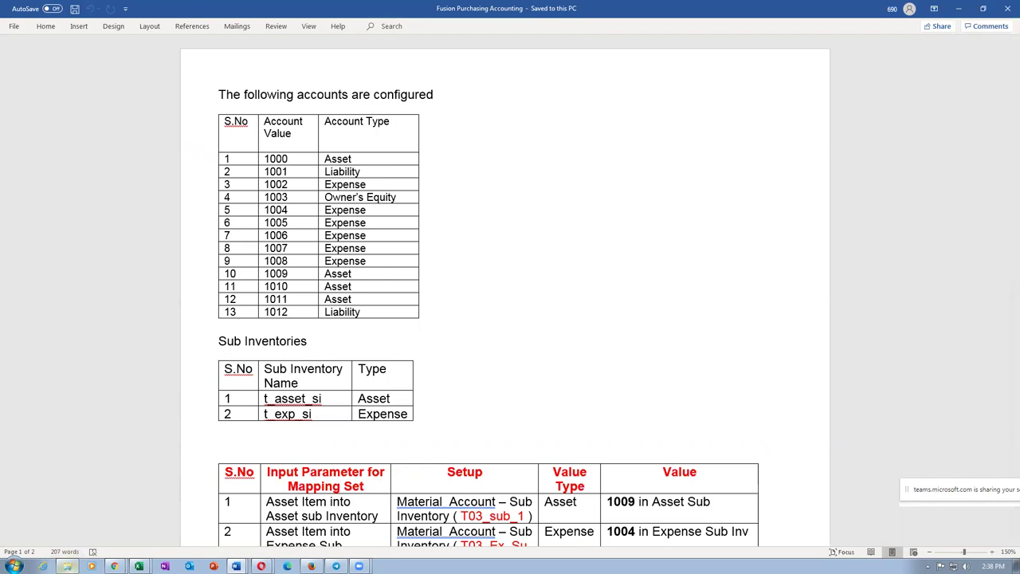
{"action": "left_click", "coordinate": [67, 566]}
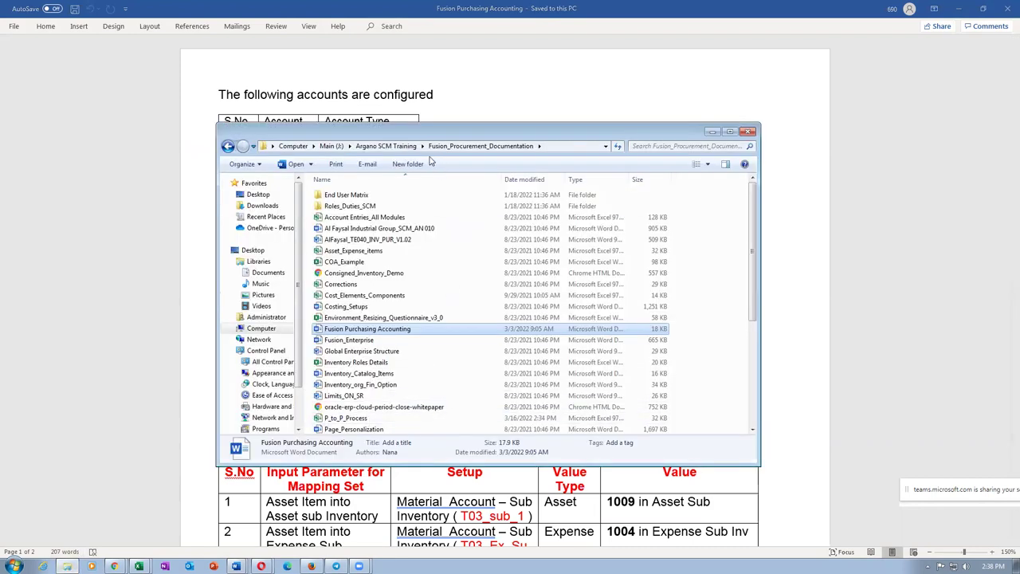
Step: Go via Main (J:) and CTS Training to Additional_Docs_Records_5 and open 03_Asset_Expense_Items_Sub_Inventories
{"action": "left_click", "coordinate": [385, 146]}
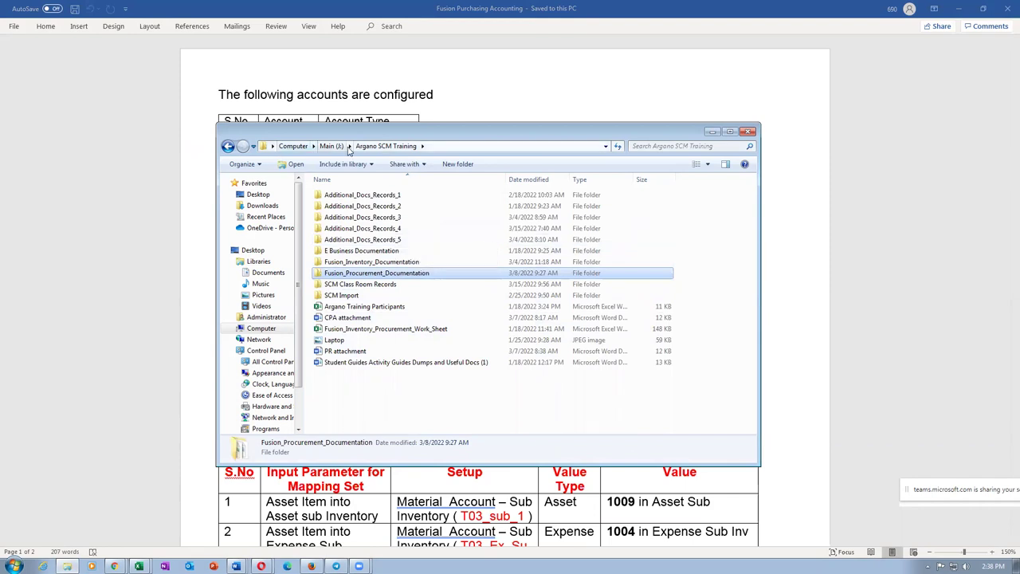
{"action": "left_click", "coordinate": [336, 146]}
{"action": "double_click", "coordinate": [350, 206]}
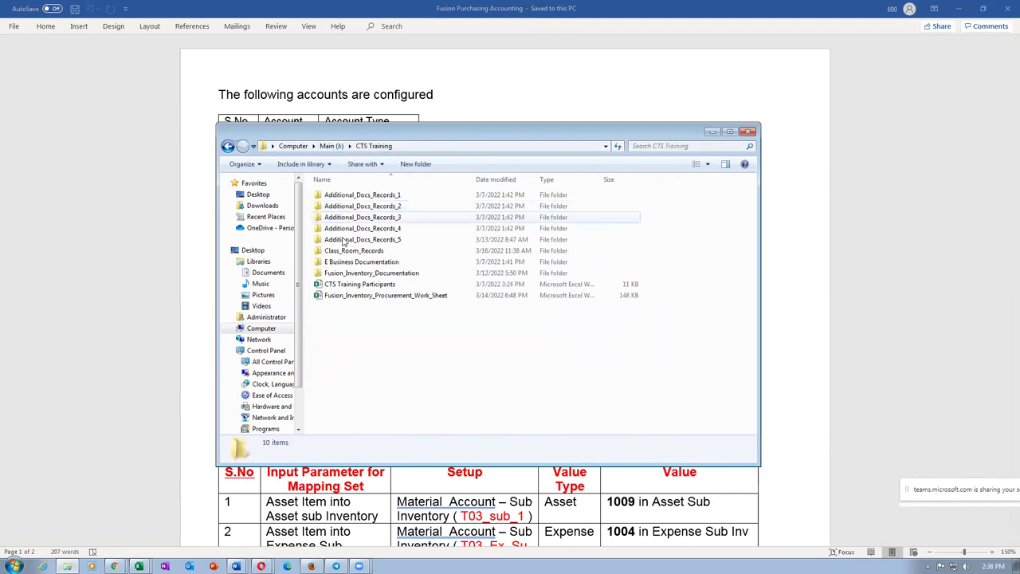
{"action": "double_click", "coordinate": [371, 240]}
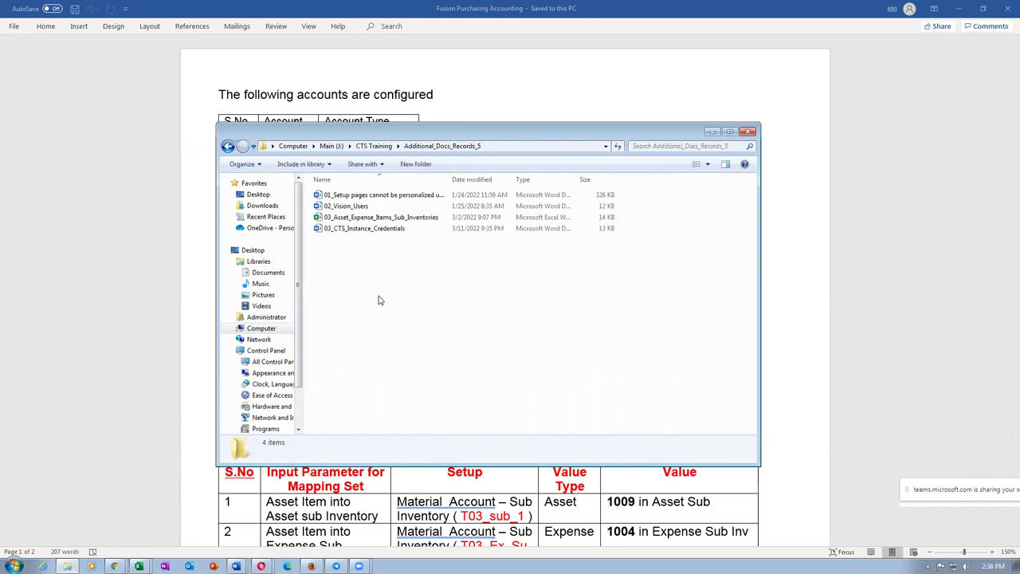
{"action": "left_click", "coordinate": [349, 217]}
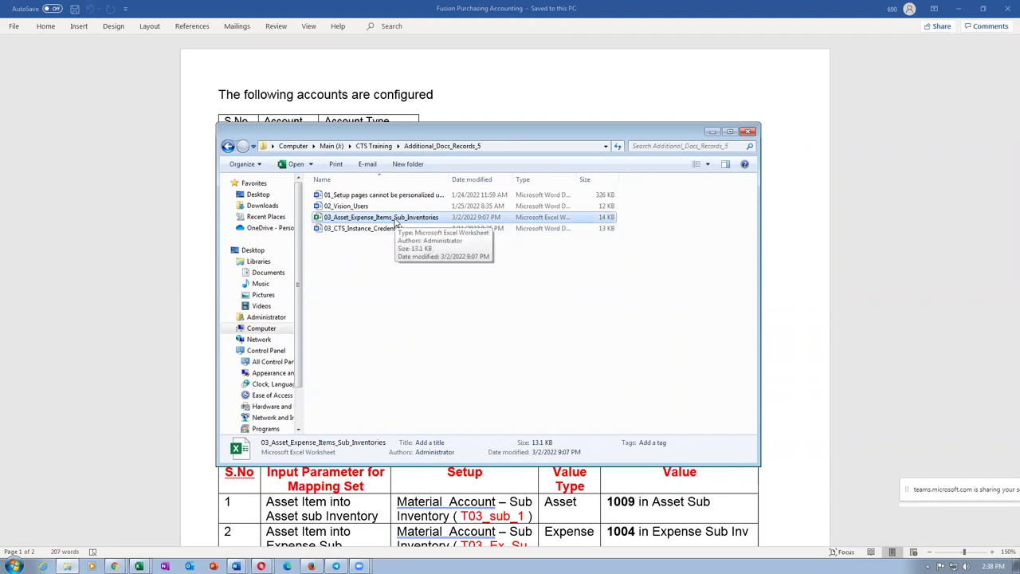
{"action": "double_click", "coordinate": [394, 218]}
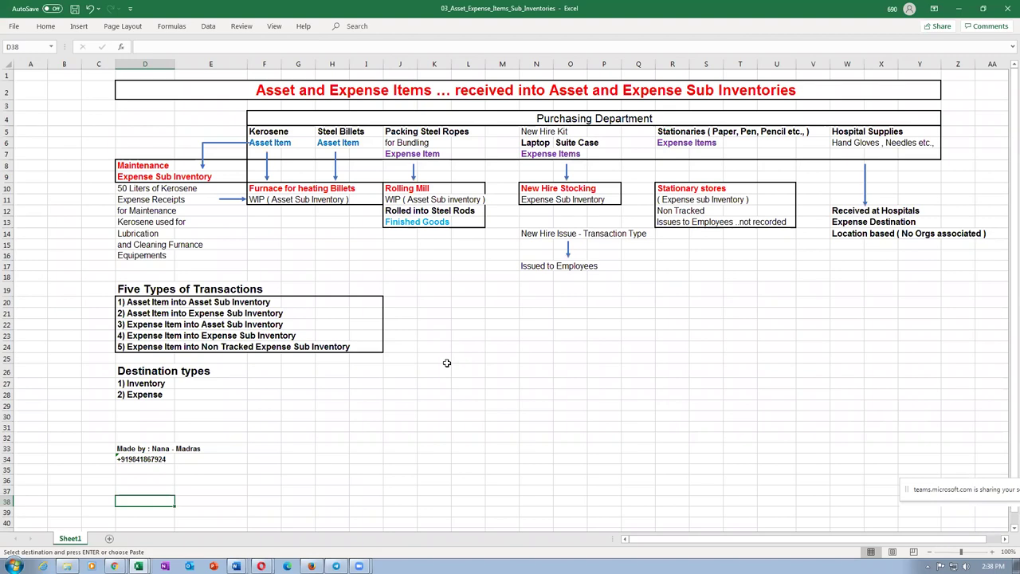
{"action": "left_click", "coordinate": [276, 141]}
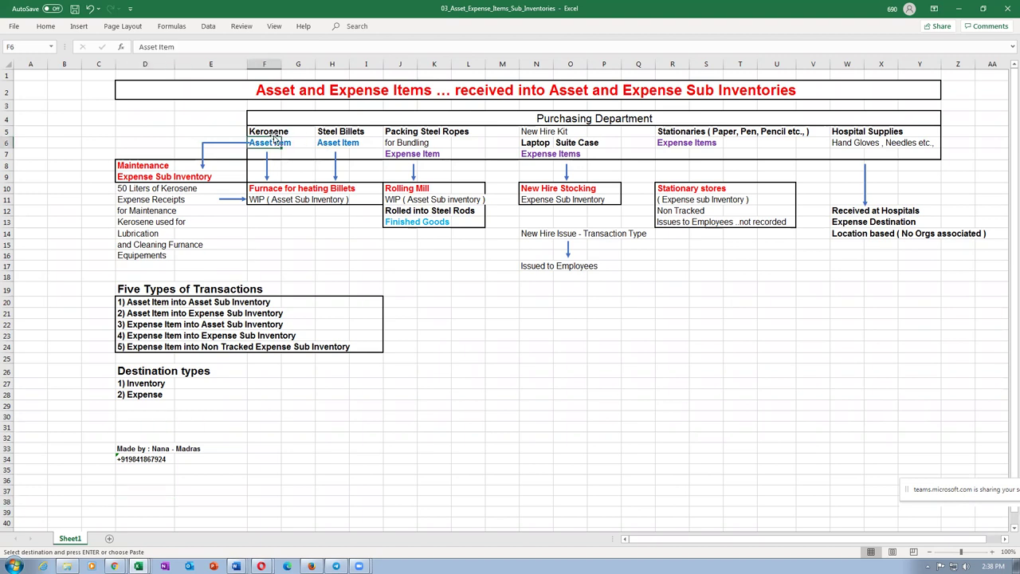
{"action": "left_click", "coordinate": [262, 198]}
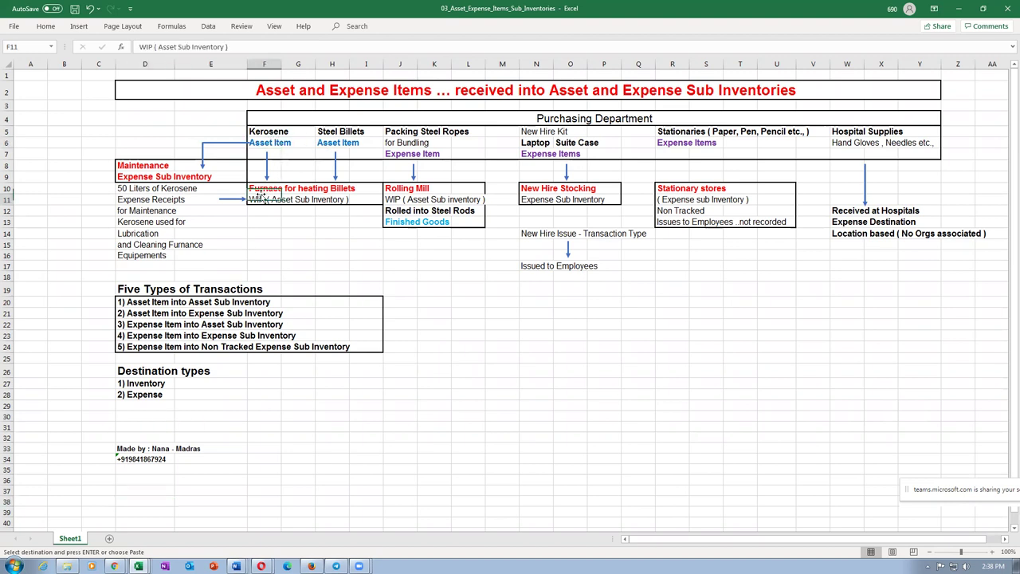
{"action": "left_click", "coordinate": [263, 189]}
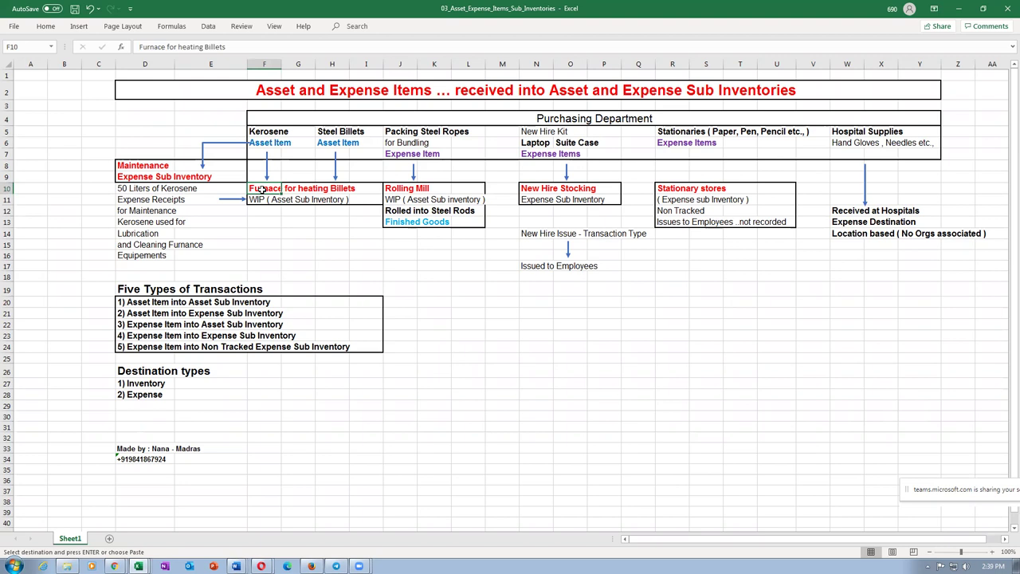
{"action": "left_click", "coordinate": [342, 133]}
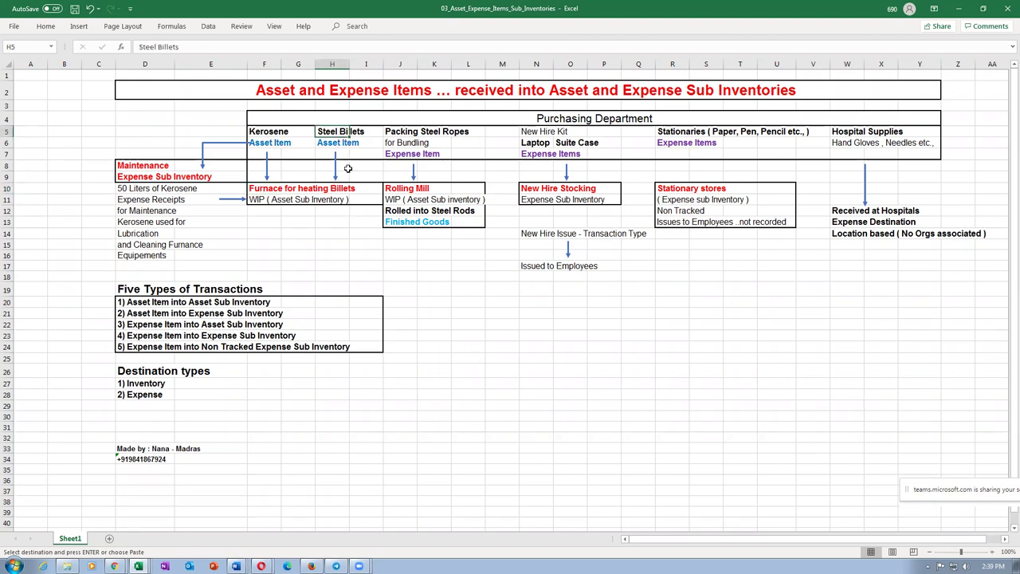
{"action": "left_click", "coordinate": [307, 198]}
{"action": "left_click", "coordinate": [440, 202]}
{"action": "left_click", "coordinate": [384, 189]}
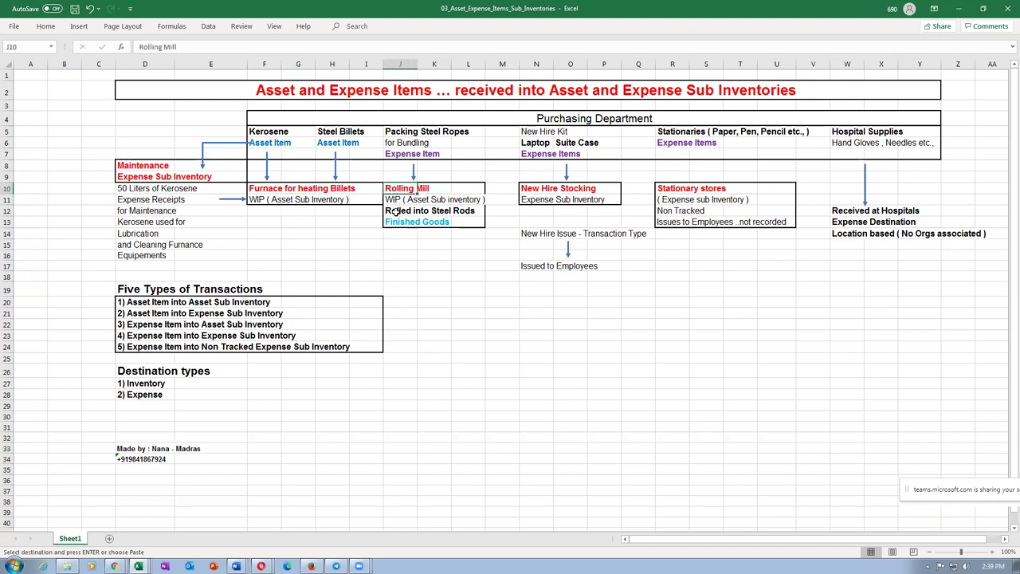
{"action": "left_click", "coordinate": [395, 211]}
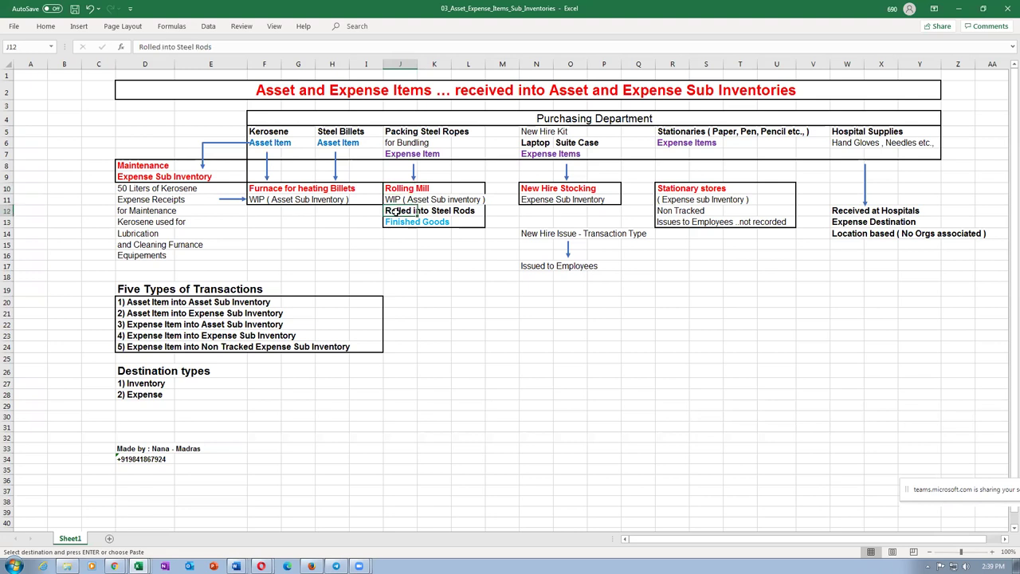
{"action": "left_click", "coordinate": [399, 224]}
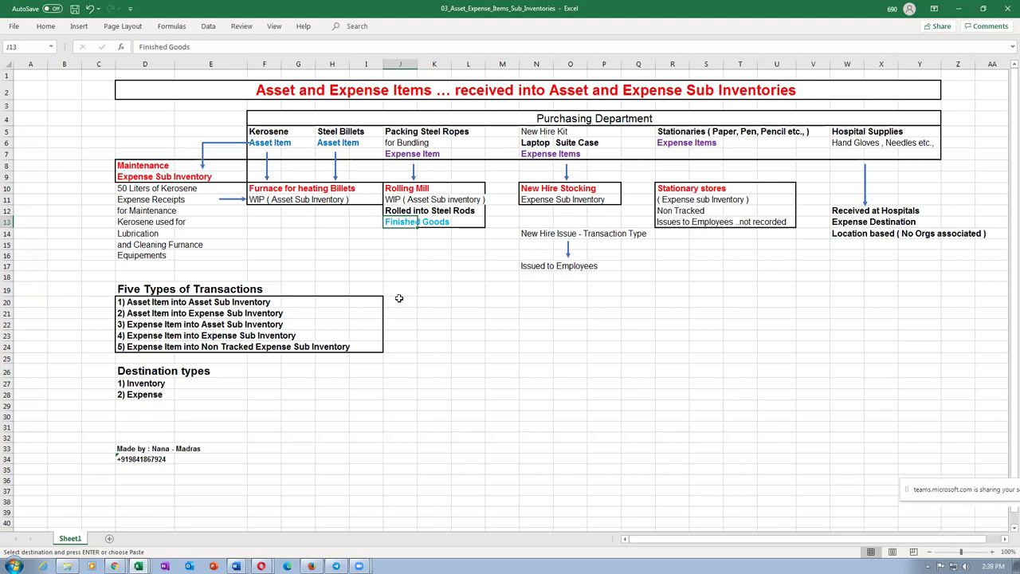
{"action": "left_click", "coordinate": [264, 133]}
{"action": "left_click", "coordinate": [263, 190]}
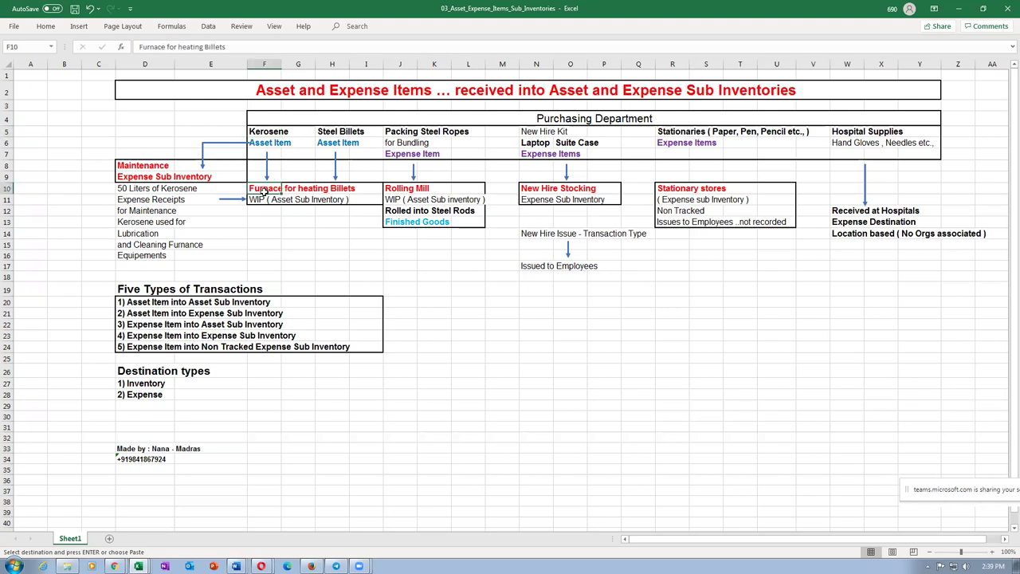
{"action": "left_click", "coordinate": [335, 133]}
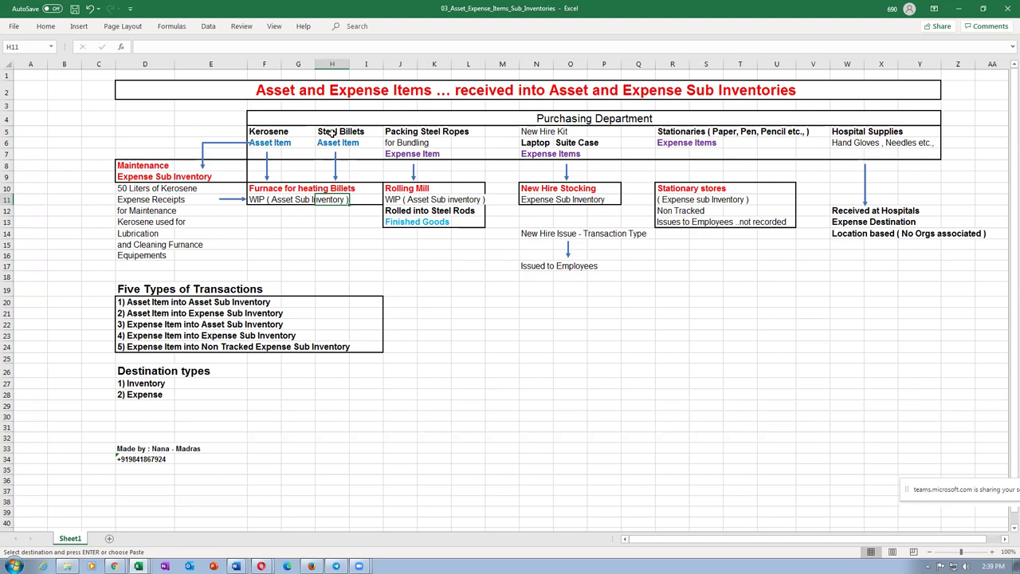
{"action": "left_click", "coordinate": [295, 188]}
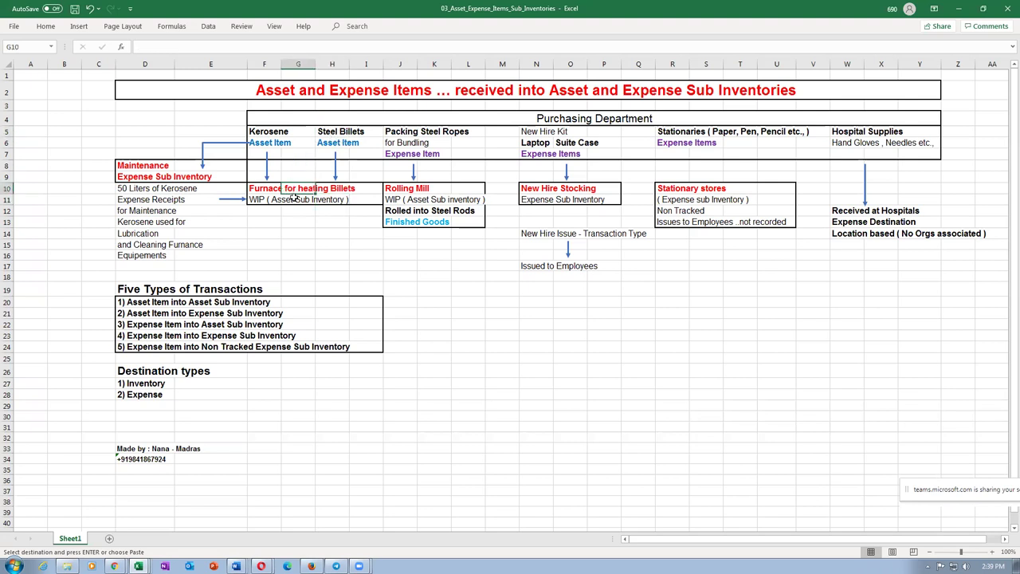
{"action": "left_click", "coordinate": [396, 191]}
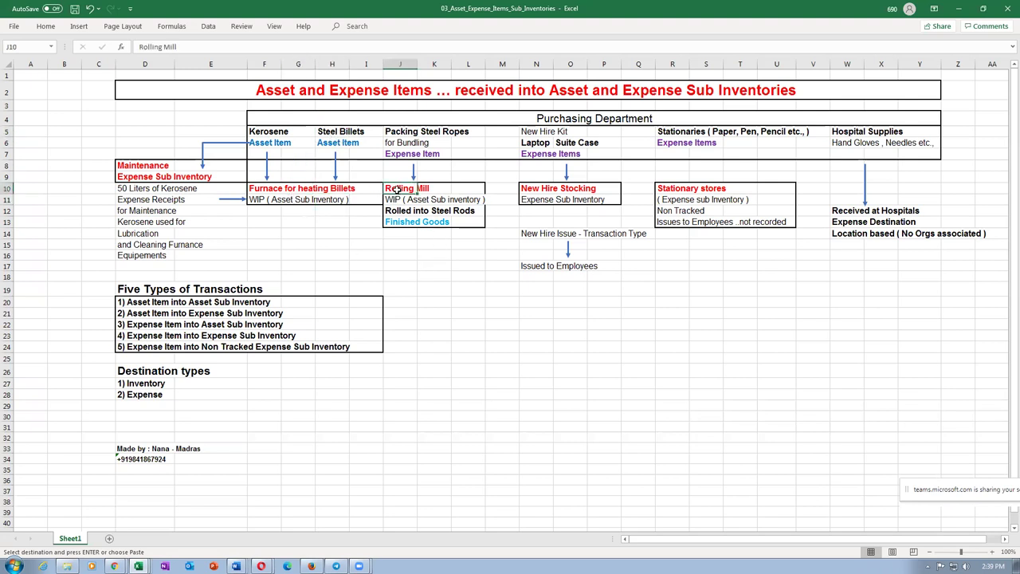
{"action": "left_click", "coordinate": [390, 209]}
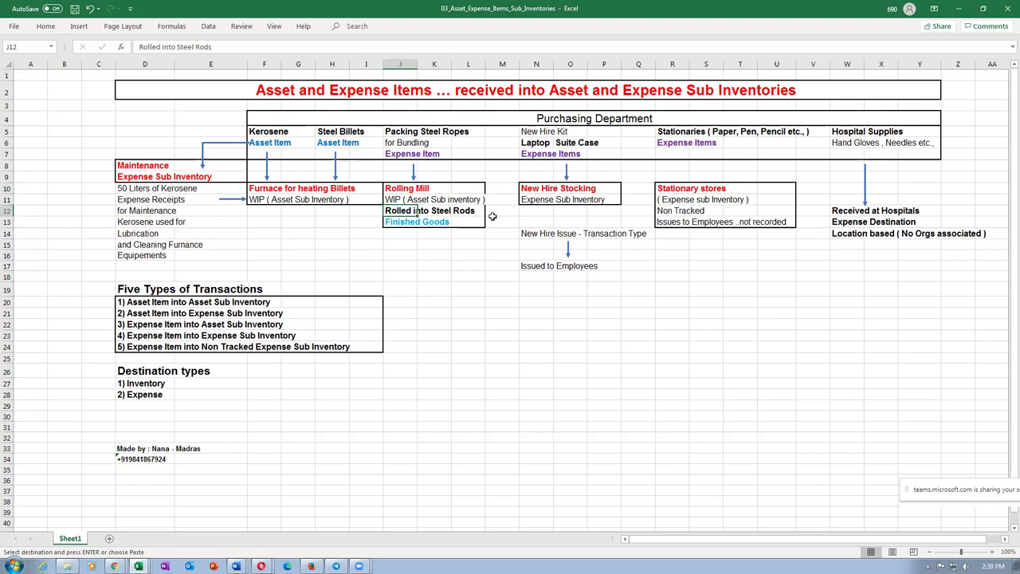
{"action": "left_click", "coordinate": [262, 150]}
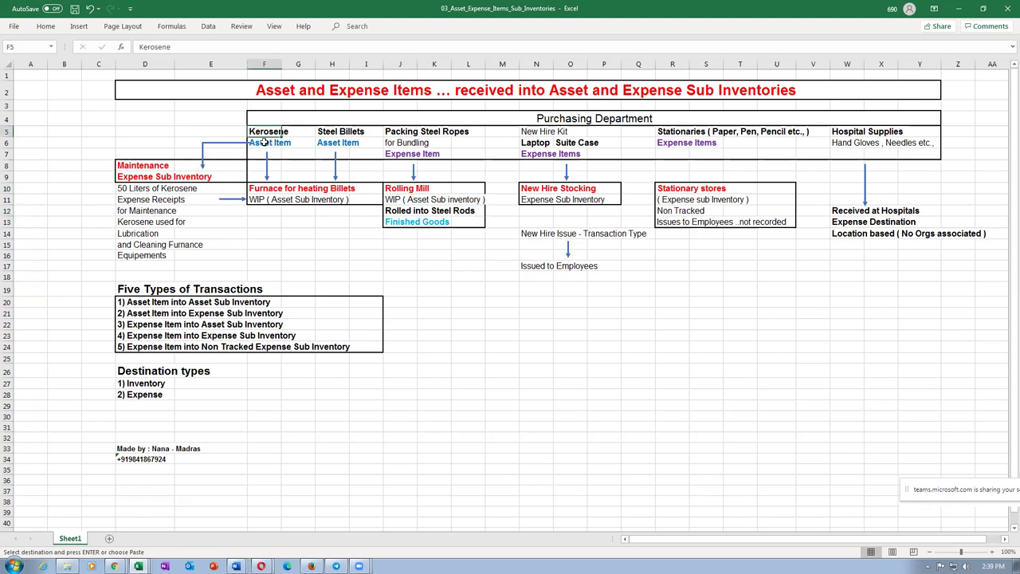
{"action": "left_click", "coordinate": [261, 144]}
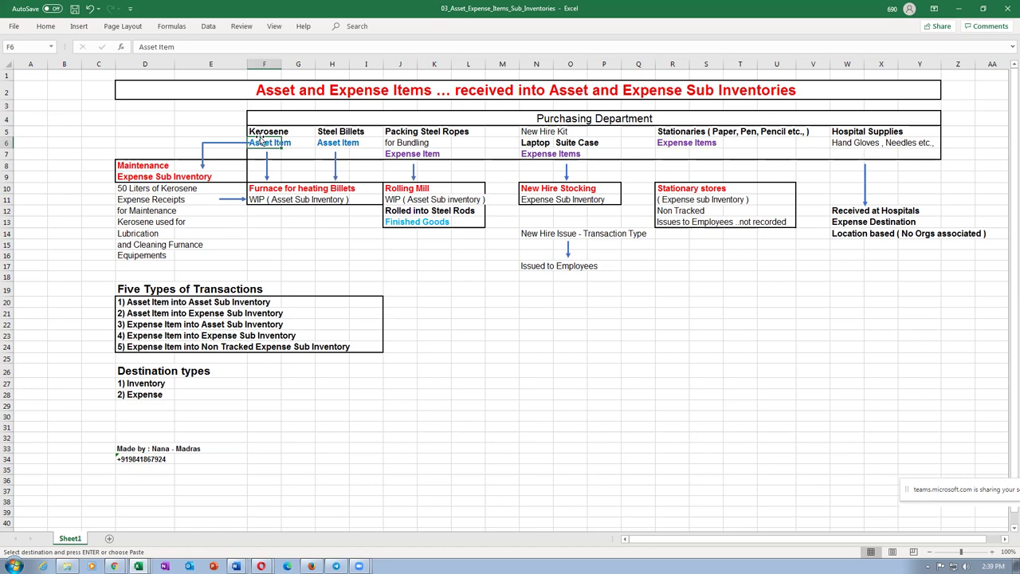
{"action": "left_click", "coordinate": [263, 200]}
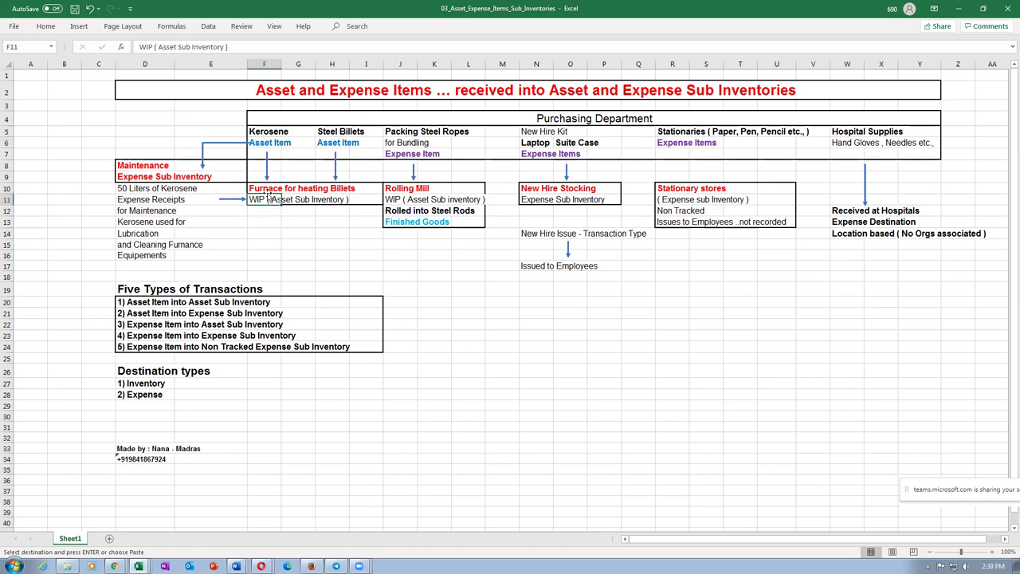
{"action": "left_click", "coordinate": [266, 191]}
{"action": "left_click", "coordinate": [266, 202]}
{"action": "left_click", "coordinate": [271, 137]}
{"action": "left_click", "coordinate": [276, 192]}
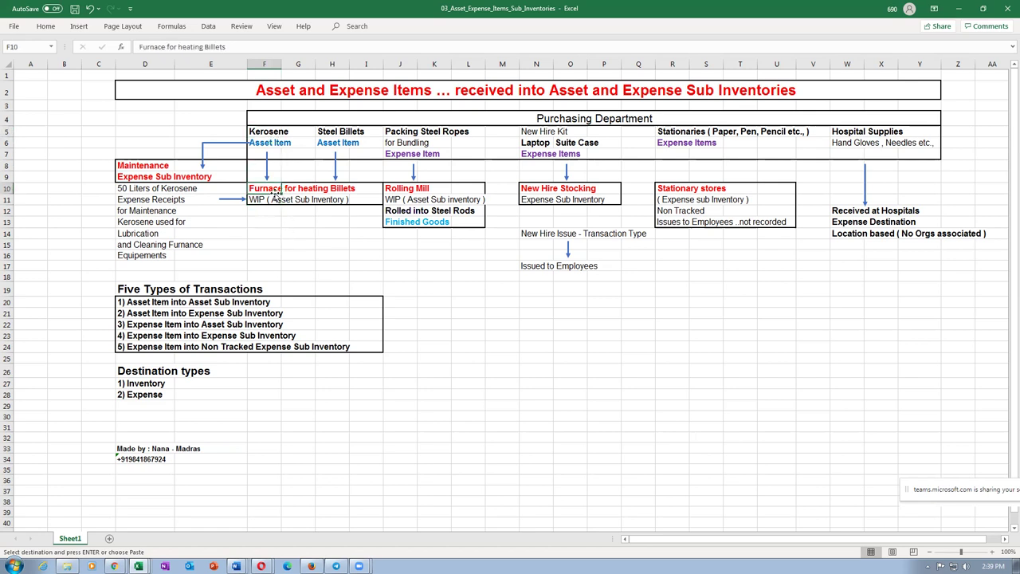
{"action": "left_click", "coordinate": [264, 132]}
{"action": "left_click", "coordinate": [269, 197]}
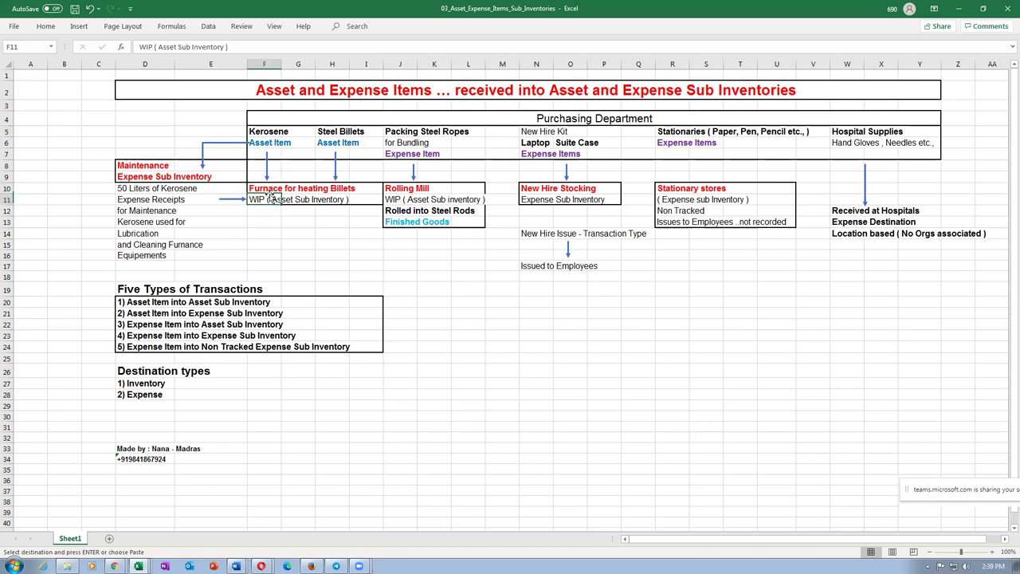
{"action": "left_click", "coordinate": [255, 188]}
{"action": "left_click", "coordinate": [265, 132]}
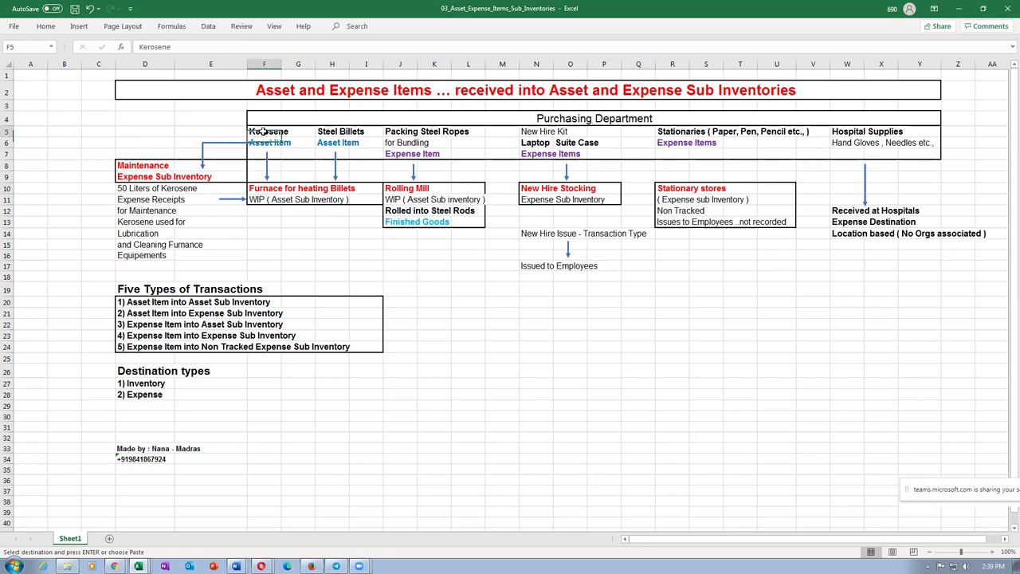
{"action": "left_click", "coordinate": [269, 199]}
{"action": "left_click", "coordinate": [131, 301]}
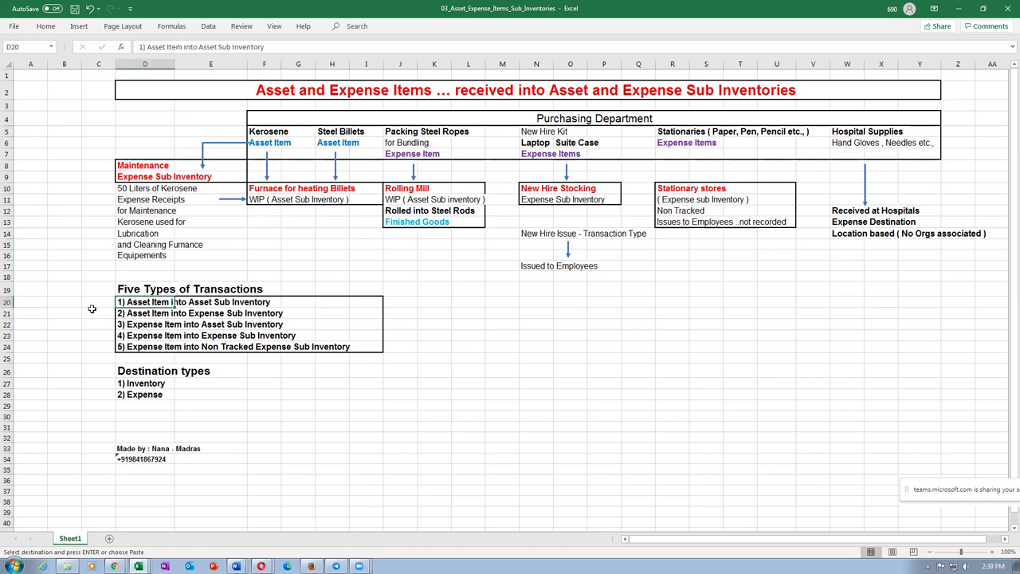
{"action": "left_click", "coordinate": [5, 303]}
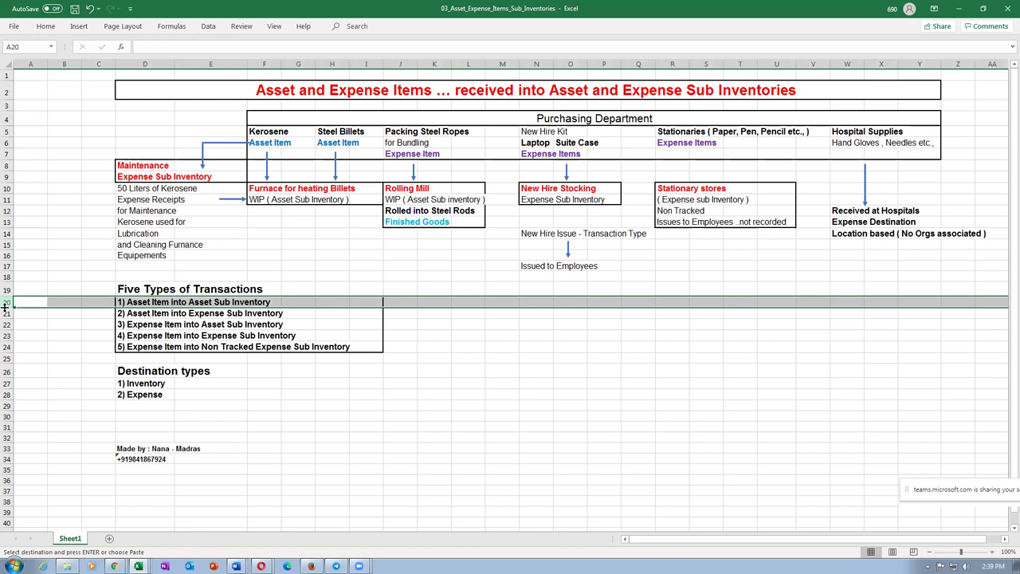
{"action": "left_click", "coordinate": [269, 194]}
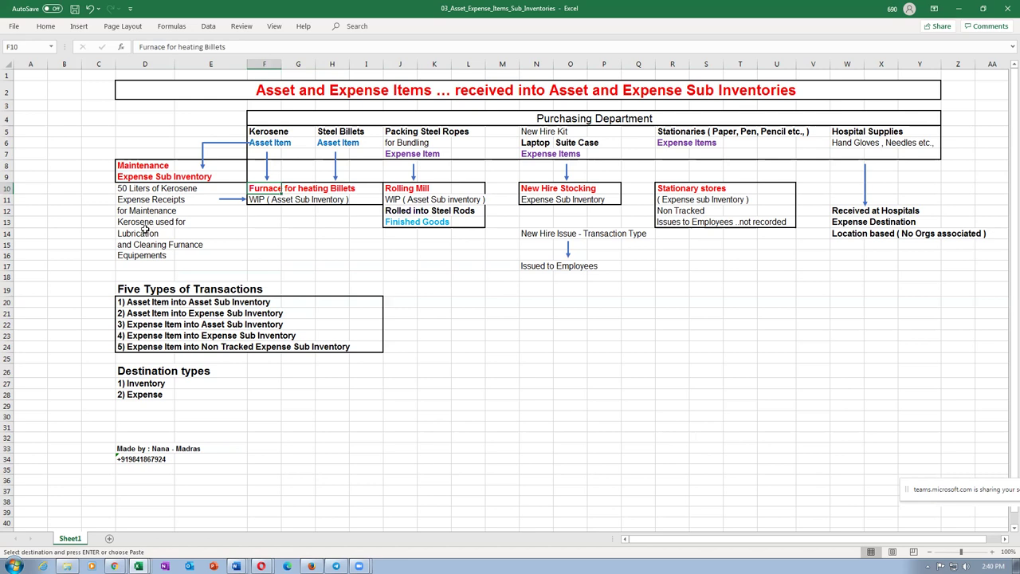
{"action": "left_click_drag", "start_coordinate": [145, 229], "coordinate": [161, 243]}
{"action": "left_click", "coordinate": [144, 176]}
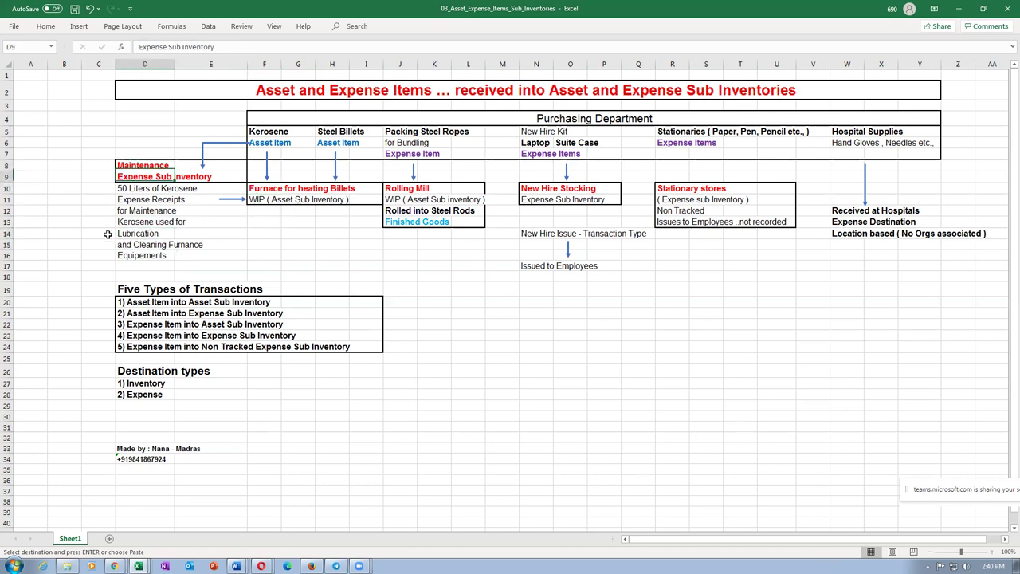
{"action": "key", "text": "Up"}
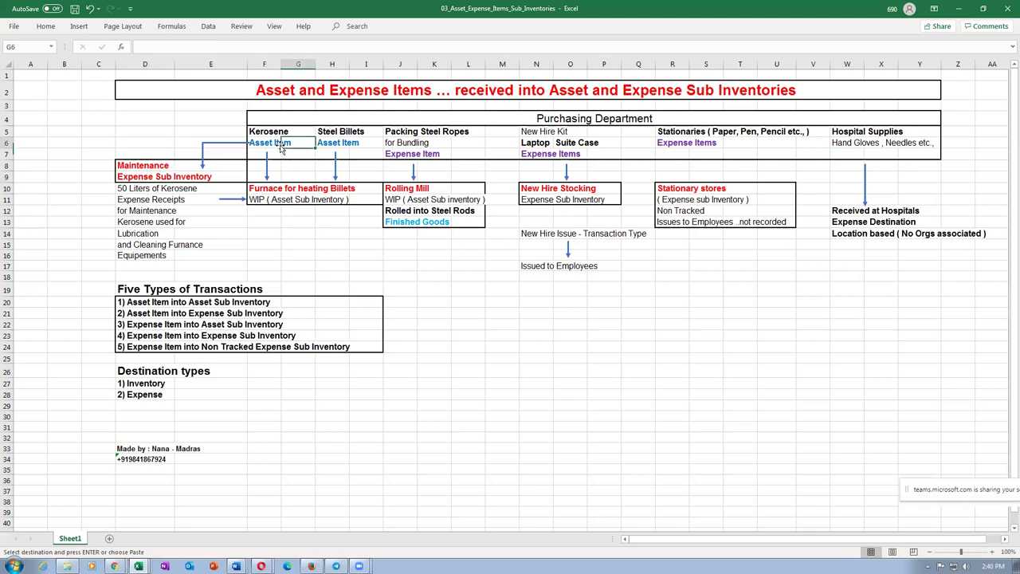
{"action": "left_click", "coordinate": [136, 181]}
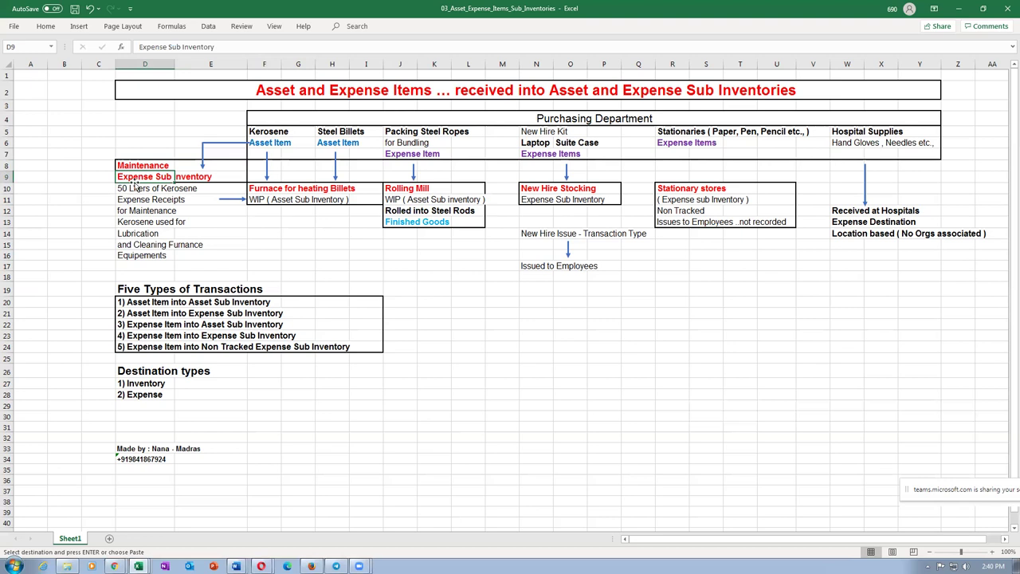
{"action": "left_click", "coordinate": [141, 189]}
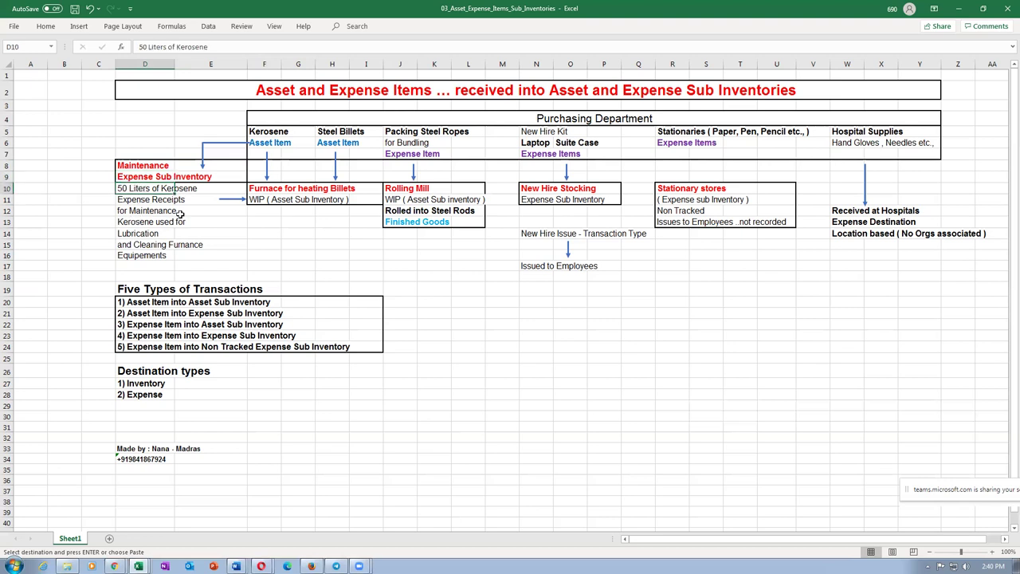
{"action": "left_click", "coordinate": [129, 201]}
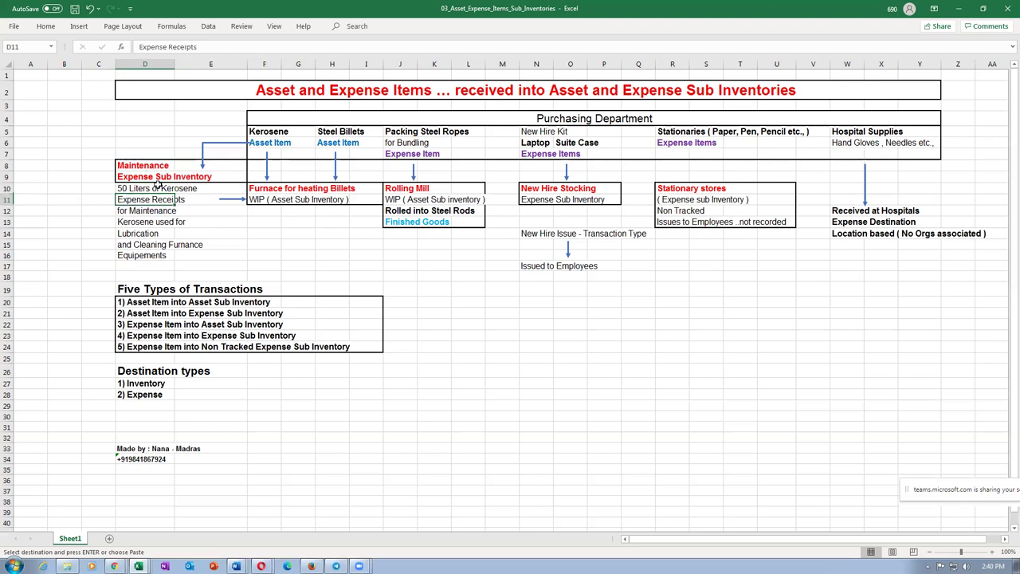
{"action": "left_click", "coordinate": [147, 212]}
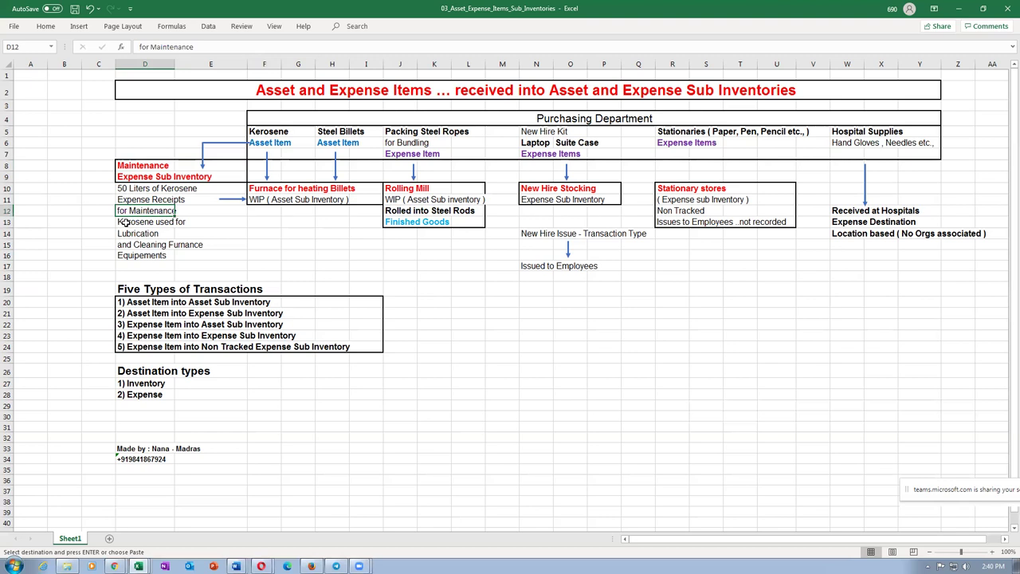
{"action": "left_click_drag", "start_coordinate": [125, 223], "coordinate": [136, 244]}
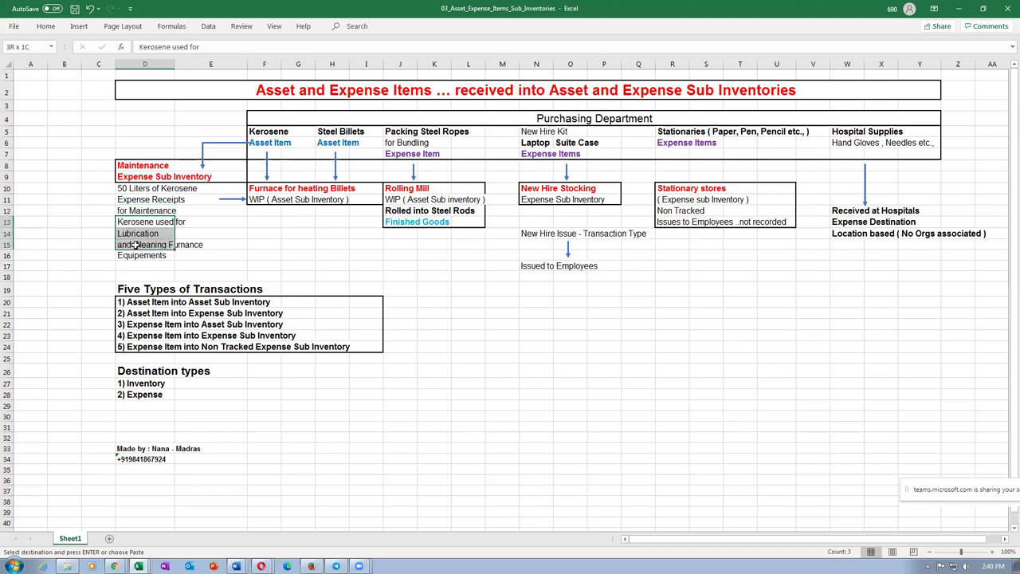
{"action": "key", "text": "ctrl+v"}
{"action": "left_click", "coordinate": [125, 174]}
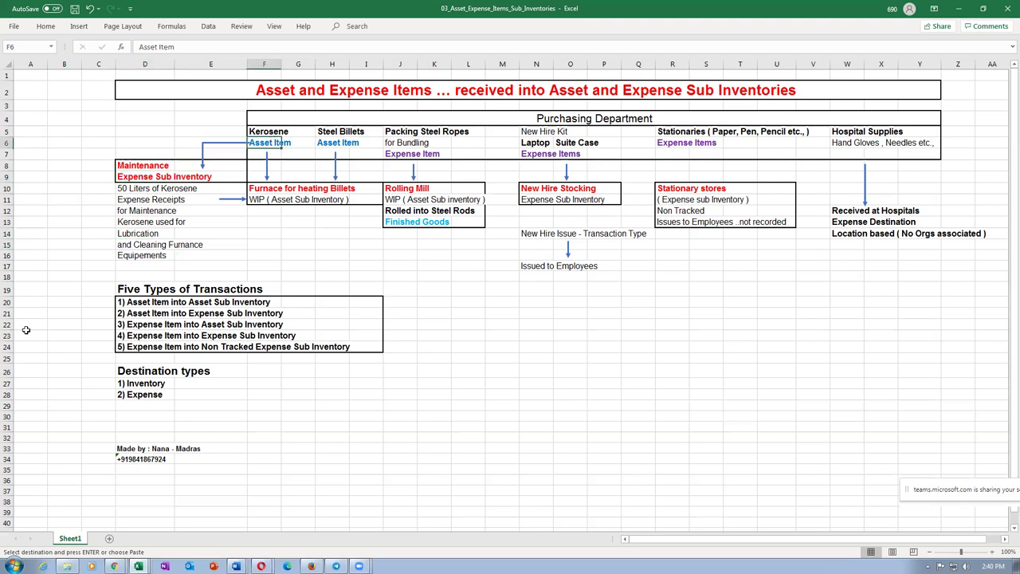
{"action": "left_click", "coordinate": [6, 314]}
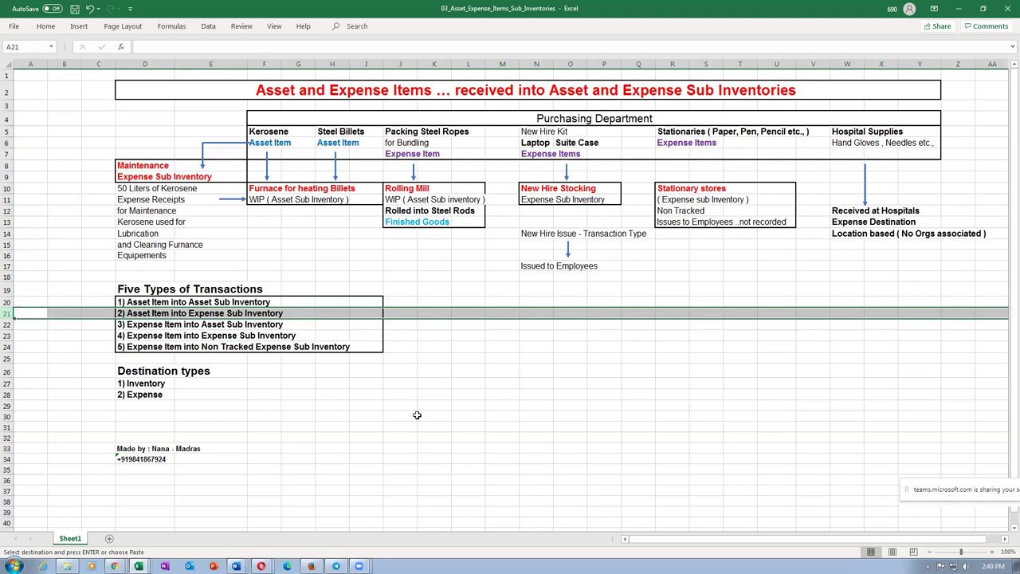
{"action": "left_click", "coordinate": [470, 384]}
{"action": "left_click", "coordinate": [542, 132]}
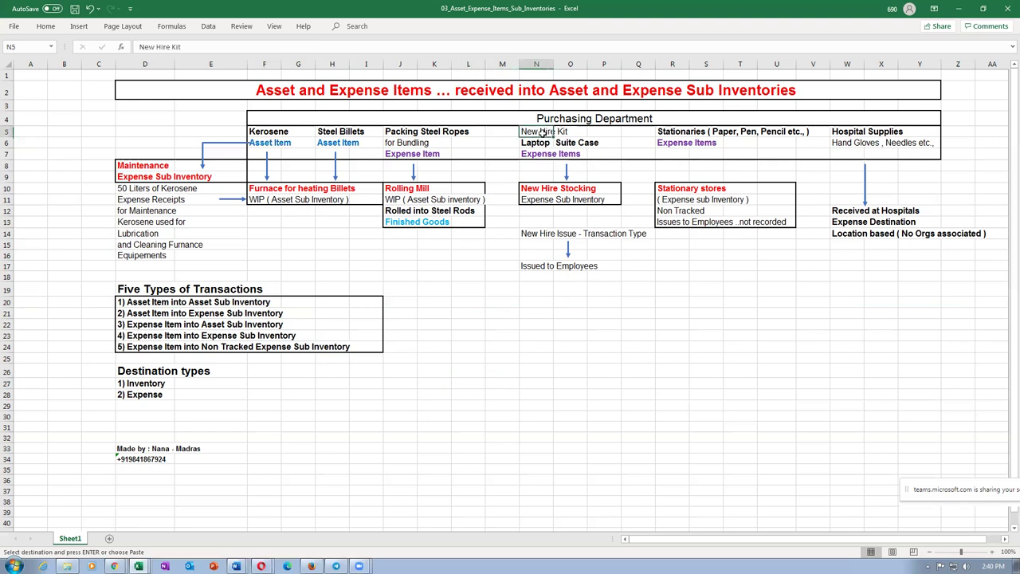
{"action": "left_click", "coordinate": [536, 144]}
{"action": "left_click", "coordinate": [571, 144]}
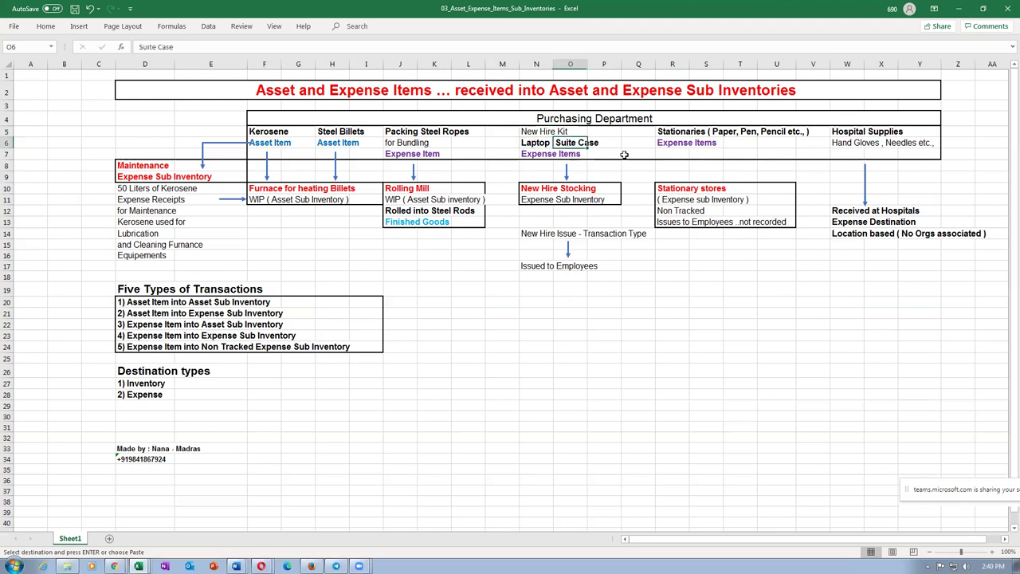
{"action": "left_click", "coordinate": [531, 156]}
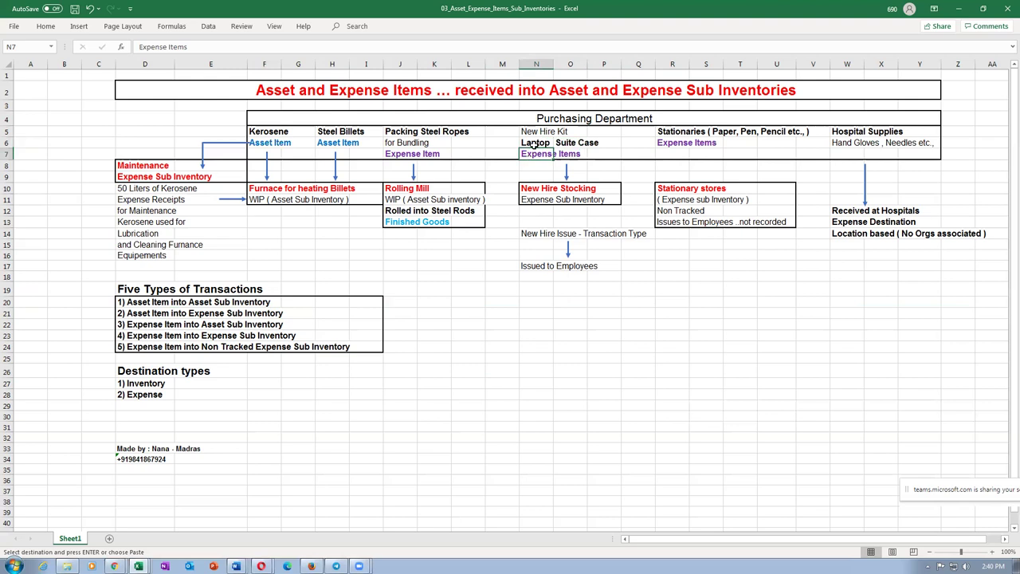
{"action": "left_click", "coordinate": [534, 144]}
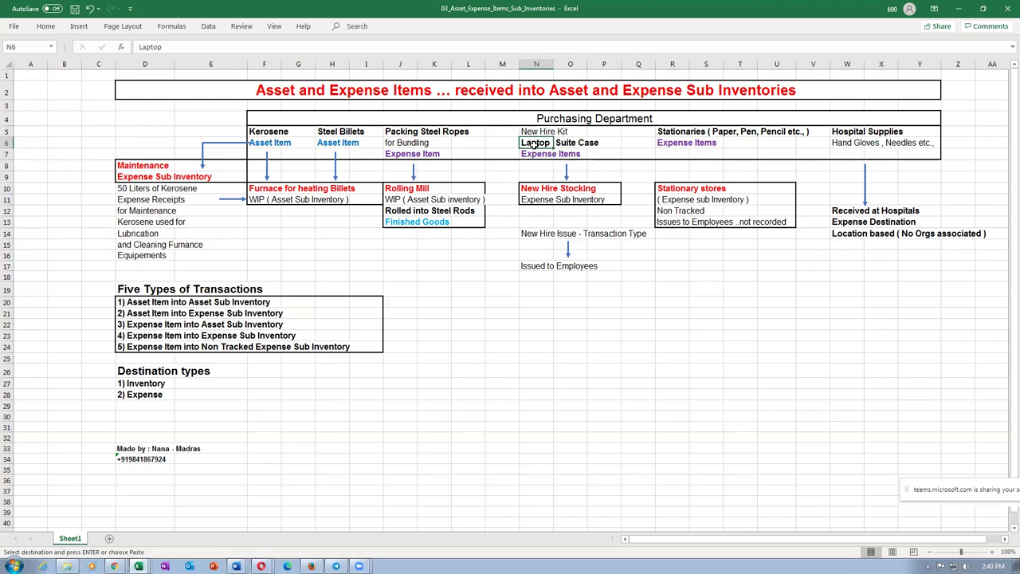
{"action": "left_click", "coordinate": [385, 211]}
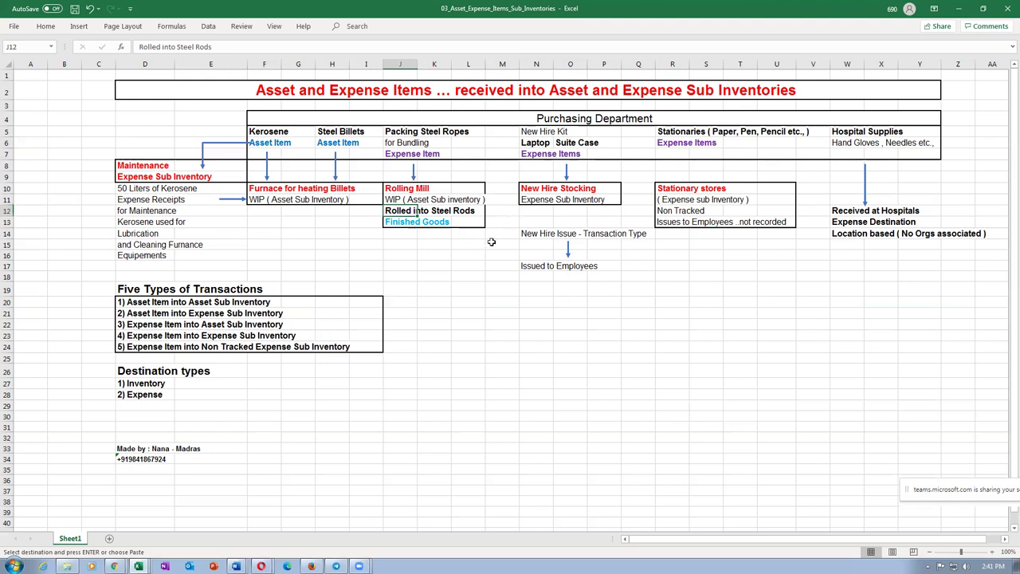
{"action": "left_click", "coordinate": [527, 143]}
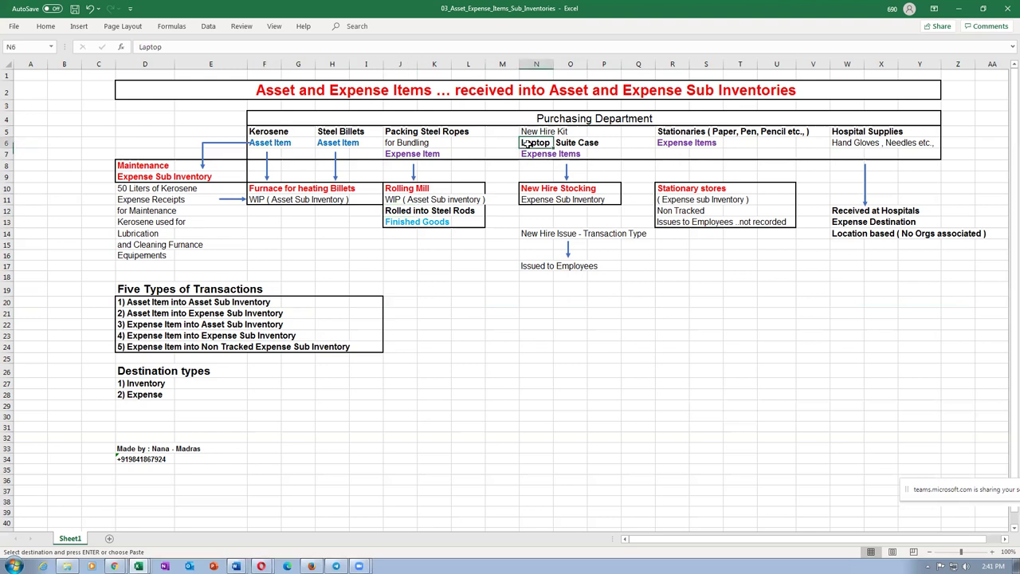
{"action": "left_click_drag", "start_coordinate": [287, 187], "coordinate": [405, 226]}
{"action": "left_click", "coordinate": [474, 322]}
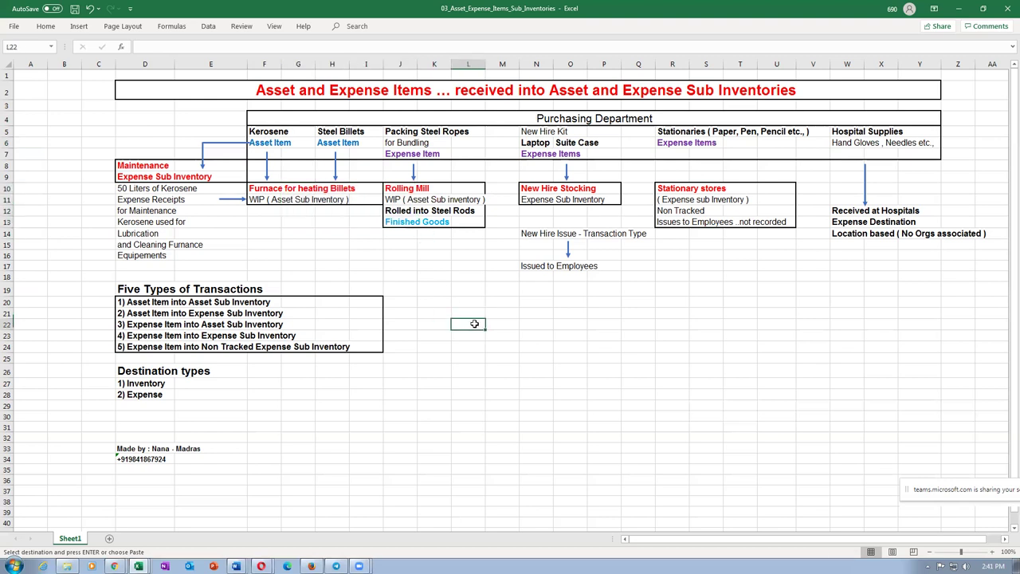
{"action": "left_click", "coordinate": [530, 158]}
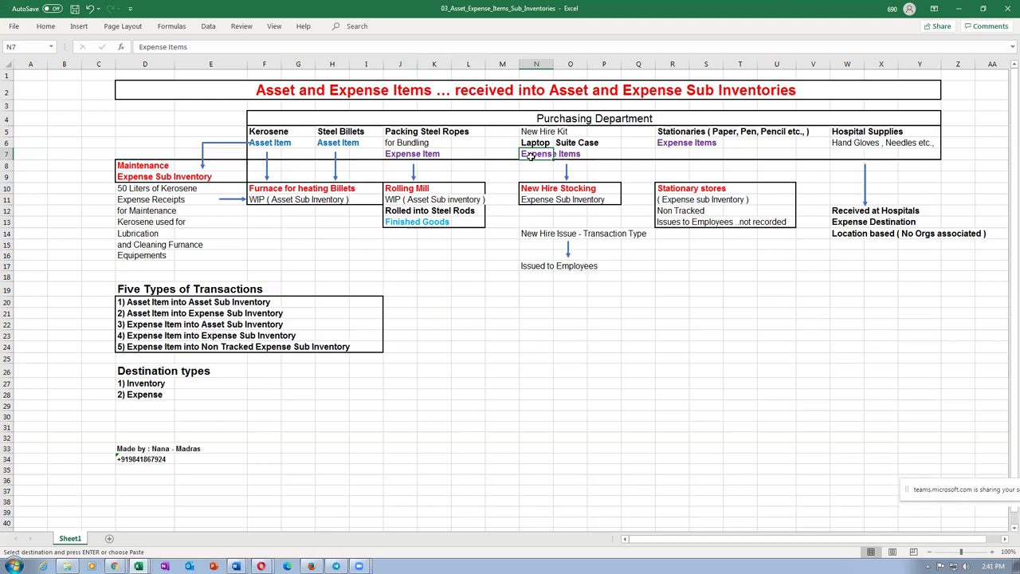
{"action": "left_click_drag", "start_coordinate": [274, 187], "coordinate": [461, 225]}
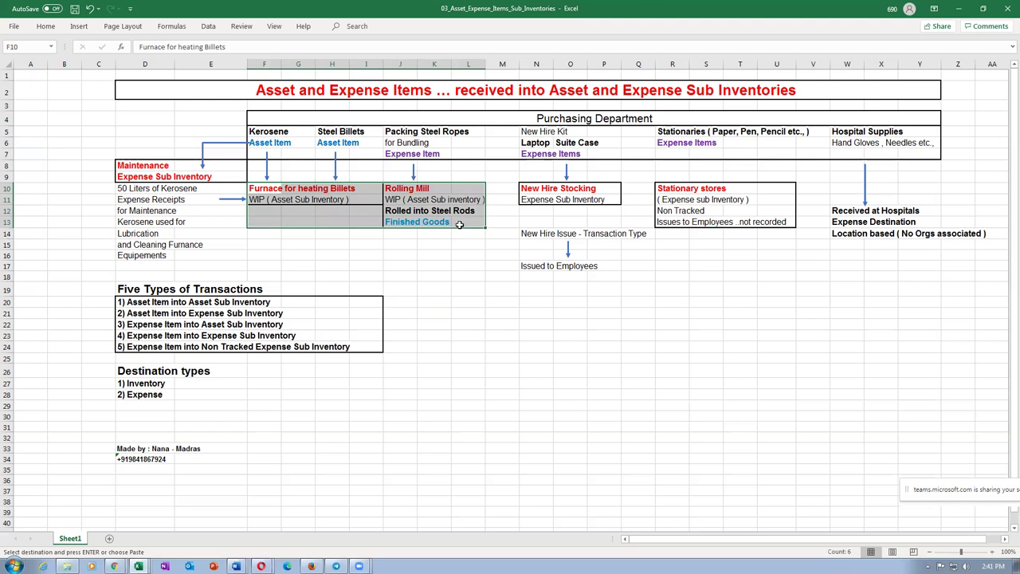
{"action": "left_click", "coordinate": [404, 278]}
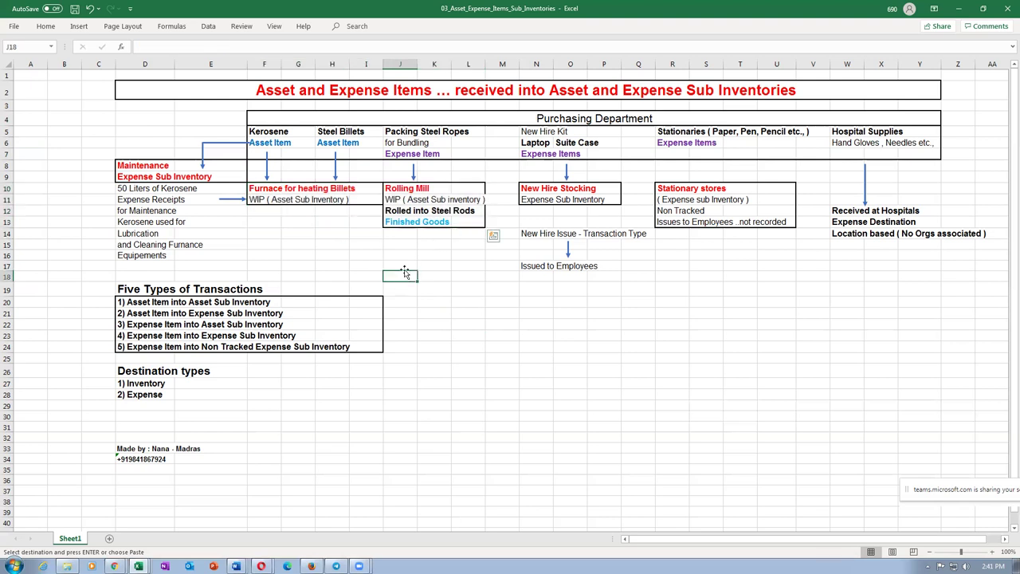
{"action": "left_click", "coordinate": [539, 142]}
{"action": "left_click_drag", "start_coordinate": [247, 185], "coordinate": [428, 222]}
{"action": "left_click", "coordinate": [442, 283]}
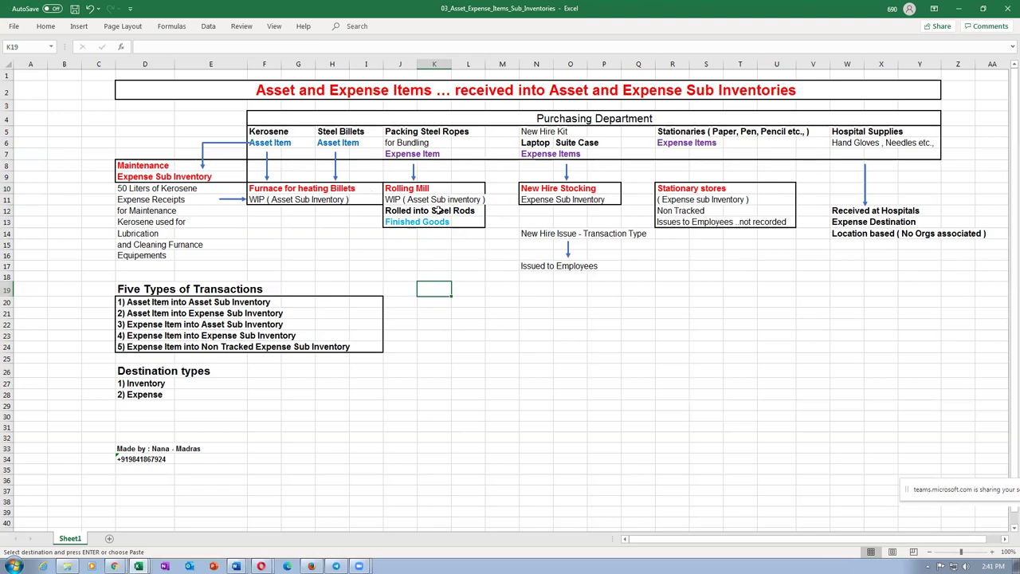
{"action": "left_click", "coordinate": [524, 143]}
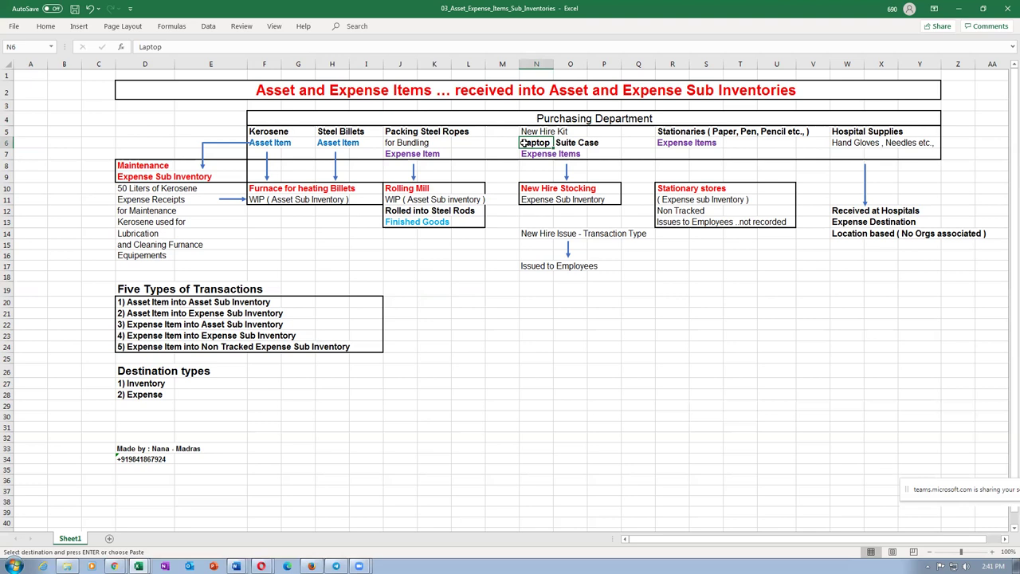
{"action": "left_click_drag", "start_coordinate": [264, 190], "coordinate": [422, 220]}
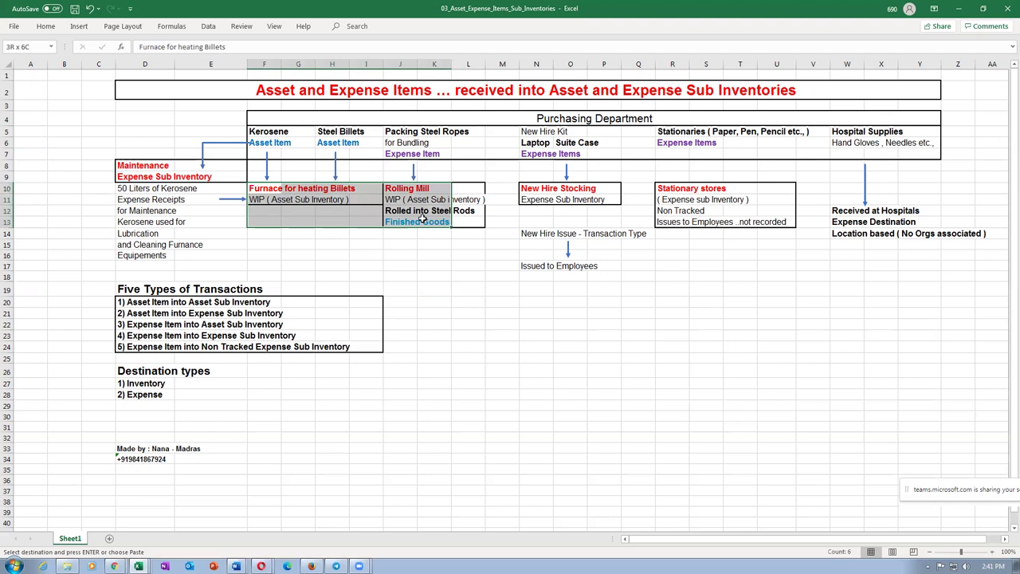
{"action": "left_click", "coordinate": [524, 143]}
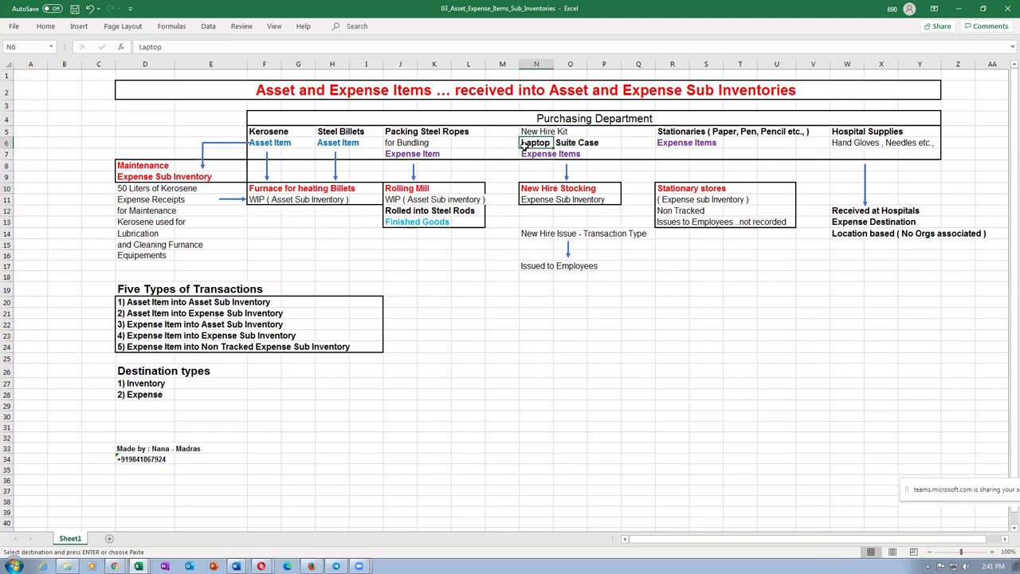
{"action": "left_click", "coordinate": [541, 201]}
{"action": "left_click", "coordinate": [534, 190]}
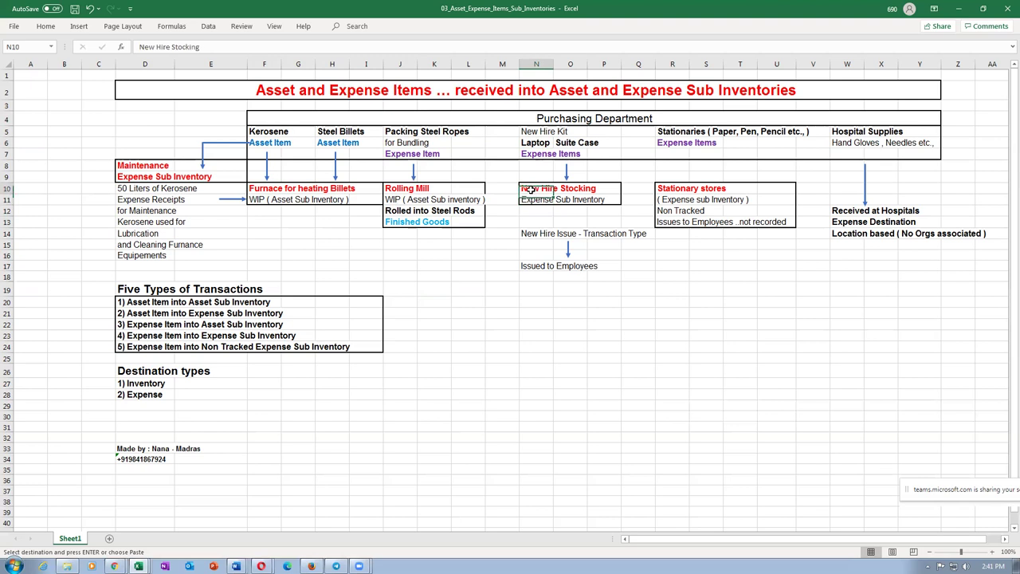
{"action": "left_click", "coordinate": [530, 201]}
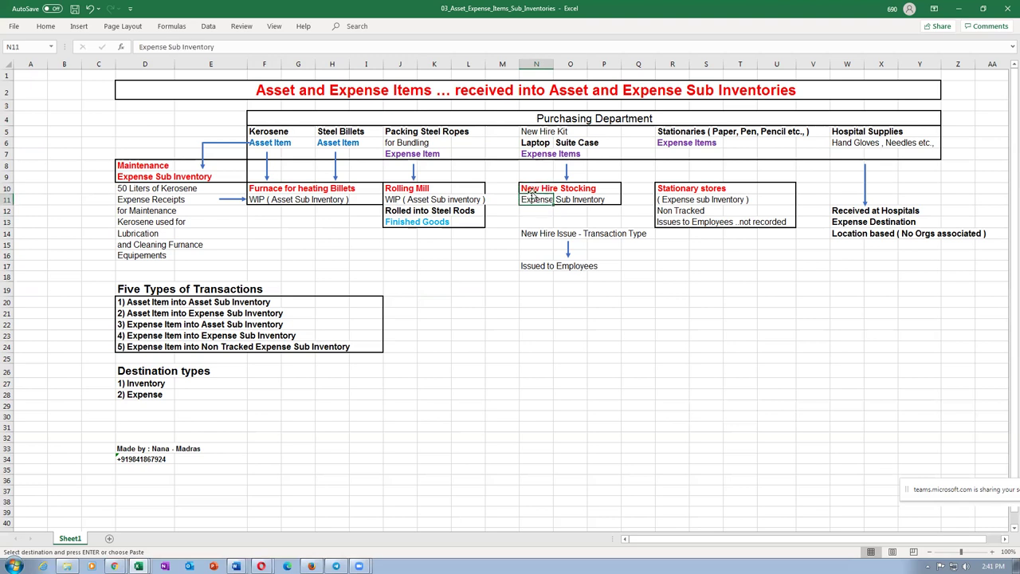
{"action": "left_click", "coordinate": [532, 190]}
{"action": "left_click", "coordinate": [534, 156]}
{"action": "left_click", "coordinate": [537, 145]}
{"action": "left_click_drag", "start_coordinate": [537, 188], "coordinate": [537, 194]}
{"action": "left_click", "coordinate": [8, 302]}
{"action": "left_click", "coordinate": [8, 324]}
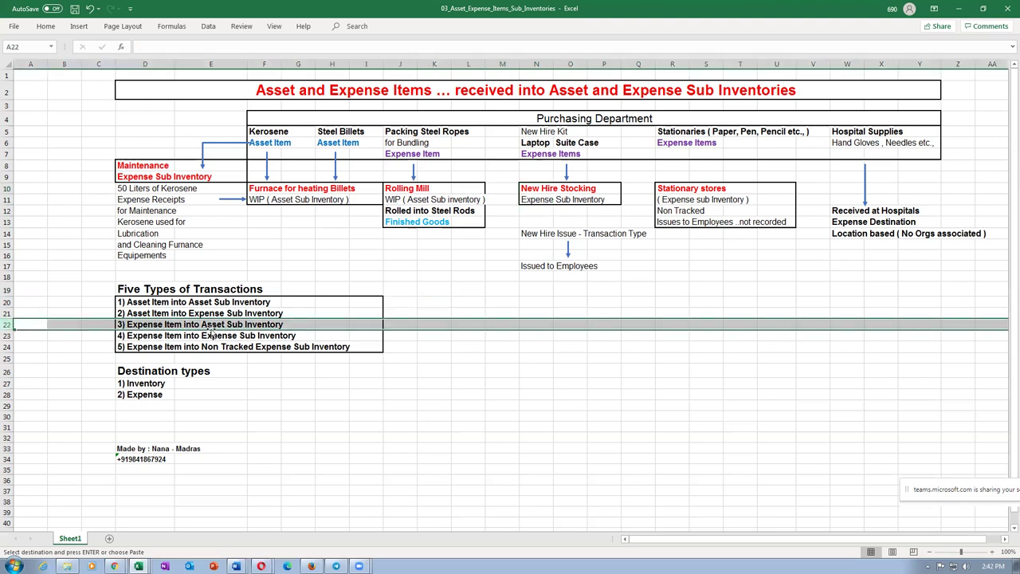
{"action": "left_click", "coordinate": [7, 335]}
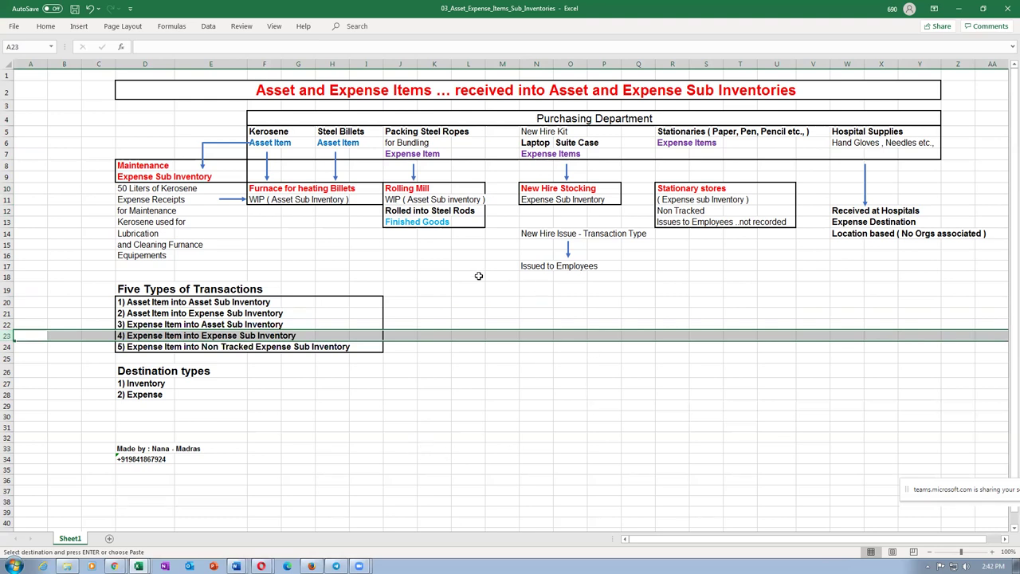
{"action": "left_click", "coordinate": [526, 233]}
{"action": "left_click", "coordinate": [532, 266]}
{"action": "left_click", "coordinate": [532, 234]}
{"action": "left_click", "coordinate": [528, 265]}
{"action": "left_click", "coordinate": [535, 141]}
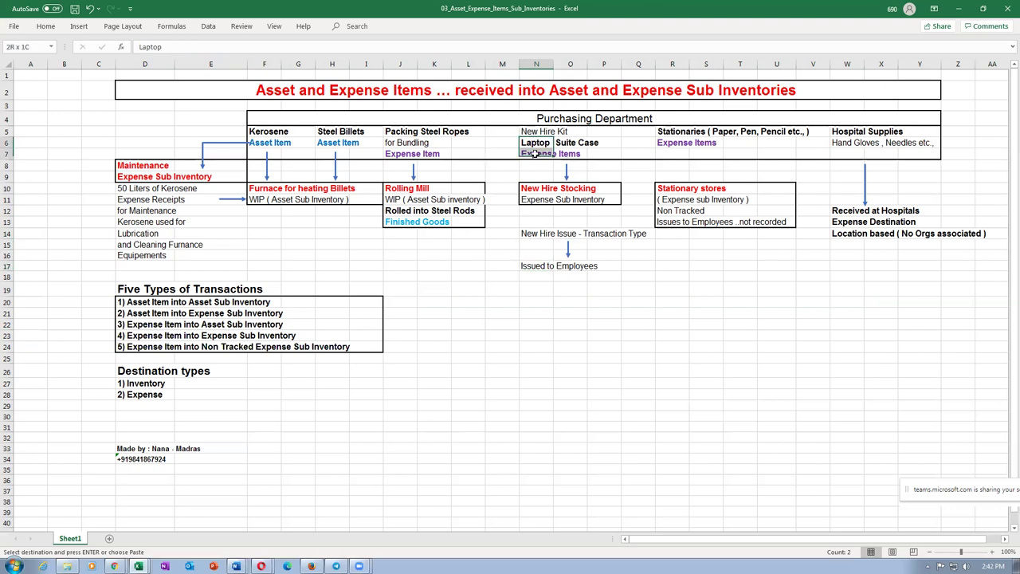
{"action": "left_click_drag", "start_coordinate": [536, 193], "coordinate": [536, 201]}
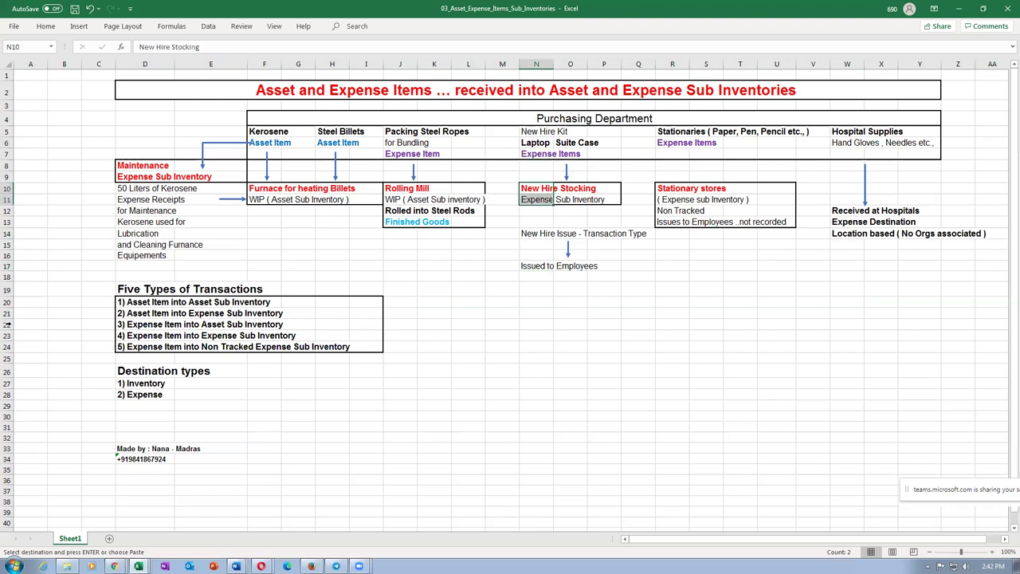
{"action": "left_click", "coordinate": [6, 335]}
{"action": "left_click", "coordinate": [6, 303]}
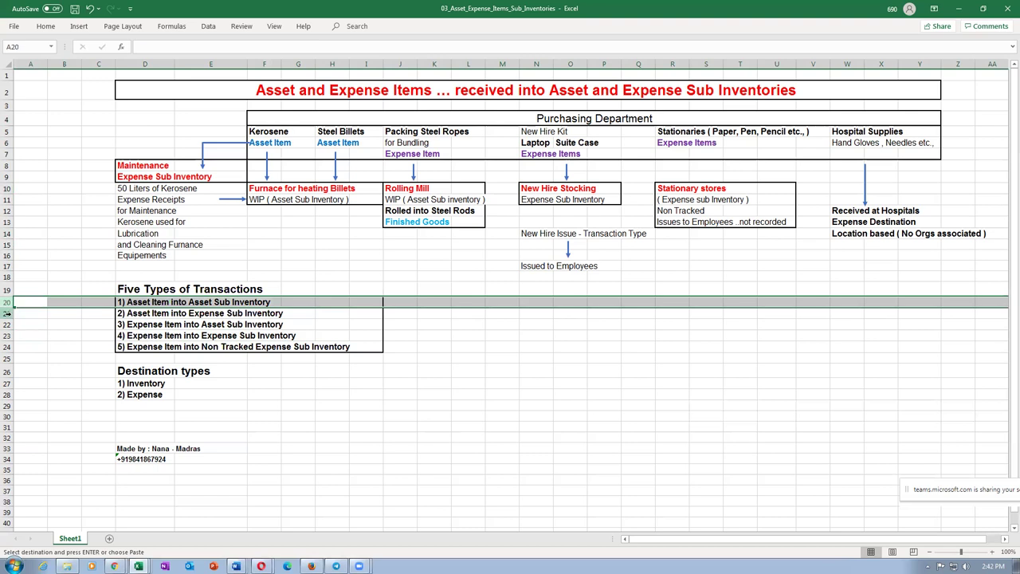
{"action": "left_click", "coordinate": [6, 313]}
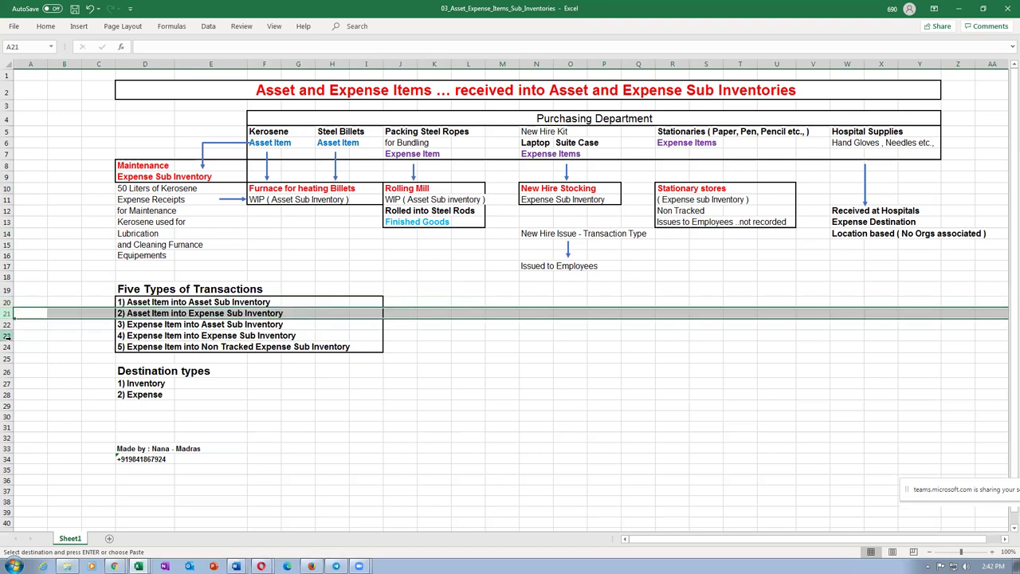
{"action": "left_click", "coordinate": [6, 336]}
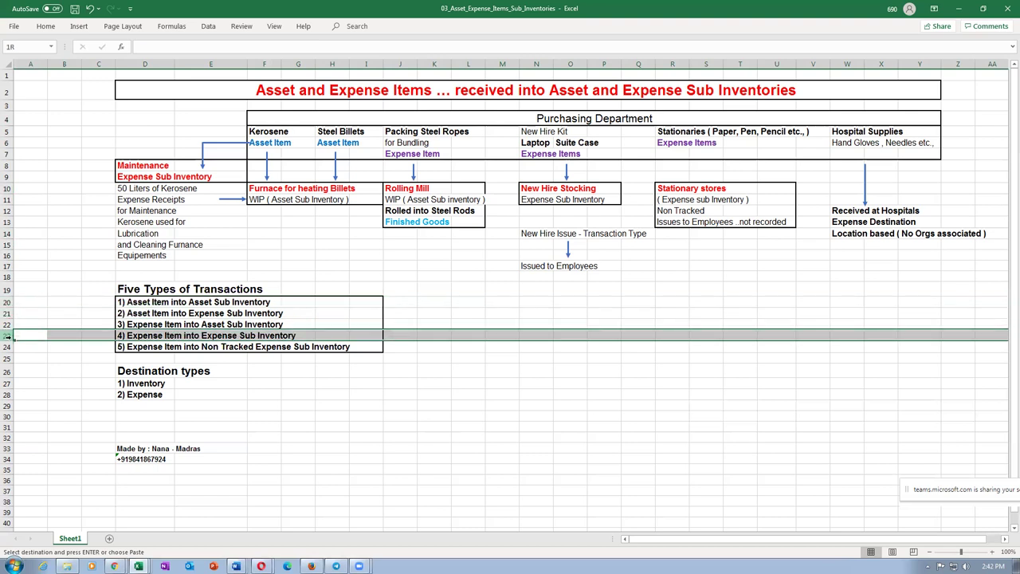
{"action": "left_click", "coordinate": [686, 132]}
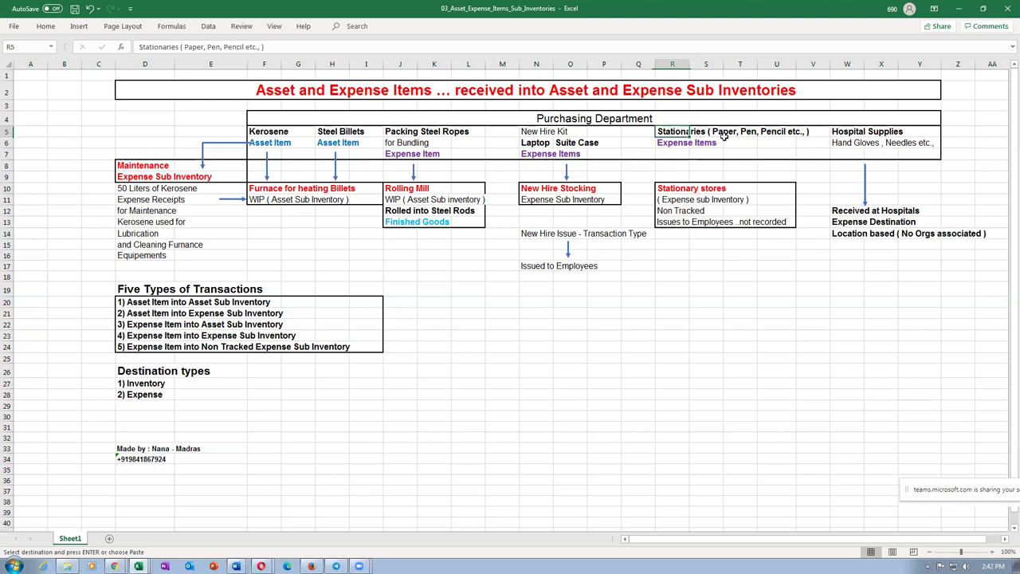
{"action": "left_click", "coordinate": [673, 144]}
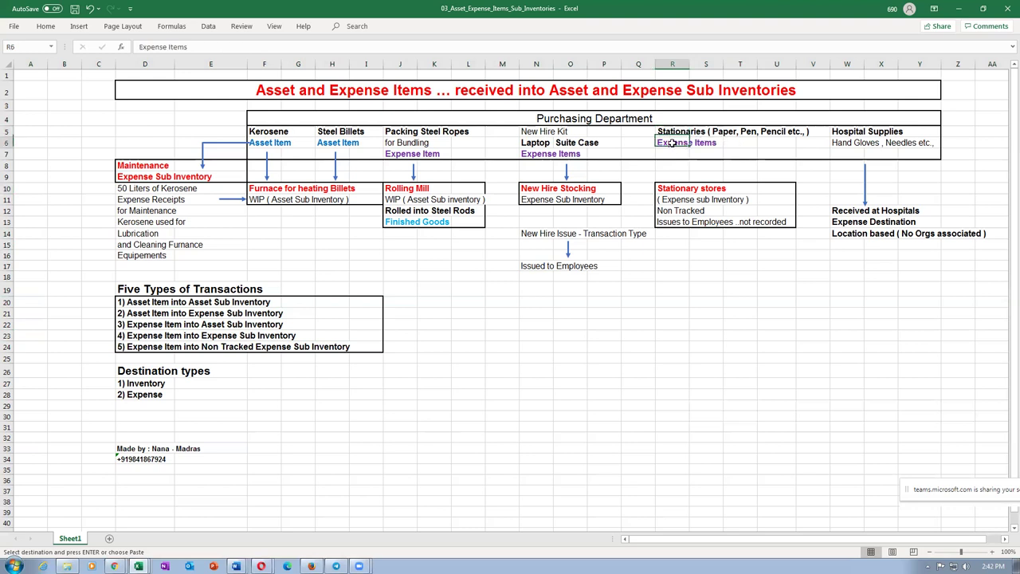
{"action": "left_click", "coordinate": [674, 191]}
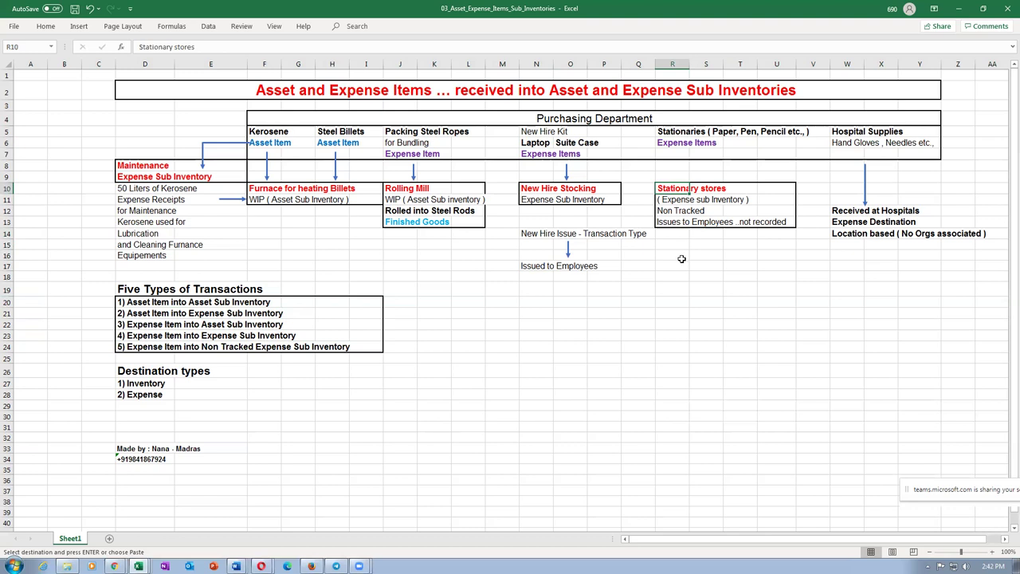
{"action": "left_click", "coordinate": [664, 212]}
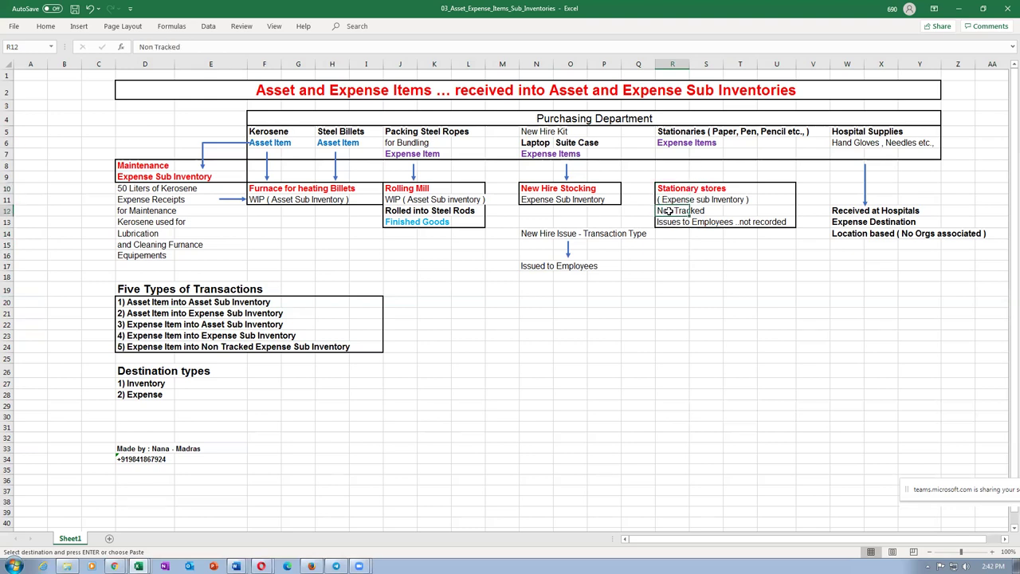
{"action": "left_click", "coordinate": [672, 190]}
{"action": "left_click", "coordinate": [671, 211]}
{"action": "left_click", "coordinate": [669, 146]}
{"action": "left_click", "coordinate": [674, 212]}
{"action": "left_click", "coordinate": [7, 347]}
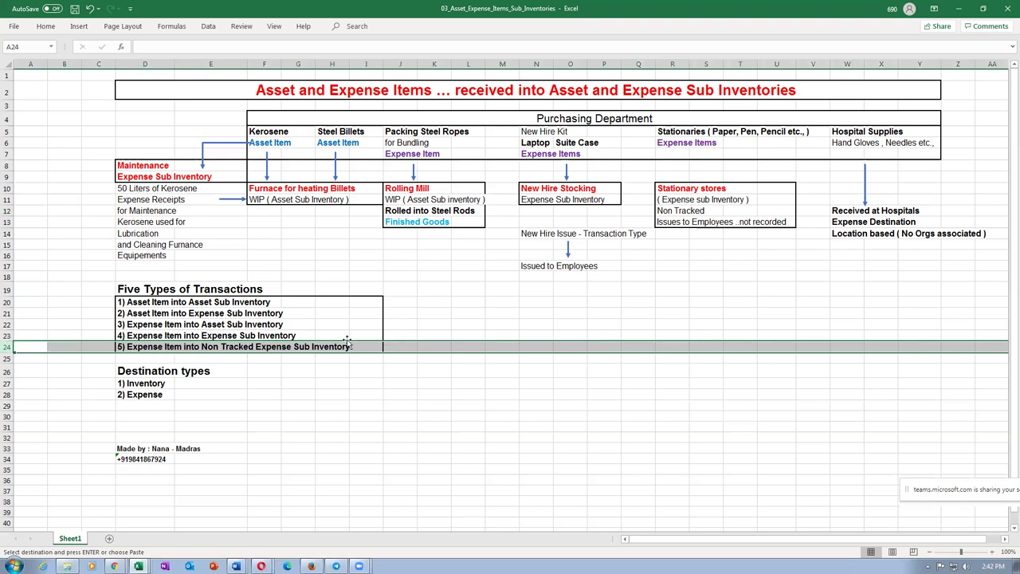
{"action": "left_click", "coordinate": [5, 338]}
{"action": "left_click_drag", "start_coordinate": [4, 338], "coordinate": [4, 349]}
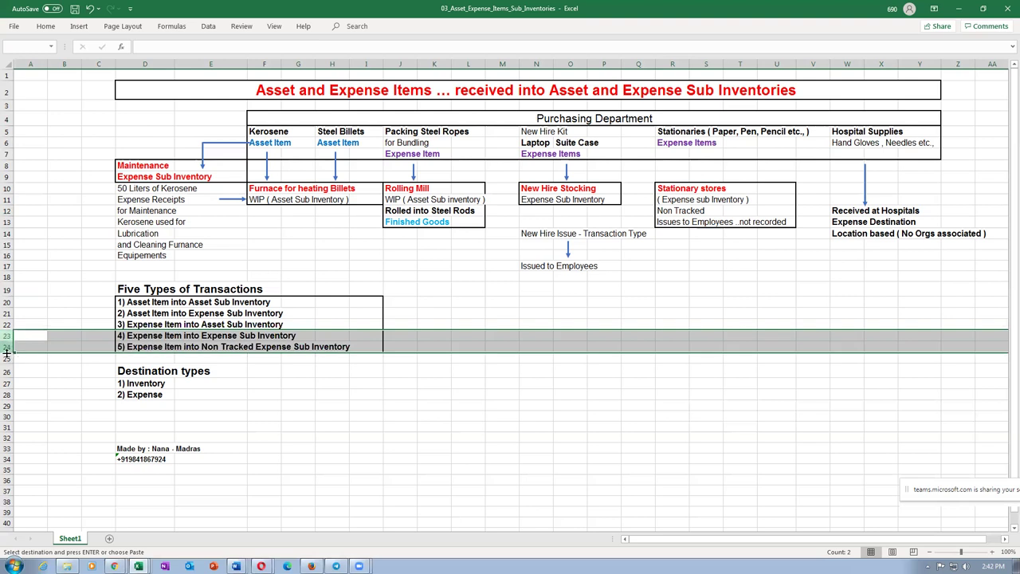
{"action": "left_click", "coordinate": [674, 222]}
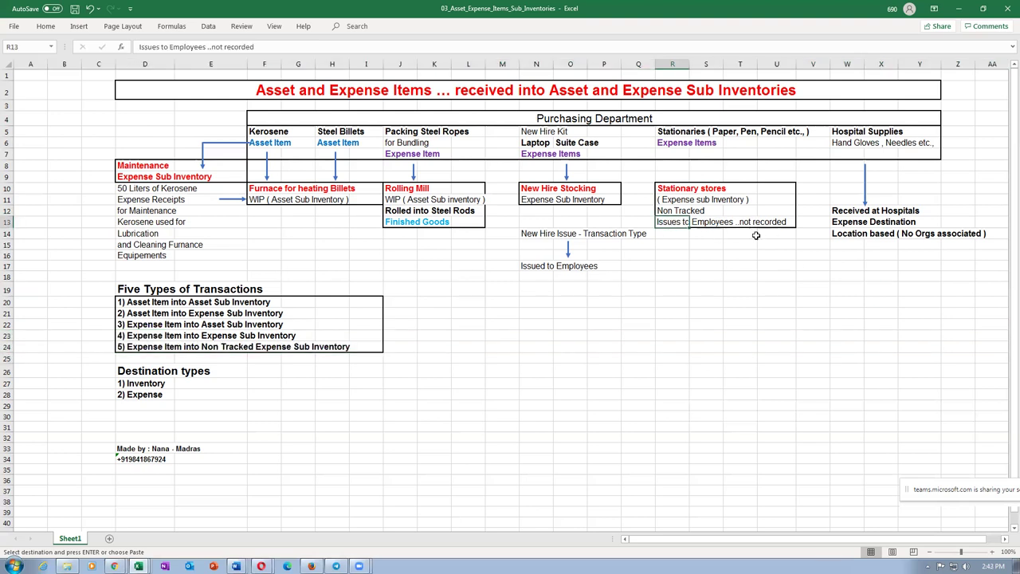
{"action": "left_click", "coordinate": [668, 189]}
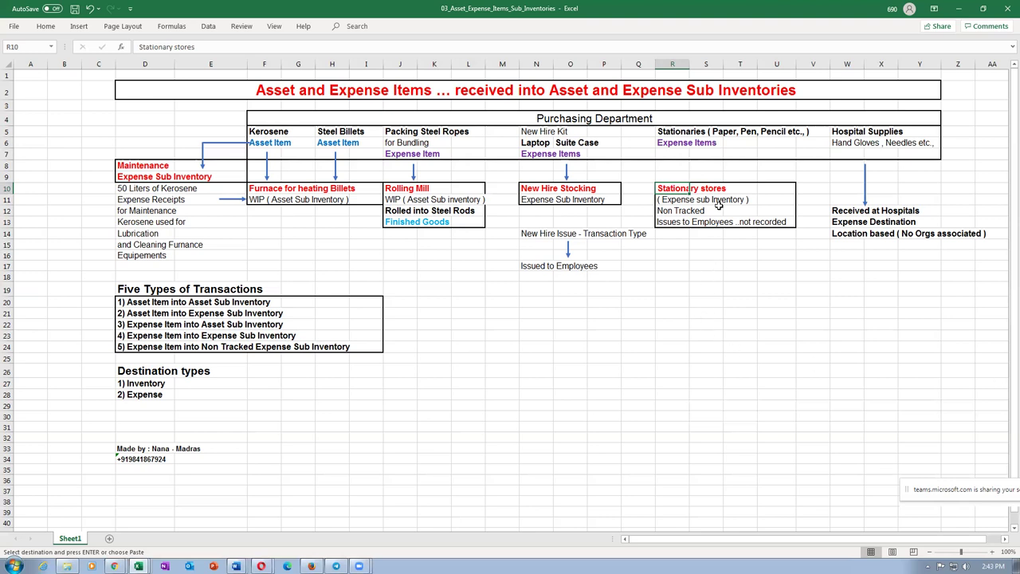
{"action": "left_click", "coordinate": [743, 292]}
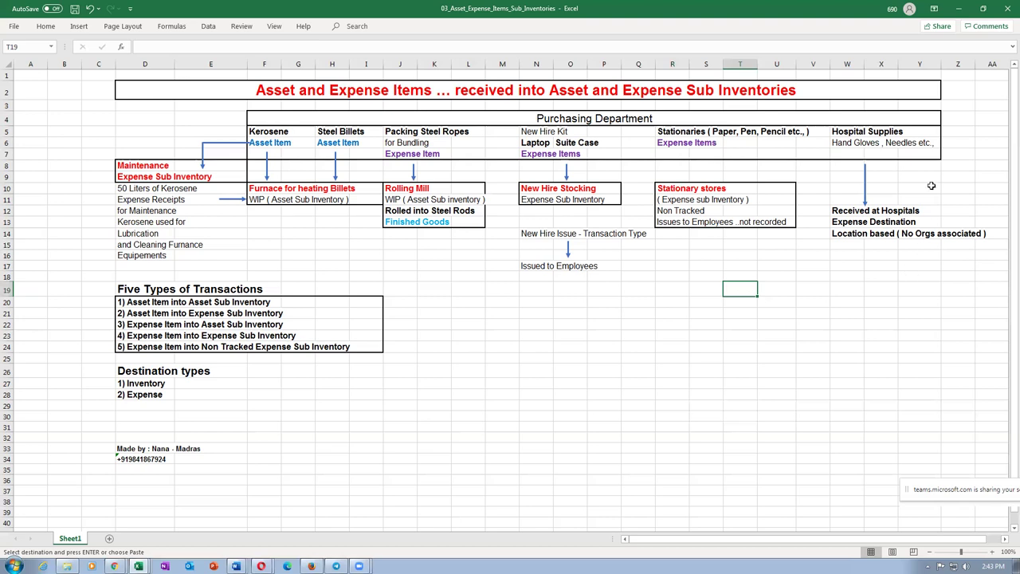
{"action": "left_click", "coordinate": [843, 133]}
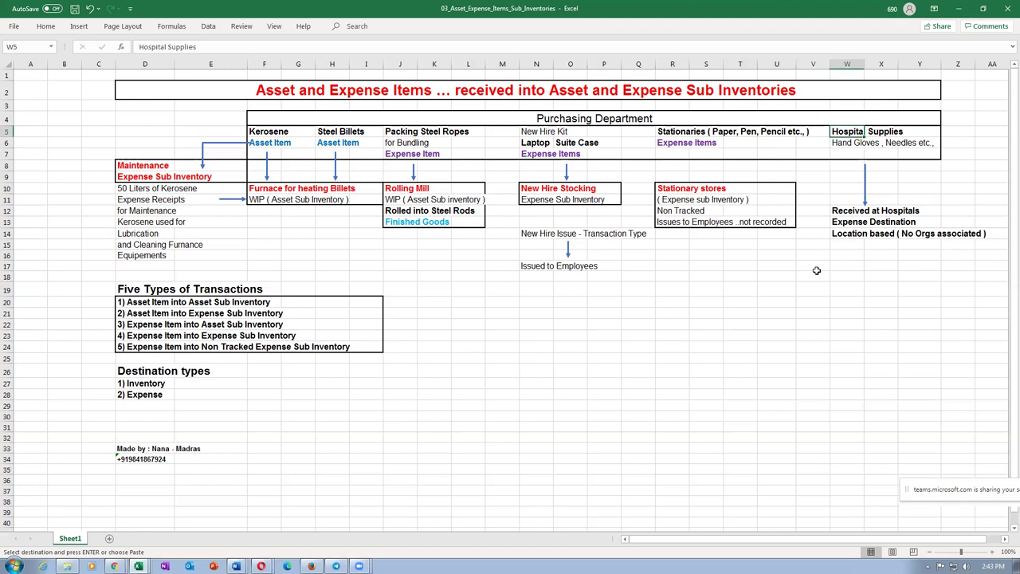
{"action": "left_click", "coordinate": [839, 142]}
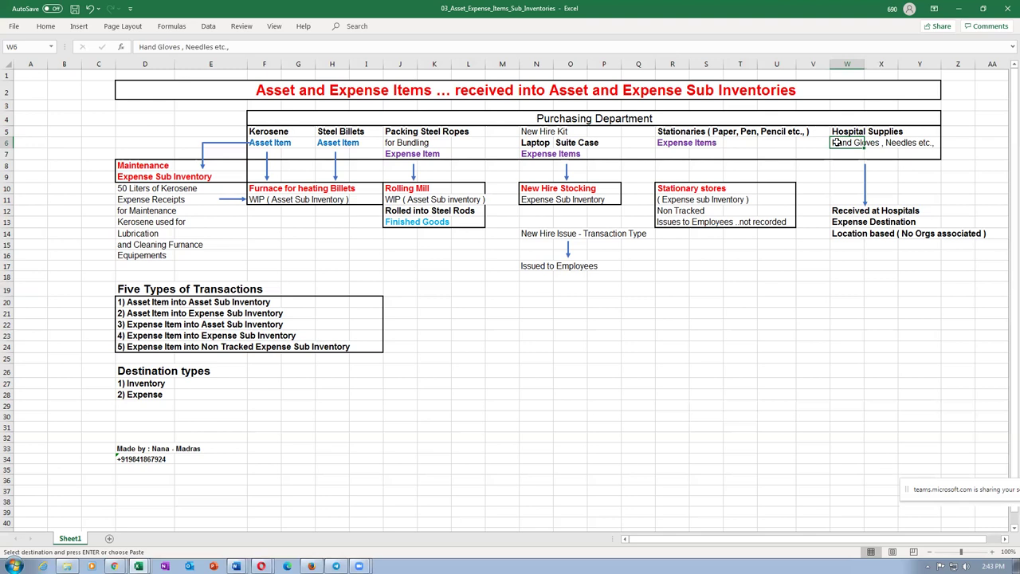
{"action": "left_click", "coordinate": [837, 131]}
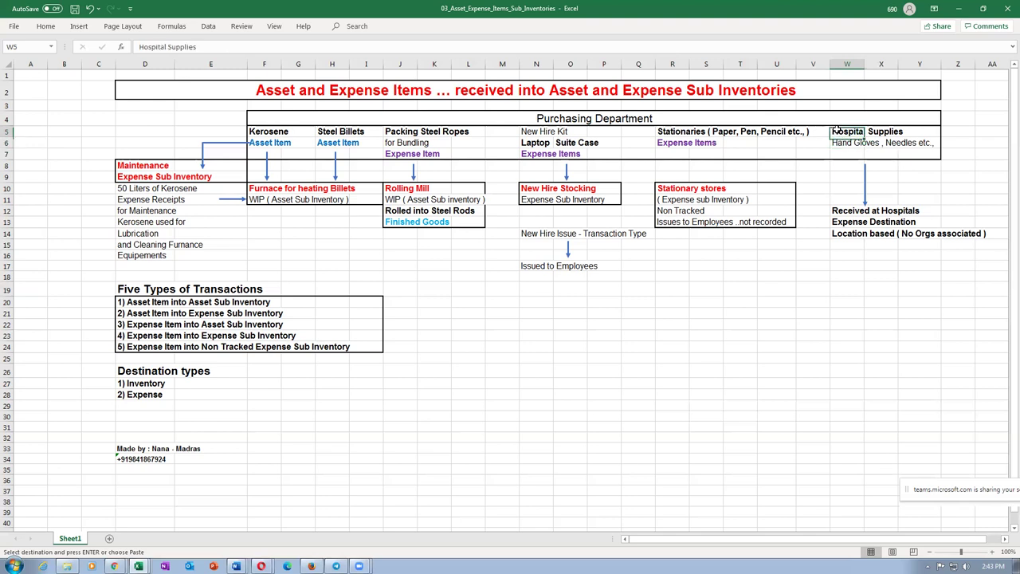
{"action": "left_click", "coordinate": [845, 144]}
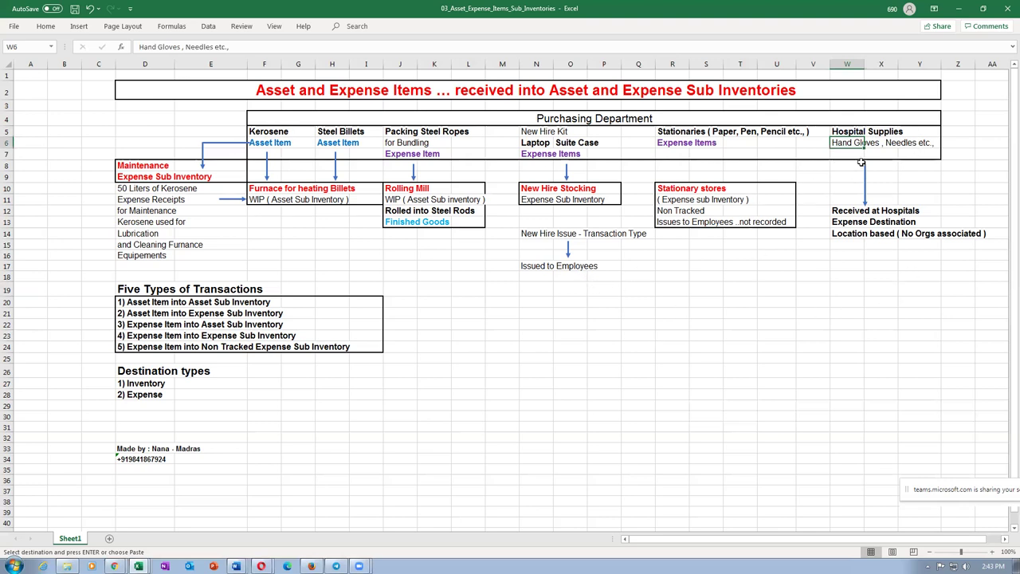
{"action": "left_click", "coordinate": [852, 209]}
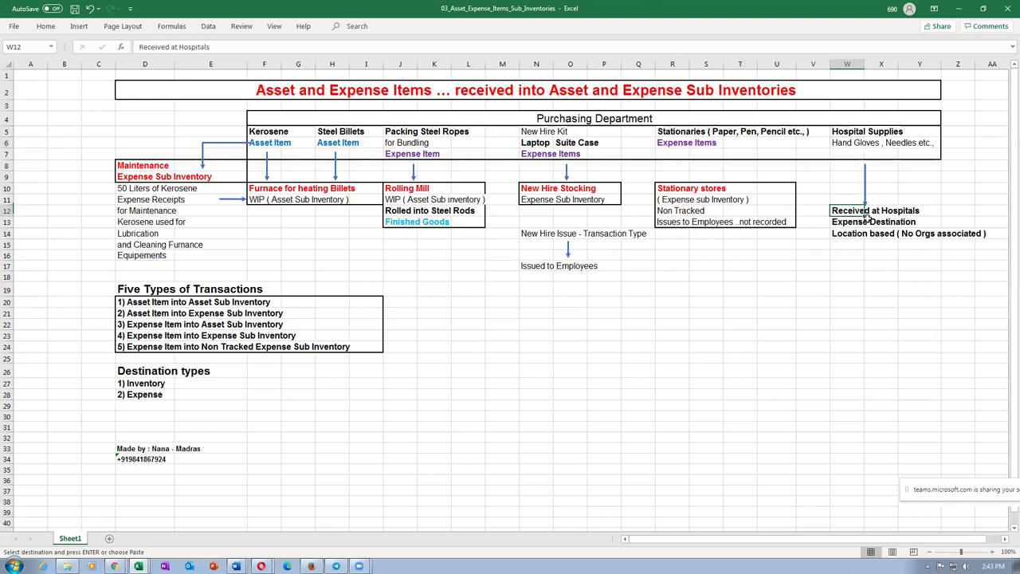
{"action": "left_click_drag", "start_coordinate": [835, 222], "coordinate": [841, 235]}
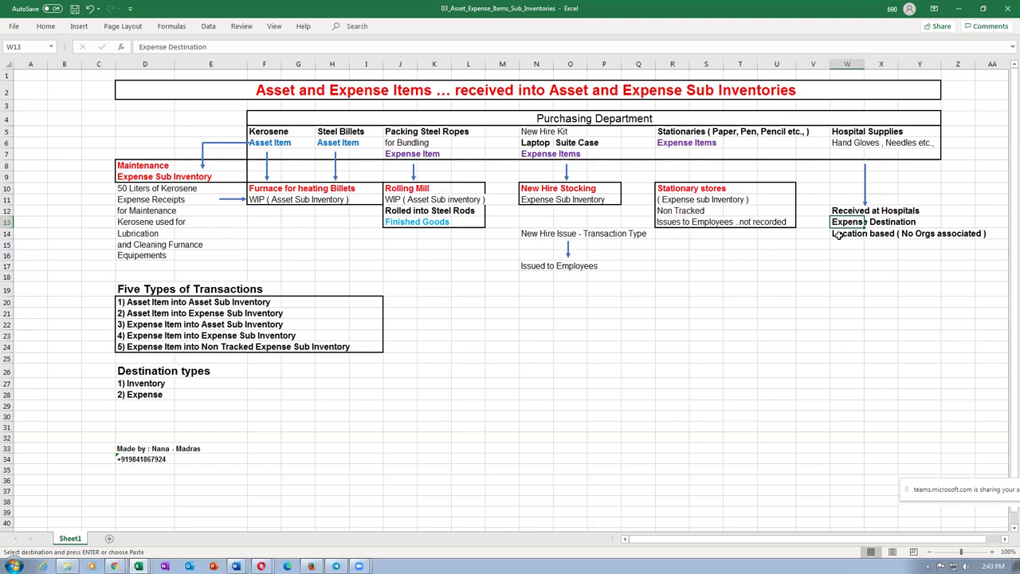
{"action": "left_click", "coordinate": [838, 234]}
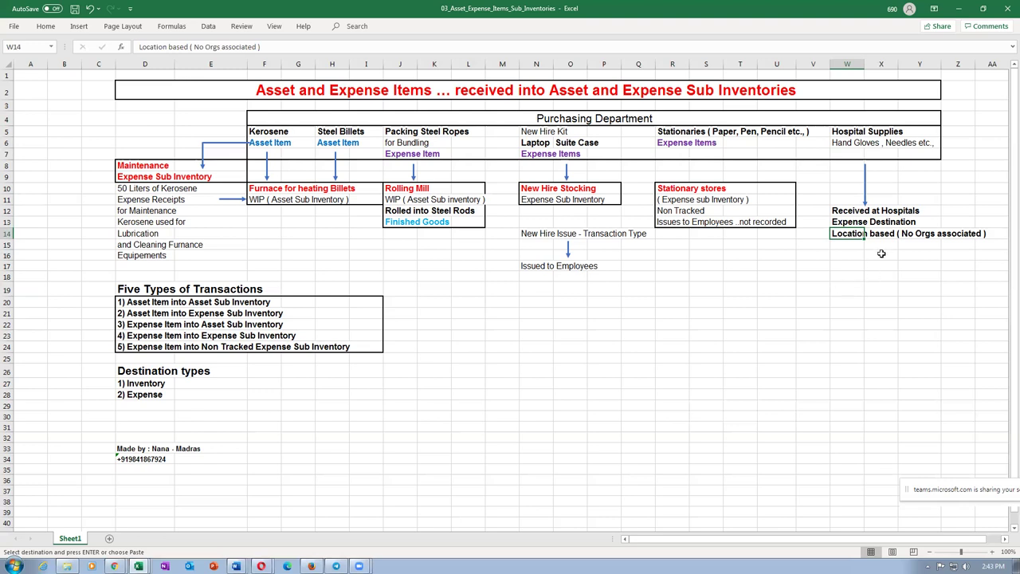
{"action": "left_click", "coordinate": [849, 253]}
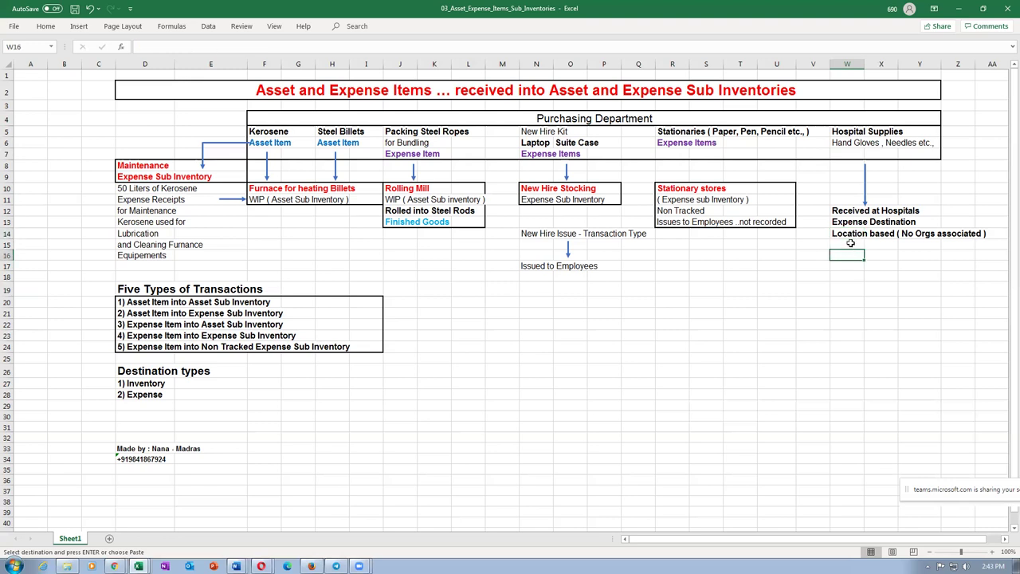
{"action": "left_click", "coordinate": [842, 233]}
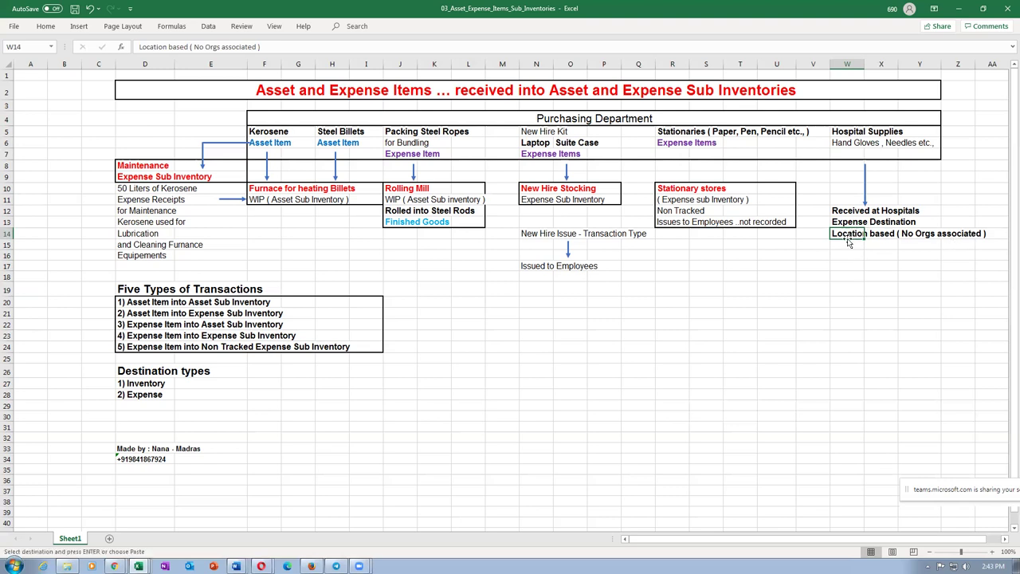
{"action": "left_click", "coordinate": [853, 141]}
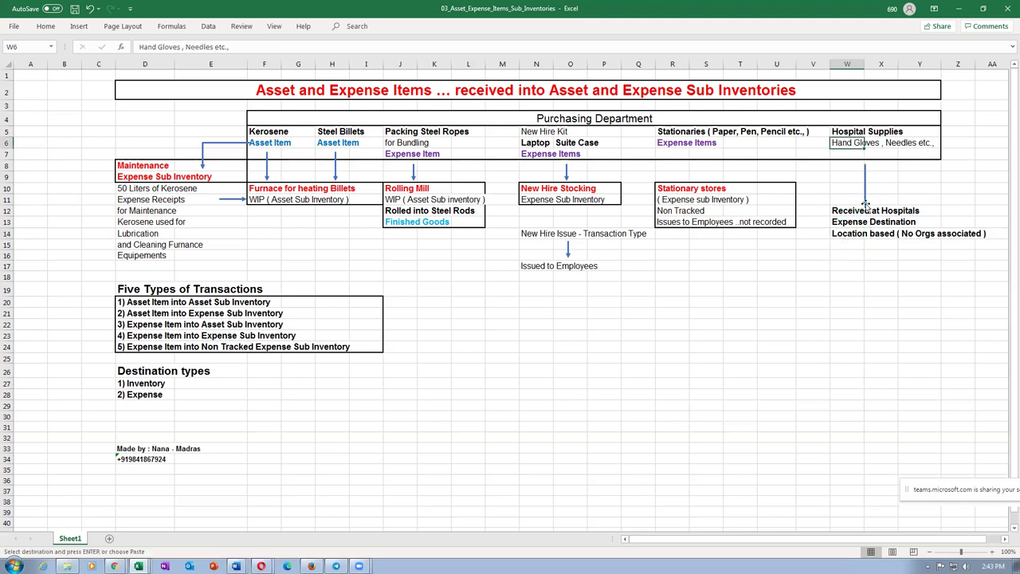
{"action": "left_click", "coordinate": [852, 235]}
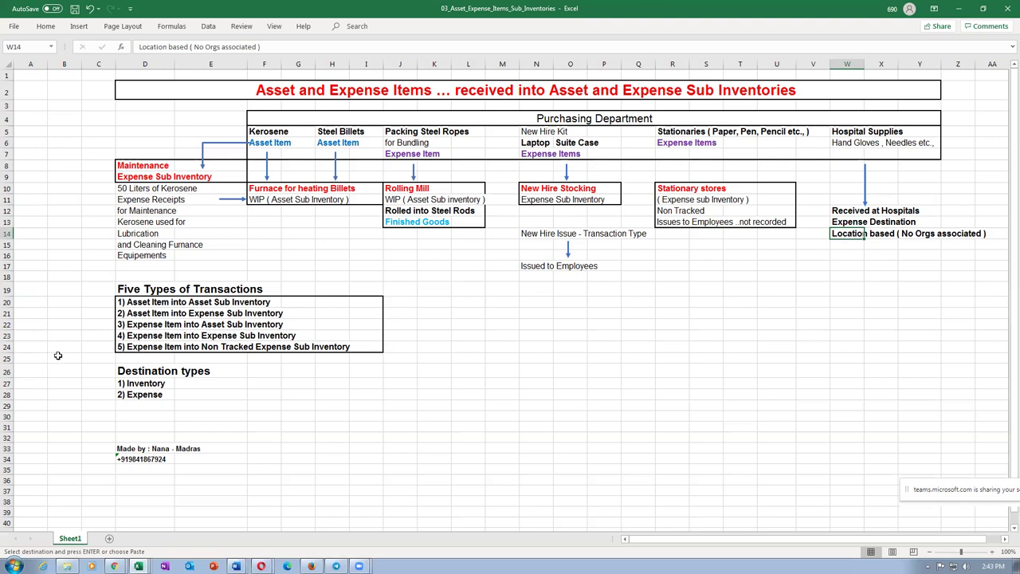
{"action": "left_click", "coordinate": [140, 325]}
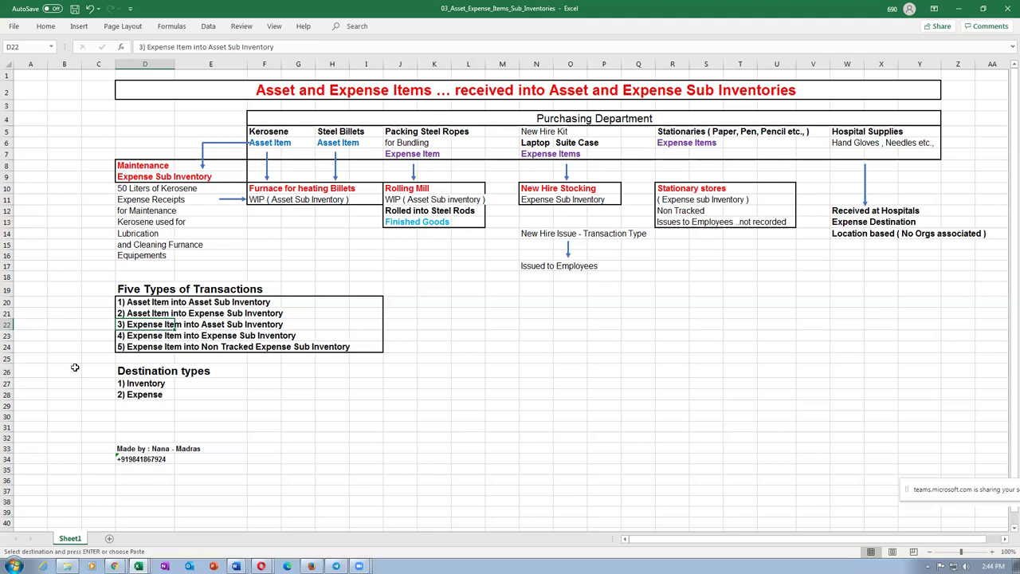
{"action": "left_click", "coordinate": [7, 324]}
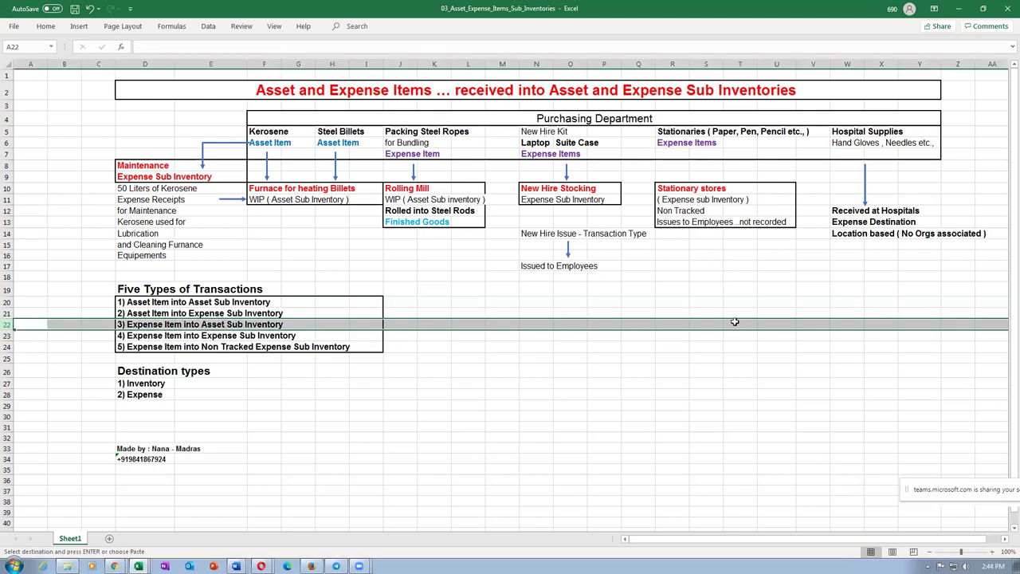
{"action": "left_click", "coordinate": [881, 244]}
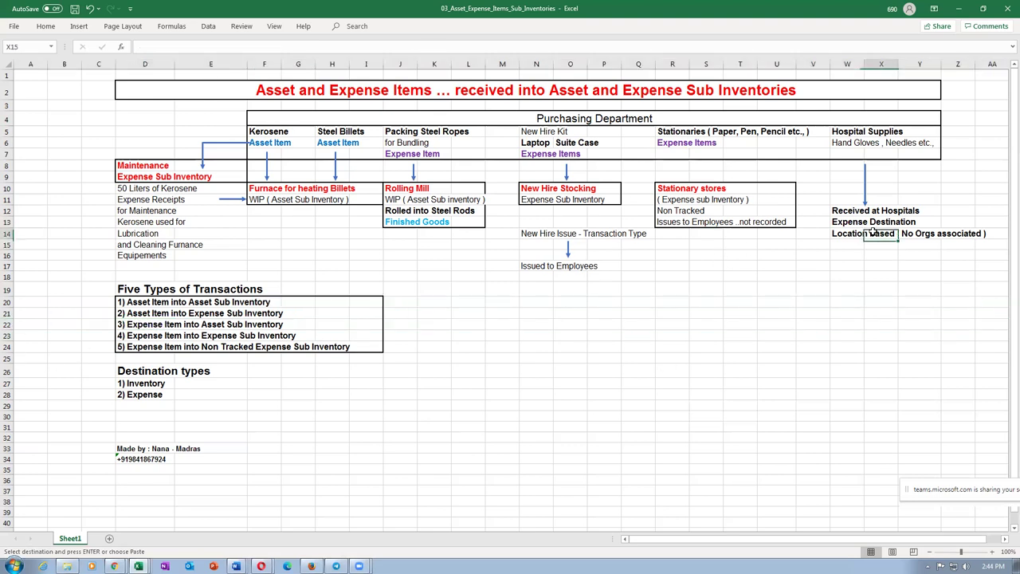
{"action": "left_click", "coordinate": [876, 231]}
{"action": "left_click", "coordinate": [126, 370]}
{"action": "left_click", "coordinate": [139, 396]}
{"action": "left_click", "coordinate": [127, 372]}
{"action": "left_click", "coordinate": [134, 385]}
{"action": "left_click_drag", "start_coordinate": [147, 116], "coordinate": [782, 188]}
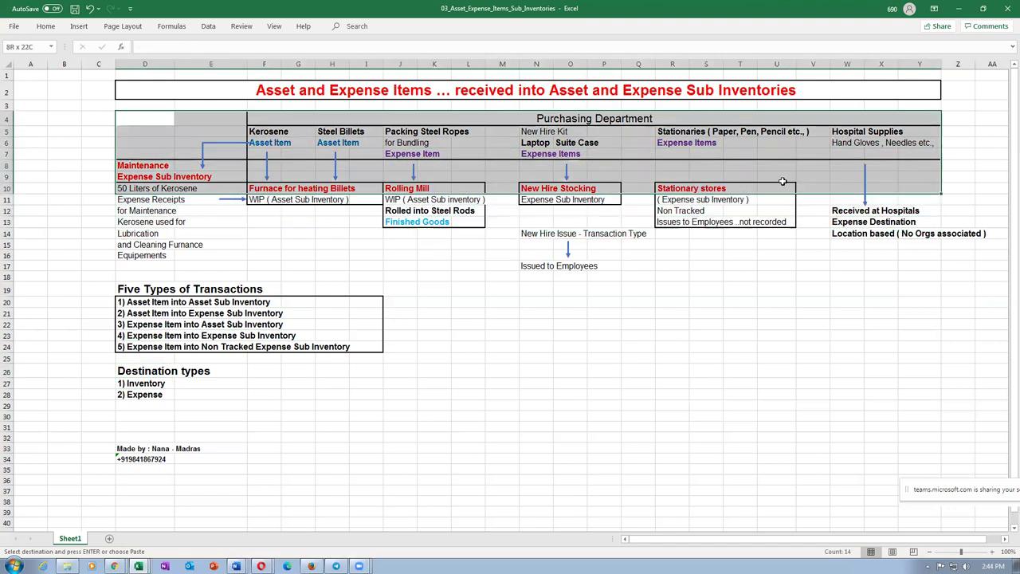
{"action": "left_click", "coordinate": [777, 176]}
{"action": "left_click", "coordinate": [783, 147]}
{"action": "left_click_drag", "start_coordinate": [706, 227], "coordinate": [276, 243]}
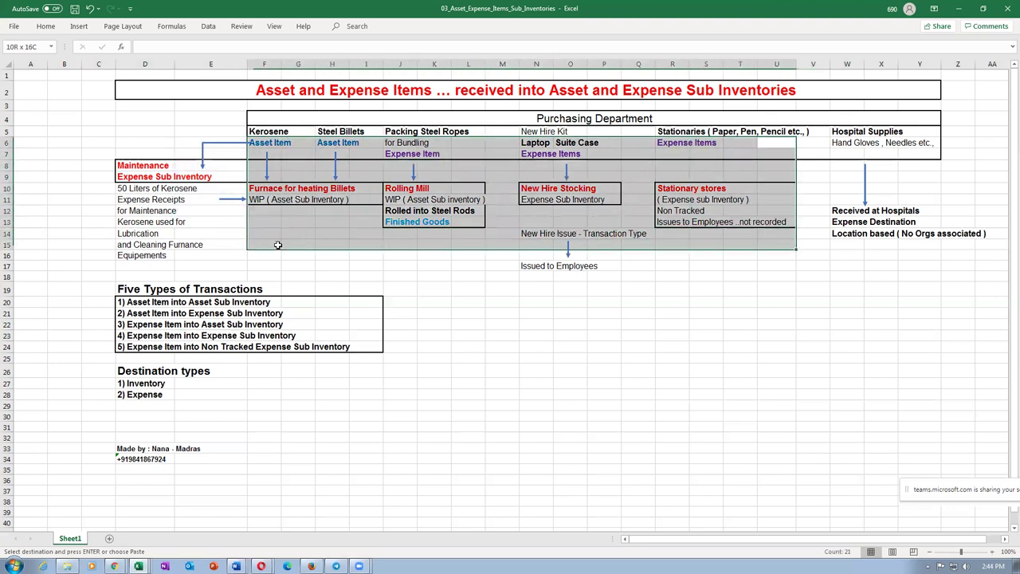
{"action": "left_click", "coordinate": [847, 368]}
{"action": "left_click", "coordinate": [861, 134]}
{"action": "left_click", "coordinate": [869, 225]}
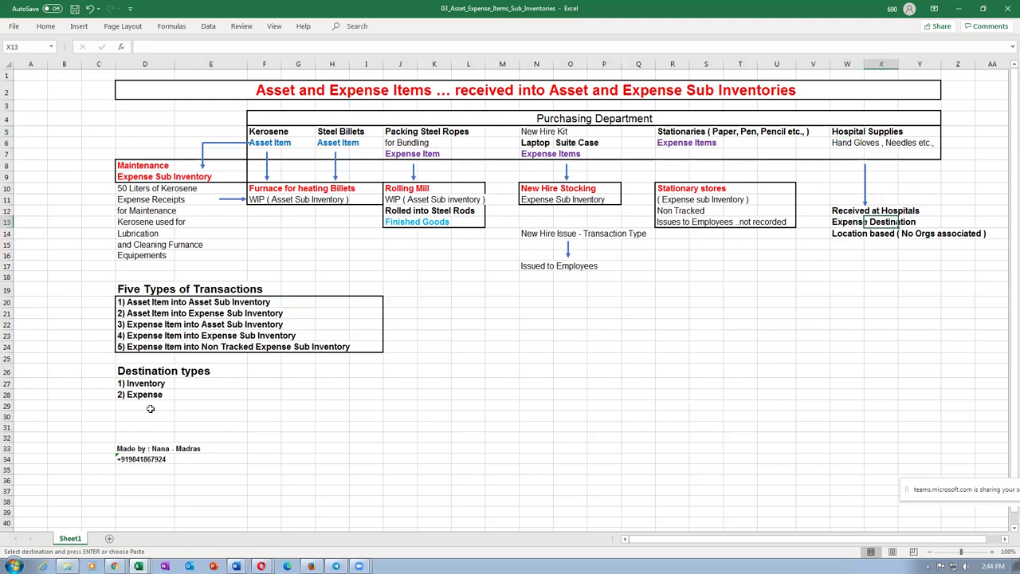
{"action": "left_click", "coordinate": [132, 374]}
{"action": "left_click", "coordinate": [132, 383]}
{"action": "left_click", "coordinate": [137, 395]}
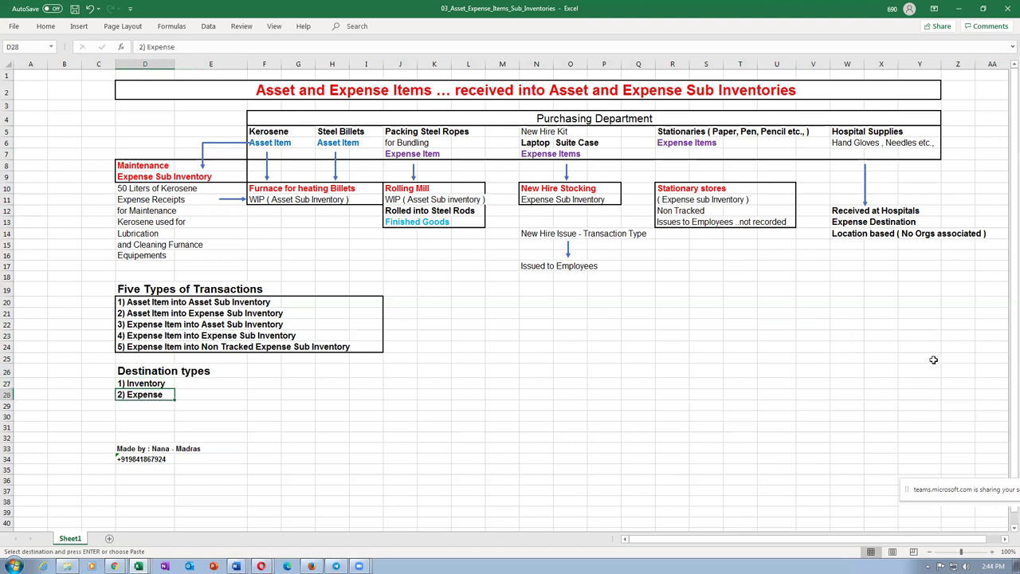
{"action": "left_click", "coordinate": [837, 225]}
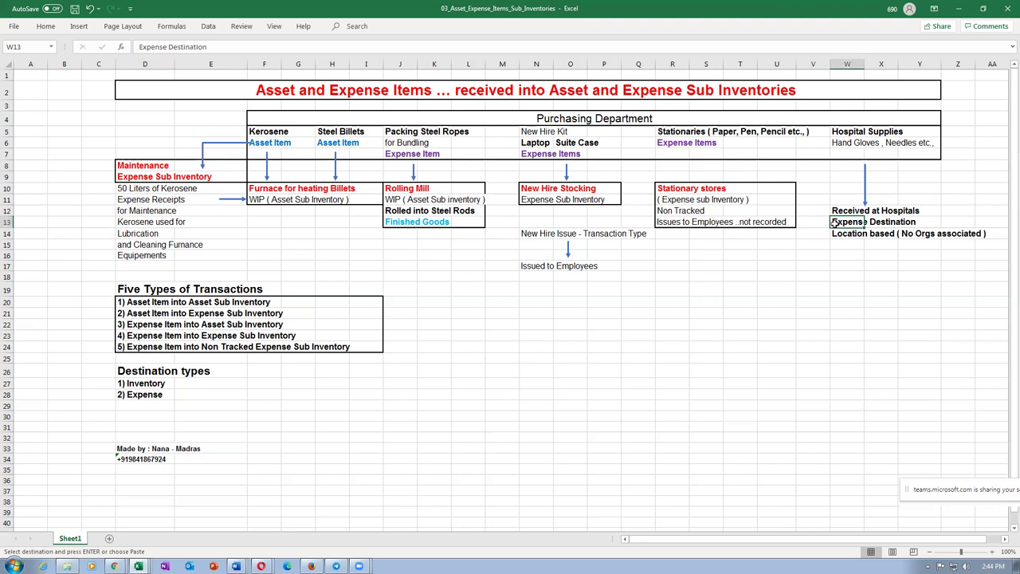
{"action": "left_click", "coordinate": [857, 145]}
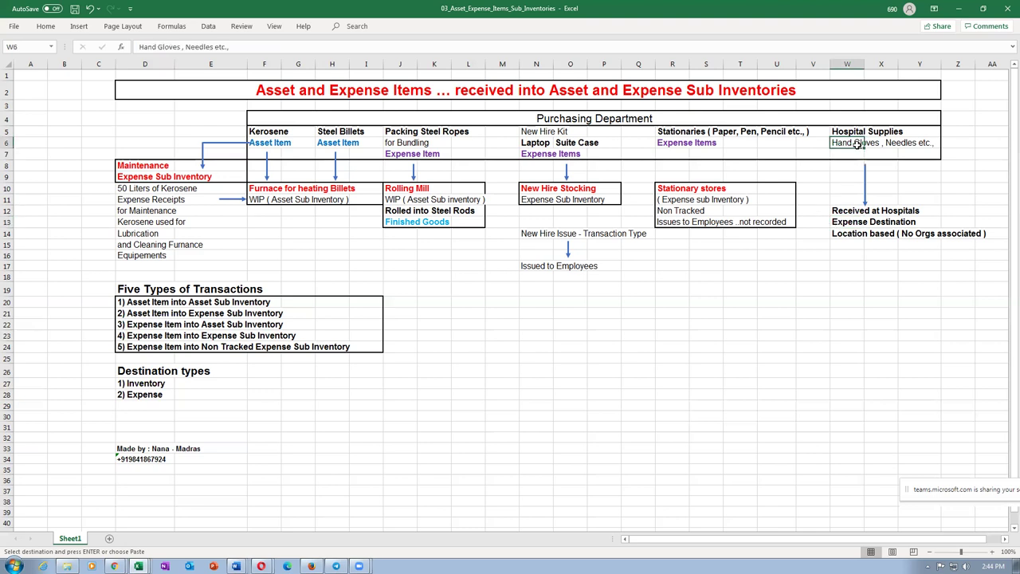
{"action": "left_click", "coordinate": [847, 225]}
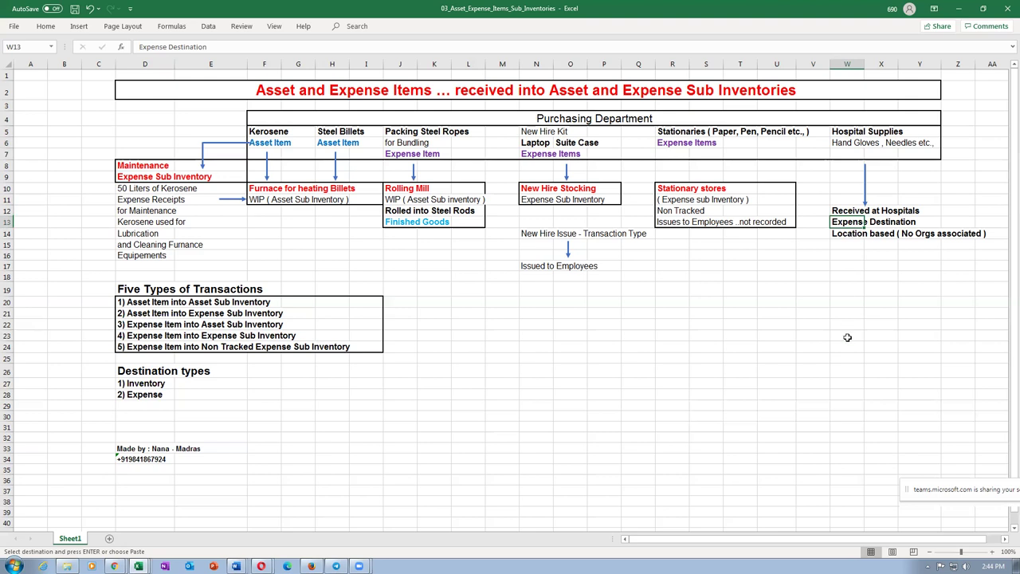
{"action": "left_click", "coordinate": [841, 235]}
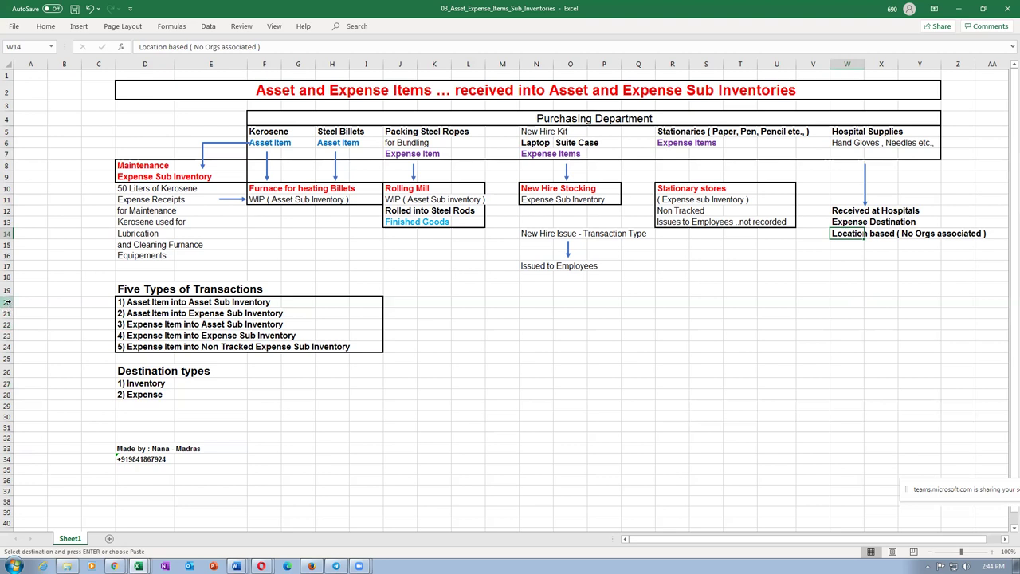
{"action": "left_click", "coordinate": [6, 302]}
{"action": "left_click_drag", "start_coordinate": [7, 302], "coordinate": [11, 336]}
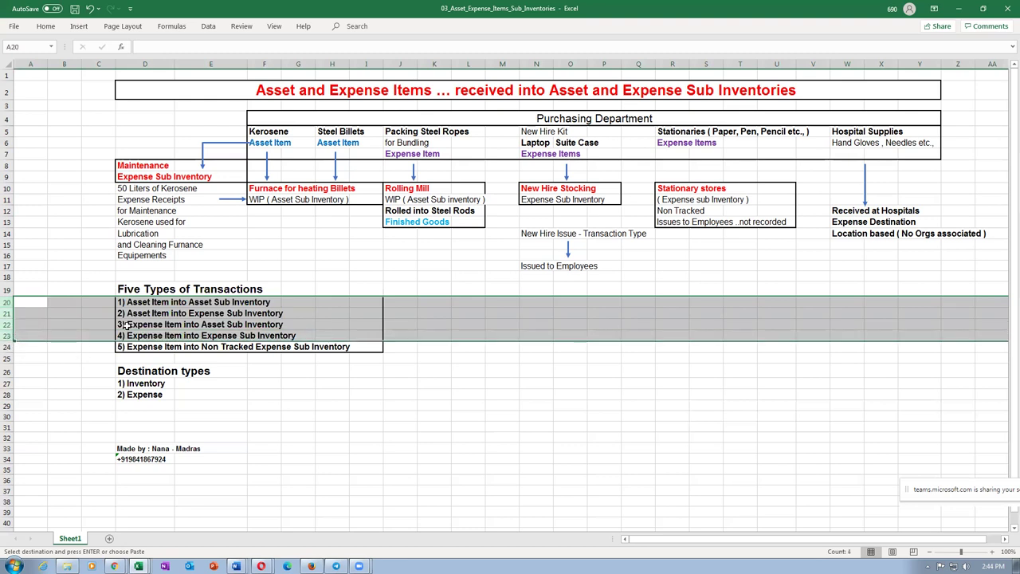
{"action": "left_click", "coordinate": [181, 420]}
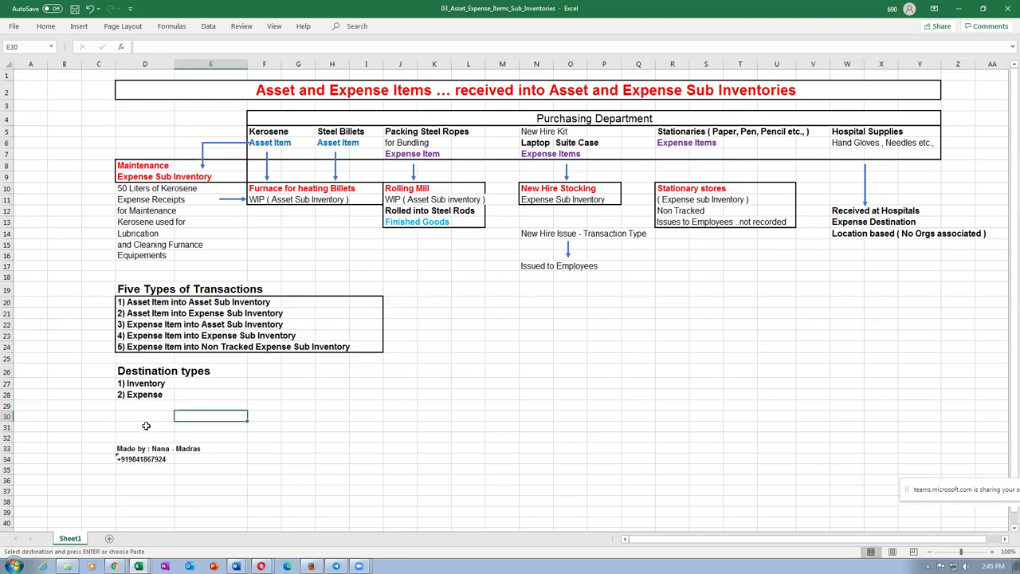
{"action": "left_click", "coordinate": [148, 385]}
{"action": "left_click_drag", "start_coordinate": [148, 388], "coordinate": [148, 395]}
{"action": "key", "text": "ctrl+v"}
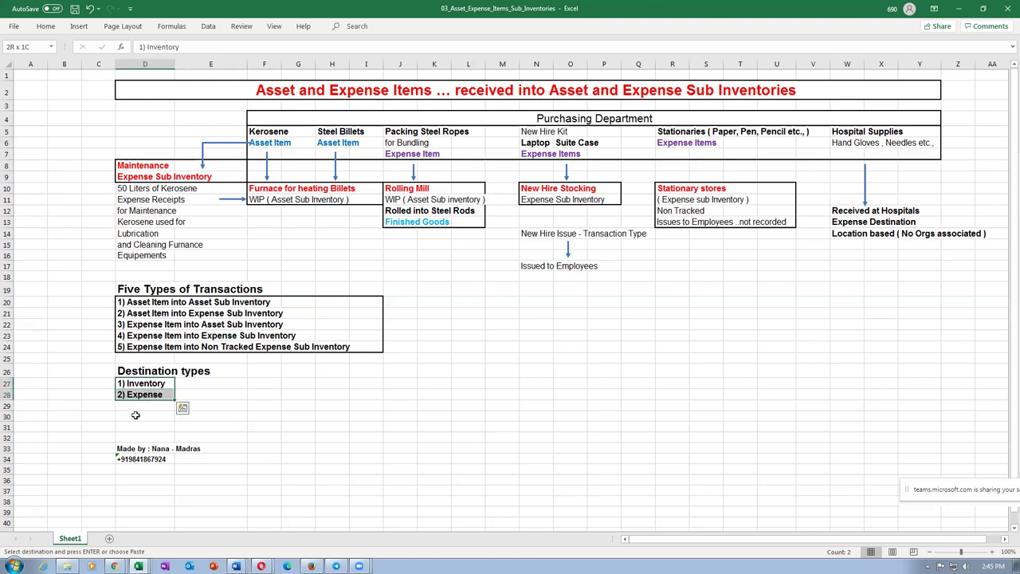
{"action": "left_click", "coordinate": [146, 396]}
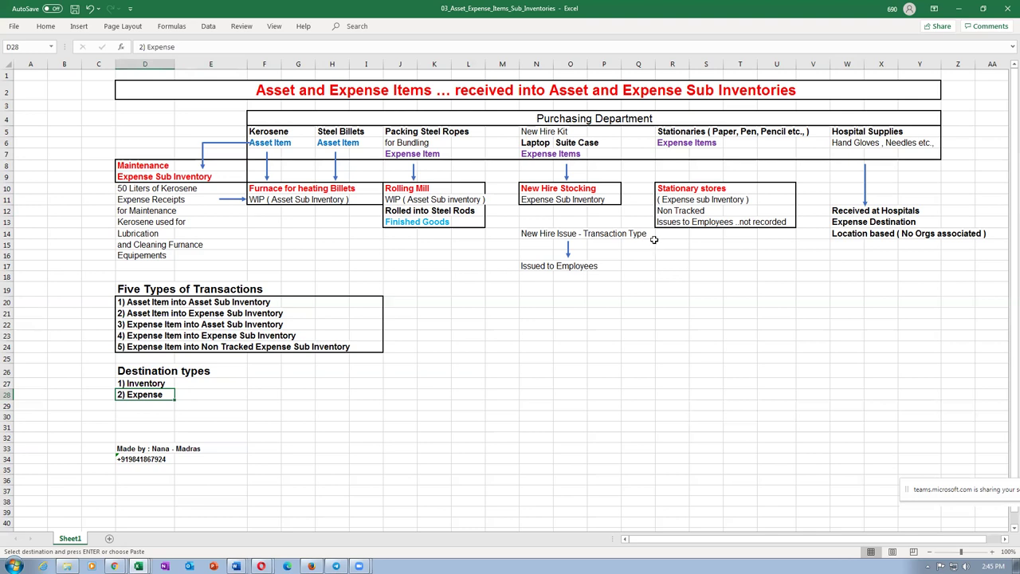
{"action": "left_click", "coordinate": [836, 210]}
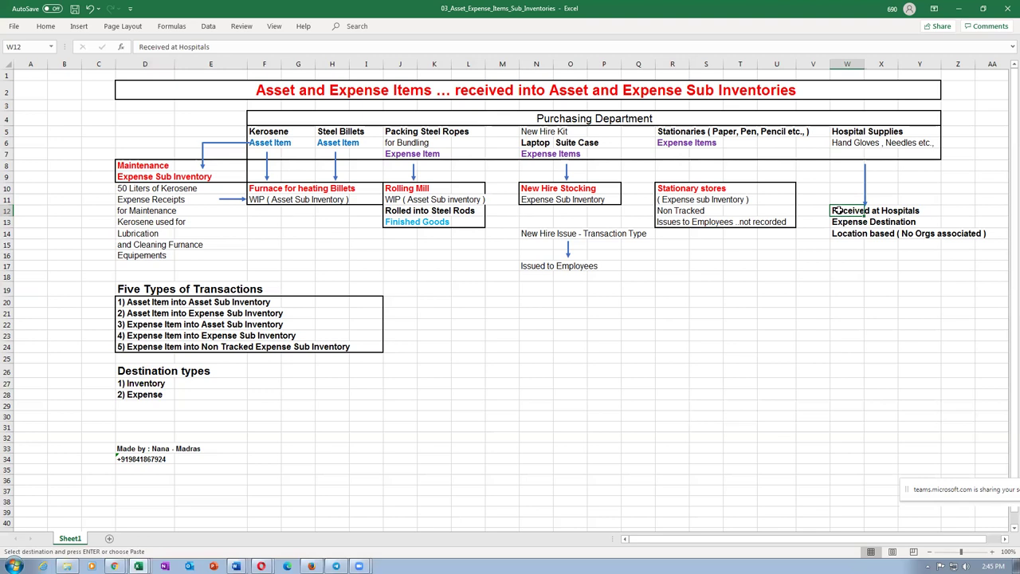
{"action": "key", "text": "Up"}
{"action": "left_click", "coordinate": [839, 141]}
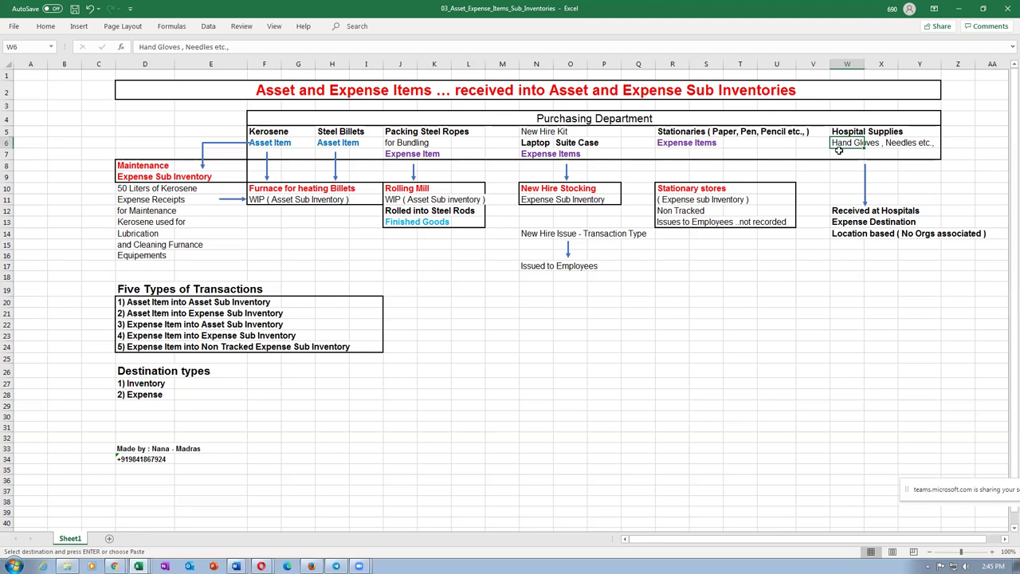
{"action": "left_click", "coordinate": [841, 214]}
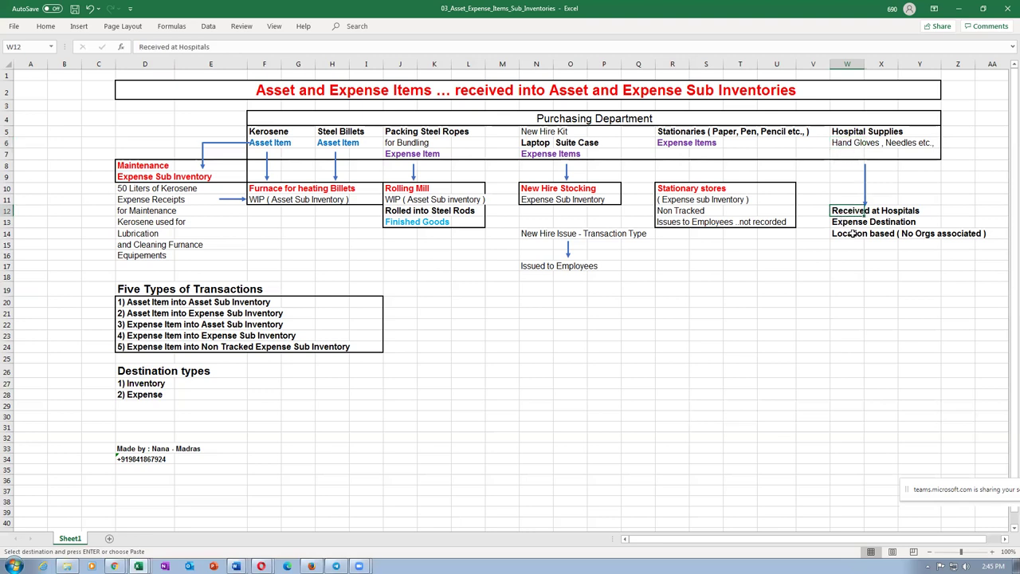
{"action": "left_click", "coordinate": [847, 233]}
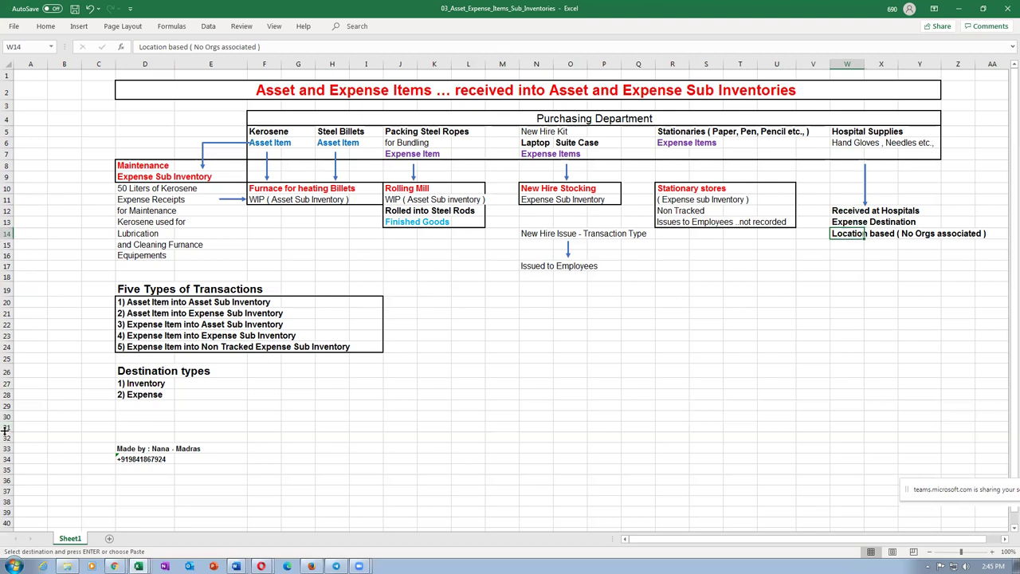
{"action": "left_click", "coordinate": [128, 396]}
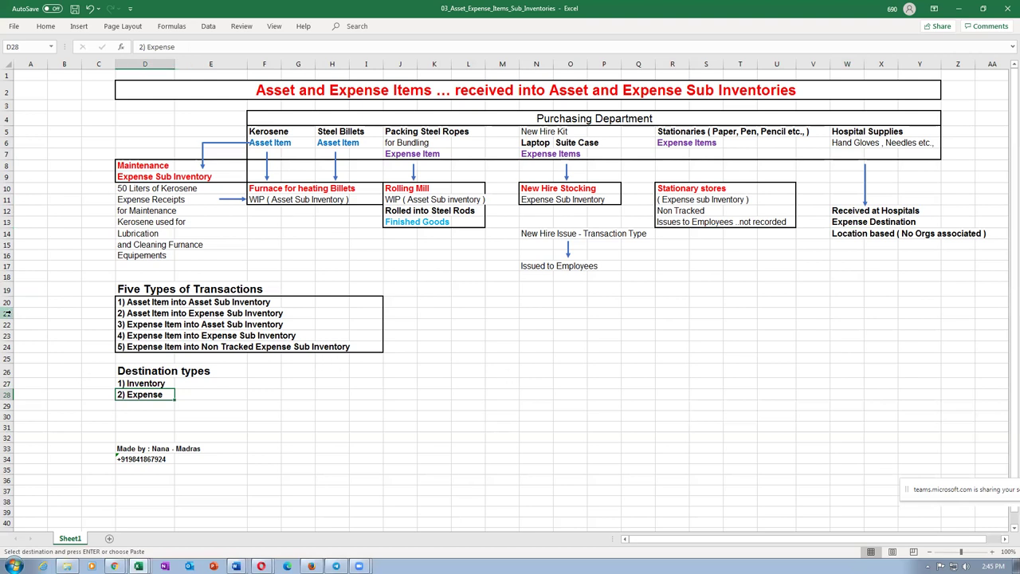
{"action": "left_click_drag", "start_coordinate": [6, 303], "coordinate": [6, 337]}
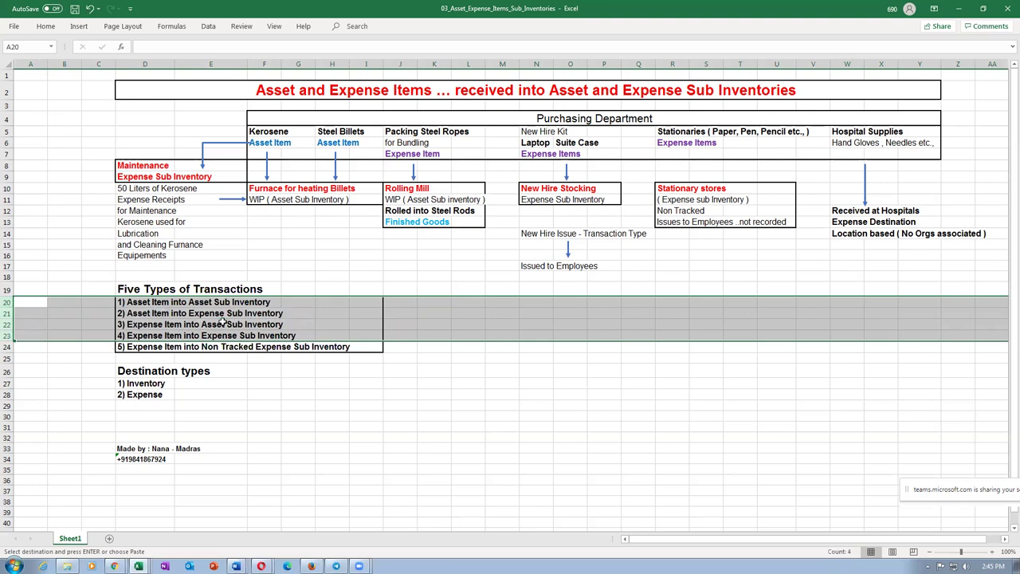
Step: Review transaction types in rows 20–23 and the Kerosene entry in F5, then switch to Oracle Applications
{"action": "left_click", "coordinate": [35, 333]}
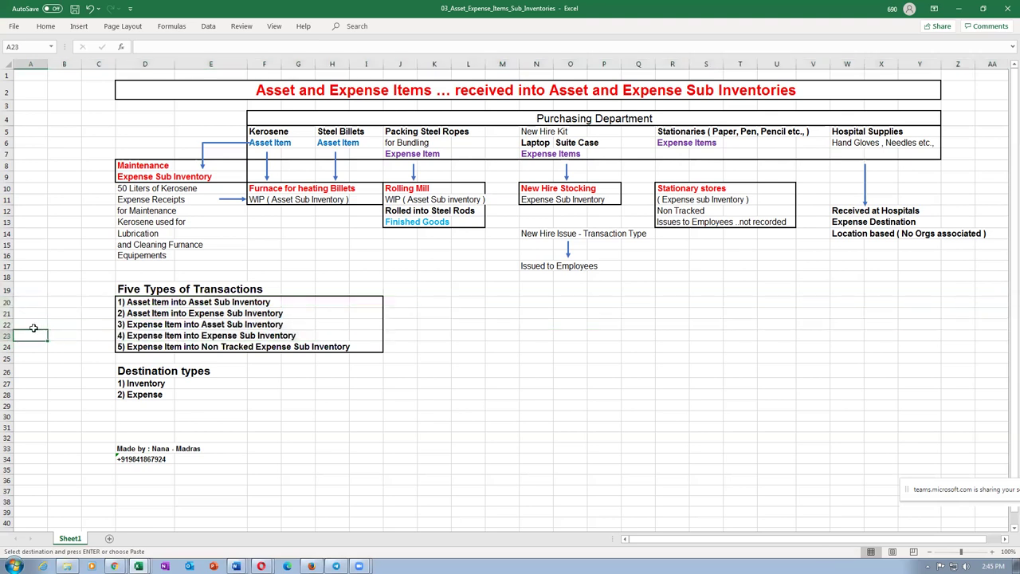
{"action": "left_click_drag", "start_coordinate": [6, 303], "coordinate": [7, 335]}
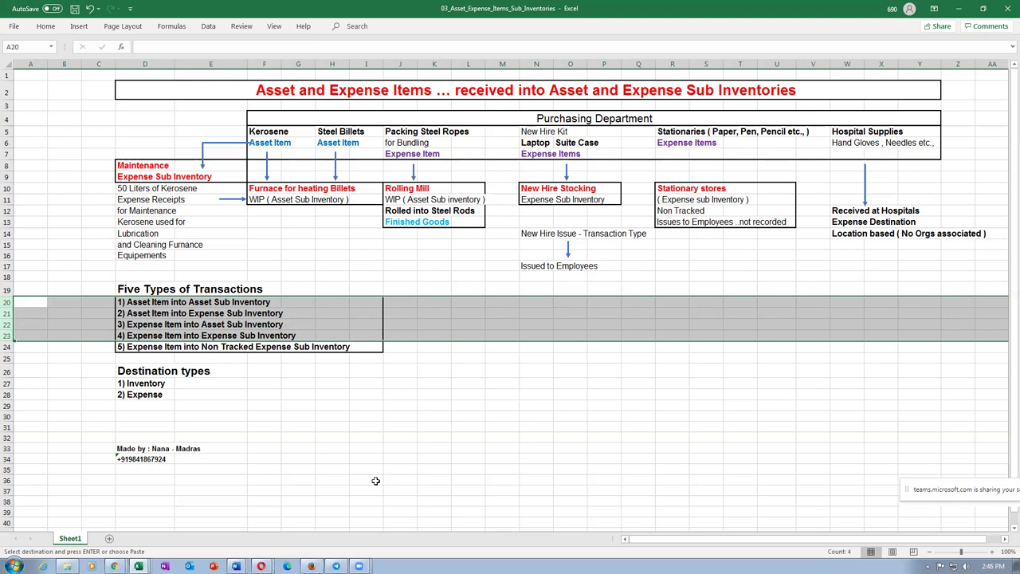
{"action": "left_click", "coordinate": [267, 134]}
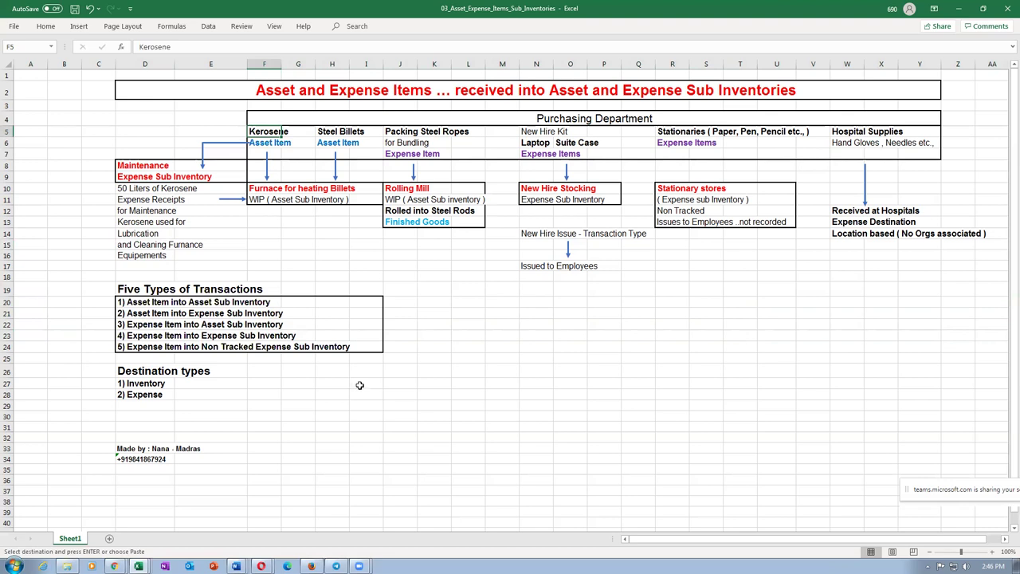
{"action": "mouse_move", "coordinate": [116, 561]}
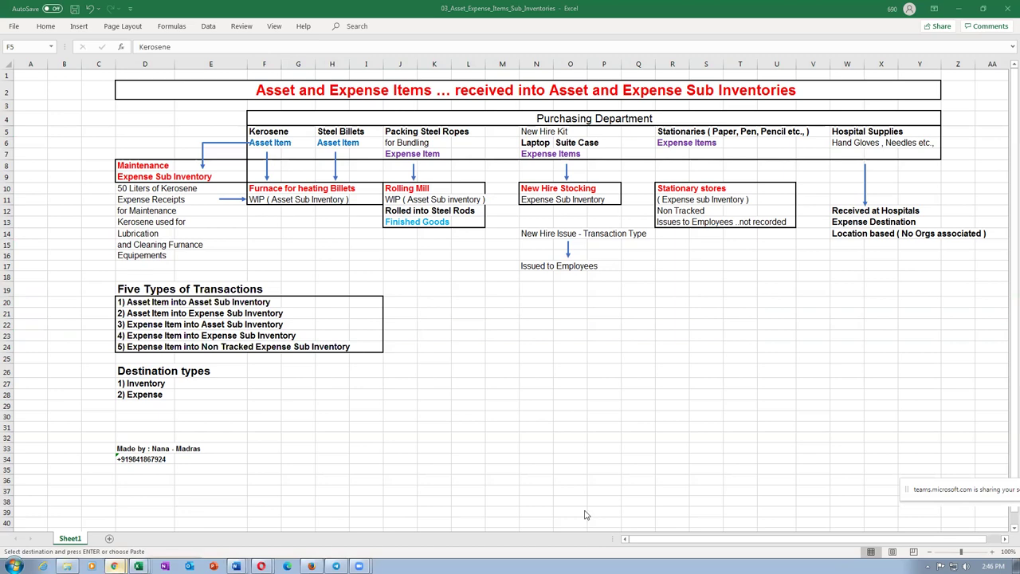
{"action": "key", "text": "alt+Tab"}
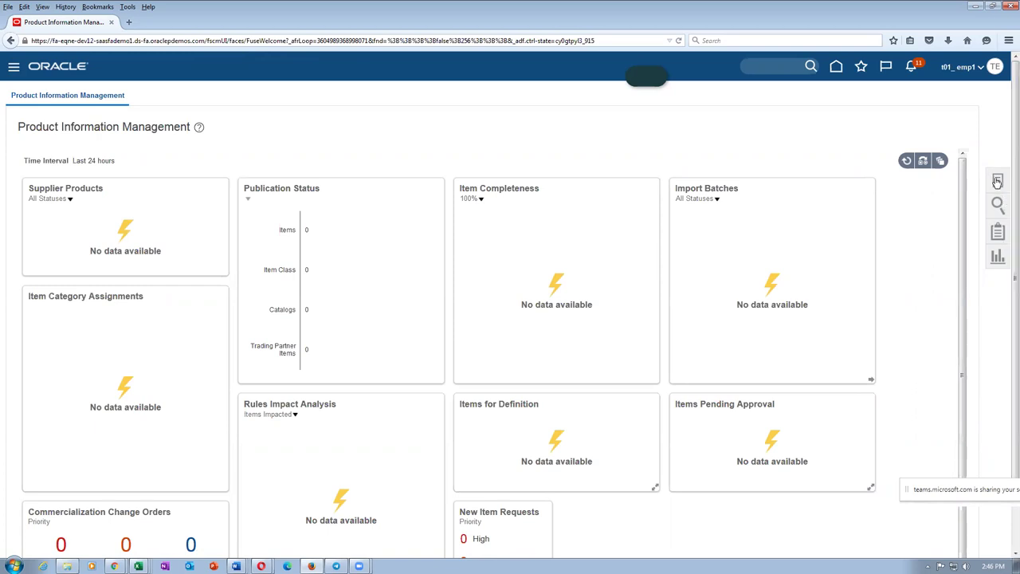
Step: Create one Root Item Class item in organization T010 with the t01 Purchased Item template, accepting the warning
{"action": "left_click", "coordinate": [997, 181]}
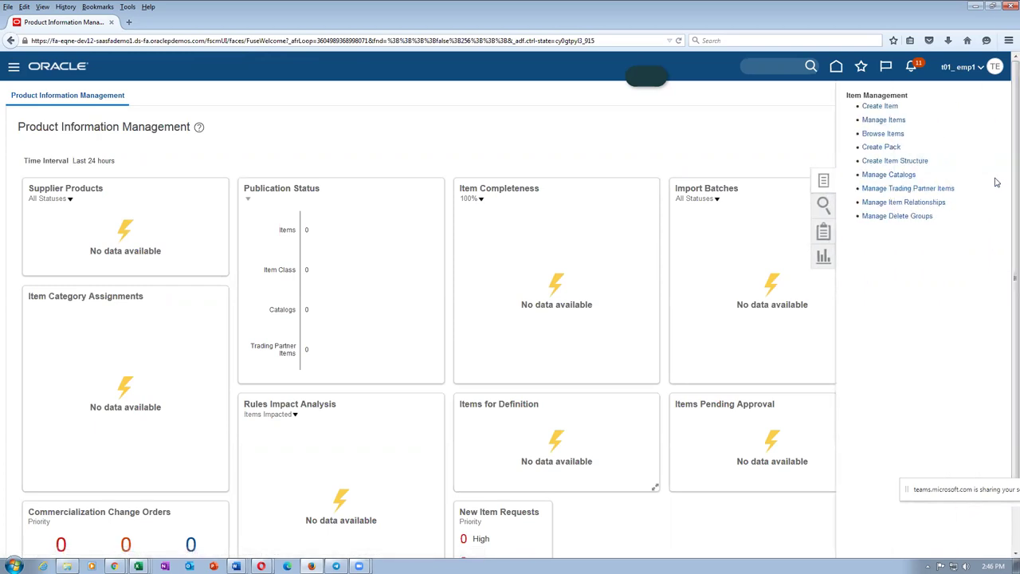
{"action": "left_click", "coordinate": [885, 106]}
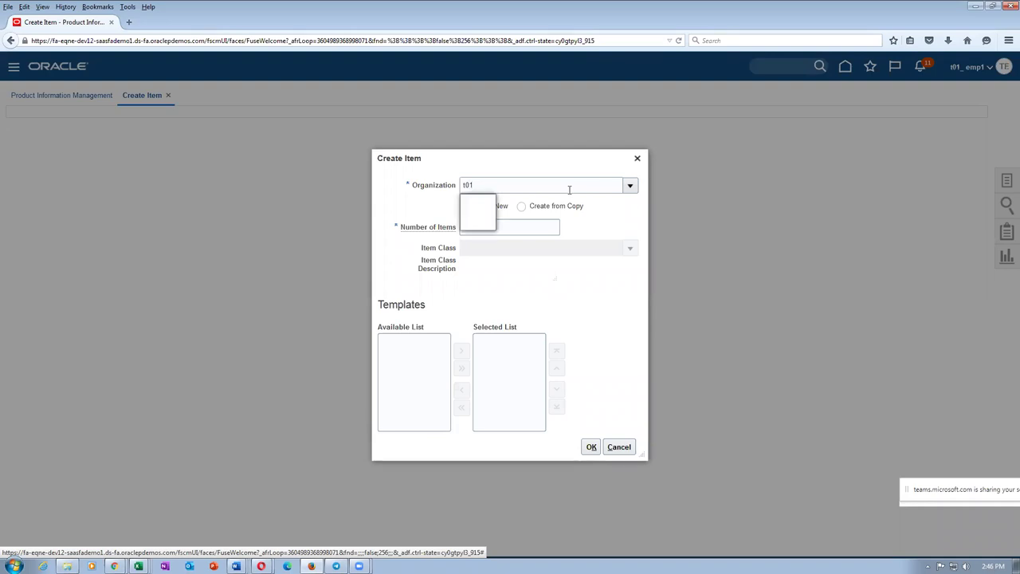
{"action": "left_click", "coordinate": [497, 204]}
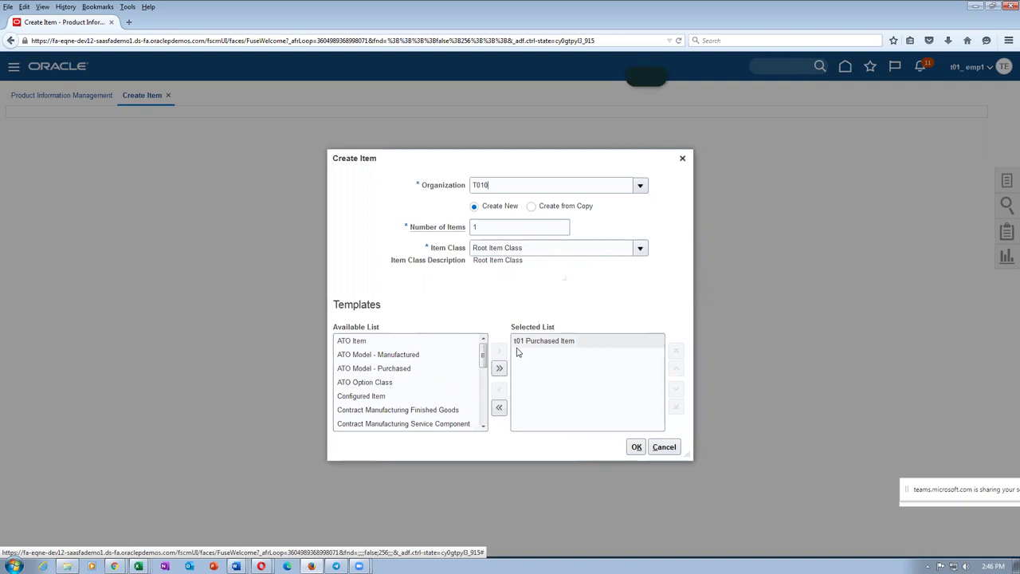
{"action": "left_click", "coordinate": [637, 448]}
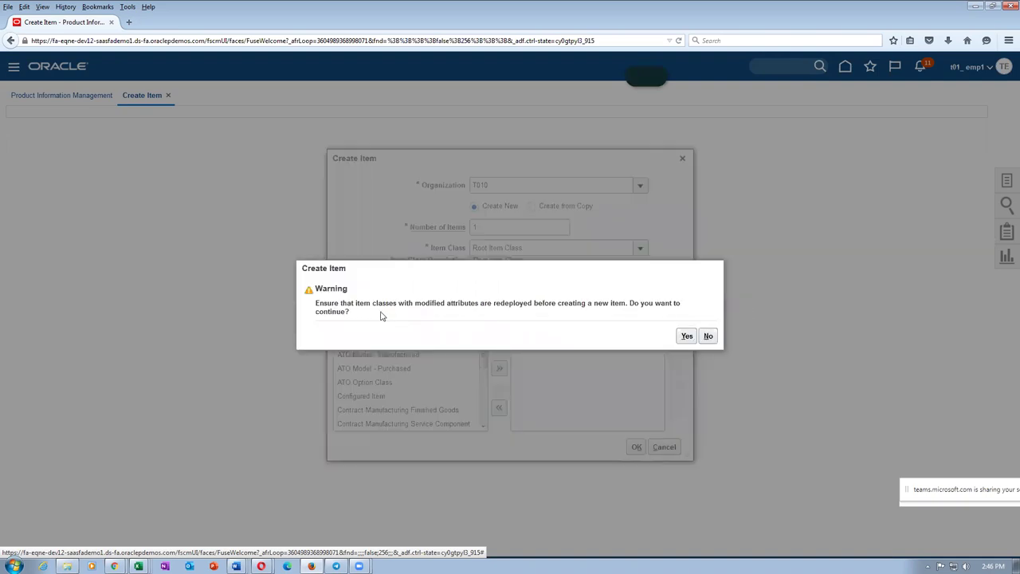
{"action": "left_click", "coordinate": [682, 336]}
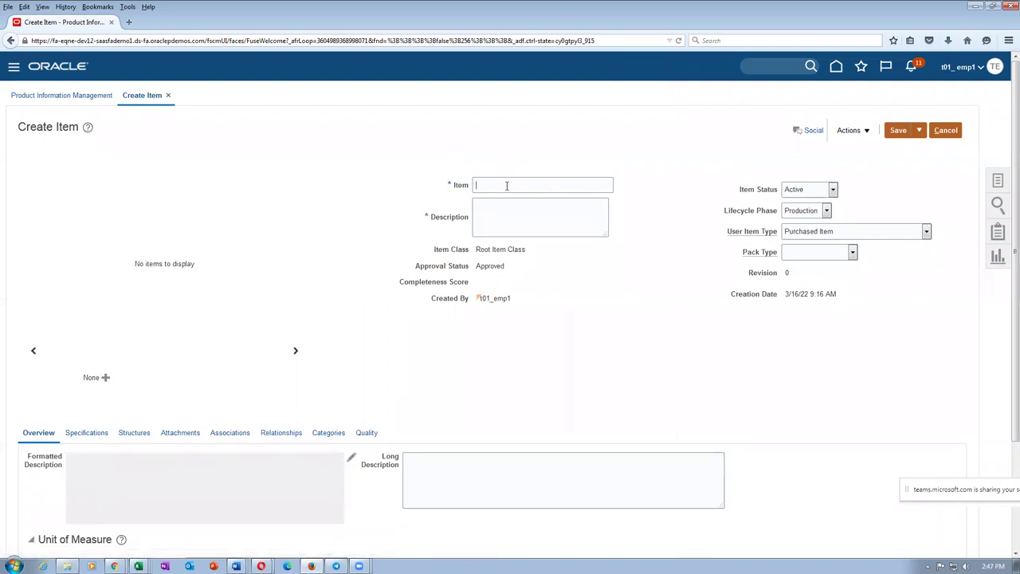
Step: Enter t011_kerosene_asset_item as the item name and paste it as the description
{"action": "type", "text": "011_"}
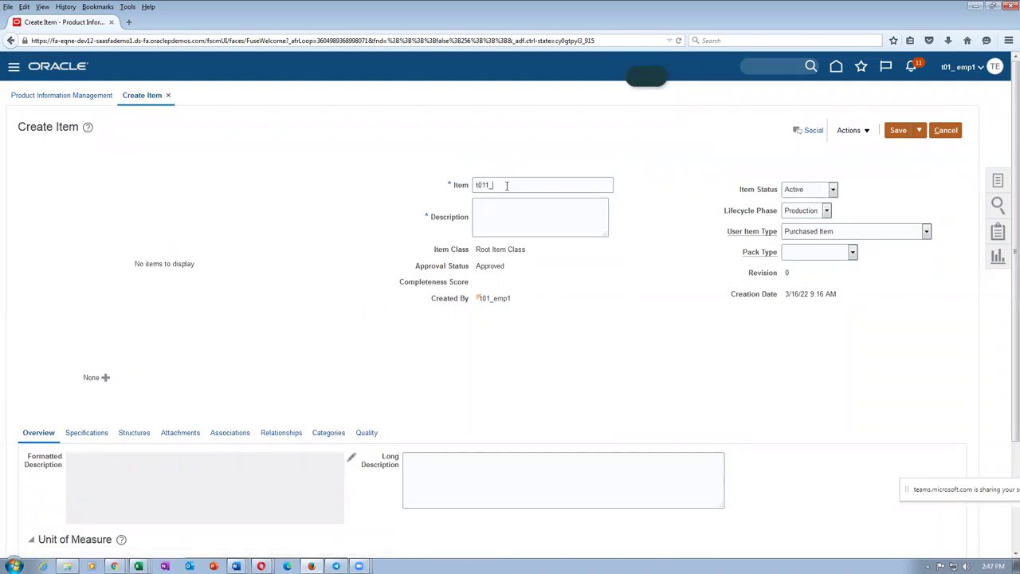
{"action": "type", "text": "kerosene_s"}
{"action": "left_click_drag", "start_coordinate": [565, 185], "coordinate": [469, 197]}
{"action": "key", "text": "ctrl+c"}
{"action": "left_click", "coordinate": [513, 231]}
{"action": "key", "text": "ctrl+v"}
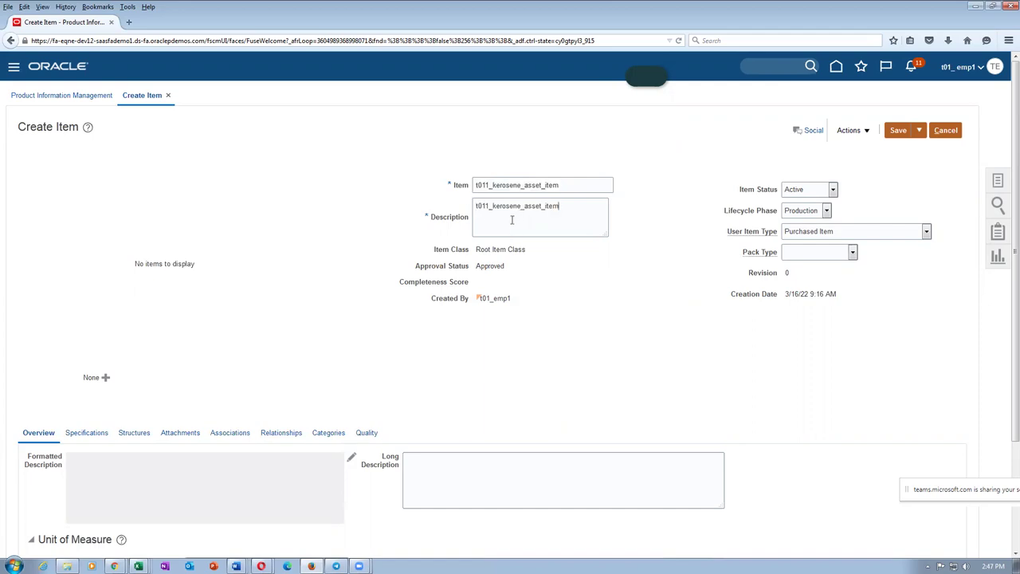
{"action": "scroll", "coordinate": [312, 296], "scroll_direction": "down", "scroll_amount": 3}
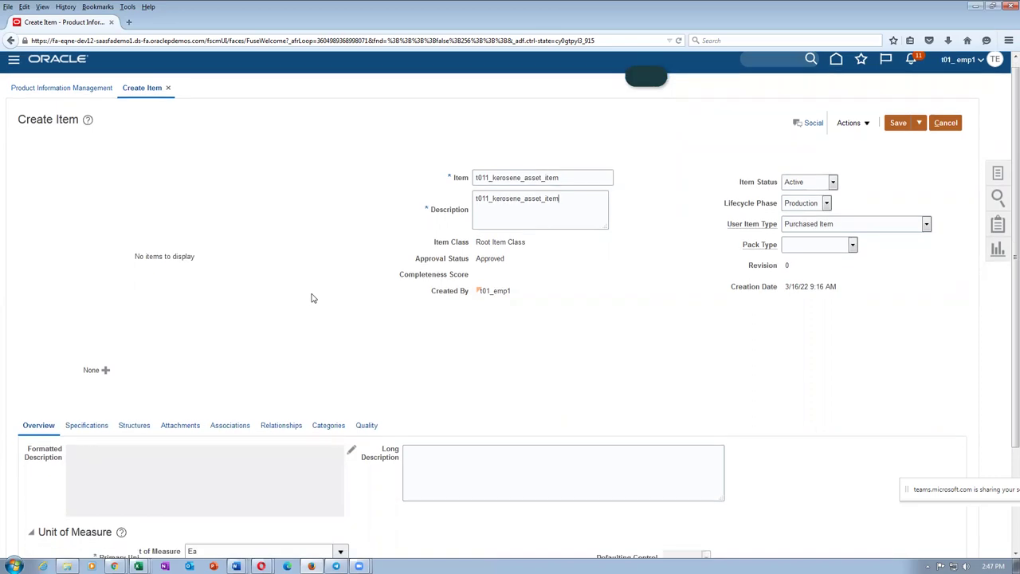
{"action": "left_click", "coordinate": [87, 306]}
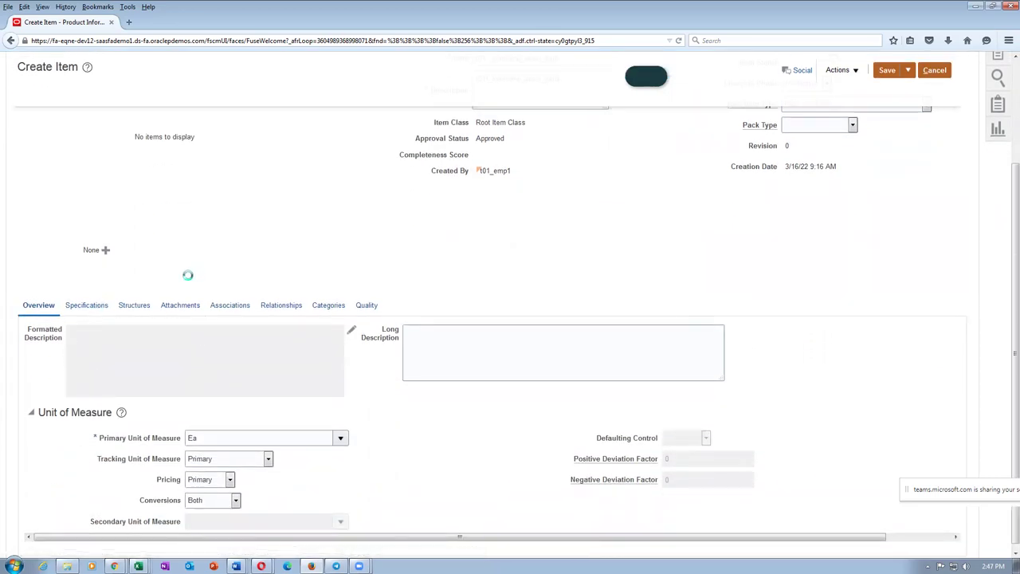
Step: Scroll the Manufacturing specifications to confirm Costing Enabled and Inventory Asset Value are Yes
{"action": "scroll", "coordinate": [189, 278], "scroll_direction": "down", "scroll_amount": 3}
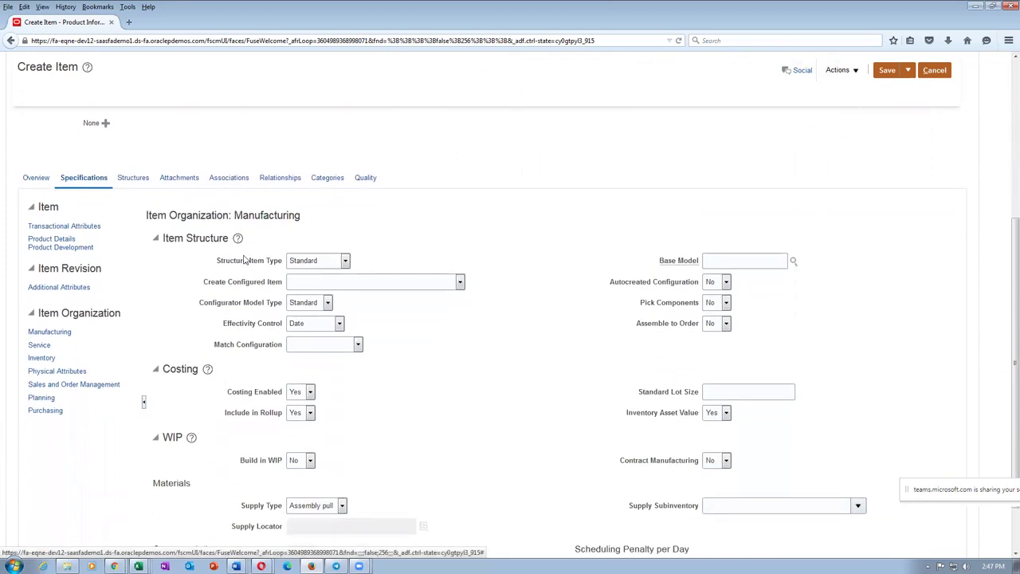
{"action": "left_click_drag", "start_coordinate": [247, 215], "coordinate": [254, 214]}
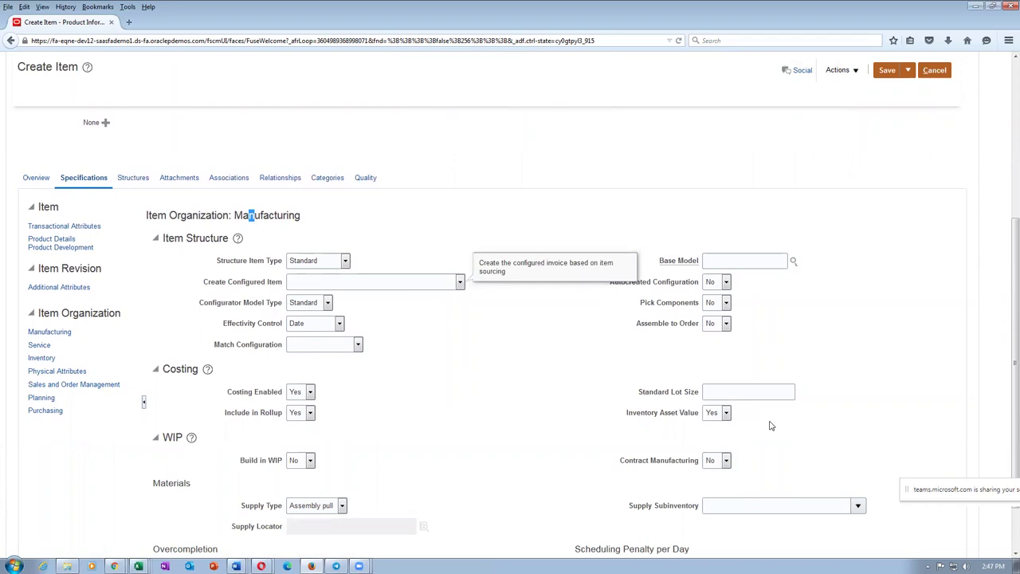
{"action": "left_click", "coordinate": [769, 426]}
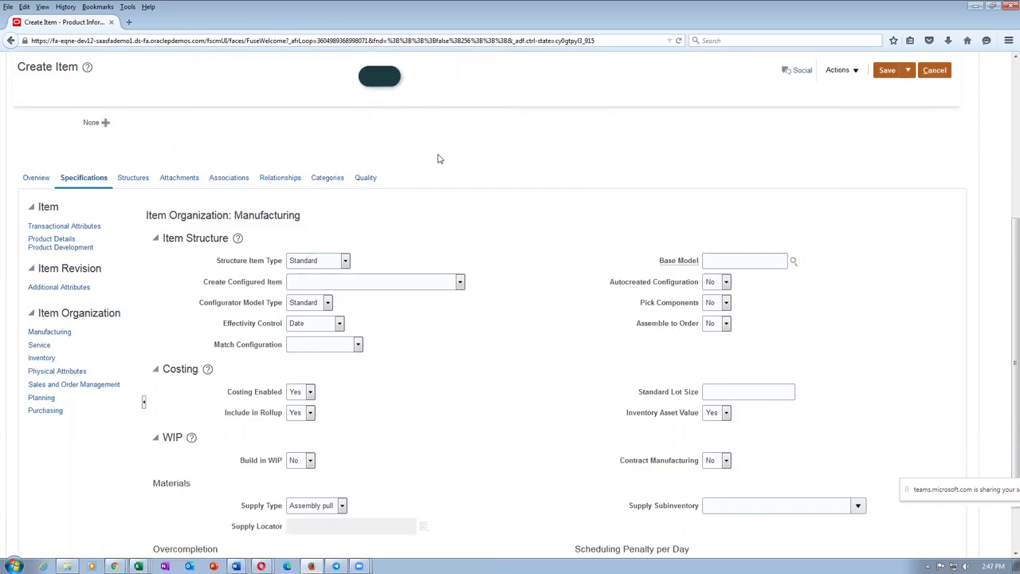
{"action": "scroll", "coordinate": [445, 172], "scroll_direction": "up", "scroll_amount": 3}
{"action": "scroll", "coordinate": [445, 172], "scroll_direction": "up", "scroll_amount": 2}
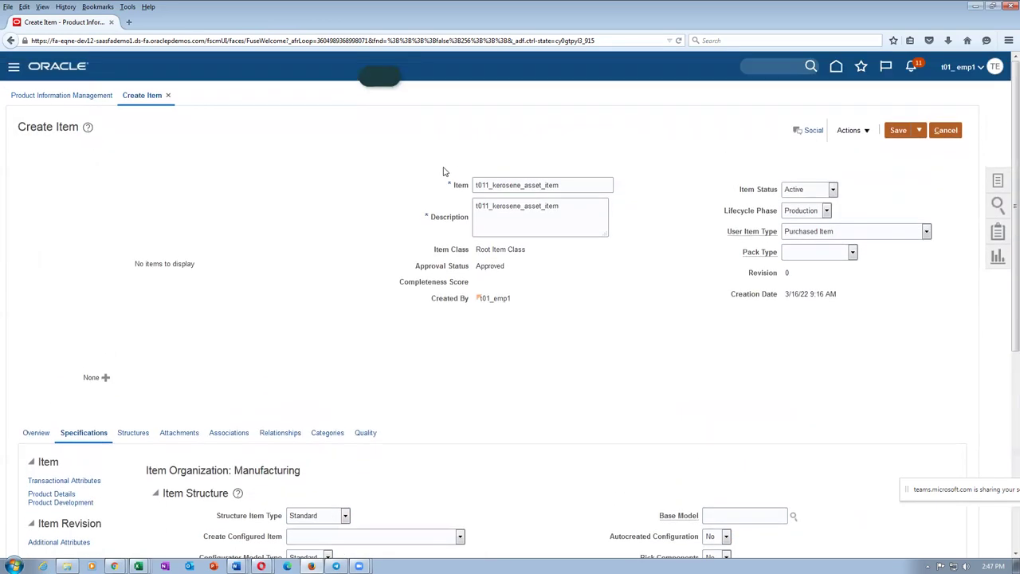
{"action": "left_click_drag", "start_coordinate": [381, 67], "coordinate": [381, 76]}
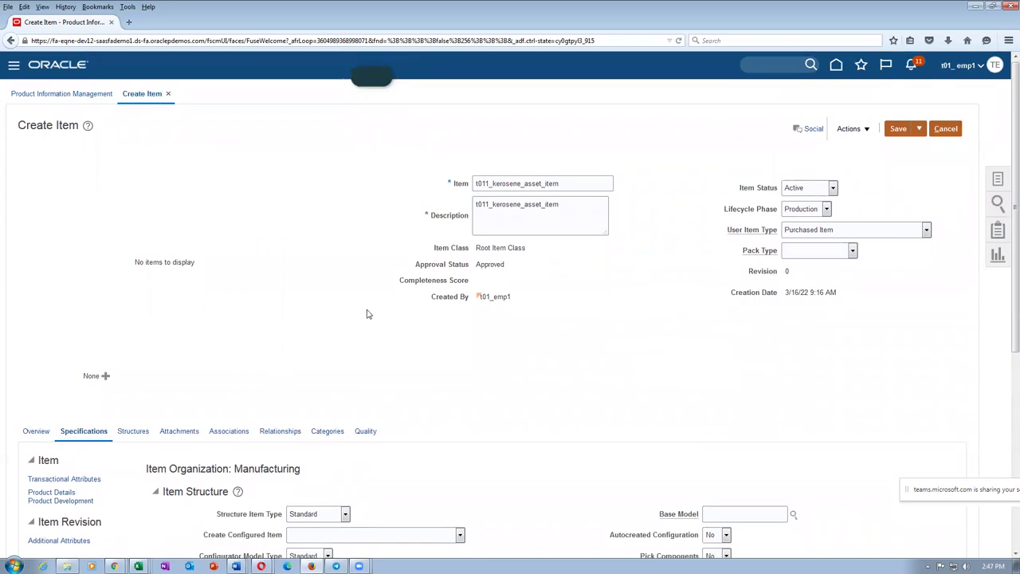
{"action": "scroll", "coordinate": [325, 343], "scroll_direction": "down", "scroll_amount": 2}
{"action": "scroll", "coordinate": [668, 496], "scroll_direction": "down", "scroll_amount": 1}
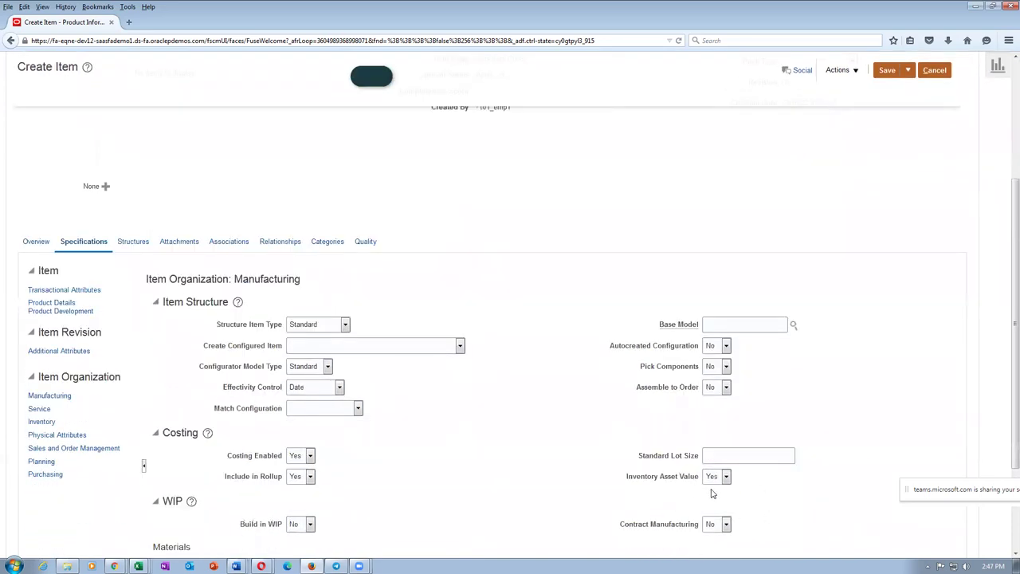
Step: Add organization T011 to the item's associations, then save and close the item
{"action": "left_click", "coordinate": [229, 242]}
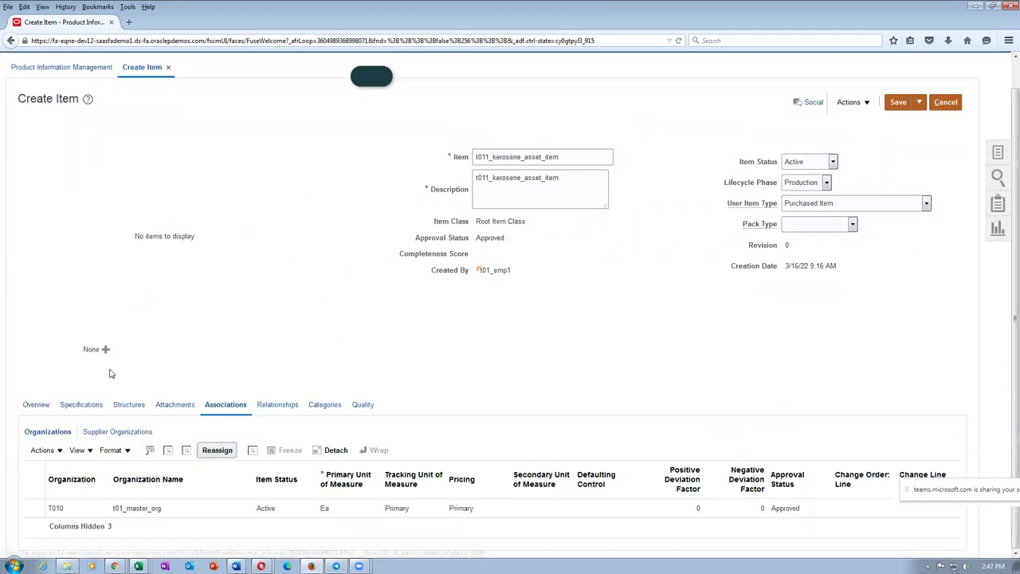
{"action": "left_click", "coordinate": [44, 450]}
{"action": "left_click", "coordinate": [69, 488]}
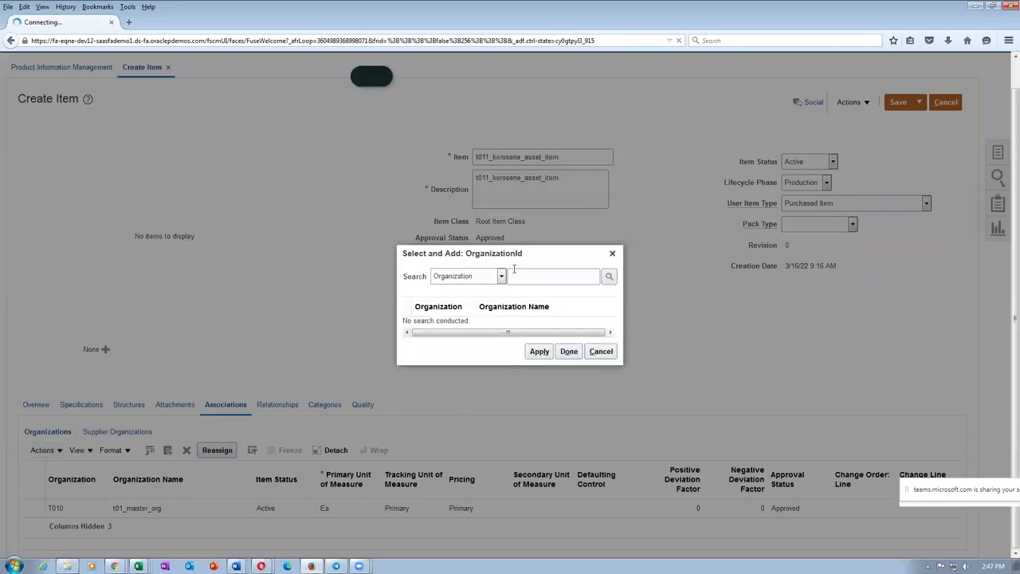
{"action": "type", "text": "t01"}
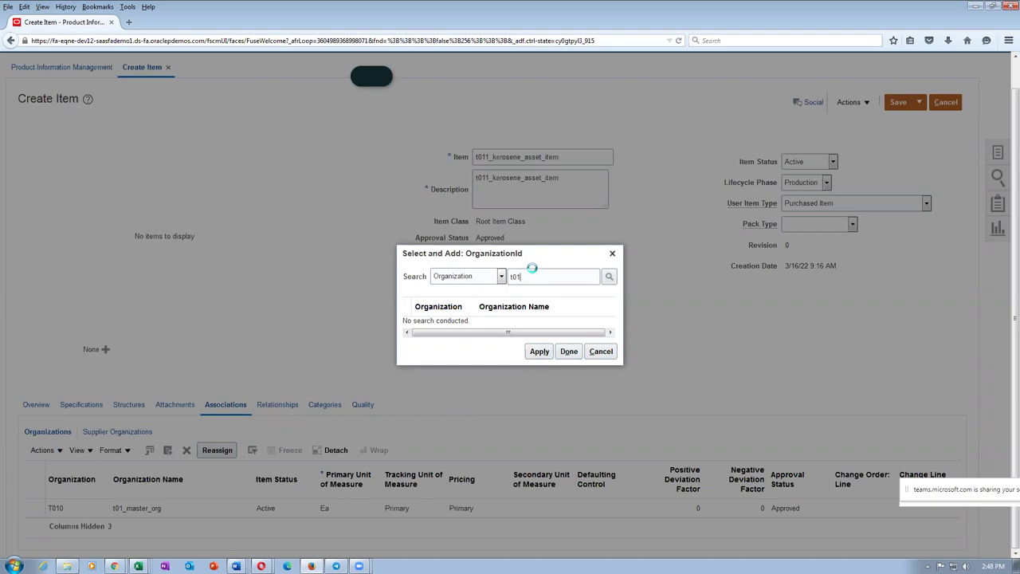
{"action": "left_click", "coordinate": [402, 328]}
{"action": "left_click", "coordinate": [540, 365]}
{"action": "left_click", "coordinate": [568, 366]}
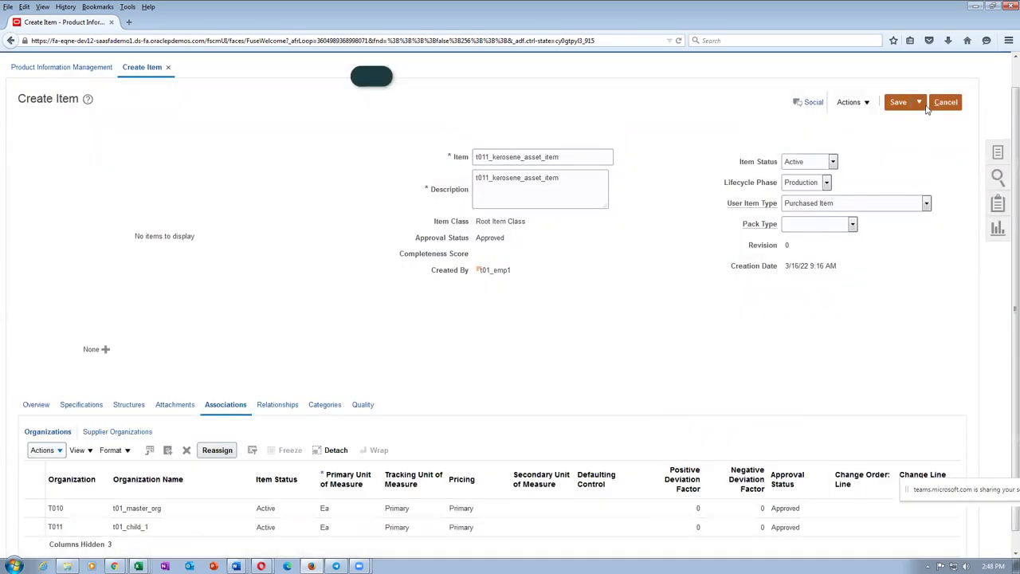
{"action": "left_click", "coordinate": [923, 105]}
{"action": "left_click", "coordinate": [922, 120]}
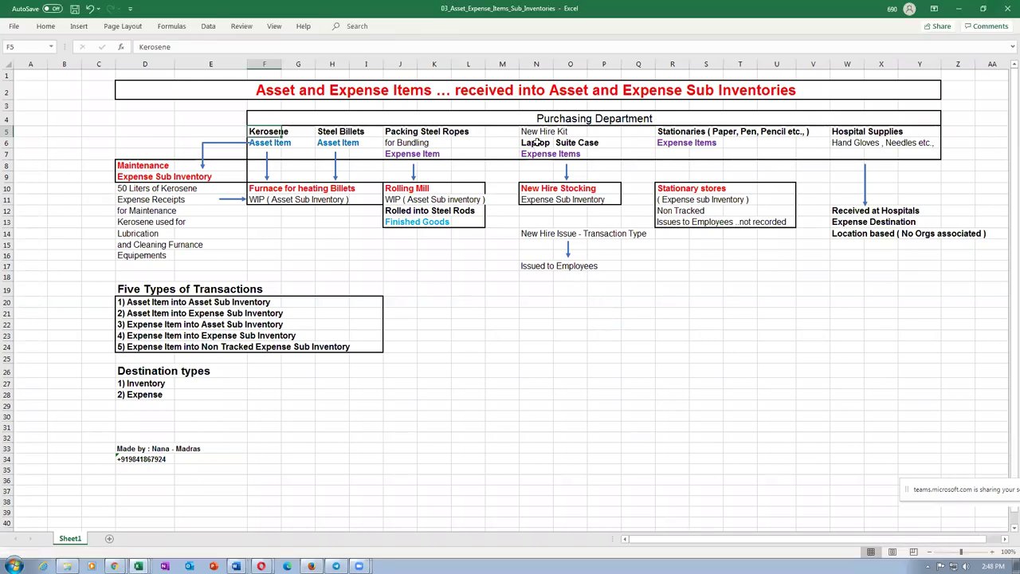
Step: Review the Laptop and Expense Items entries in the workbook, then return to the Oracle browser
{"action": "left_click", "coordinate": [538, 145]}
{"action": "left_click_drag", "start_coordinate": [540, 150], "coordinate": [544, 141]}
{"action": "left_click", "coordinate": [544, 143]}
{"action": "left_click", "coordinate": [542, 153]}
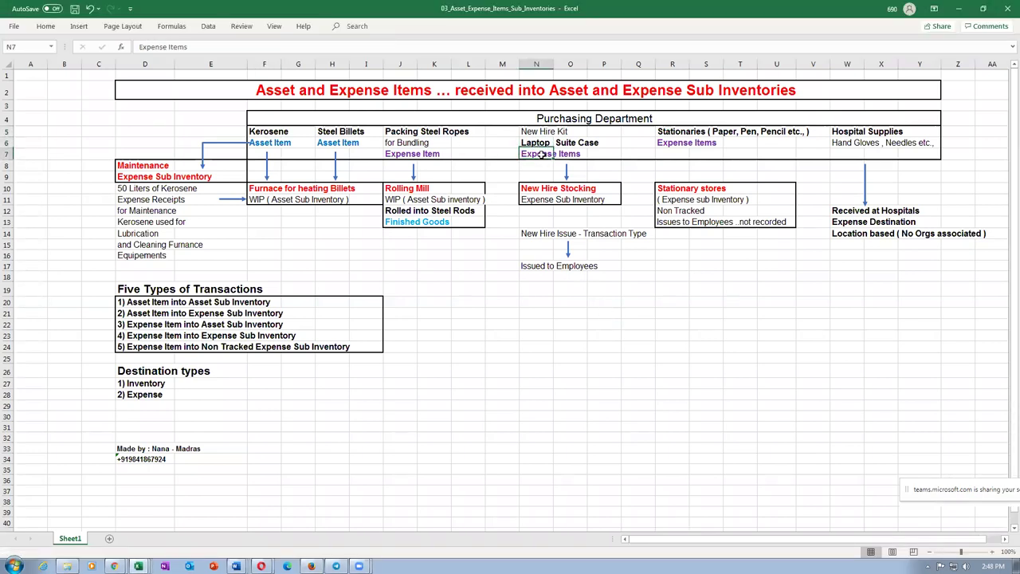
{"action": "left_click_drag", "start_coordinate": [250, 190], "coordinate": [448, 222]}
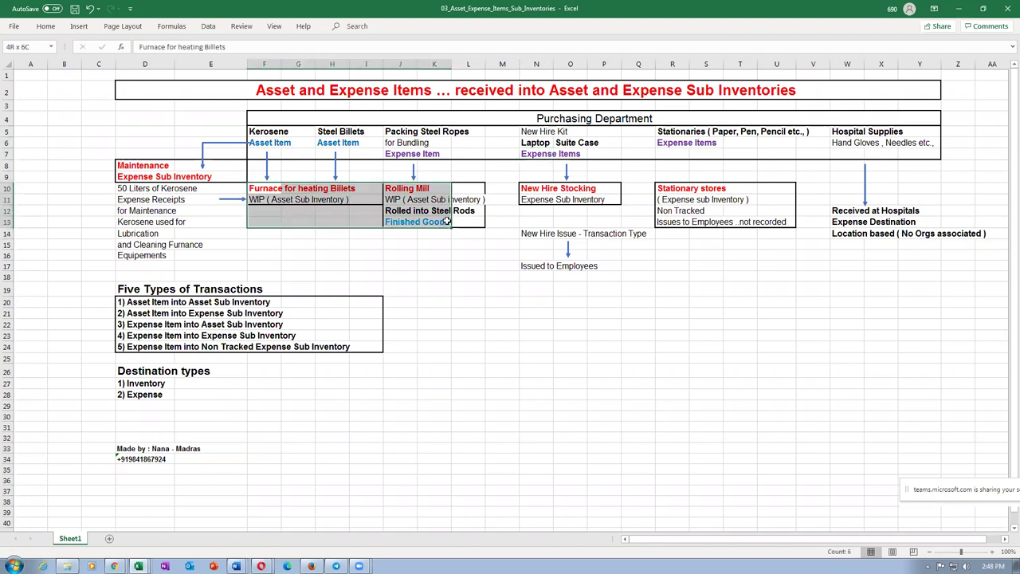
{"action": "key", "text": "alt+Tab"}
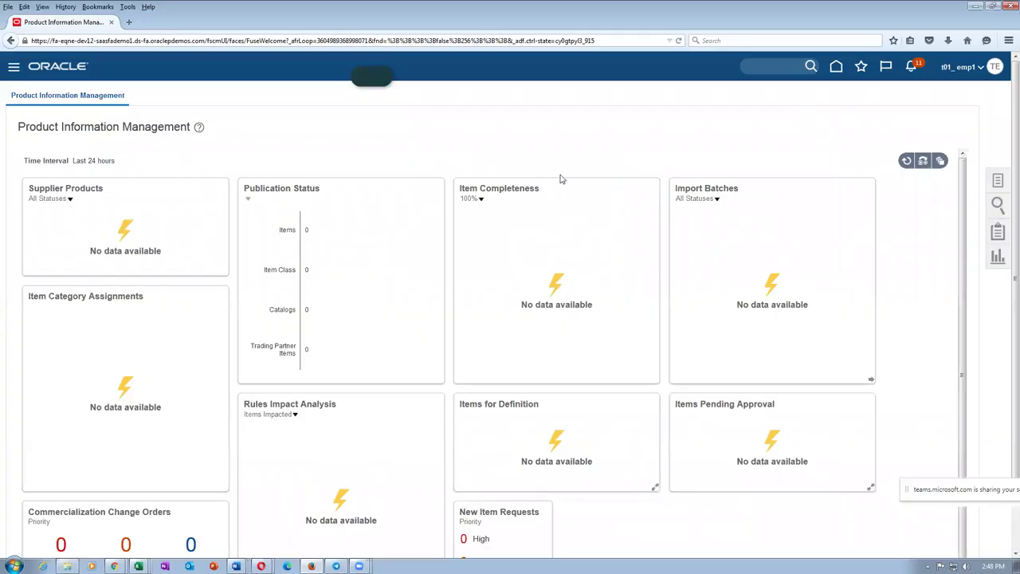
Step: Create another item in organization T010 with the t01 Purchased Item template, accepting the warning
{"action": "left_click", "coordinate": [997, 180]}
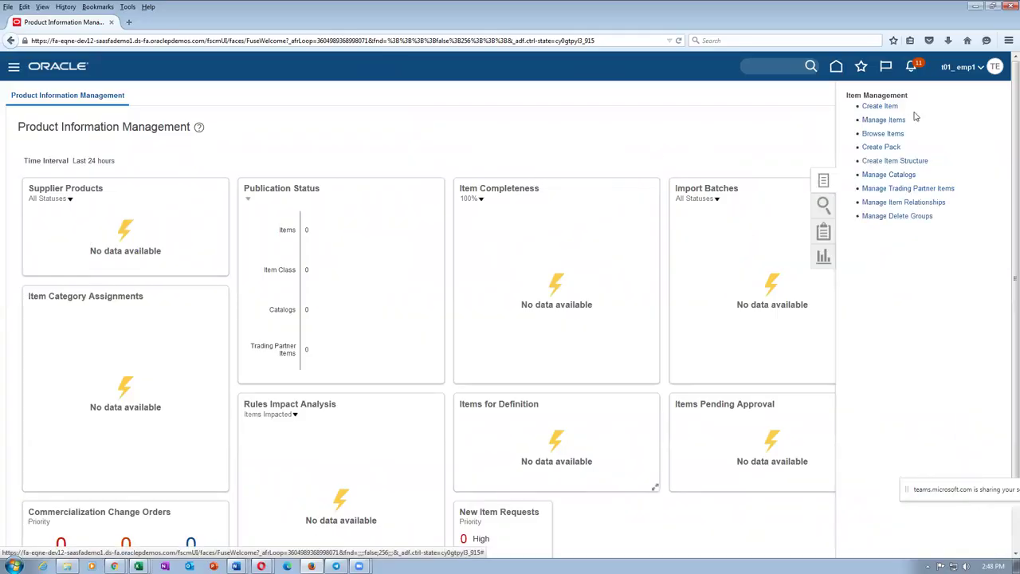
{"action": "left_click", "coordinate": [881, 106]}
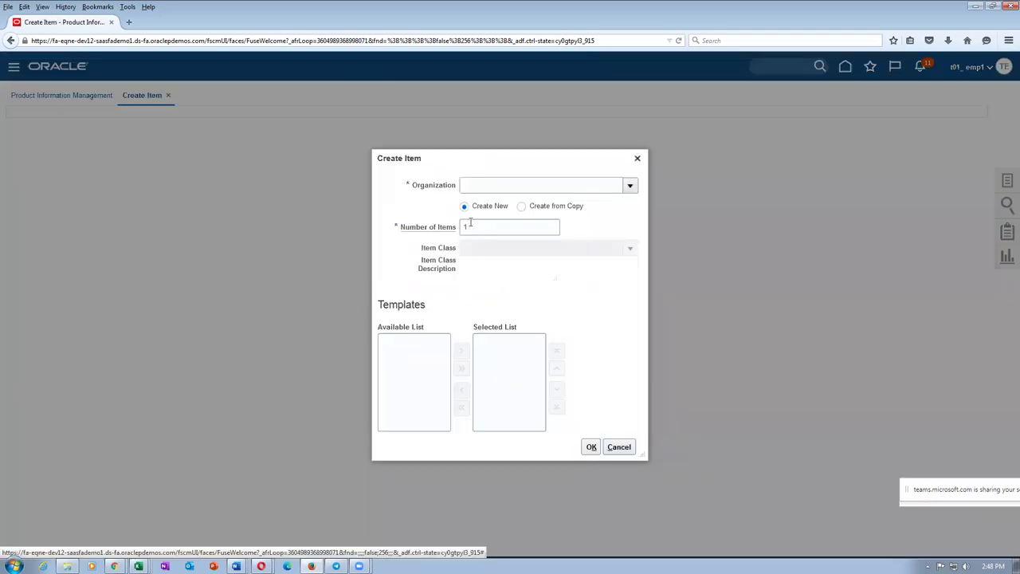
{"action": "type", "text": "t010"}
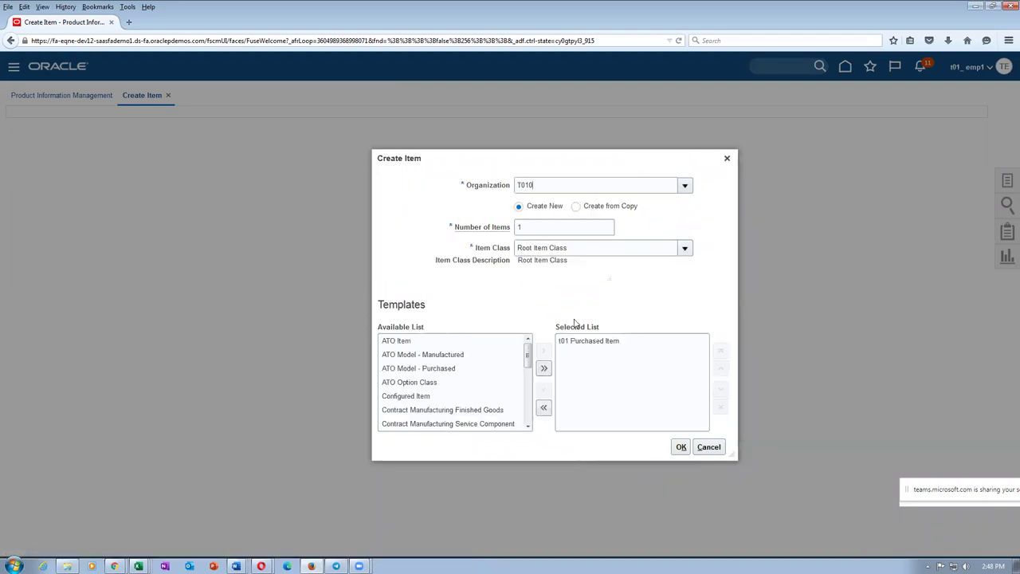
{"action": "left_click", "coordinate": [637, 447]}
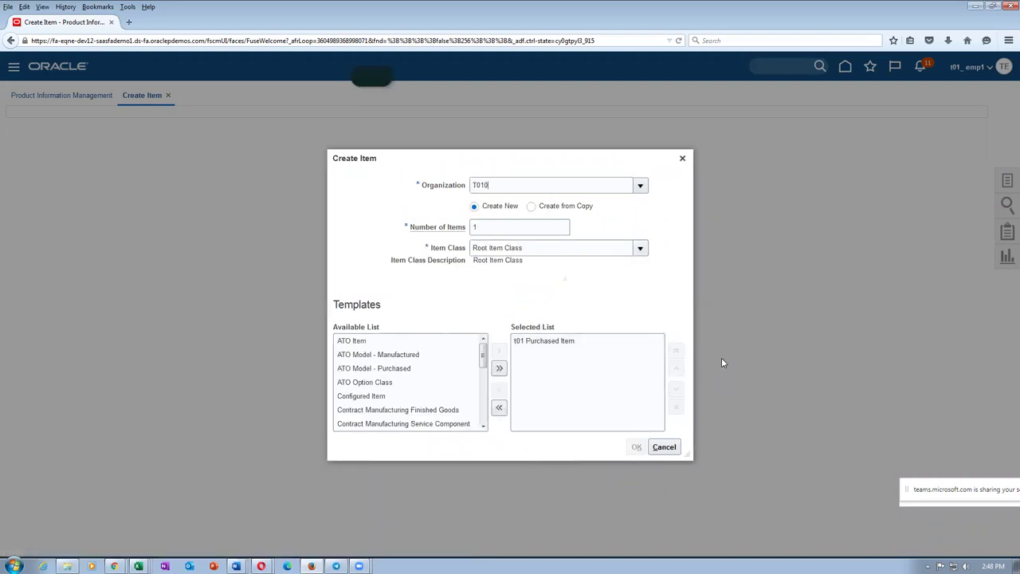
{"action": "left_click", "coordinate": [685, 336]}
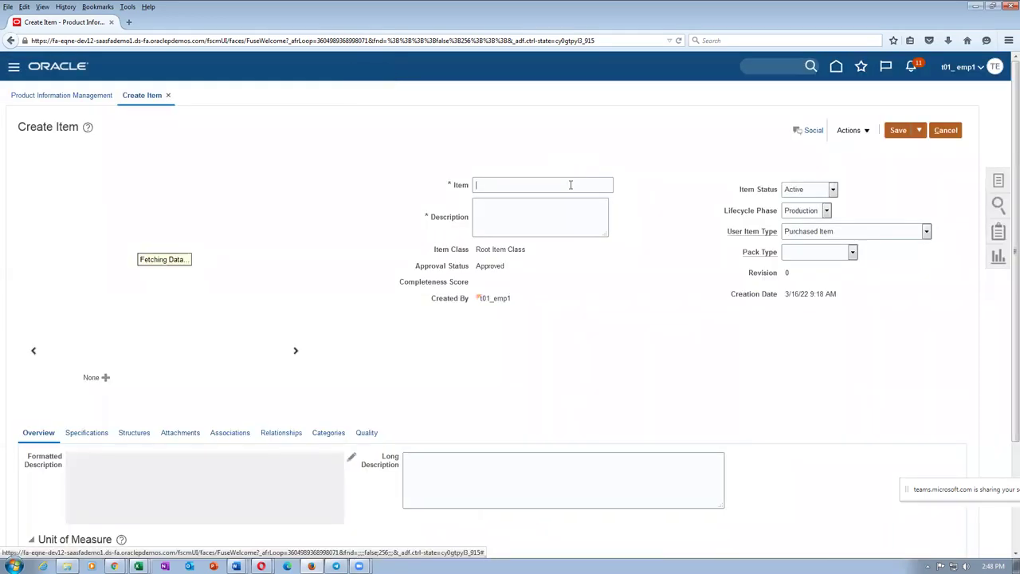
Step: Enter t012_laptop_Expense_item as the item name and paste it as the description too
{"action": "type", "text": "t012_laptop_Expense_item"}
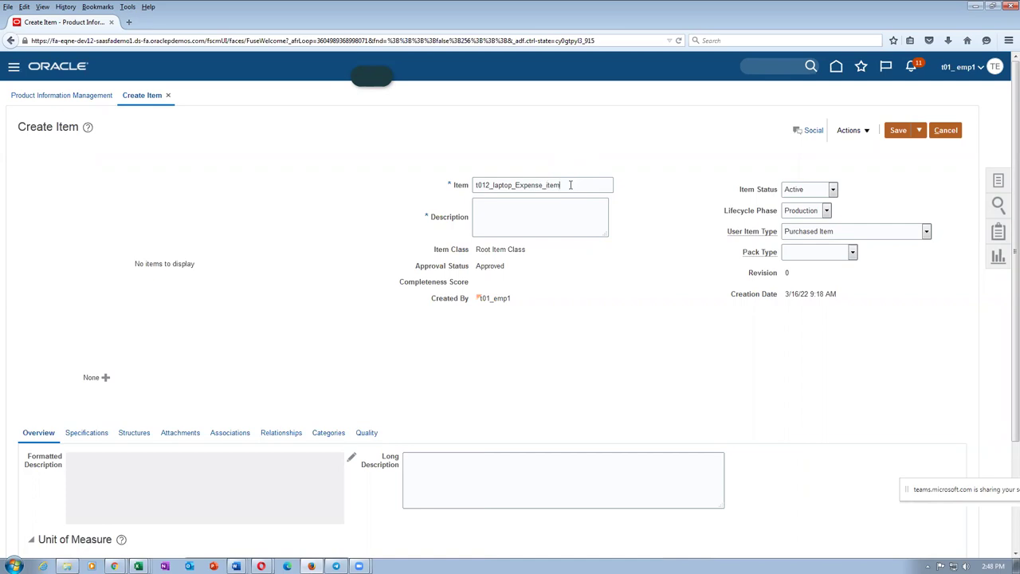
{"action": "left_click_drag", "start_coordinate": [573, 192], "coordinate": [439, 204]}
{"action": "key", "text": "ctrl+c"}
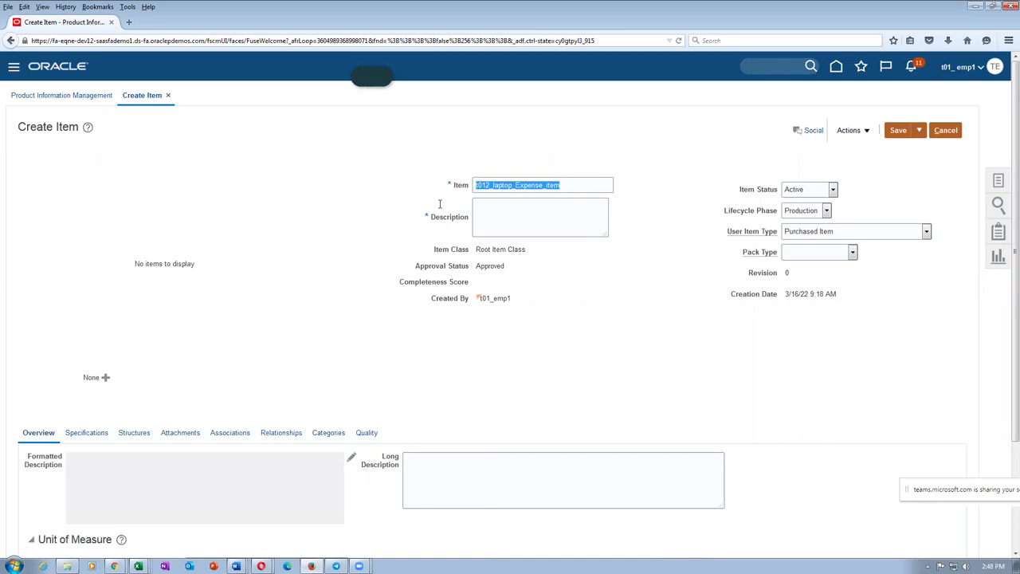
{"action": "left_click", "coordinate": [518, 223]}
{"action": "key", "text": "ctrl+v"}
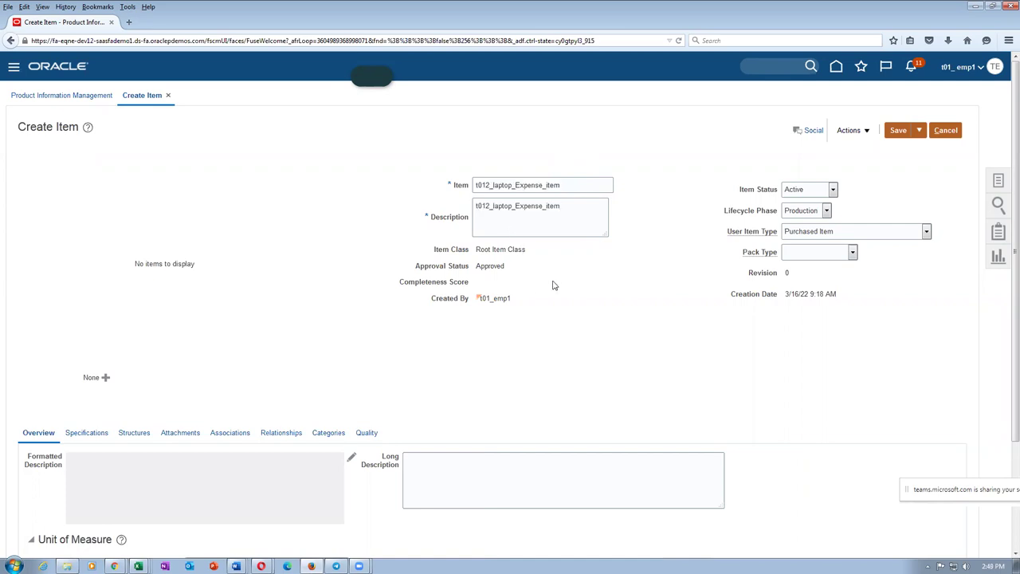
{"action": "key", "text": "alt+Tab"}
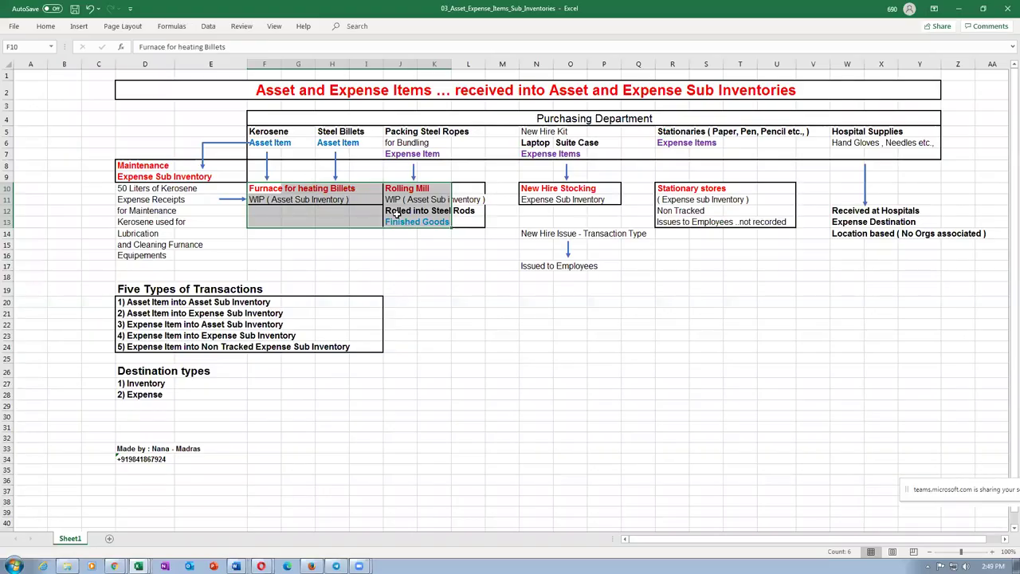
Step: Review the Rolled into Steel Rods note, cell L12 and the Laptop entry in N6 in Excel
{"action": "left_click", "coordinate": [391, 212]}
{"action": "left_click", "coordinate": [468, 213]}
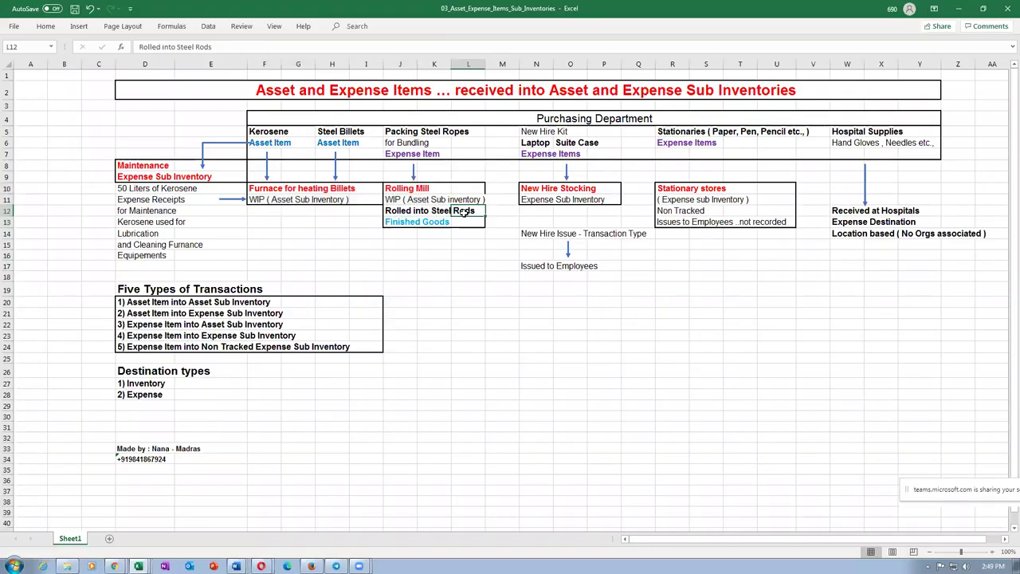
{"action": "left_click", "coordinate": [400, 208]}
{"action": "left_click", "coordinate": [532, 143]}
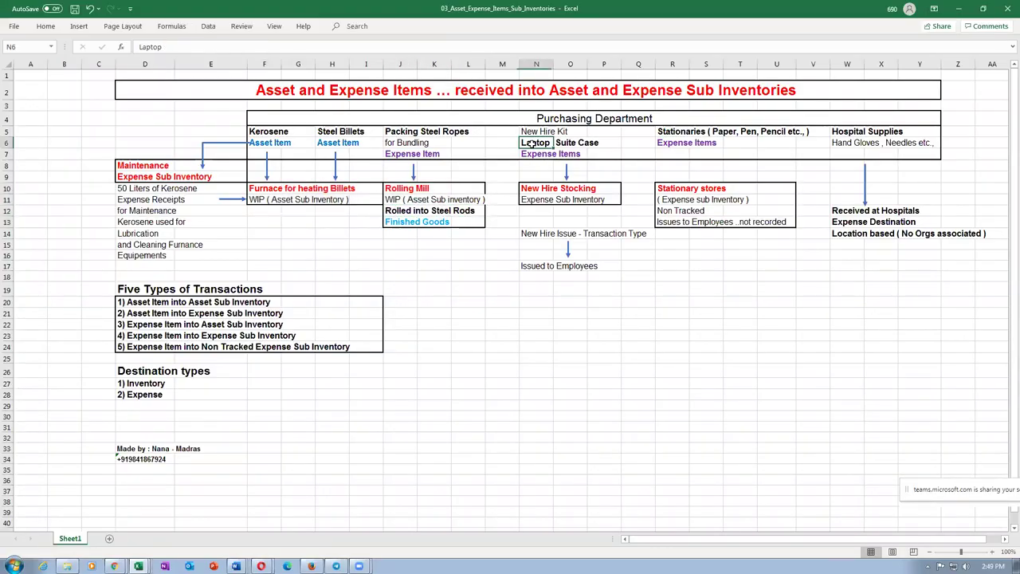
{"action": "left_click", "coordinate": [400, 212]}
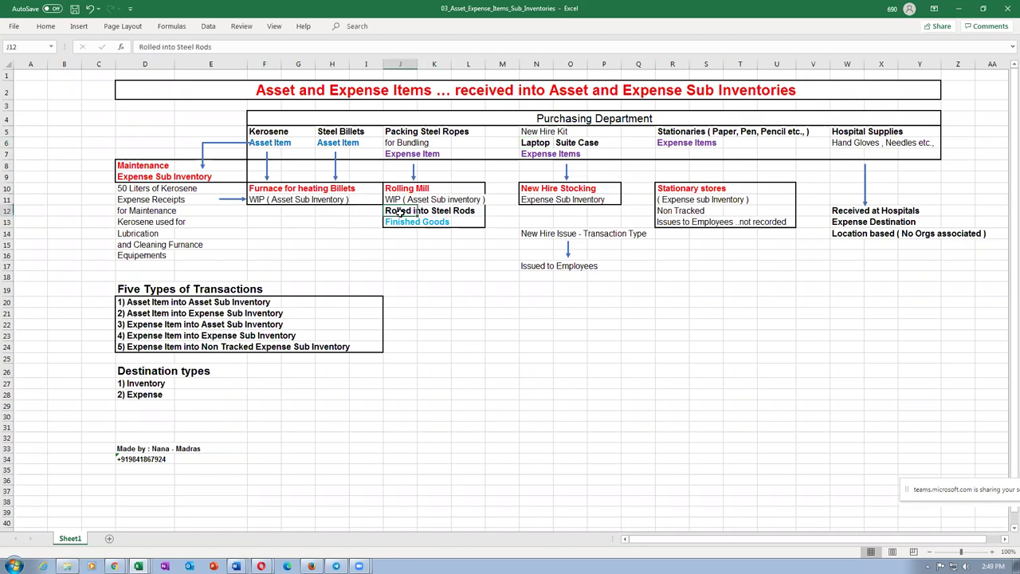
{"action": "key", "text": "alt+Tab"}
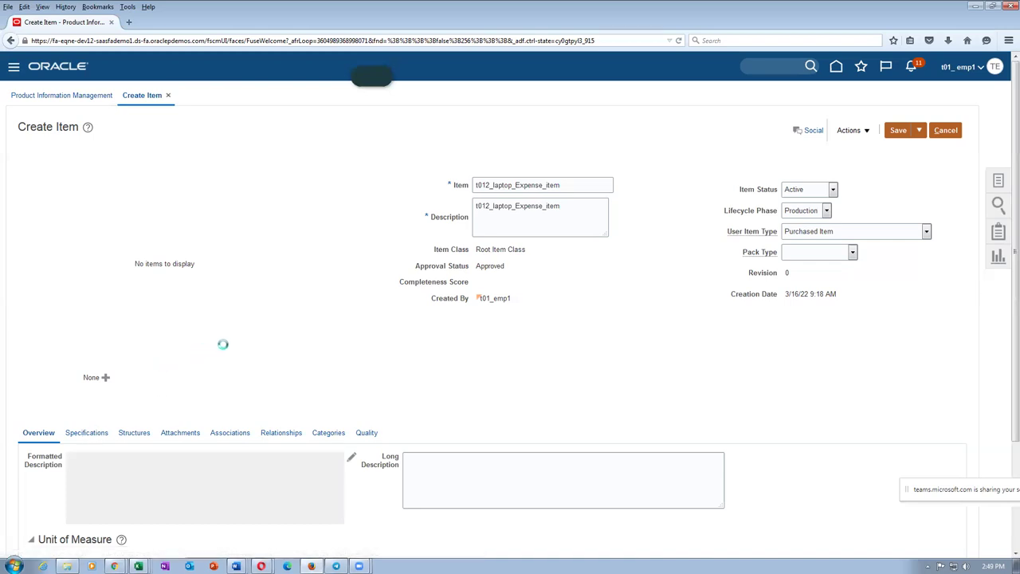
Step: Set Inventory Asset Value to No and show the item's organization associations
{"action": "scroll", "coordinate": [251, 351], "scroll_direction": "down", "scroll_amount": 3}
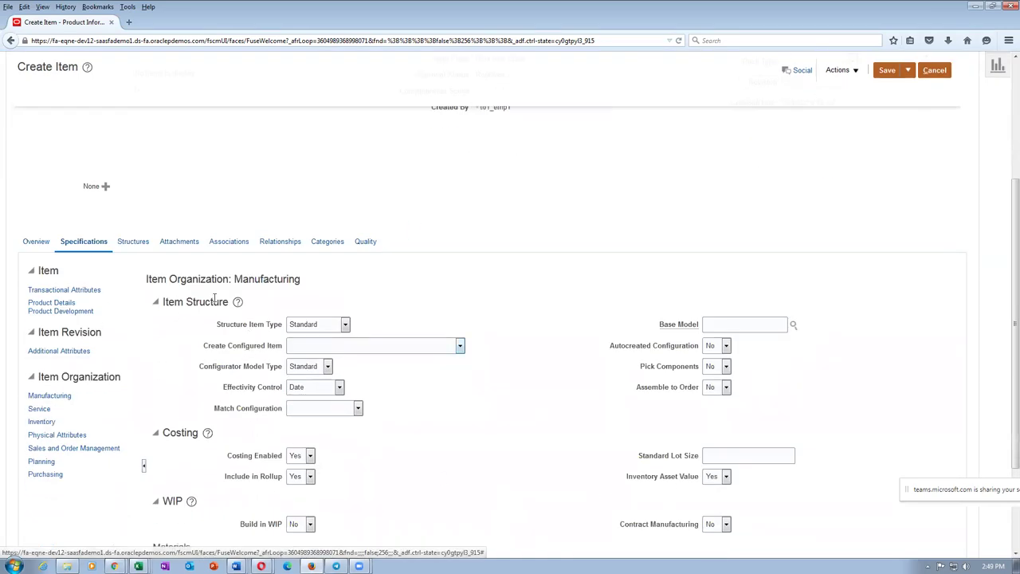
{"action": "left_click_drag", "start_coordinate": [234, 279], "coordinate": [297, 280]}
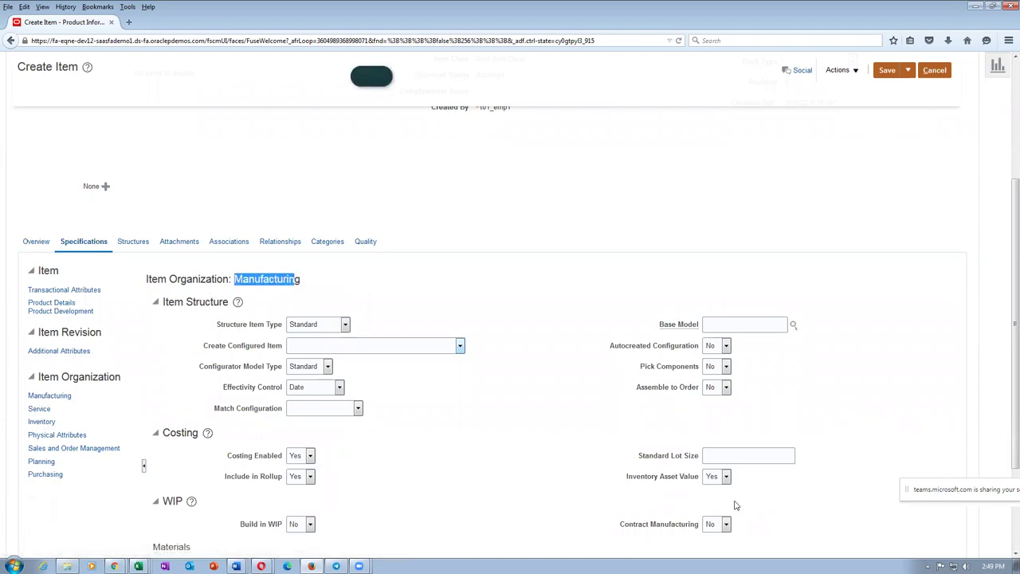
{"action": "left_click", "coordinate": [716, 481]}
{"action": "left_click", "coordinate": [714, 494]}
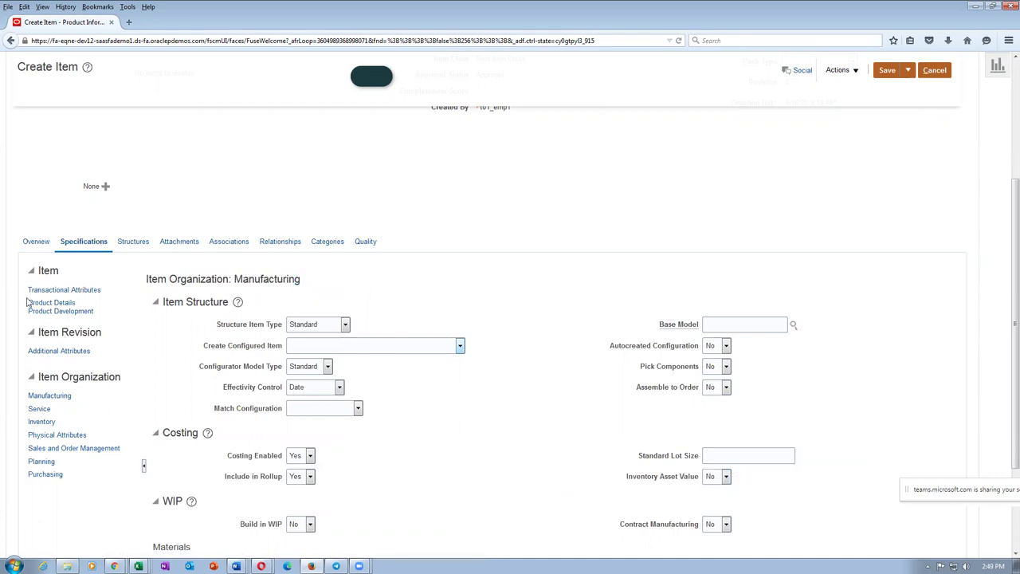
{"action": "left_click", "coordinate": [222, 241]}
{"action": "left_click", "coordinate": [36, 452]}
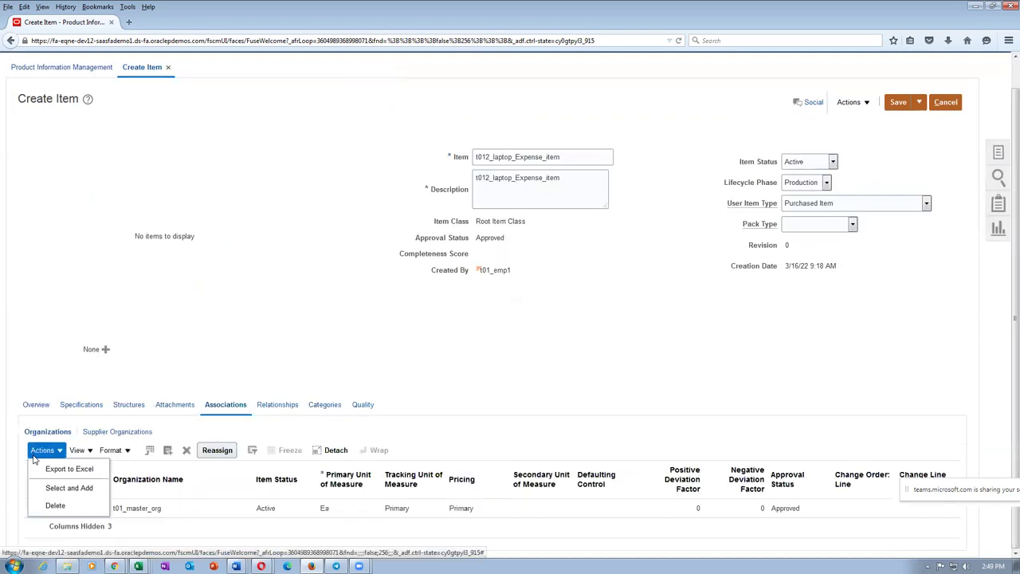
Step: Search organizations for t01 and add T011 to the laptop item's associations
{"action": "left_click", "coordinate": [49, 489]}
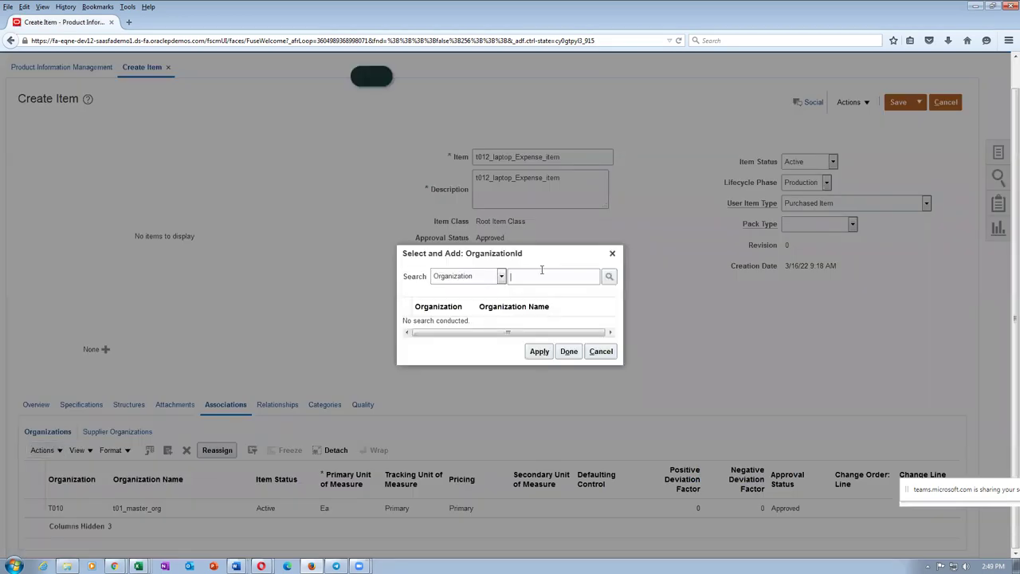
{"action": "key", "text": "Return"}
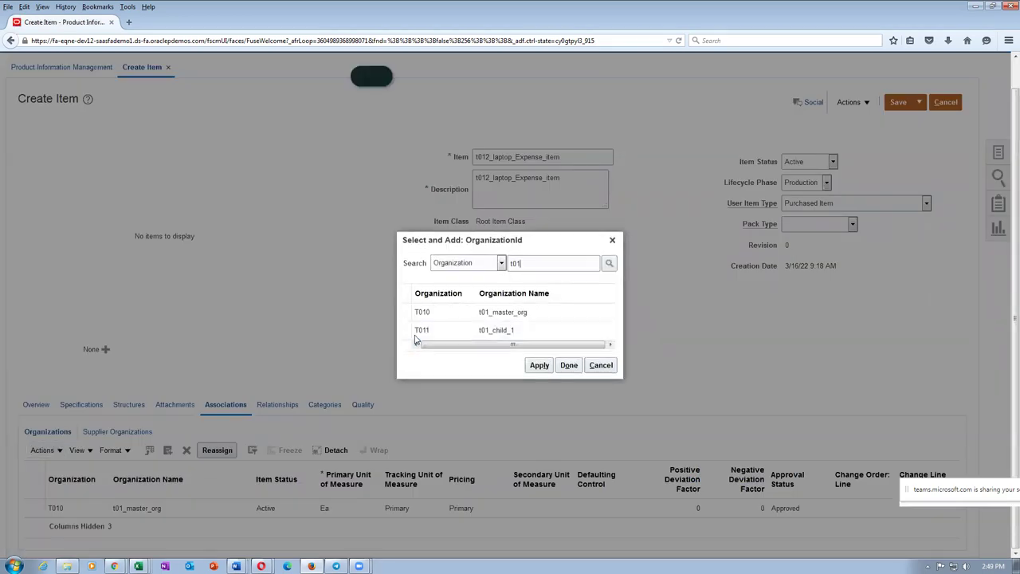
{"action": "left_click", "coordinate": [411, 330]}
{"action": "left_click", "coordinate": [535, 365]}
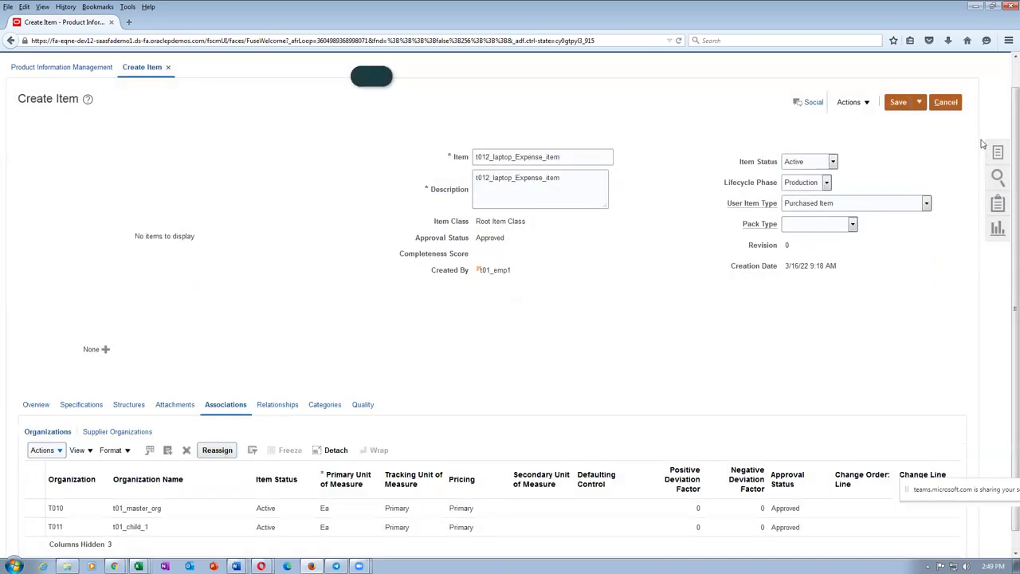
Step: Save and close the new laptop expense item
{"action": "left_click", "coordinate": [919, 102]}
{"action": "left_click", "coordinate": [925, 121]}
{"action": "key", "text": "alt+Tab"}
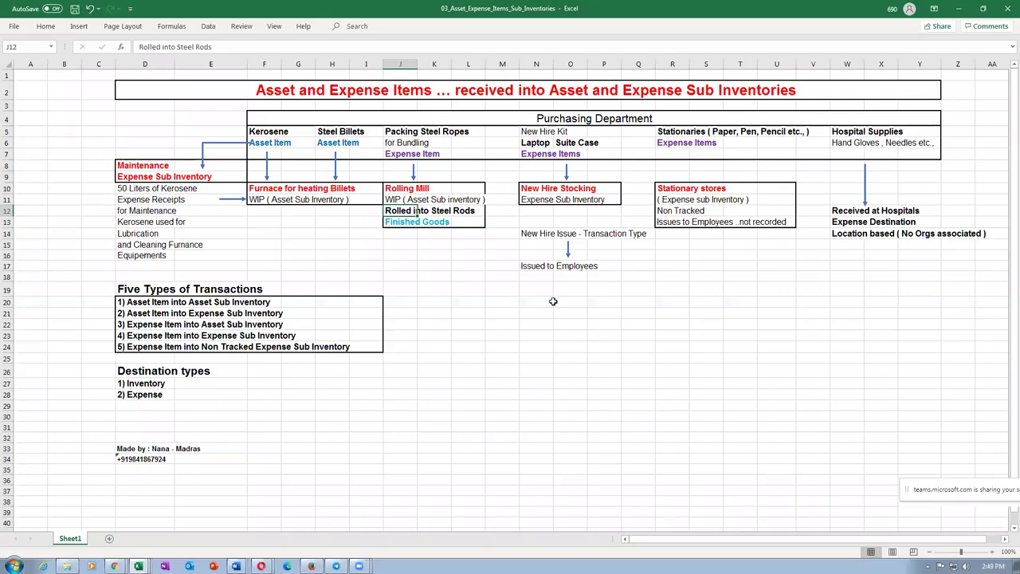
Step: Review the Sub Inventories table in the Fusion Purchasing Accounting Word document
{"action": "mouse_move", "coordinate": [237, 566]}
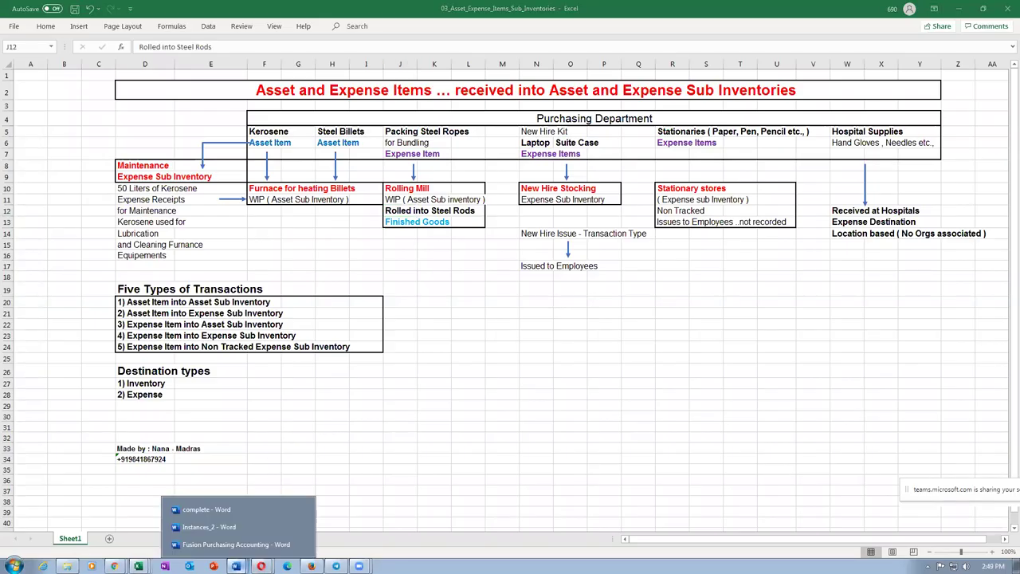
{"action": "left_click", "coordinate": [236, 544]}
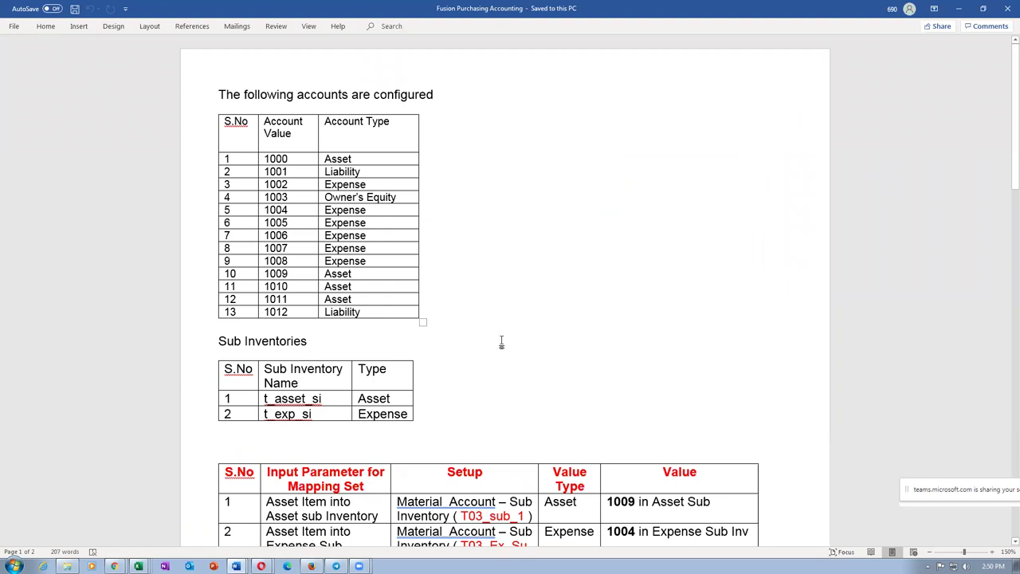
{"action": "left_click", "coordinate": [245, 393]}
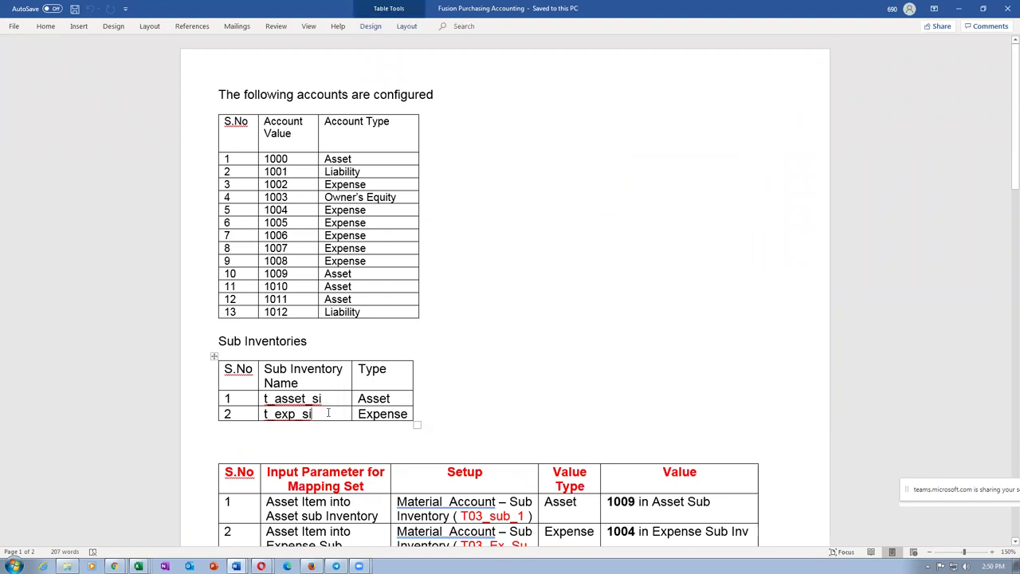
Step: Select rows 20–23 in Excel, the first four of the five transaction types
{"action": "key", "text": "alt+Tab"}
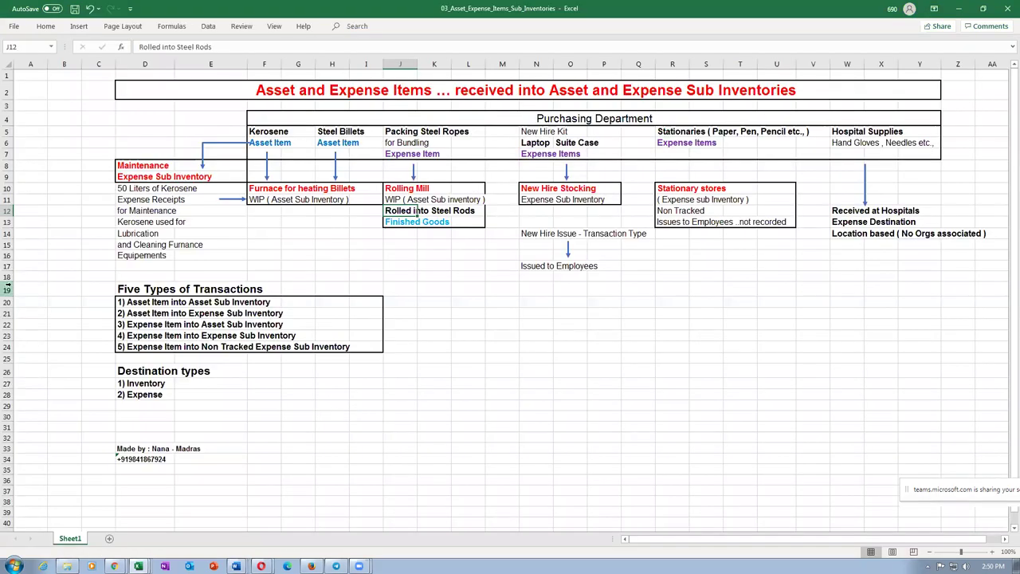
{"action": "left_click", "coordinate": [6, 290]}
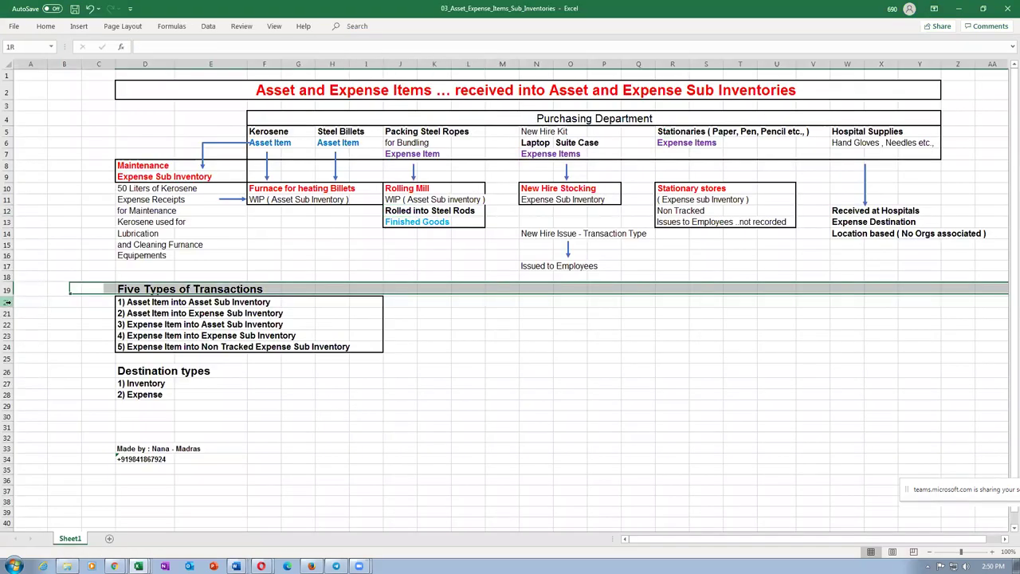
{"action": "left_click", "coordinate": [7, 302]}
{"action": "left_click", "coordinate": [6, 313]}
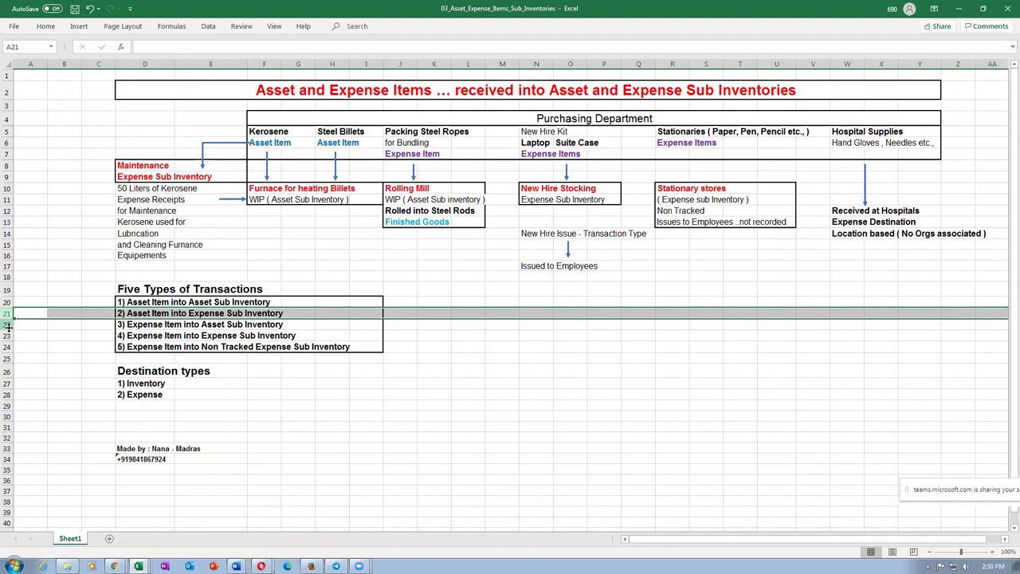
{"action": "left_click", "coordinate": [6, 324]}
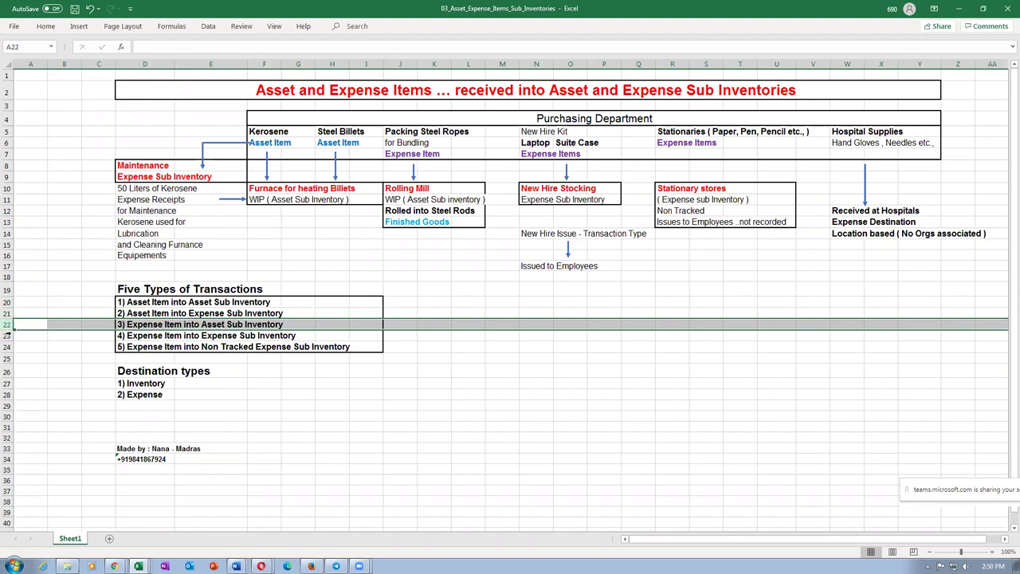
{"action": "left_click", "coordinate": [6, 336]}
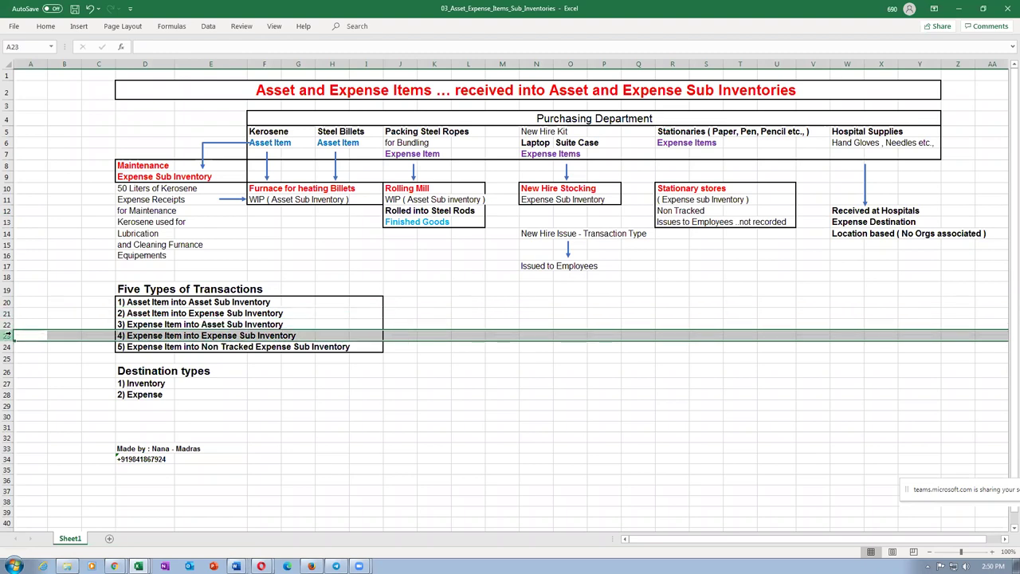
{"action": "left_click", "coordinate": [6, 302]}
{"action": "left_click_drag", "start_coordinate": [4, 322], "coordinate": [7, 336]}
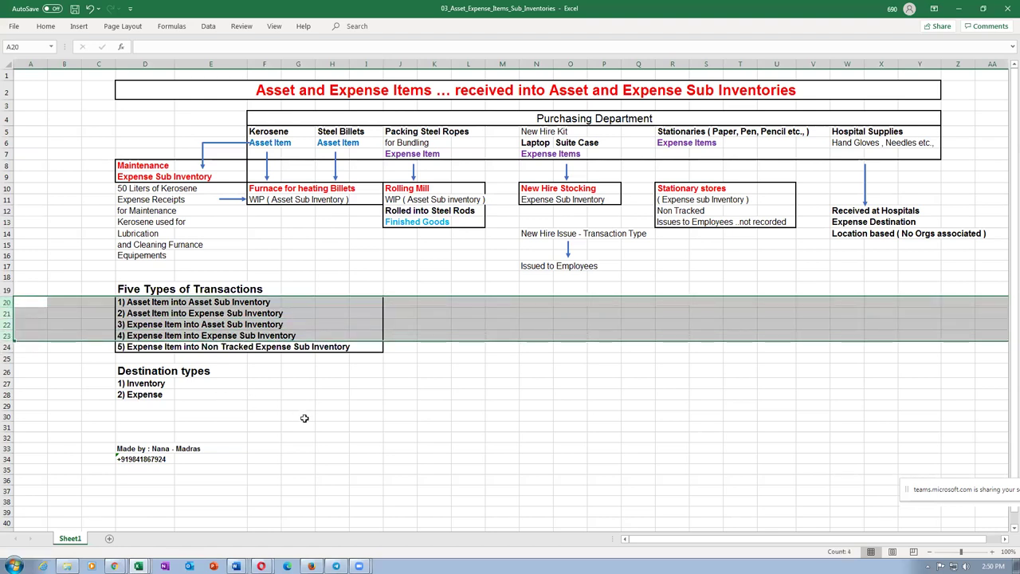
{"action": "key", "text": "alt+Tab"}
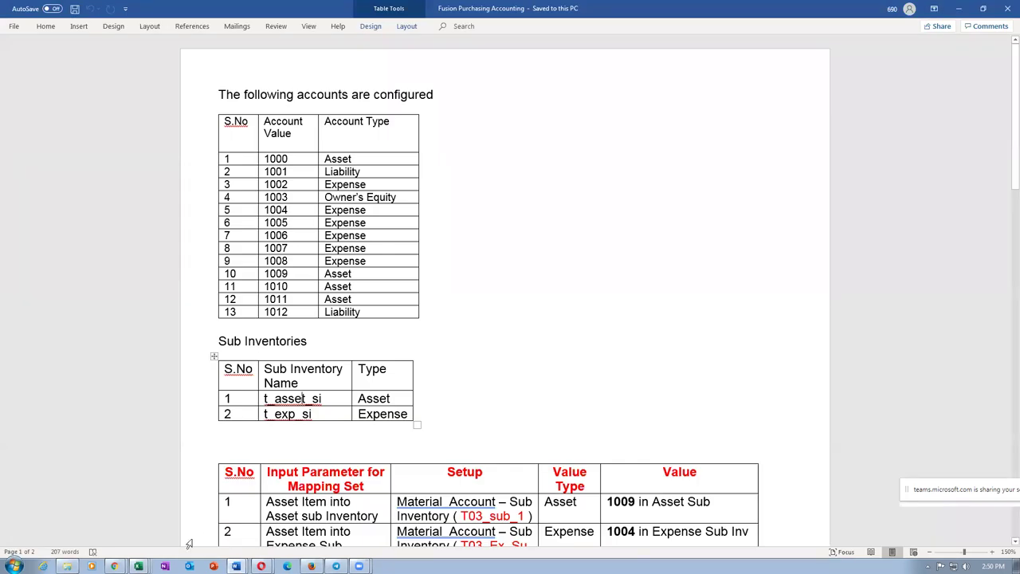
{"action": "key", "text": "alt+Tab"}
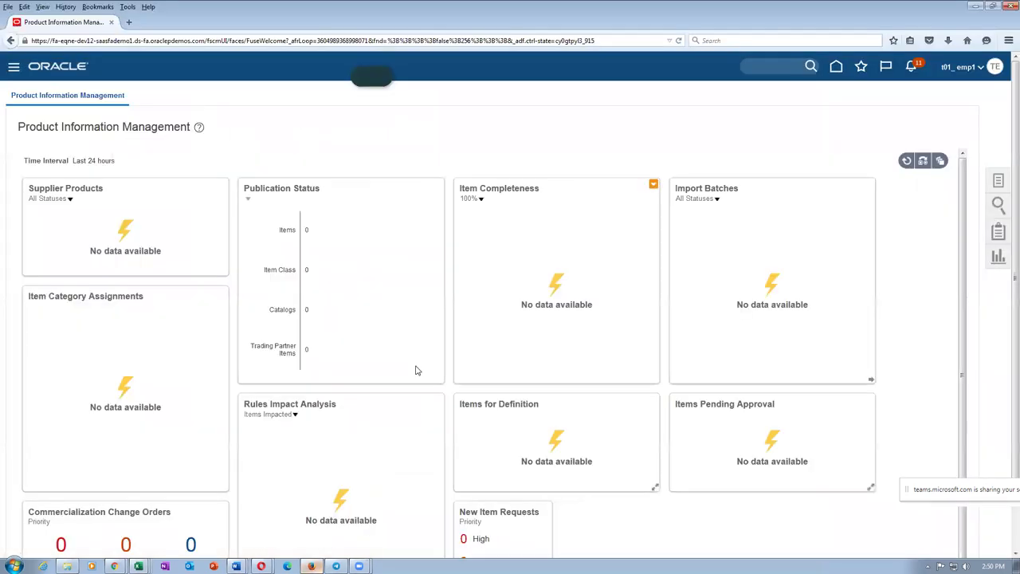
Step: In Setup and Maintenance, search tasks for man%sub%loca% and open Manage Subinventories and Locators
{"action": "left_click", "coordinate": [960, 68]}
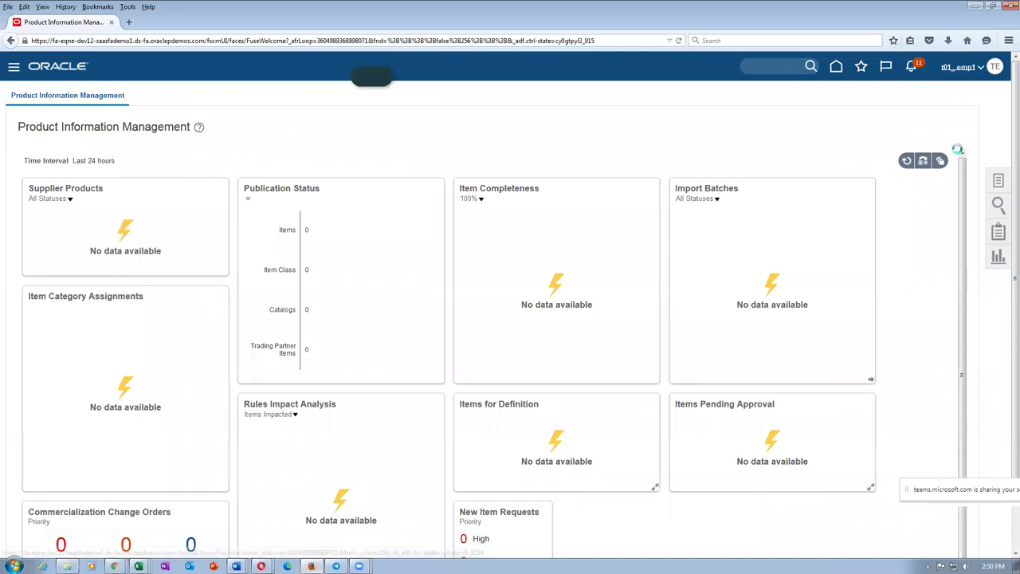
{"action": "left_click", "coordinate": [780, 240]}
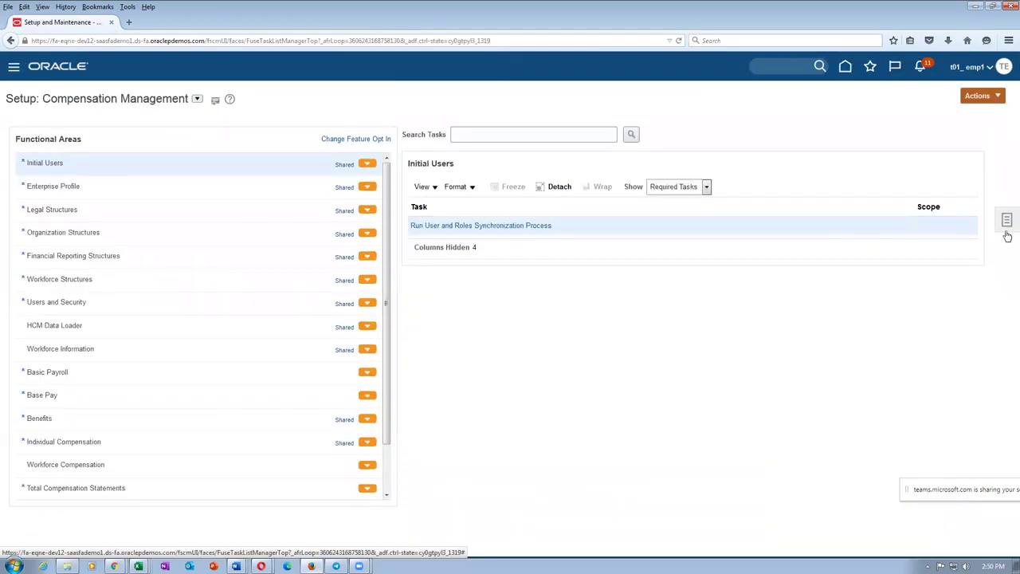
{"action": "left_click", "coordinate": [1006, 221]}
{"action": "left_click", "coordinate": [879, 232]}
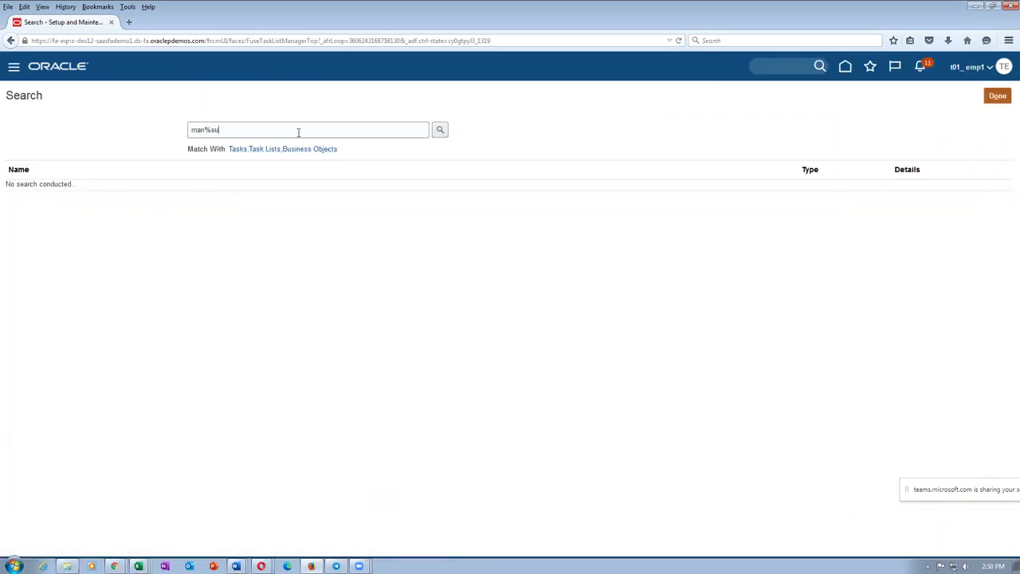
{"action": "left_click", "coordinate": [298, 132]}
{"action": "type", "text": "man%sub%loc"}
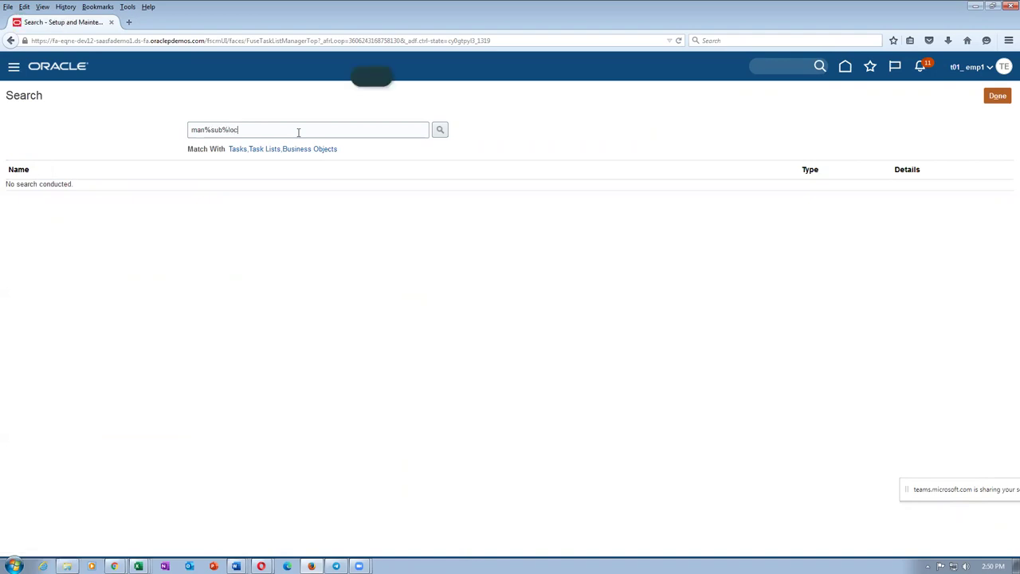
{"action": "type", "text": "a%"}
{"action": "key", "text": "Return"}
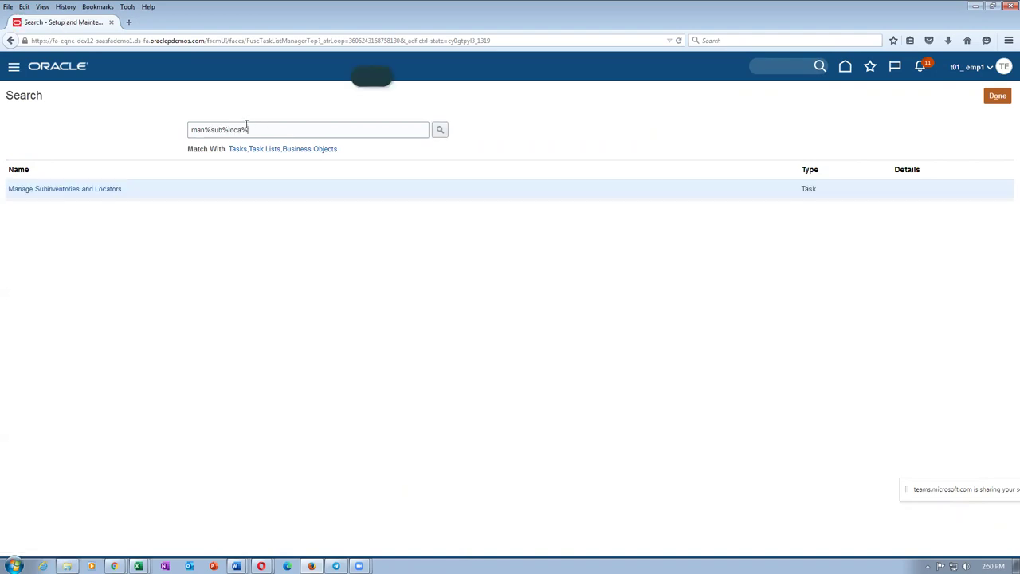
{"action": "left_click", "coordinate": [91, 190]}
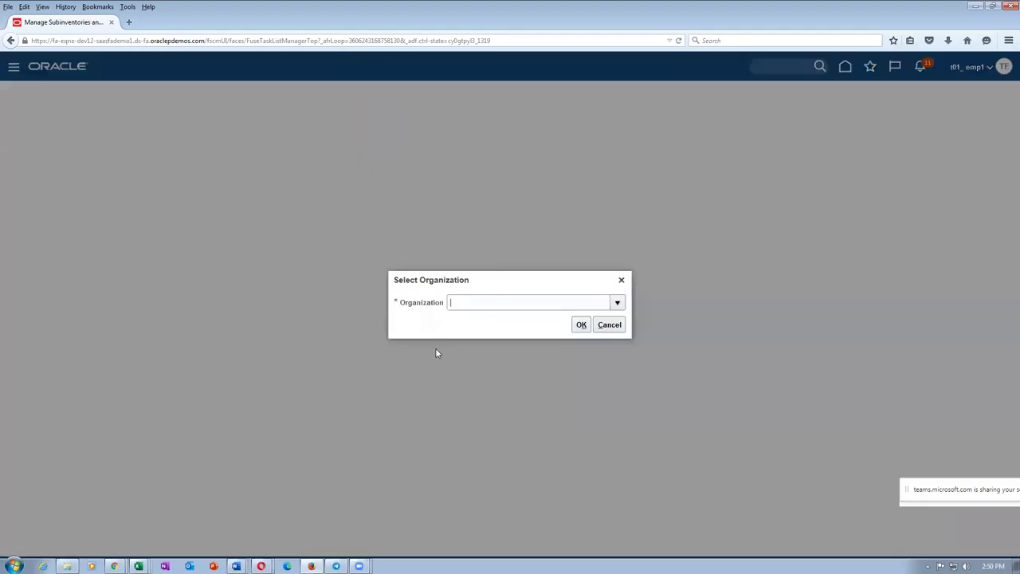
Step: For organization T011, create subinventory Asset_Sub with Asset_Sub as its description
{"action": "type", "text": "T011"}
{"action": "left_click", "coordinate": [582, 328]}
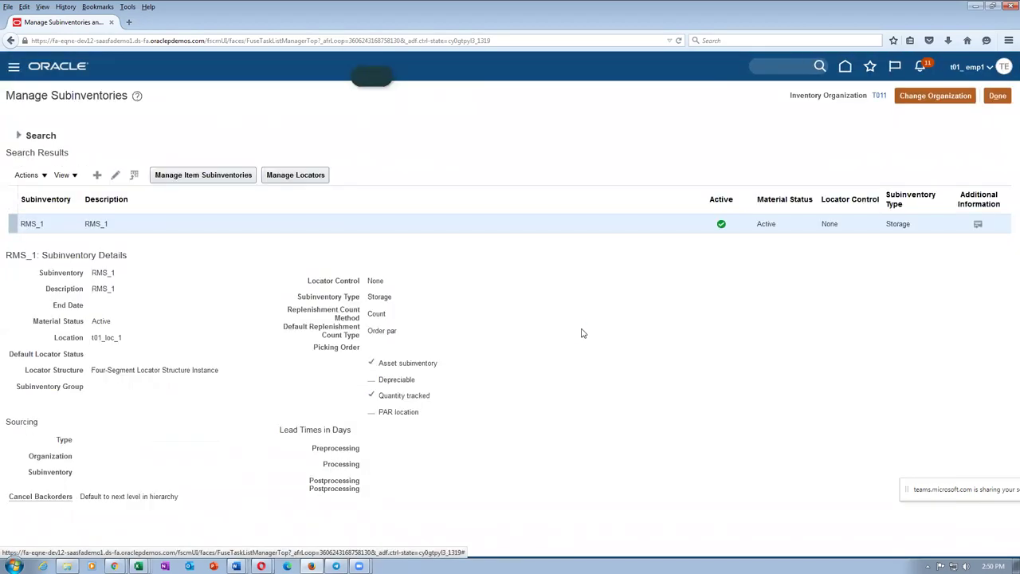
{"action": "left_click", "coordinate": [169, 177]}
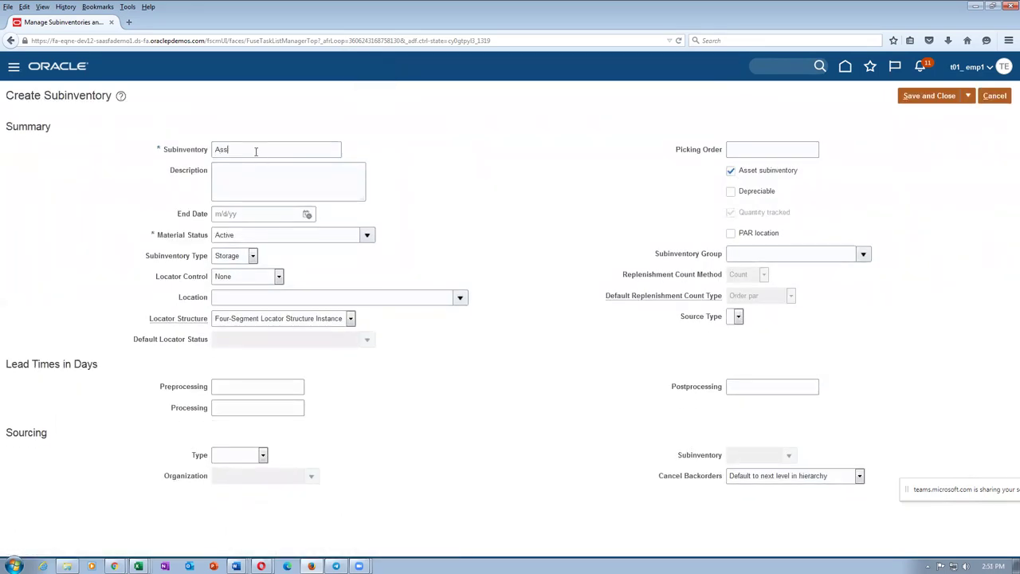
{"action": "left_click", "coordinate": [256, 151]}
{"action": "type", "text": "Asset_Sub"}
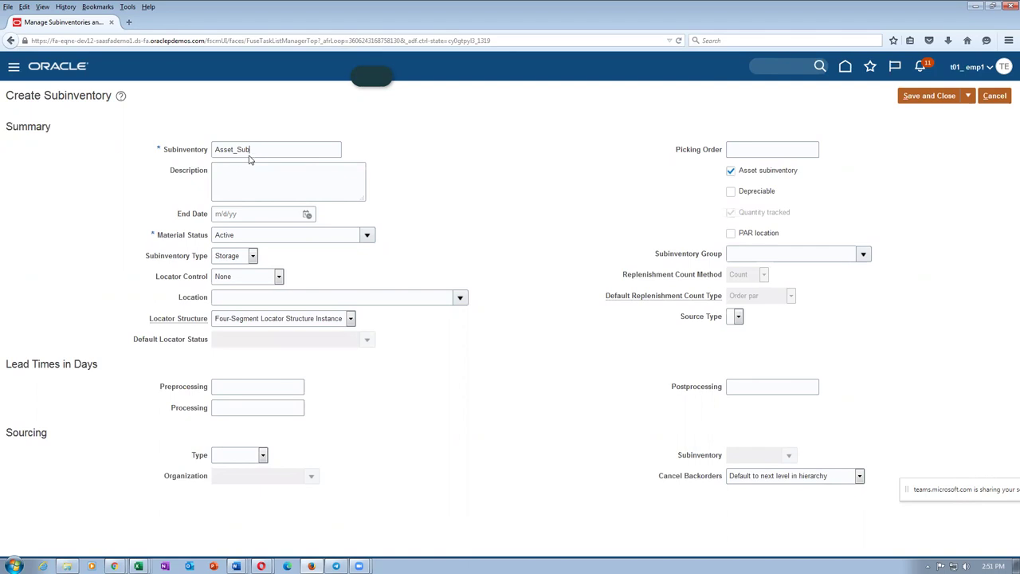
{"action": "left_click_drag", "start_coordinate": [254, 149], "coordinate": [151, 166]}
{"action": "key", "text": "ctrl+c"}
{"action": "left_click", "coordinate": [238, 189]}
{"action": "key", "text": "ctrl+v"}
Step: Replace t_asset_si with Asset_Sub in the Word notes, then save the subinventory
{"action": "key", "text": "alt+Tab"}
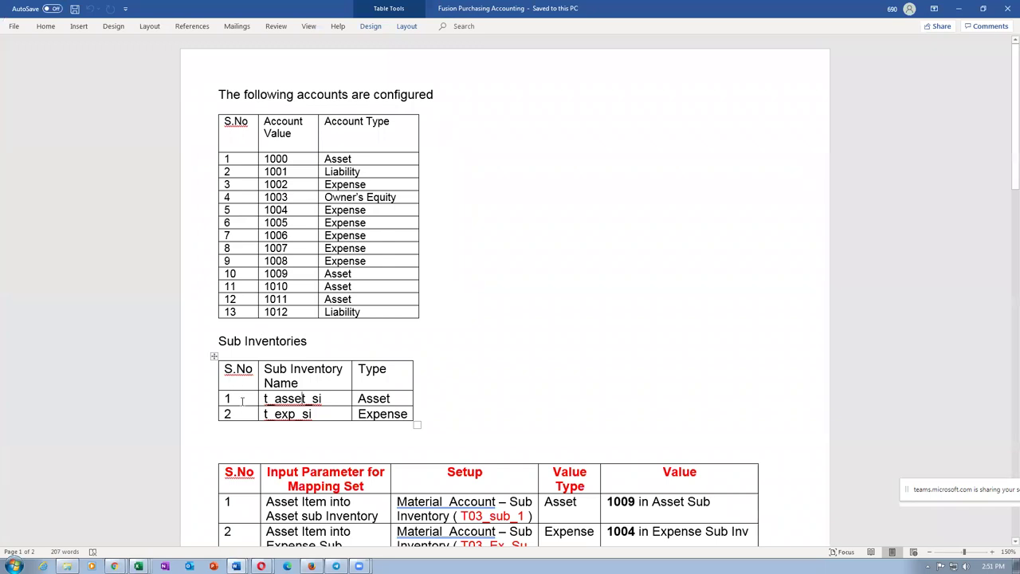
{"action": "key", "text": "Tab"}
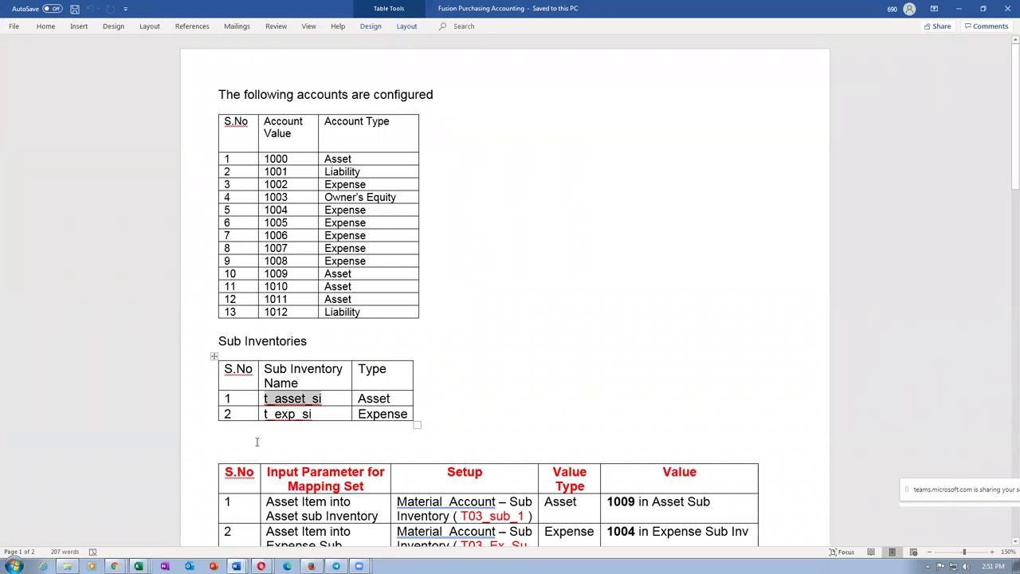
{"action": "key", "text": "ctrl+v"}
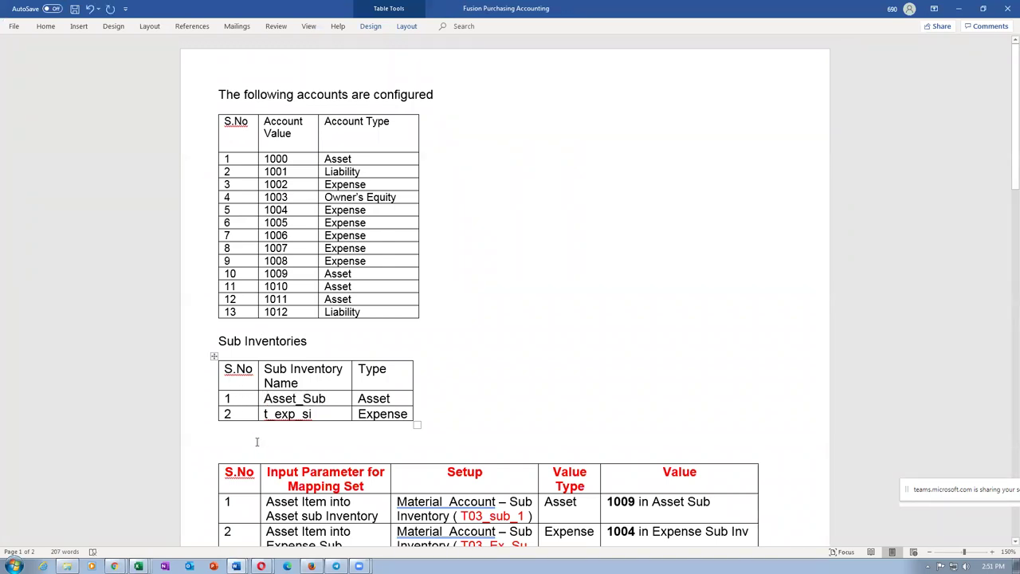
{"action": "key", "text": "alt+Tab"}
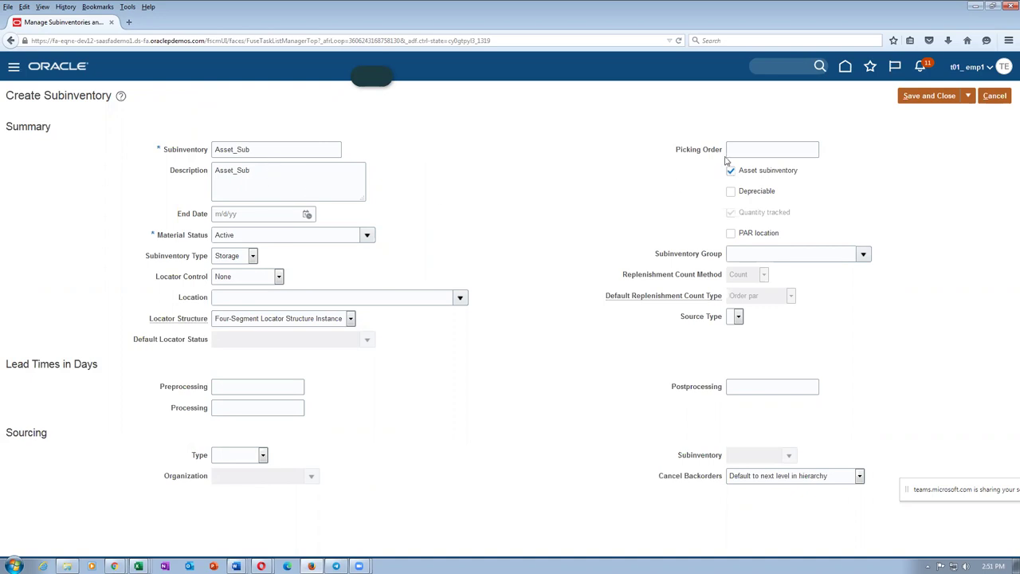
{"action": "left_click", "coordinate": [939, 99]}
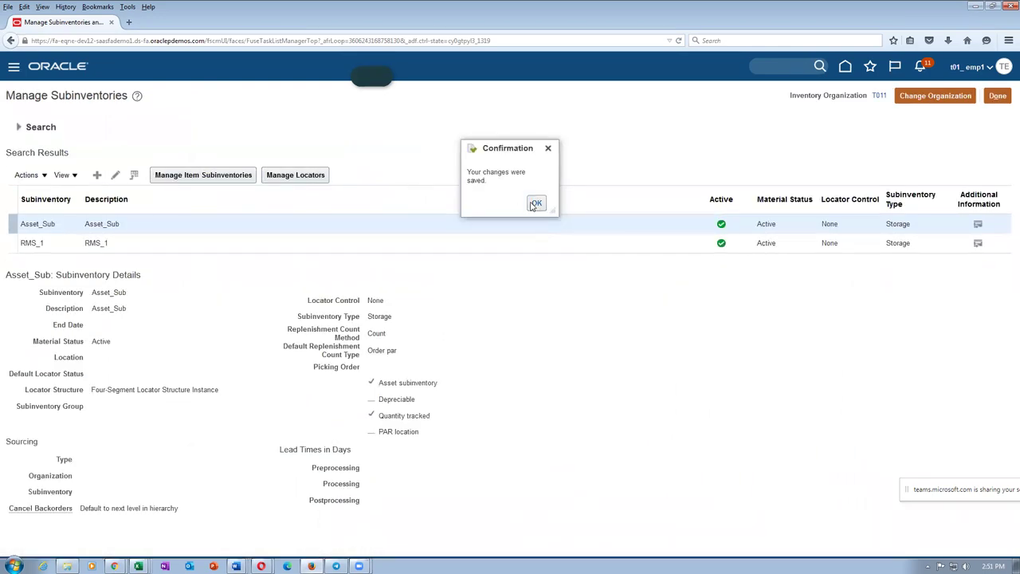
{"action": "left_click", "coordinate": [536, 204]}
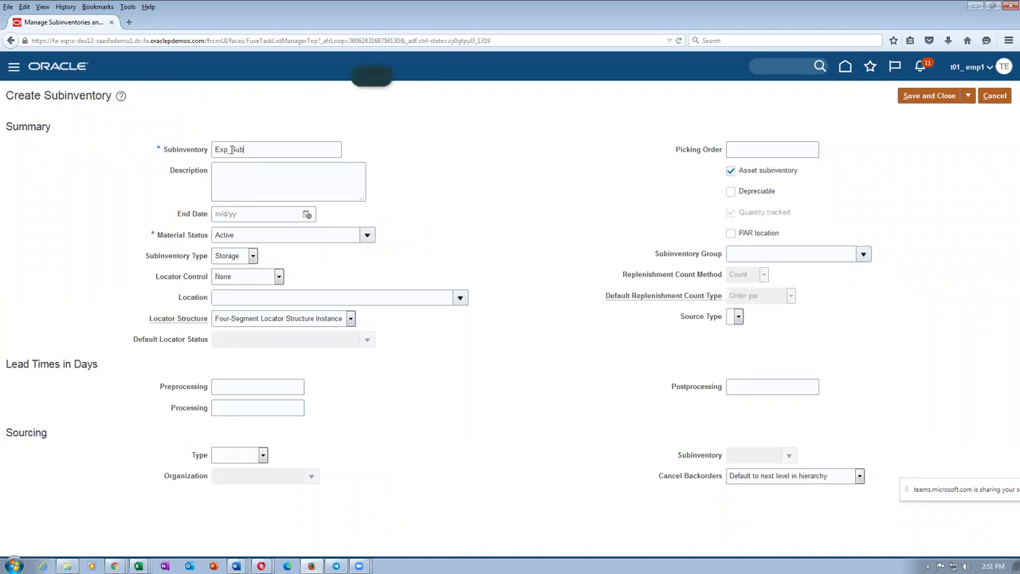
Step: Use Exp_Sub as the description and replace t_exp_si with Exp_Sub in the Word notes
{"action": "left_click_drag", "start_coordinate": [259, 149], "coordinate": [113, 147]}
{"action": "key", "text": "ctrl+c"}
{"action": "left_click", "coordinate": [228, 187]}
{"action": "key", "text": "ctrl+v"}
{"action": "key", "text": "alt+Tab"}
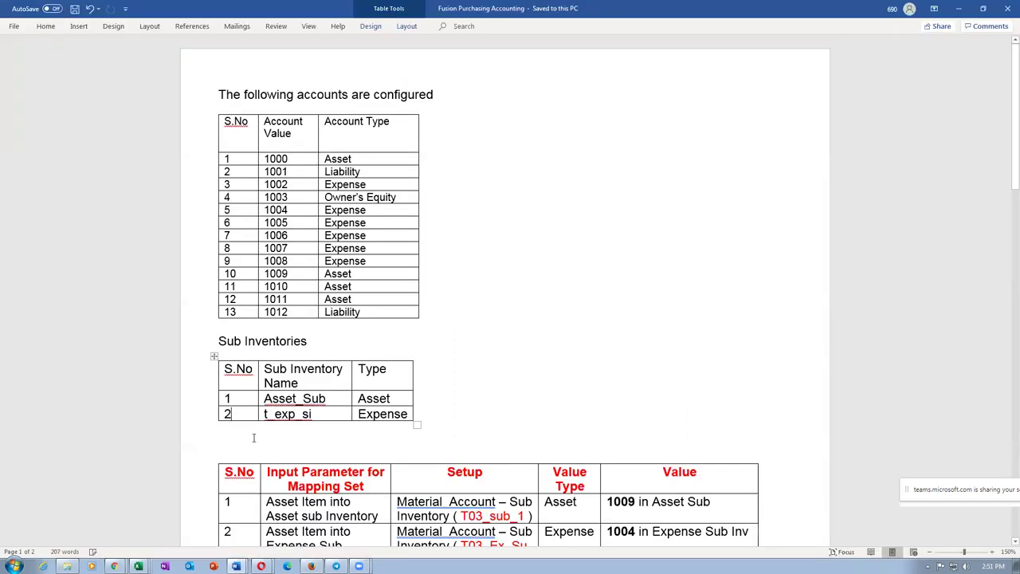
{"action": "key", "text": "Tab"}
{"action": "key", "text": "ctrl+v"}
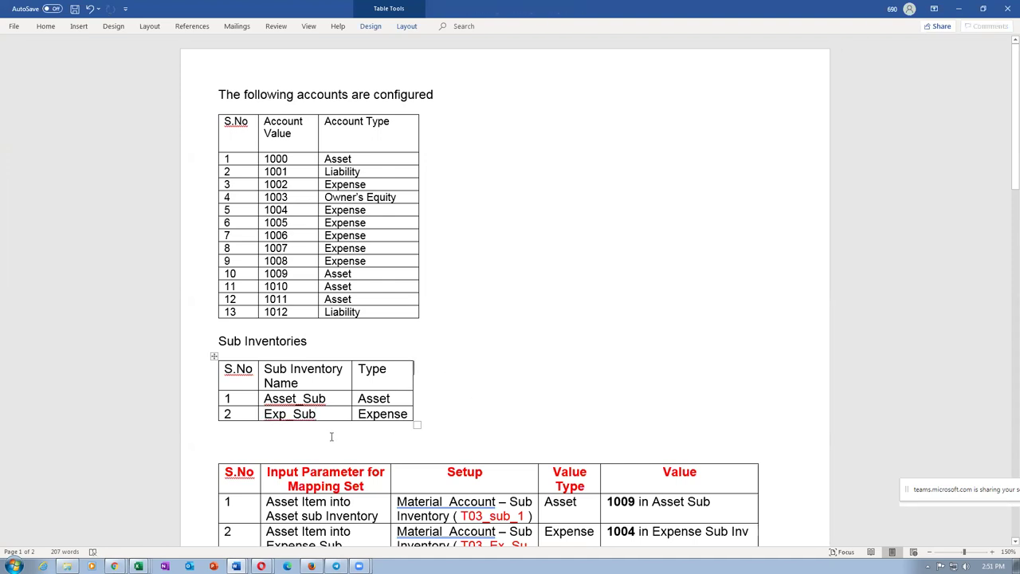
{"action": "key", "text": "alt+Tab"}
Step: Uncheck Asset subinventory for Exp_Sub and save it
{"action": "left_click", "coordinate": [731, 170]}
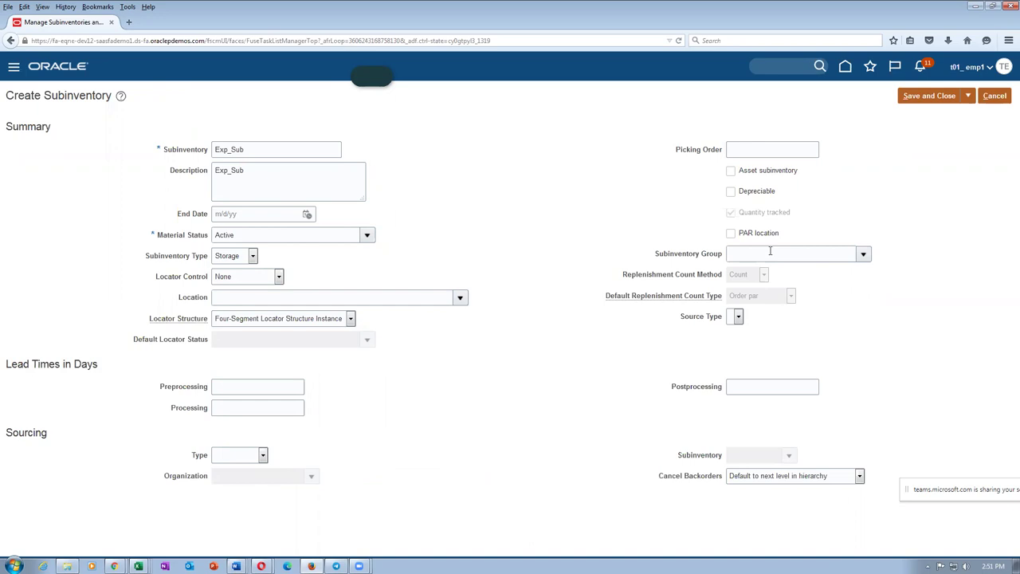
{"action": "left_click", "coordinate": [928, 97]}
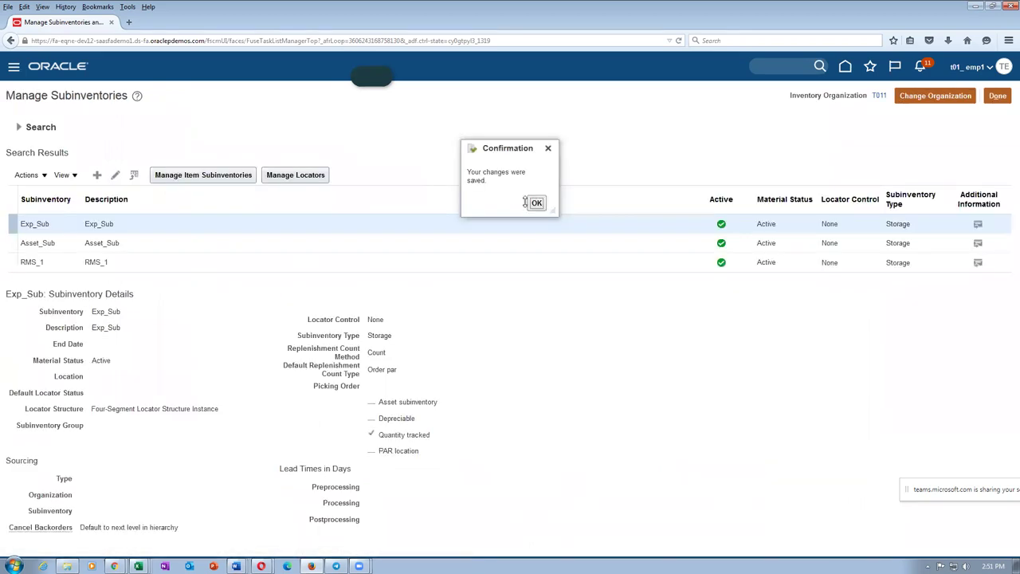
{"action": "left_click", "coordinate": [536, 202]}
{"action": "key", "text": "alt+Tab"}
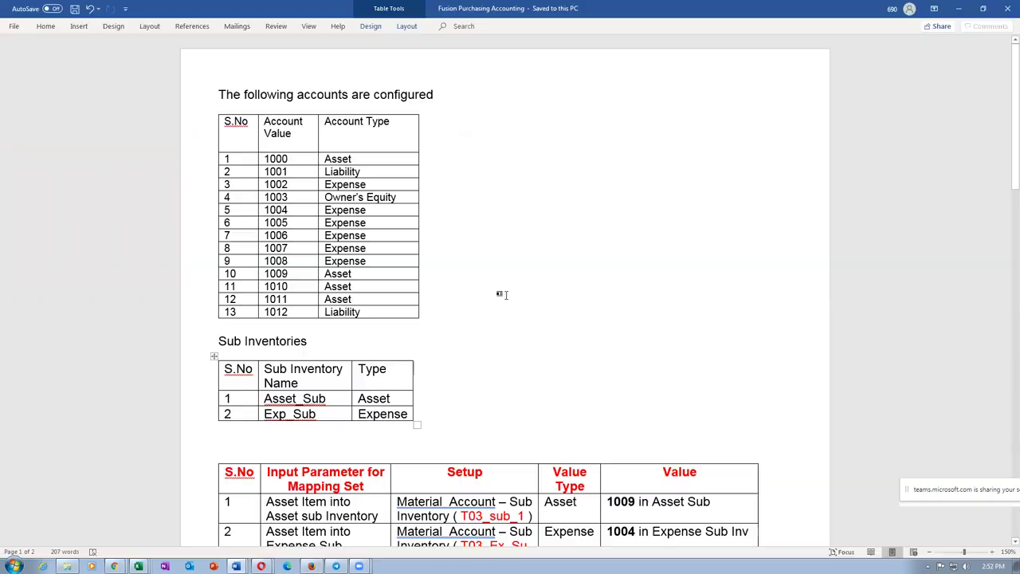
Step: Look over the Setup rows of the Word mapping table, then click Done on Manage Subinventories
{"action": "scroll", "coordinate": [511, 336], "scroll_direction": "down", "scroll_amount": 3}
{"action": "scroll", "coordinate": [391, 362], "scroll_direction": "down", "scroll_amount": 3}
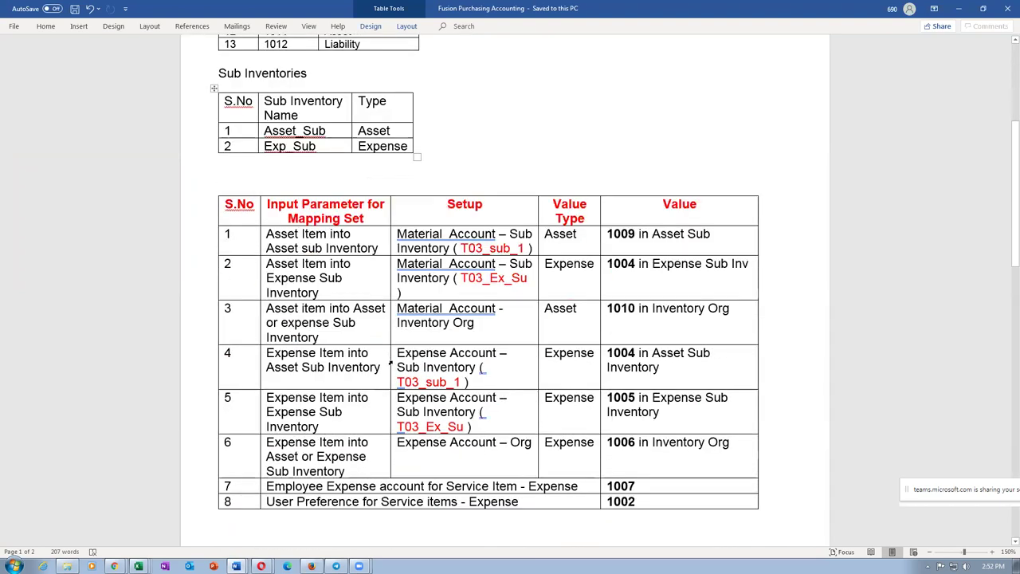
{"action": "left_click", "coordinate": [275, 233]}
{"action": "left_click_drag", "start_coordinate": [422, 239], "coordinate": [430, 247]}
{"action": "left_click", "coordinate": [444, 263]}
{"action": "scroll", "coordinate": [445, 263], "scroll_direction": "up", "scroll_amount": 6}
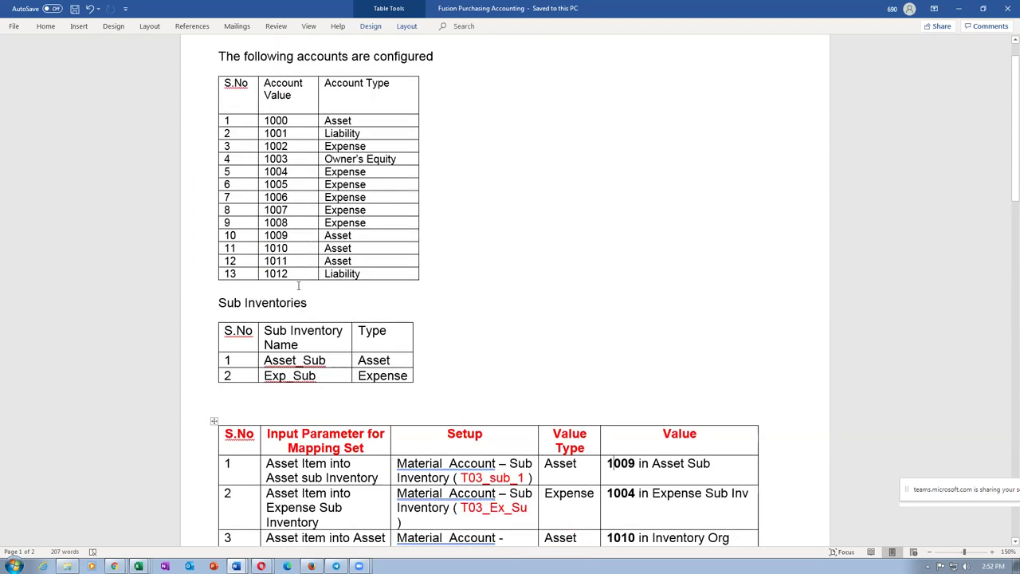
{"action": "key", "text": "alt+Tab"}
{"action": "left_click", "coordinate": [992, 95]}
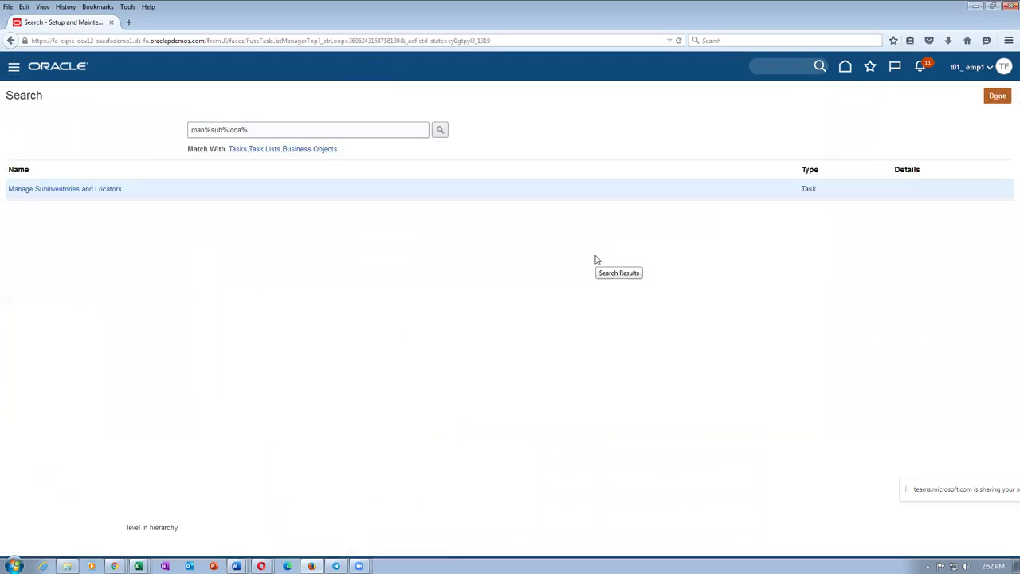
Step: Search tasks for man%cha%value%set%, open Manage Chart of Accounts Value Sets, and enter code t01
{"action": "left_click_drag", "start_coordinate": [282, 128], "coordinate": [71, 154]}
{"action": "left_click", "coordinate": [246, 126]}
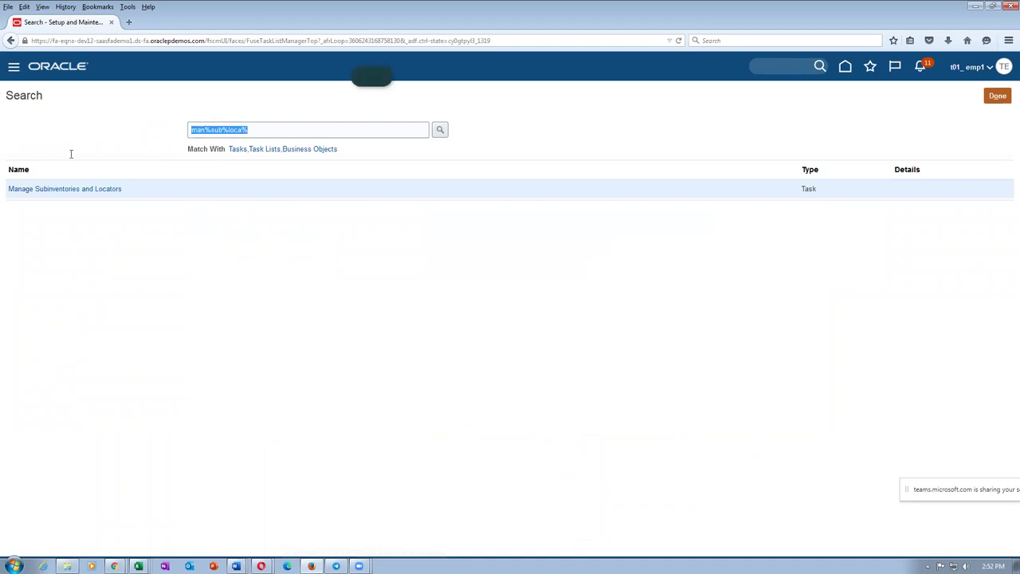
{"action": "type", "text": "man"}
{"action": "key", "text": "Return"}
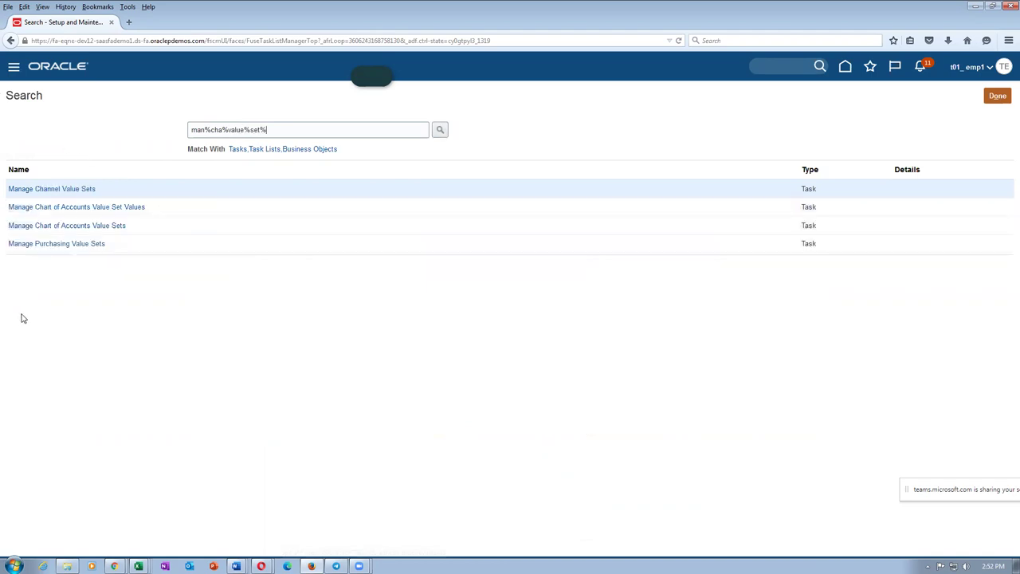
{"action": "left_click", "coordinate": [56, 227]}
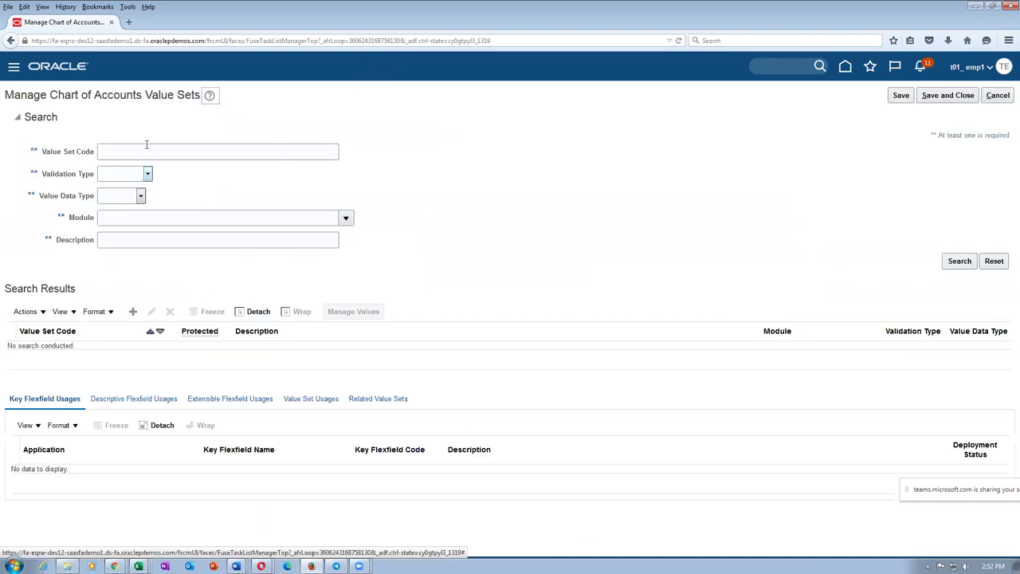
{"action": "left_click", "coordinate": [145, 148]}
{"action": "type", "text": "t01"}
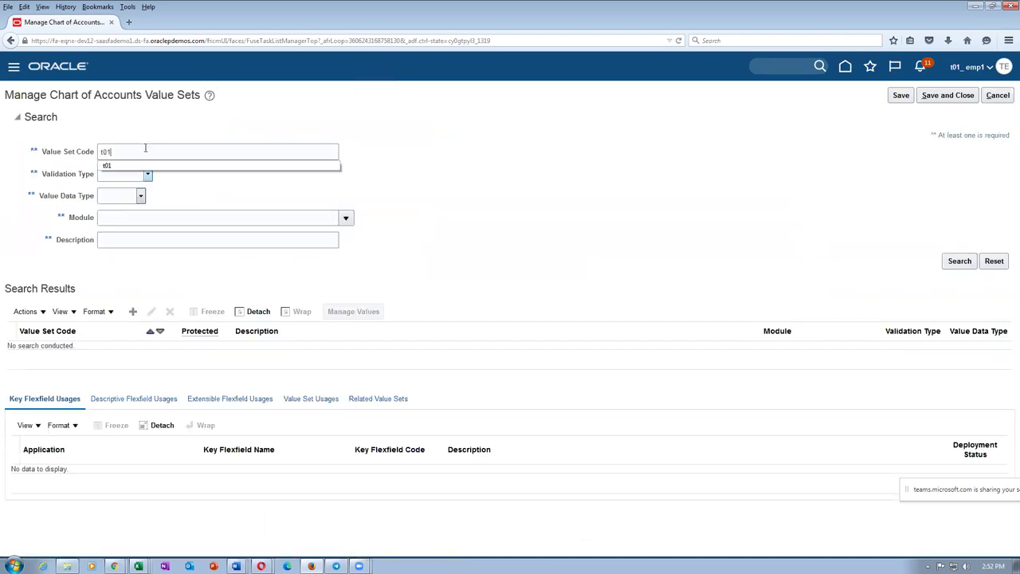
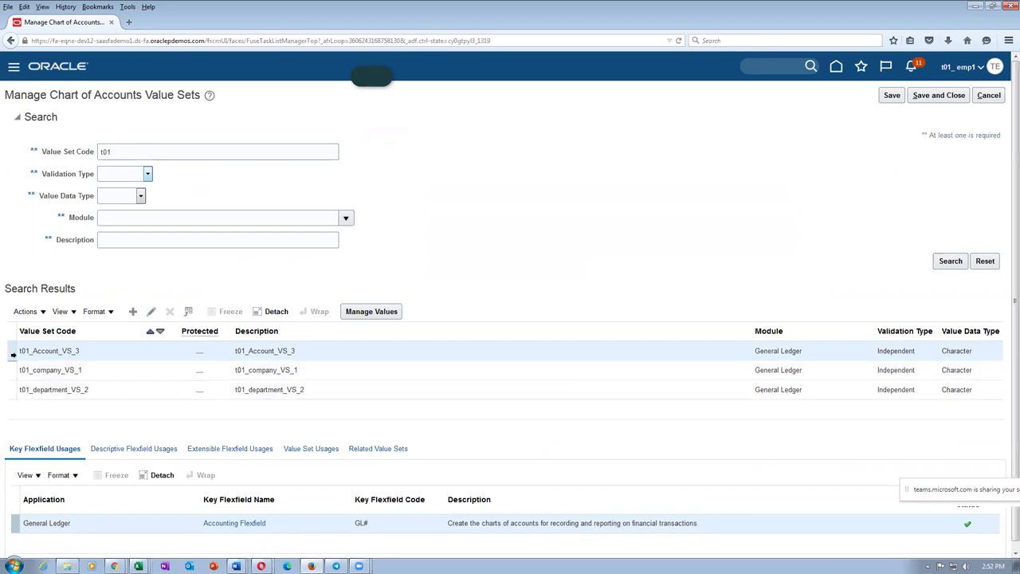
Step: List the t01_Account_VS_3 values (1000–1003) and insert a blank value row
{"action": "left_click", "coordinate": [390, 315]}
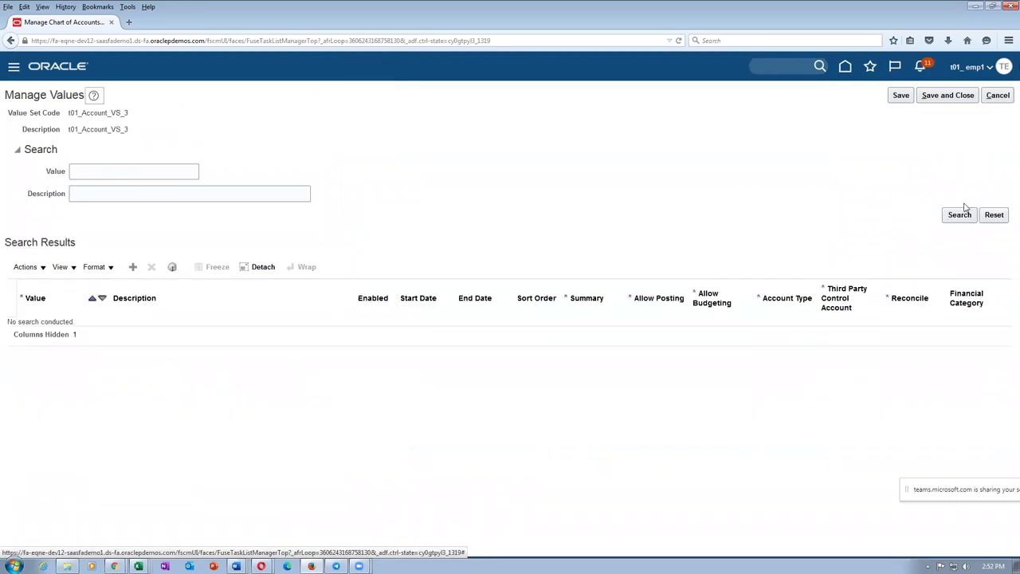
{"action": "left_click", "coordinate": [960, 214]}
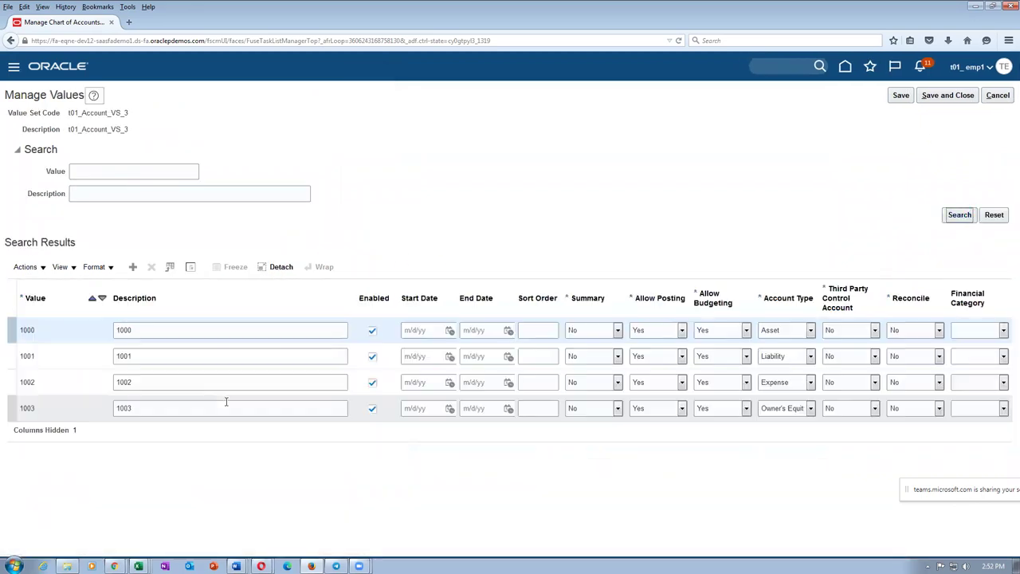
{"action": "left_click", "coordinate": [132, 266]}
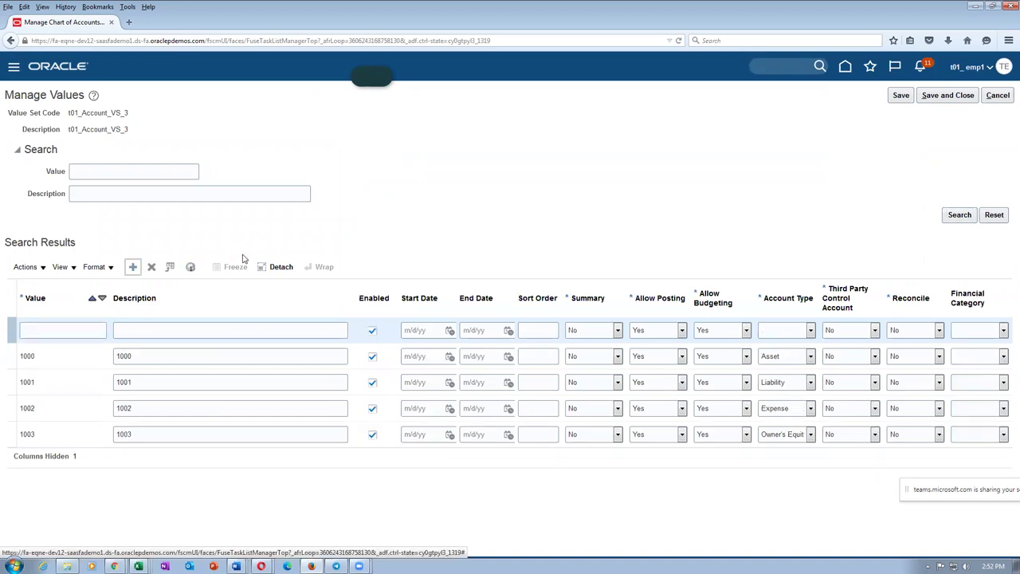
{"action": "key", "text": "alt+Tab"}
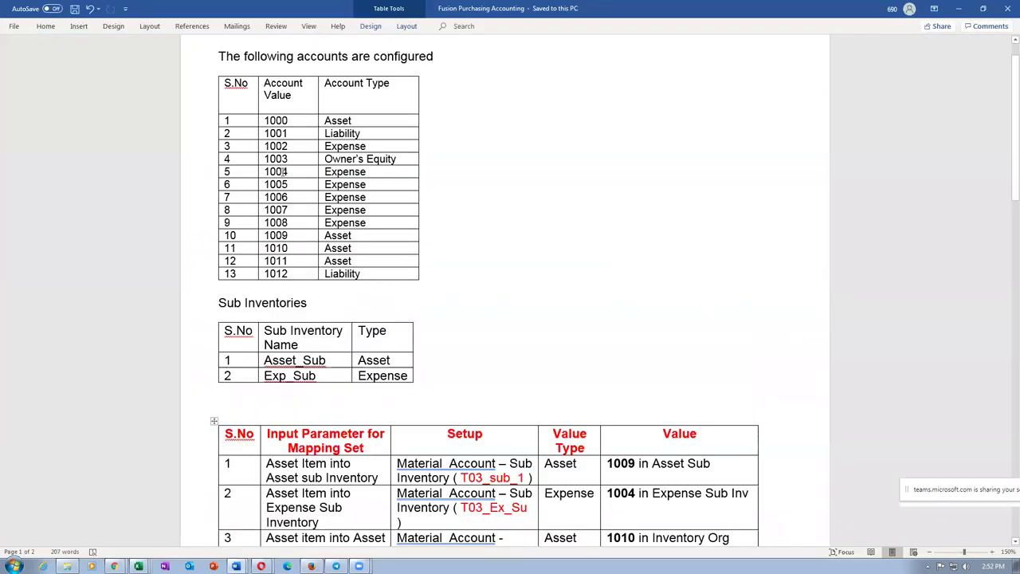
Step: Add account value 1004 with account type Expense
{"action": "left_click_drag", "start_coordinate": [384, 171], "coordinate": [383, 220]}
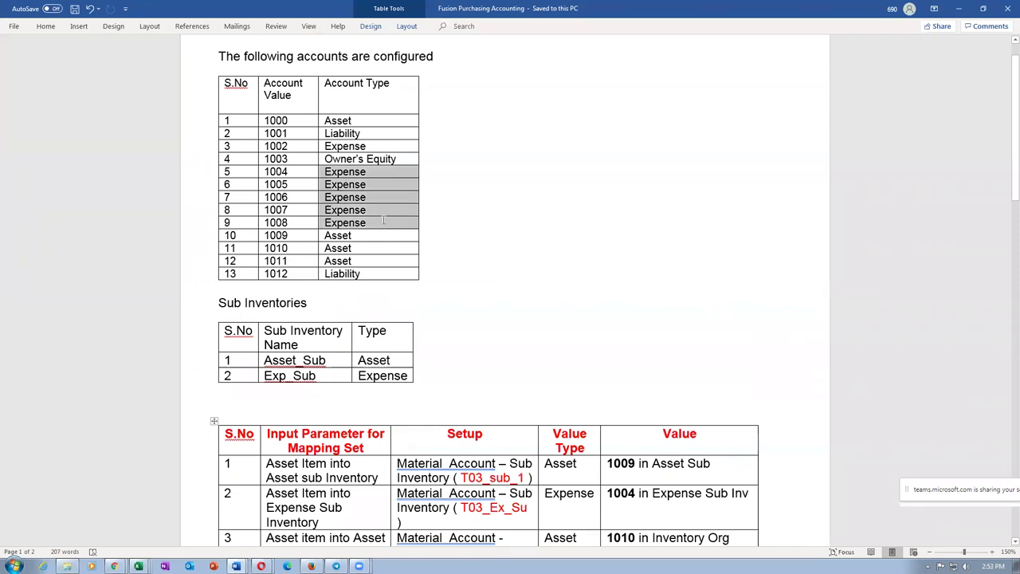
{"action": "key", "text": "alt+Tab"}
{"action": "left_click", "coordinate": [61, 327]}
{"action": "type", "text": "1004"}
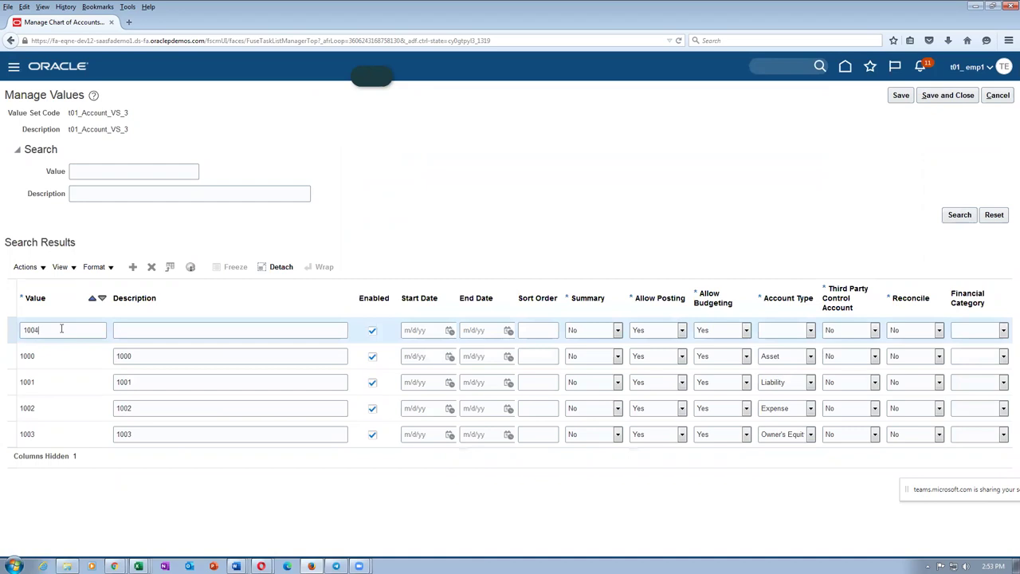
{"action": "left_click", "coordinate": [793, 331]}
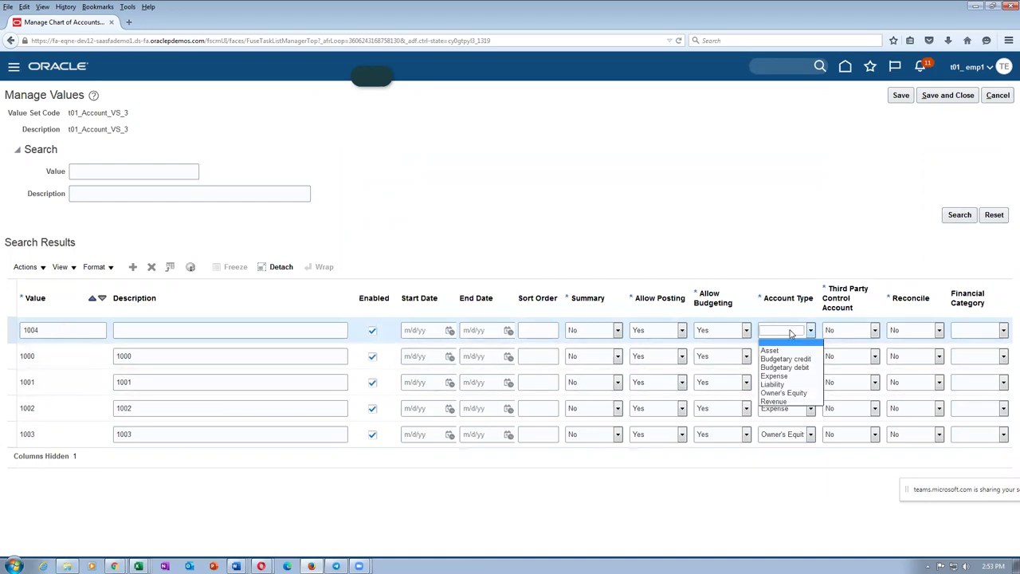
{"action": "left_click", "coordinate": [779, 377]}
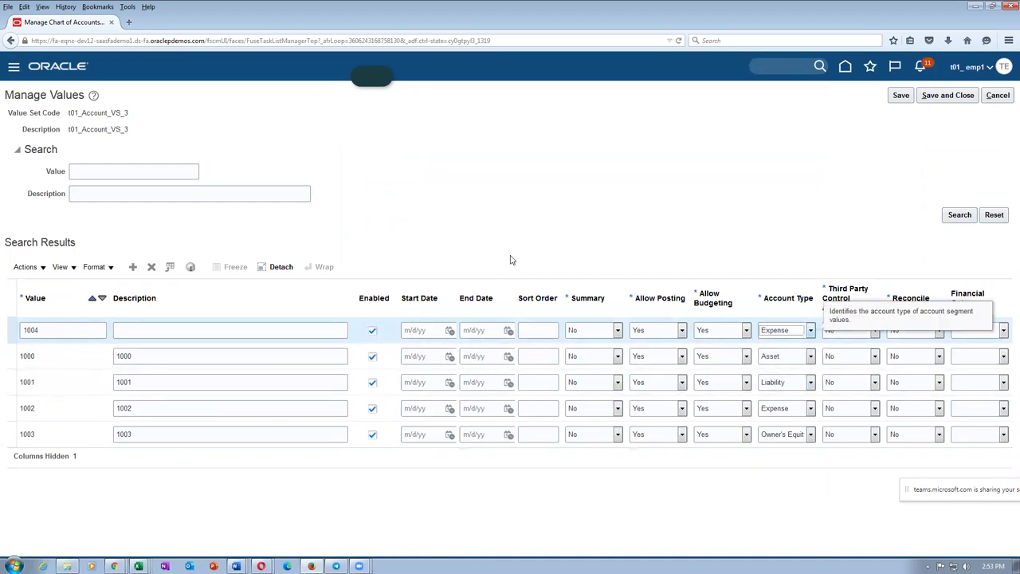
{"action": "key", "text": "shift+Tab"}
Step: Add account values 1005 and 1006, both with account type Expense
{"action": "left_click", "coordinate": [132, 267]}
{"action": "left_click", "coordinate": [72, 335]}
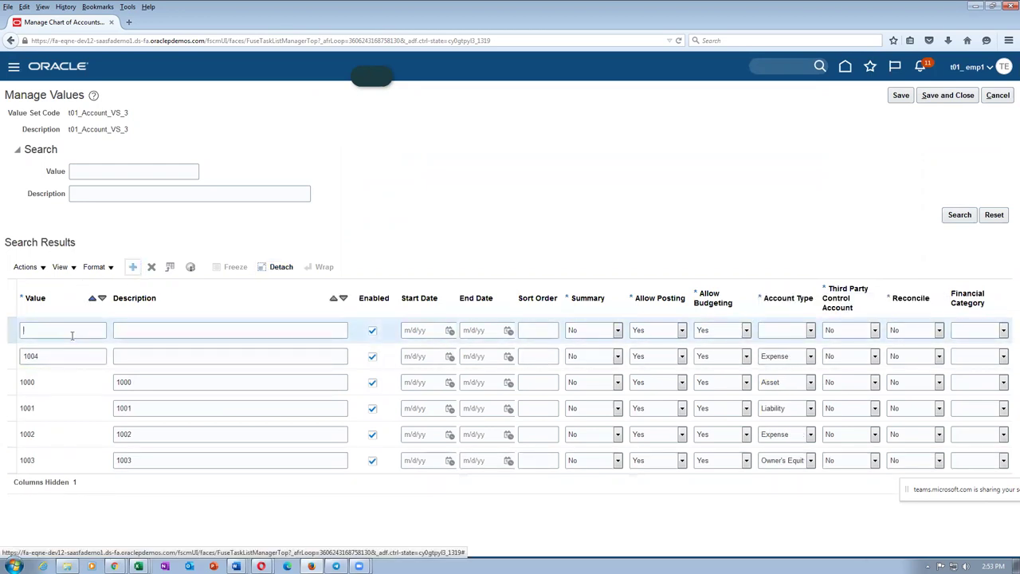
{"action": "type", "text": "1005"}
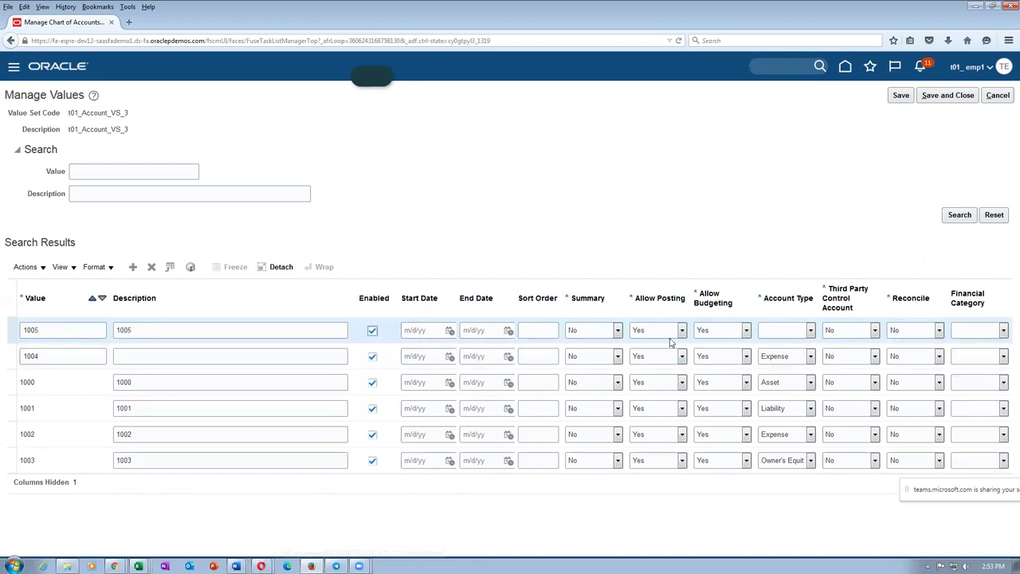
{"action": "left_click", "coordinate": [796, 330]}
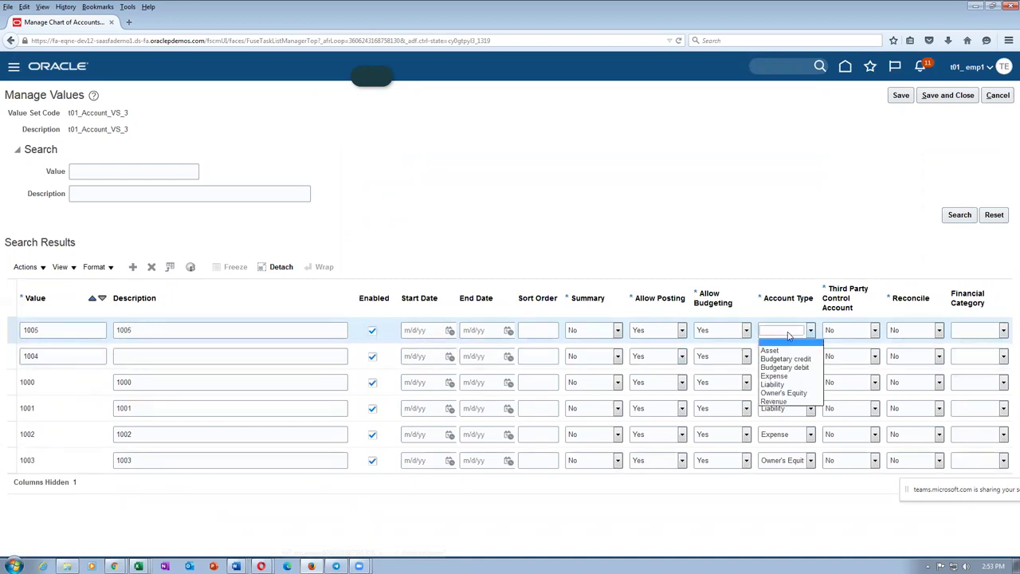
{"action": "left_click", "coordinate": [774, 376]}
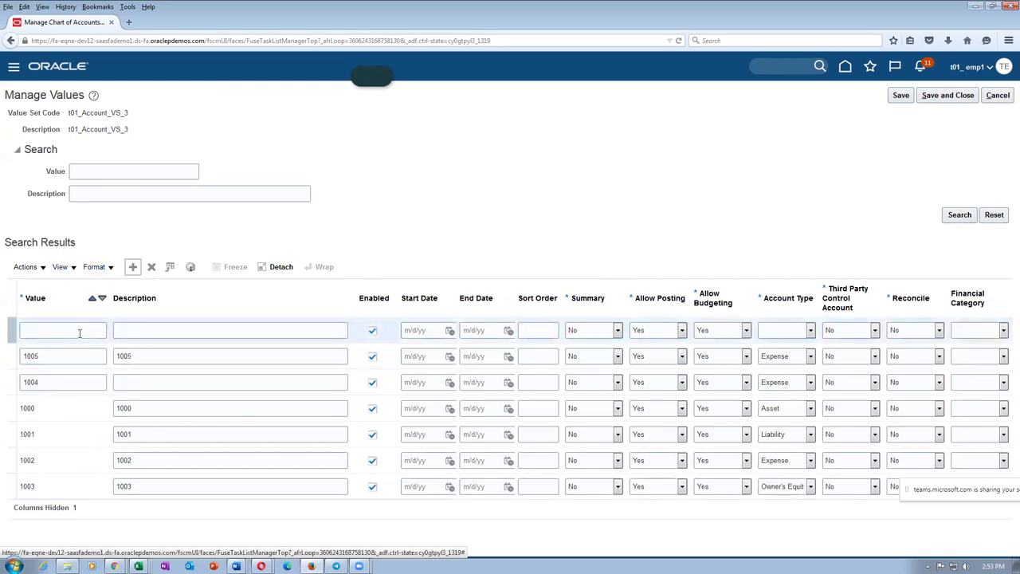
{"action": "type", "text": "1006"}
{"action": "key", "text": "Tab"}
{"action": "type", "text": "1"}
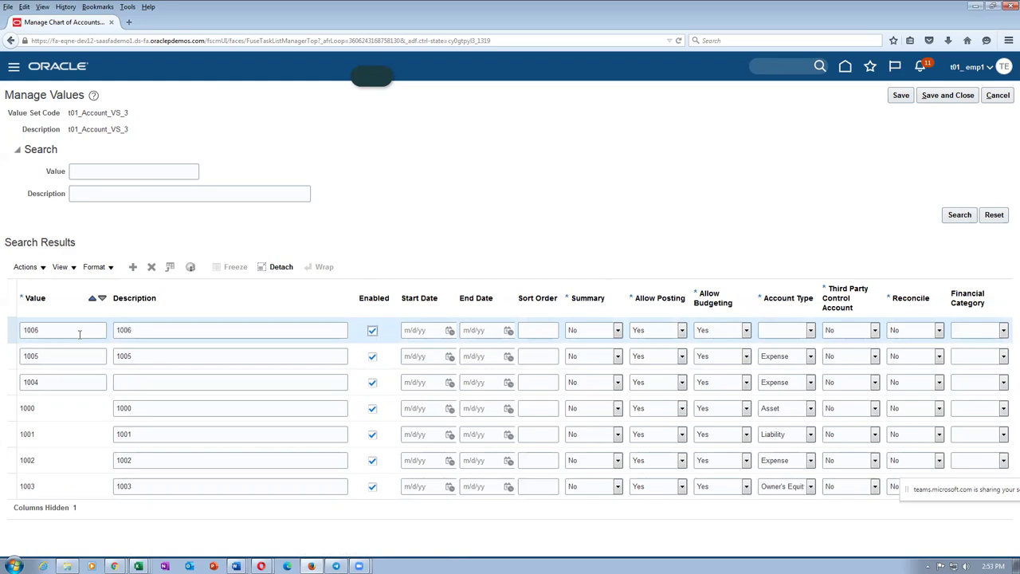
{"action": "left_click", "coordinate": [786, 330]}
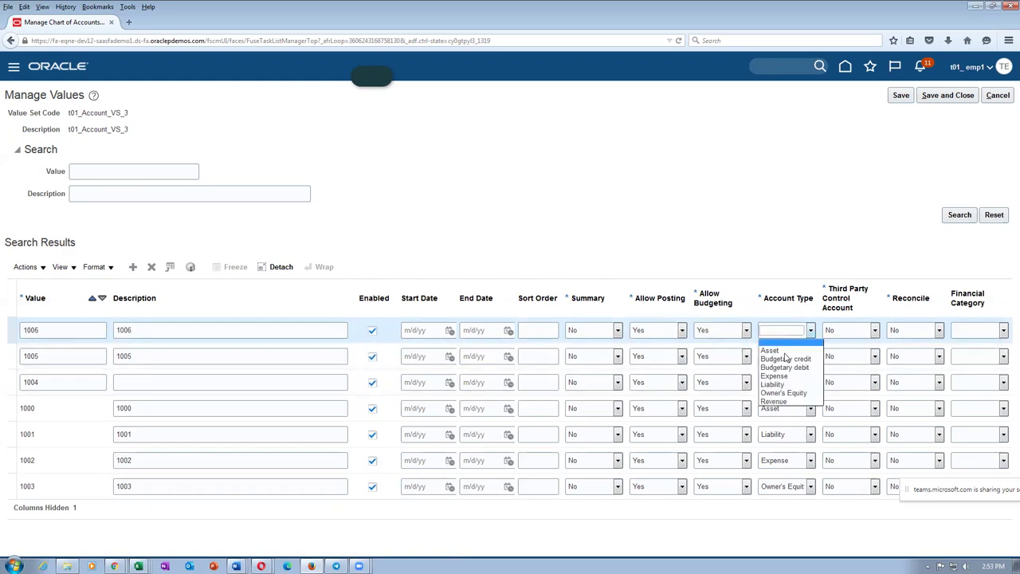
{"action": "left_click", "coordinate": [777, 376]}
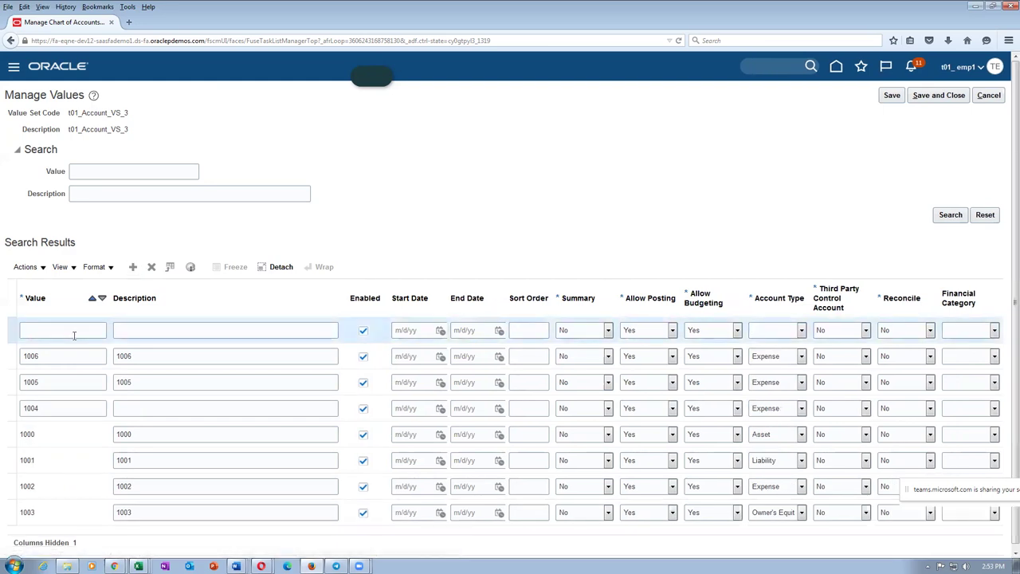
Step: Add account values 1007 and 1008 as Expense accounts
{"action": "type", "text": "7"}
{"action": "key", "text": "Tab"}
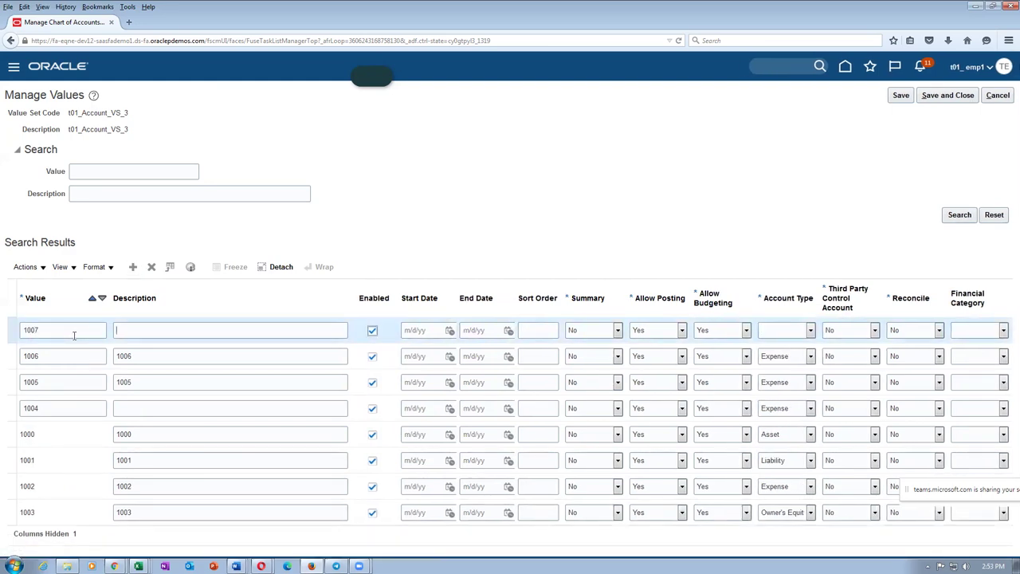
{"action": "type", "text": "1007"}
{"action": "left_click", "coordinate": [765, 330]}
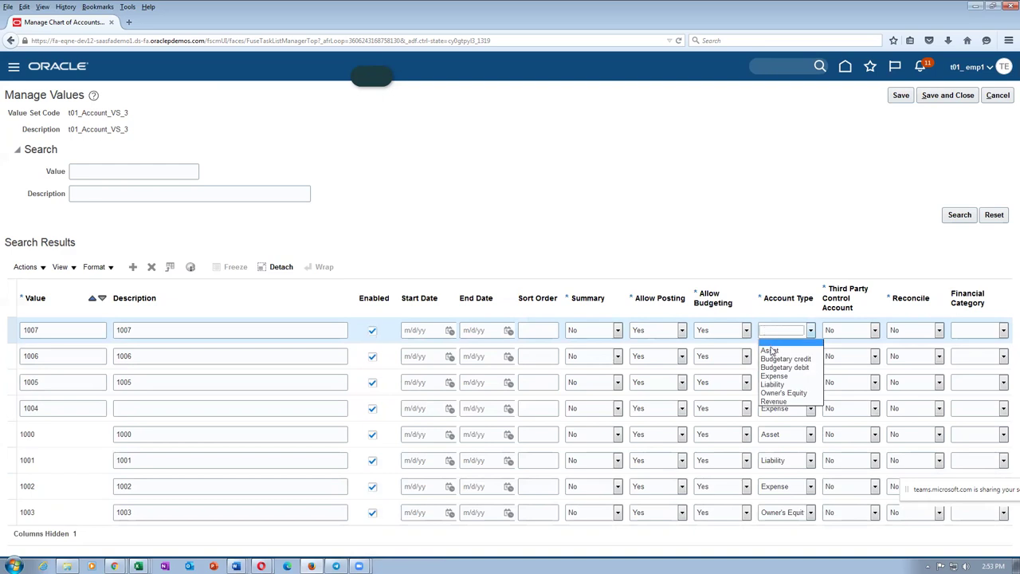
{"action": "left_click", "coordinate": [774, 377]}
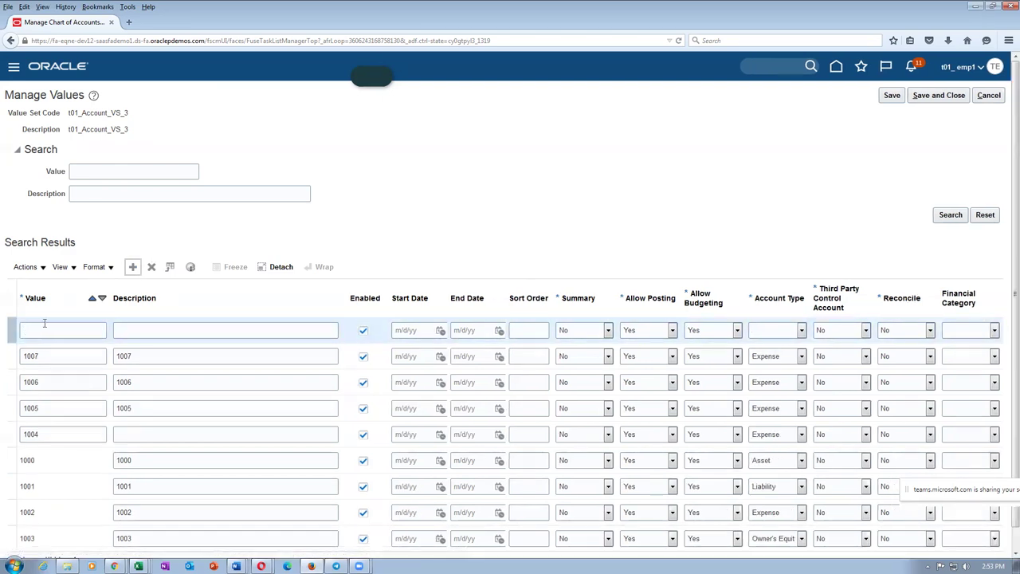
{"action": "left_click", "coordinate": [44, 322]}
{"action": "type", "text": "1008"}
{"action": "key", "text": "Tab"}
{"action": "left_click", "coordinate": [762, 330]}
{"action": "left_click", "coordinate": [766, 376]}
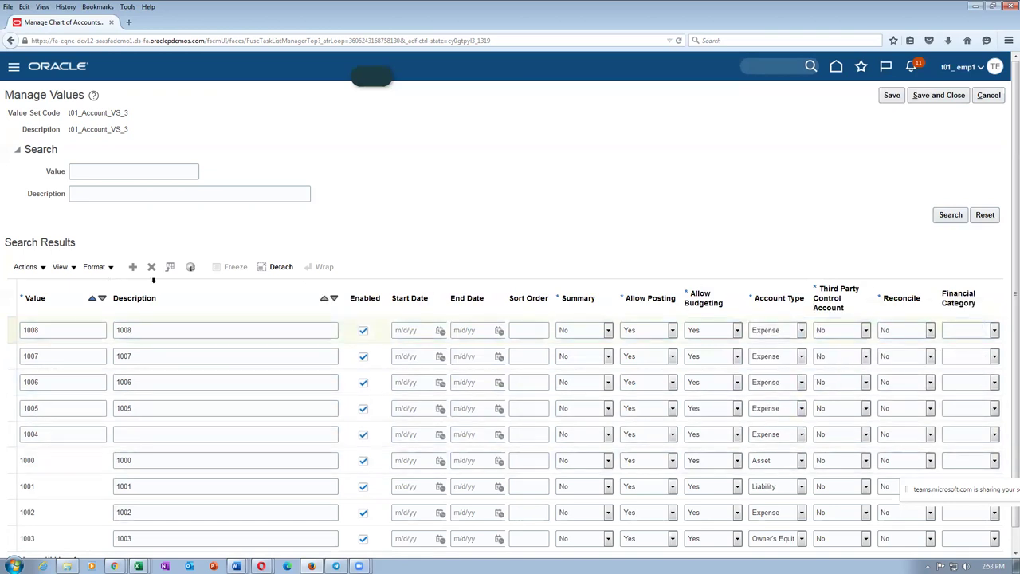
{"action": "key", "text": "alt+Tab"}
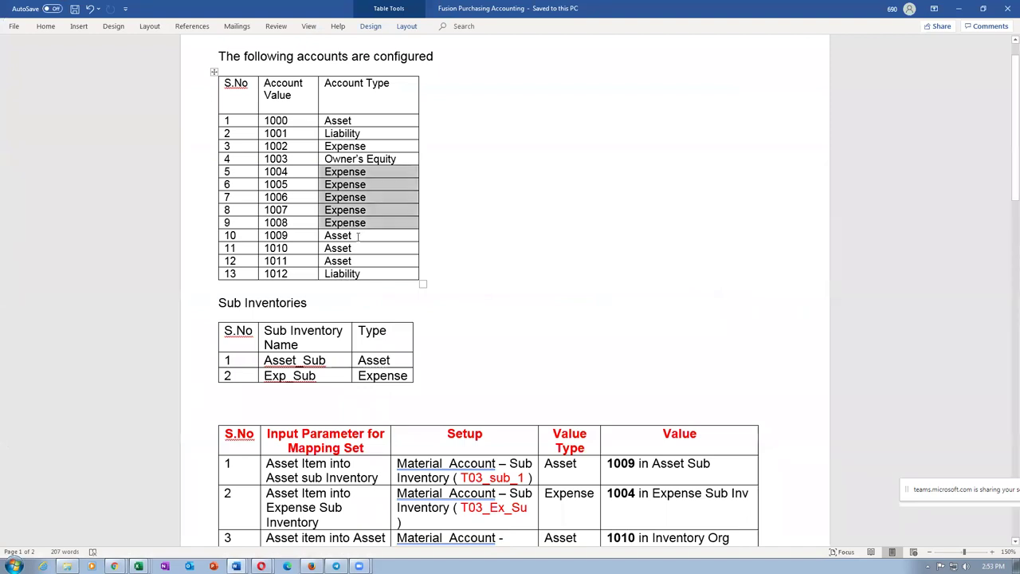
Step: Add account value 1009 with account type Asset
{"action": "left_click_drag", "start_coordinate": [358, 236], "coordinate": [359, 257]}
{"action": "key", "text": "alt+Tab"}
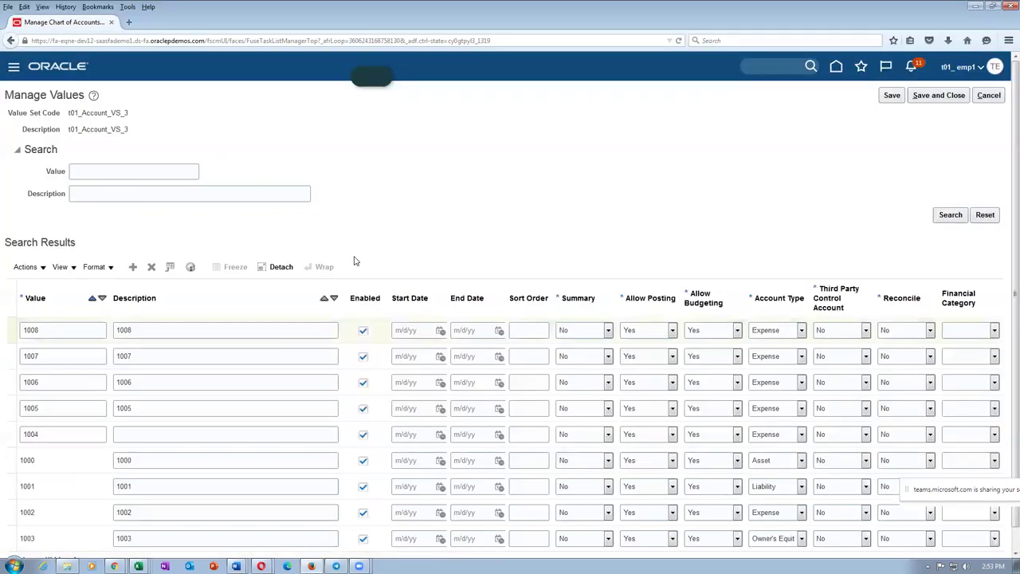
{"action": "left_click", "coordinate": [133, 267]}
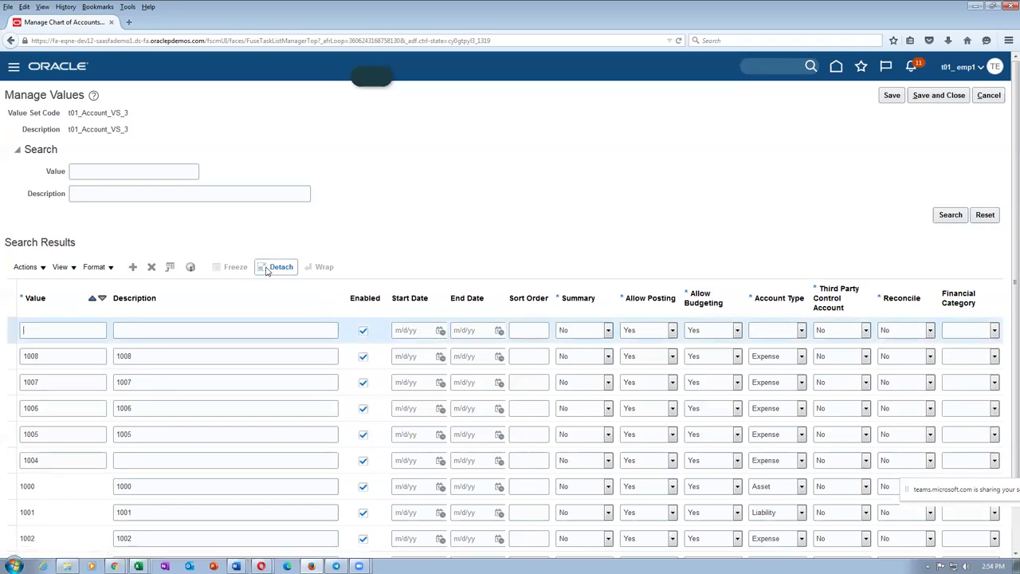
{"action": "left_click", "coordinate": [71, 332]}
{"action": "type", "text": "1009"}
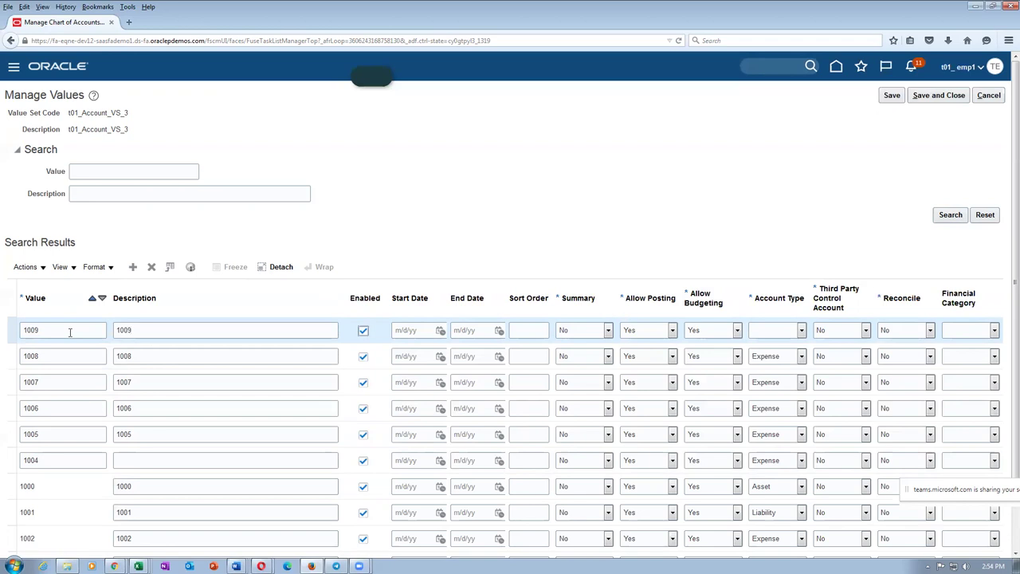
{"action": "left_click", "coordinate": [781, 332]}
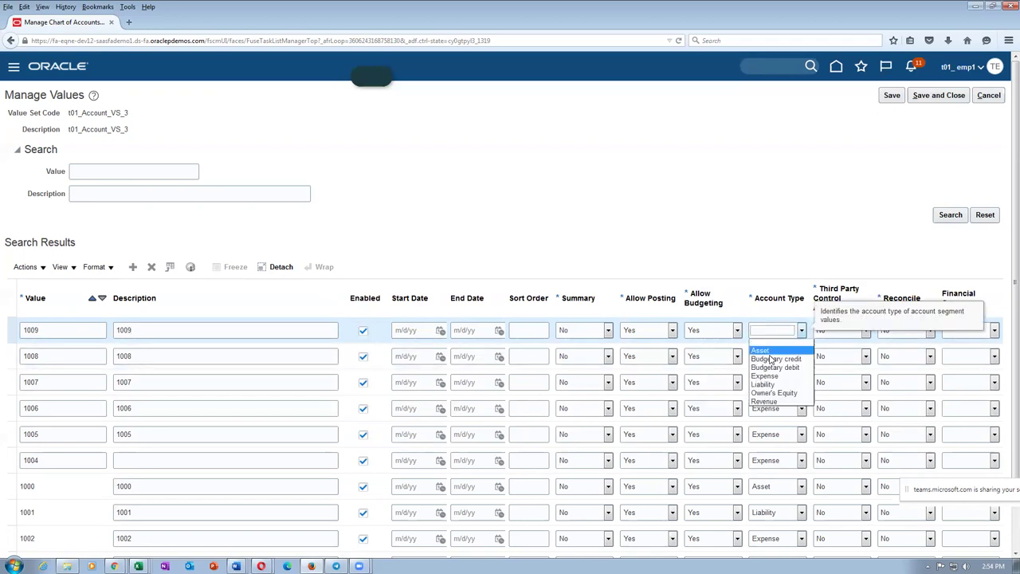
{"action": "left_click", "coordinate": [761, 351]}
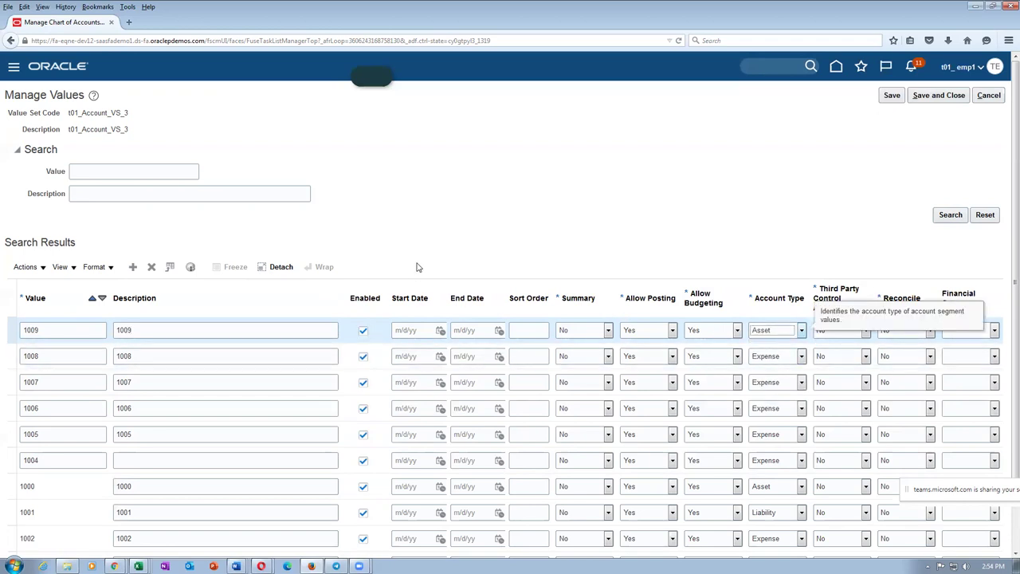
Step: Add account values 1010 and 1011, both as Asset accounts
{"action": "left_click", "coordinate": [133, 268]}
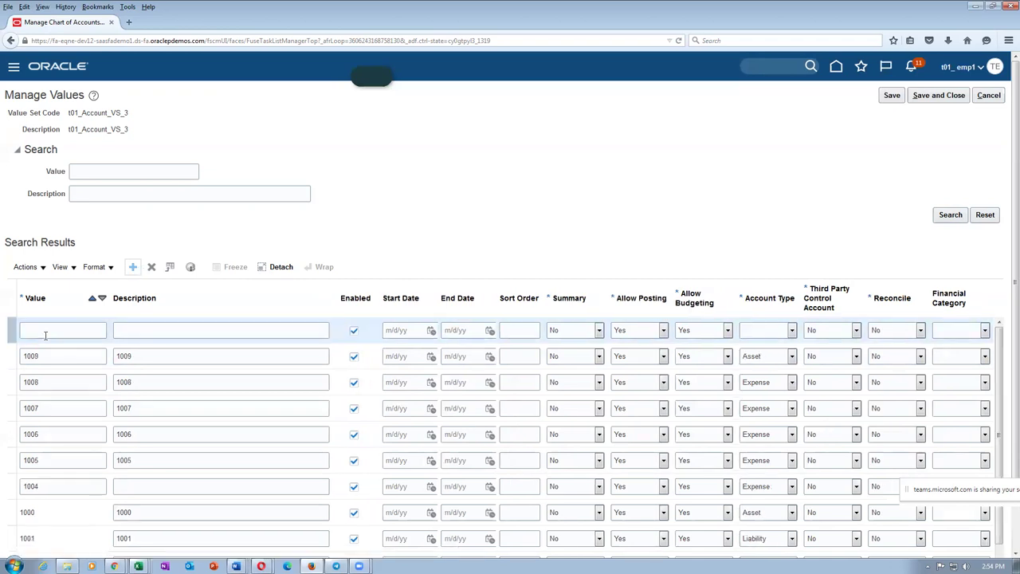
{"action": "left_click", "coordinate": [51, 329]}
{"action": "type", "text": "1010"}
{"action": "key", "text": "Tab"}
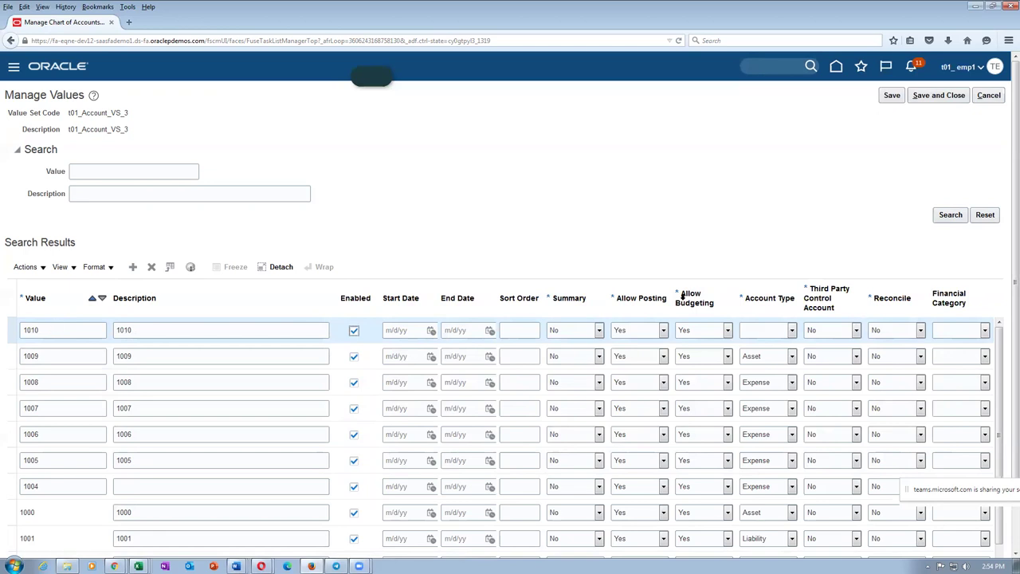
{"action": "left_click", "coordinate": [761, 330]}
{"action": "left_click", "coordinate": [762, 356]}
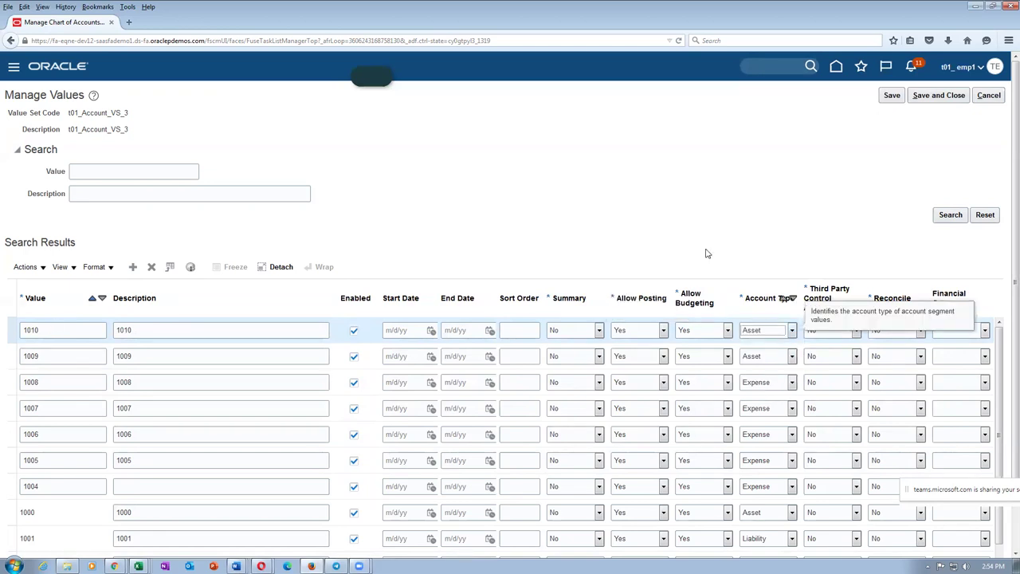
{"action": "left_click", "coordinate": [134, 268]}
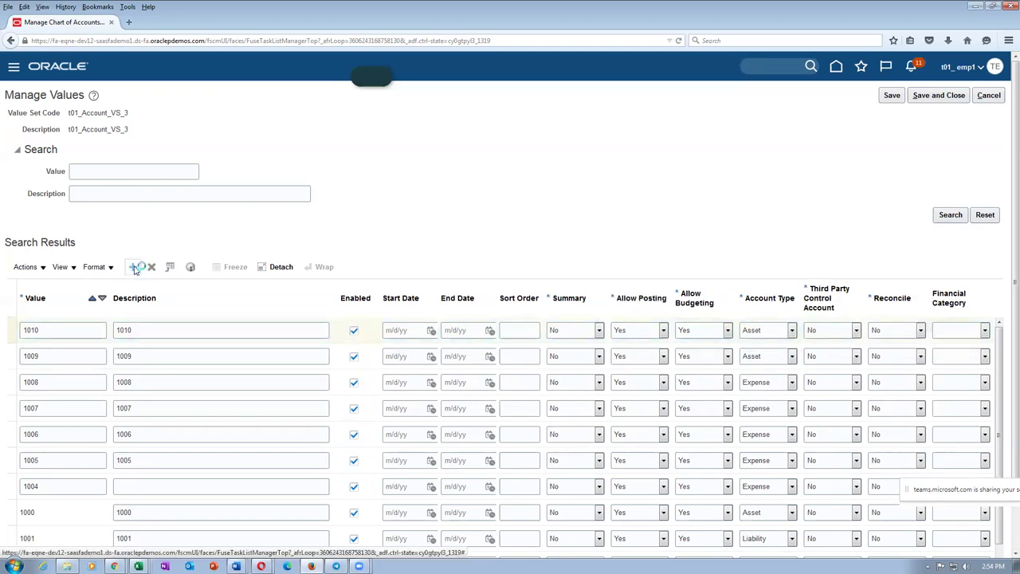
{"action": "left_click", "coordinate": [74, 335]}
{"action": "type", "text": "10"}
{"action": "type", "text": "101"}
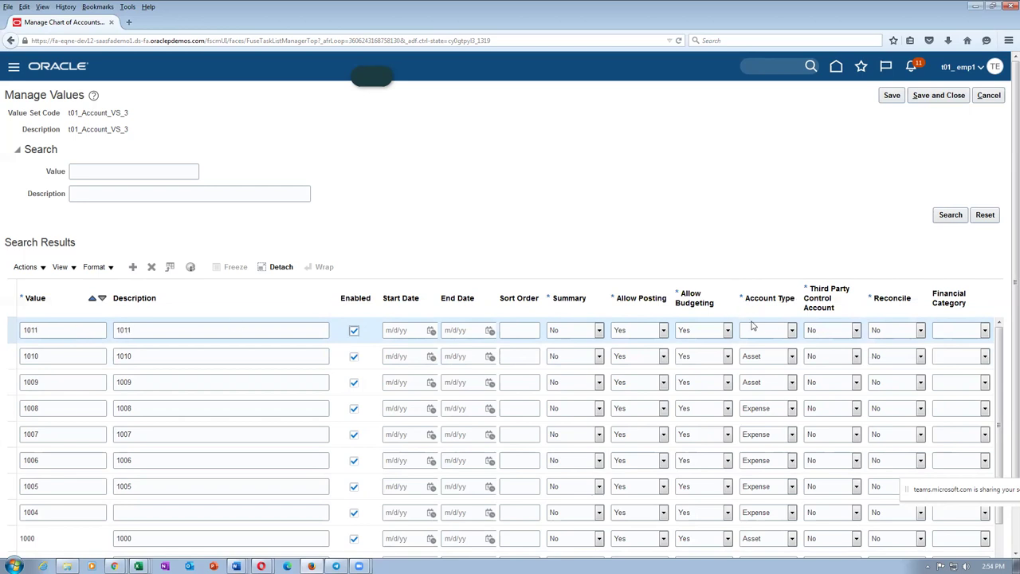
{"action": "left_click", "coordinate": [753, 329]}
{"action": "left_click", "coordinate": [761, 354]}
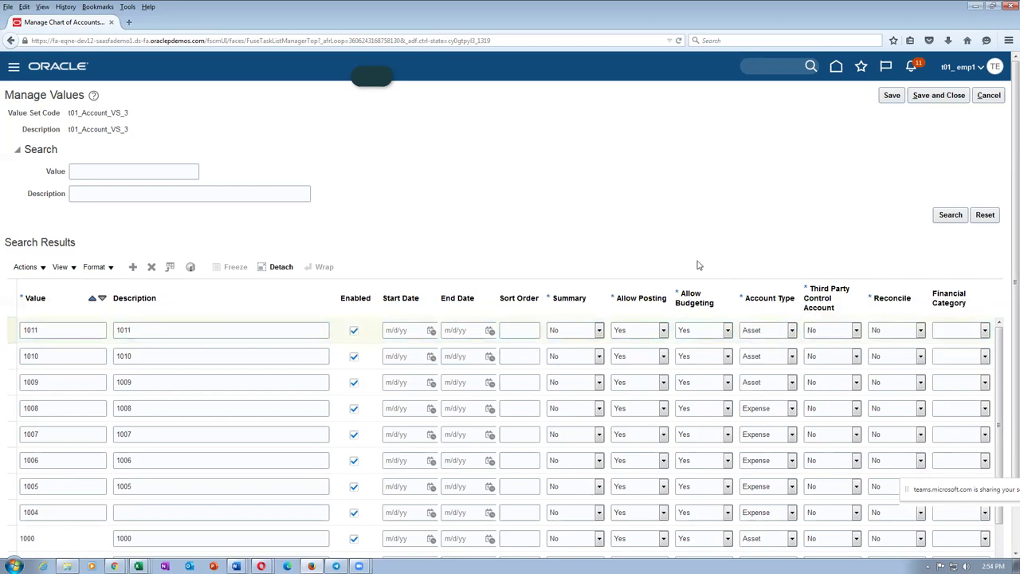
Step: Check account 1012 in the reference notes and start another value row
{"action": "key", "text": "alt+Tab"}
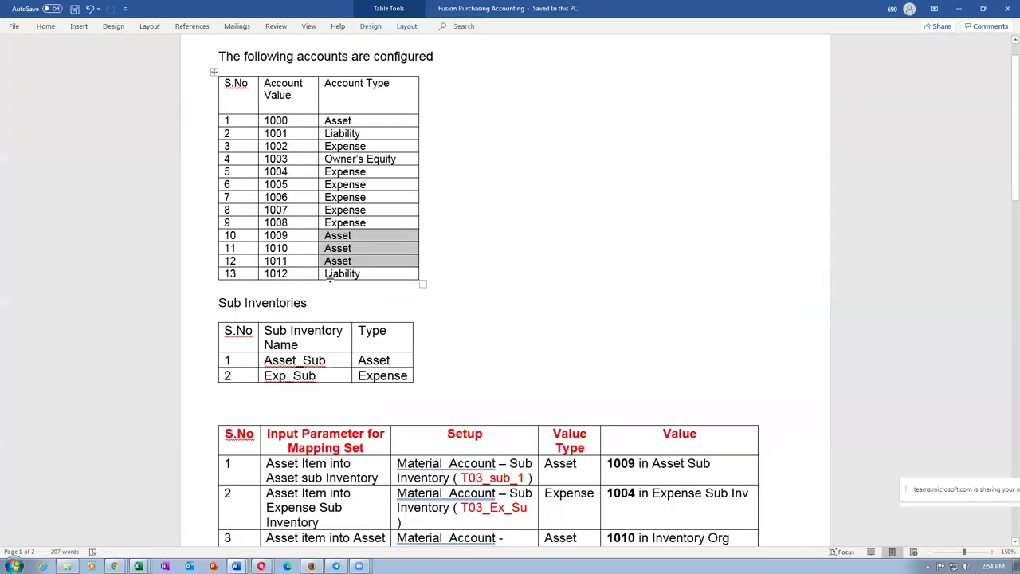
{"action": "left_click", "coordinate": [354, 284]}
{"action": "key", "text": "alt+Tab"}
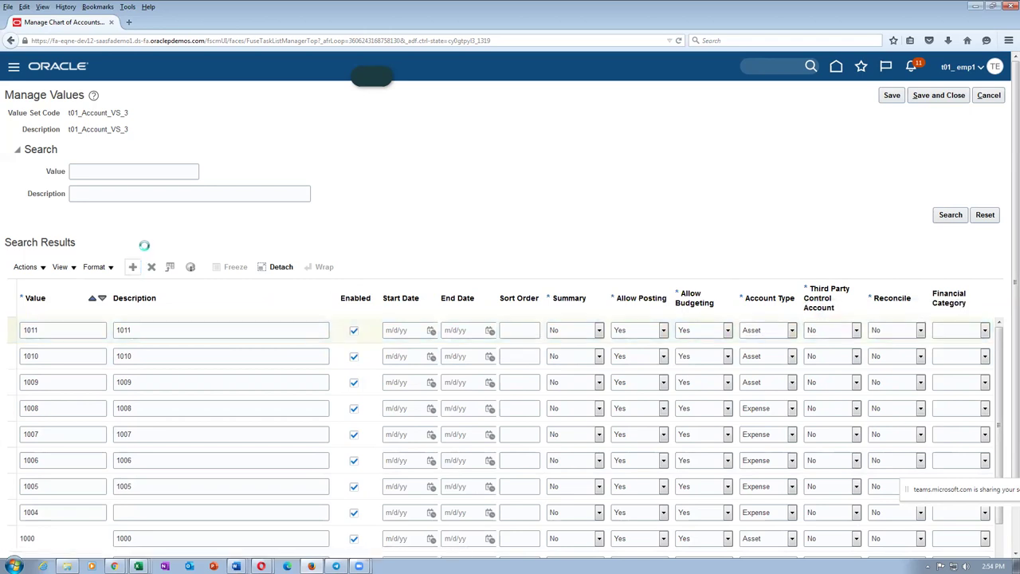
{"action": "left_click", "coordinate": [48, 334]}
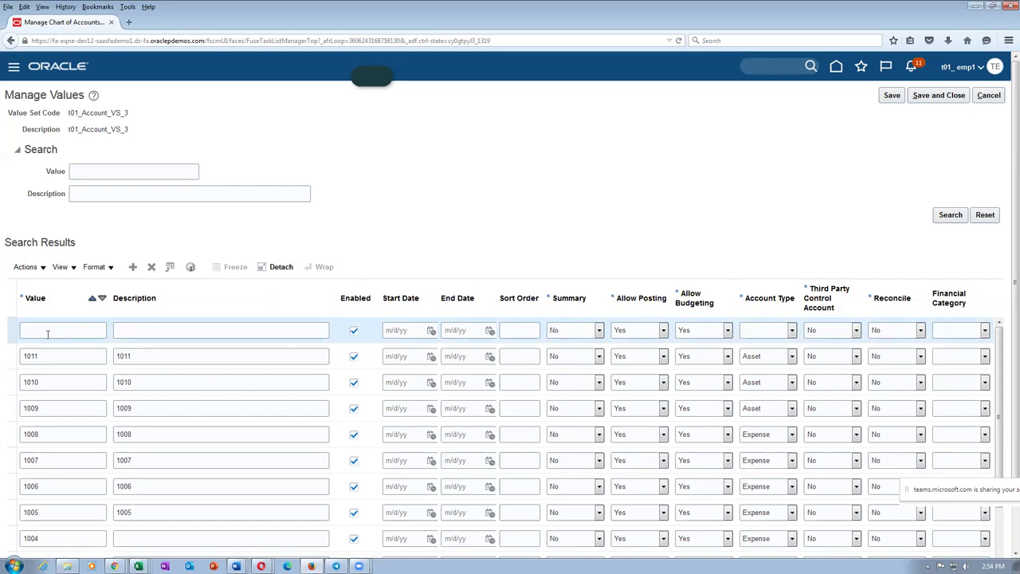
Step: Enter account 1012 with description 1012 as a Liability account
{"action": "type", "text": "1012"}
{"action": "key", "text": "Tab"}
{"action": "type", "text": "1012"}
{"action": "left_click", "coordinate": [778, 330]}
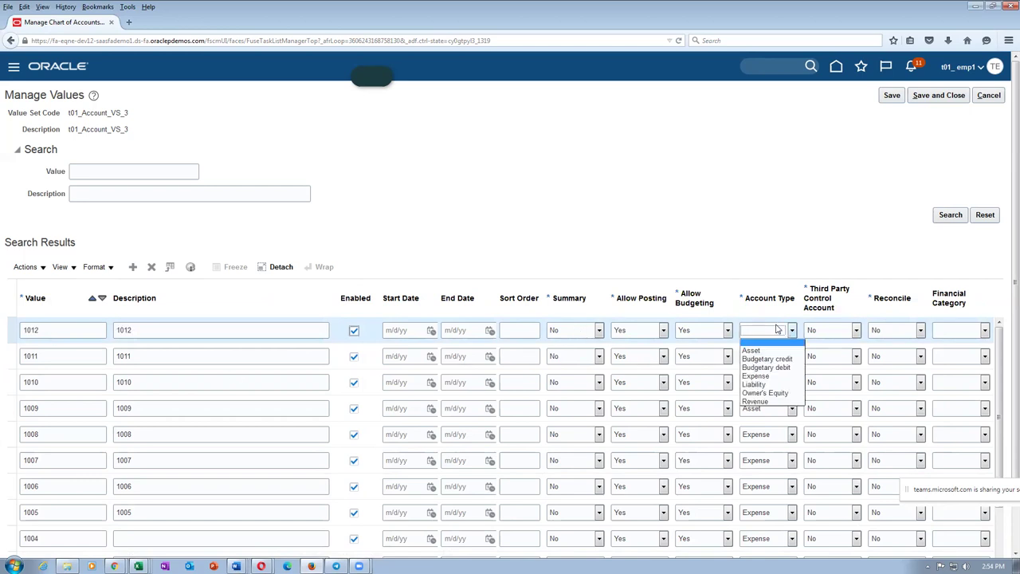
{"action": "left_click", "coordinate": [770, 385]}
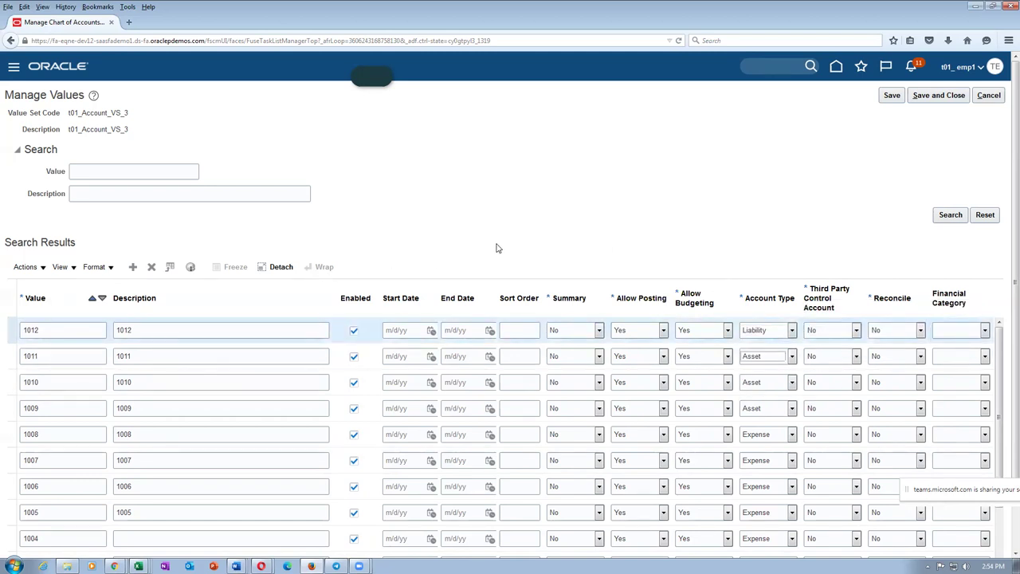
Step: Save and close the account values and the value sets pages
{"action": "left_click", "coordinate": [940, 96]}
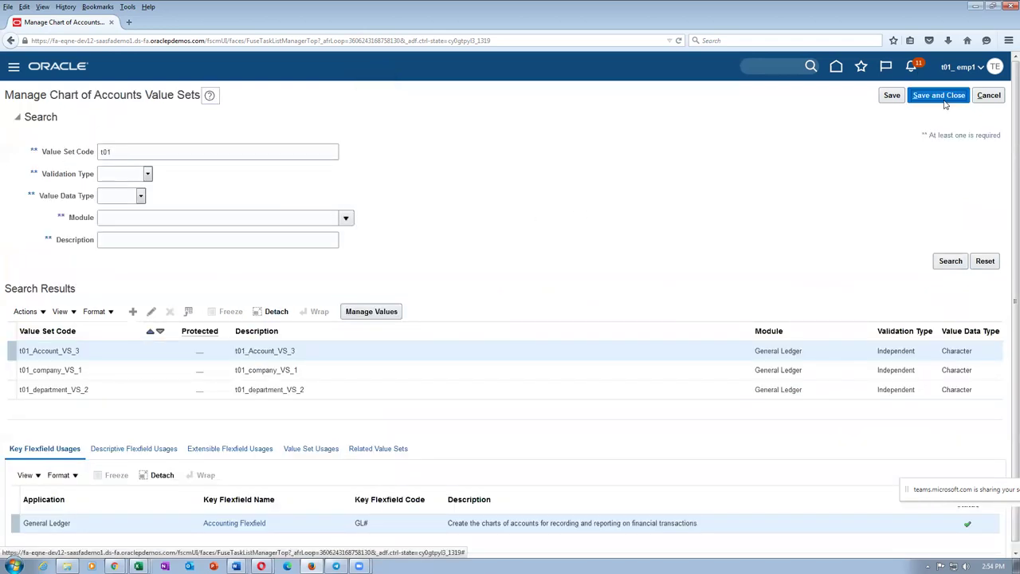
{"action": "left_click", "coordinate": [938, 95]}
{"action": "key", "text": "alt+Tab"}
Step: Read mapping row 1's setup text and target account in Word, then close Oracle's task search results
{"action": "scroll", "coordinate": [484, 443], "scroll_direction": "down", "scroll_amount": 4}
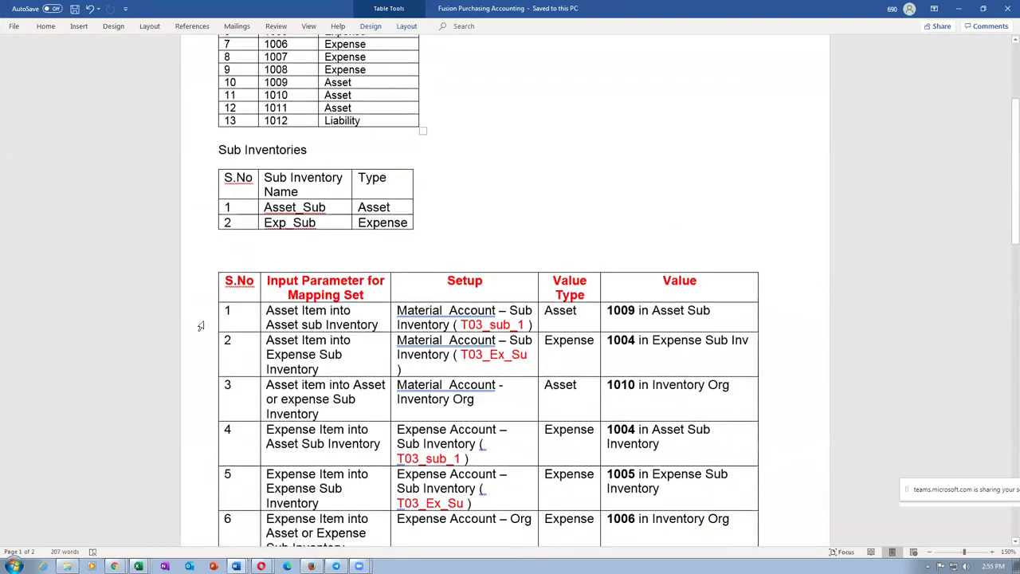
{"action": "left_click", "coordinate": [254, 310]}
{"action": "triple_click", "coordinate": [415, 325]}
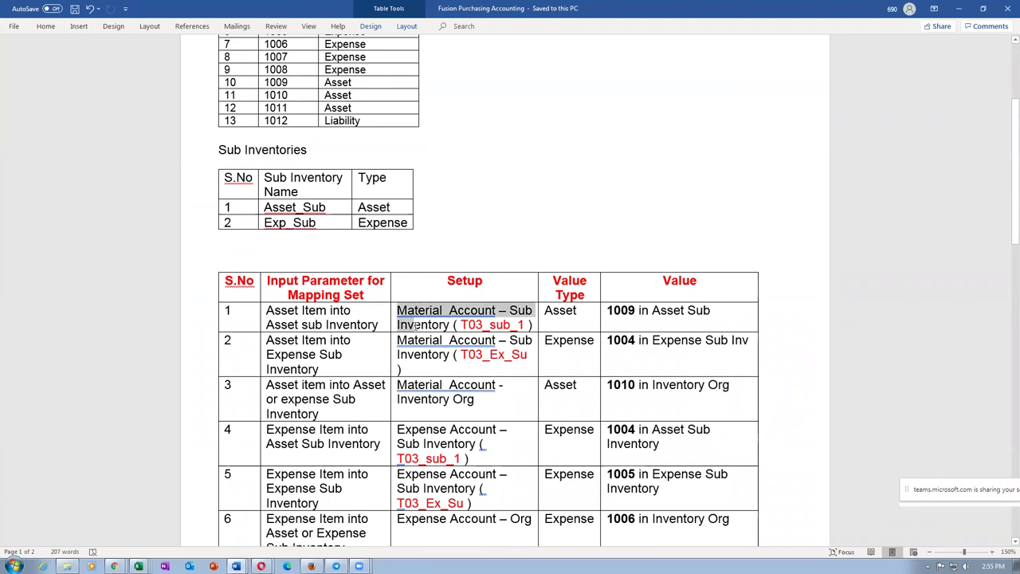
{"action": "left_click", "coordinate": [620, 334]}
{"action": "key", "text": "alt+Tab"}
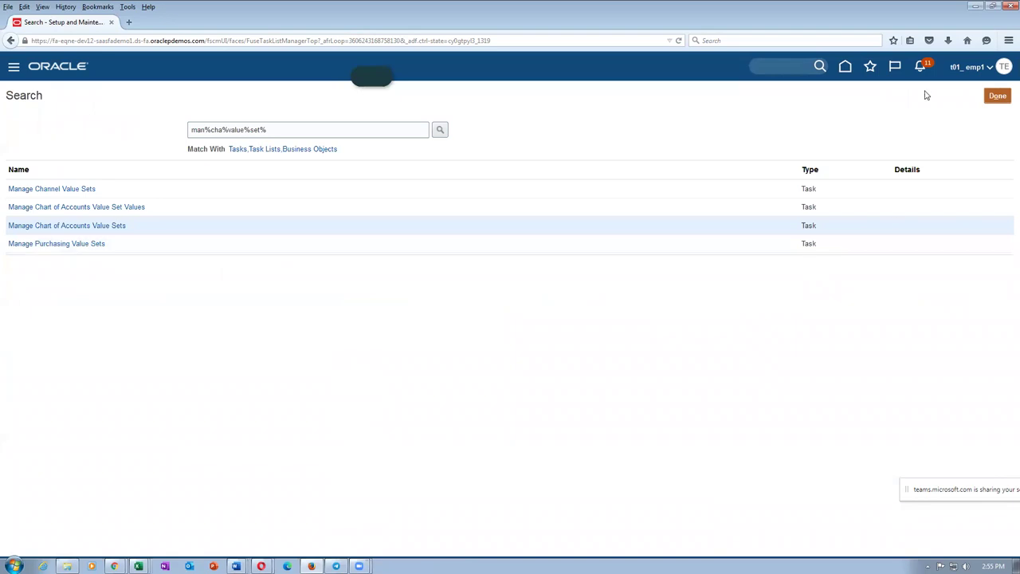
{"action": "left_click", "coordinate": [997, 96]}
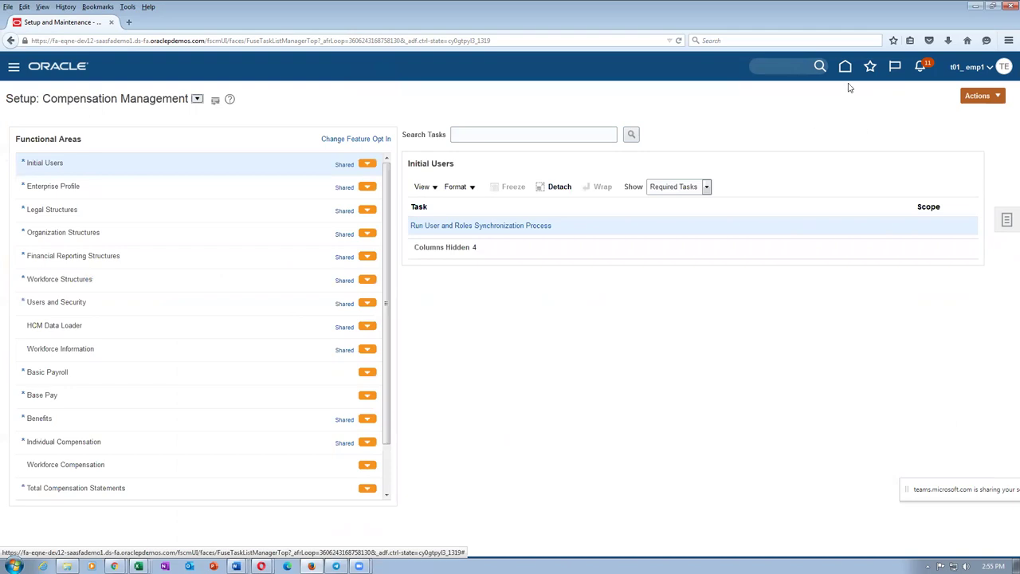
Step: Switch to Manufacturing and Supply Chain Materials Management and find the Manage Mapping Sets task via man%map%set%
{"action": "left_click", "coordinate": [197, 100]}
{"action": "left_click", "coordinate": [221, 247]}
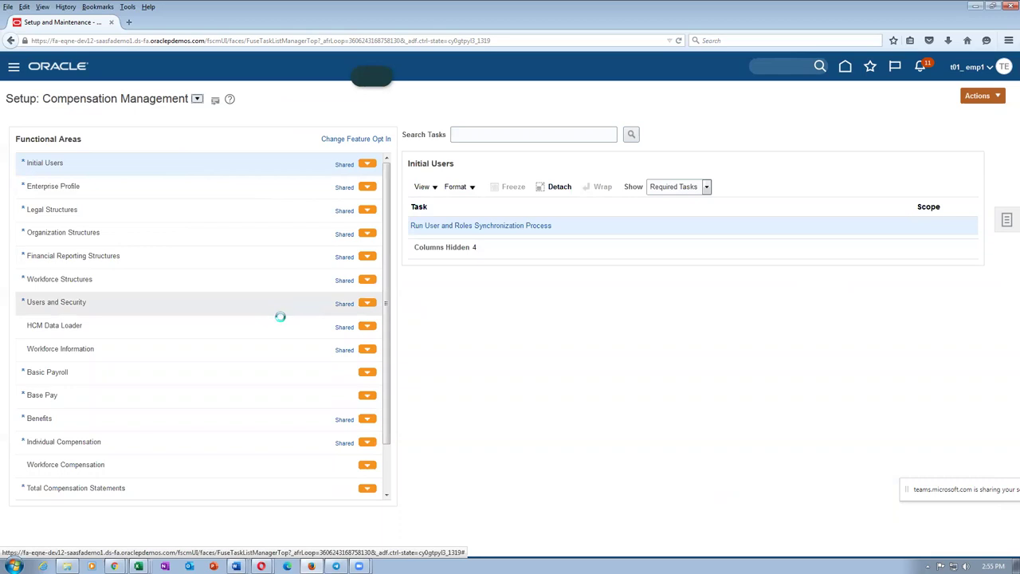
{"action": "left_click", "coordinate": [462, 136]}
{"action": "type", "text": "man%map%set%"}
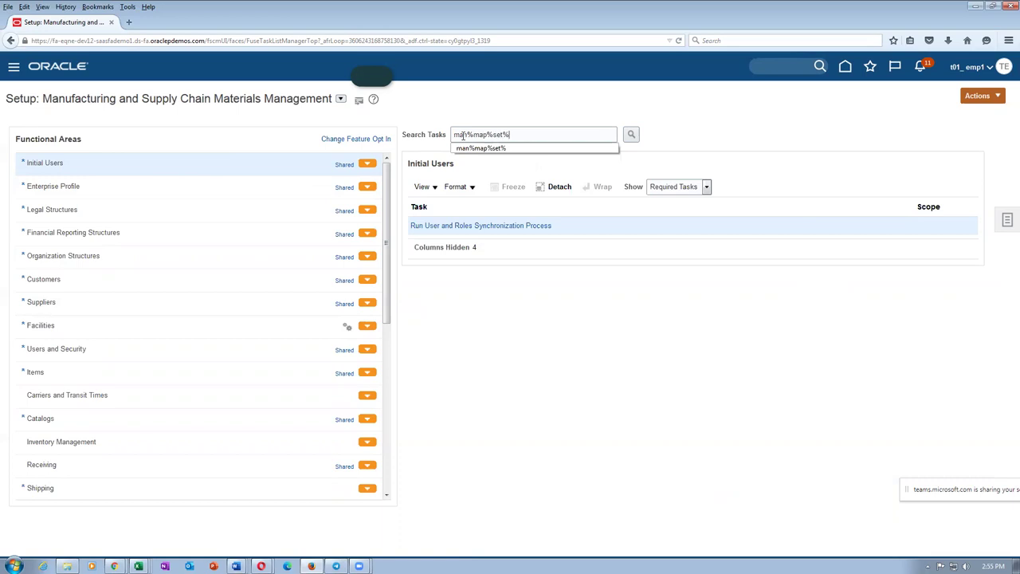
{"action": "key", "text": "Return"}
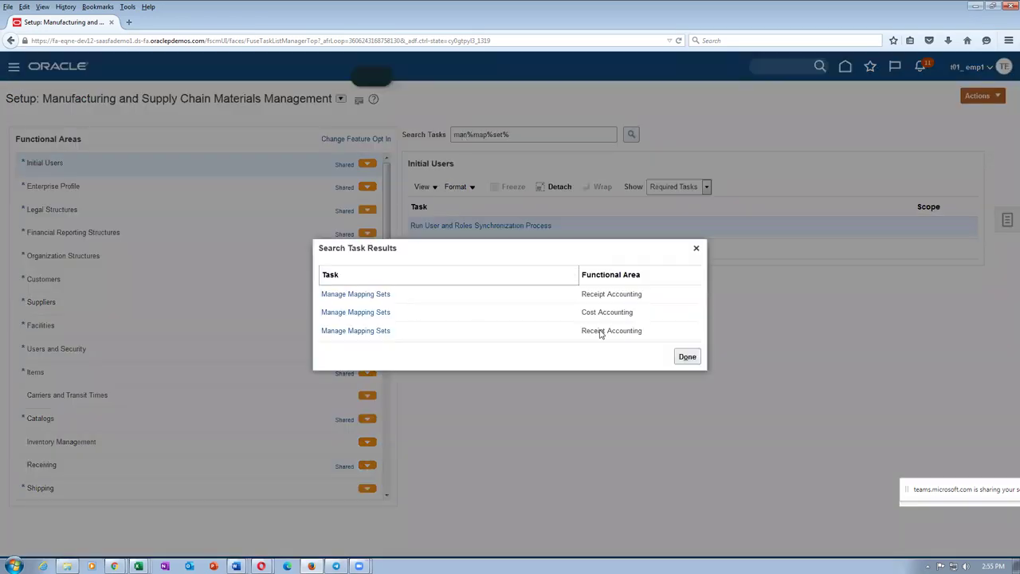
{"action": "left_click", "coordinate": [360, 313]}
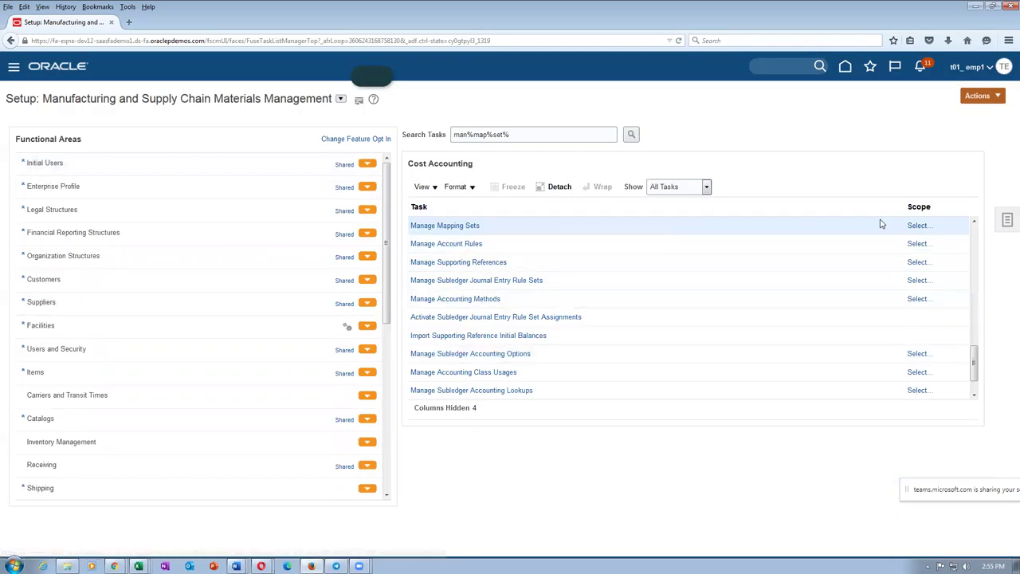
Step: Set the task's scope to the Cost Management subledger application
{"action": "left_click", "coordinate": [923, 227]}
{"action": "left_click", "coordinate": [566, 324]}
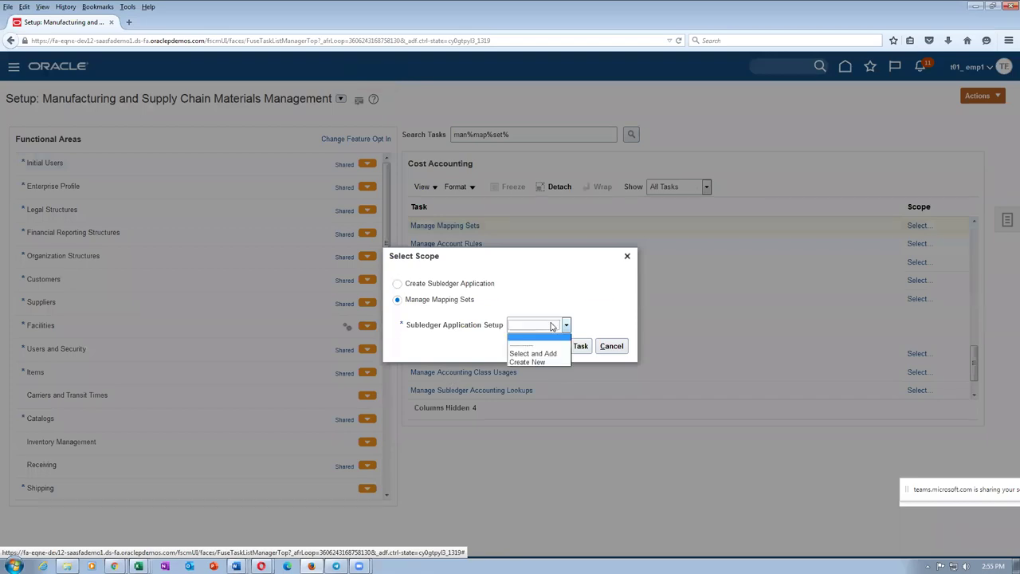
{"action": "left_click", "coordinate": [527, 352]}
{"action": "left_click", "coordinate": [548, 346]}
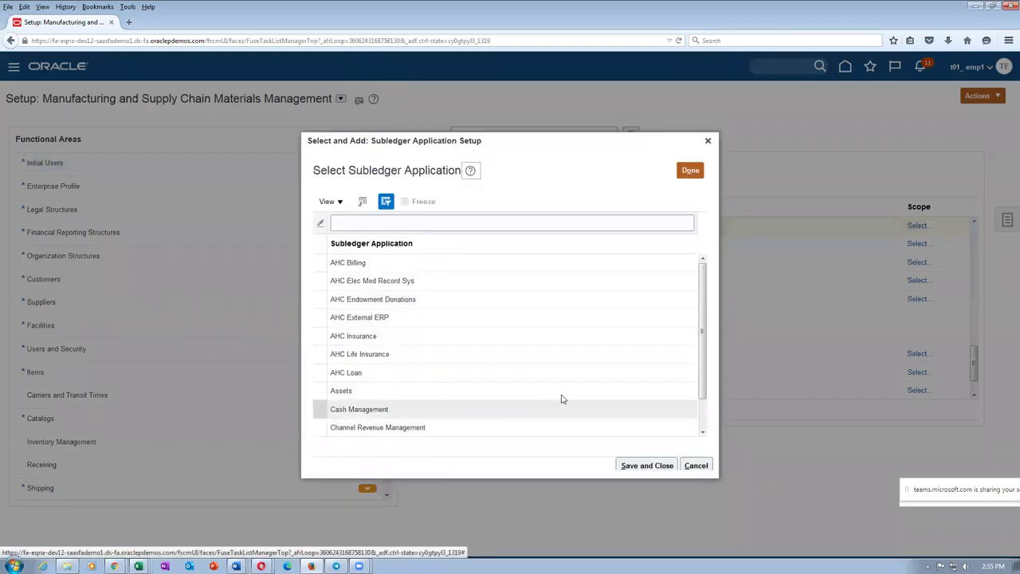
{"action": "left_click_drag", "start_coordinate": [704, 382], "coordinate": [719, 423]}
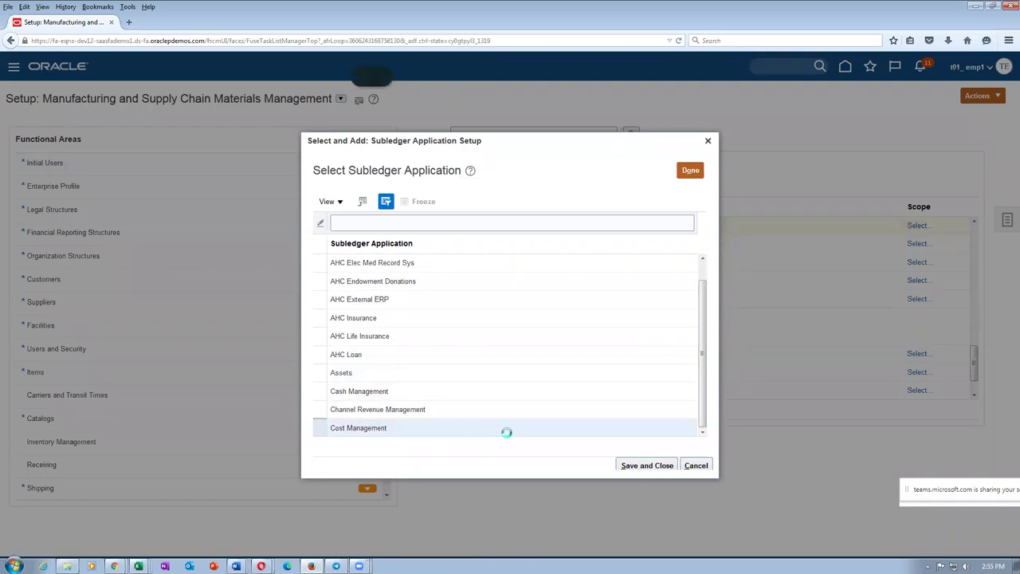
{"action": "left_click", "coordinate": [630, 466]}
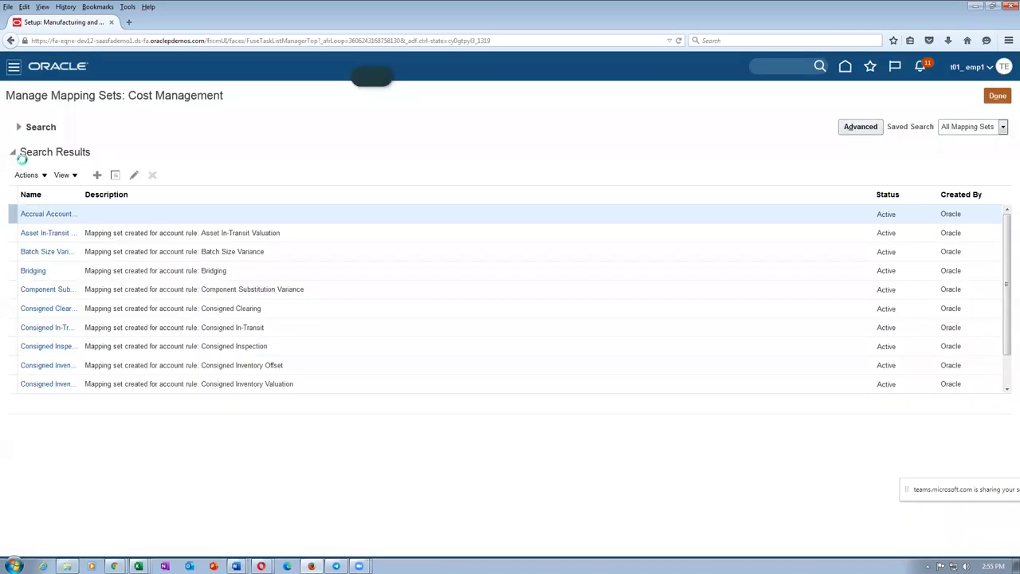
Step: Search mapping sets by name 'material' and open Material Account - Subinventory
{"action": "left_click", "coordinate": [18, 127]}
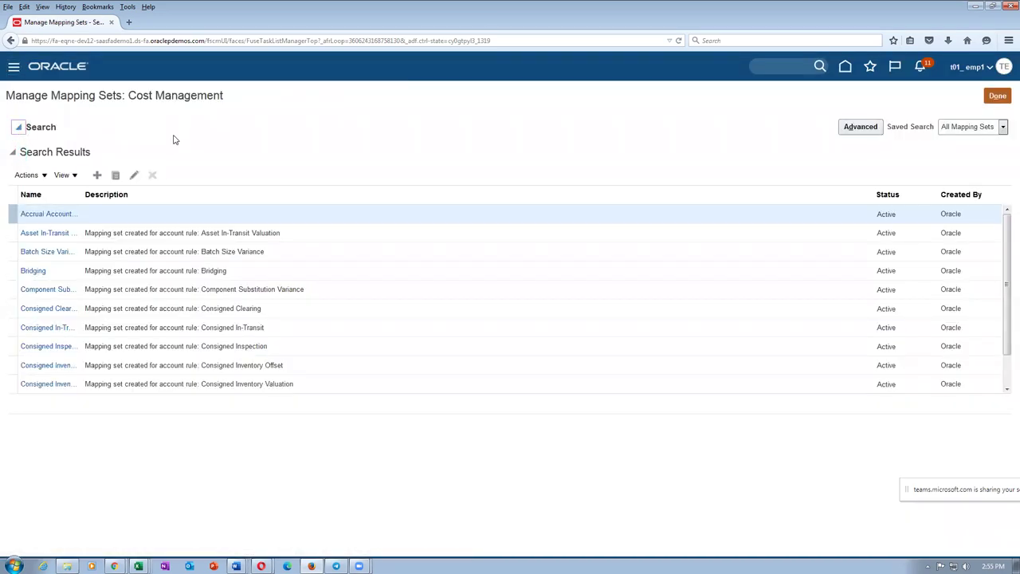
{"action": "left_click", "coordinate": [180, 149]}
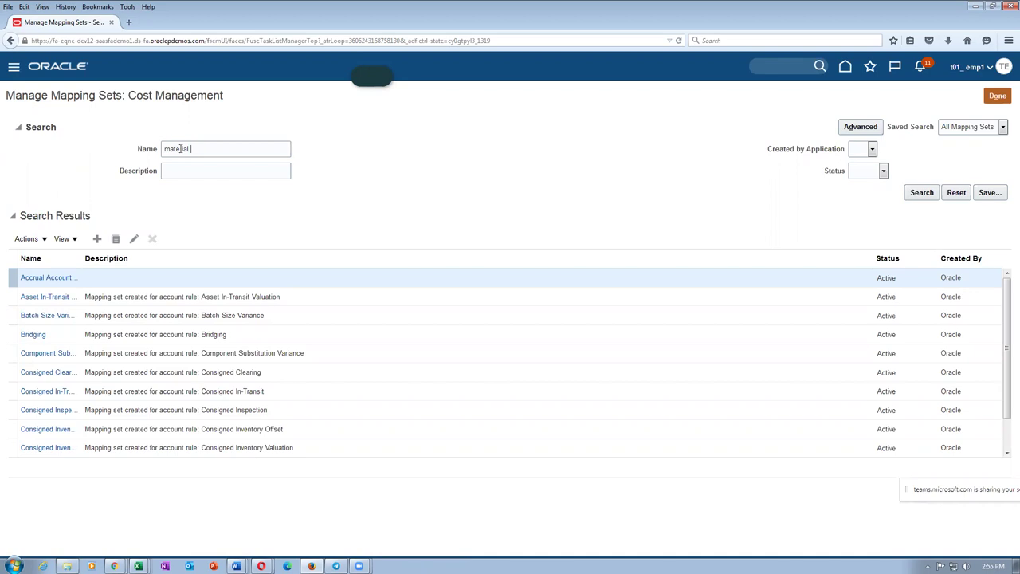
{"action": "type", "text": "material"}
{"action": "key", "text": "Return"}
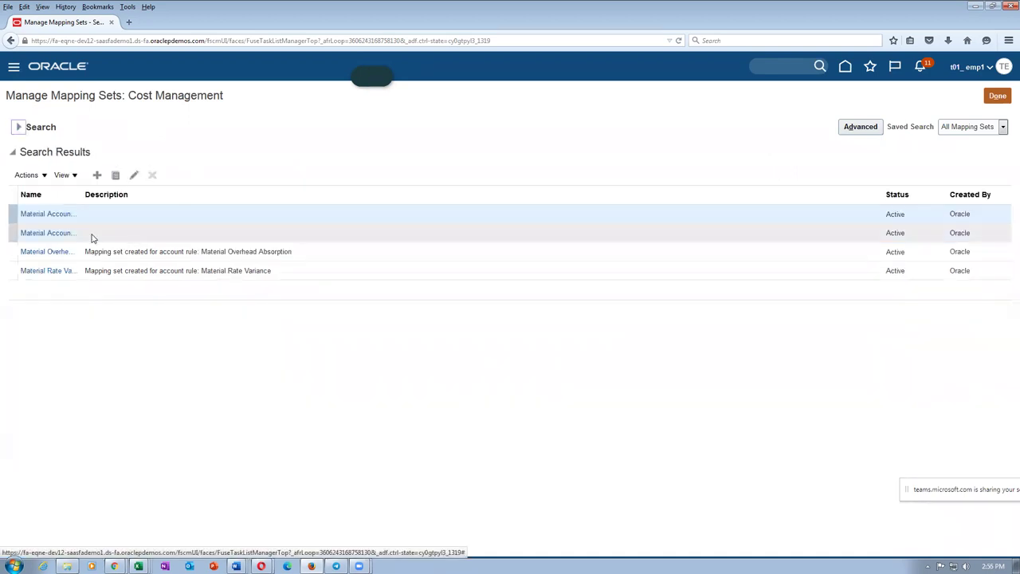
{"action": "left_click_drag", "start_coordinate": [82, 198], "coordinate": [156, 201]}
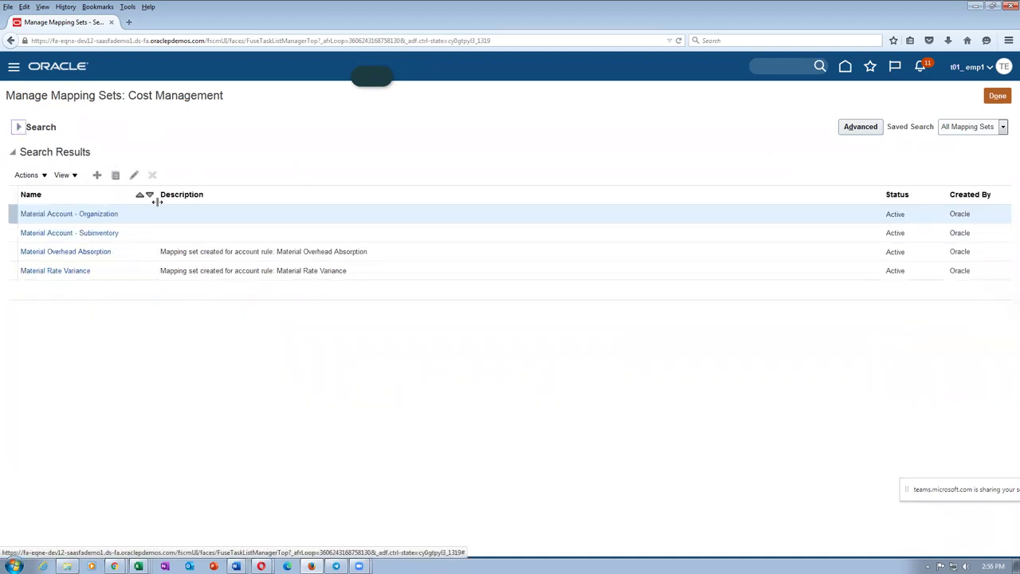
{"action": "left_click", "coordinate": [34, 237]}
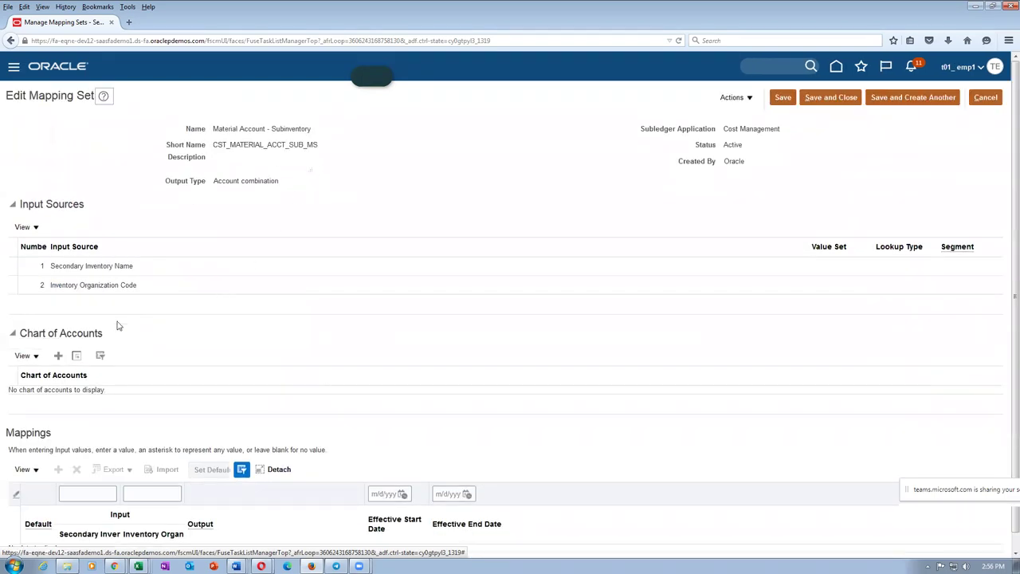
Step: Add the t01_COA chart of accounts to the mapping set
{"action": "left_click", "coordinate": [58, 356]}
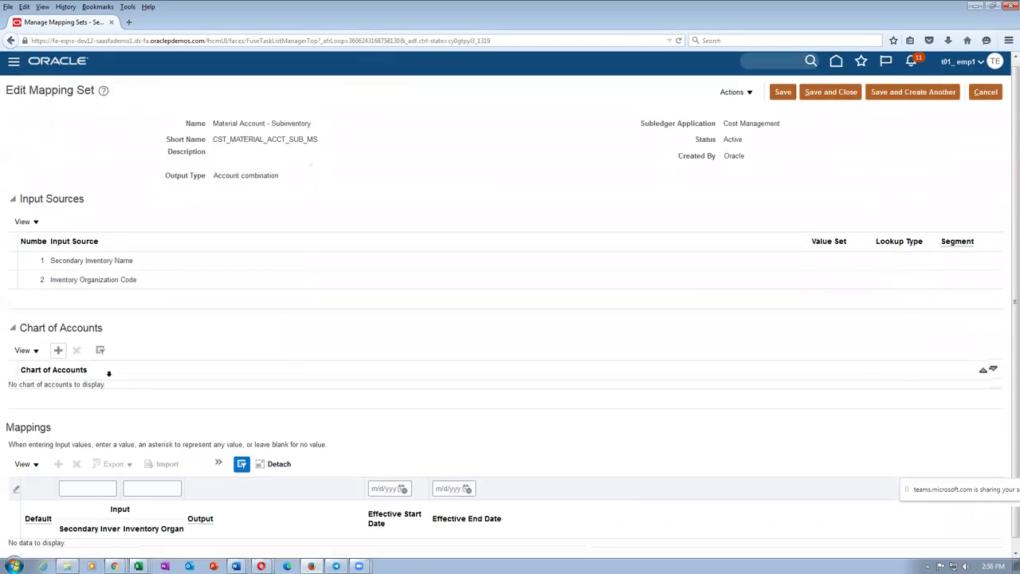
{"action": "left_click", "coordinate": [107, 382]}
{"action": "scroll", "coordinate": [94, 478], "scroll_direction": "down", "scroll_amount": 2}
{"action": "scroll", "coordinate": [94, 481], "scroll_direction": "down", "scroll_amount": 5}
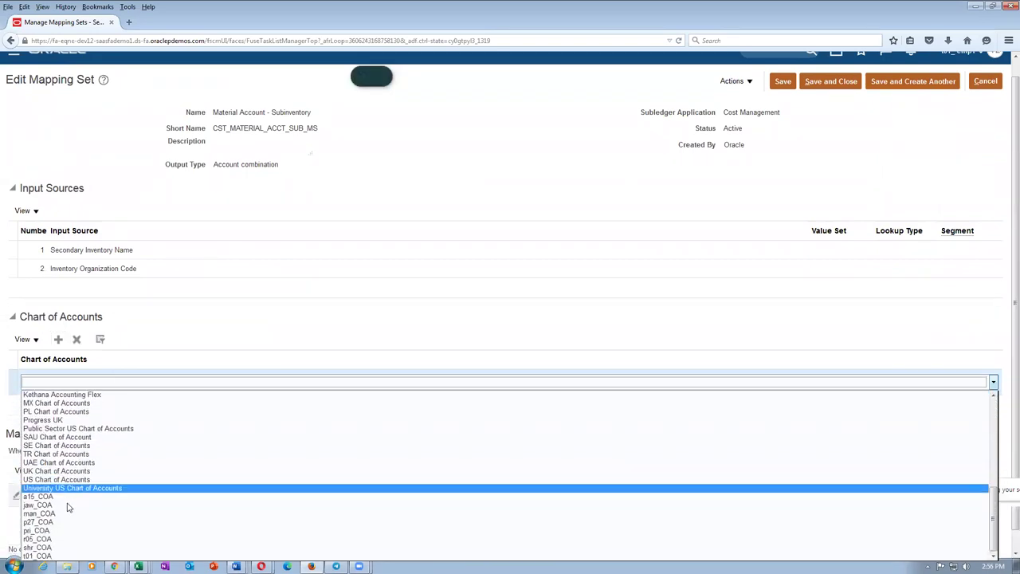
{"action": "left_click", "coordinate": [37, 556]}
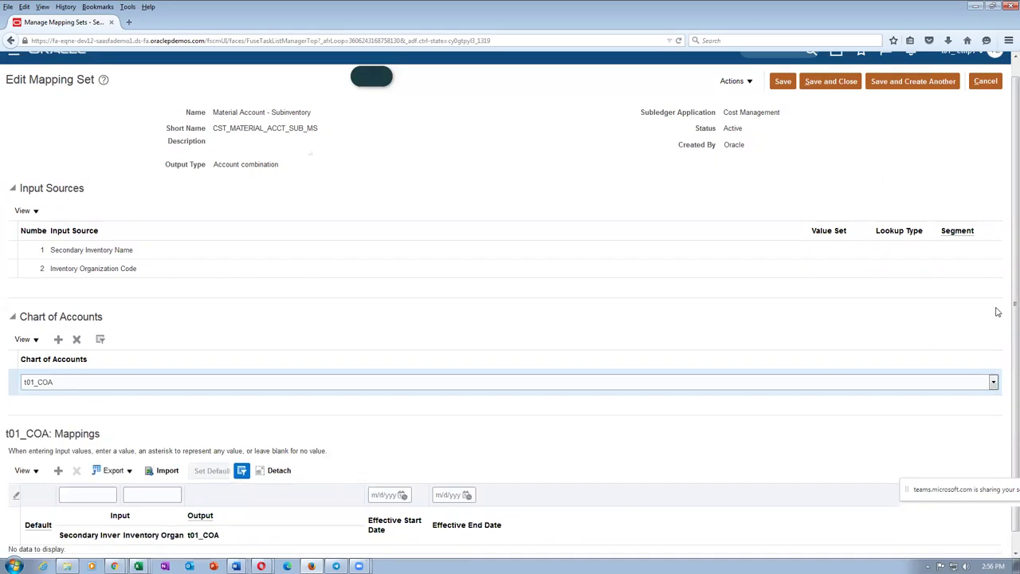
{"action": "scroll", "coordinate": [1003, 367], "scroll_direction": "down", "scroll_amount": 1}
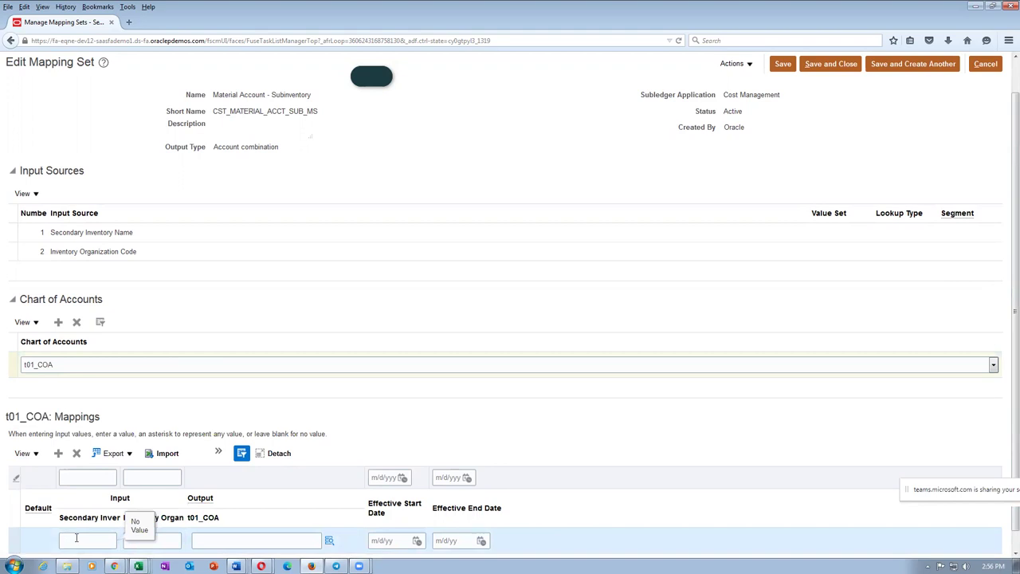
{"action": "key", "text": "alt+Tab"}
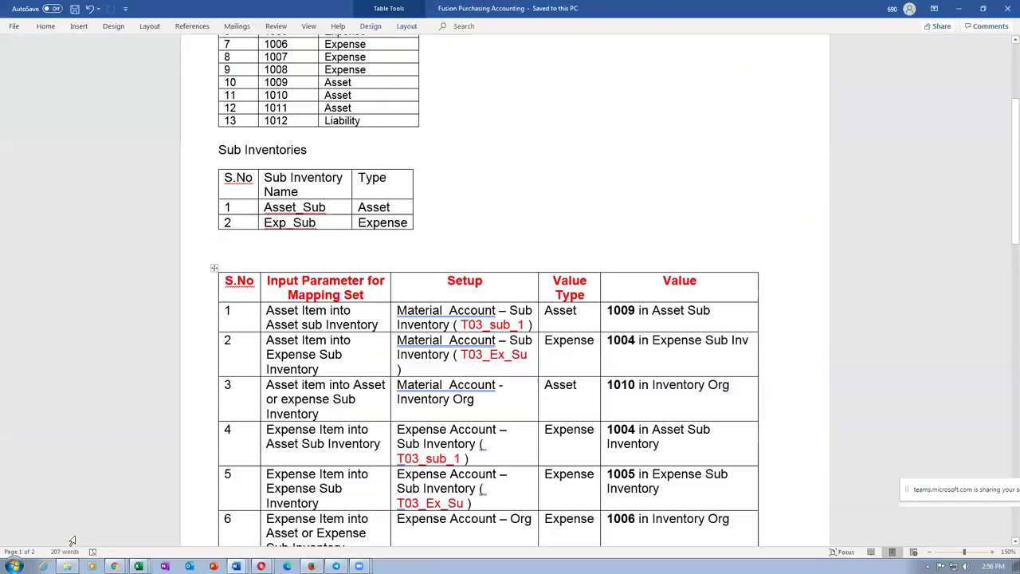
Step: Fill the first mapping row with subinventory Asset_Sub and organization T011
{"action": "left_click", "coordinate": [233, 210]}
{"action": "key", "text": "Tab"}
{"action": "key", "text": "ctrl+c"}
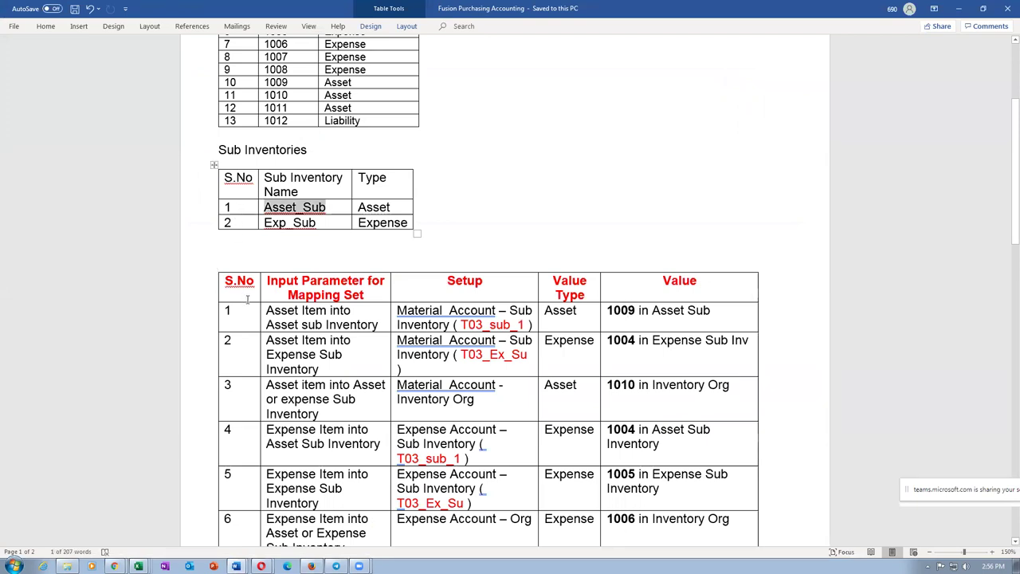
{"action": "key", "text": "alt+Tab"}
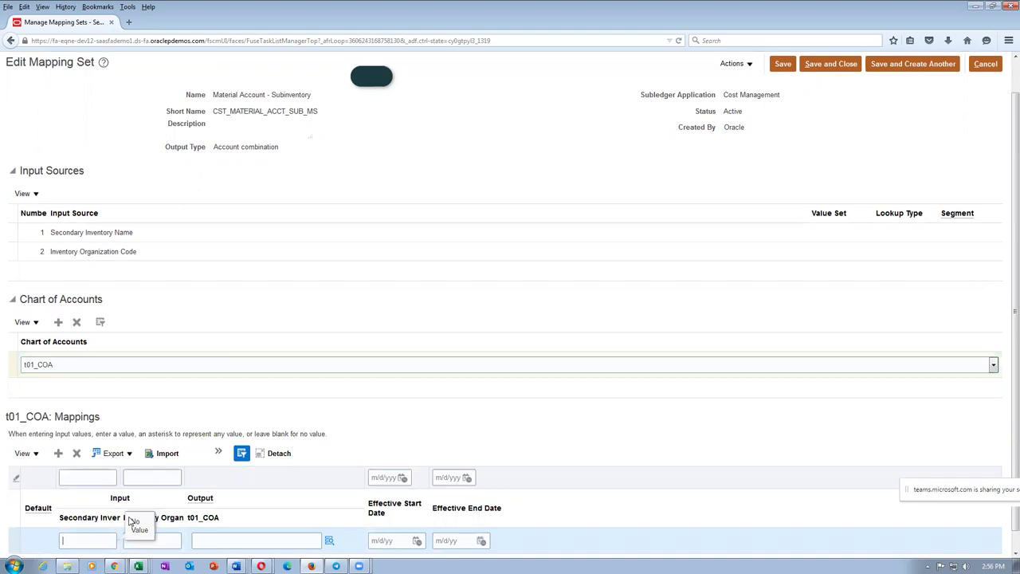
{"action": "key", "text": "ctrl+v"}
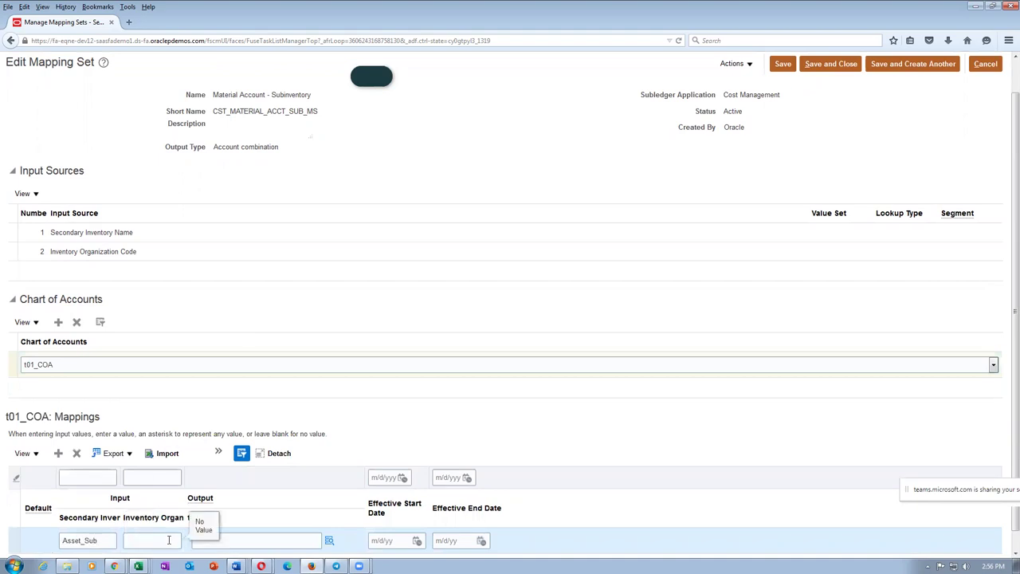
{"action": "left_click", "coordinate": [169, 540]}
{"action": "type", "text": "T011"}
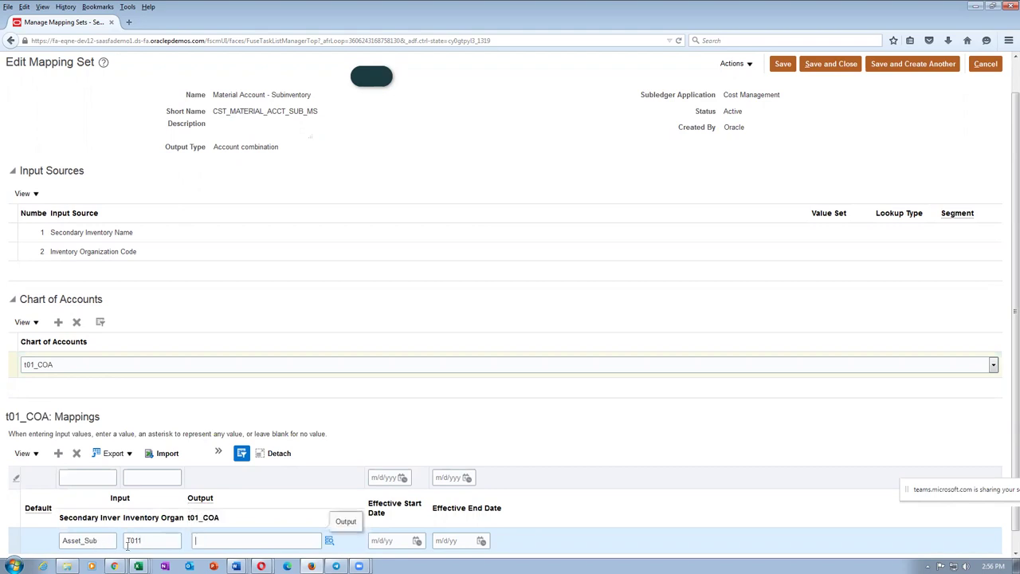
Step: Set the Asset_Sub row's output account to 10-100-1009 and commit the row
{"action": "key", "text": "alt+Tab"}
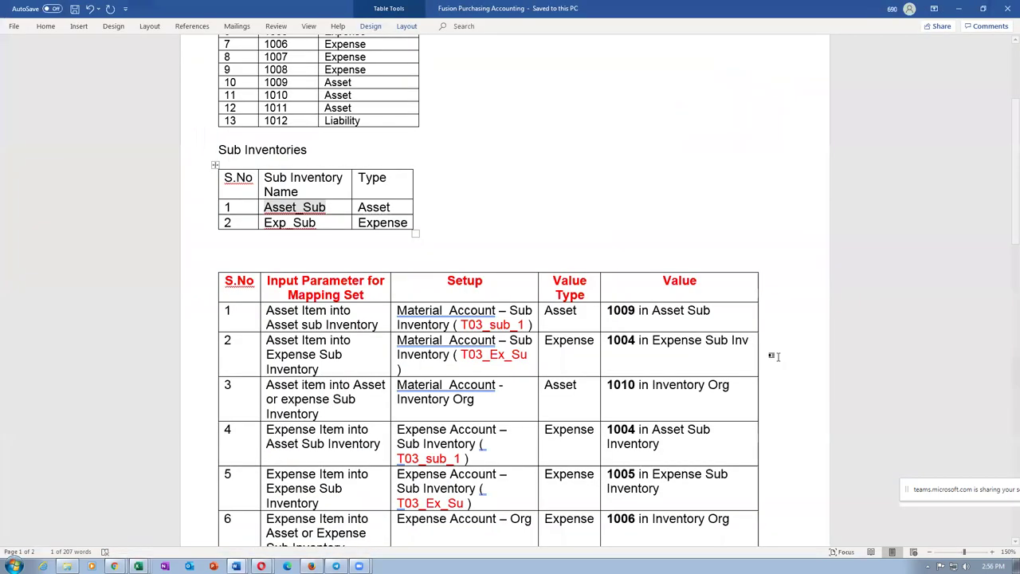
{"action": "left_click_drag", "start_coordinate": [616, 310], "coordinate": [636, 313]}
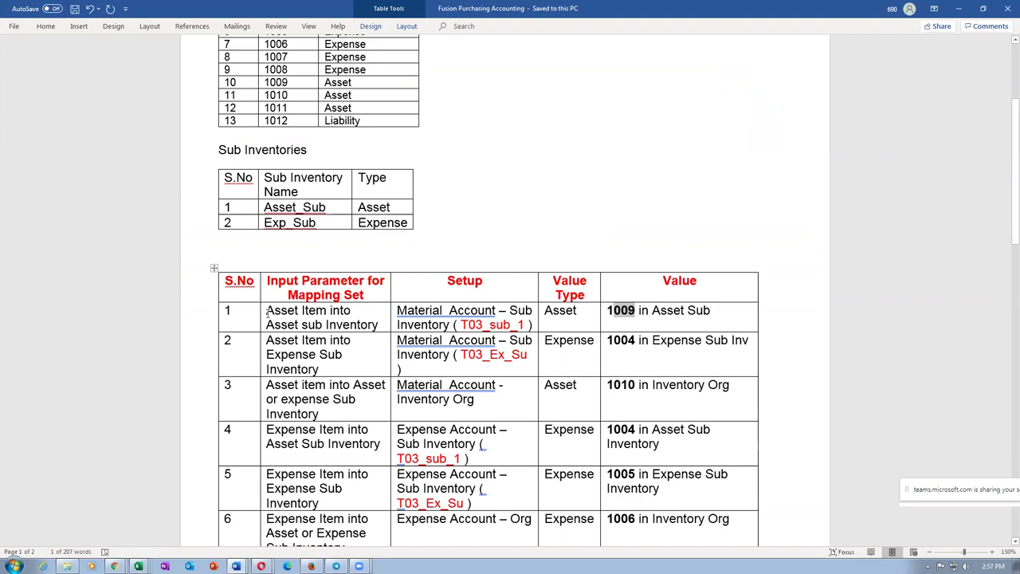
{"action": "key", "text": "alt+Tab"}
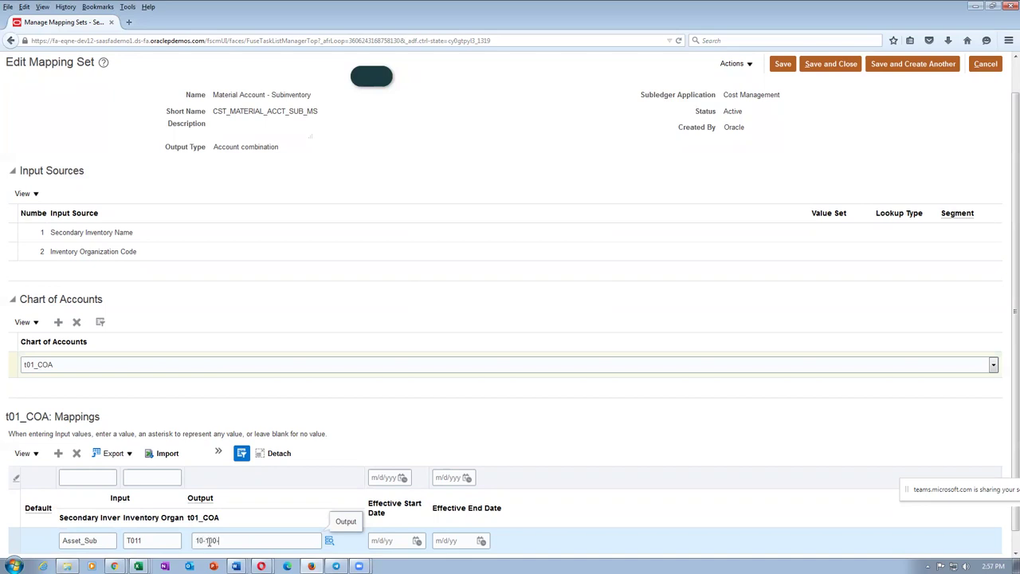
{"action": "type", "text": "009"}
{"action": "left_click", "coordinate": [460, 439]}
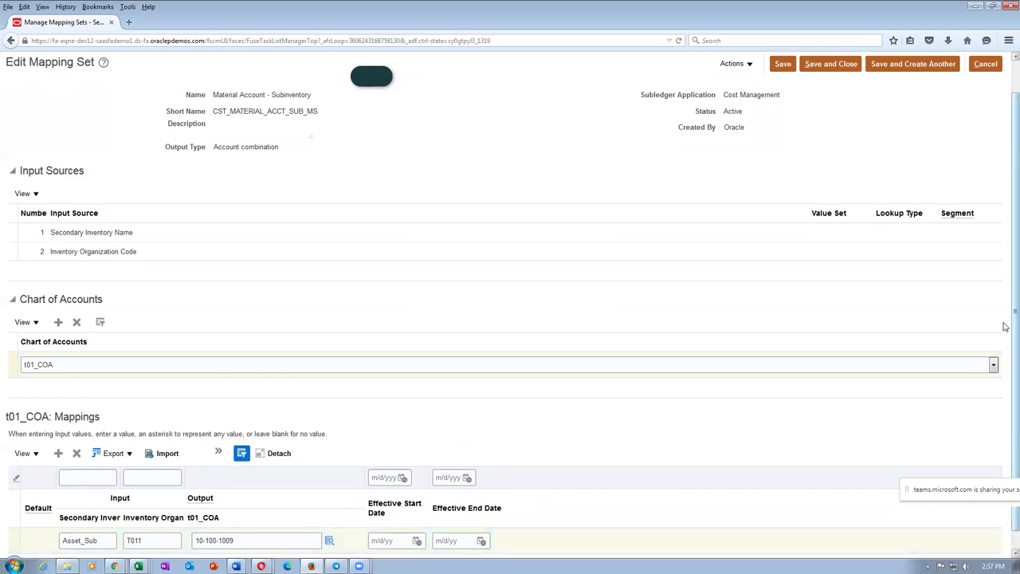
{"action": "scroll", "coordinate": [1007, 391], "scroll_direction": "down", "scroll_amount": 1}
Step: Look up the second mapping row and its 1004 account in the Word notes
{"action": "key", "text": "alt+Tab"}
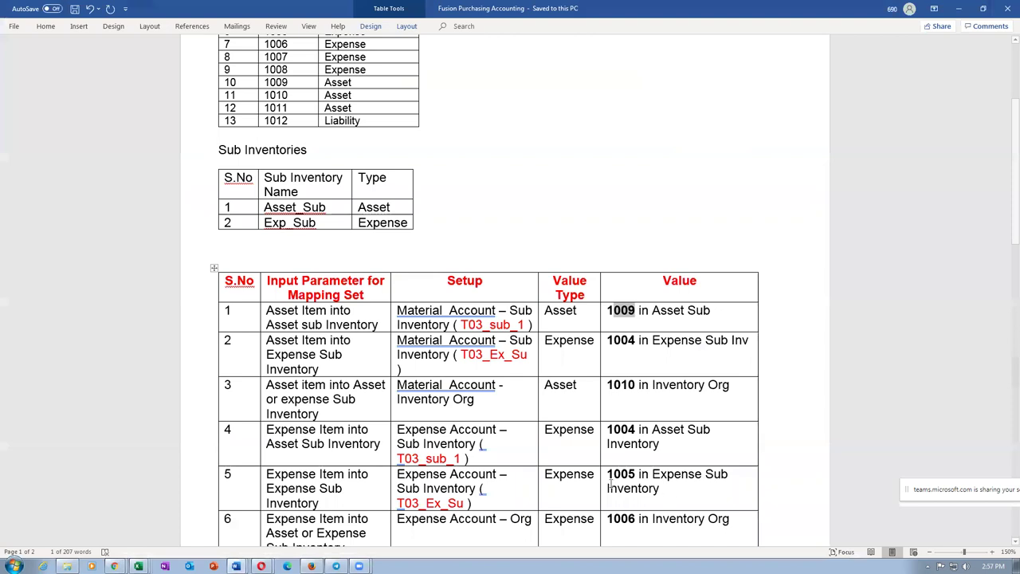
{"action": "left_click", "coordinate": [261, 365]}
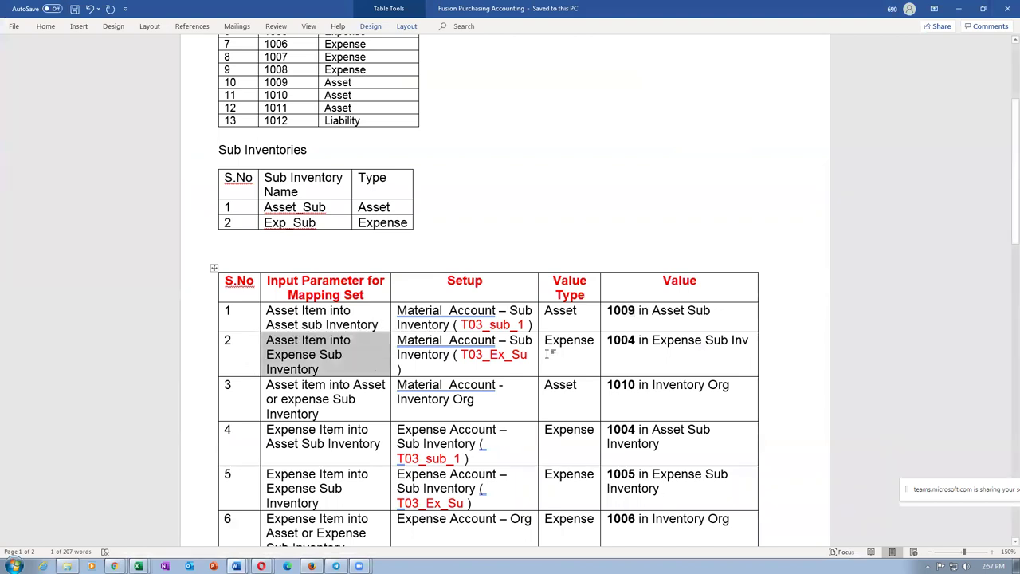
{"action": "left_click", "coordinate": [638, 347]}
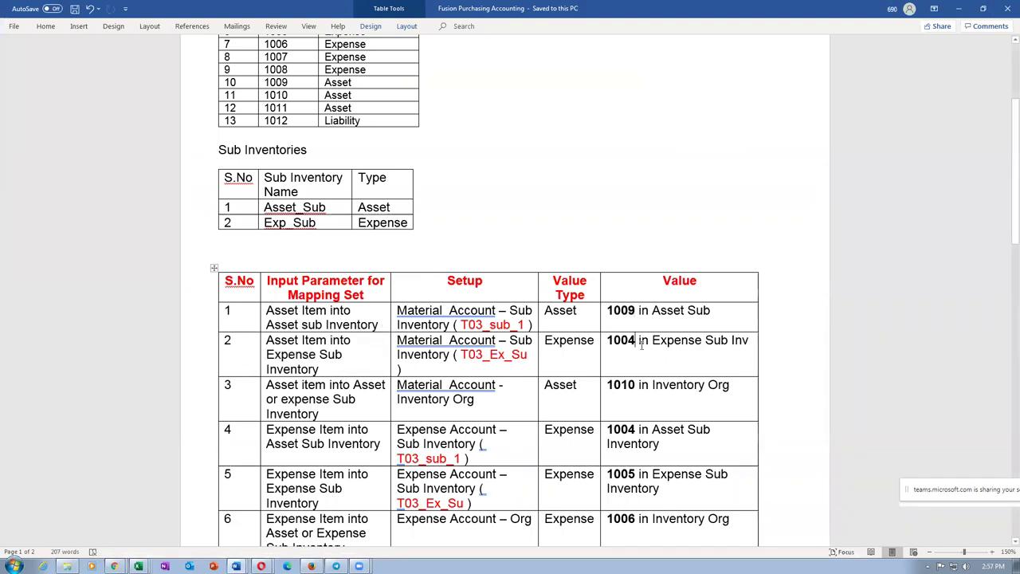
{"action": "key", "text": "alt+Tab"}
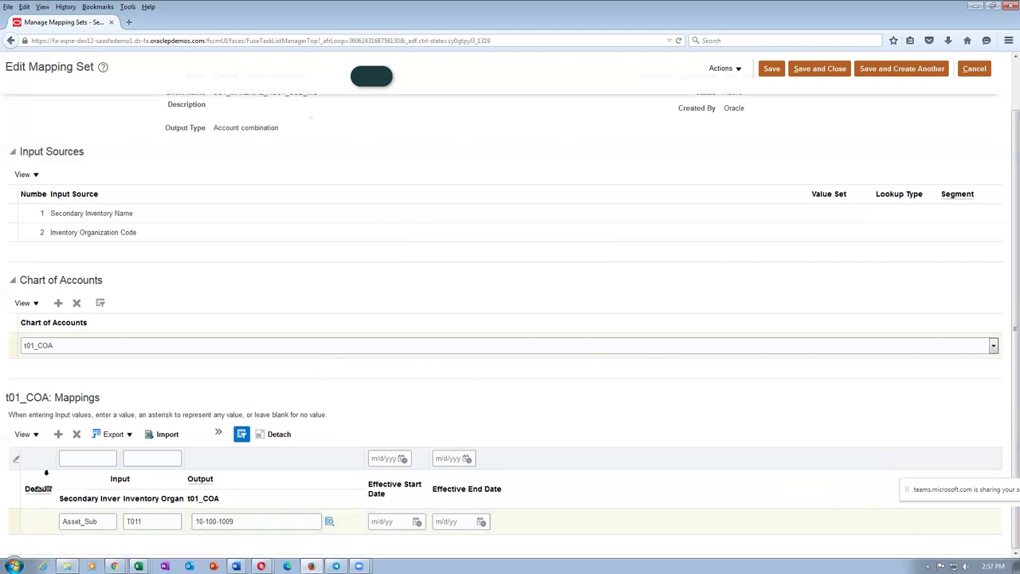
Step: Add a mapping row with subinventory Exp_Sub and organization T011
{"action": "left_click", "coordinate": [57, 434]}
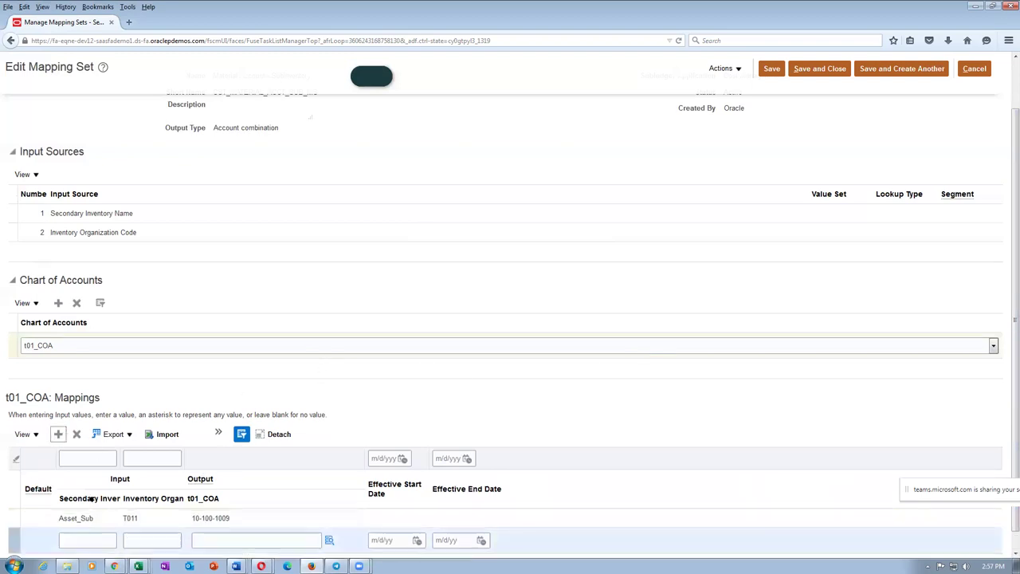
{"action": "key", "text": "alt+Tab"}
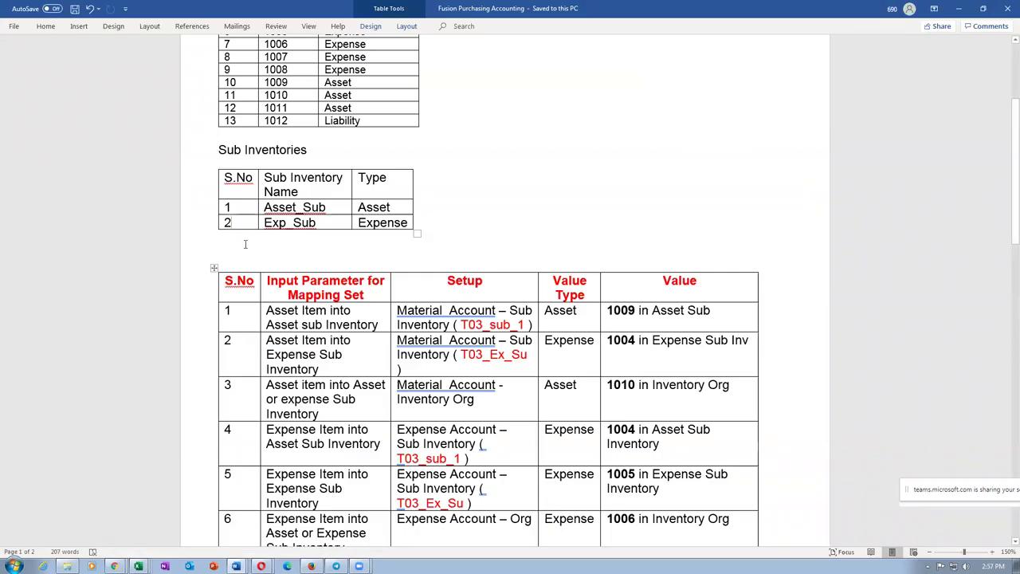
{"action": "key", "text": "Tab"}
{"action": "key", "text": "ctrl+c"}
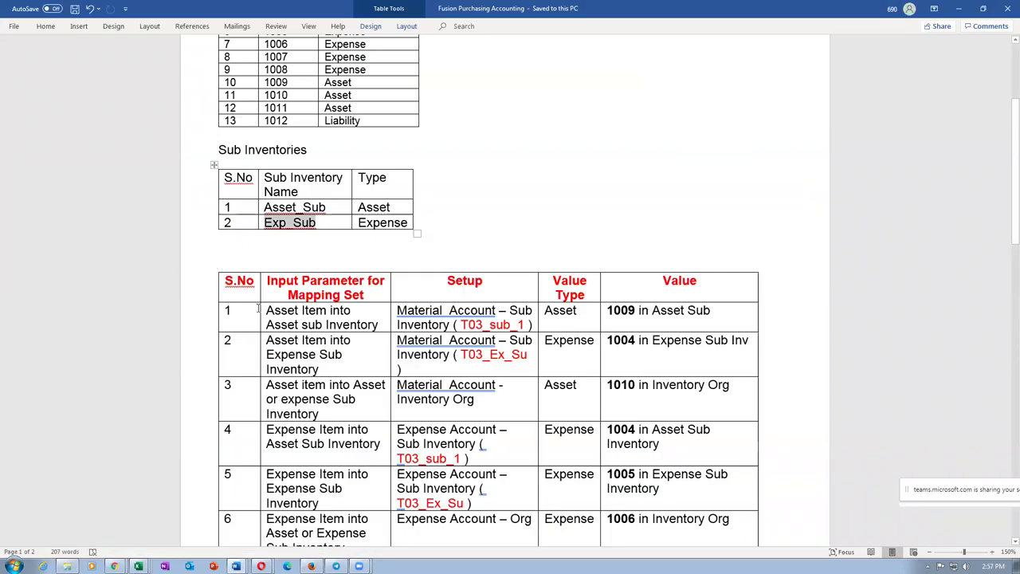
{"action": "key", "text": "alt+Tab"}
{"action": "left_click", "coordinate": [69, 539]}
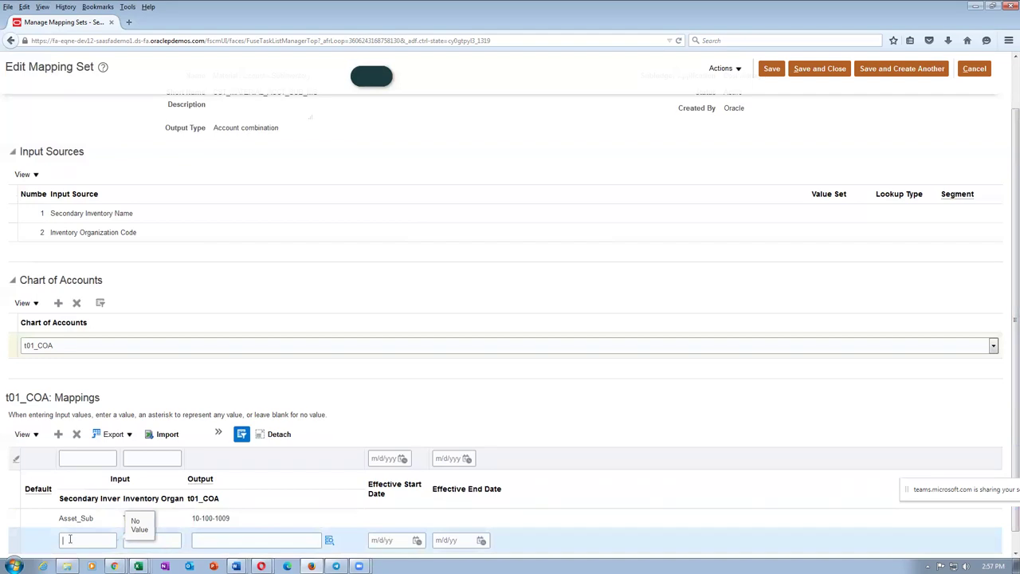
{"action": "key", "text": "ctrl+v"}
{"action": "key", "text": "Tab"}
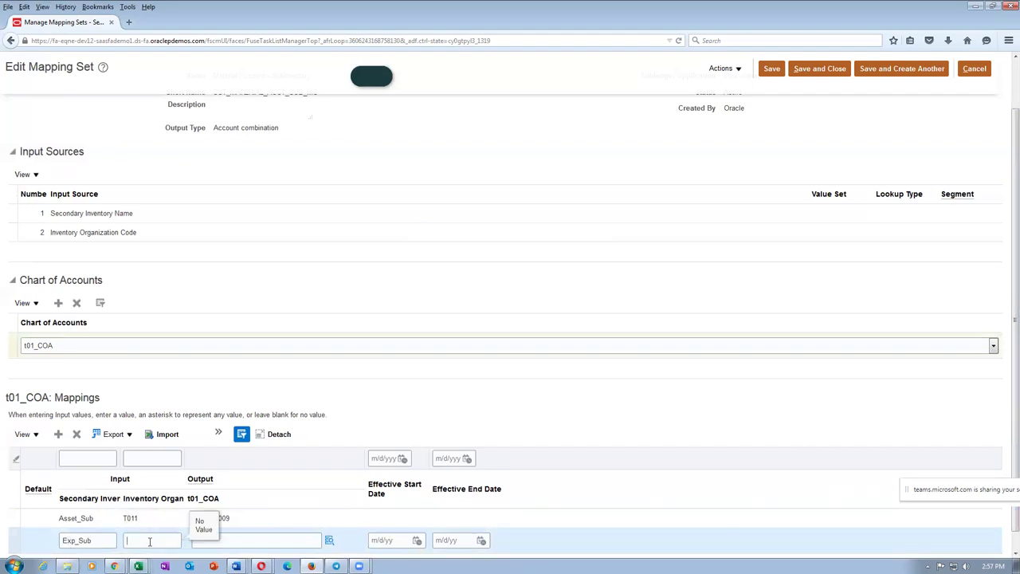
Step: Set the Exp_Sub row's output account to 10-100-1004 and save the mapping set
{"action": "key", "text": "Tab"}
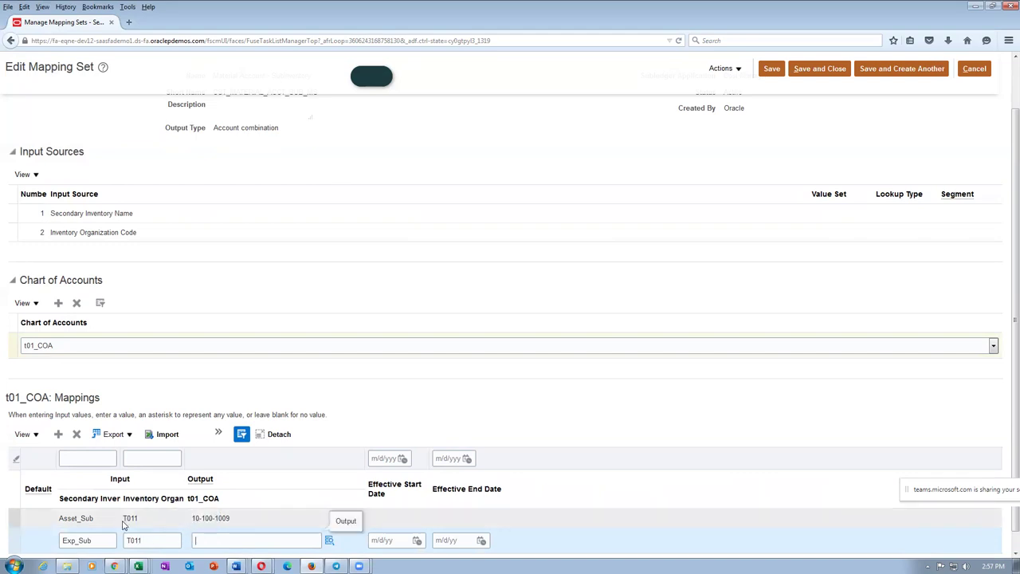
{"action": "type", "text": "10-100-100"}
{"action": "type", "text": "4"}
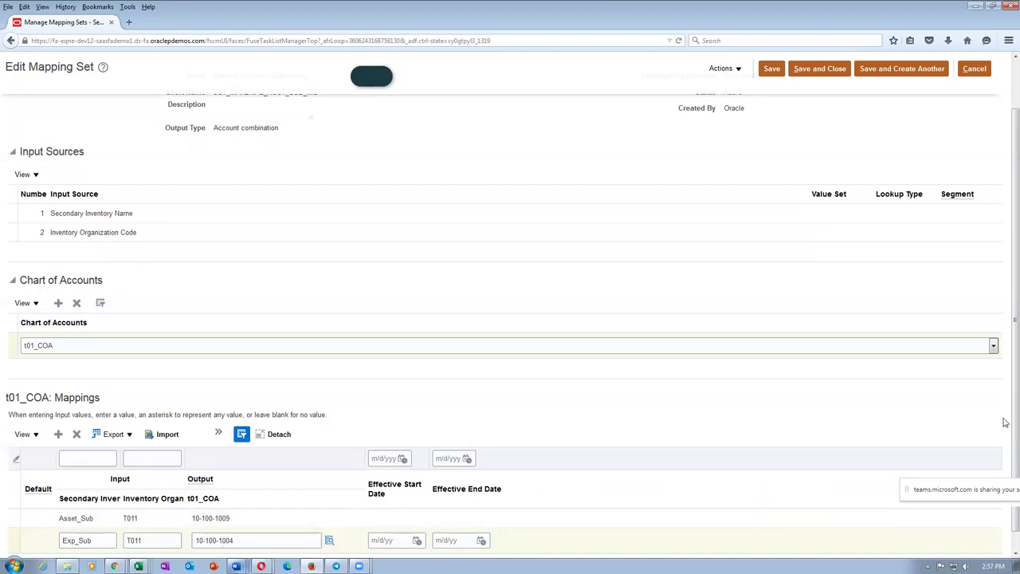
{"action": "scroll", "coordinate": [1005, 422], "scroll_direction": "up", "scroll_amount": 1}
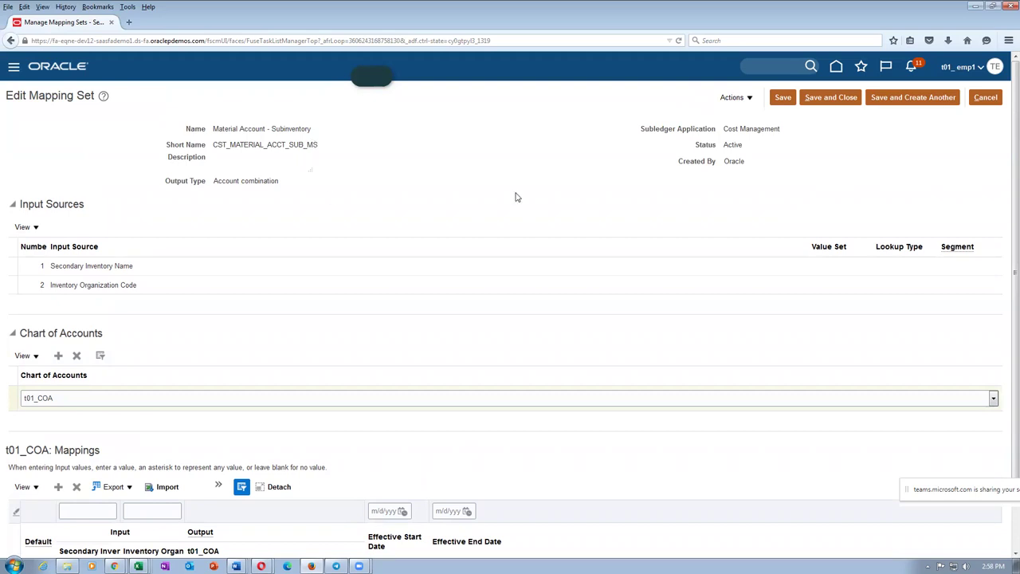
{"action": "left_click", "coordinate": [830, 98]}
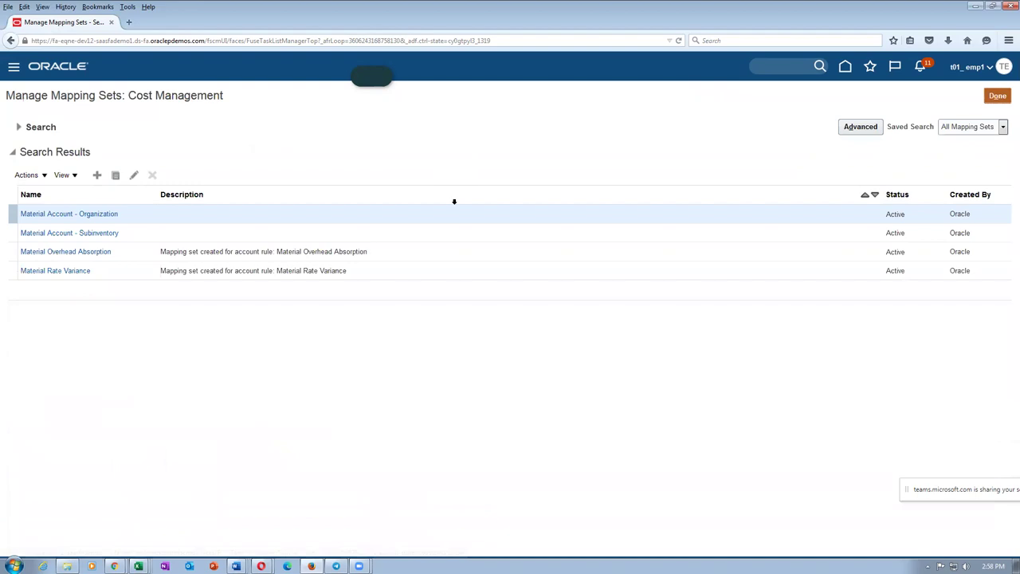
Step: Check the Material Account - Inventory Org row (1010) in Word, then open Material Account - Organization
{"action": "key", "text": "alt+Tab"}
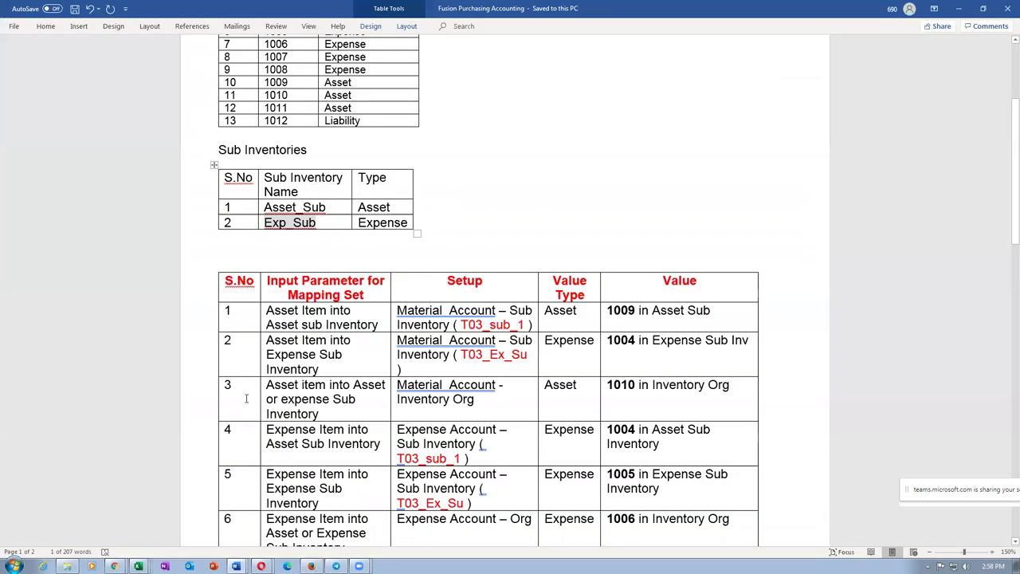
{"action": "left_click_drag", "start_coordinate": [275, 322], "coordinate": [410, 340]}
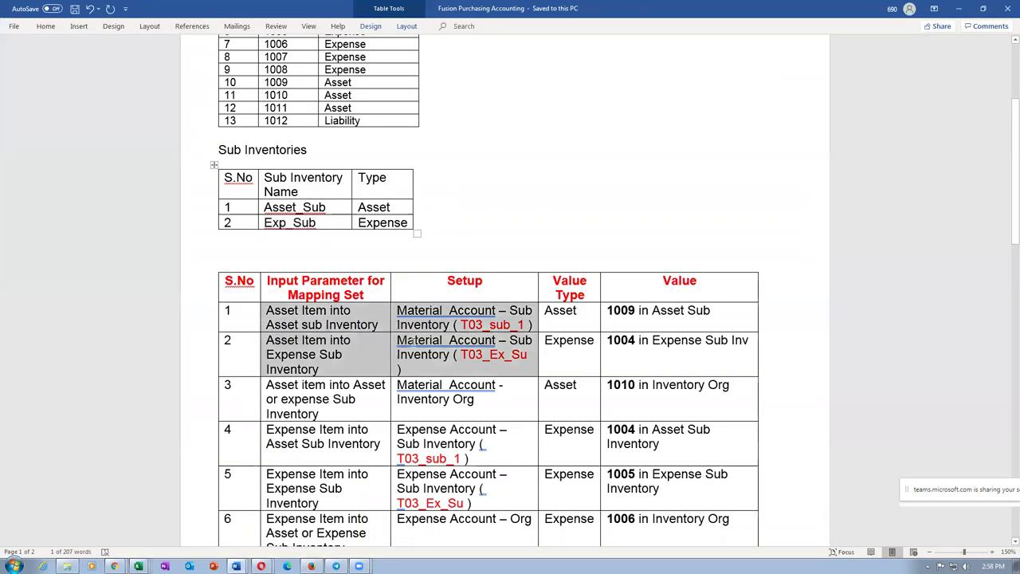
{"action": "left_click", "coordinate": [340, 404]}
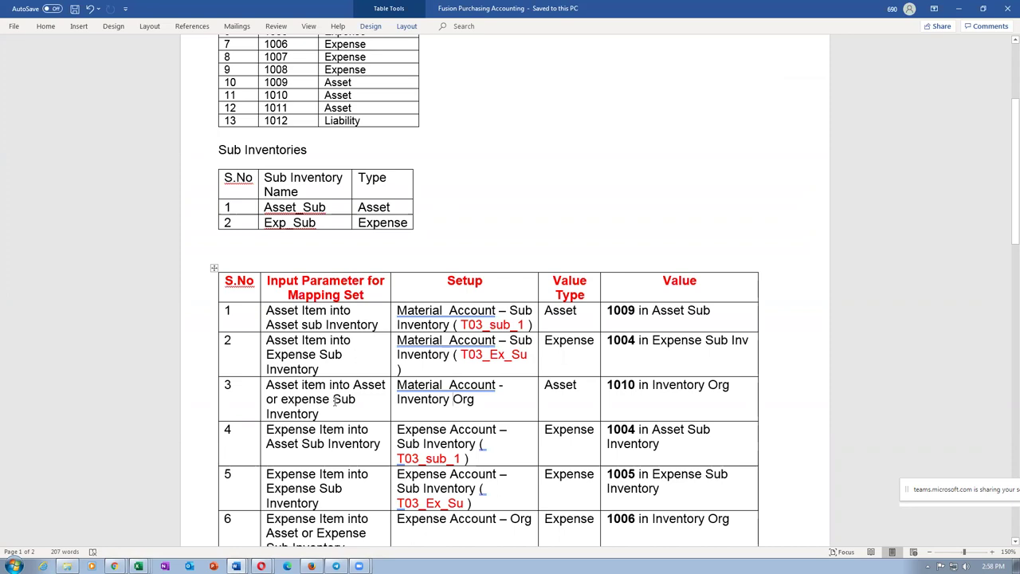
{"action": "key", "text": "alt+Tab"}
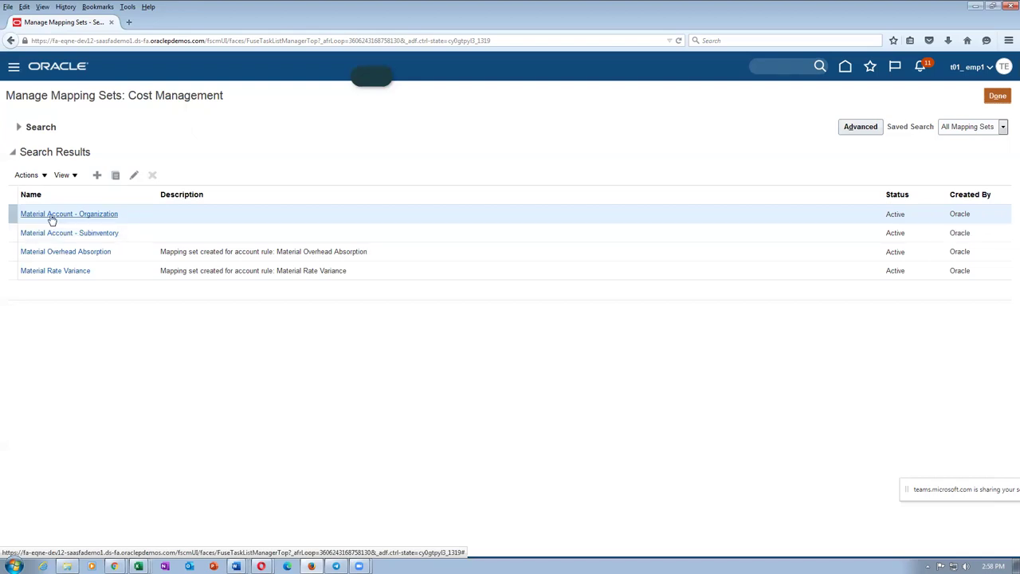
{"action": "left_click", "coordinate": [50, 215]}
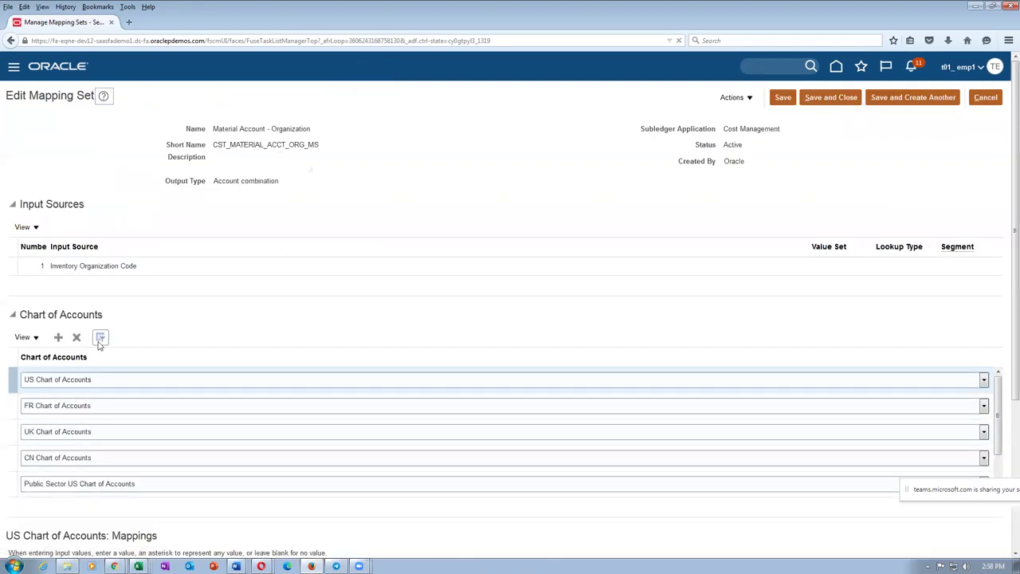
Step: Add t01_COA as a chart of accounts row in the Material Account - Organization mapping set
{"action": "left_click", "coordinate": [58, 337]}
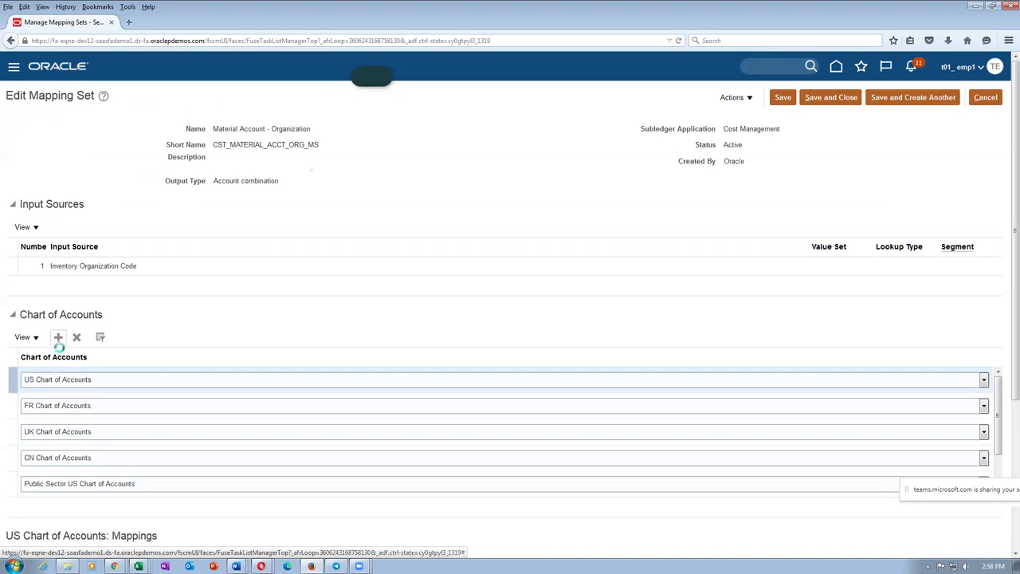
{"action": "left_click", "coordinate": [67, 408]}
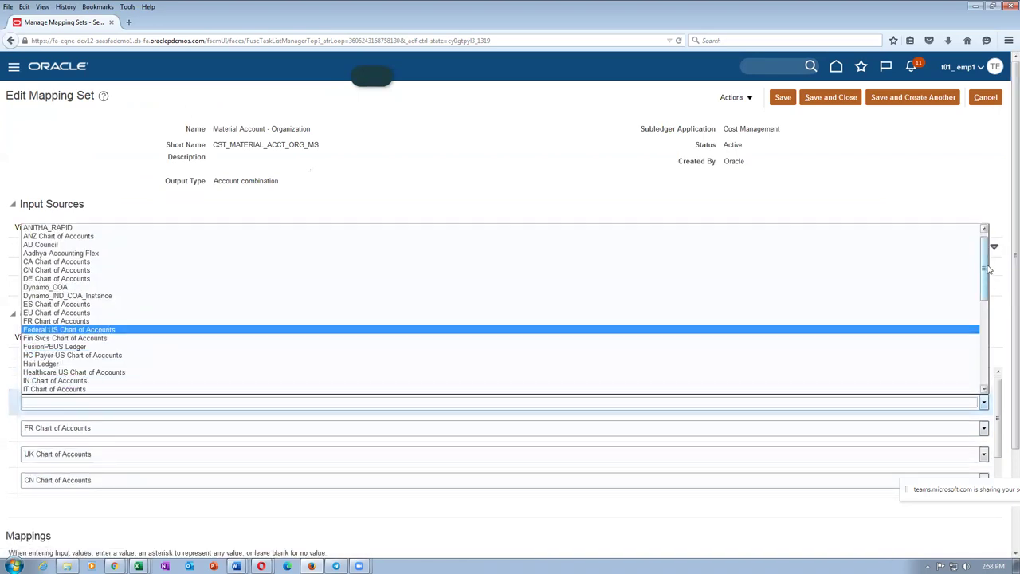
{"action": "left_click", "coordinate": [987, 311]}
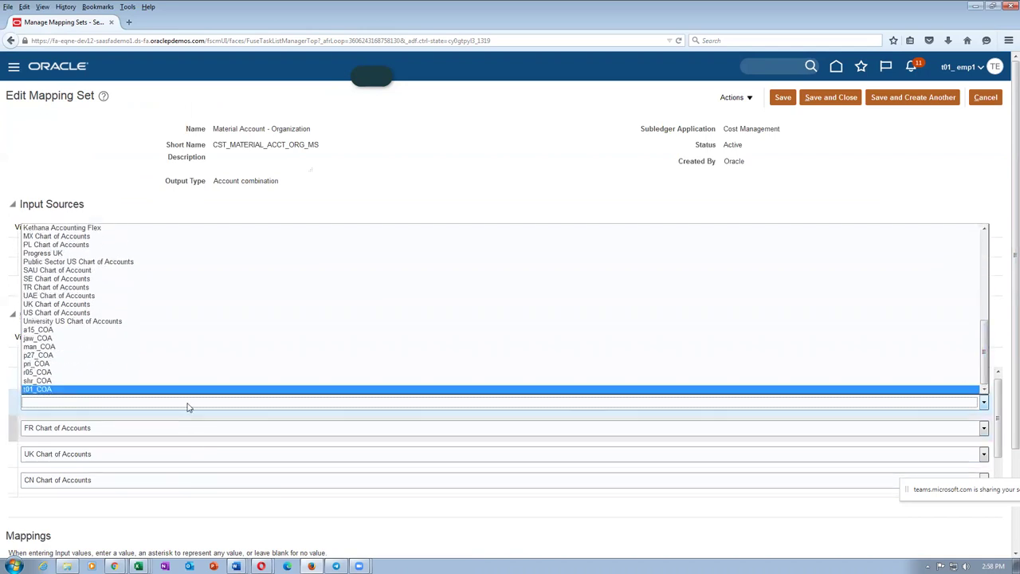
{"action": "left_click", "coordinate": [145, 391]}
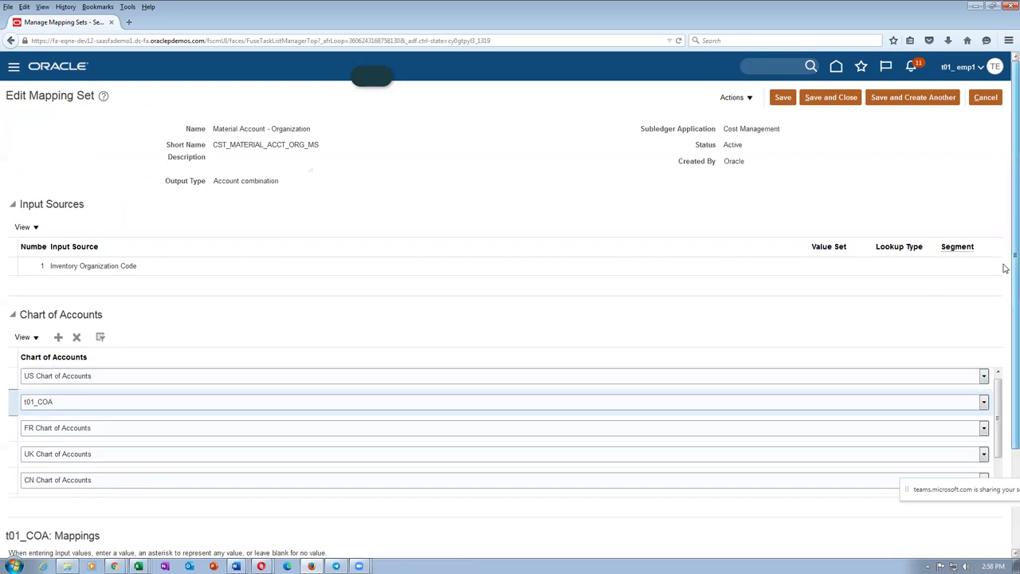
{"action": "scroll", "coordinate": [1004, 264], "scroll_direction": "down", "scroll_amount": 2}
{"action": "scroll", "coordinate": [1004, 408], "scroll_direction": "down", "scroll_amount": 1}
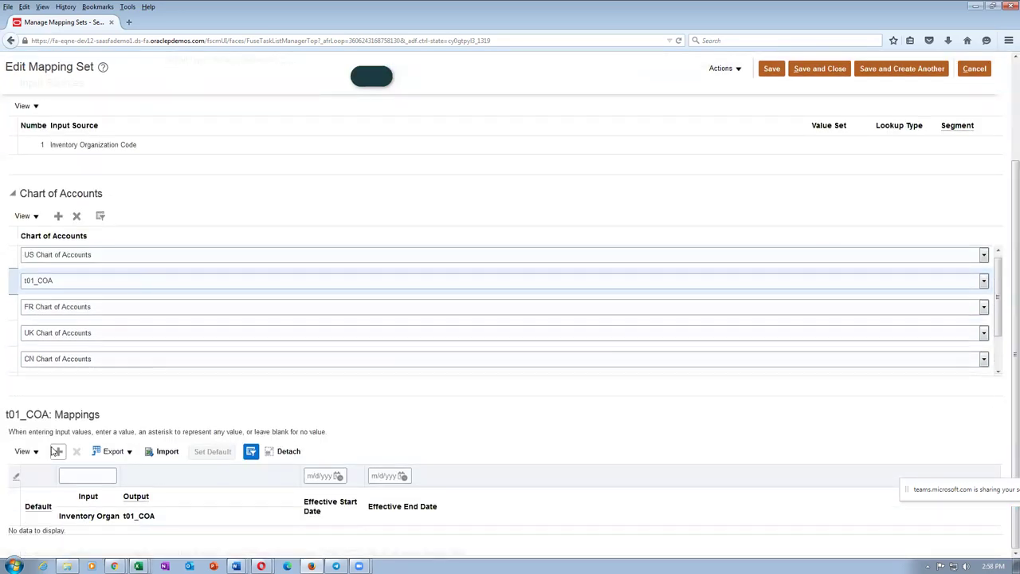
Step: Add a t01_COA mapping row mapping organization T011 to output account 10-100-1010
{"action": "left_click", "coordinate": [58, 452]}
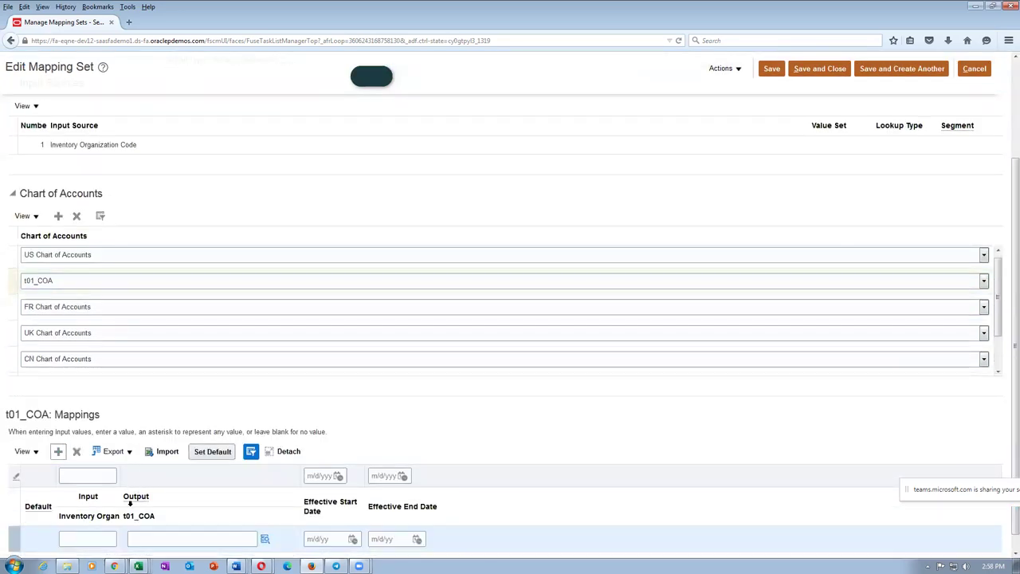
{"action": "left_click", "coordinate": [70, 538]}
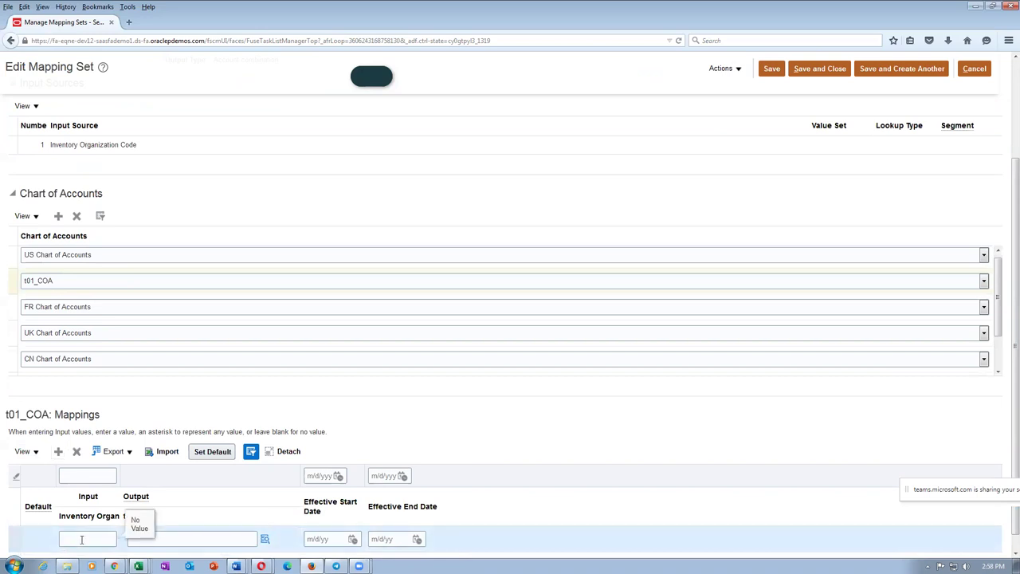
{"action": "type", "text": "1011"}
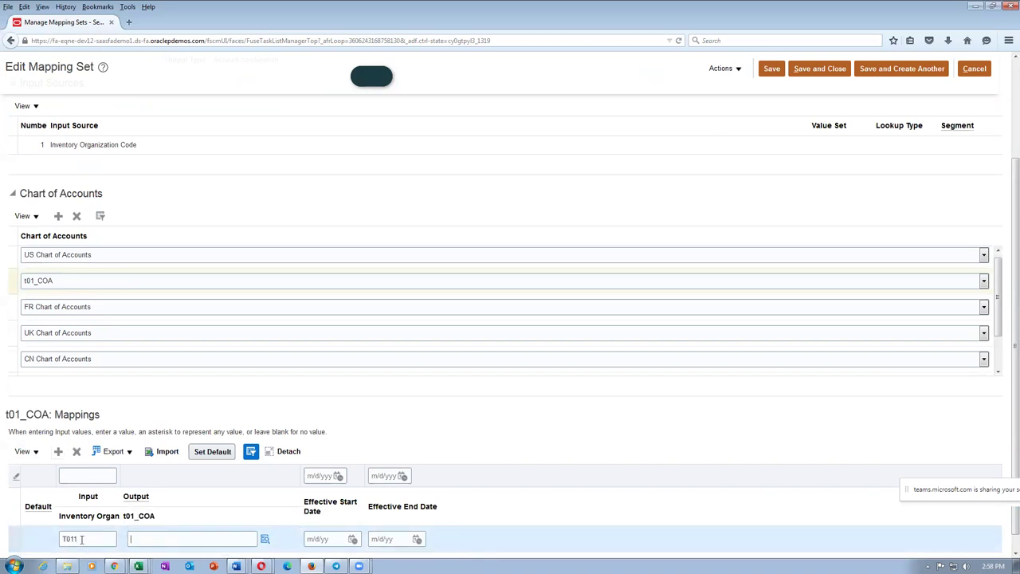
{"action": "key", "text": "alt+Tab"}
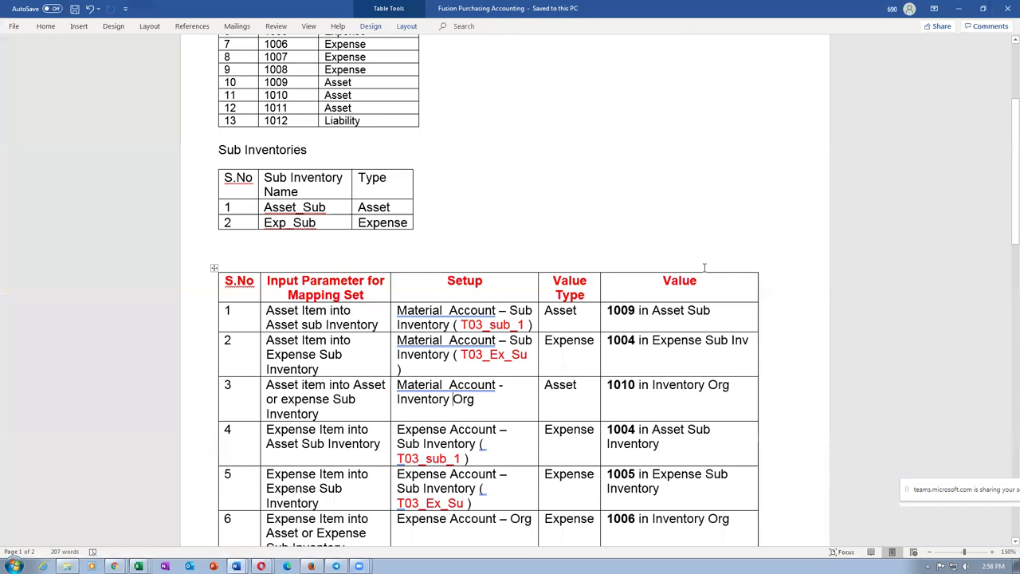
{"action": "left_click_drag", "start_coordinate": [641, 385], "coordinate": [606, 385]}
{"action": "key", "text": "alt+Tab"}
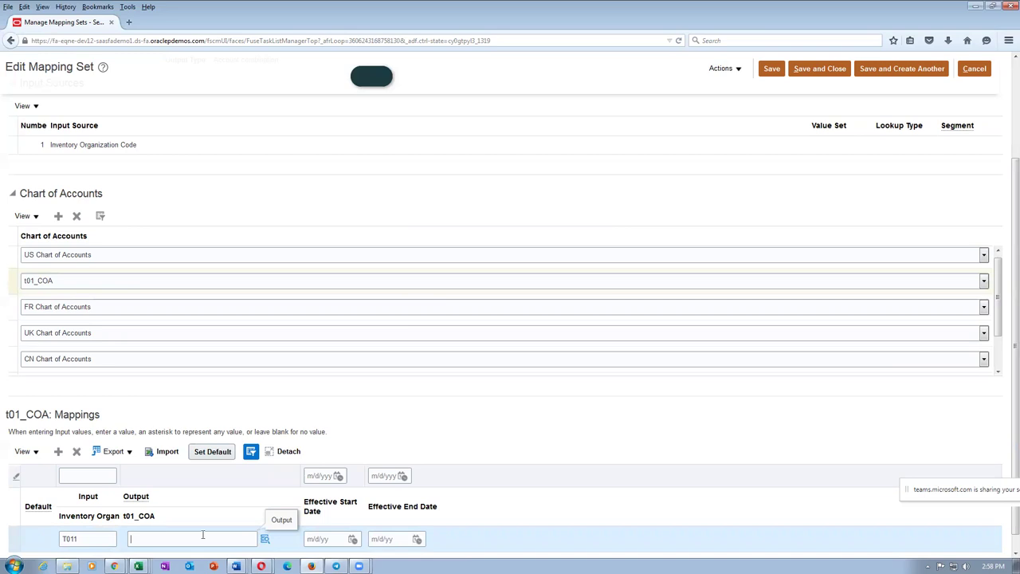
{"action": "type", "text": "10-100-1010"}
{"action": "key", "text": "Tab"}
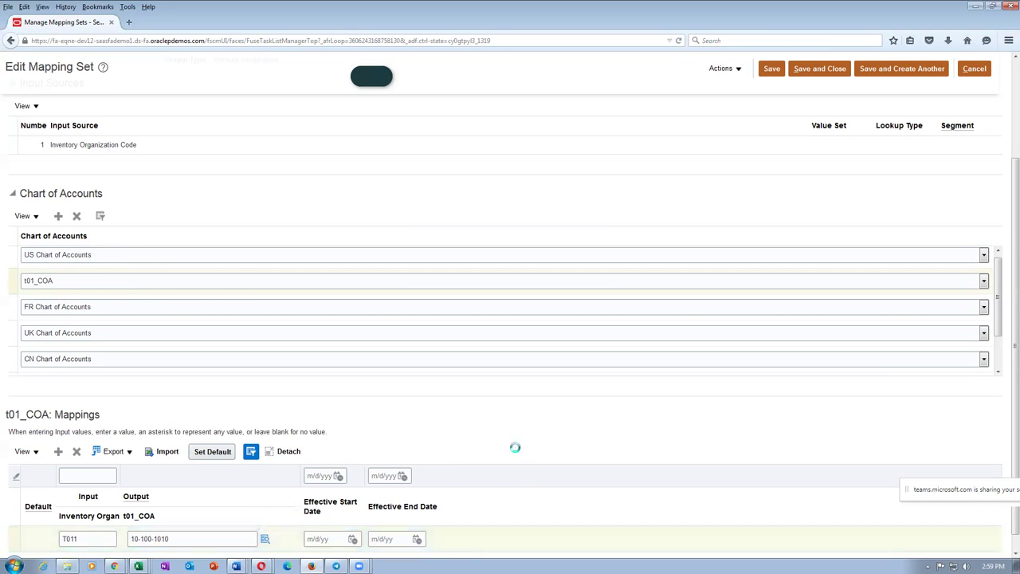
{"action": "key", "text": "alt+Tab"}
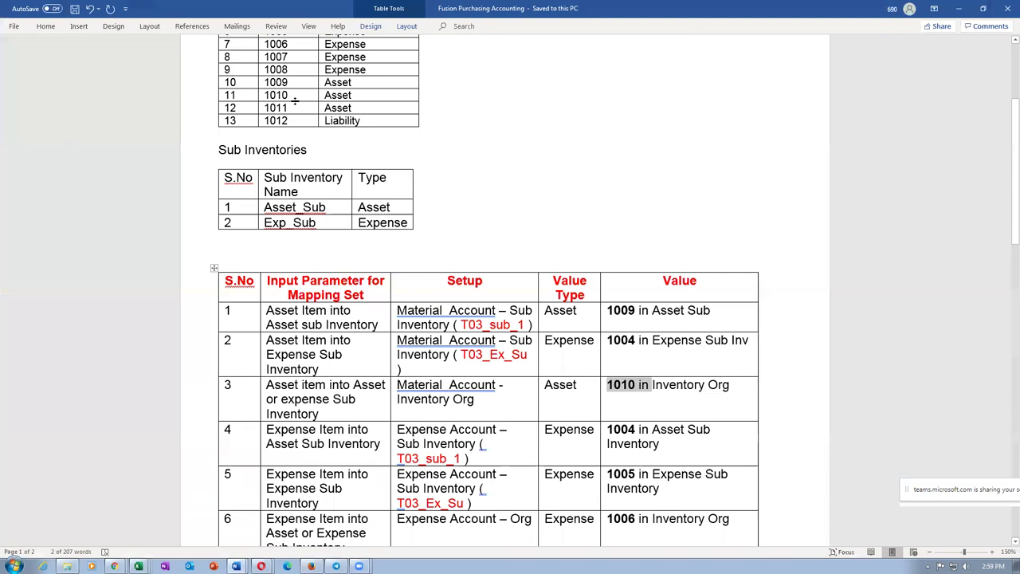
Step: Review account 1010 and mapping scenarios 1 to 3 in the Word notes, bolding row 3's 1010
{"action": "left_click_drag", "start_coordinate": [295, 99], "coordinate": [354, 96]}
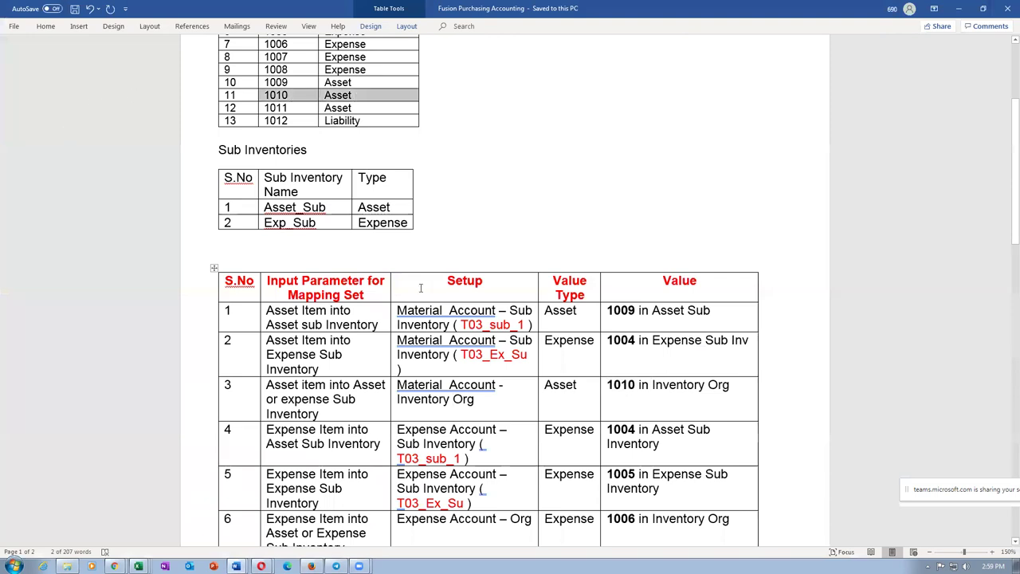
{"action": "left_click_drag", "start_coordinate": [329, 312], "coordinate": [462, 363]}
{"action": "left_click", "coordinate": [464, 401]}
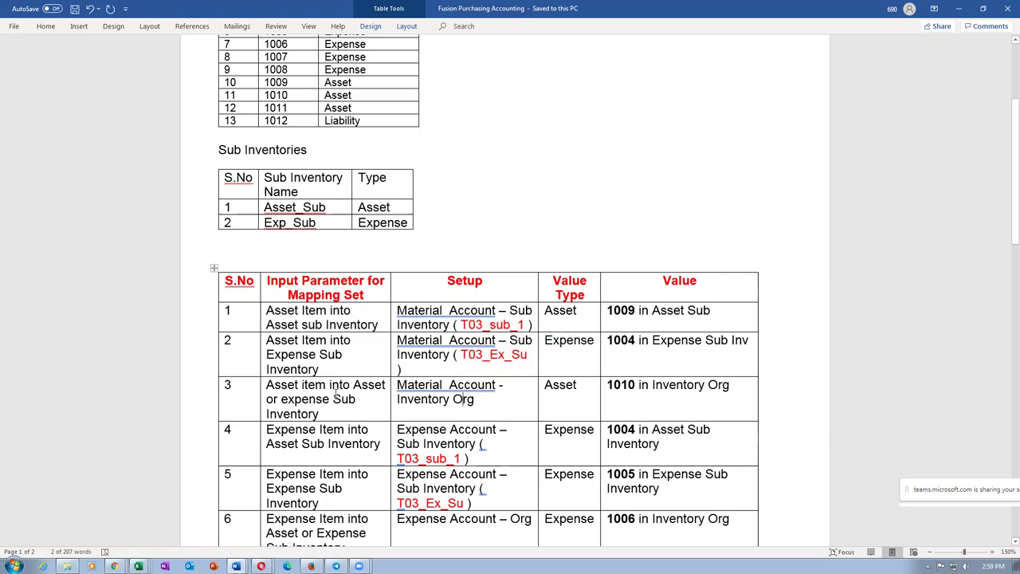
{"action": "double_click", "coordinate": [624, 386]}
{"action": "key", "text": "ctrl+b"}
{"action": "left_click_drag", "start_coordinate": [186, 319], "coordinate": [188, 393]}
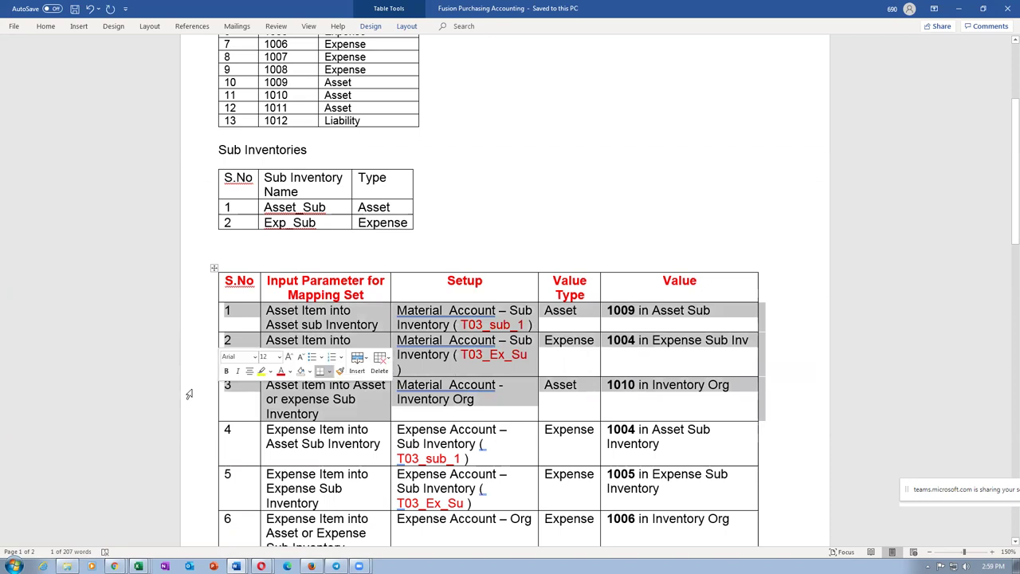
{"action": "key", "text": "alt+Tab"}
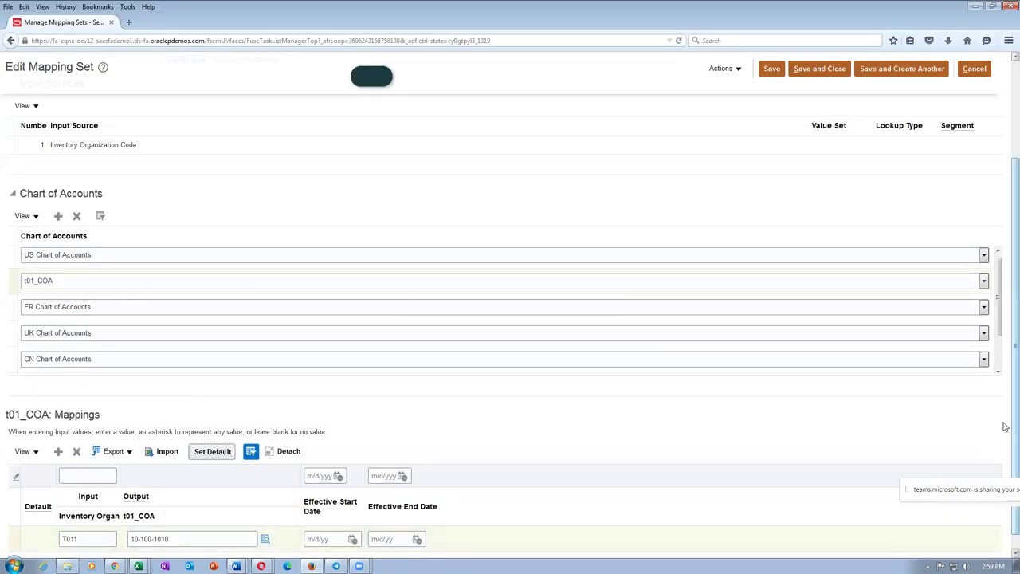
Step: Save and close the mapping set and copy the Oracle site's base address
{"action": "scroll", "coordinate": [1004, 426], "scroll_direction": "up", "scroll_amount": 3}
{"action": "left_click", "coordinate": [827, 99]}
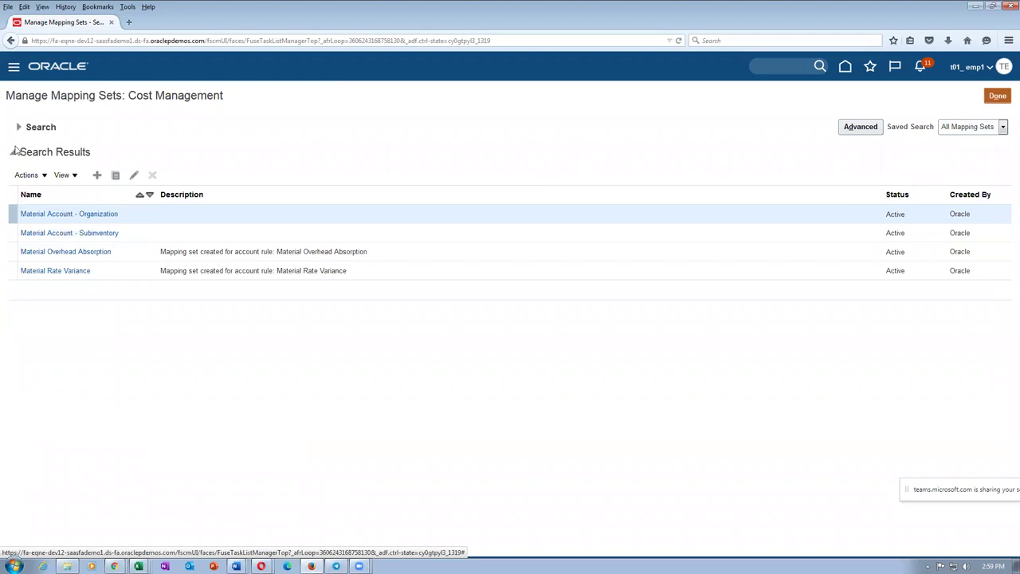
{"action": "left_click", "coordinate": [175, 40]}
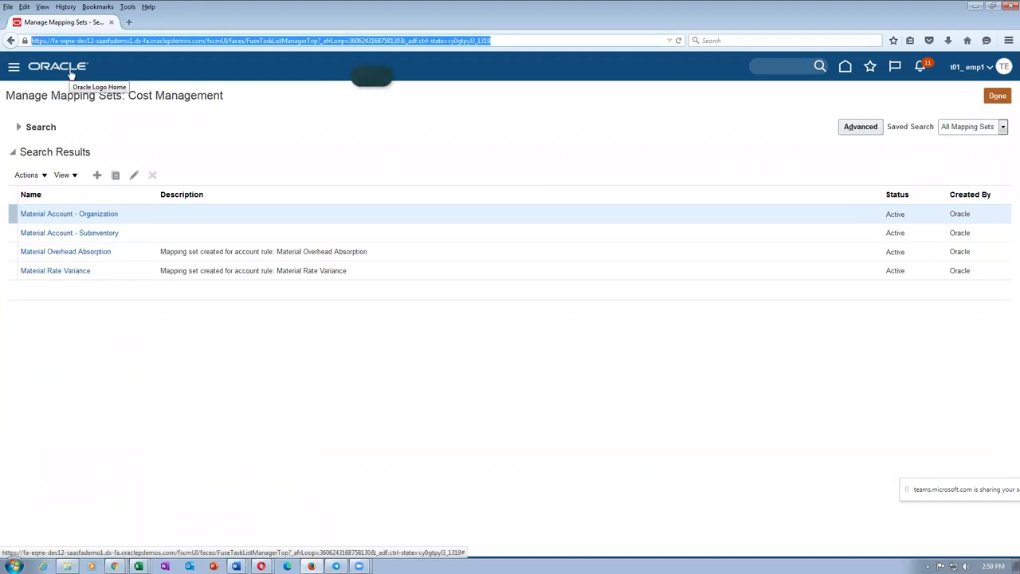
{"action": "left_click", "coordinate": [70, 73]}
{"action": "key", "text": "shift+Right"}
{"action": "key", "text": "shift+Right"}
{"action": "key", "text": "shift+Right"}
{"action": "key", "text": "shift+Right"}
{"action": "key", "text": "shift+Right"}
{"action": "key", "text": "shift+Right"}
{"action": "key", "text": "shift+Right"}
{"action": "key", "text": "shift+Right"}
{"action": "key", "text": "shift+Right"}
{"action": "key", "text": "shift+Right"}
{"action": "key", "text": "shift+Right"}
{"action": "key", "text": "shift+Right"}
{"action": "key", "text": "shift+Right"}
{"action": "key", "text": "shift+Right"}
{"action": "key", "text": "shift+Right"}
{"action": "key", "text": "shift+Right"}
{"action": "key", "text": "shift+Right"}
{"action": "key", "text": "shift+Right"}
{"action": "key", "text": "shift+Right"}
{"action": "key", "text": "shift+Right"}
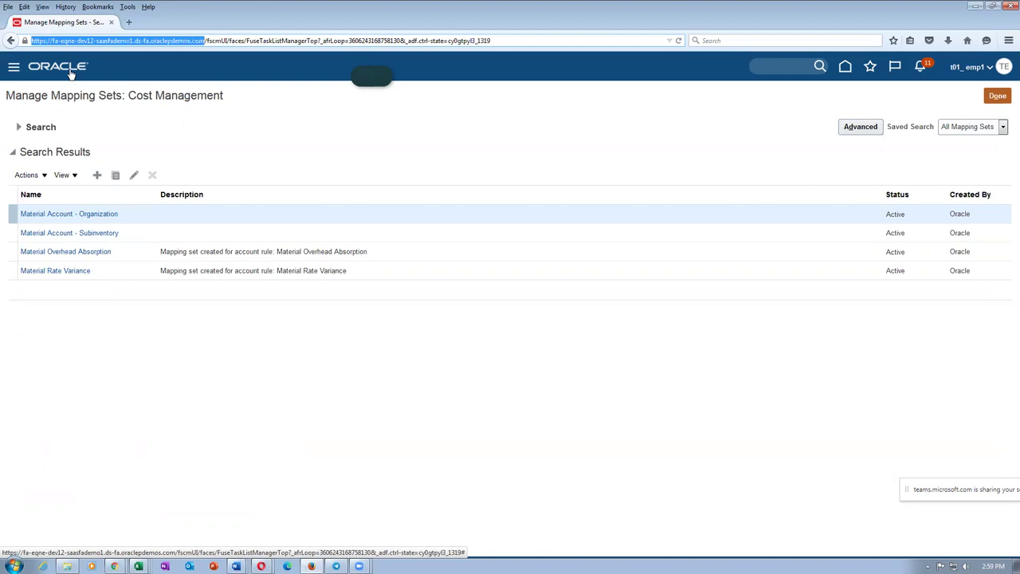
Step: Load the Oracle home page in new tabs and go to Procurement > Purchase Requisitions
{"action": "left_click", "coordinate": [128, 21]}
{"action": "type", "text": "https://fa-eqne-dev12-saasfademo1.ds-fa.oraclepdemos.com"}
{"action": "key", "text": "Return"}
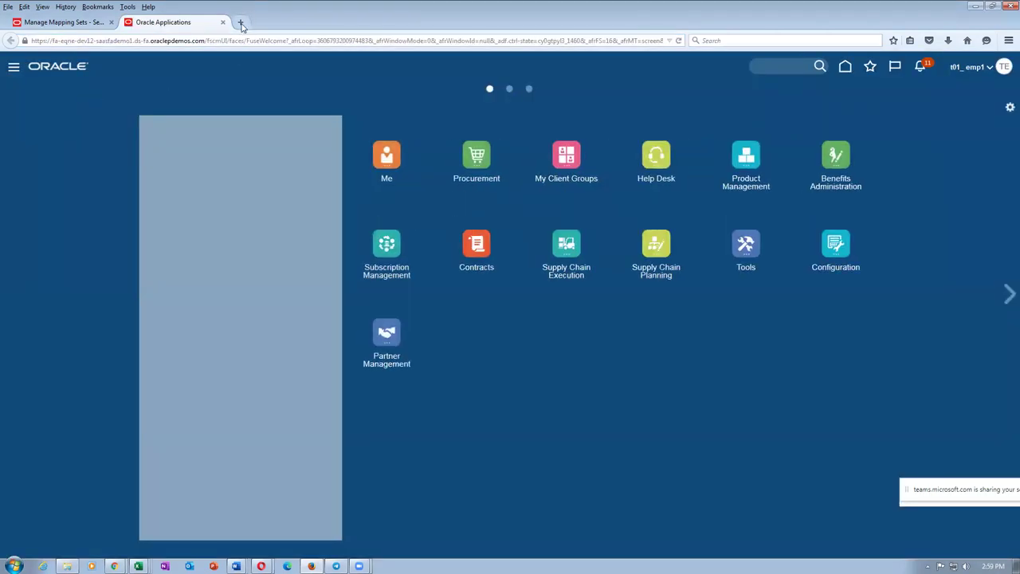
{"action": "left_click", "coordinate": [242, 24]}
{"action": "type", "text": "https://fa-eqne-dev12-saasfademo1.ds-fa.oraclepdemos.com/fscmUI/faces/FuseWelcome"}
{"action": "key", "text": "Return"}
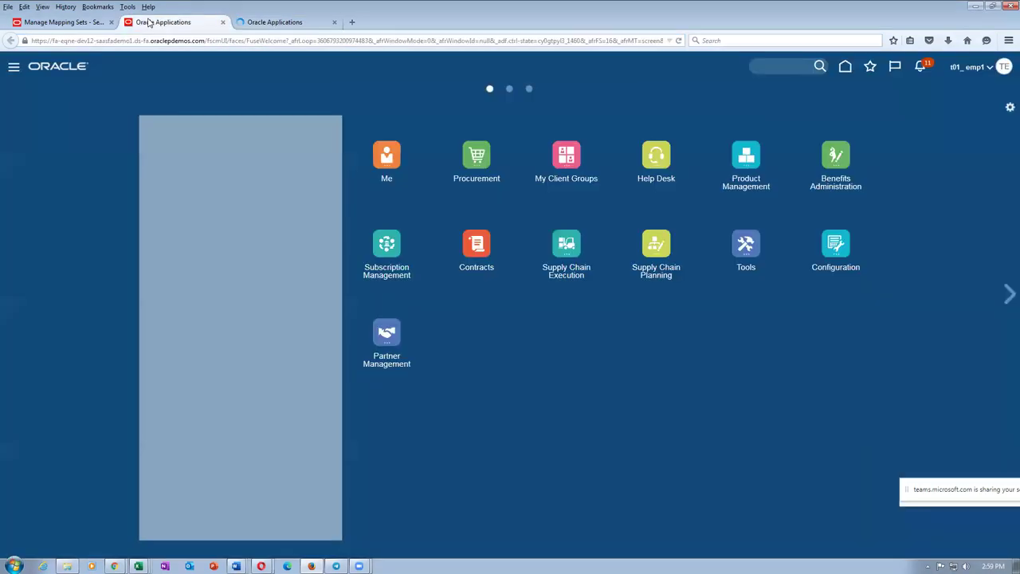
{"action": "left_click", "coordinate": [476, 166]}
{"action": "left_click", "coordinate": [395, 238]}
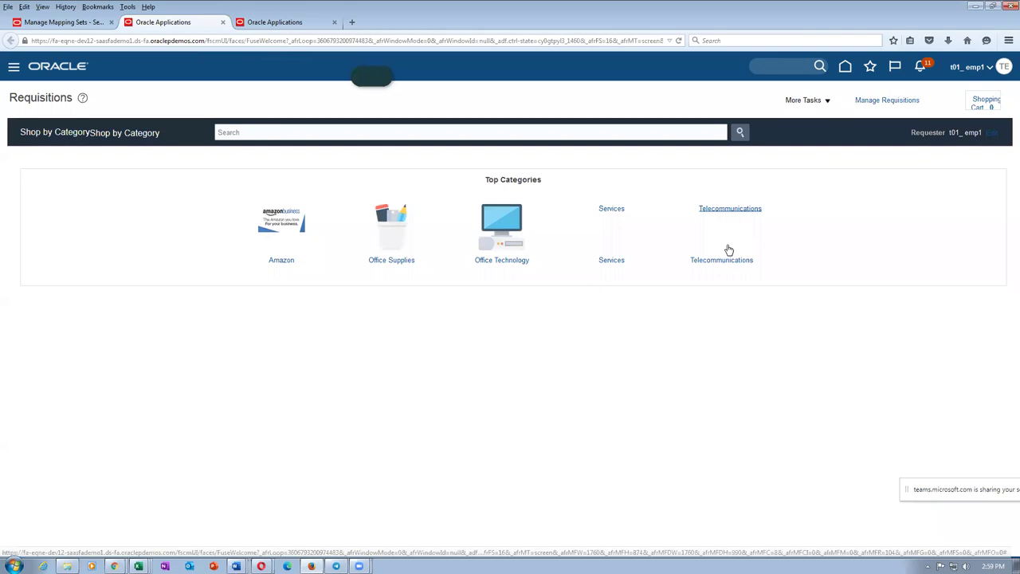
{"action": "left_click", "coordinate": [803, 100]}
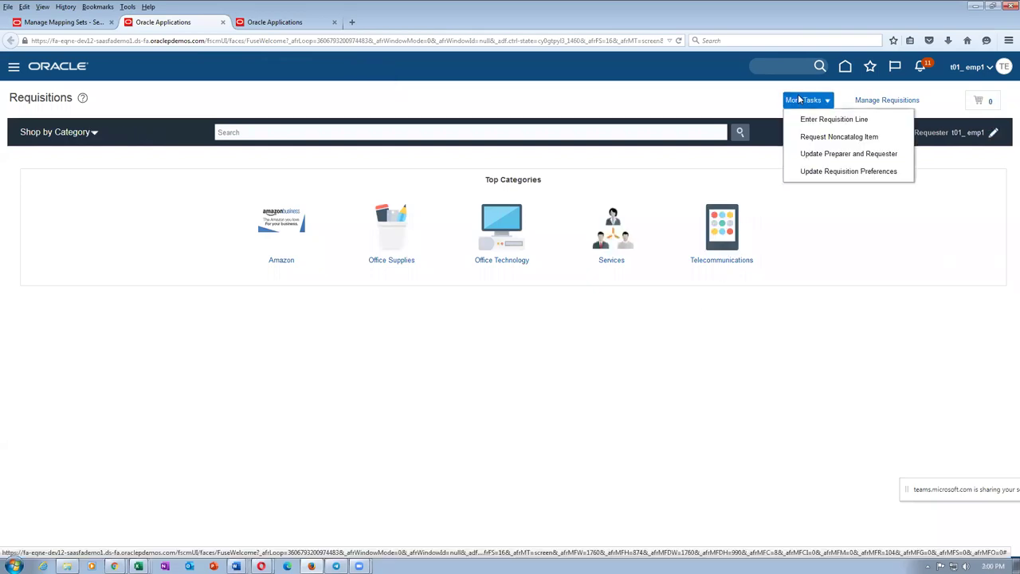
Step: In Requisition Preferences, choose deliver-to location t01_loc_1 and destination type Inventory
{"action": "left_click", "coordinate": [828, 172]}
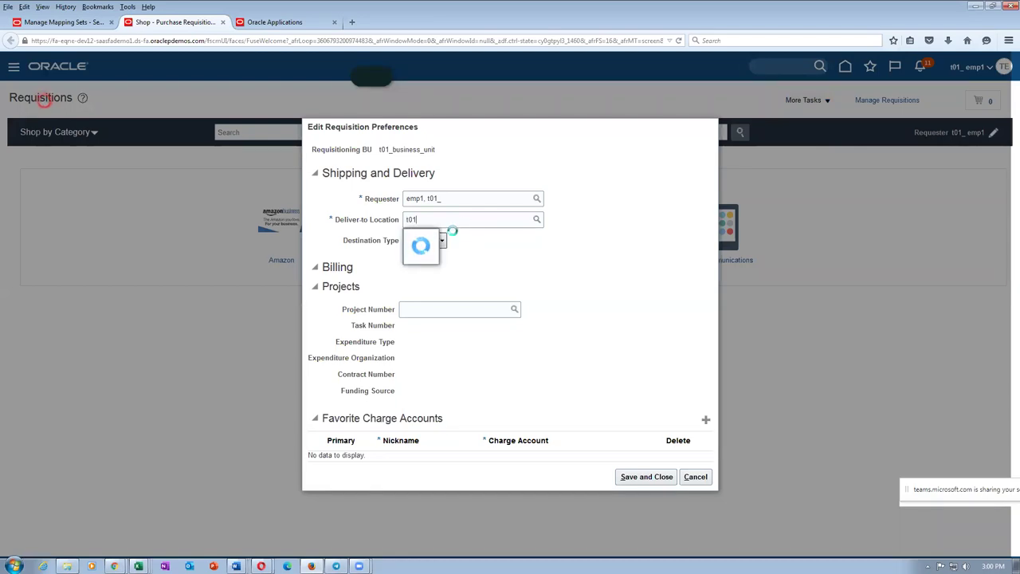
{"action": "left_click", "coordinate": [439, 256]}
{"action": "left_click", "coordinate": [433, 242]}
{"action": "left_click", "coordinate": [430, 263]}
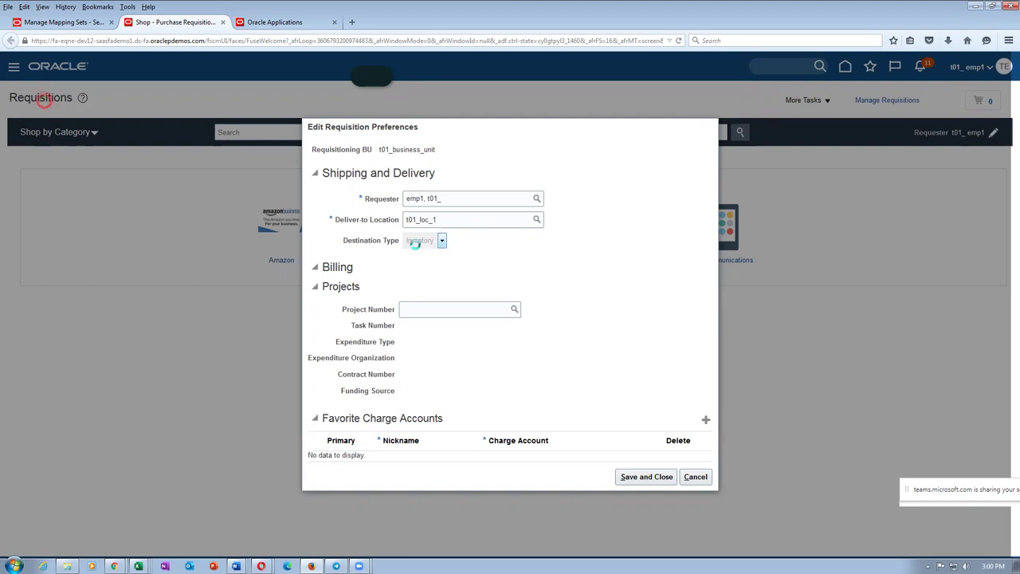
{"action": "key", "text": "alt+Tab"}
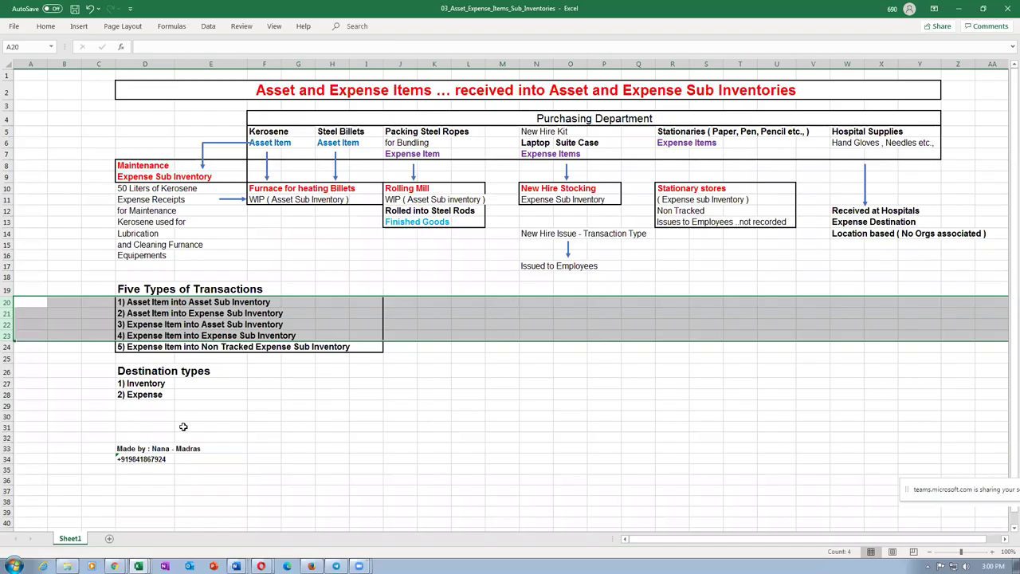
Step: Review the Excel diagram's Expense destination type, Hospital Supplies, Hand Gloves and Steel Rods notes
{"action": "left_click", "coordinate": [144, 393]}
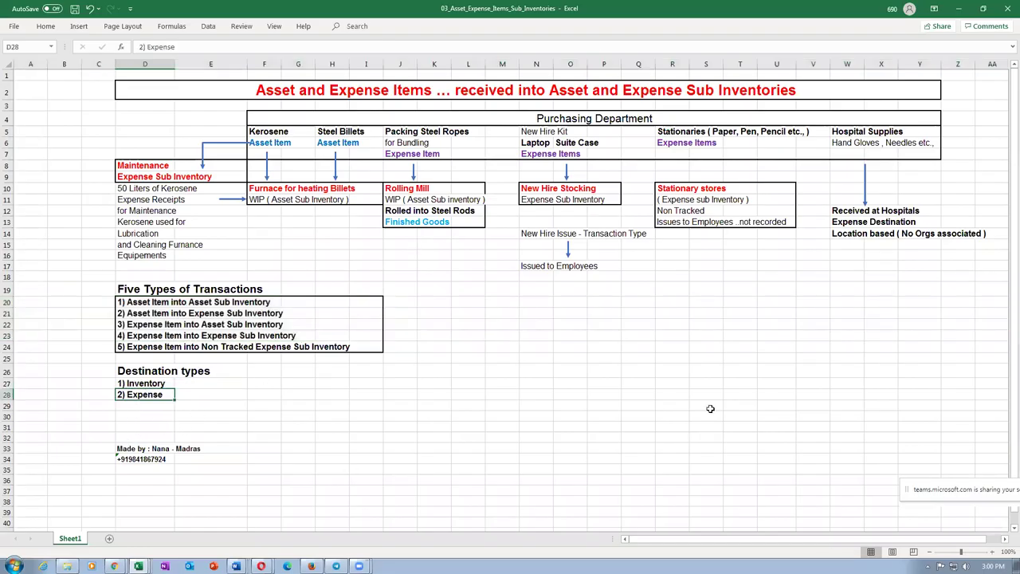
{"action": "left_click_drag", "start_coordinate": [837, 210], "coordinate": [844, 230]}
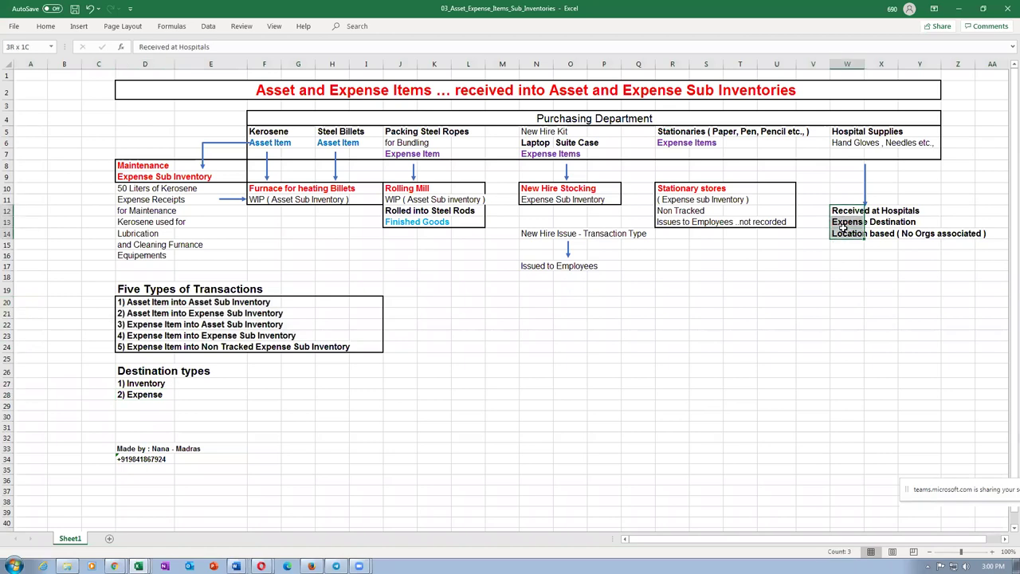
{"action": "left_click_drag", "start_coordinate": [843, 132], "coordinate": [846, 137]}
{"action": "left_click_drag", "start_coordinate": [841, 212], "coordinate": [843, 231]}
{"action": "left_click", "coordinate": [140, 395]}
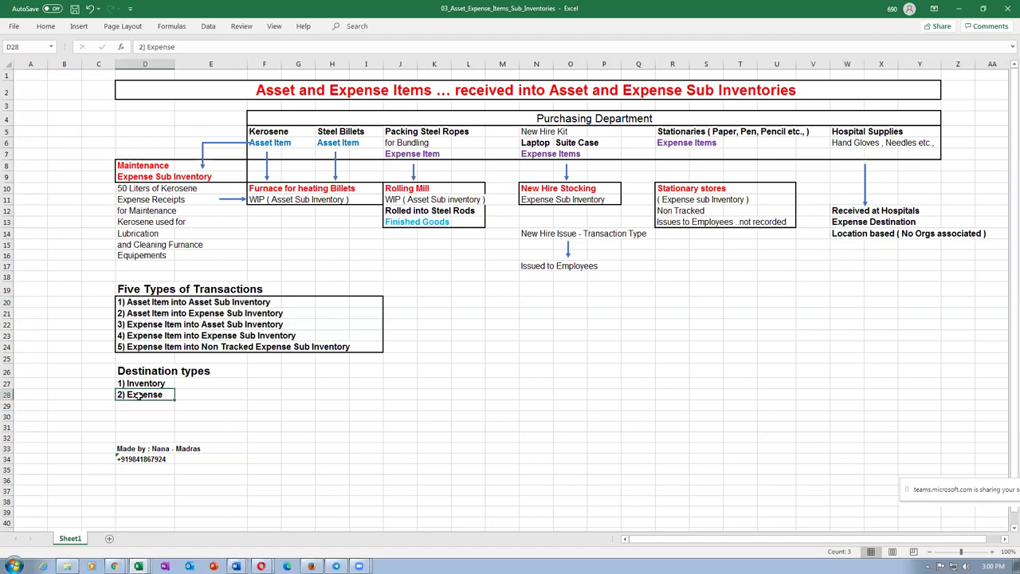
{"action": "left_click_drag", "start_coordinate": [844, 143], "coordinate": [896, 144]}
{"action": "left_click", "coordinate": [846, 154]}
{"action": "left_click", "coordinate": [399, 212]}
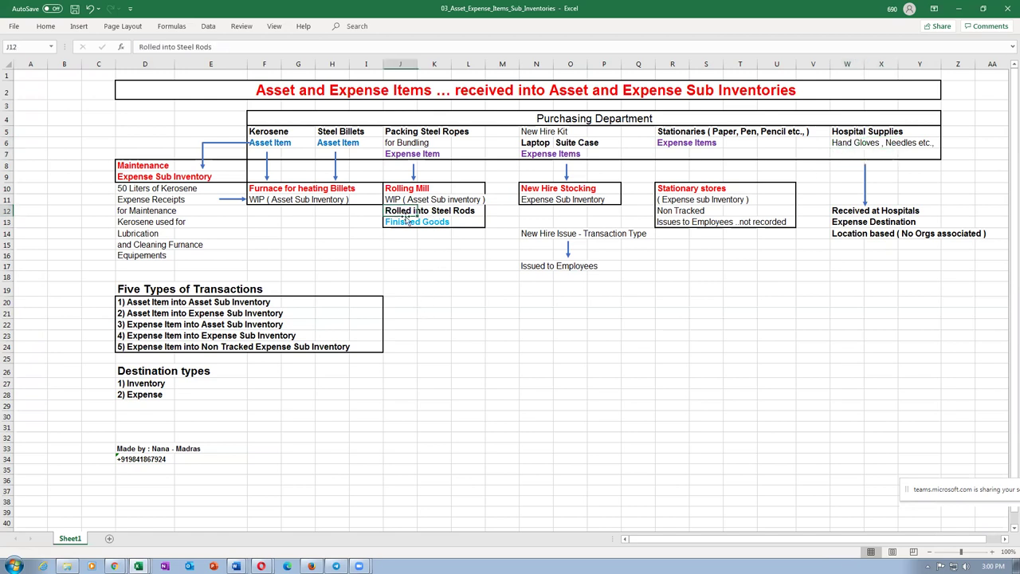
{"action": "left_click_drag", "start_coordinate": [398, 212], "coordinate": [470, 215]}
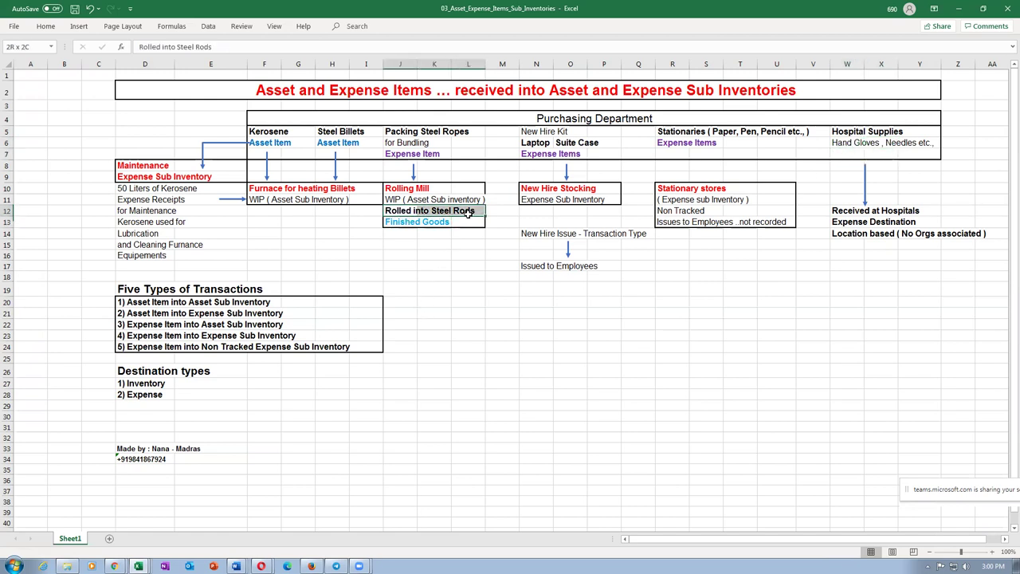
{"action": "left_click", "coordinate": [460, 324]}
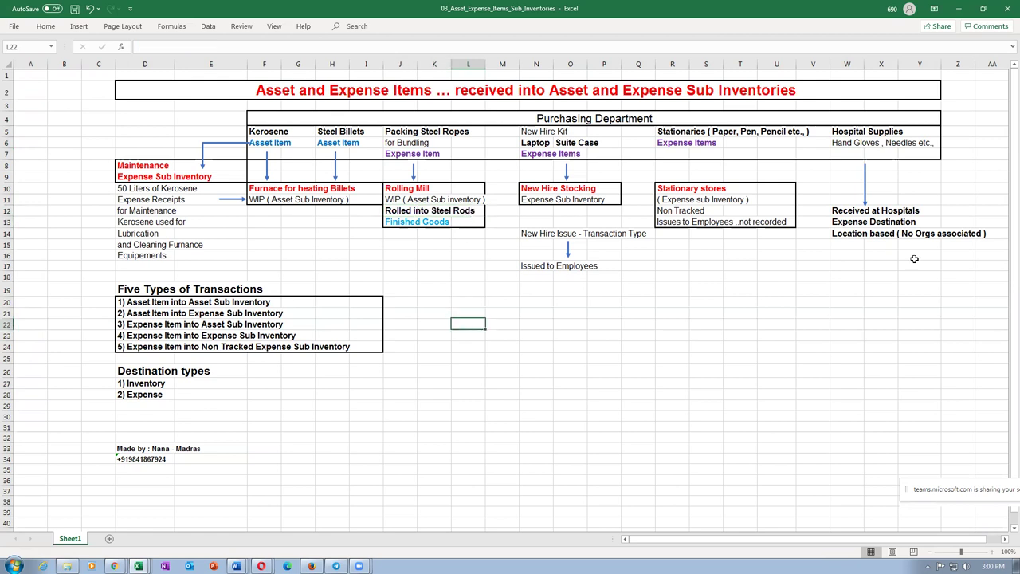
{"action": "left_click", "coordinate": [837, 137]}
{"action": "left_click", "coordinate": [847, 211]}
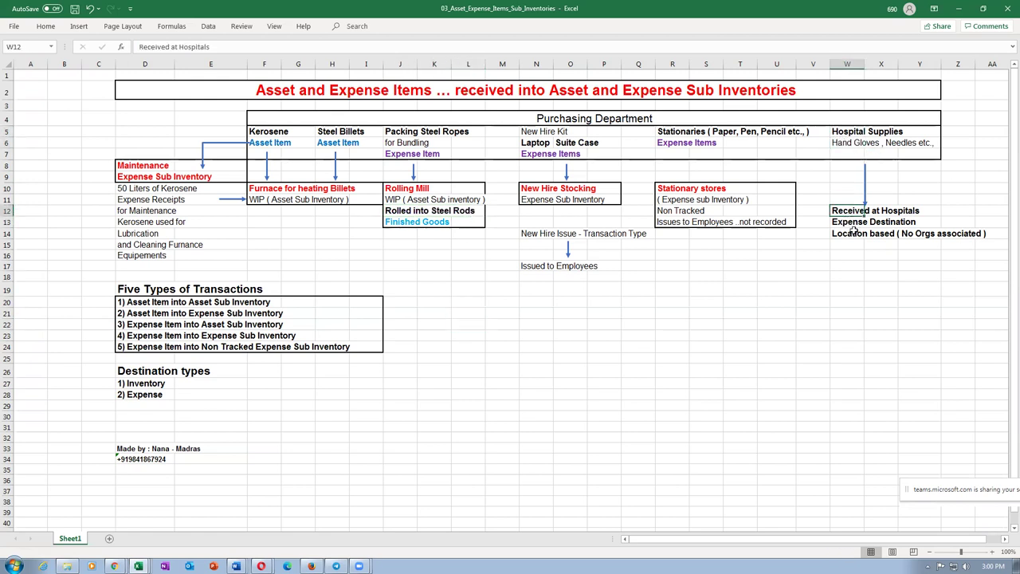
{"action": "key", "text": "alt+Tab"}
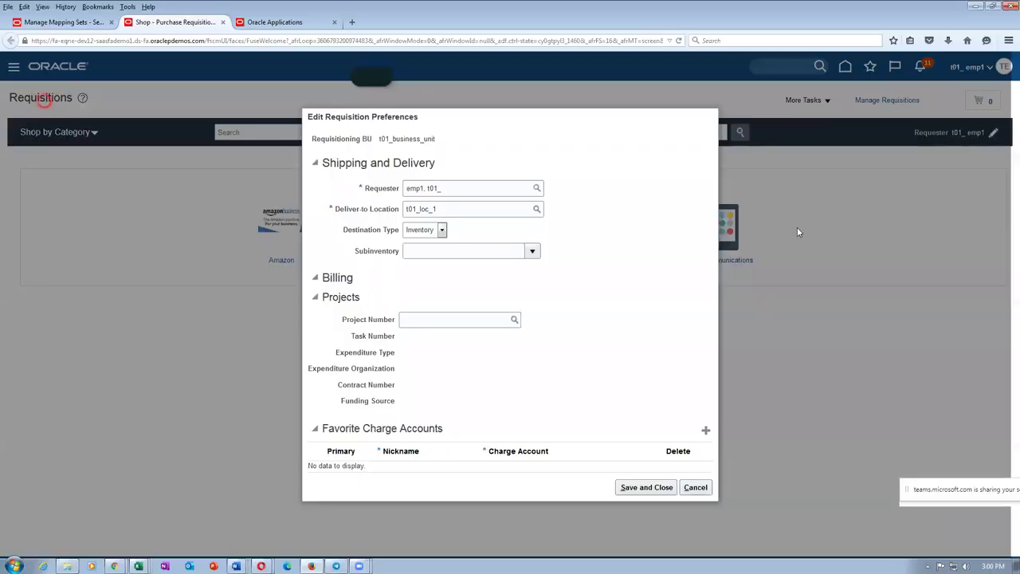
Step: Keep destination type Inventory, choose subinventory RMS_1, and save the requisition preferences
{"action": "left_click", "coordinate": [411, 232]}
{"action": "left_click", "coordinate": [416, 251]}
{"action": "left_click", "coordinate": [533, 252]}
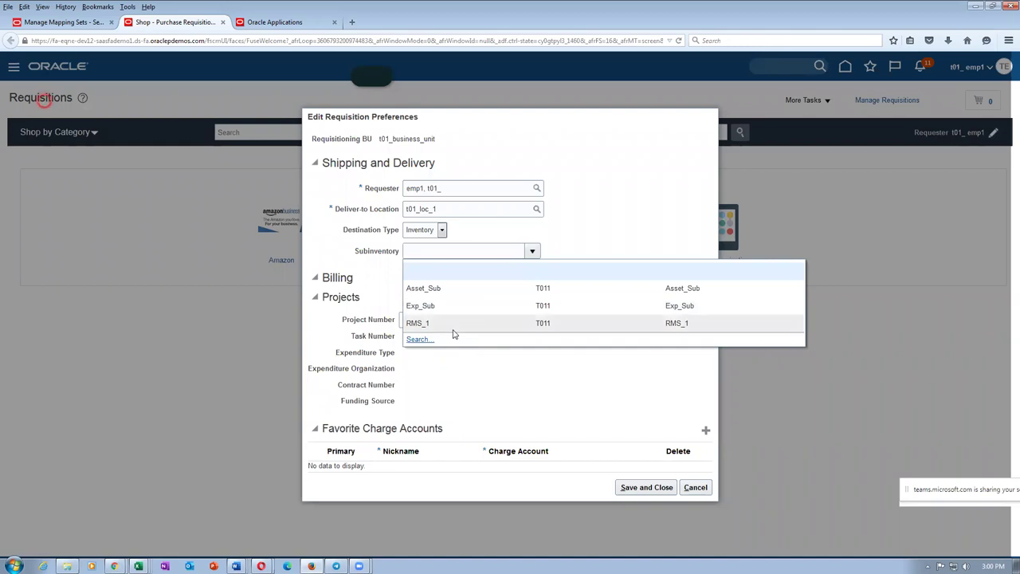
{"action": "left_click", "coordinate": [451, 329]}
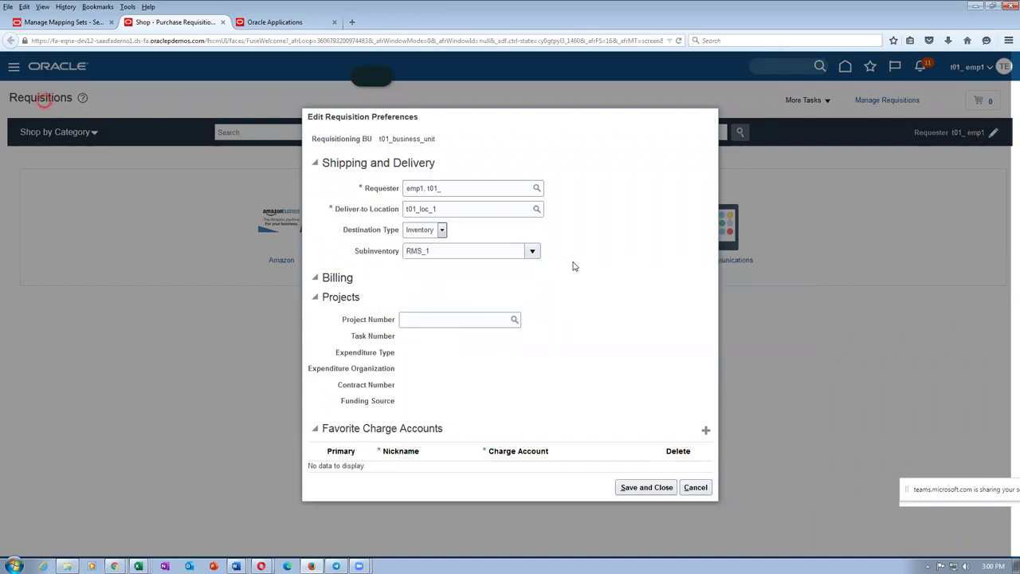
{"action": "left_click", "coordinate": [646, 487]}
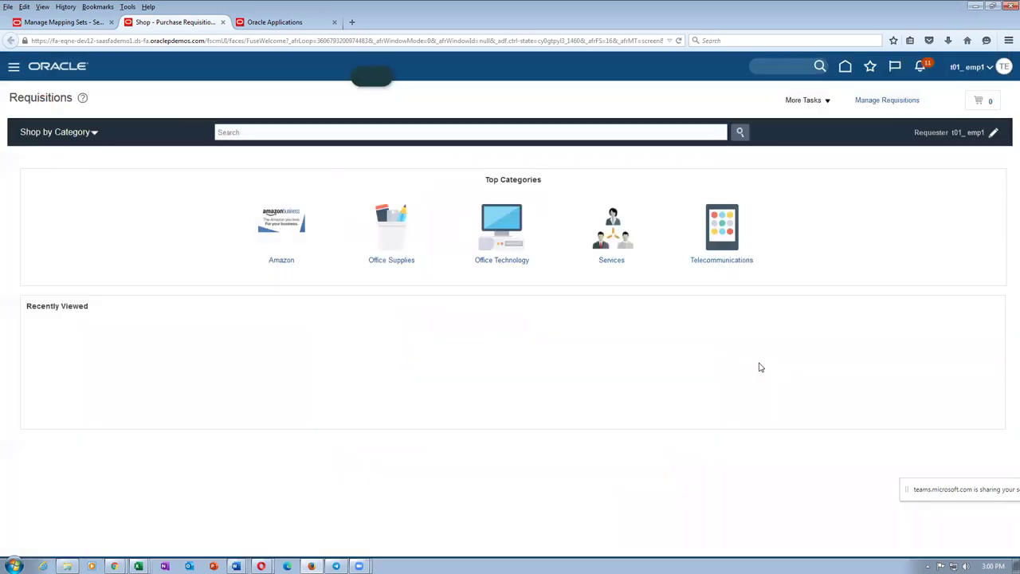
{"action": "left_click", "coordinate": [801, 102]}
Step: Add t011_kerosene_asset_item, quantity 1 at 10.00 USD for subinventory RMS_1, to the cart
{"action": "left_click", "coordinate": [807, 119]}
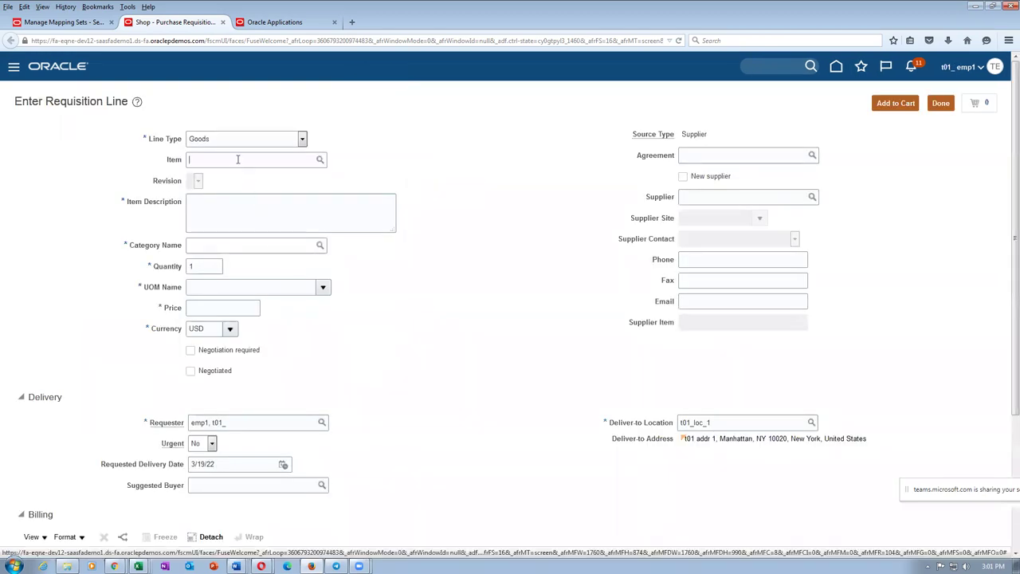
{"action": "type", "text": "t011_kerosene_asset_item"}
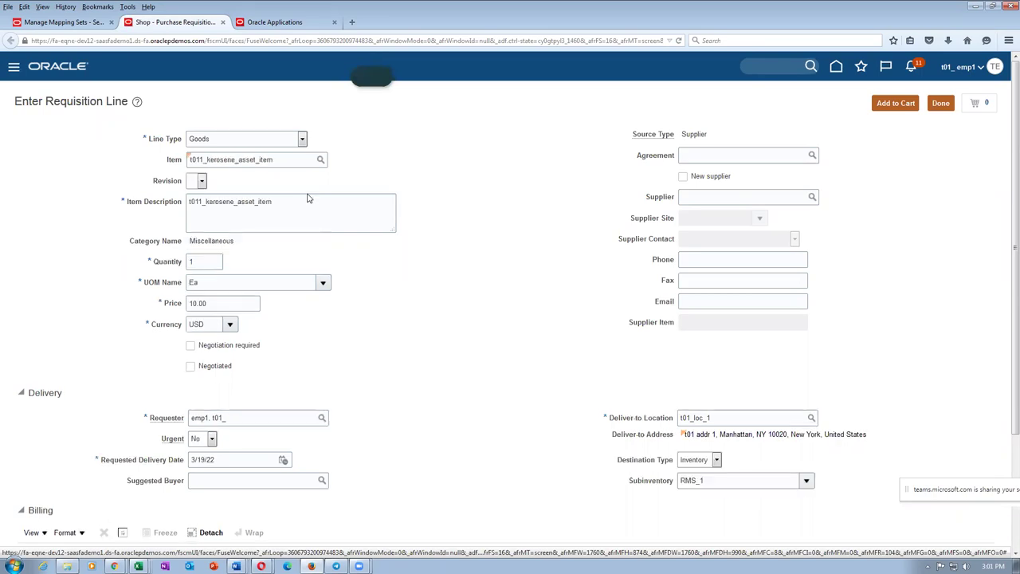
{"action": "left_click", "coordinate": [888, 109]}
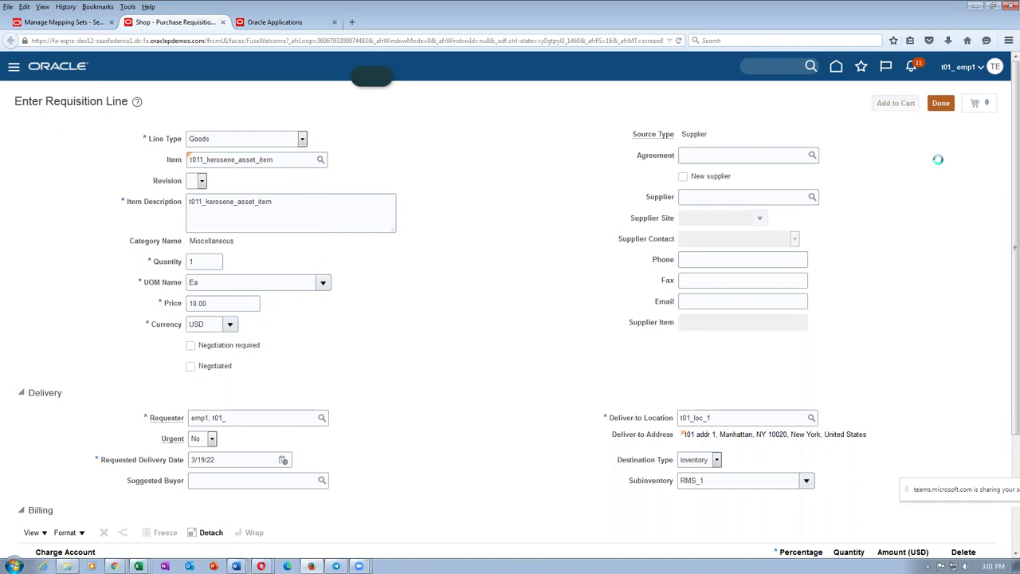
Step: Open the cart's requisition, then check row 1's T03_sub_1 subinventory in the Word mapping table
{"action": "left_click", "coordinate": [988, 106]}
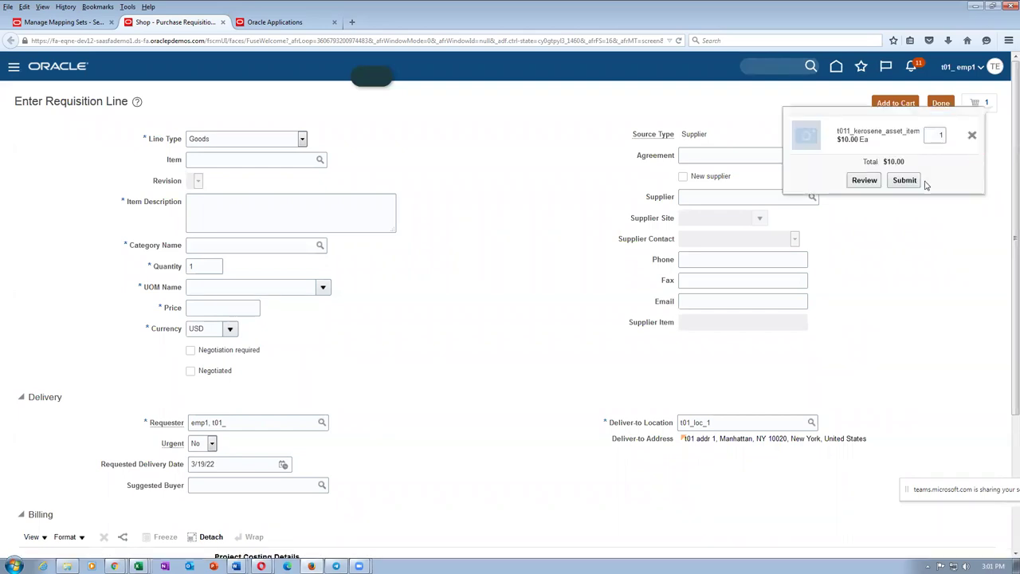
{"action": "left_click", "coordinate": [864, 179]}
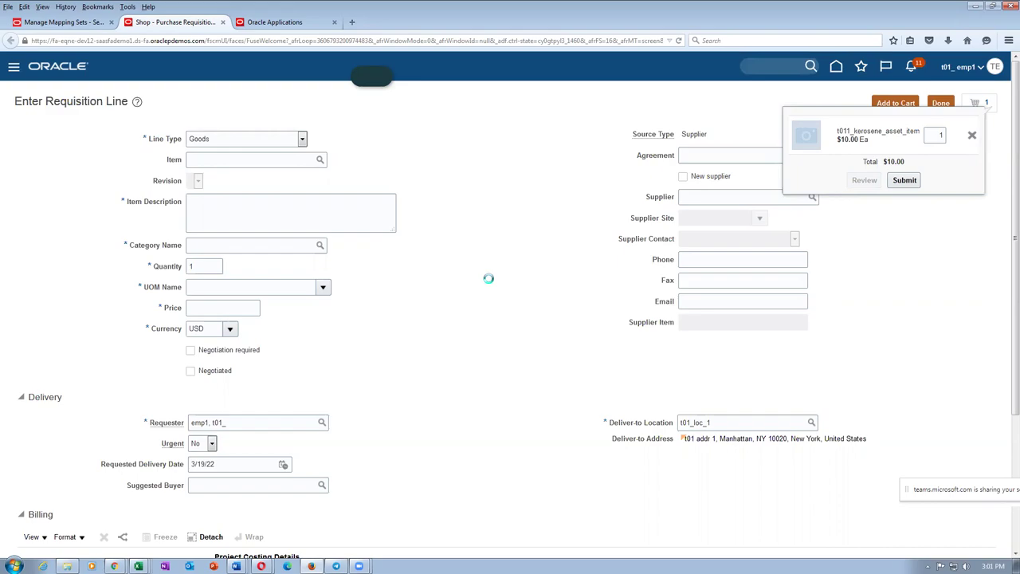
{"action": "key", "text": "alt+Tab"}
{"action": "key", "text": "alt+Tab"}
{"action": "key", "text": "alt+Tab"}
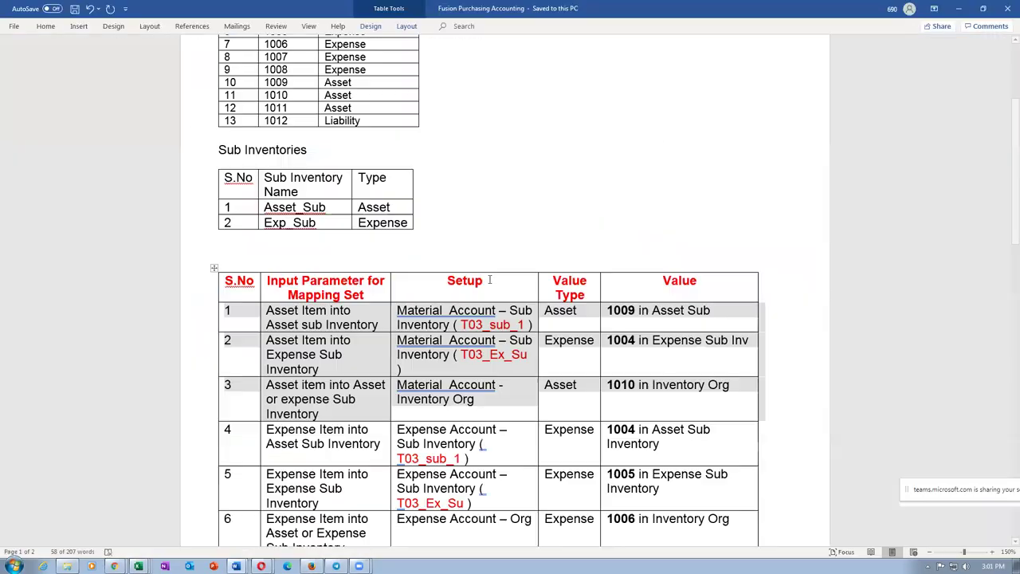
{"action": "left_click", "coordinate": [489, 324]}
Step: Compare mapping rows 1 and 2 in Word, asset account 1009 versus expense subinventory 1004
{"action": "left_click_drag", "start_coordinate": [301, 309], "coordinate": [378, 325]}
{"action": "left_click", "coordinate": [626, 311]}
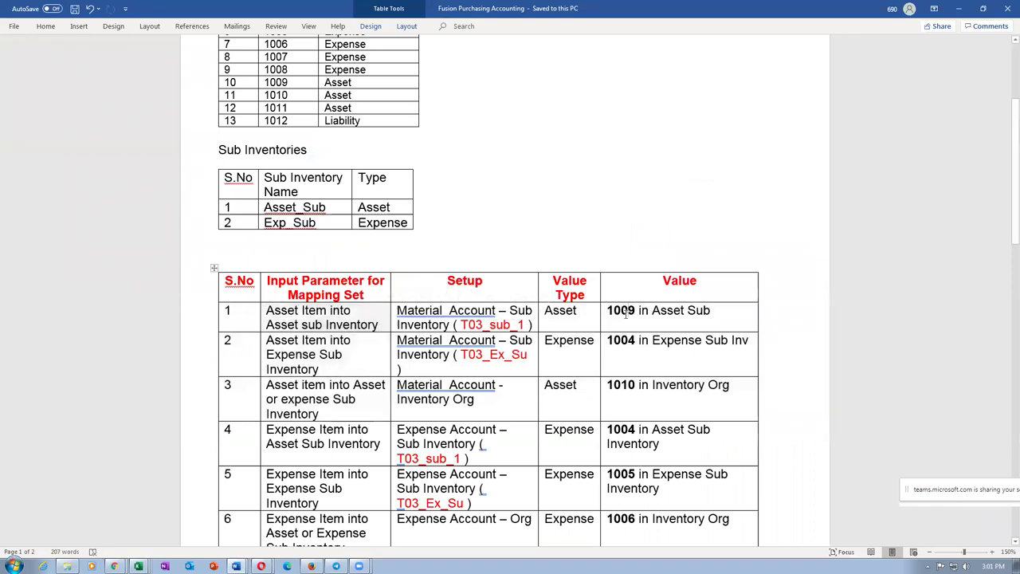
{"action": "triple_click", "coordinate": [279, 348]}
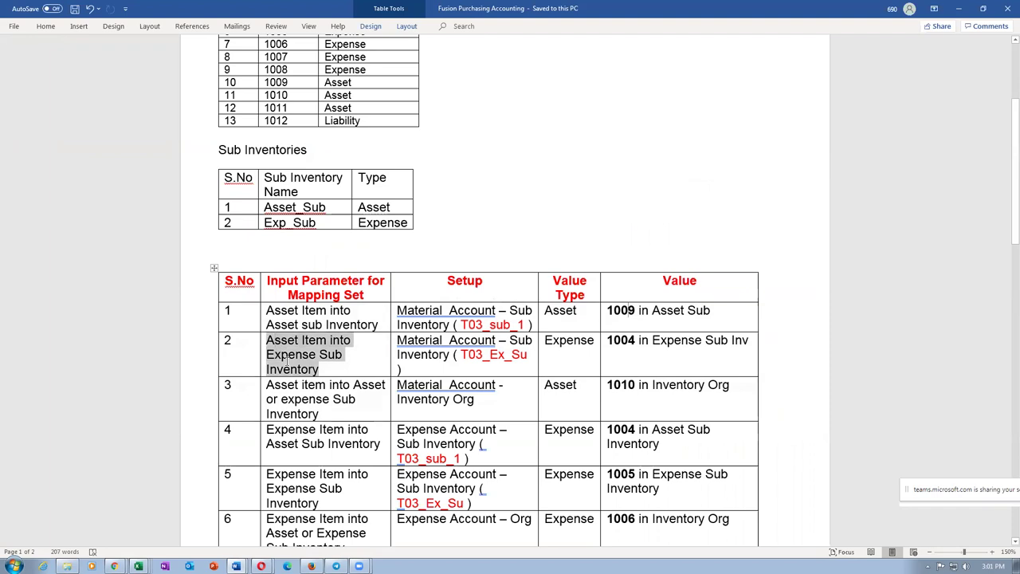
{"action": "left_click_drag", "start_coordinate": [610, 342], "coordinate": [660, 344]}
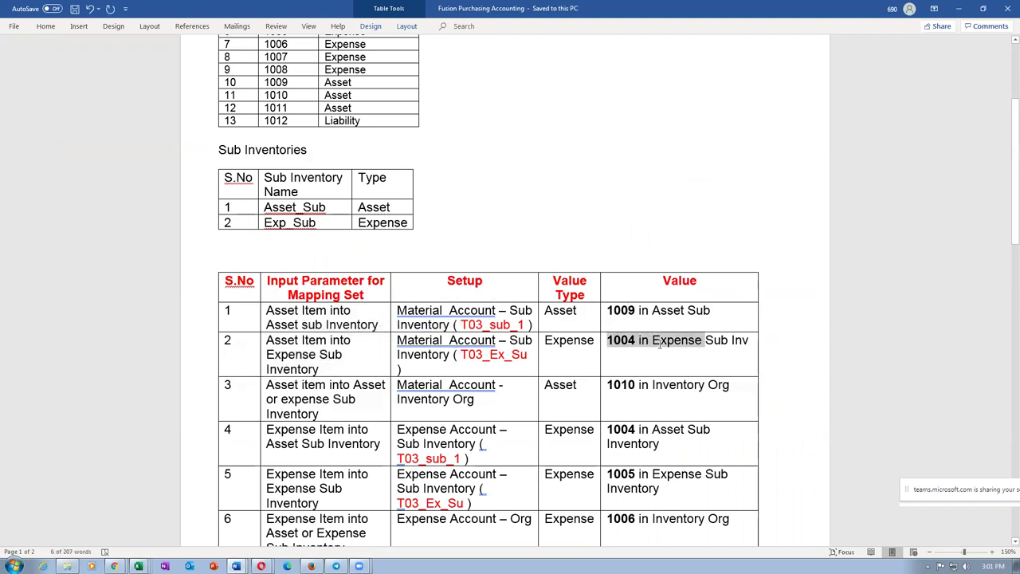
{"action": "left_click_drag", "start_coordinate": [318, 320], "coordinate": [640, 340]}
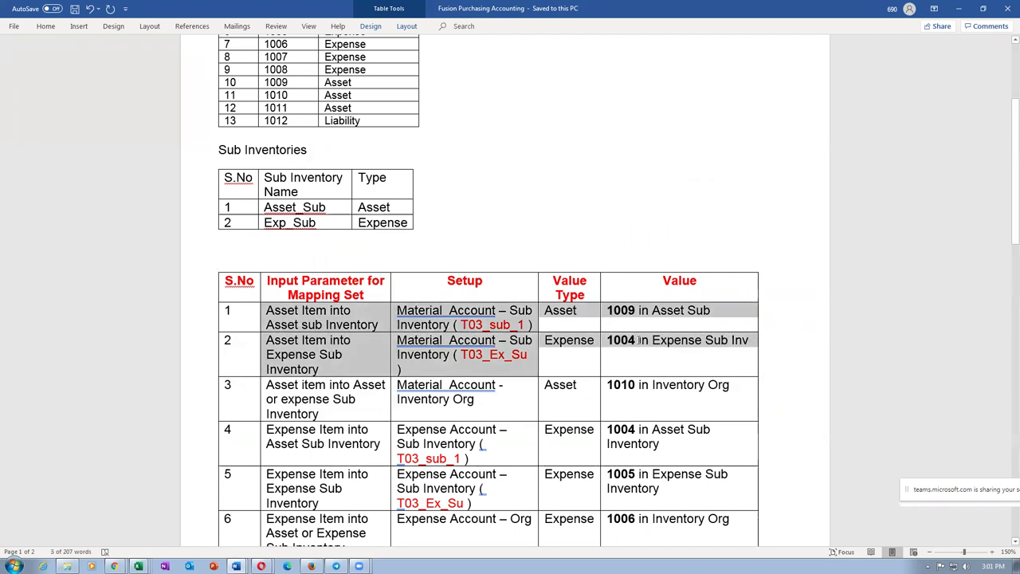
{"action": "left_click", "coordinate": [644, 393]}
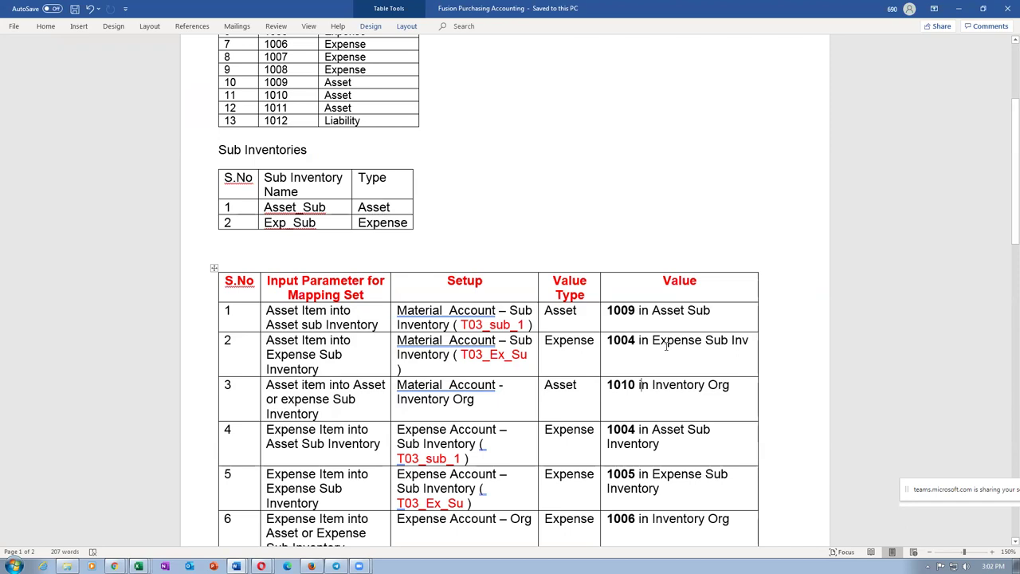
{"action": "key", "text": "alt+Tab"}
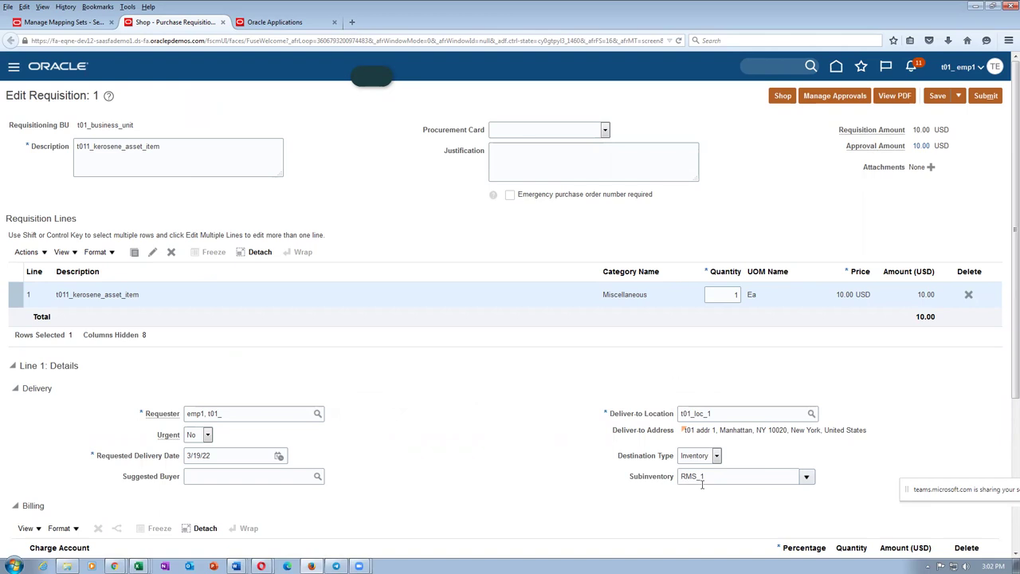
{"action": "key", "text": "alt+Tab"}
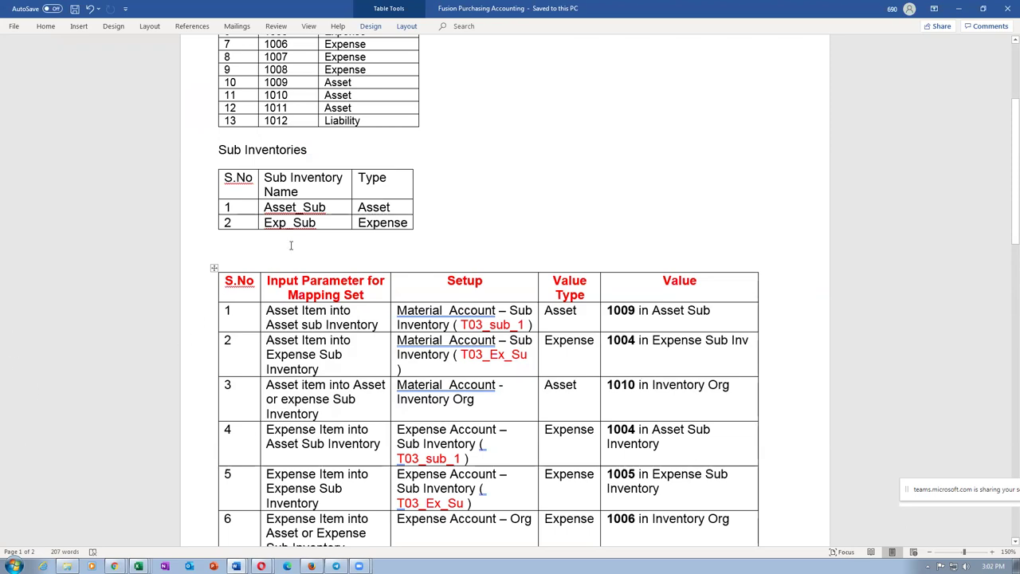
{"action": "mouse_move", "coordinate": [266, 208]}
{"action": "left_mouse_down"}
{"action": "mouse_move", "coordinate": [292, 208]}
{"action": "mouse_move", "coordinate": [276, 207]}
{"action": "left_mouse_up"}
{"action": "double_click", "coordinate": [268, 223]}
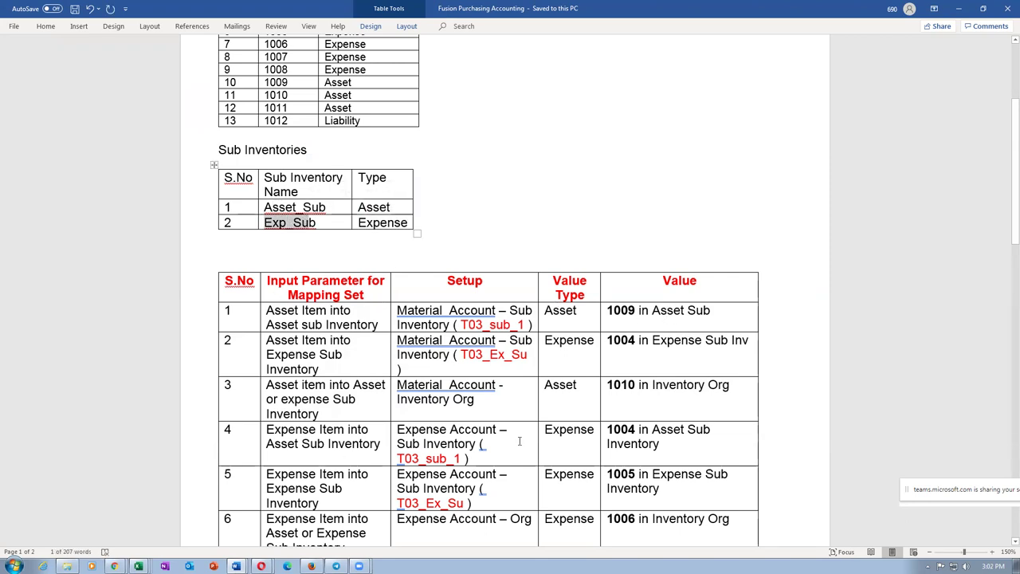
{"action": "left_click_drag", "start_coordinate": [617, 341], "coordinate": [681, 343]}
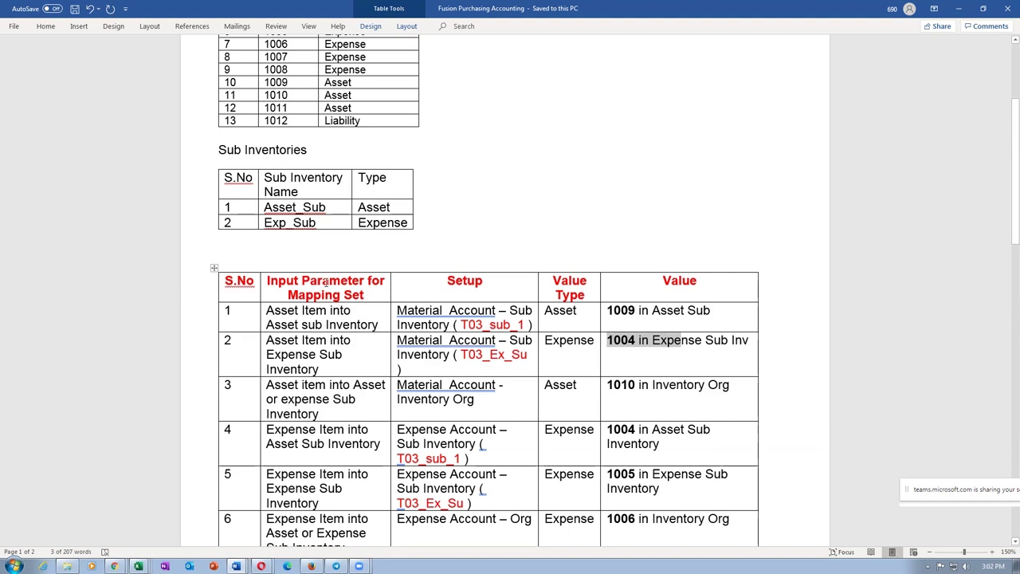
{"action": "left_click", "coordinate": [336, 255]}
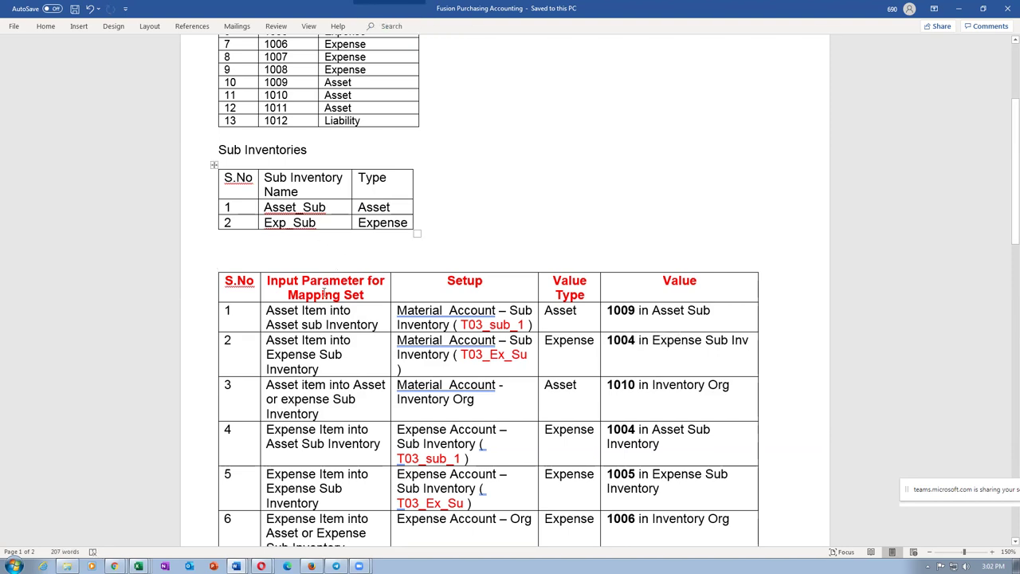
{"action": "left_click_drag", "start_coordinate": [352, 350], "coordinate": [690, 351]}
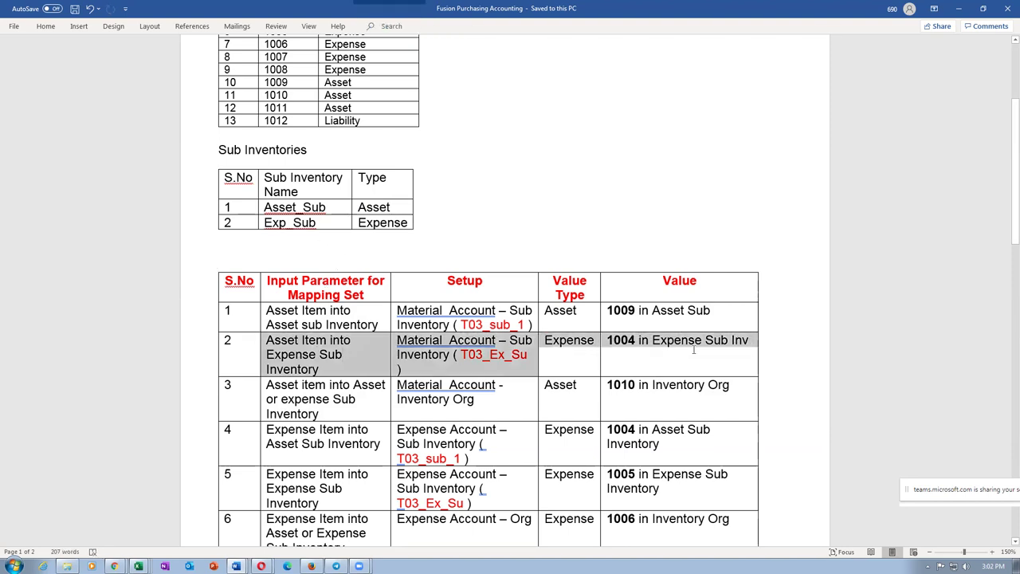
{"action": "left_click", "coordinate": [462, 373]}
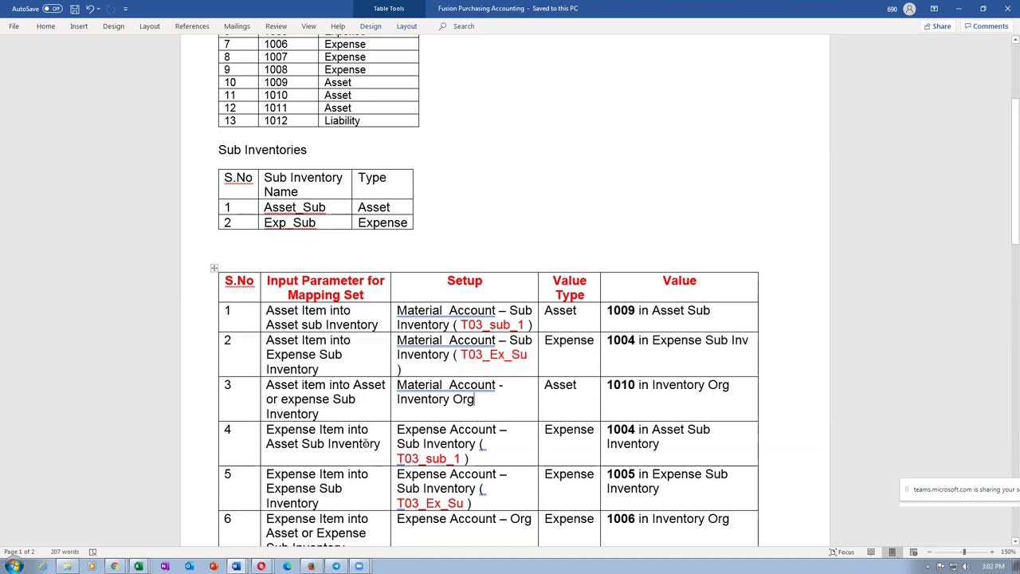
{"action": "key", "text": "alt+Tab"}
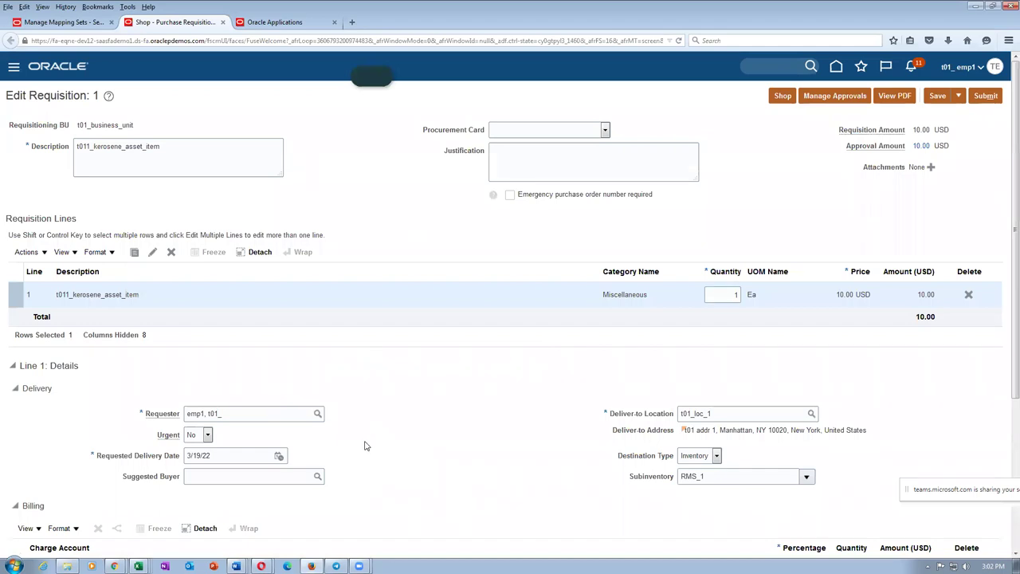
{"action": "key", "text": "alt+Tab"}
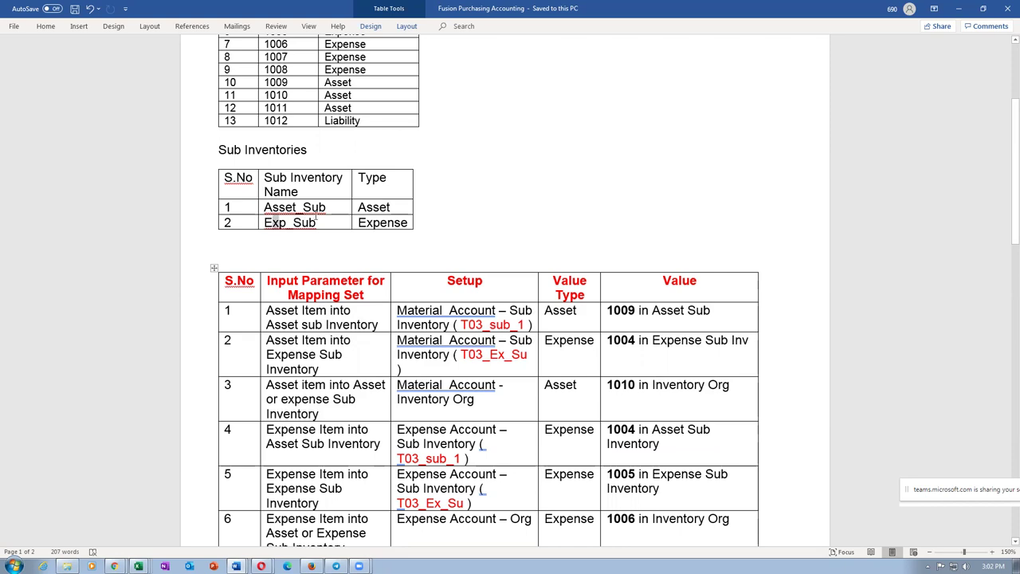
{"action": "key", "text": "alt+Tab"}
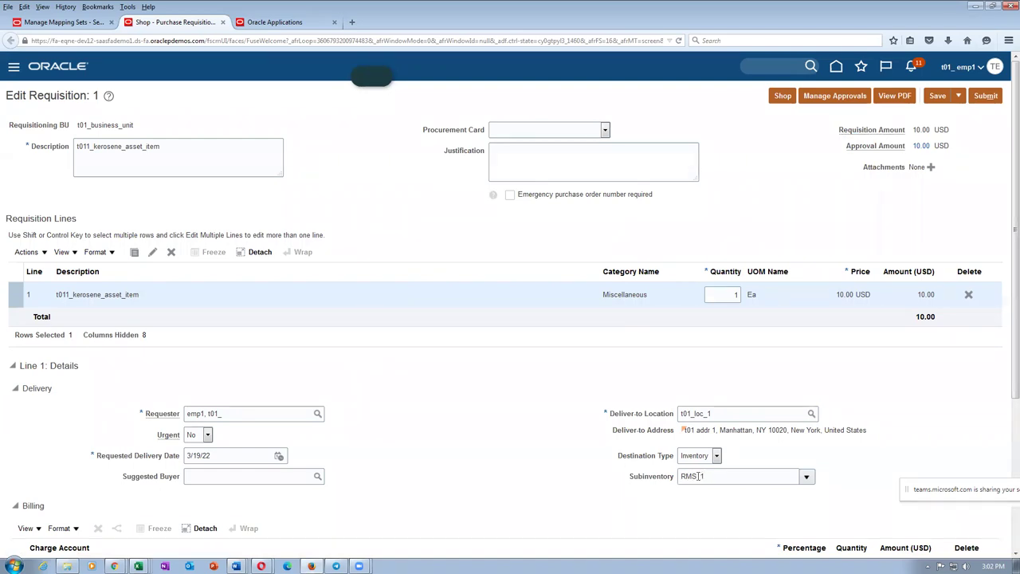
{"action": "key", "text": "alt+Tab"}
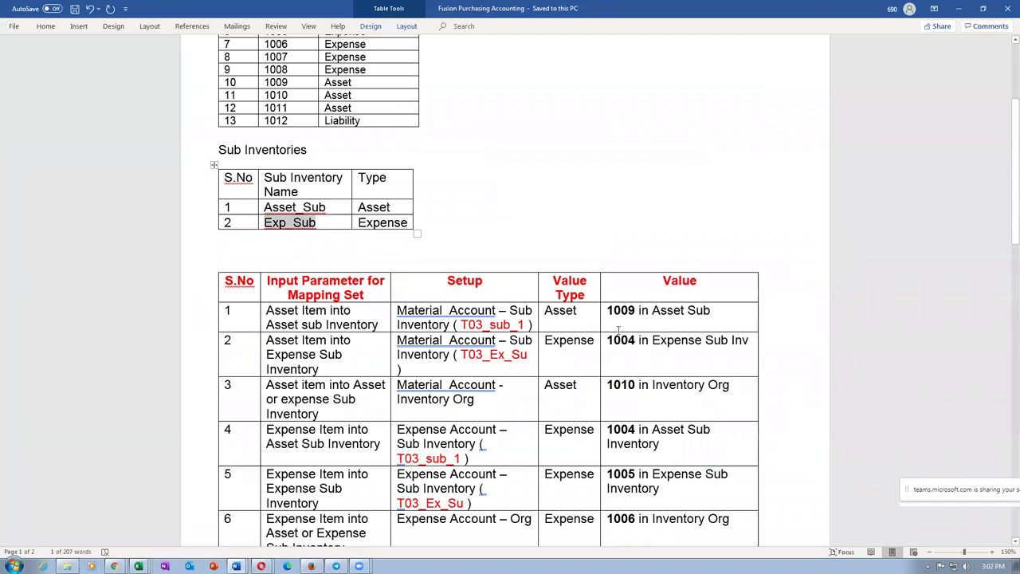
{"action": "left_click_drag", "start_coordinate": [626, 313], "coordinate": [647, 384]}
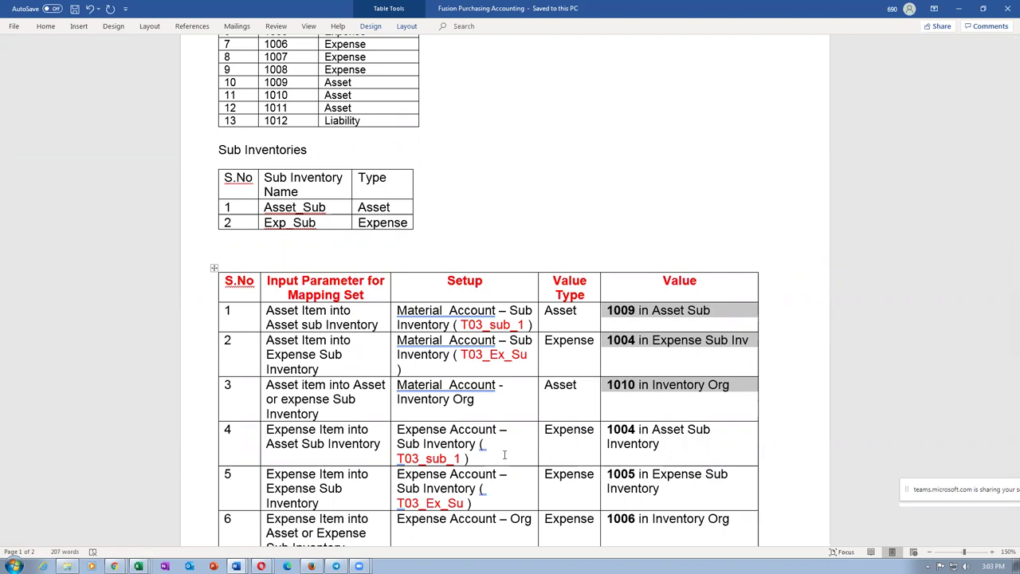
{"action": "left_click", "coordinate": [632, 323]}
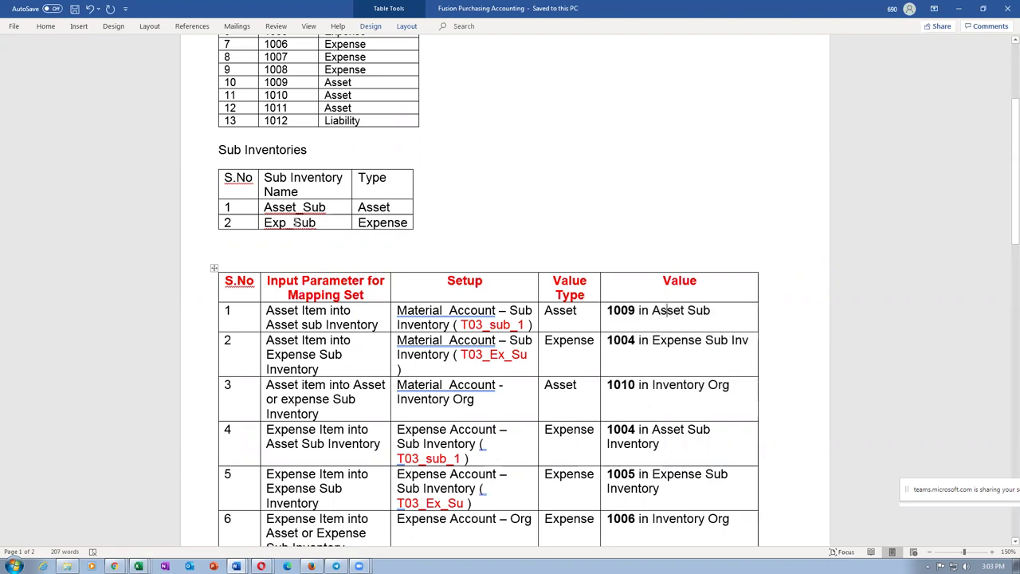
{"action": "left_click_drag", "start_coordinate": [265, 207], "coordinate": [326, 207]}
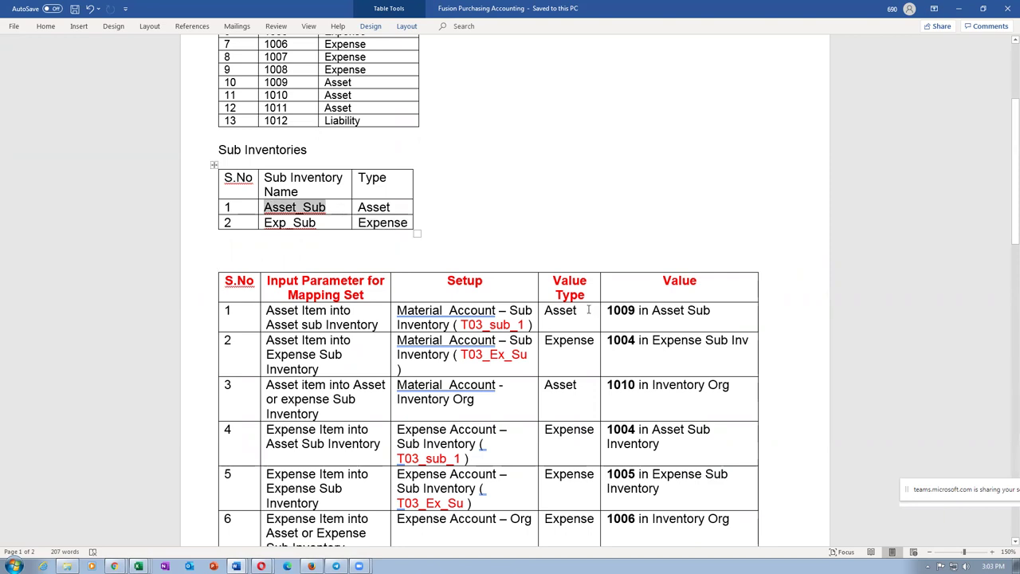
{"action": "key", "text": "alt+Tab"}
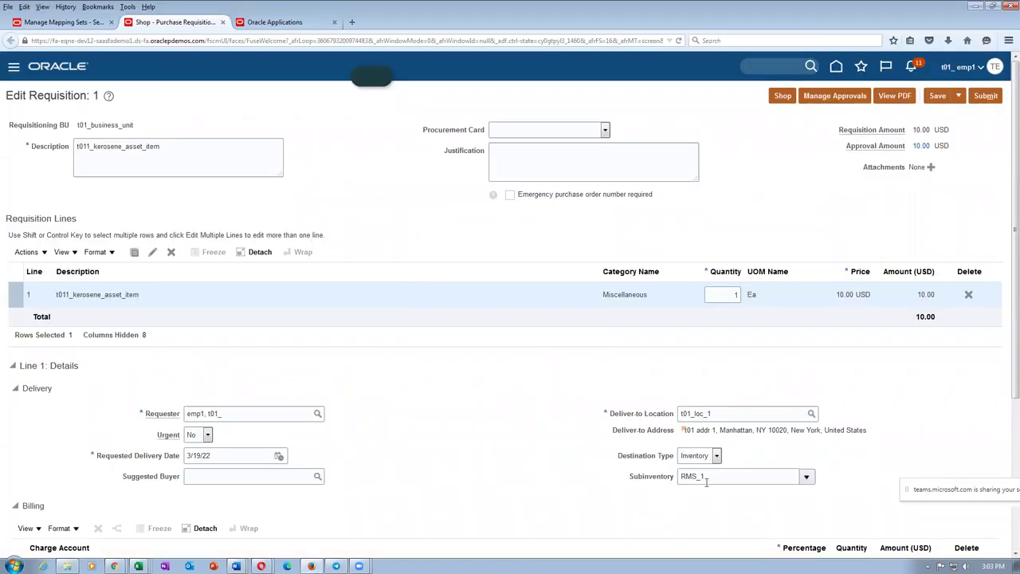
{"action": "key", "text": "alt+Tab"}
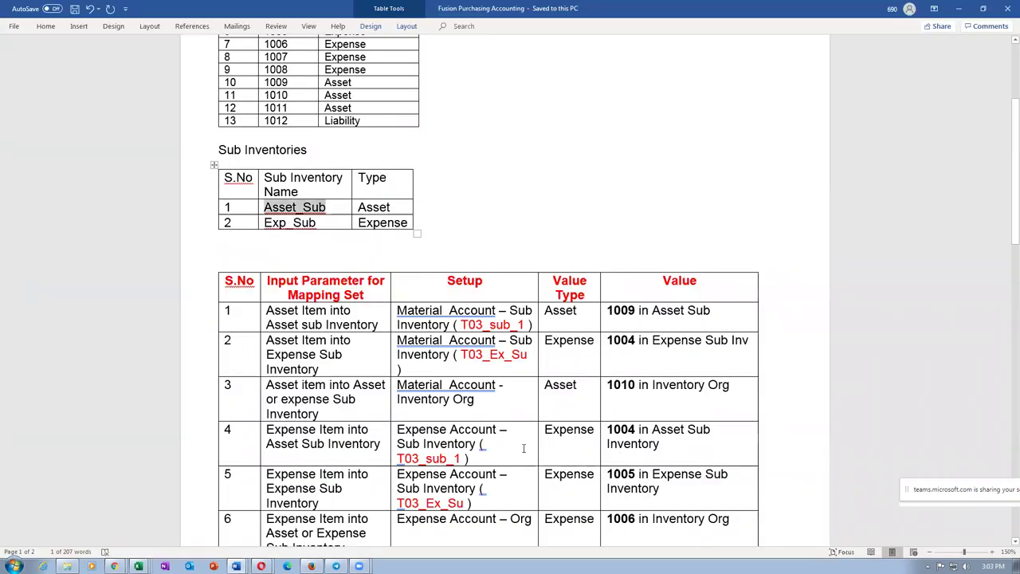
{"action": "left_click_drag", "start_coordinate": [608, 386], "coordinate": [638, 385]}
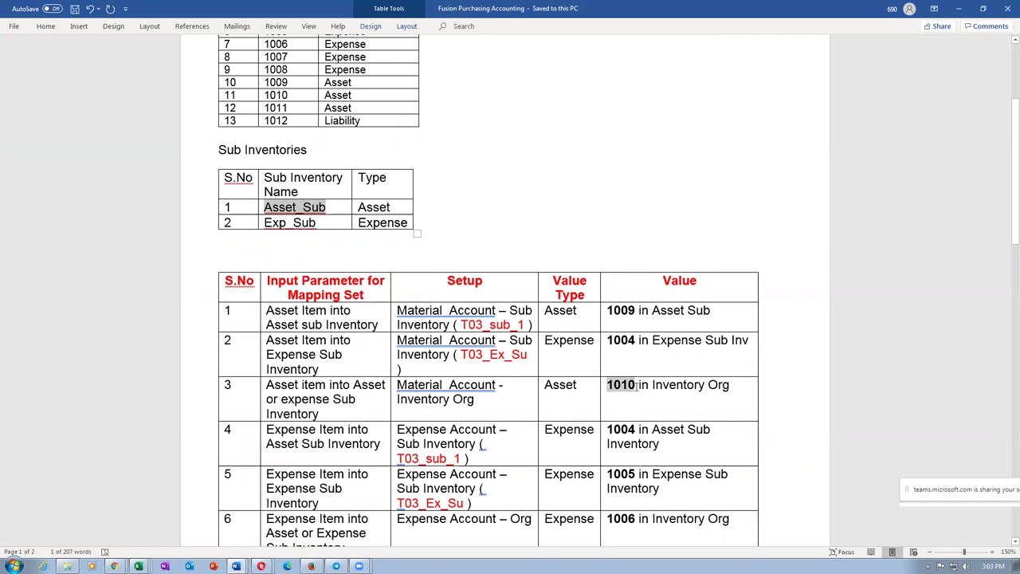
{"action": "left_click_drag", "start_coordinate": [351, 318], "coordinate": [635, 340]}
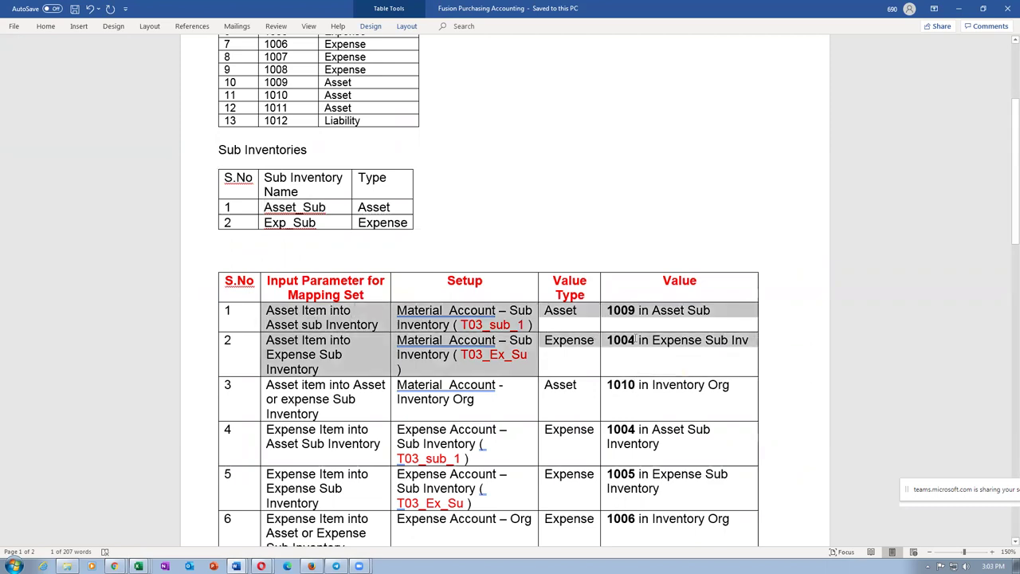
{"action": "left_click_drag", "start_coordinate": [303, 386], "coordinate": [317, 404]}
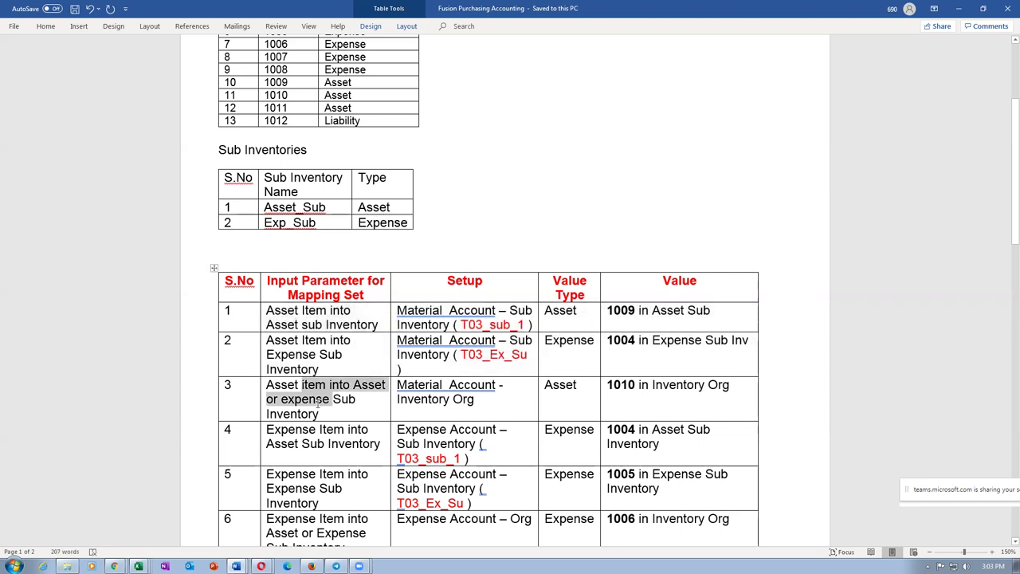
{"action": "left_click_drag", "start_coordinate": [416, 398], "coordinate": [467, 398]}
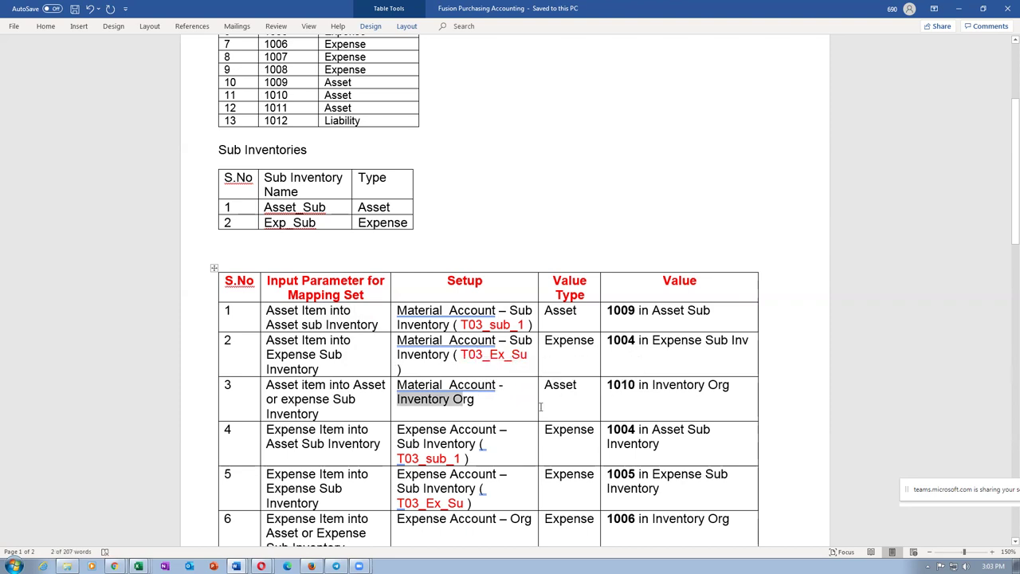
{"action": "key", "text": "alt+Tab"}
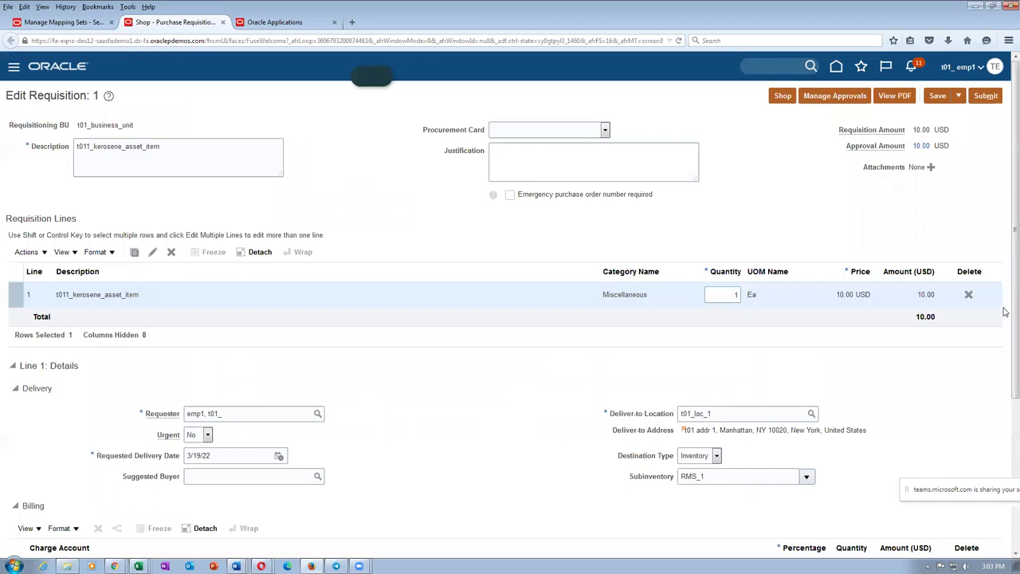
Step: Set the kerosene line's subinventory to Asset_Sub and save, giving charge account 10-100-1009
{"action": "scroll", "coordinate": [1007, 358], "scroll_direction": "down", "scroll_amount": 2}
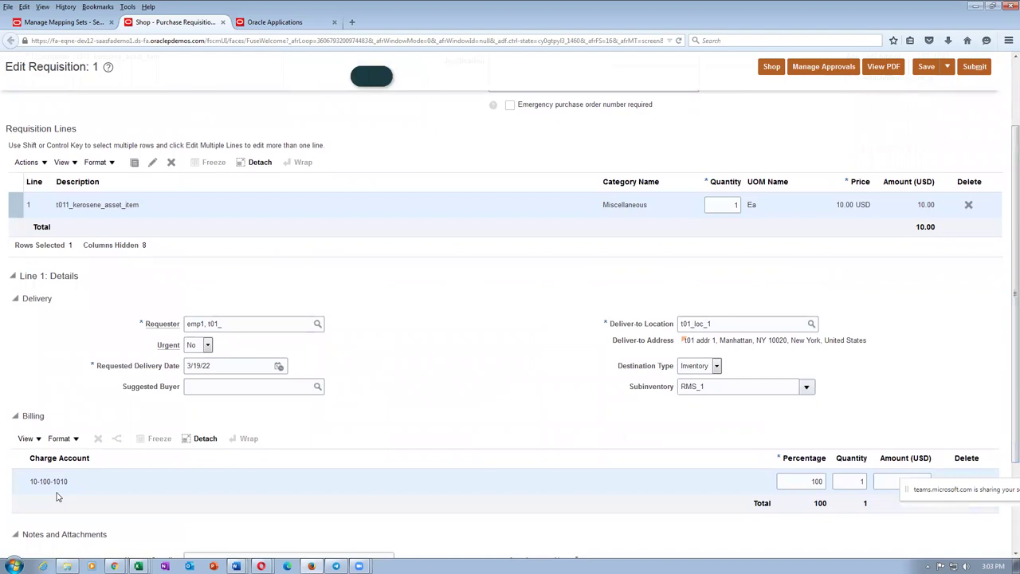
{"action": "left_click", "coordinate": [807, 387]}
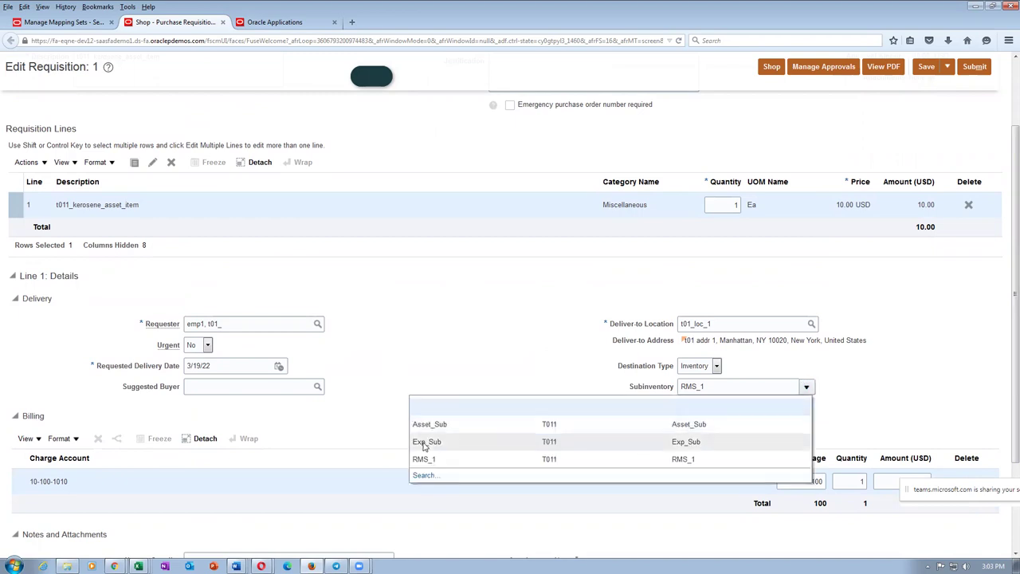
{"action": "left_click", "coordinate": [440, 424]}
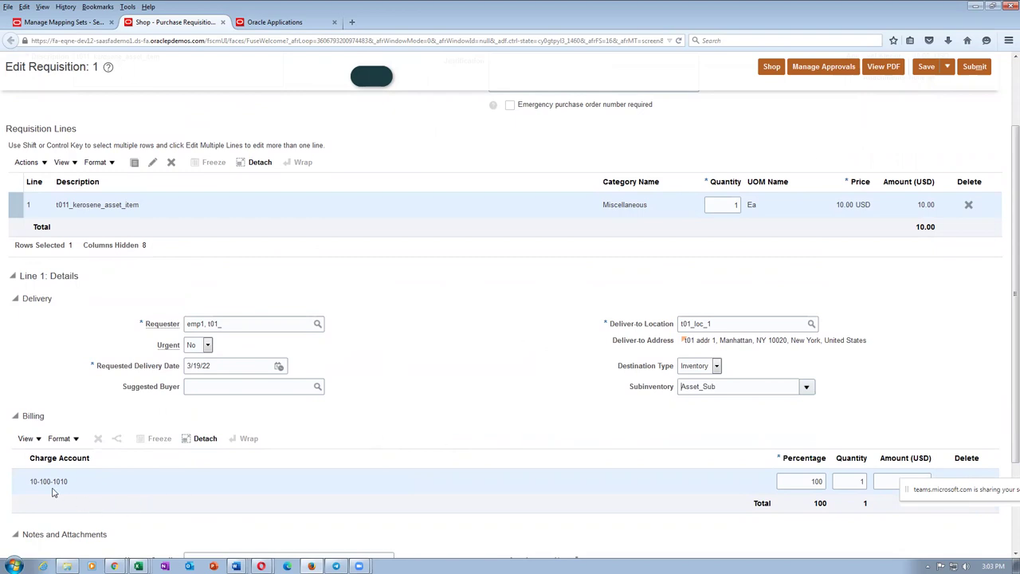
{"action": "key", "text": "alt+Tab"}
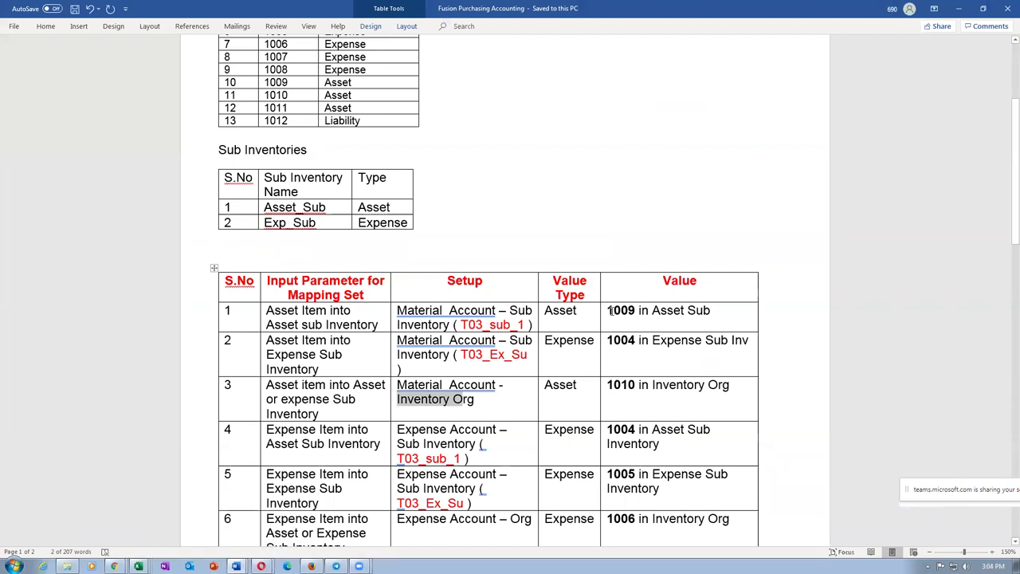
{"action": "key", "text": "alt+Tab"}
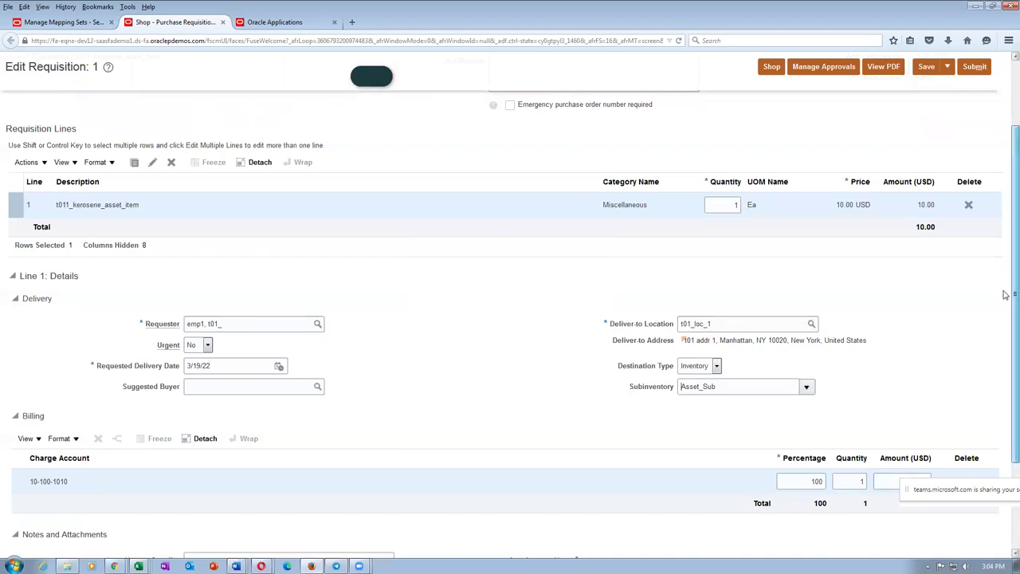
{"action": "scroll", "coordinate": [991, 114], "scroll_direction": "up", "scroll_amount": 1}
{"action": "left_click", "coordinate": [926, 66]}
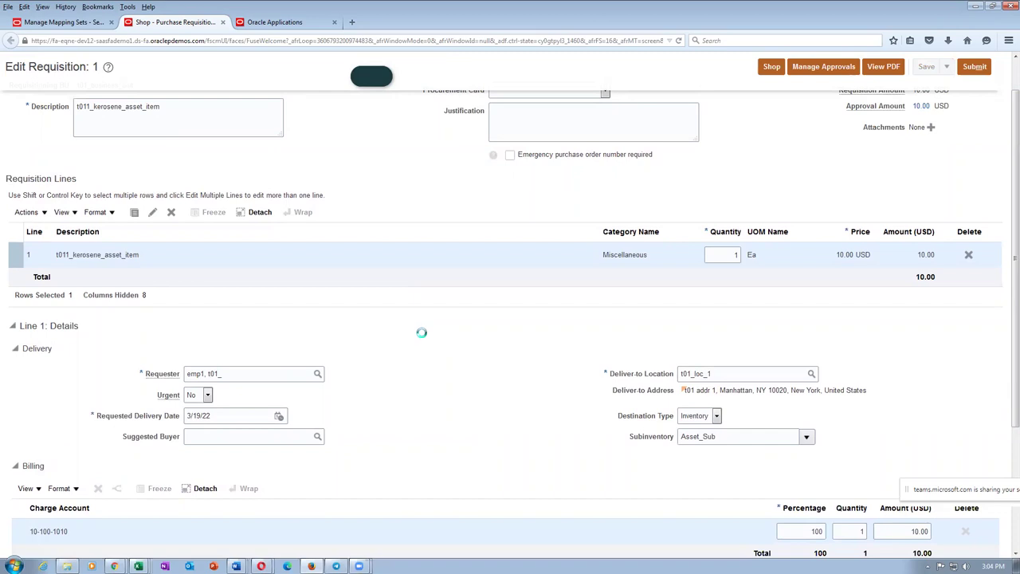
{"action": "scroll", "coordinate": [422, 339], "scroll_direction": "down", "scroll_amount": 3}
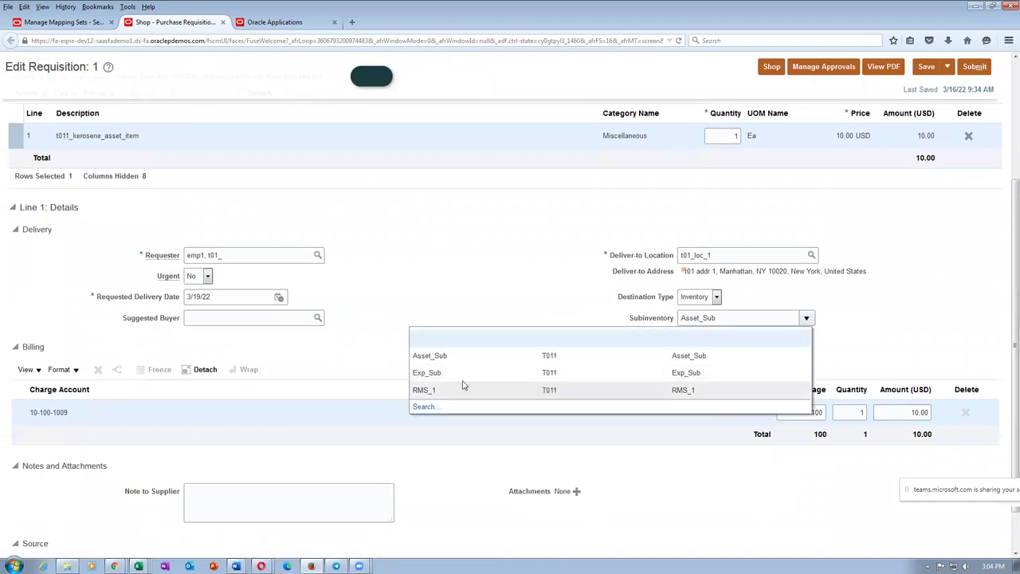
Step: Choose Exp_Sub as the line's subinventory and save, giving charge account 10-100-1004
{"action": "left_click", "coordinate": [467, 373]}
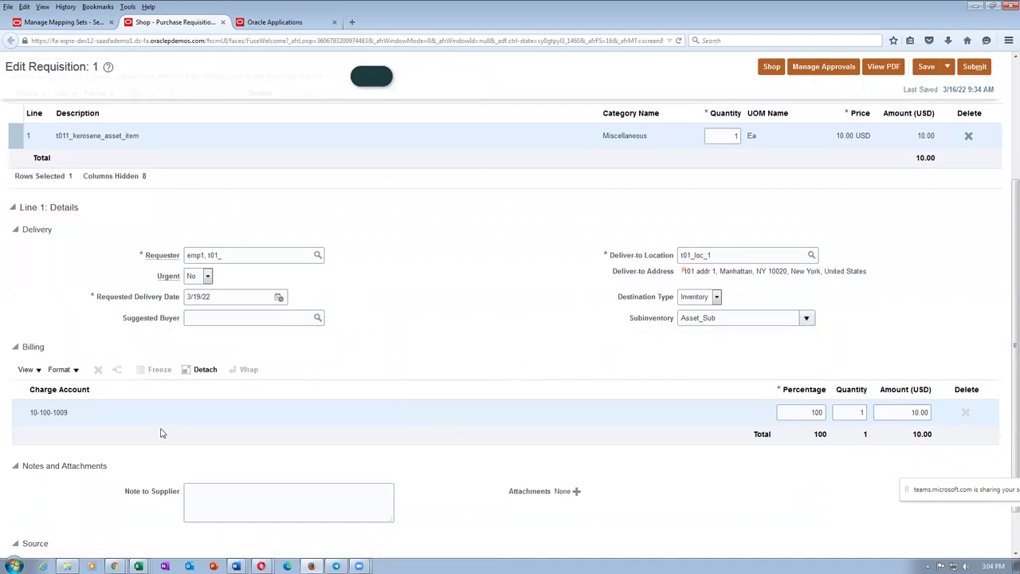
{"action": "key", "text": "alt+Tab"}
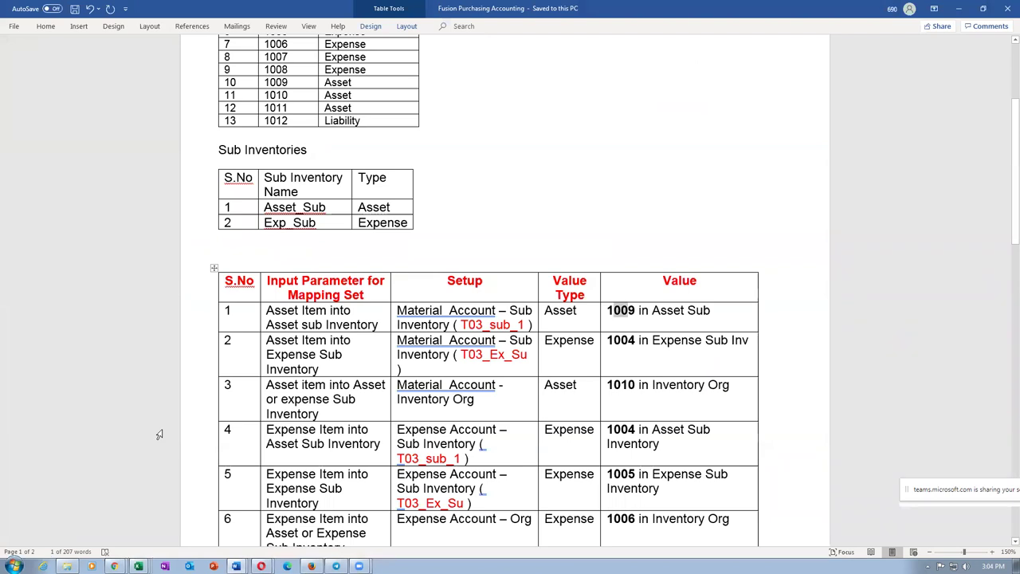
{"action": "key", "text": "alt+Tab"}
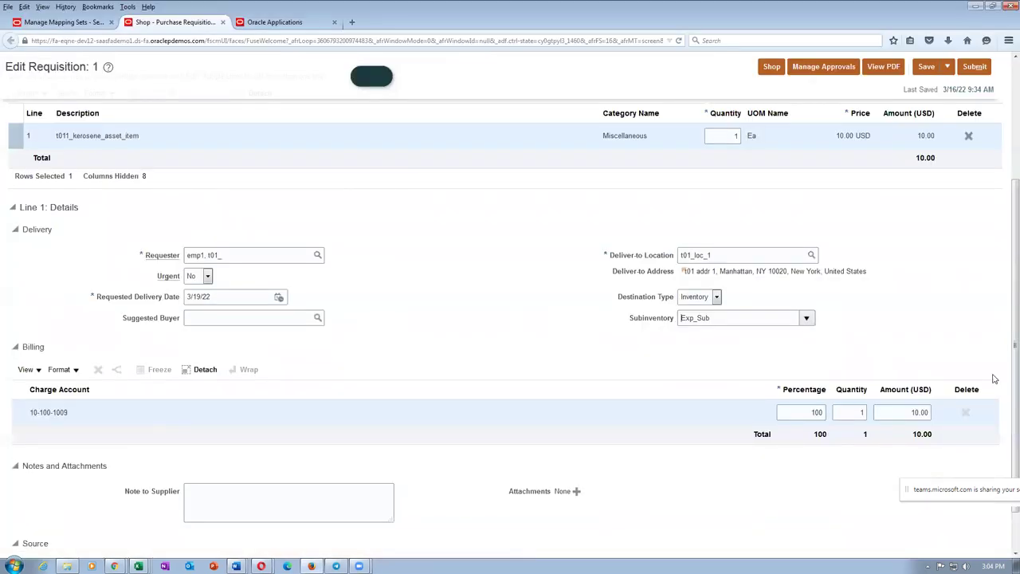
{"action": "scroll", "coordinate": [1005, 318], "scroll_direction": "up", "scroll_amount": 2}
{"action": "left_click", "coordinate": [924, 69]}
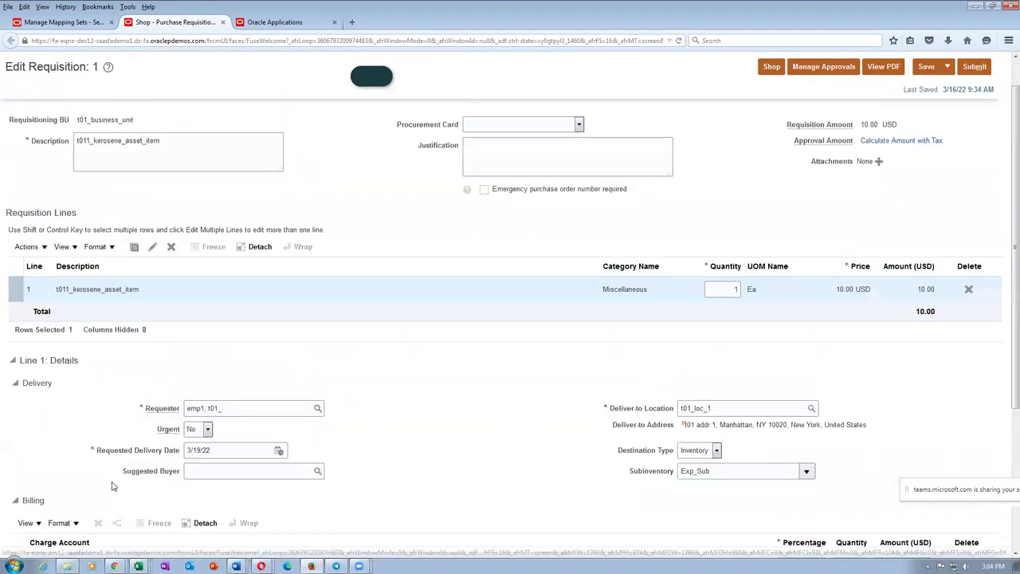
{"action": "scroll", "coordinate": [113, 487], "scroll_direction": "down", "scroll_amount": 3}
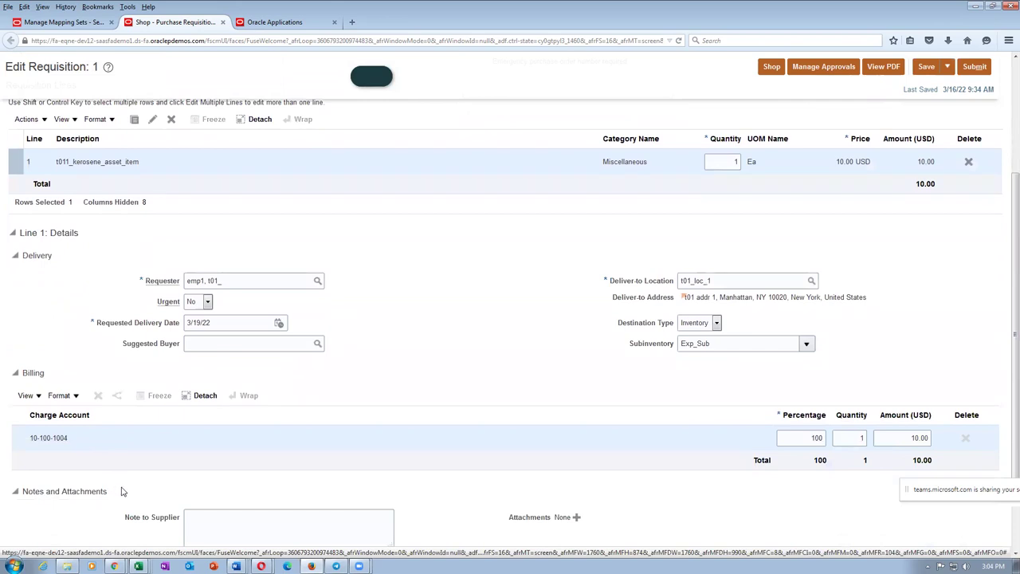
Step: Delete the Exp_Sub value so the line's subinventory is blank
{"action": "left_click_drag", "start_coordinate": [727, 344], "coordinate": [640, 359]}
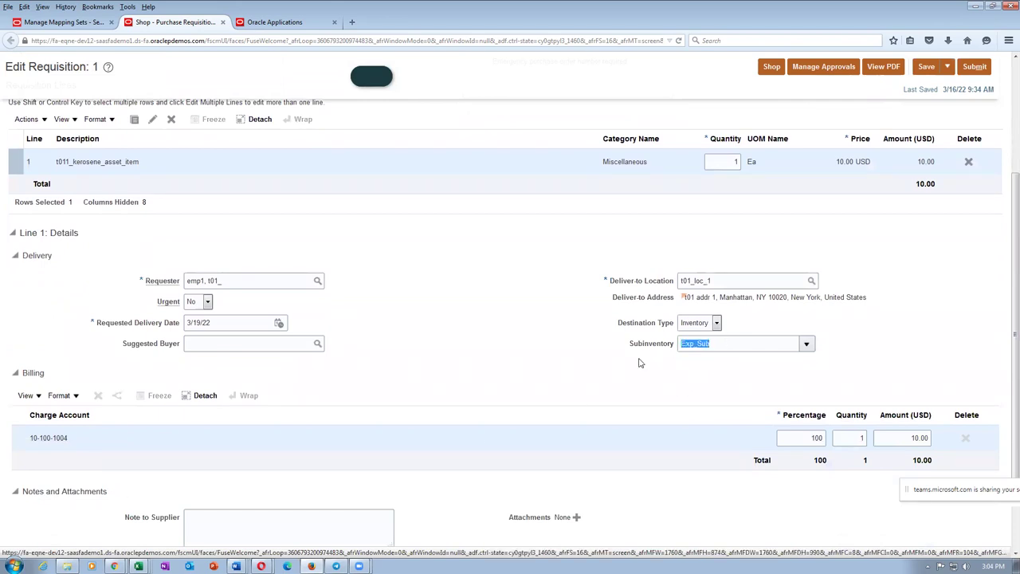
{"action": "key", "text": "BackSpace"}
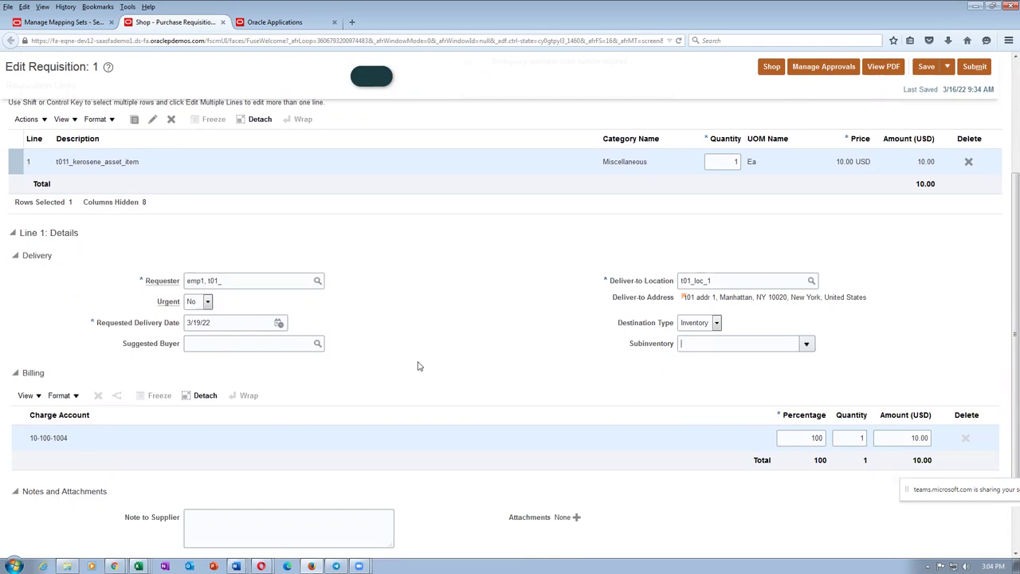
{"action": "scroll", "coordinate": [414, 366], "scroll_direction": "up", "scroll_amount": 3}
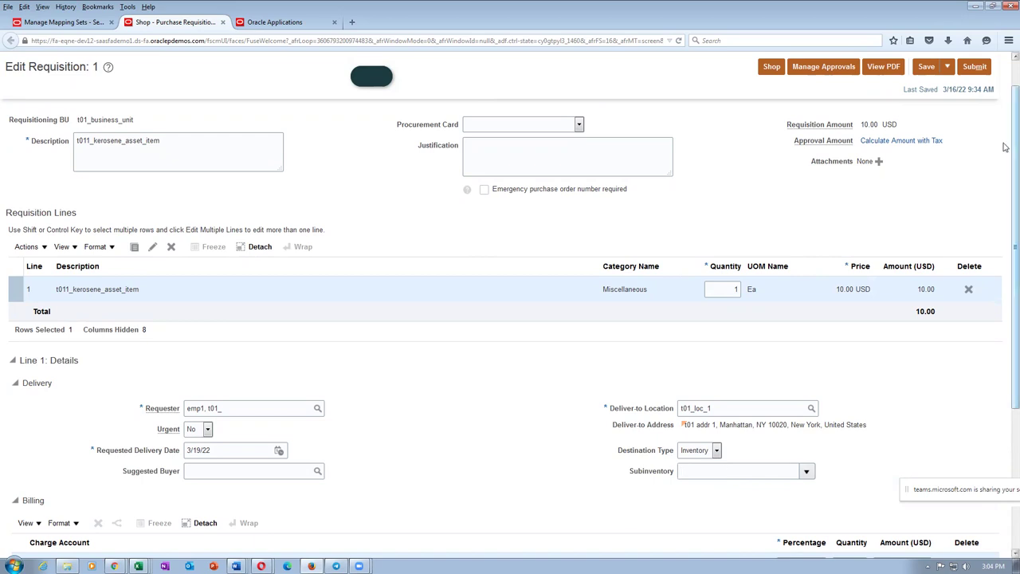
{"action": "key", "text": "alt+Tab"}
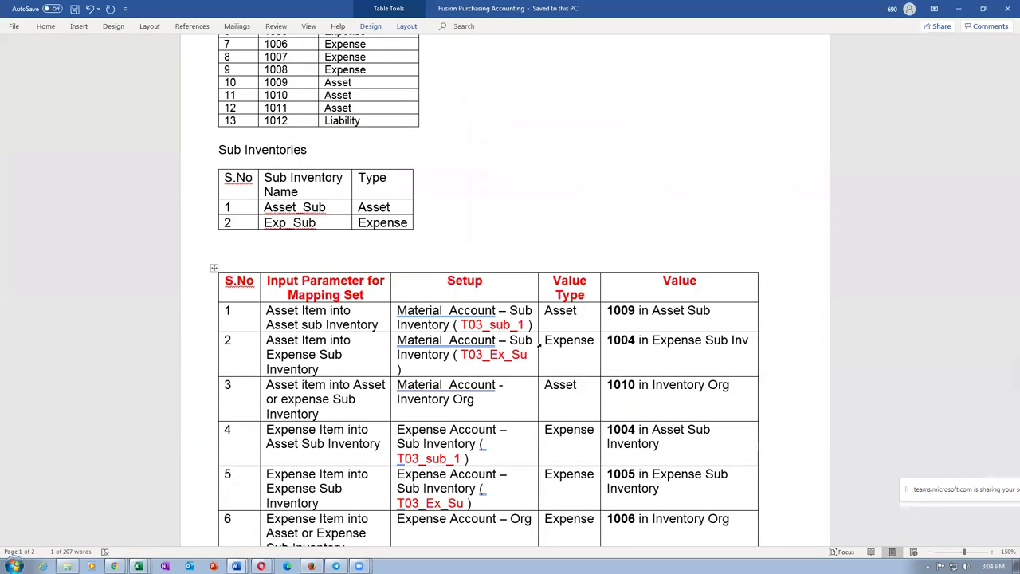
Step: Compare rows 1–2 of the Word mapping table, then return to the blank subinventory field
{"action": "left_click", "coordinate": [678, 352]}
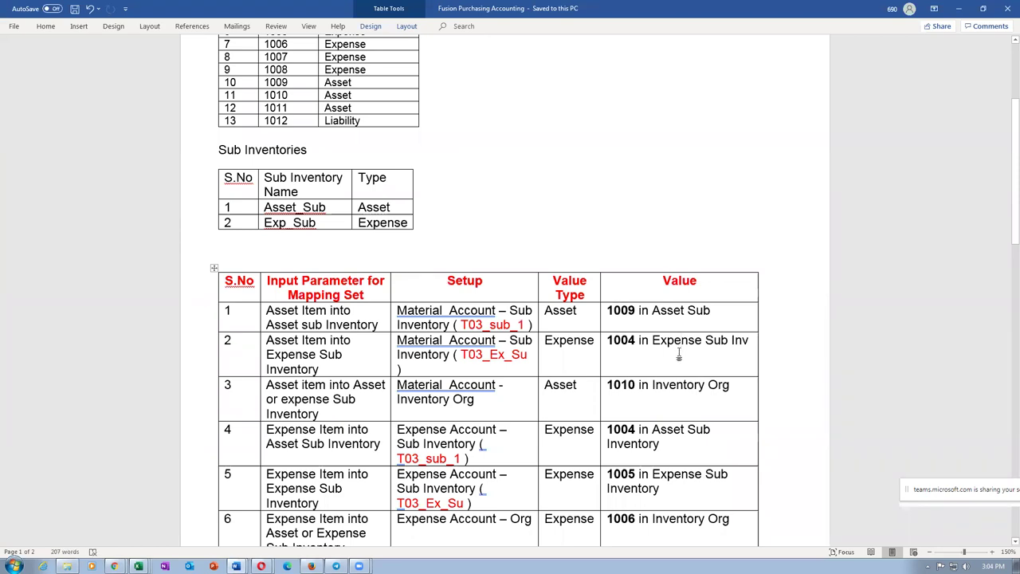
{"action": "key", "text": "alt+Tab"}
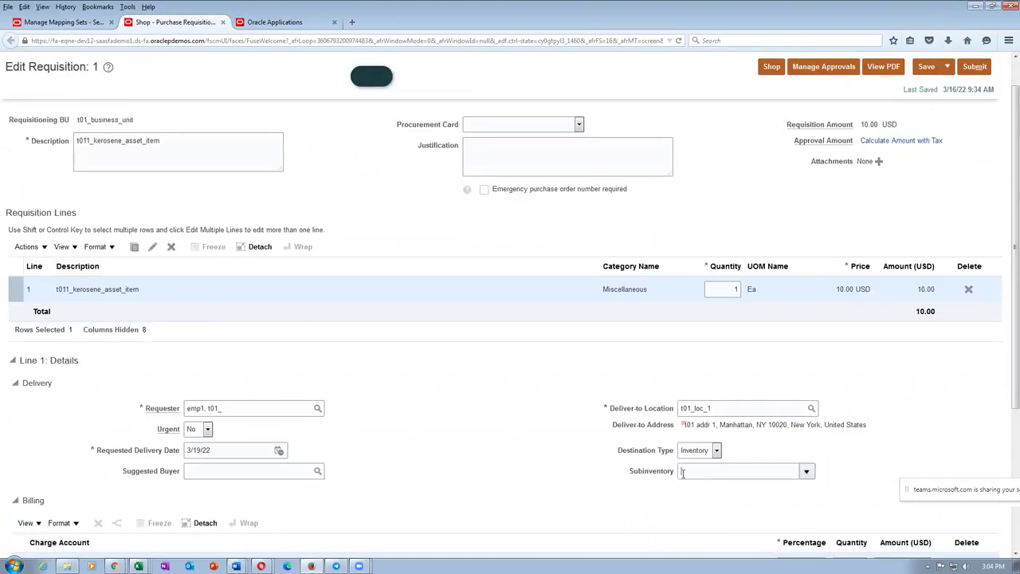
{"action": "key", "text": "alt+Tab"}
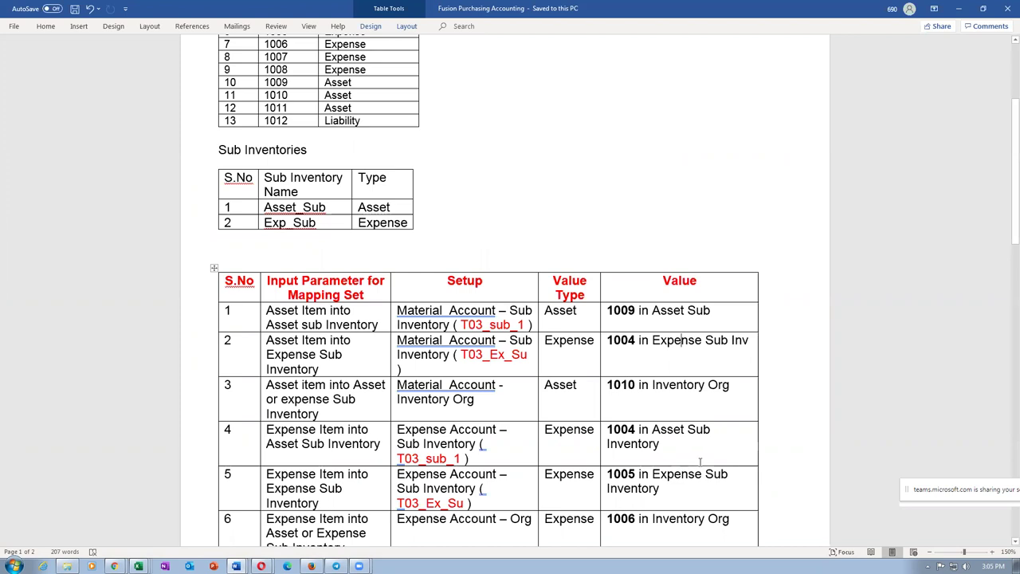
{"action": "left_click_drag", "start_coordinate": [400, 393], "coordinate": [453, 399]}
{"action": "left_click_drag", "start_coordinate": [430, 309], "coordinate": [675, 338]}
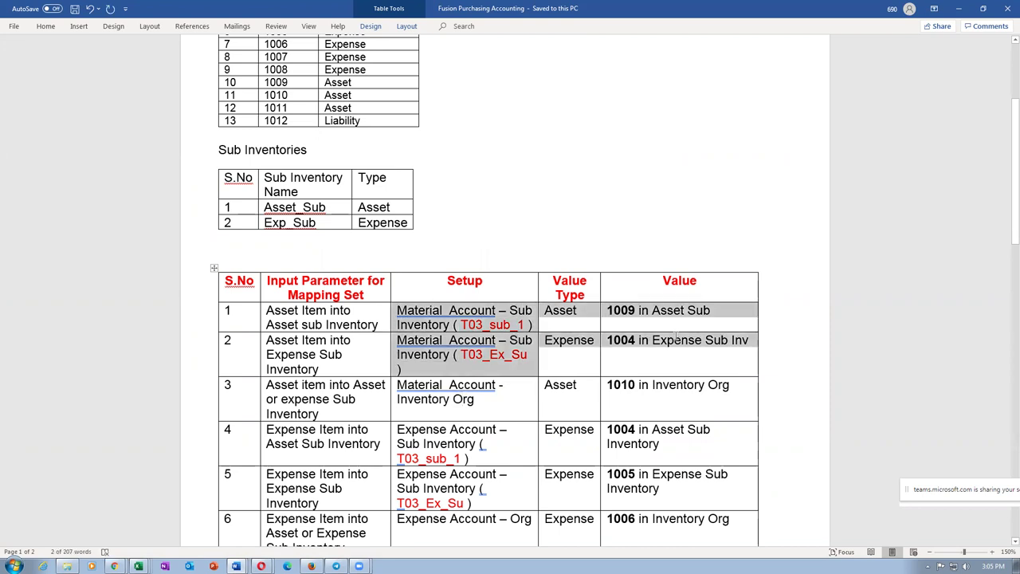
{"action": "left_click", "coordinate": [609, 385]}
{"action": "key", "text": "alt+Tab"}
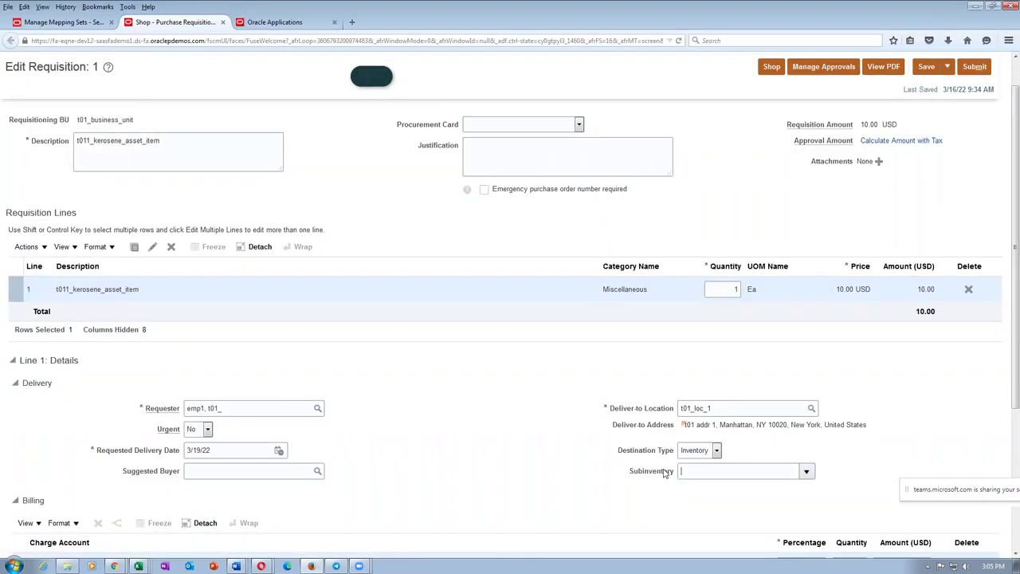
{"action": "left_click", "coordinate": [665, 475]}
Step: Save the requisition with no subinventory and confirm the charge account reverts to 10-100-1010
{"action": "scroll", "coordinate": [558, 471], "scroll_direction": "down", "scroll_amount": 3}
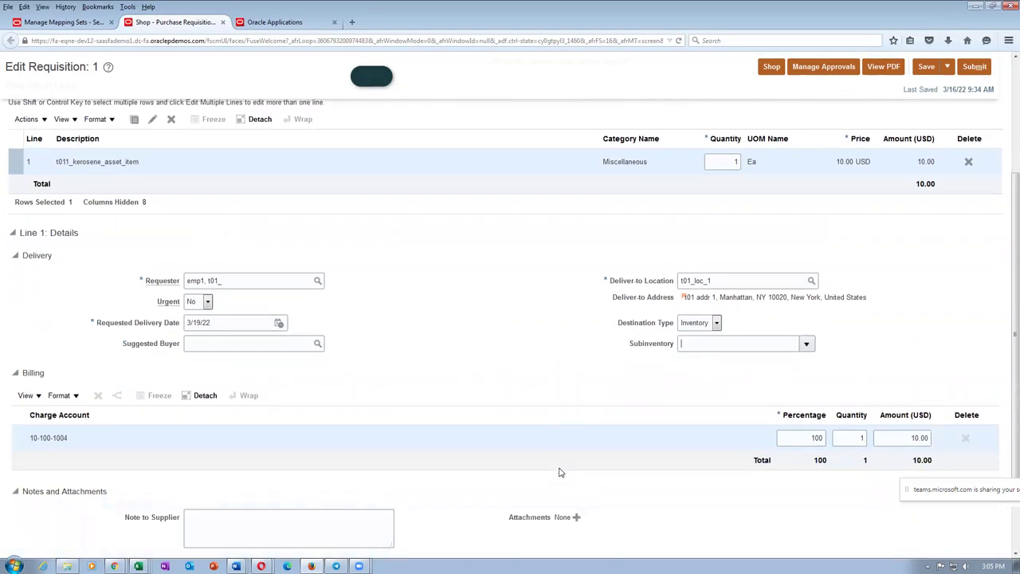
{"action": "scroll", "coordinate": [668, 396], "scroll_direction": "up", "scroll_amount": 2}
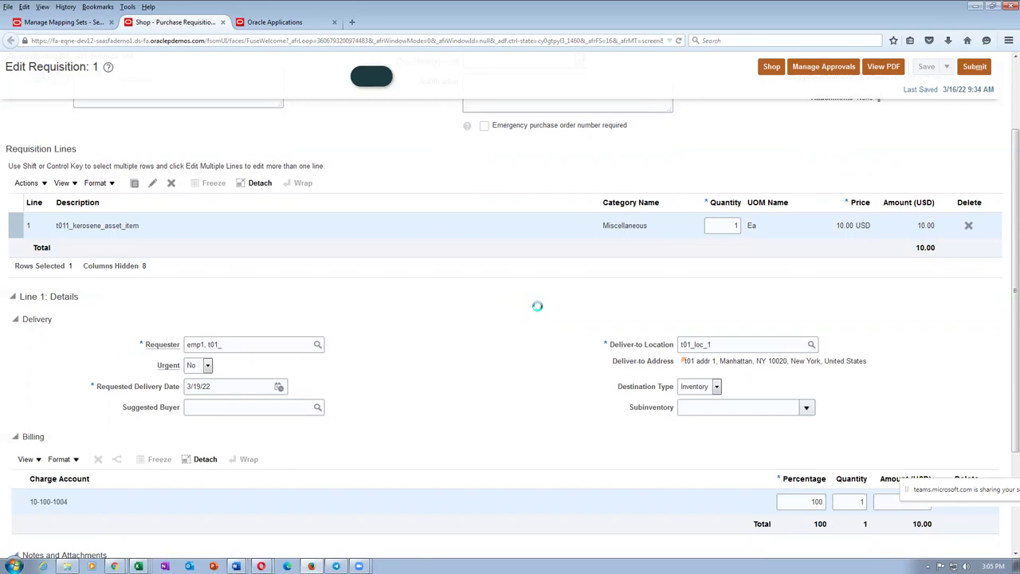
{"action": "scroll", "coordinate": [538, 309], "scroll_direction": "up", "scroll_amount": 2}
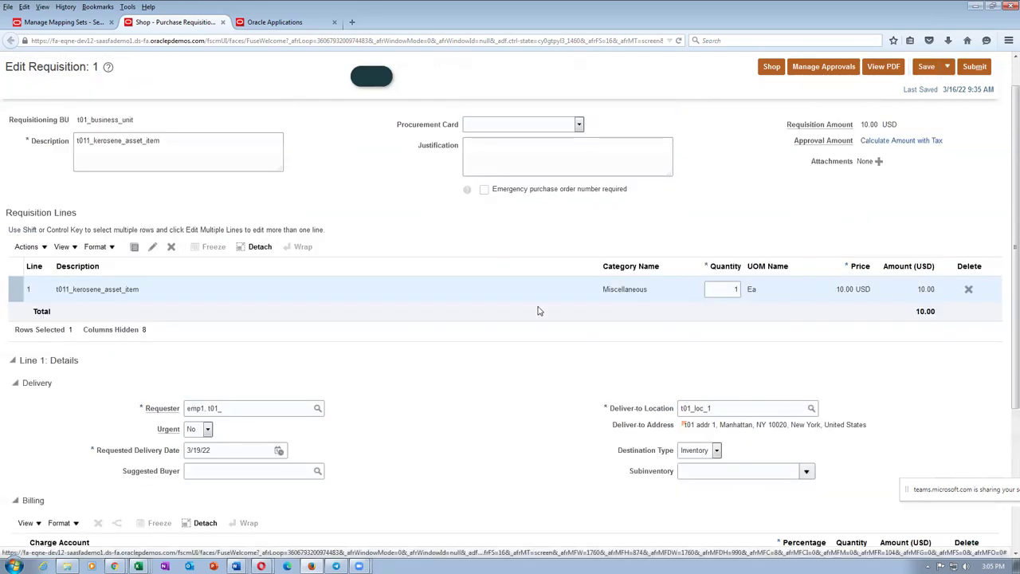
{"action": "scroll", "coordinate": [419, 362], "scroll_direction": "down", "scroll_amount": 2}
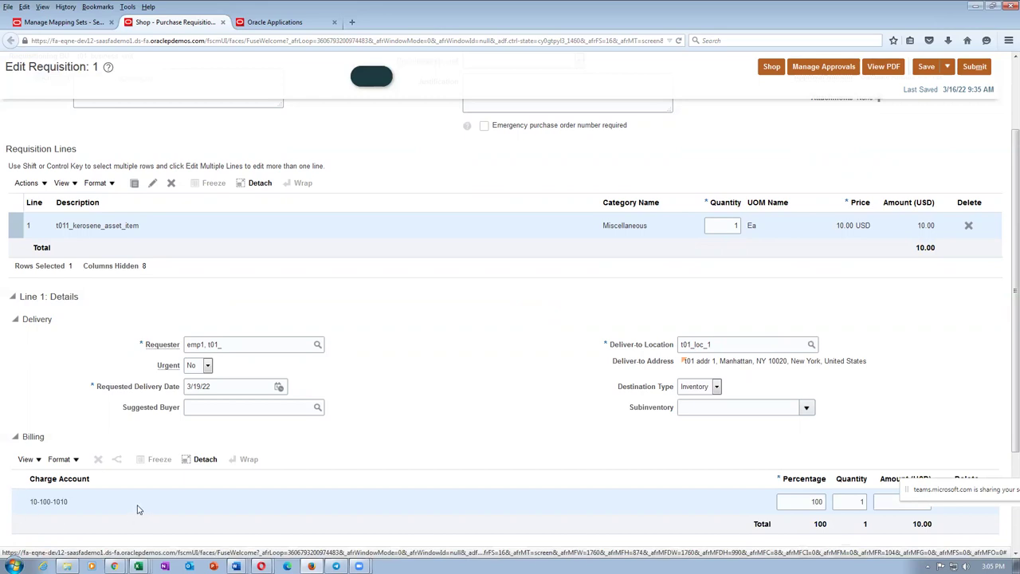
{"action": "key", "text": "alt+Tab"}
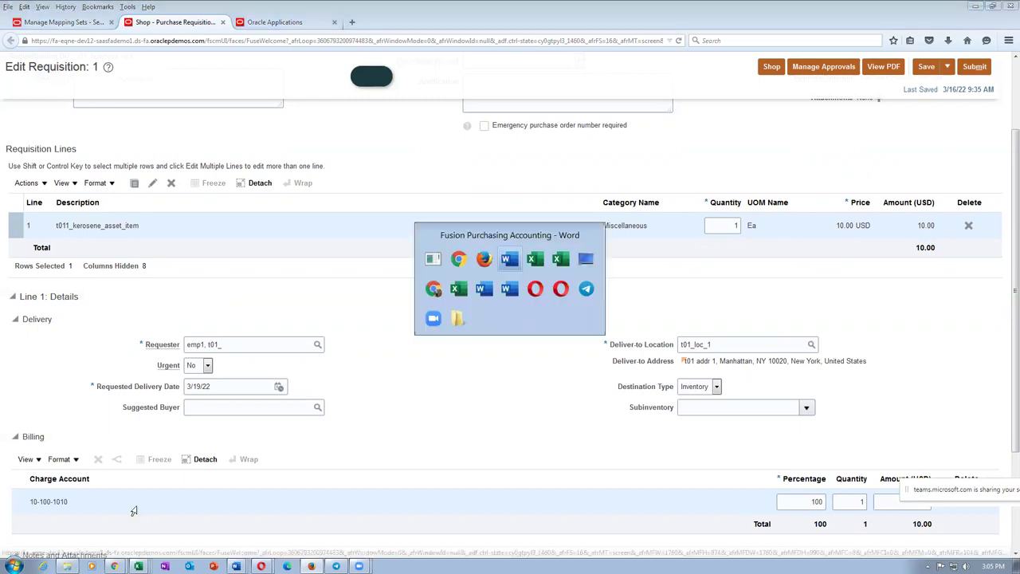
Step: Review mapping-table rows 1–4 through Expense Item into Asset Sub Inventory, then go to the Oracle home tab
{"action": "left_click", "coordinate": [194, 316]}
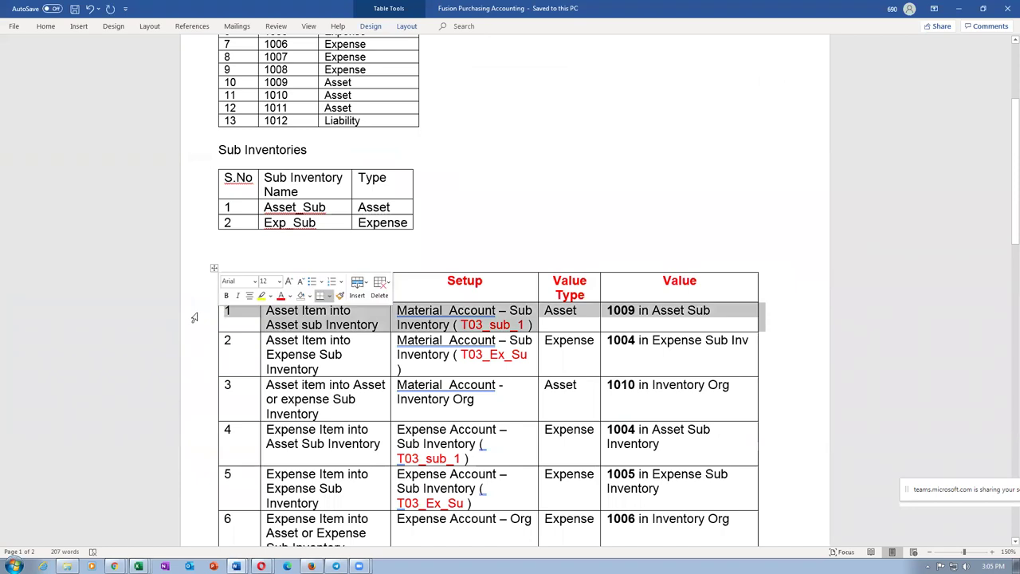
{"action": "left_click", "coordinate": [186, 370], "text": "shift"}
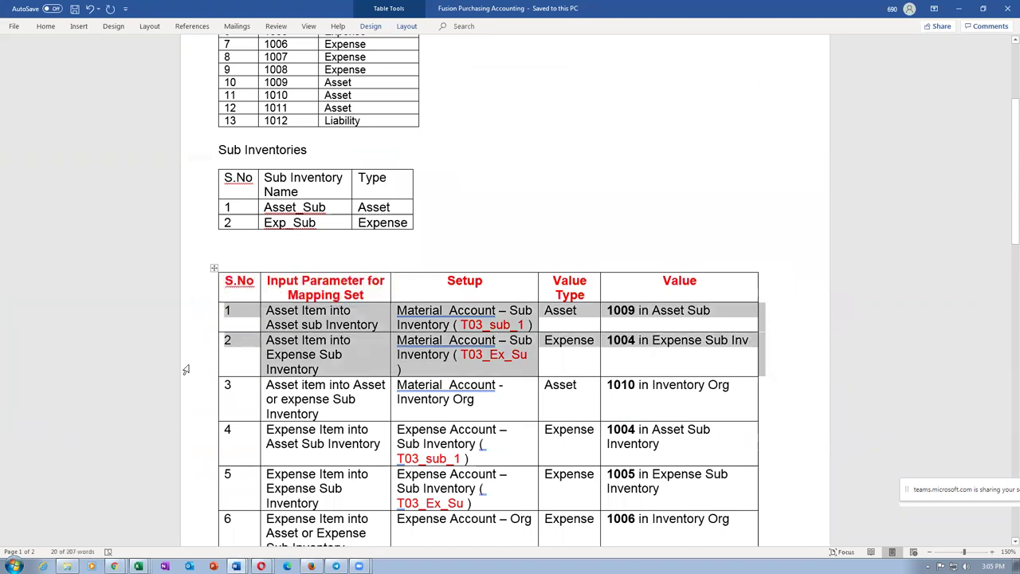
{"action": "left_click", "coordinate": [184, 406]}
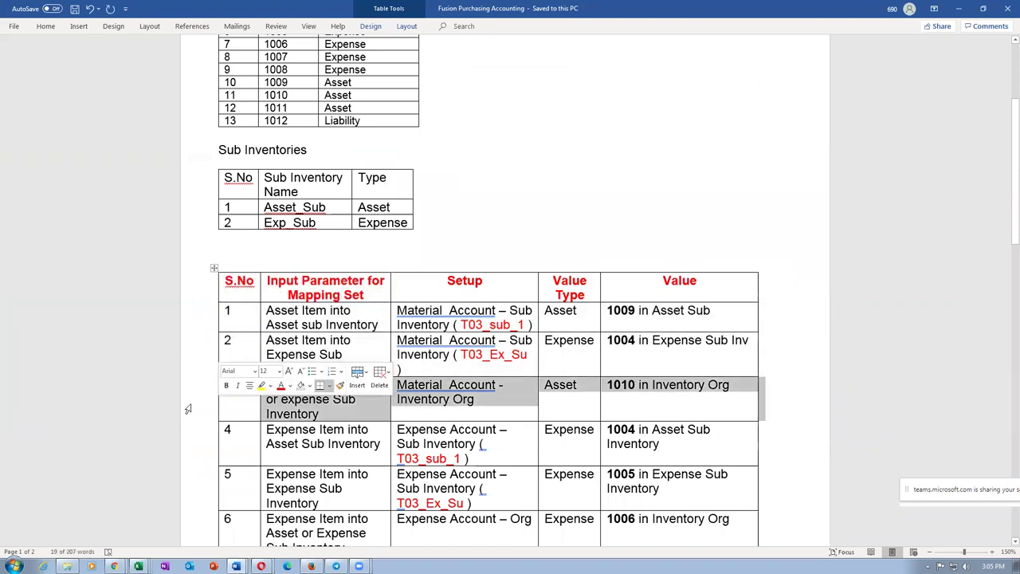
{"action": "left_click", "coordinate": [325, 444]}
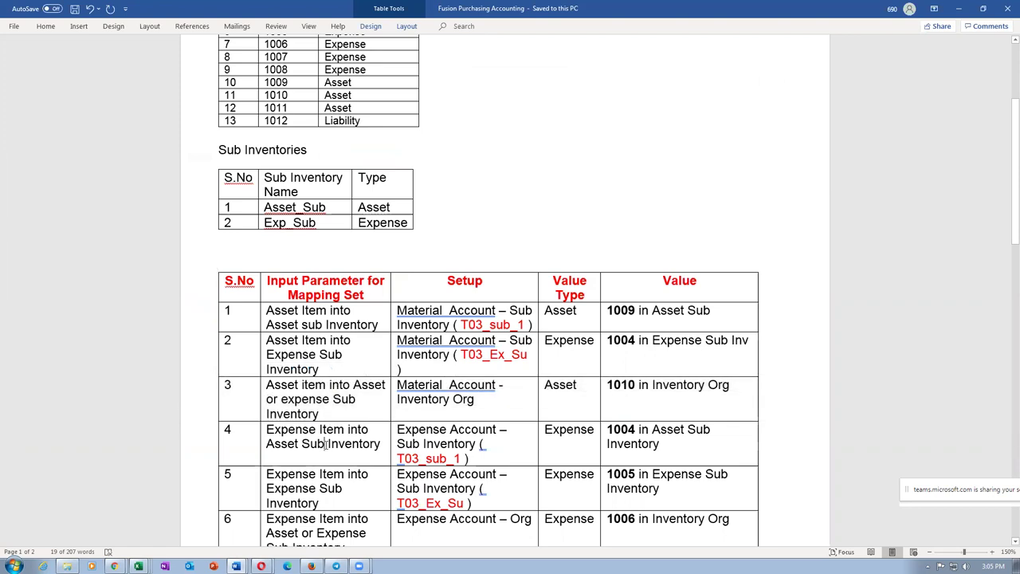
{"action": "left_click_drag", "start_coordinate": [267, 430], "coordinate": [341, 442]}
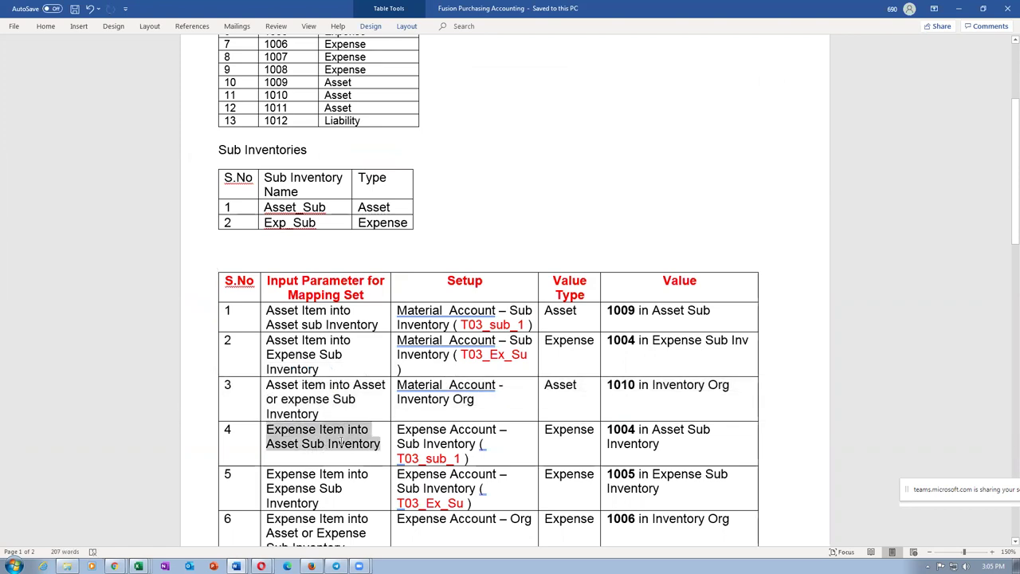
{"action": "scroll", "coordinate": [469, 446], "scroll_direction": "down", "scroll_amount": 2}
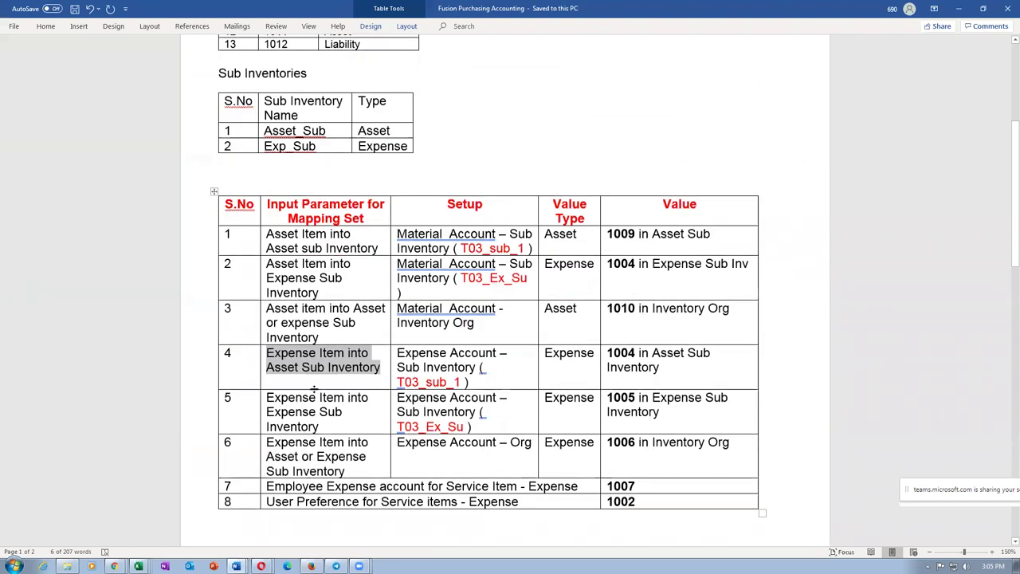
{"action": "left_click", "coordinate": [310, 566]}
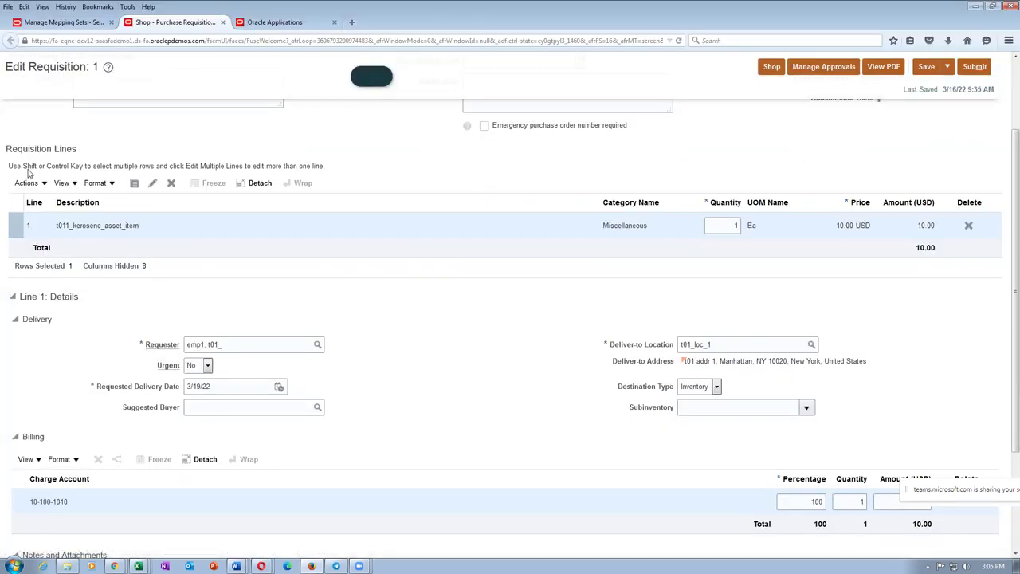
{"action": "left_click", "coordinate": [275, 22]}
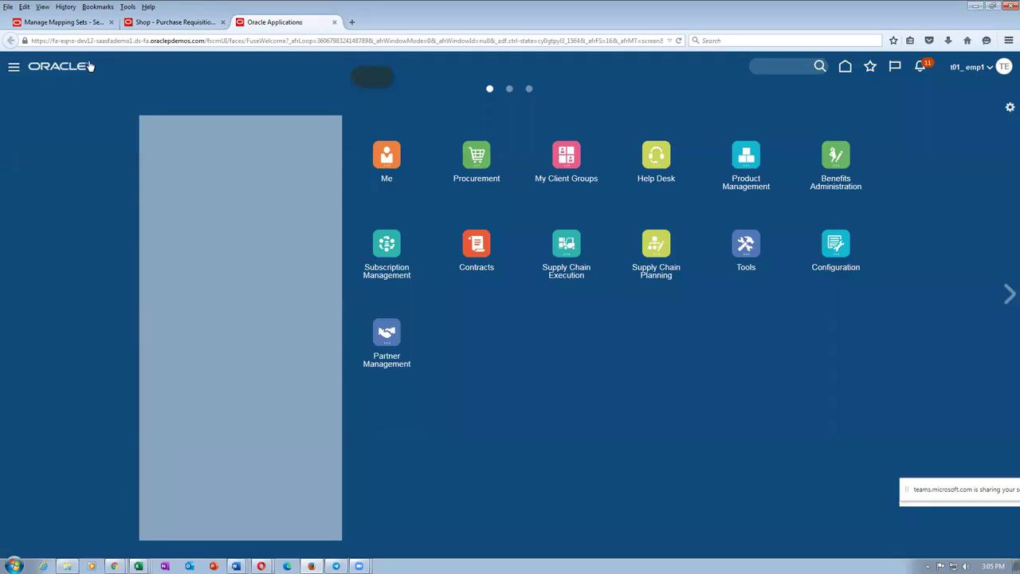
Step: Search Manage Mapping Sets for names starting with 'expens'
{"action": "left_click", "coordinate": [30, 24]}
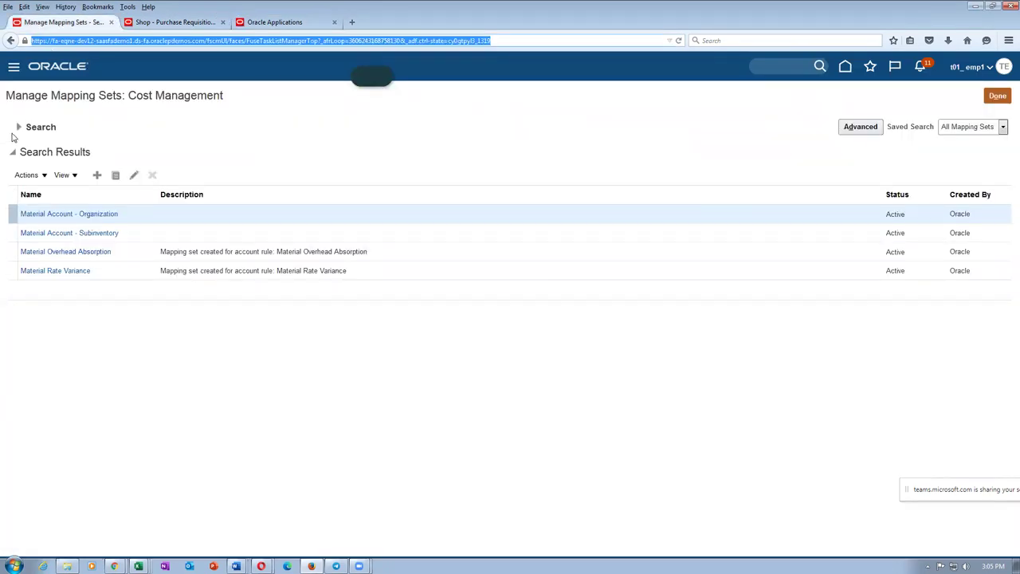
{"action": "left_click", "coordinate": [18, 127]}
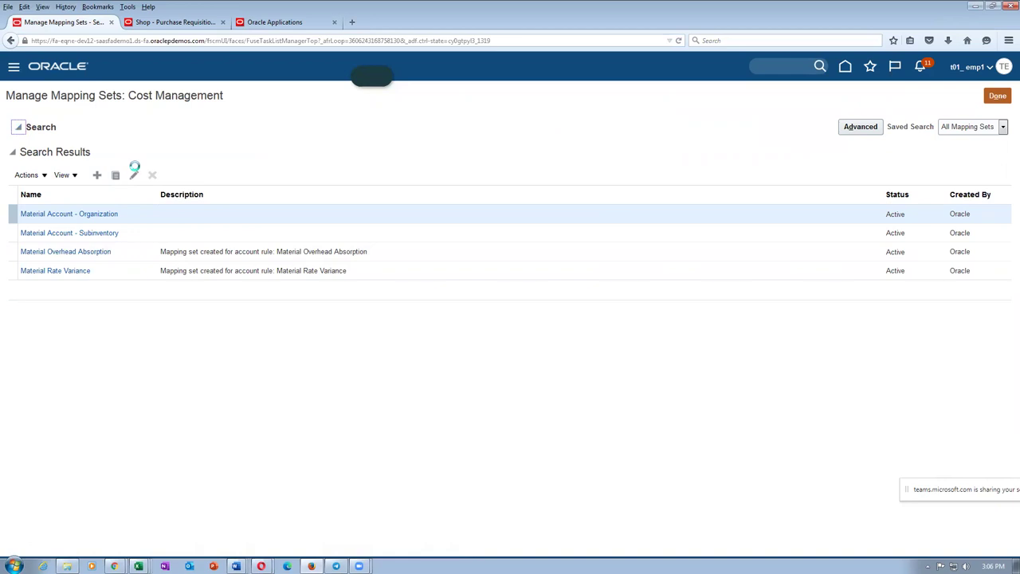
{"action": "key", "text": "ctrl+a"}
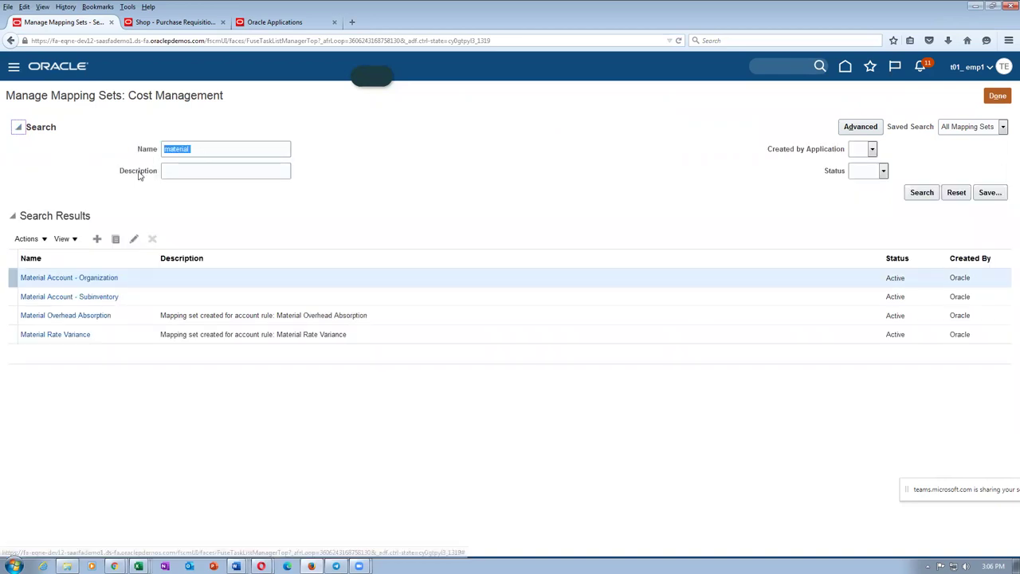
{"action": "type", "text": "expense"}
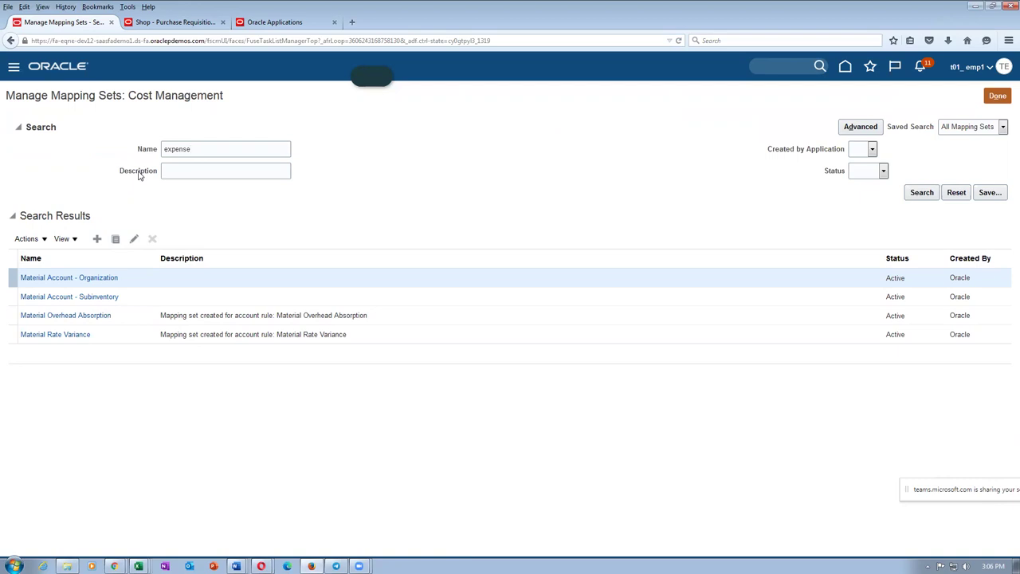
{"action": "key", "text": "Return"}
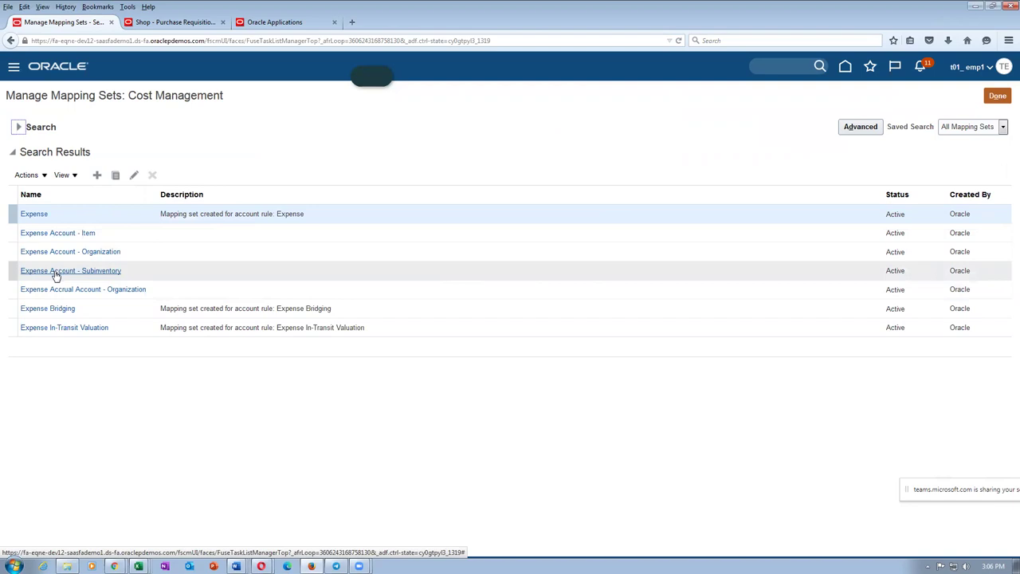
Step: Search the mapping sets for 'material' instead
{"action": "left_click", "coordinate": [18, 128]}
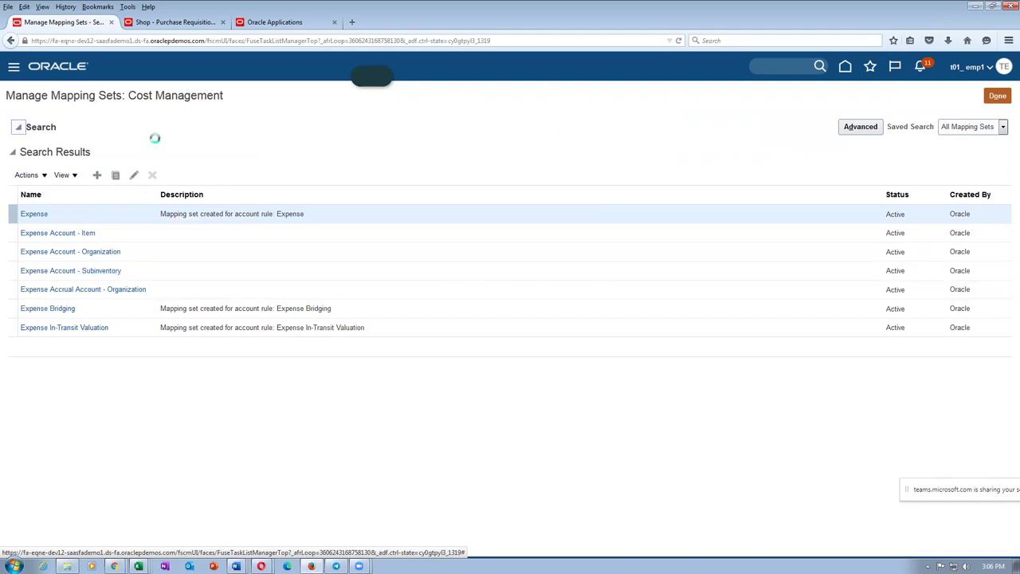
{"action": "left_click", "coordinate": [206, 151]}
{"action": "key", "text": "ctrl+a"}
{"action": "type", "text": "ma"}
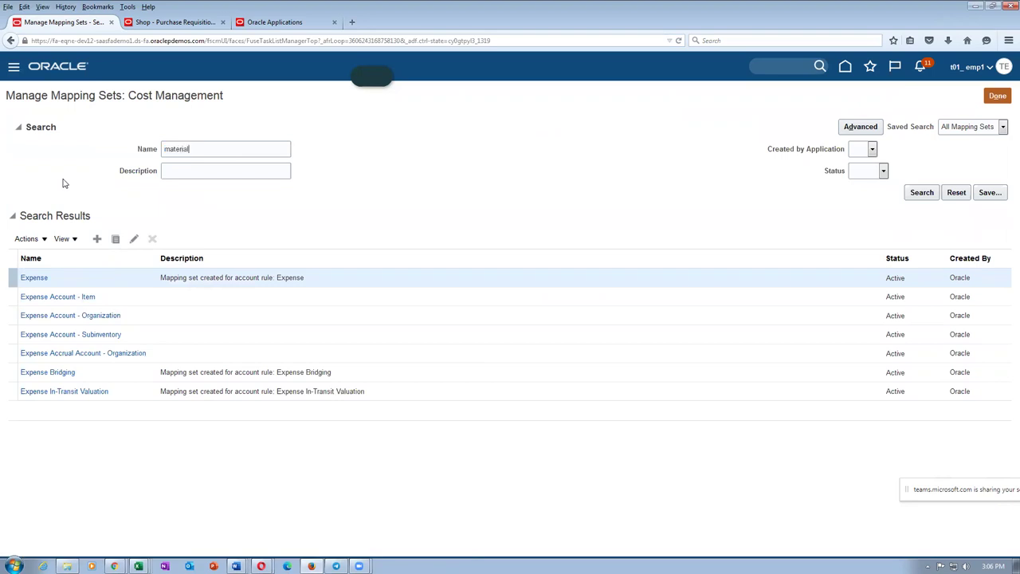
{"action": "type", "text": "terial"}
{"action": "key", "text": "Return"}
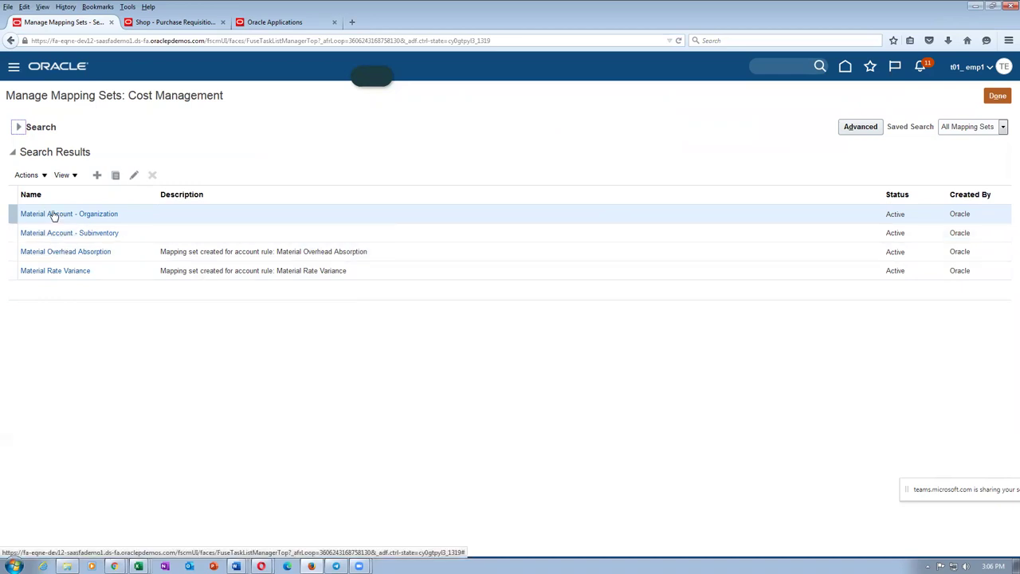
Step: Search for 'expense' again, listing seven sets including Expense Account - Subinventory
{"action": "left_click", "coordinate": [19, 128]}
{"action": "type", "text": "material"}
{"action": "key", "text": "ctrl+a"}
{"action": "type", "text": "expense"}
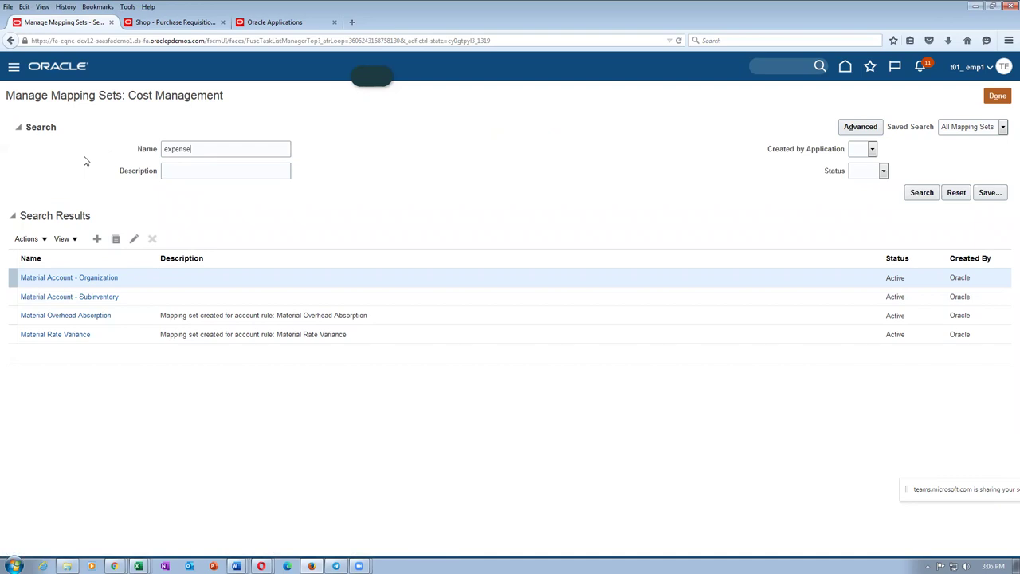
{"action": "key", "text": "Return"}
{"action": "left_click", "coordinate": [18, 127]}
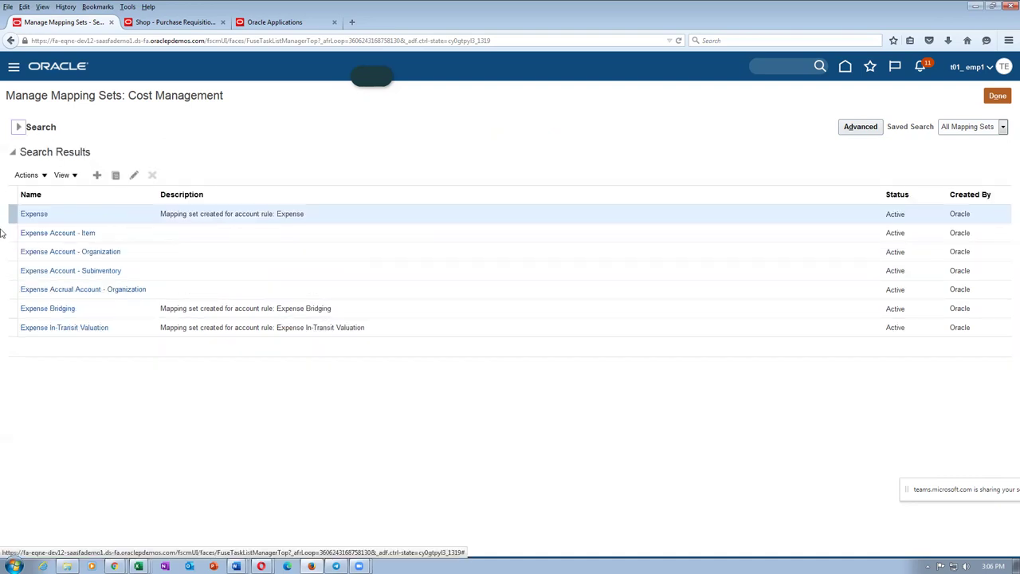
Step: Open Expense Account - Subinventory, add chart of accounts t01_COA, and add a blank mapping row
{"action": "left_click", "coordinate": [90, 271]}
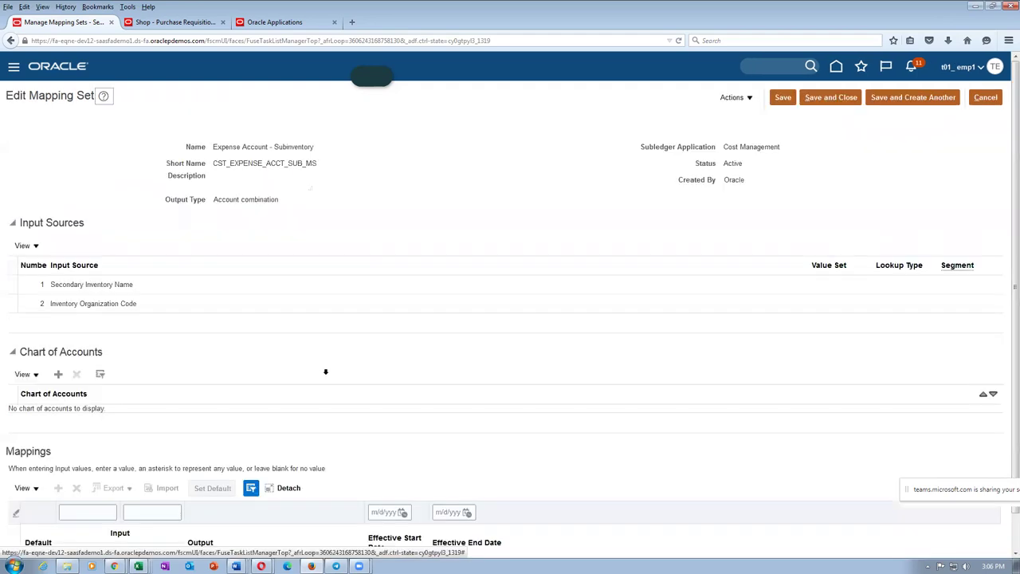
{"action": "left_click", "coordinate": [58, 340]}
{"action": "left_click", "coordinate": [61, 386]}
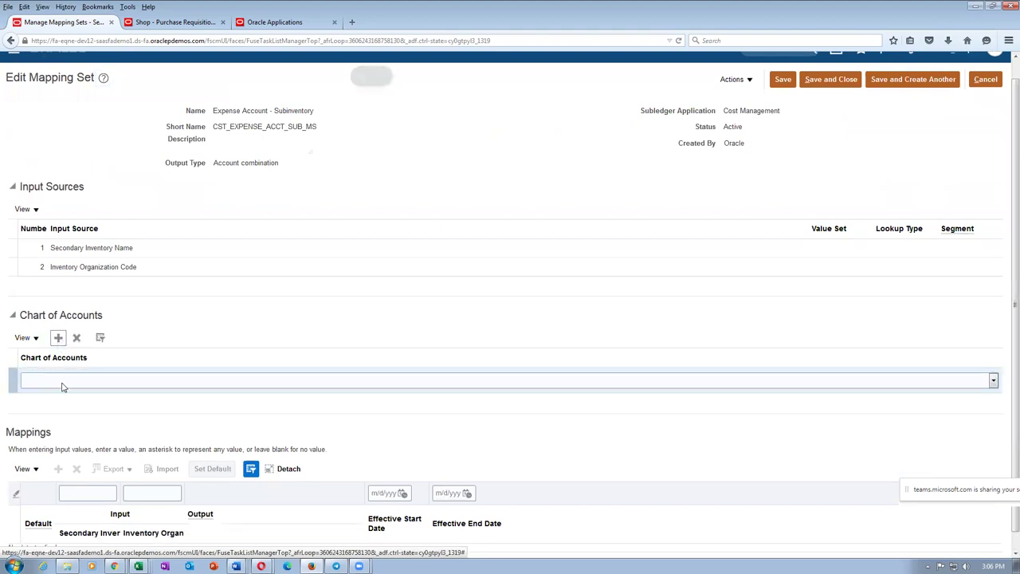
{"action": "scroll", "coordinate": [69, 553], "scroll_direction": "down", "scroll_amount": 5}
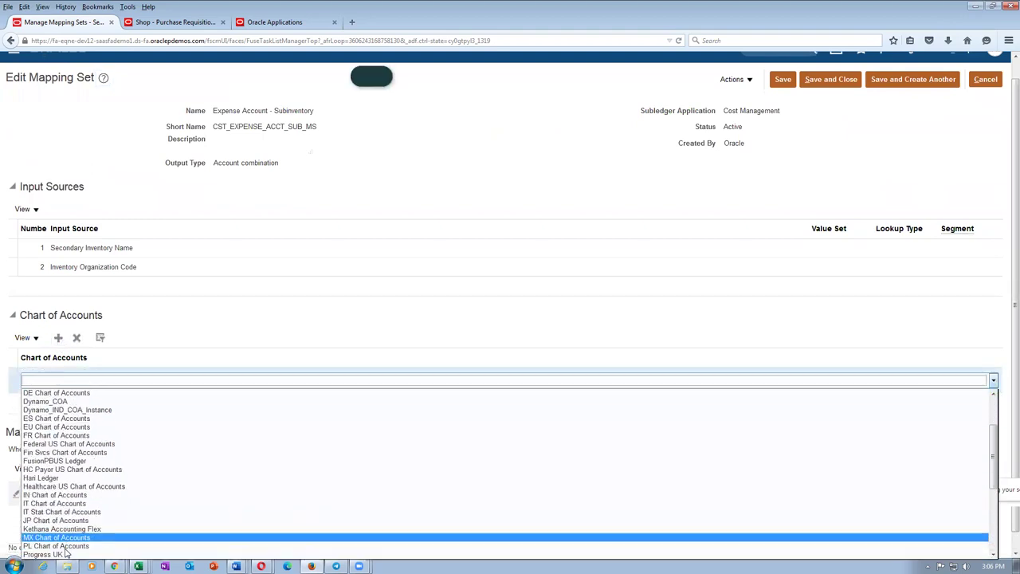
{"action": "scroll", "coordinate": [65, 553], "scroll_direction": "down", "scroll_amount": 3}
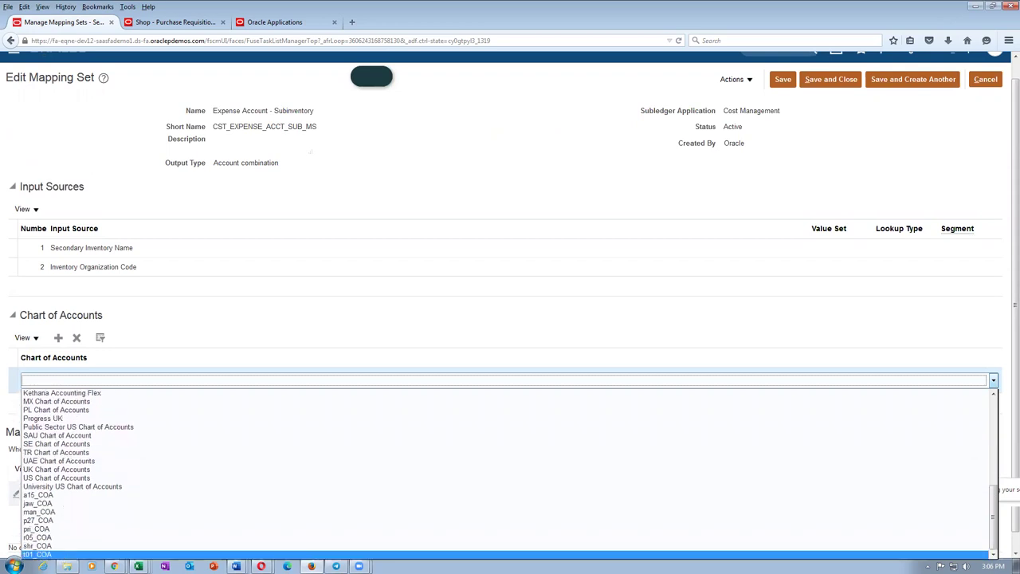
{"action": "left_click", "coordinate": [65, 554]}
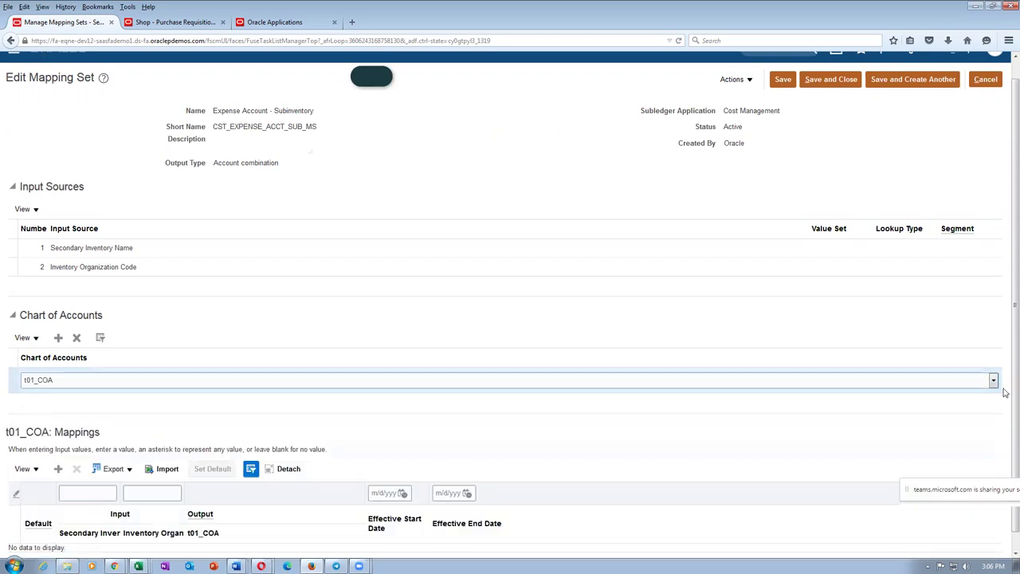
{"action": "scroll", "coordinate": [1004, 287], "scroll_direction": "down", "scroll_amount": 1}
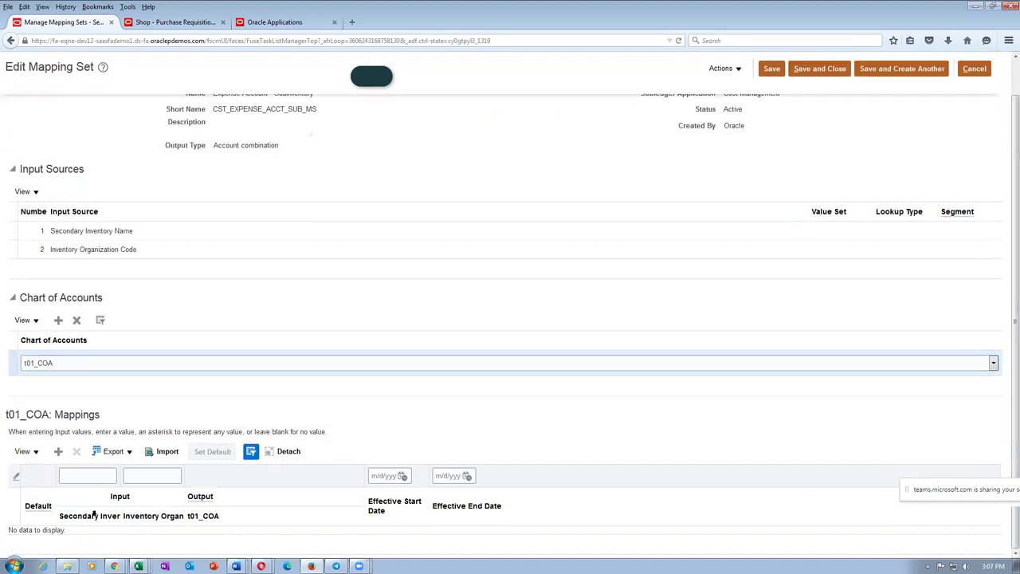
{"action": "left_click", "coordinate": [58, 451]}
Step: Review Word table row 4, Expense Item into Asset Sub Inventory, with account 1004
{"action": "key", "text": "alt+Tab"}
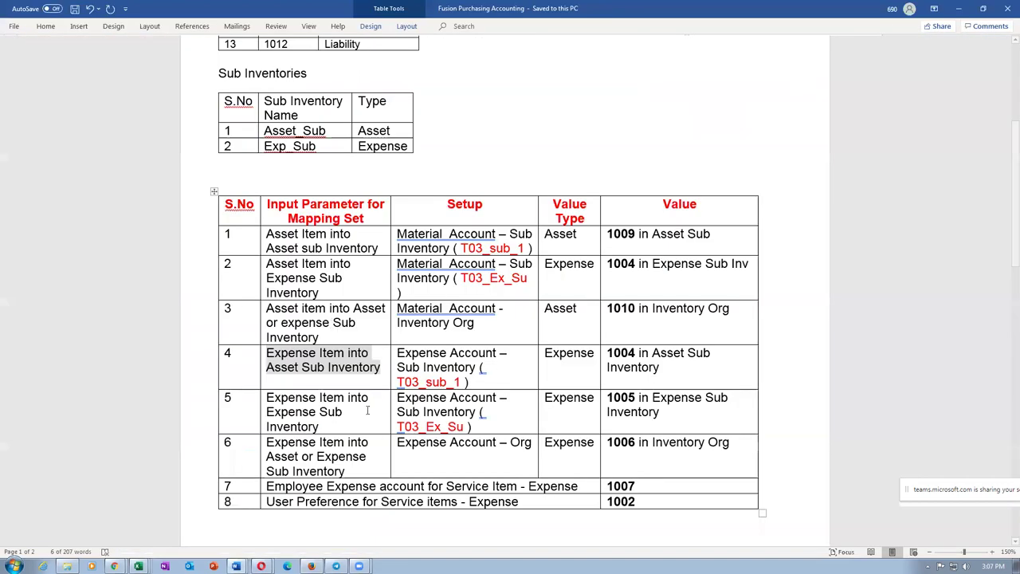
{"action": "left_click", "coordinate": [322, 411]}
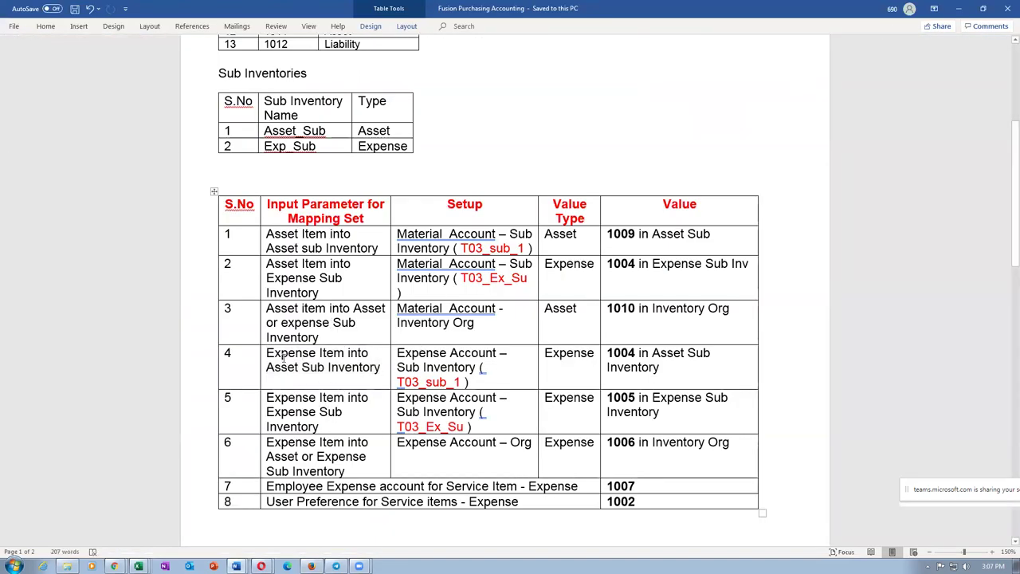
{"action": "triple_click", "coordinate": [289, 358]}
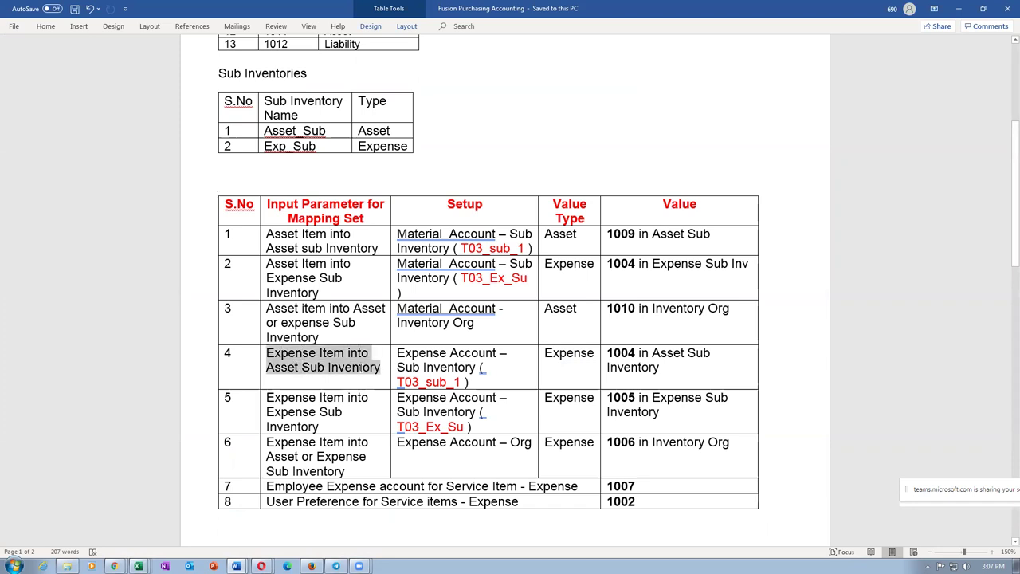
{"action": "left_click", "coordinate": [256, 231]}
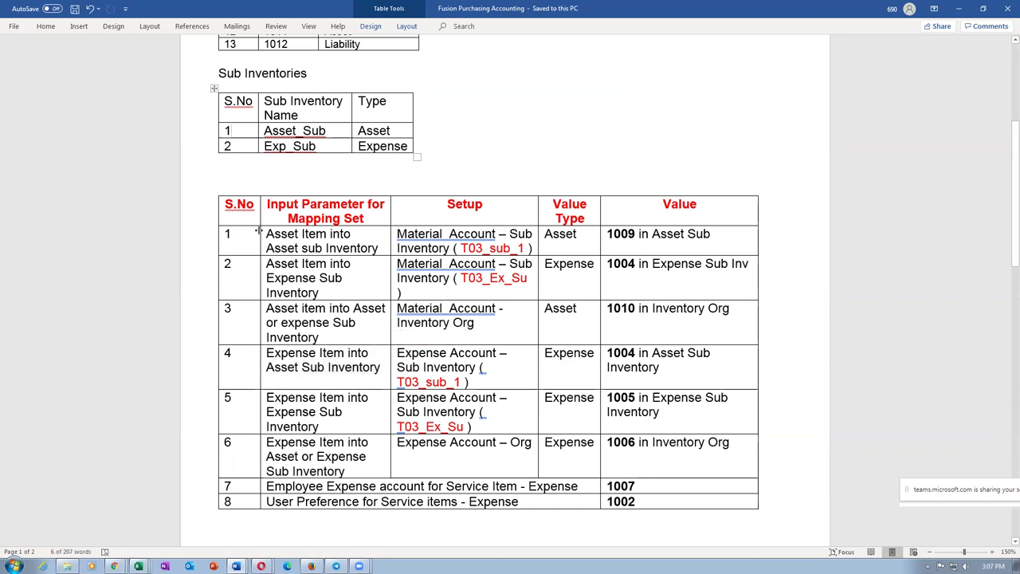
{"action": "key", "text": "ctrl+z"}
{"action": "key", "text": "ctrl+c"}
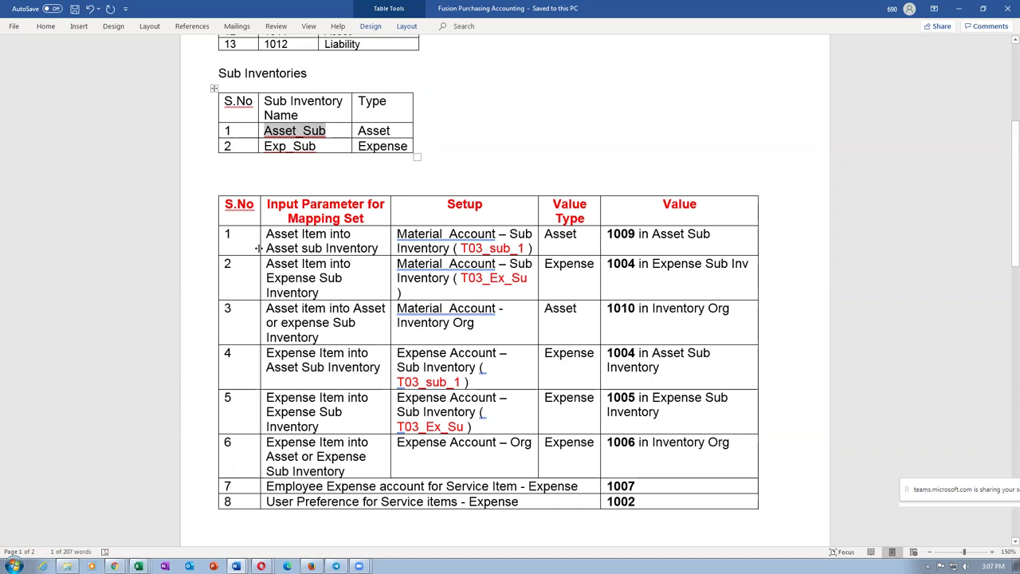
Step: Map subinventory Asset_Sub with organization T011 to output account 10-100-1004
{"action": "key", "text": "alt+Tab"}
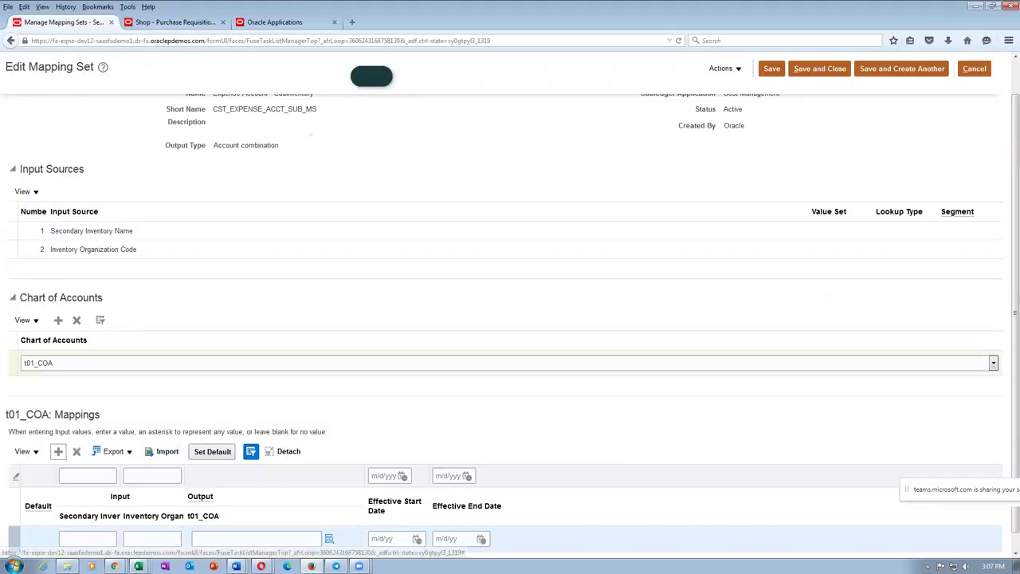
{"action": "key", "text": "Tab"}
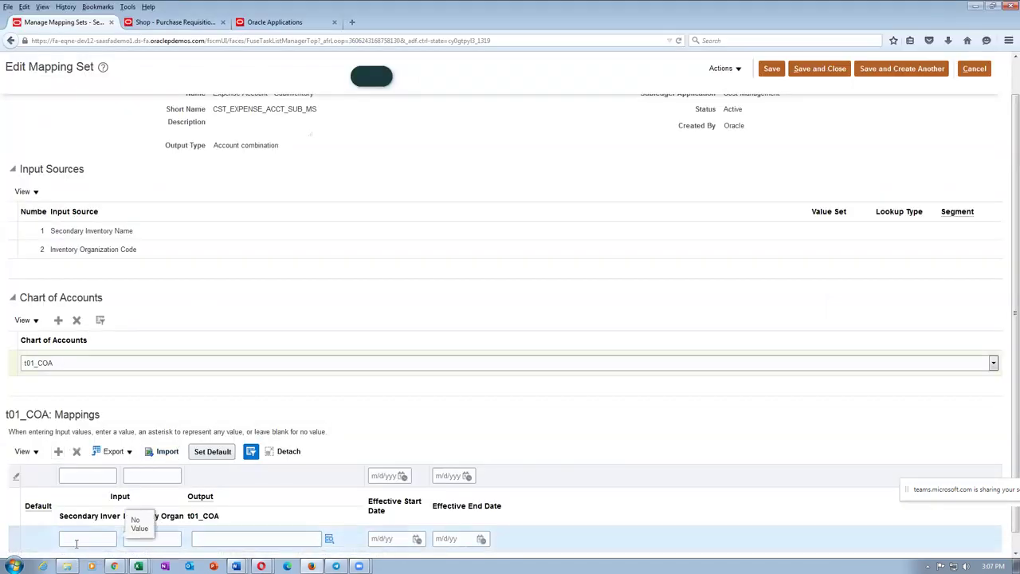
{"action": "key", "text": "ctrl+v"}
{"action": "left_click", "coordinate": [167, 539]}
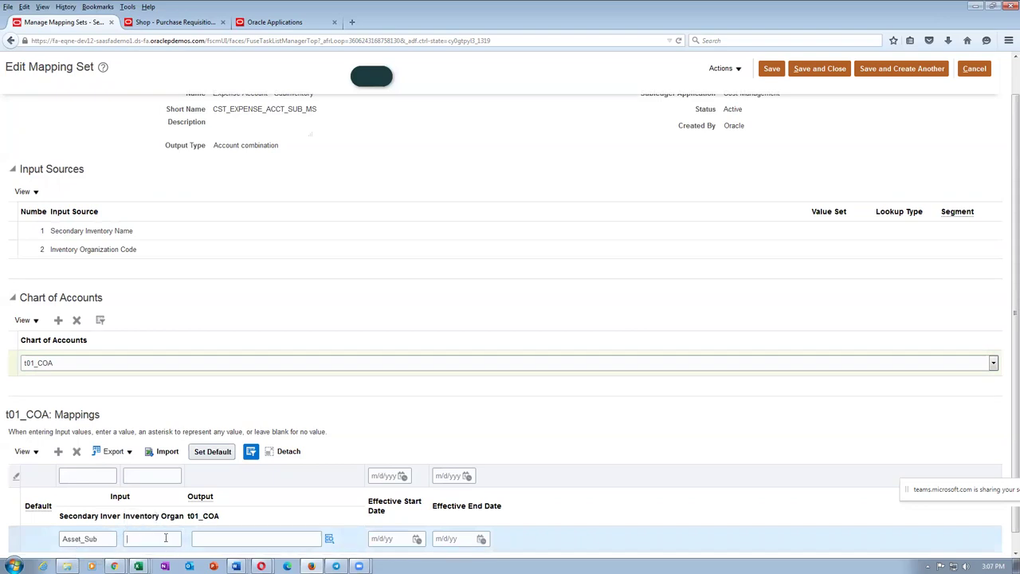
{"action": "type", "text": "T011"}
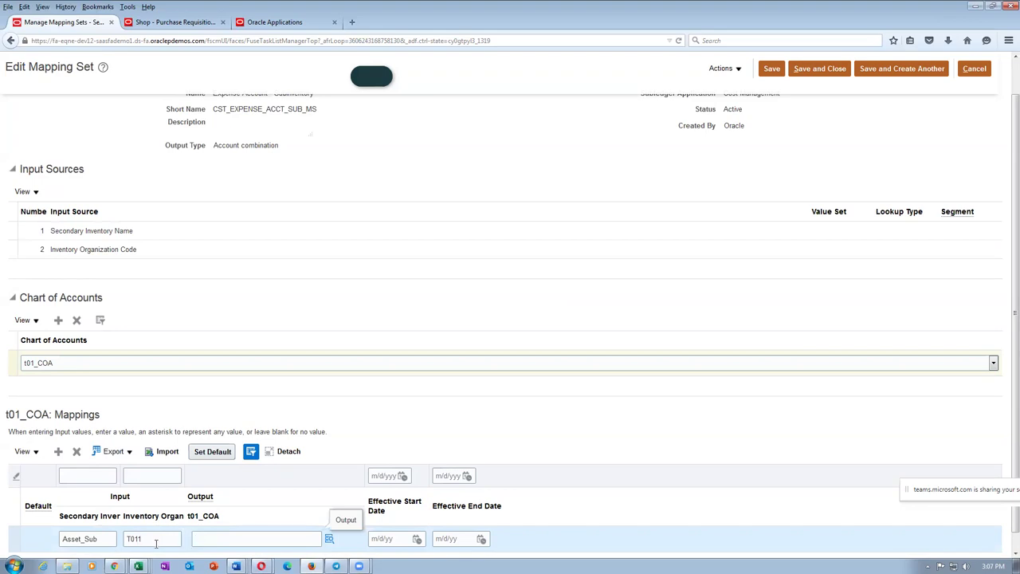
{"action": "key", "text": "alt+Tab"}
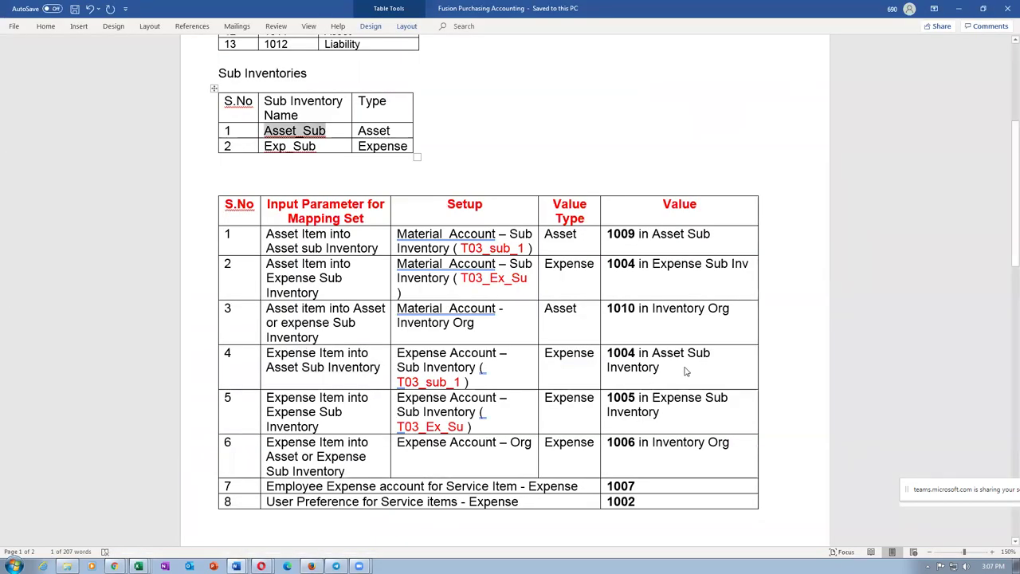
{"action": "key", "text": "alt+Tab"}
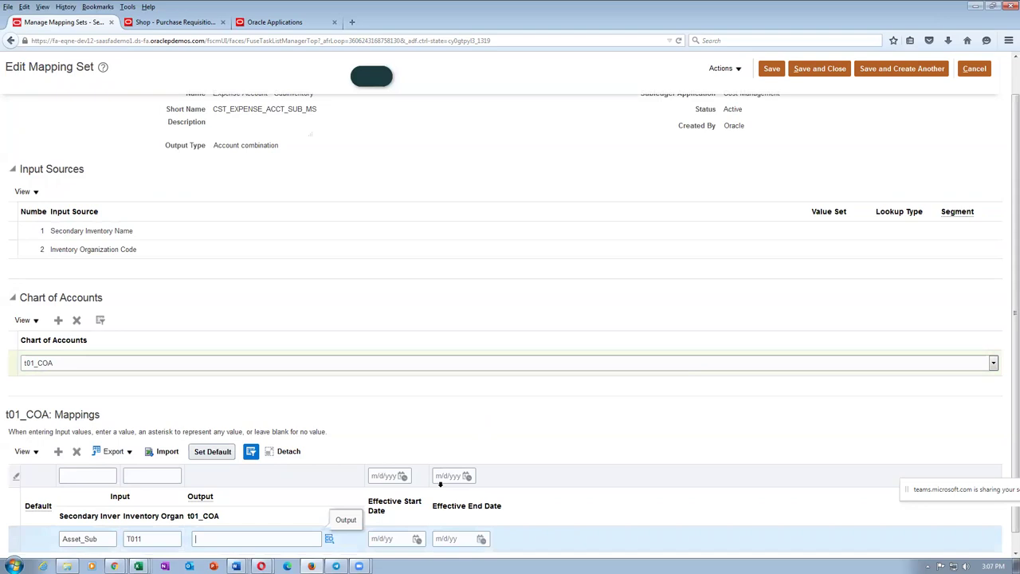
{"action": "type", "text": "10-100-1004"}
{"action": "left_click", "coordinate": [434, 431]}
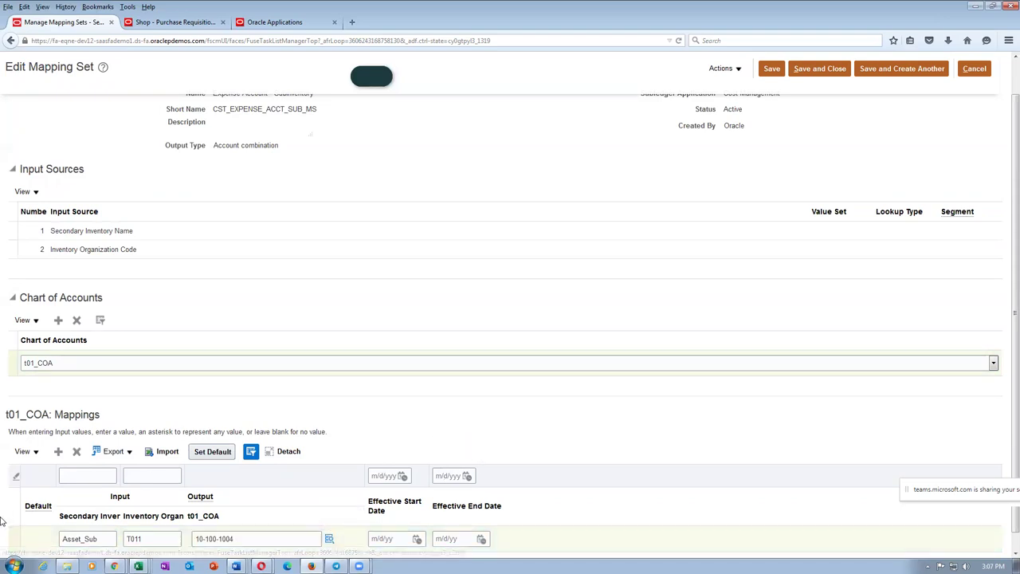
{"action": "left_click", "coordinate": [58, 452]}
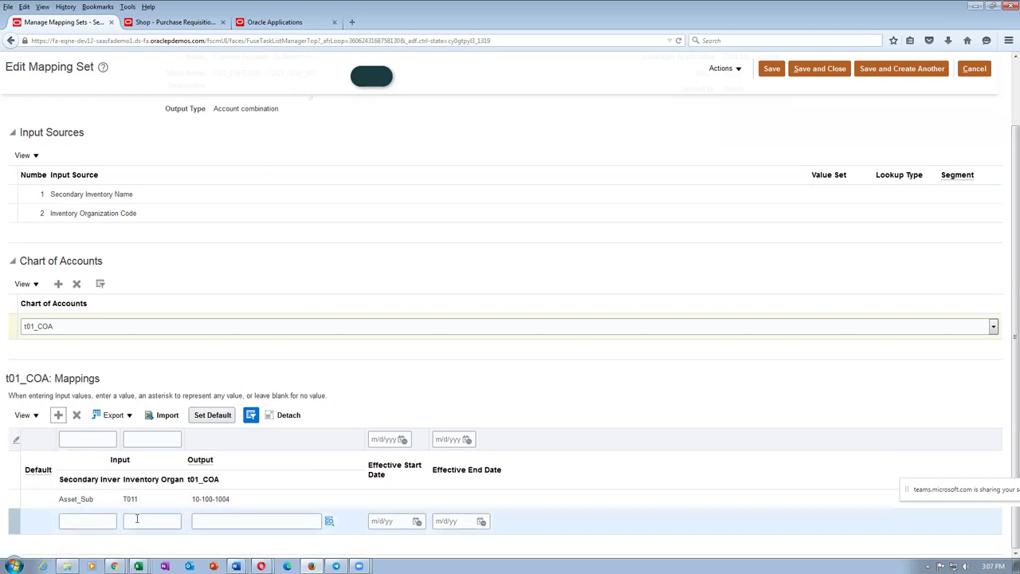
Step: Fill the new mapping row with subinventory Exp_Sub and inventory organization T011
{"action": "left_click", "coordinate": [102, 521]}
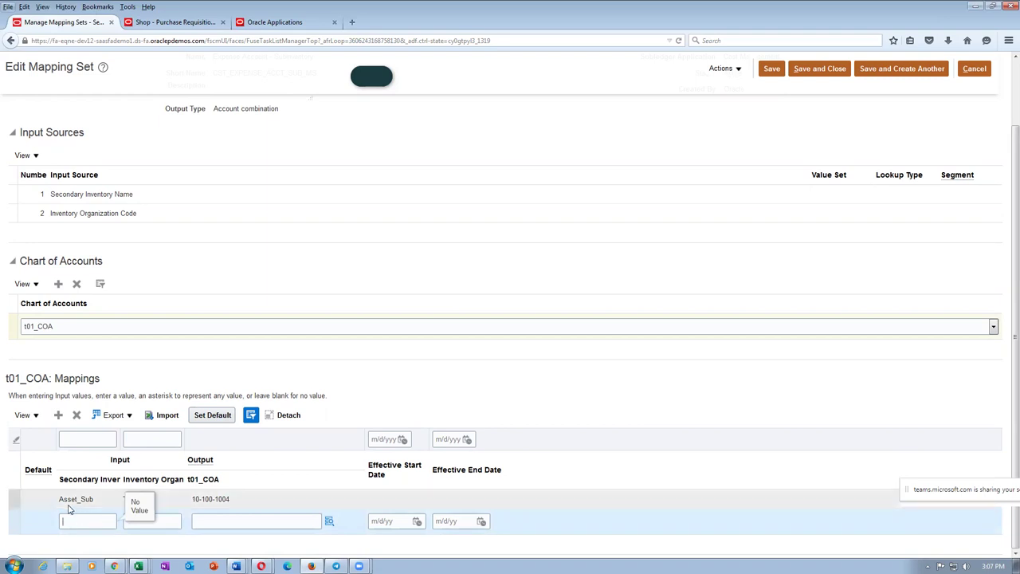
{"action": "key", "text": "alt+Tab"}
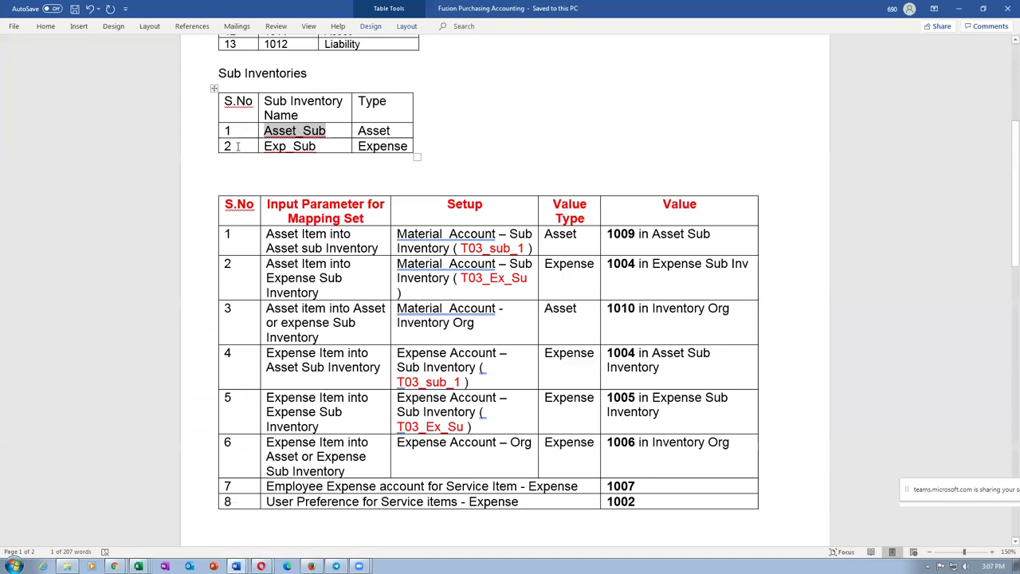
{"action": "double_click", "coordinate": [289, 146]}
{"action": "key", "text": "ctrl+c"}
{"action": "key", "text": "alt+Tab"}
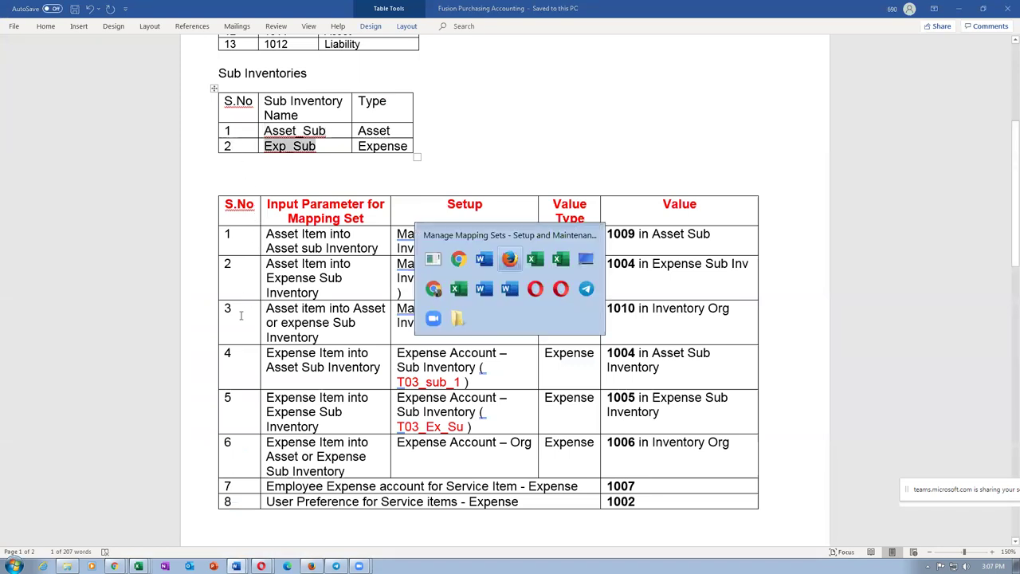
{"action": "key", "text": "ctrl+v"}
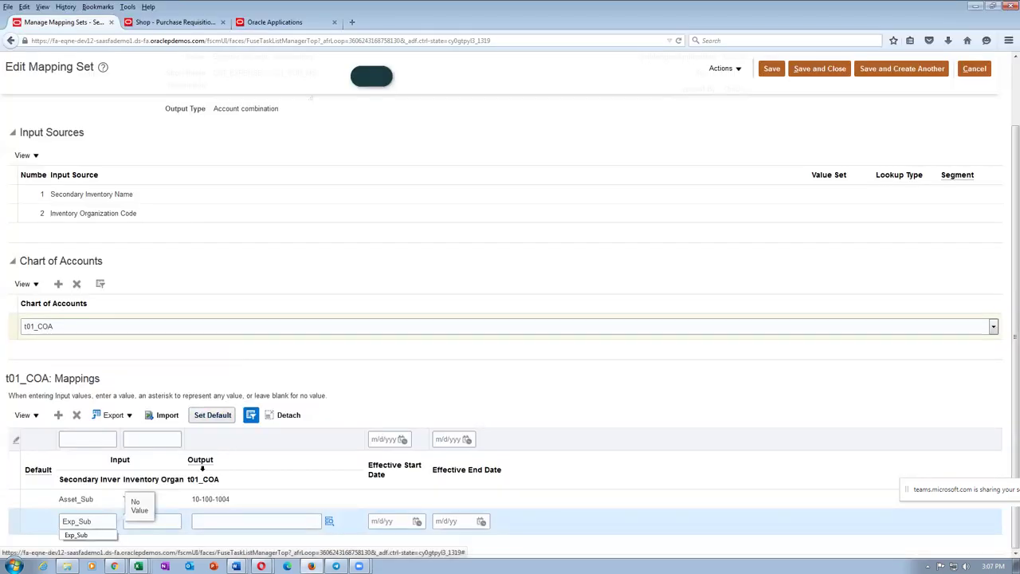
{"action": "left_click", "coordinate": [173, 521]}
{"action": "type", "text": "T011"}
Step: Enter 10-100-1005 as the Exp_Sub row's output account and validate it
{"action": "key", "text": "alt+Tab"}
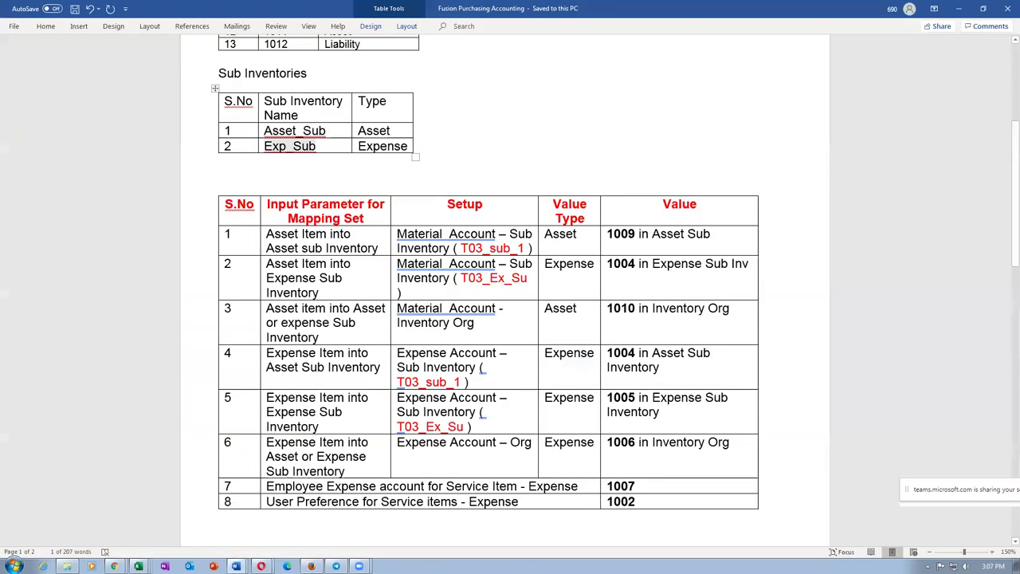
{"action": "left_click", "coordinate": [630, 396]}
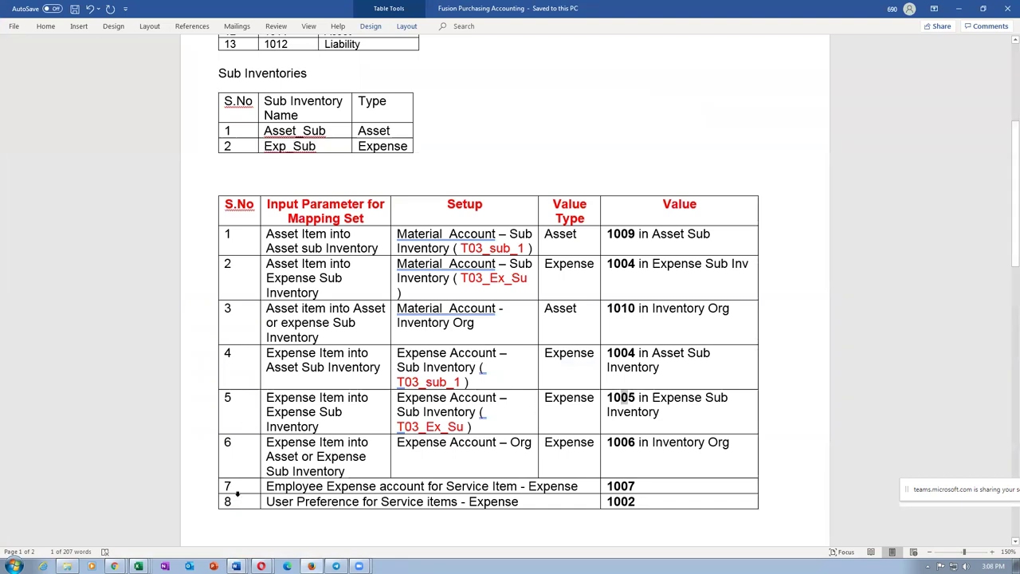
{"action": "key", "text": "alt+Tab"}
{"action": "type", "text": "100"}
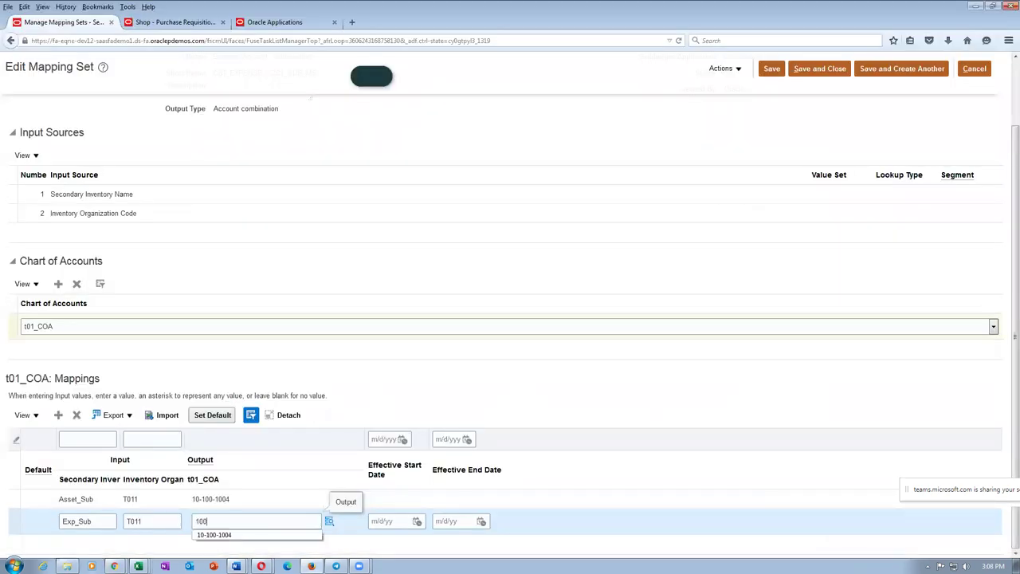
{"action": "type", "text": "5"}
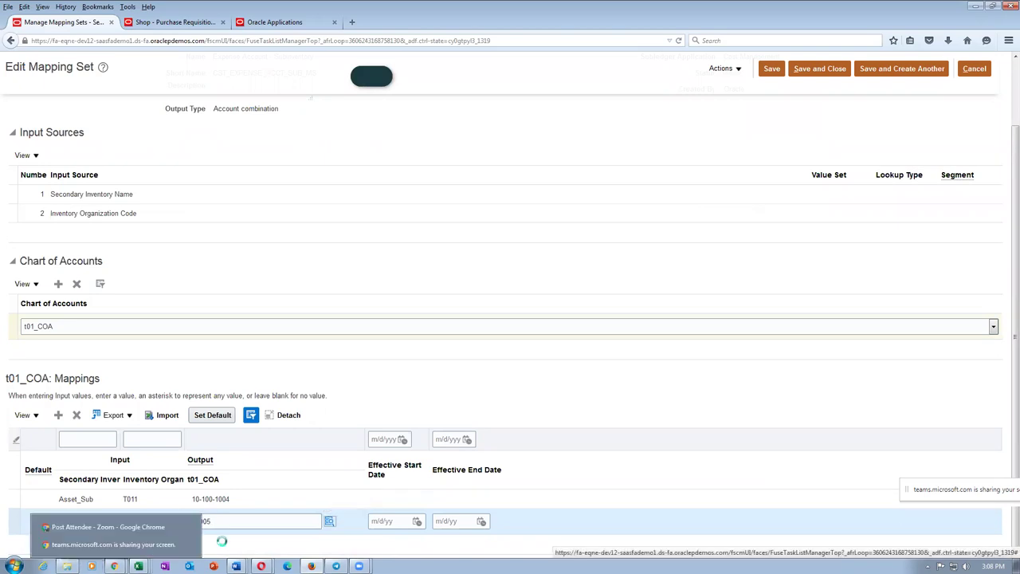
{"action": "left_click", "coordinate": [485, 388]}
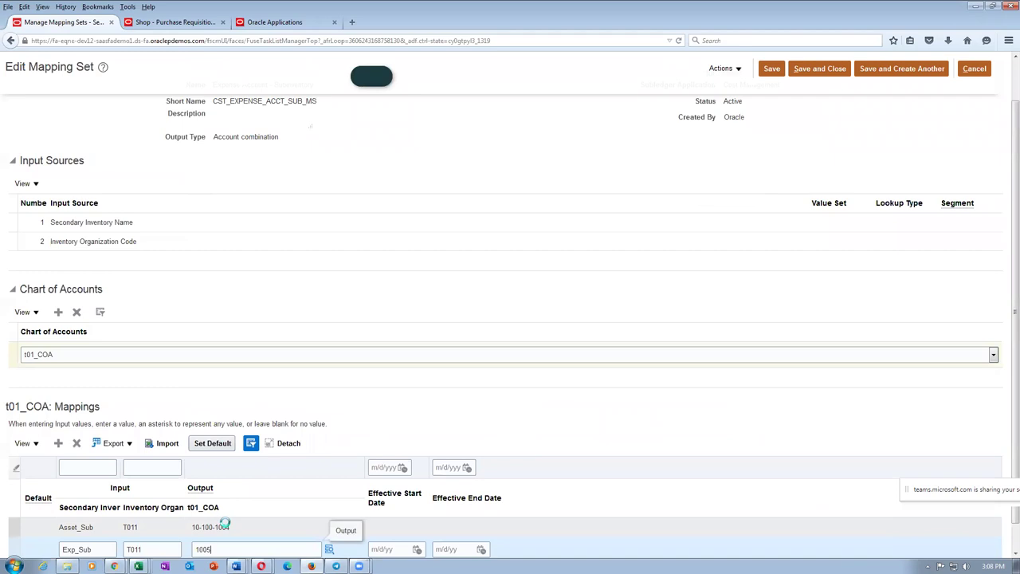
{"action": "type", "text": "10"}
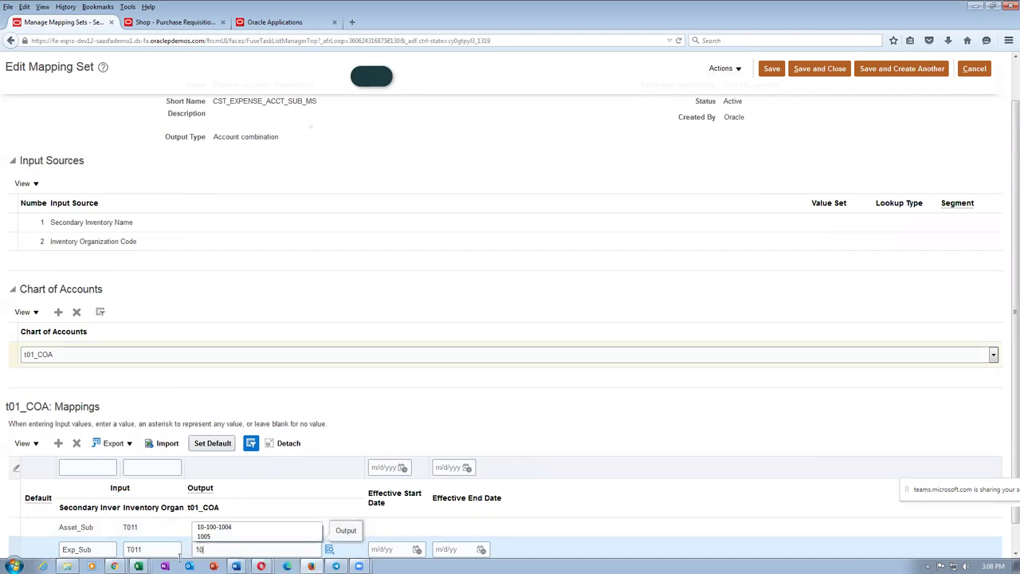
{"action": "type", "text": "-100-100"}
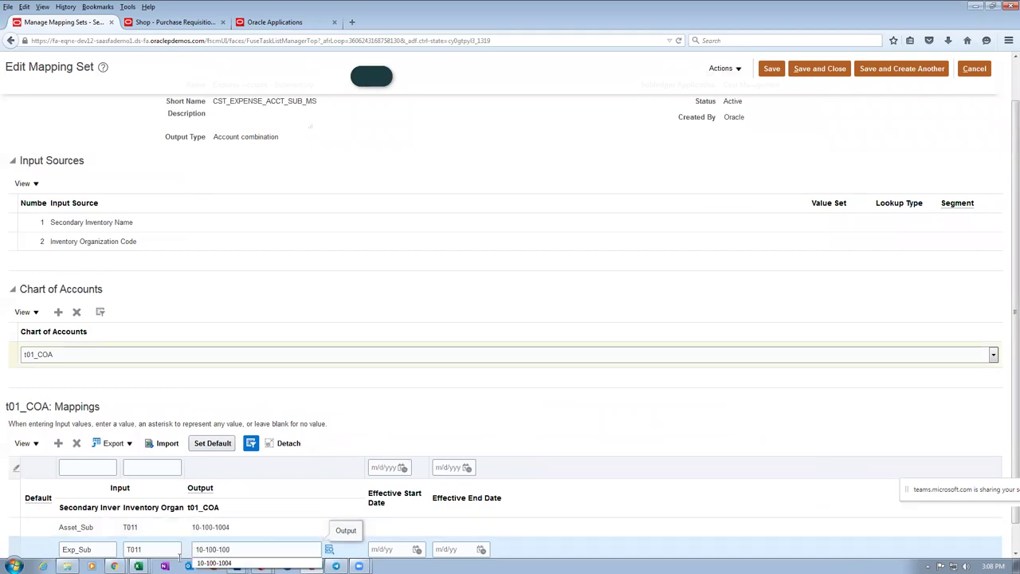
{"action": "type", "text": "5"}
{"action": "left_click", "coordinate": [422, 426]}
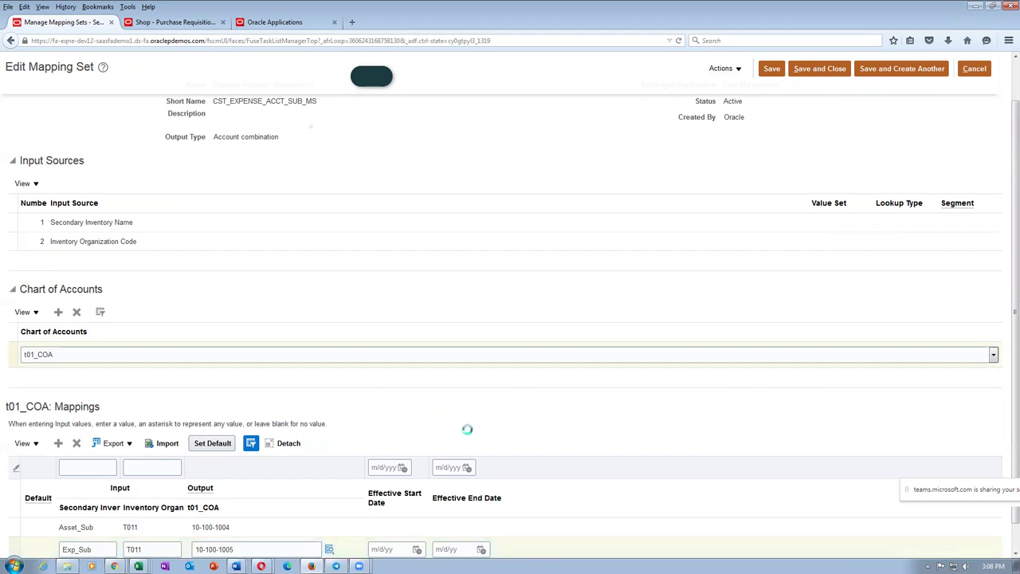
{"action": "scroll", "coordinate": [469, 435], "scroll_direction": "down", "scroll_amount": 1}
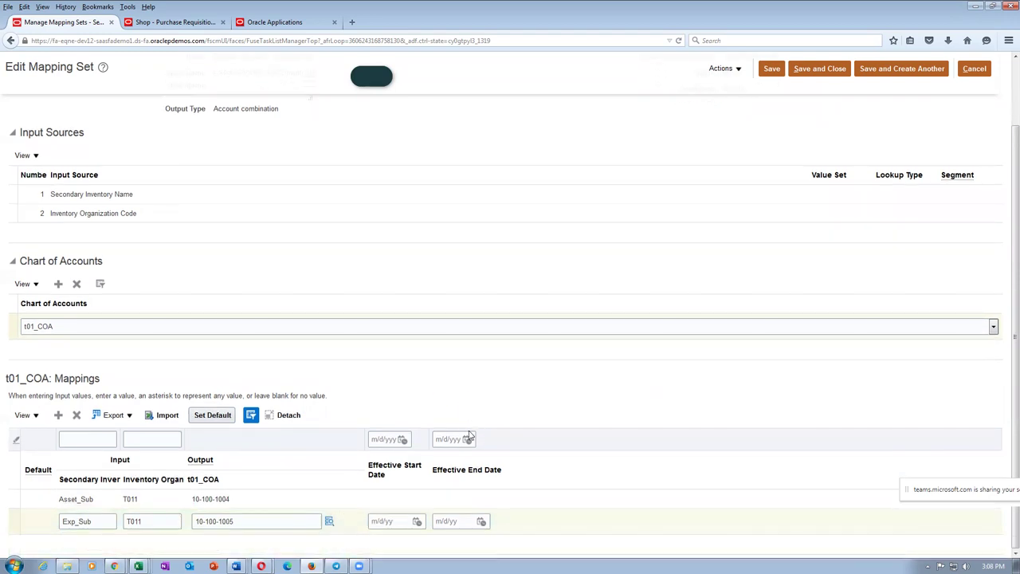
{"action": "scroll", "coordinate": [470, 436], "scroll_direction": "up", "scroll_amount": 3}
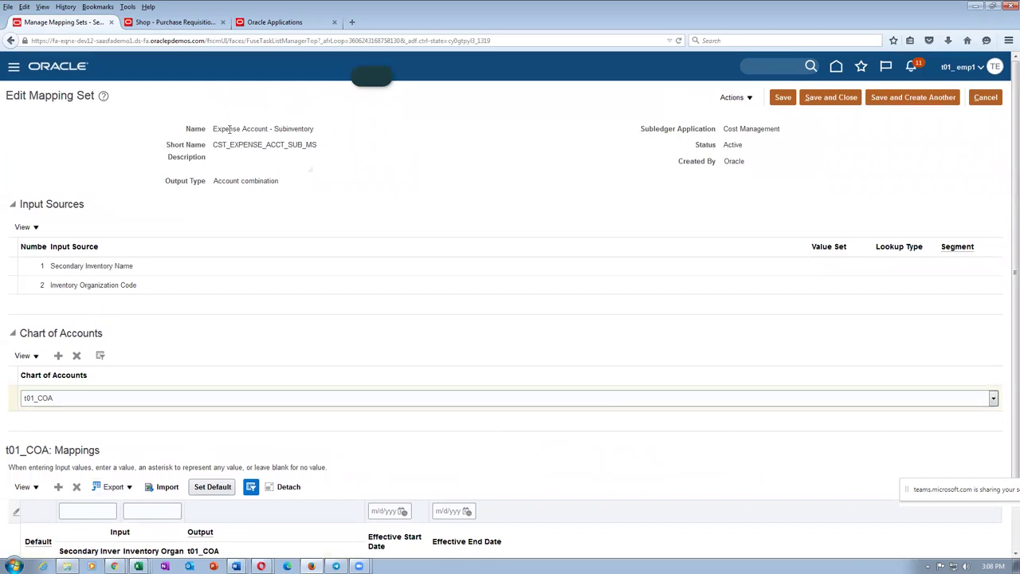
Step: Save the Expense Account - Subinventory mapping set and return to Edit Requisition: 1
{"action": "left_click", "coordinate": [815, 97]}
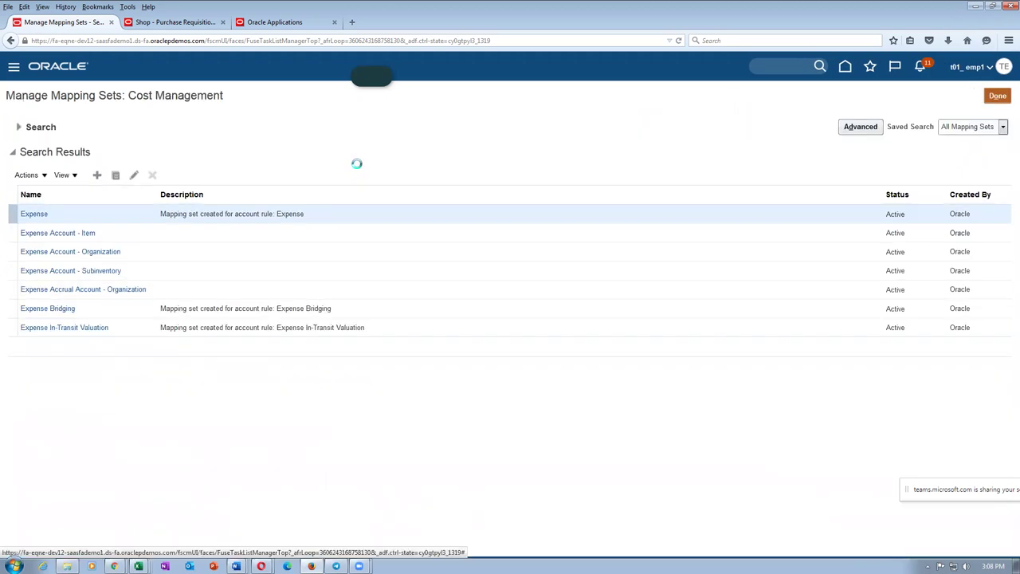
{"action": "left_click", "coordinate": [189, 23]}
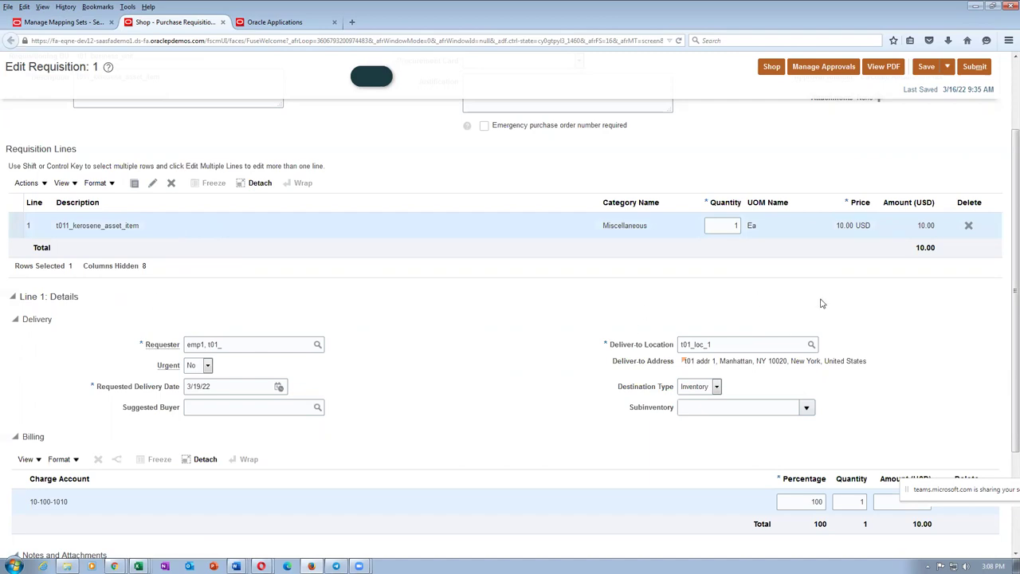
Step: Delete the kerosene asset item line and save the now-empty requisition
{"action": "left_click", "coordinate": [968, 226]}
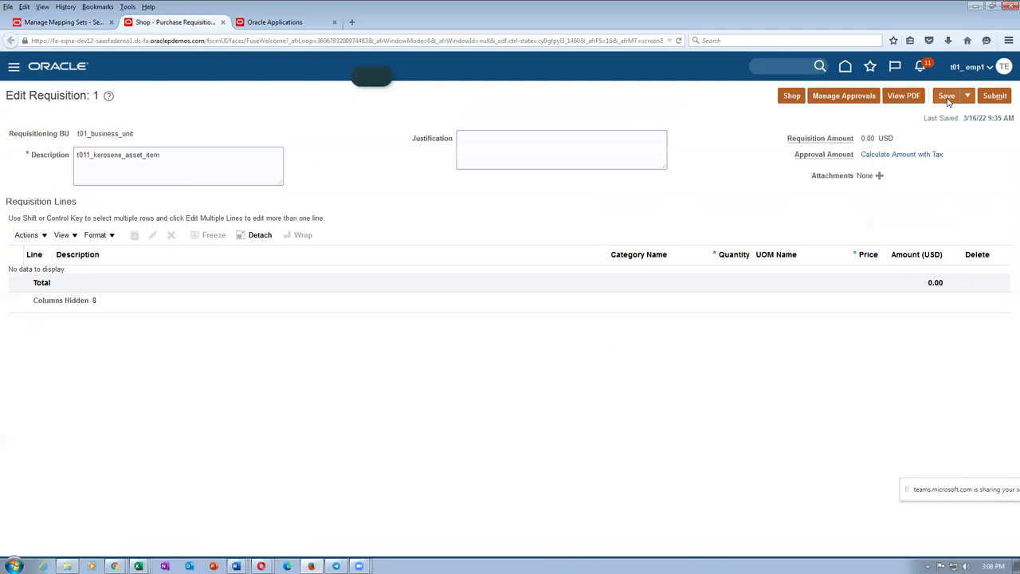
{"action": "left_click", "coordinate": [947, 97]}
{"action": "left_click", "coordinate": [792, 98]}
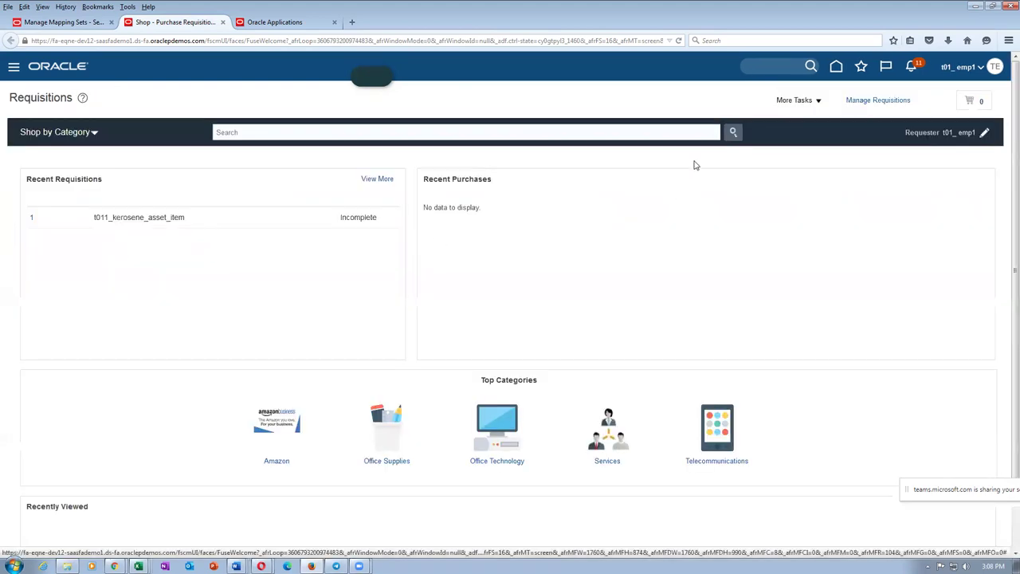
Step: Enter a t012_laptop_Expense_item requisition line and add it to the cart, raising POR-2010280
{"action": "left_click", "coordinate": [808, 109]}
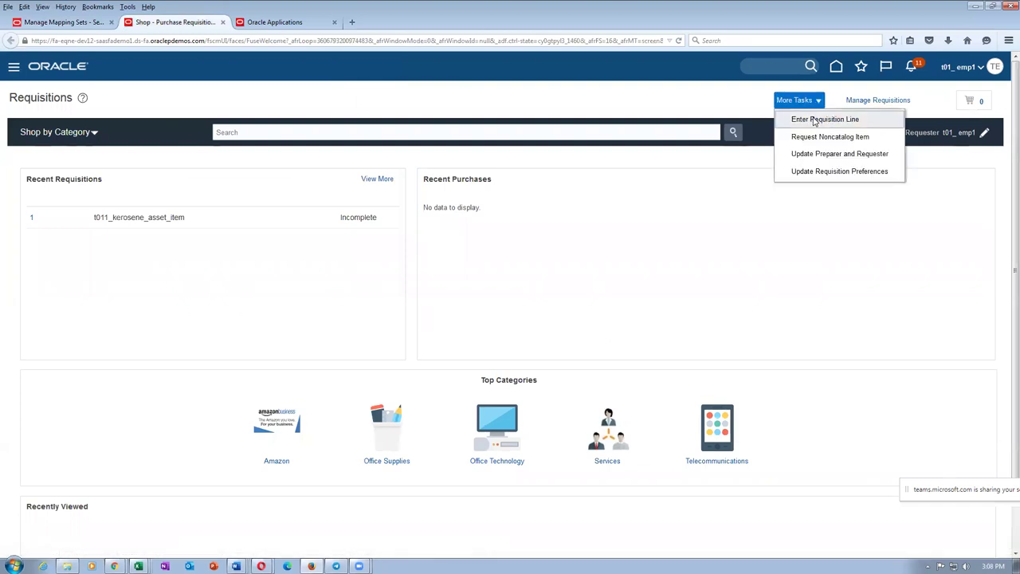
{"action": "left_click", "coordinate": [817, 118]}
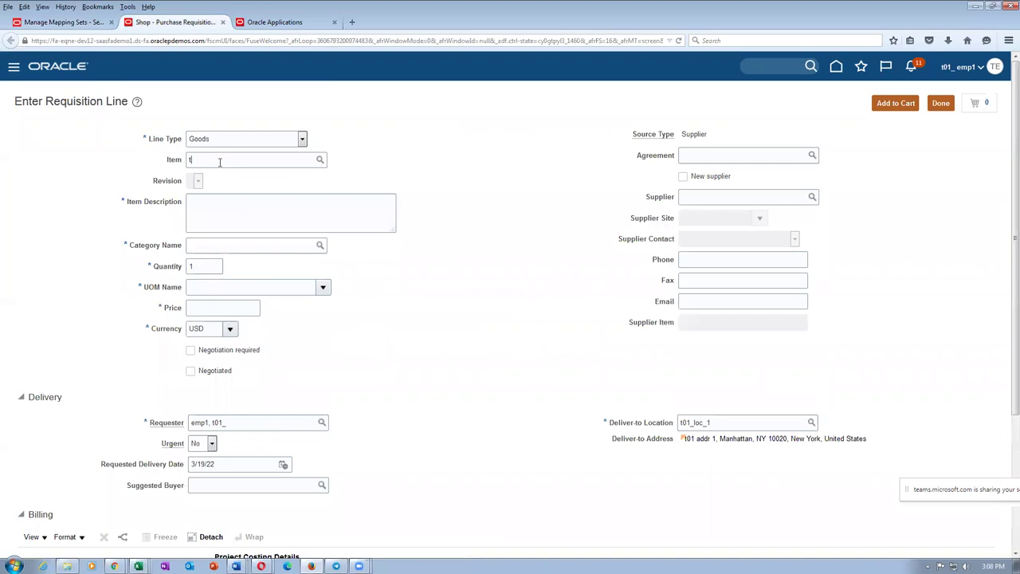
{"action": "type", "text": "2_laptop_Expense_item"}
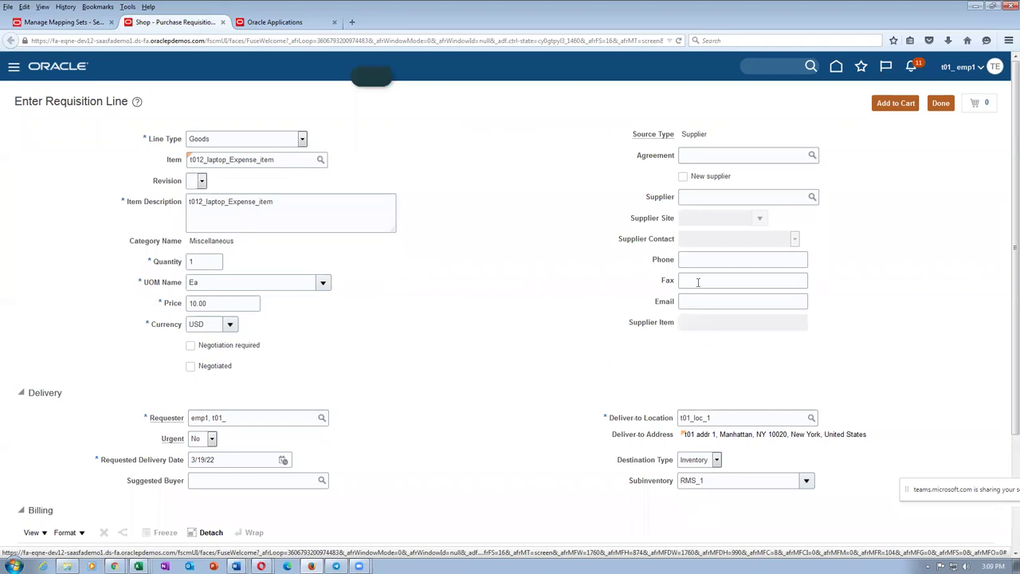
{"action": "left_click", "coordinate": [896, 103]}
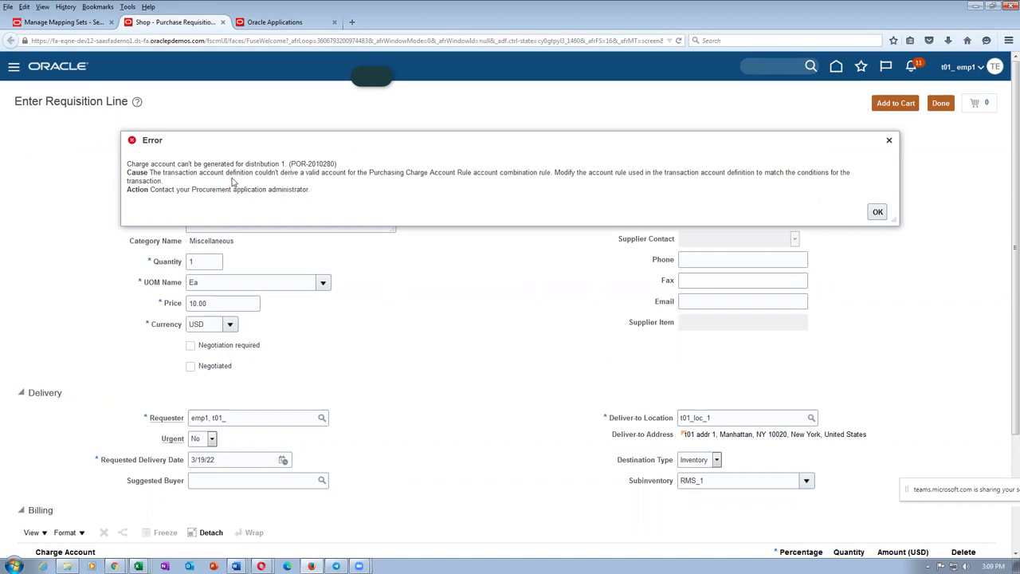
Step: Dismiss the POR-2010280 error and review mapping table rows 4–6 in the Word notes
{"action": "left_click_drag", "start_coordinate": [226, 166], "coordinate": [237, 175]}
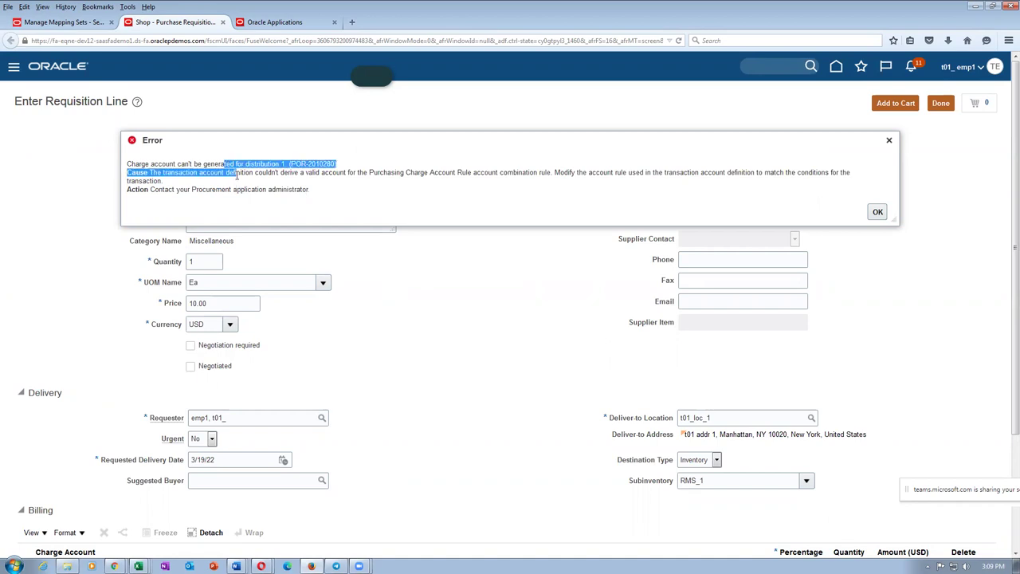
{"action": "left_click", "coordinate": [878, 212]}
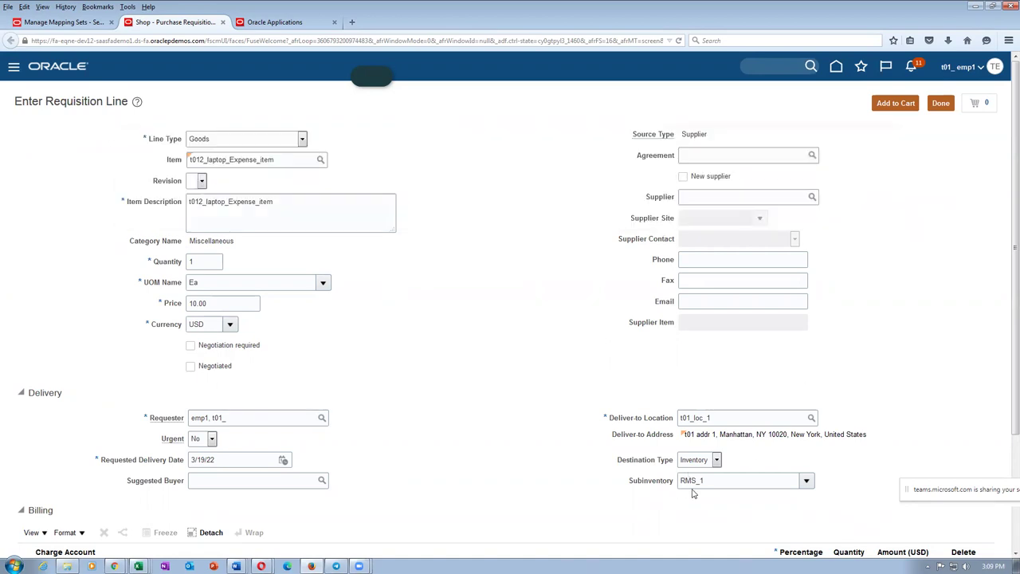
{"action": "key", "text": "alt+Tab"}
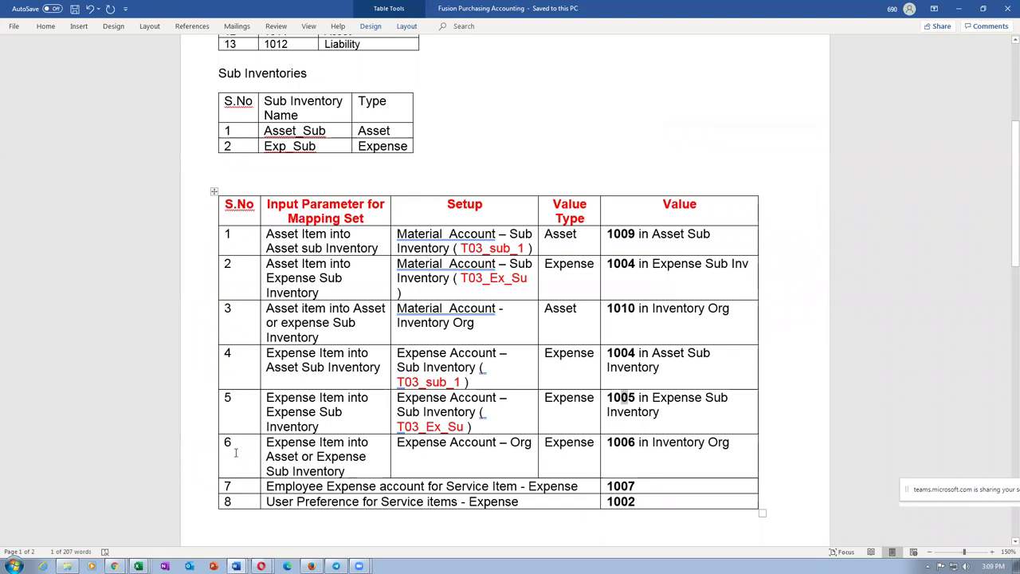
{"action": "left_click_drag", "start_coordinate": [183, 358], "coordinate": [181, 406]}
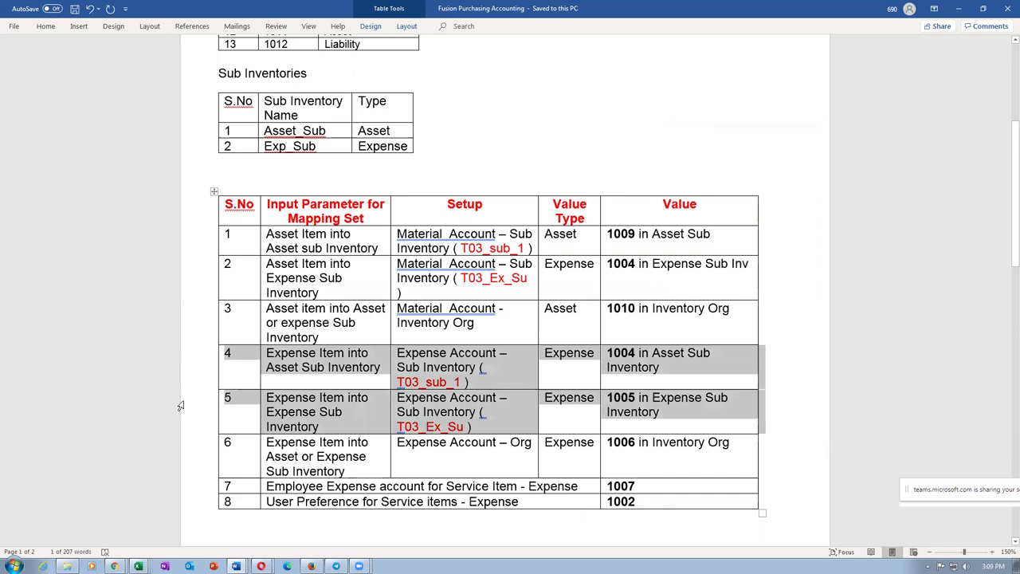
{"action": "left_click", "coordinate": [301, 455]}
{"action": "left_click", "coordinate": [186, 463]}
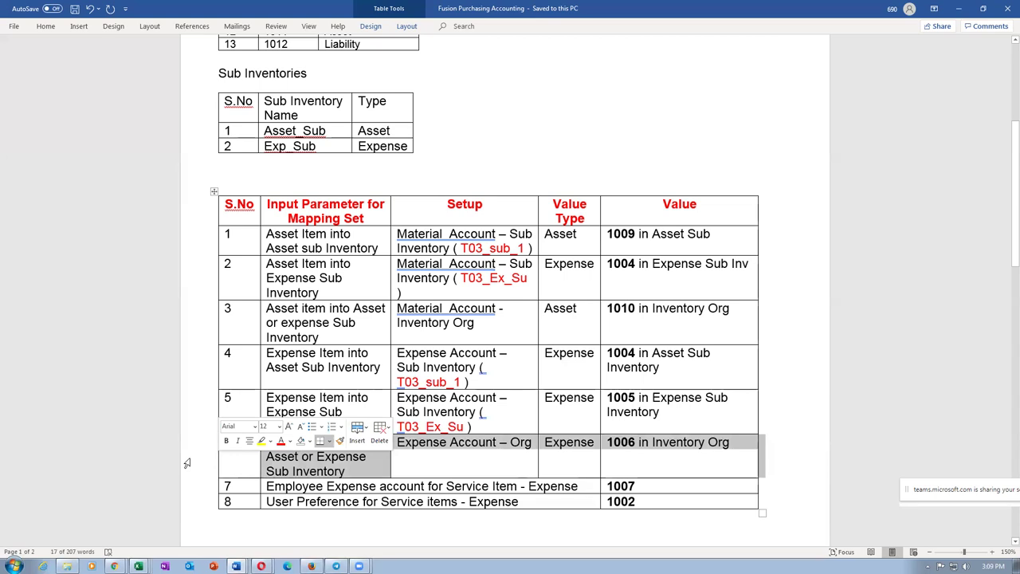
{"action": "key", "text": "alt+Tab"}
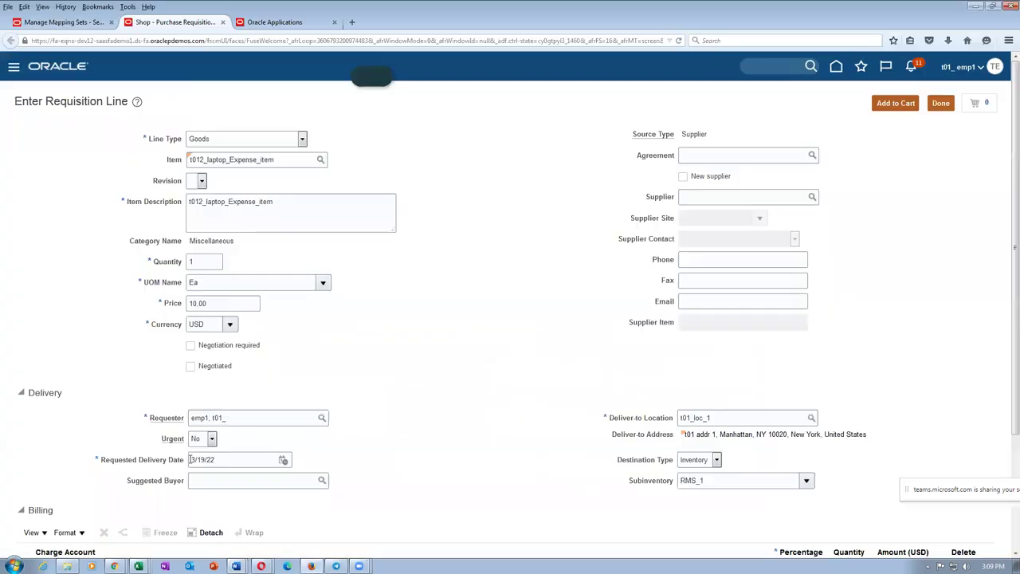
Step: Retry the t012_laptop_Expense_item line with subinventory RMS_1 and dismiss the repeated POR-2010280 error
{"action": "left_click", "coordinate": [901, 103]}
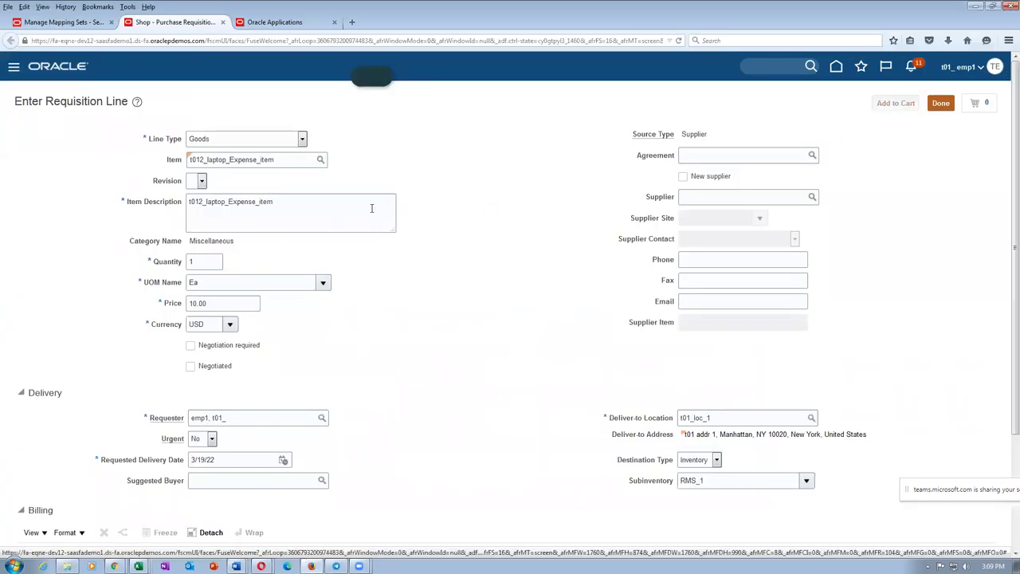
{"action": "left_click", "coordinate": [712, 481]}
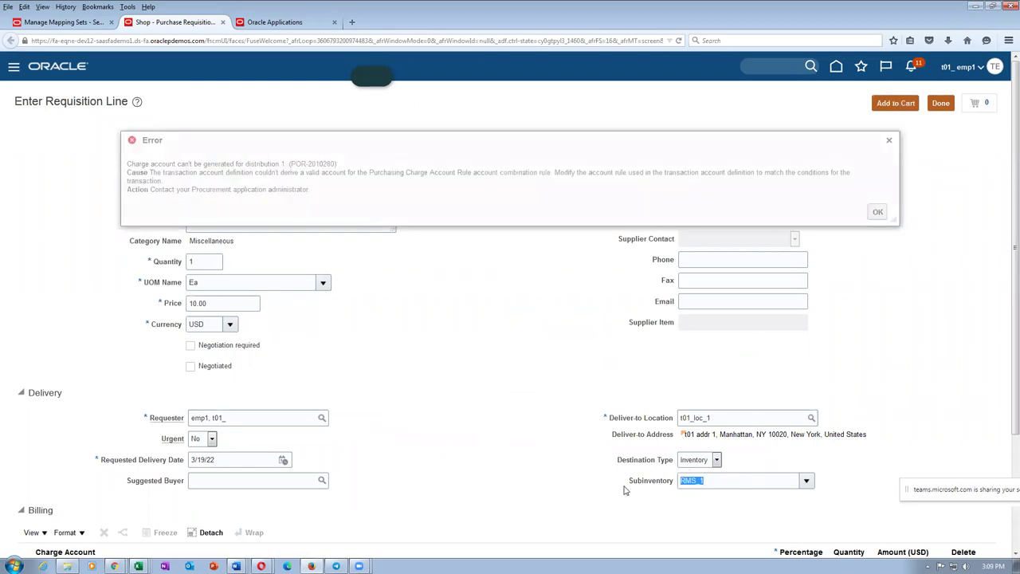
{"action": "left_click", "coordinate": [343, 198]}
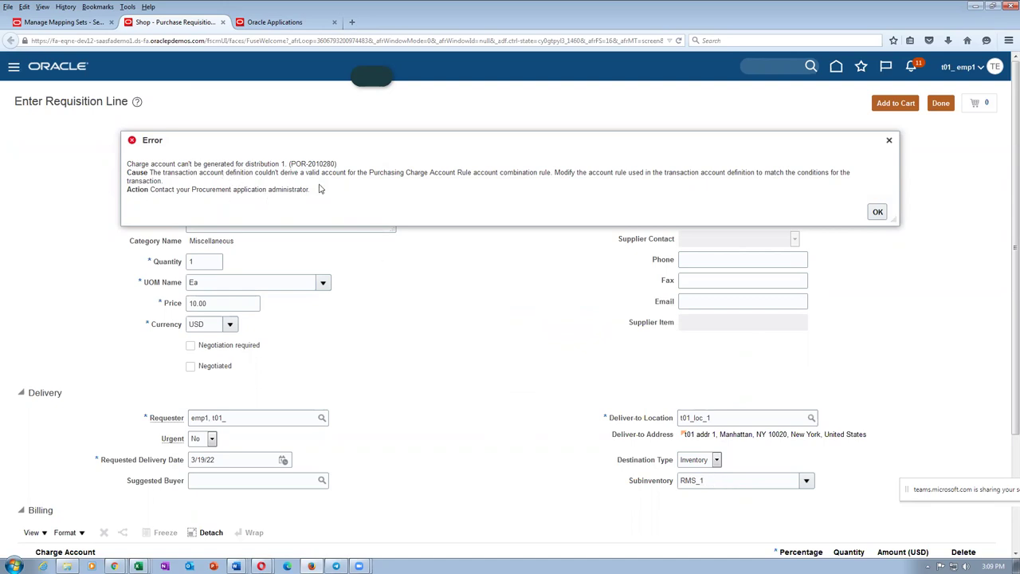
{"action": "left_click", "coordinate": [877, 212]}
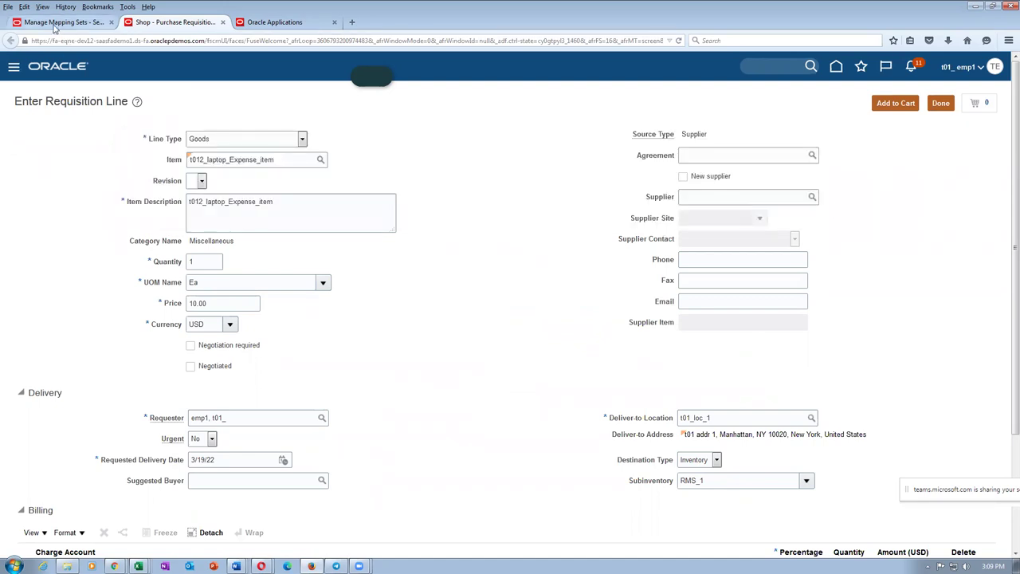
{"action": "left_click", "coordinate": [56, 23]}
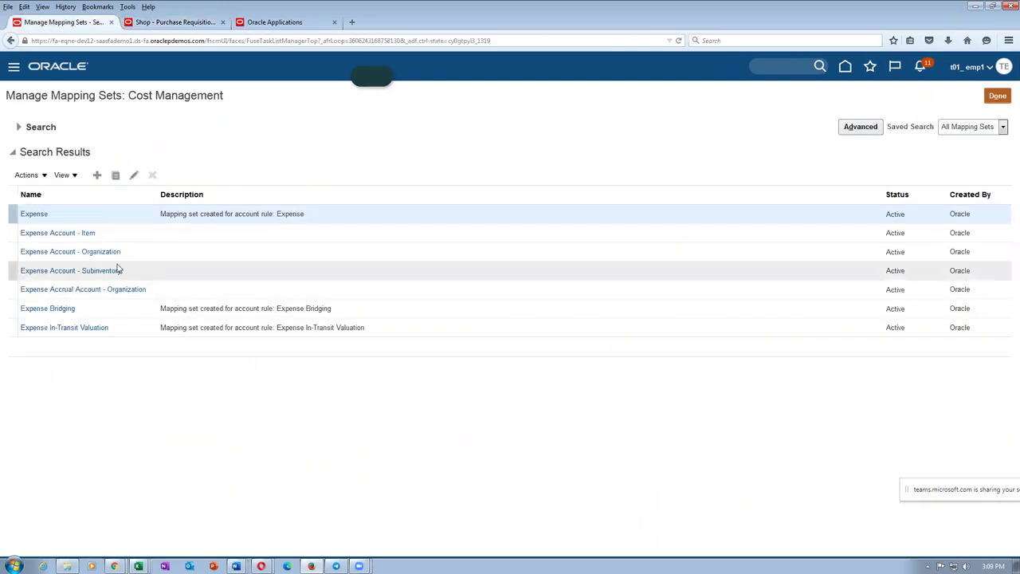
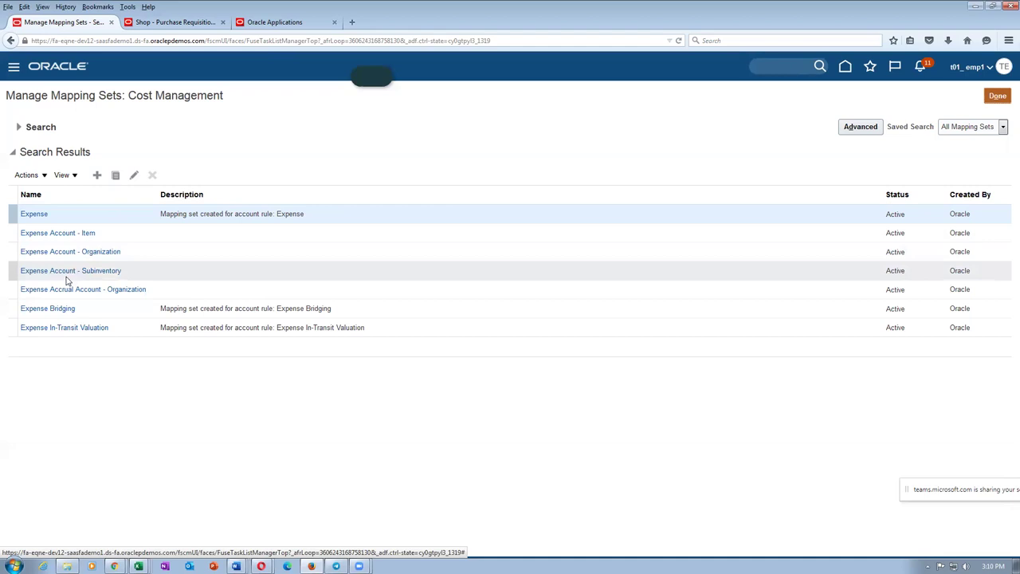
Step: Add chart of accounts t01_COA to Expense Account - Organization, with a blank mapping row
{"action": "left_click", "coordinate": [53, 253]}
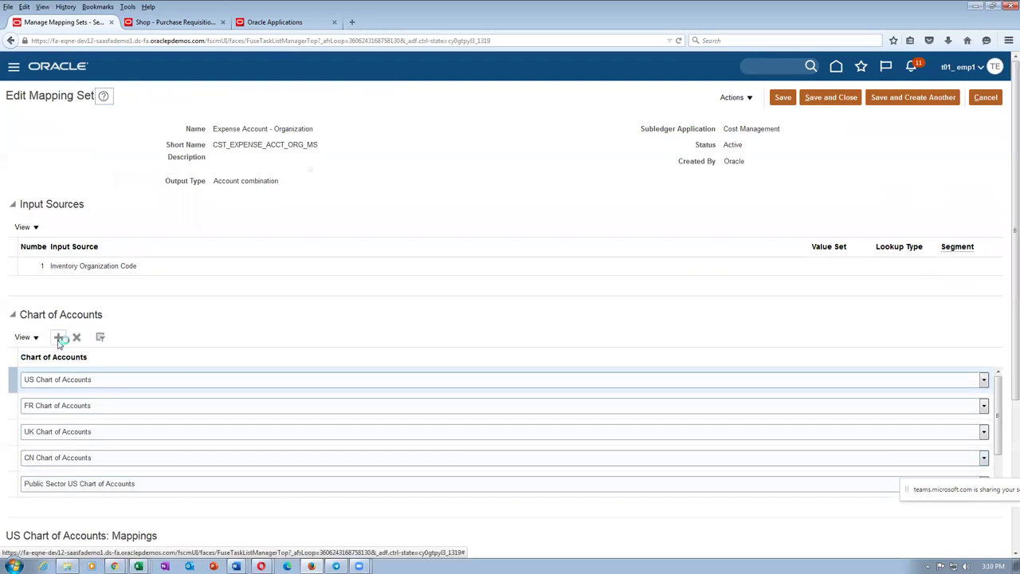
{"action": "left_click", "coordinate": [87, 410]}
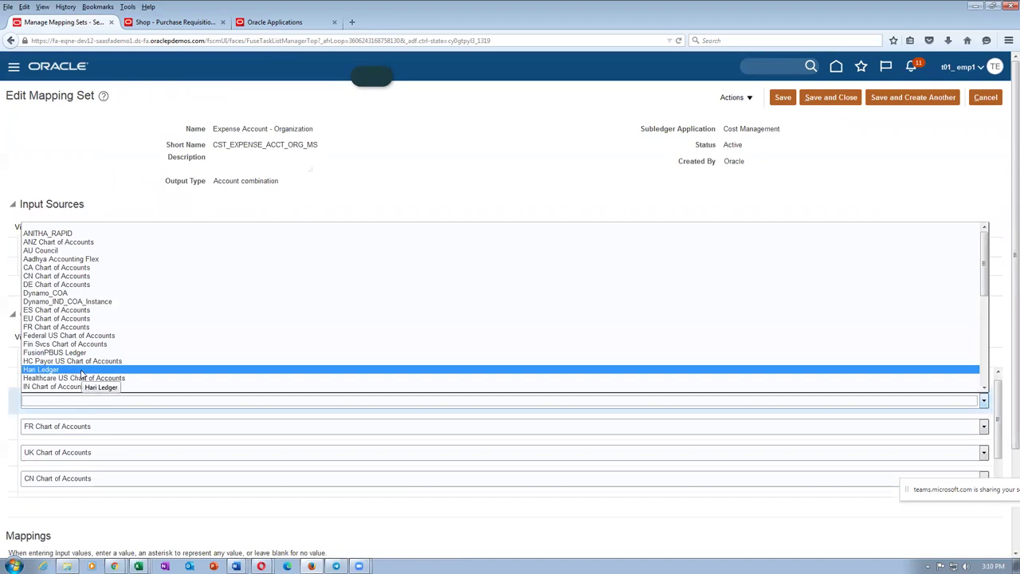
{"action": "left_click_drag", "start_coordinate": [985, 263], "coordinate": [1006, 394]}
{"action": "left_click", "coordinate": [148, 378]}
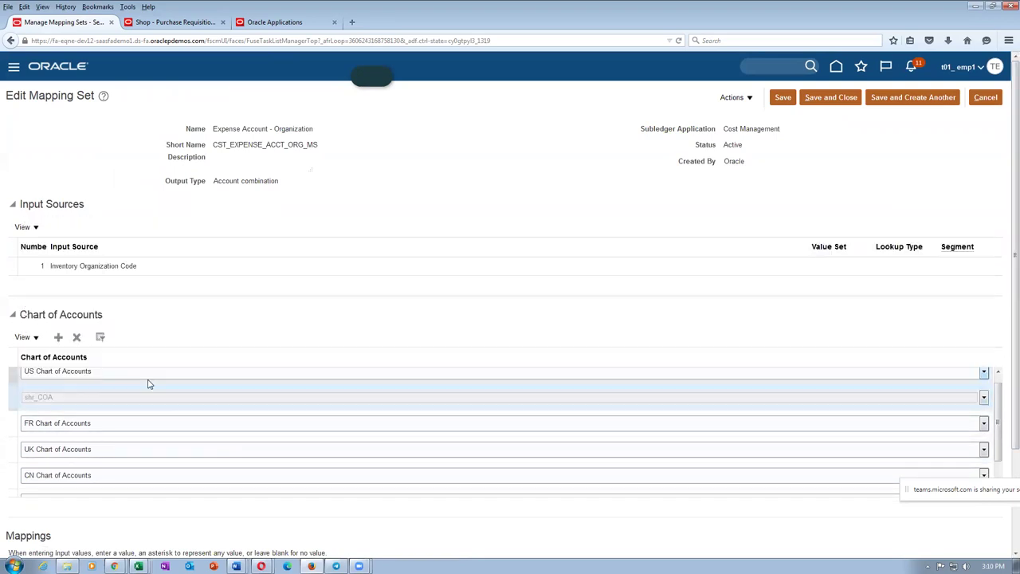
{"action": "left_click", "coordinate": [57, 401]}
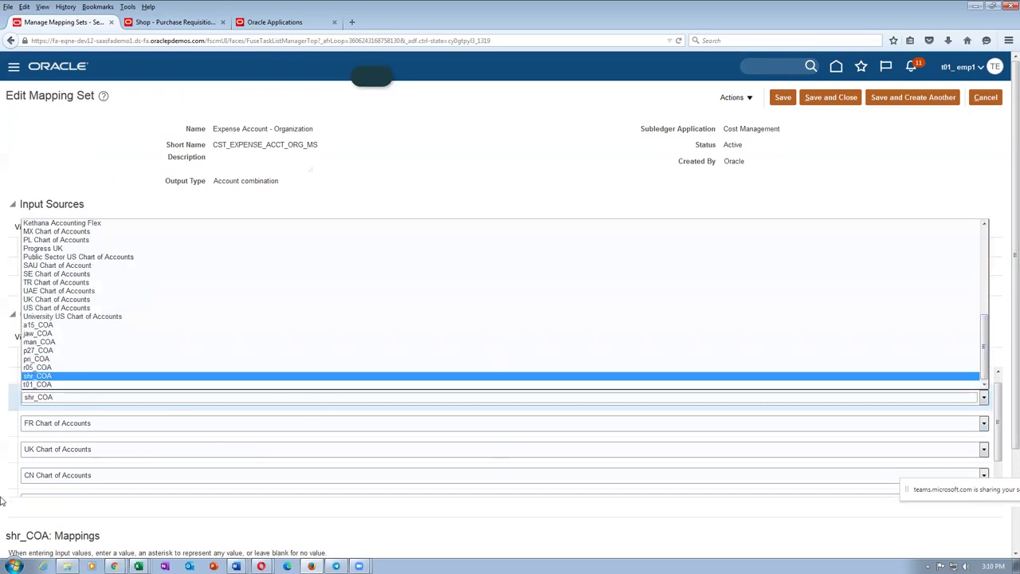
{"action": "left_click", "coordinate": [43, 386]}
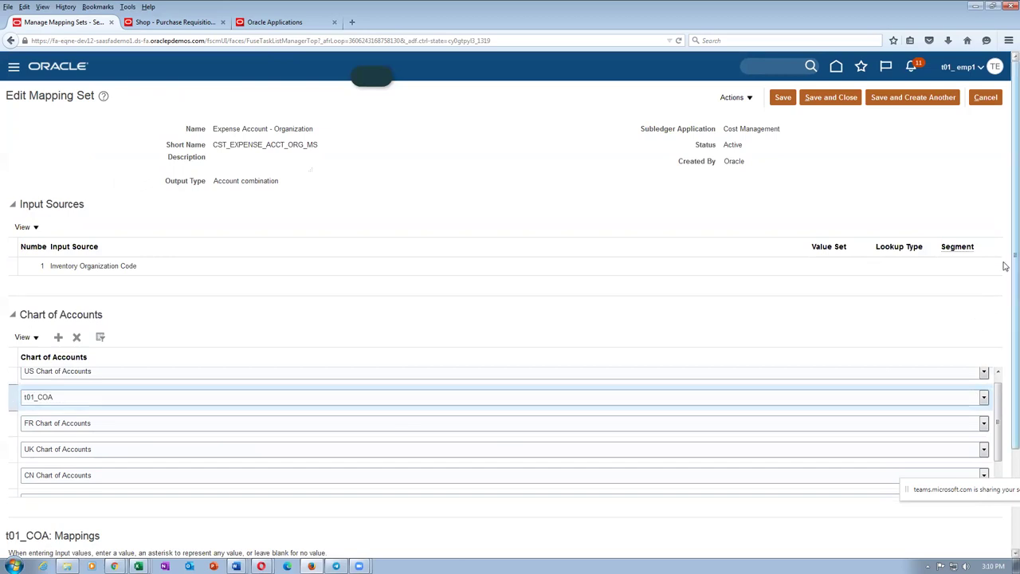
{"action": "scroll", "coordinate": [1004, 264], "scroll_direction": "down", "scroll_amount": 3}
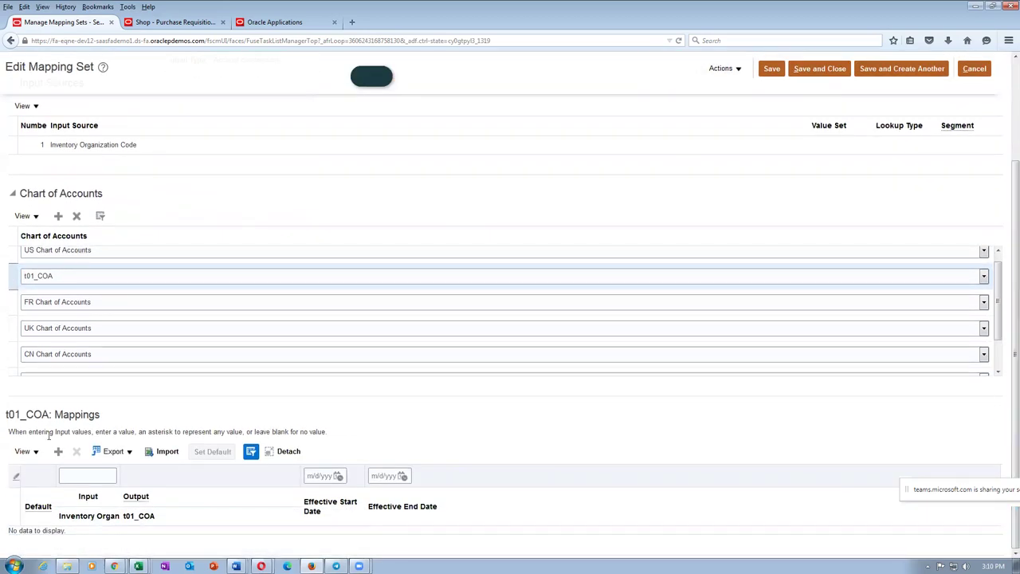
{"action": "left_click", "coordinate": [58, 452]}
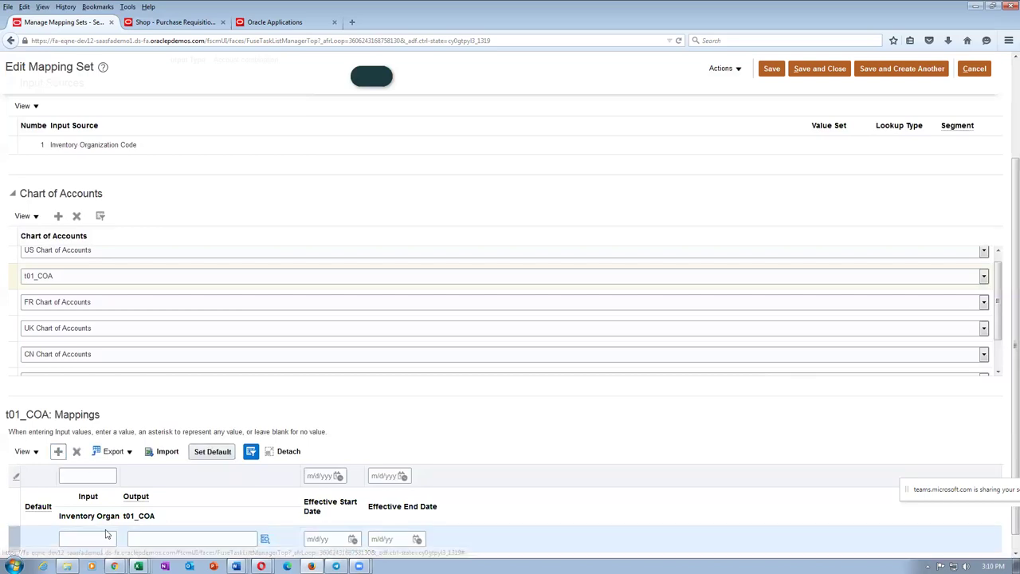
Step: Map input T011 to output account 10-100-1006, checked against row 6 of the Word document
{"action": "type", "text": "T011"}
{"action": "key", "text": "Tab"}
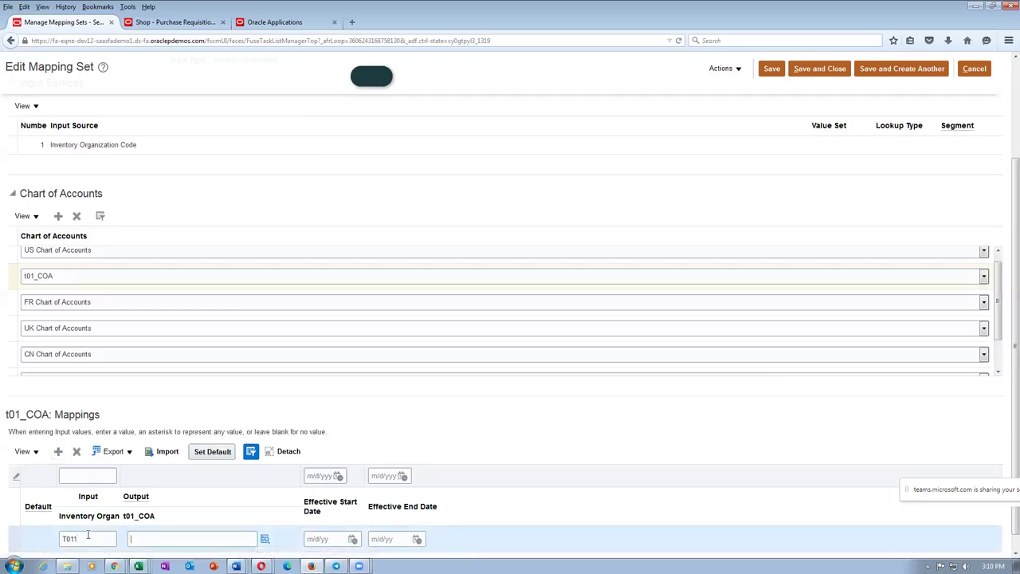
{"action": "key", "text": "alt+Tab"}
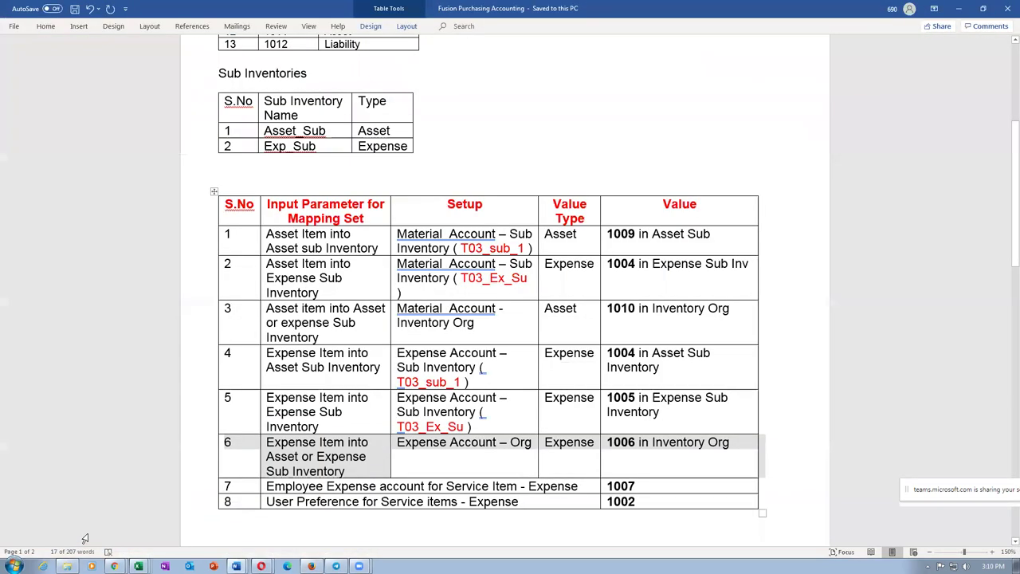
{"action": "left_click", "coordinate": [687, 456]}
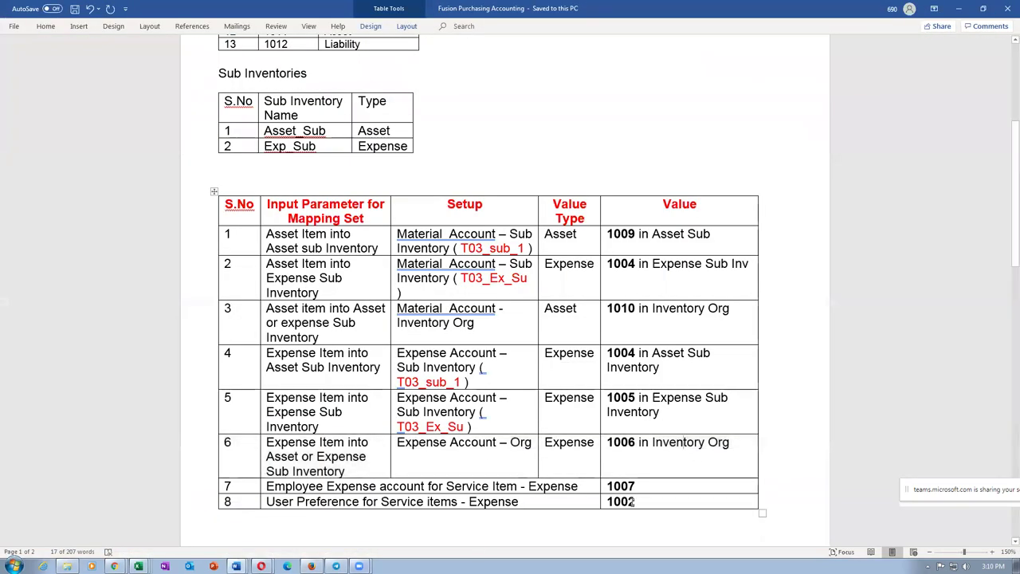
{"action": "key", "text": "alt+Tab"}
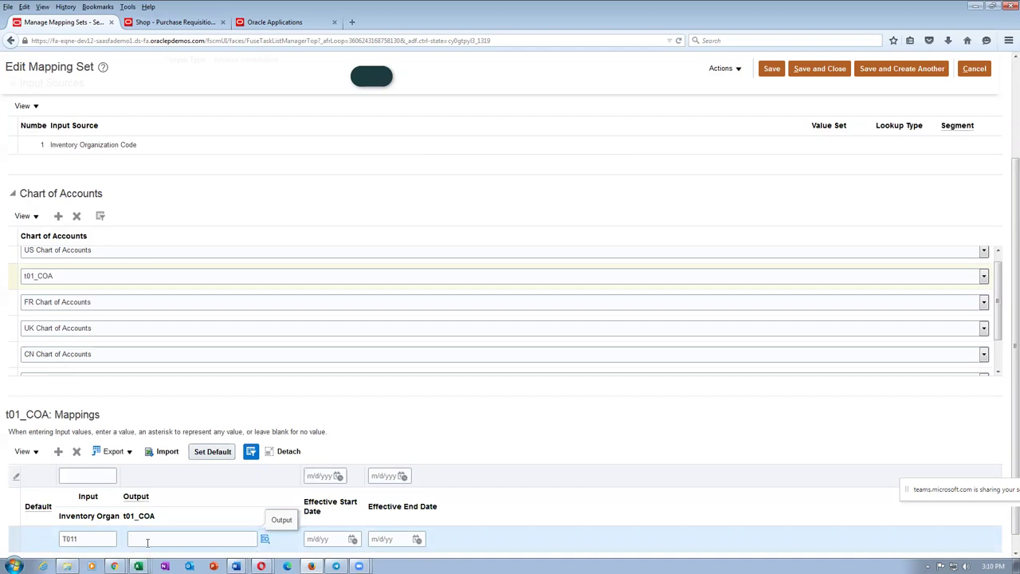
{"action": "type", "text": "10-100-1006"}
{"action": "left_click", "coordinate": [424, 419]}
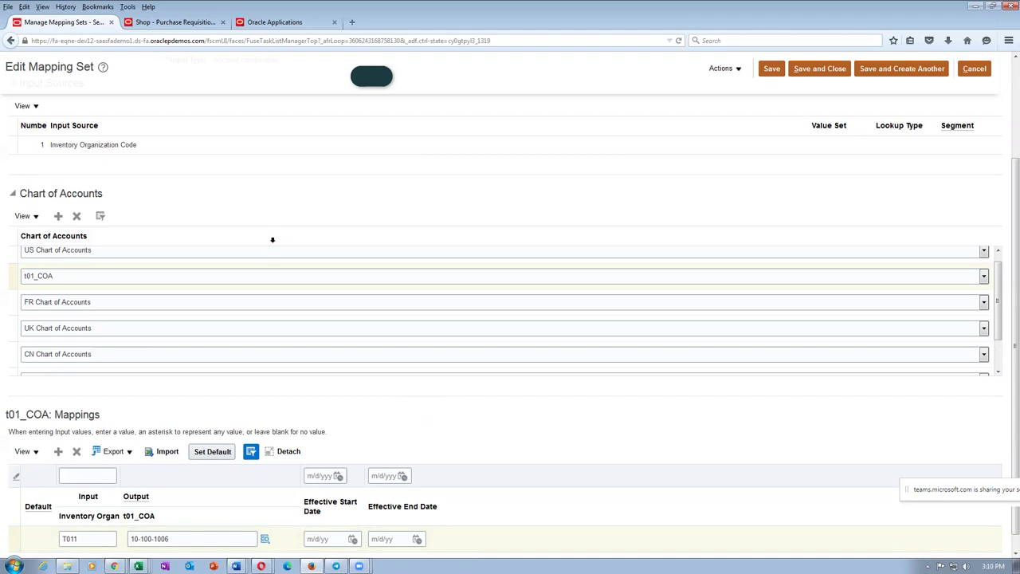
Step: Review the mapping set, then save and close it
{"action": "scroll", "coordinate": [317, 203], "scroll_direction": "up", "scroll_amount": 3}
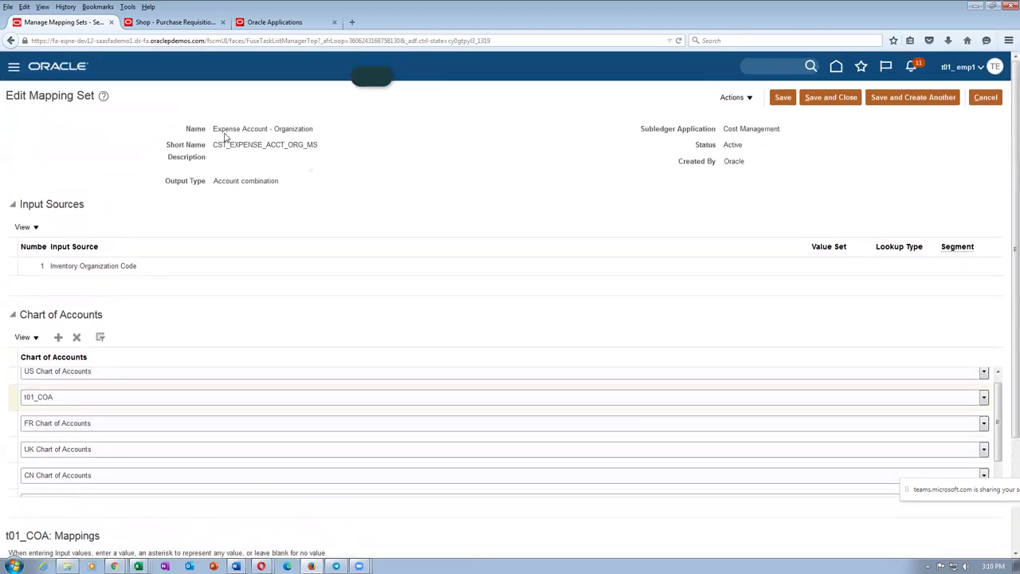
{"action": "left_click_drag", "start_coordinate": [223, 128], "coordinate": [248, 132]}
{"action": "scroll", "coordinate": [304, 246], "scroll_direction": "down", "scroll_amount": 5}
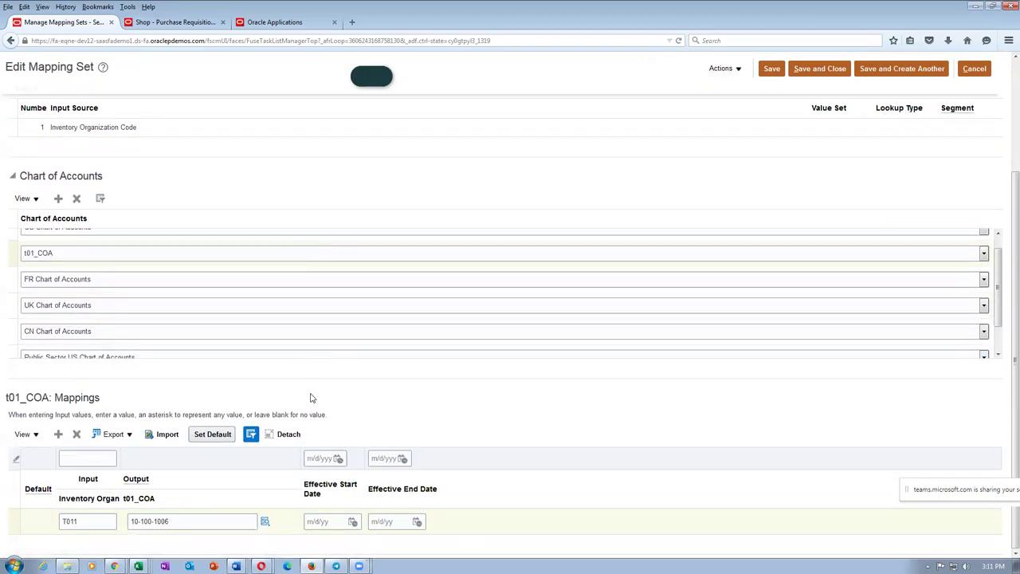
{"action": "scroll", "coordinate": [212, 212], "scroll_direction": "up", "scroll_amount": 5}
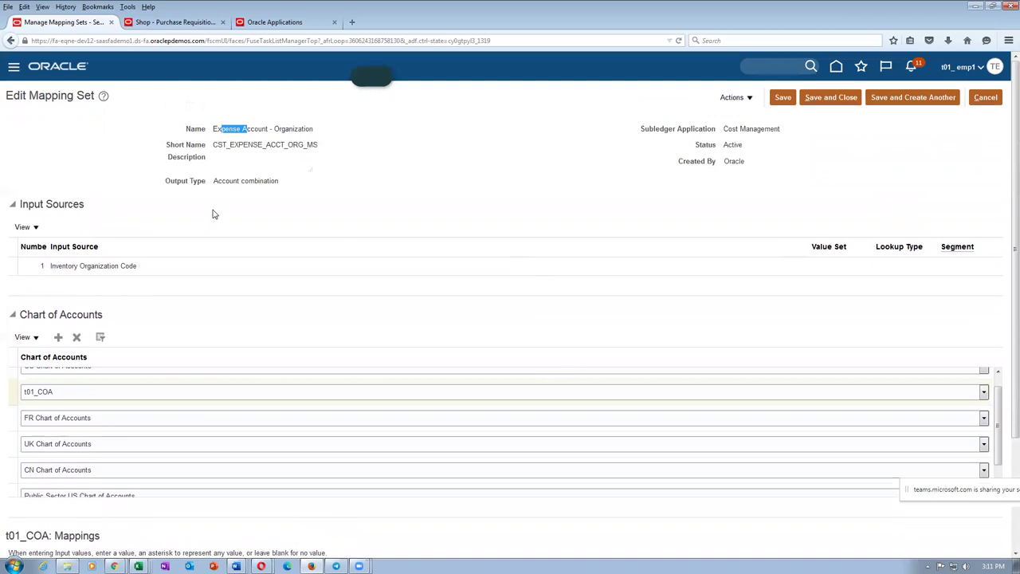
{"action": "left_click", "coordinate": [831, 97]}
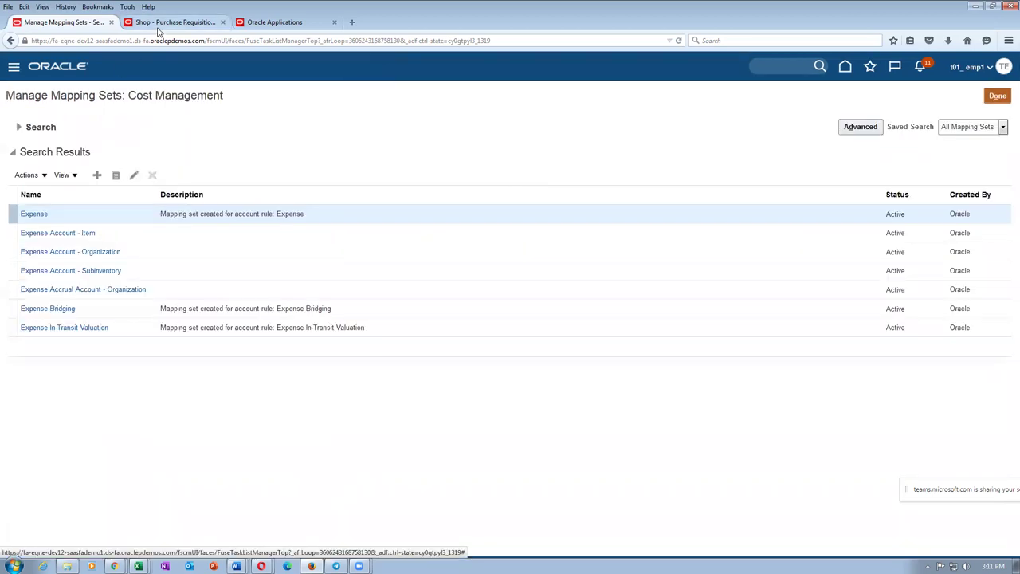
Step: Check the Asset_Sub and Exp_Sub subinventory names and mapping rows 5–6 in Word
{"action": "left_click", "coordinate": [157, 27]}
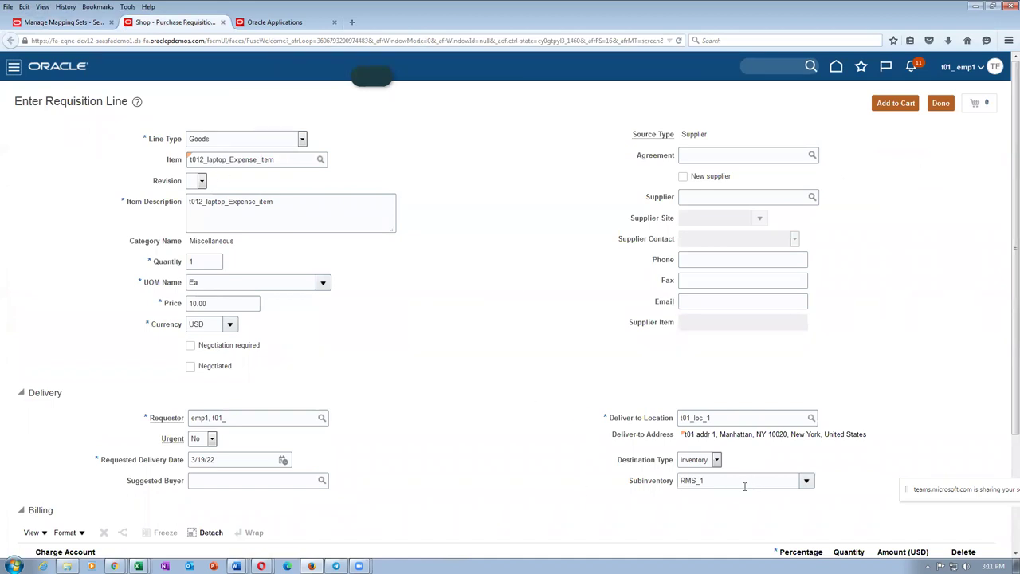
{"action": "key", "text": "alt+Tab"}
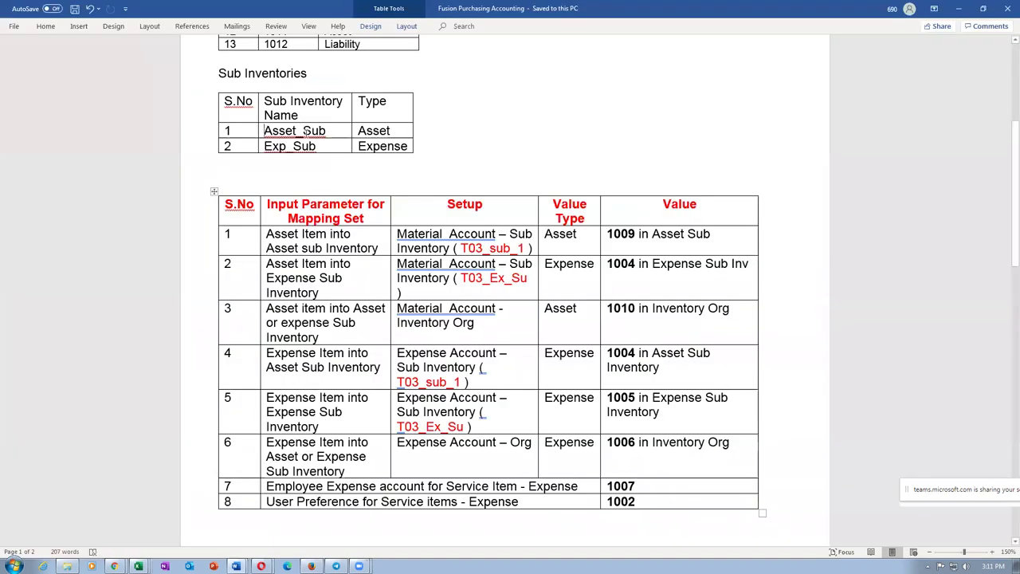
{"action": "double_click", "coordinate": [303, 130]}
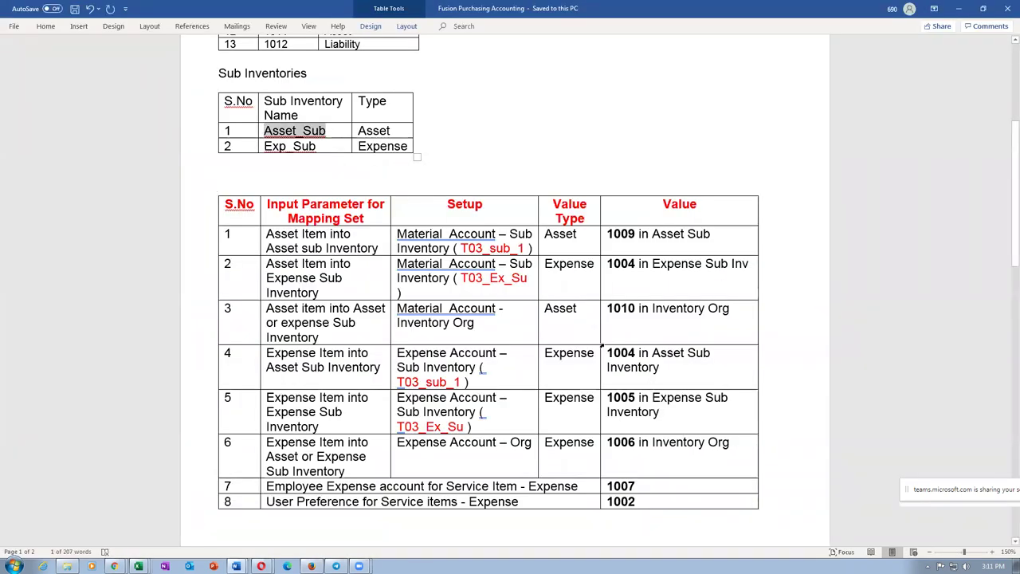
{"action": "double_click", "coordinate": [289, 146]}
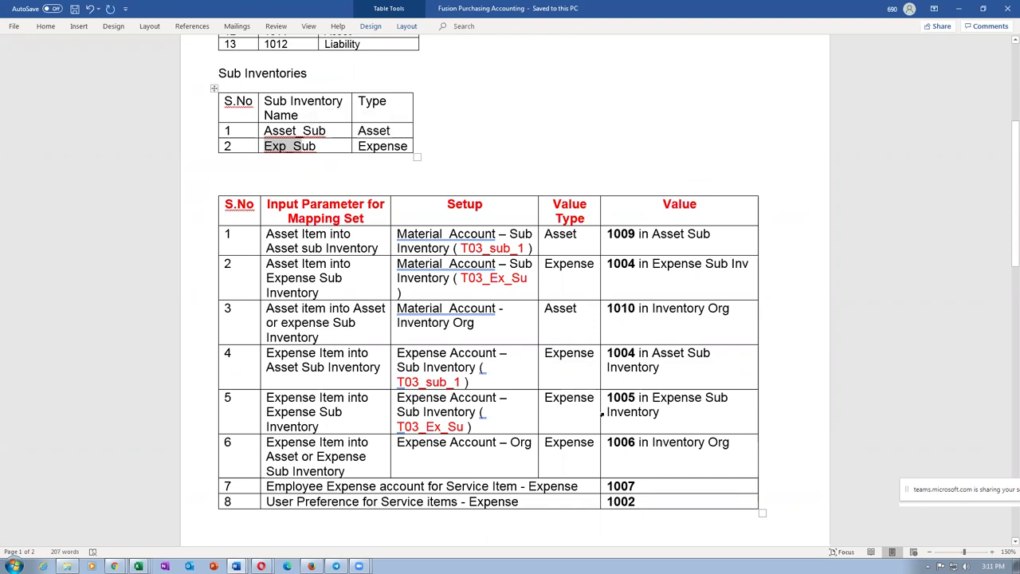
{"action": "left_click_drag", "start_coordinate": [271, 131], "coordinate": [275, 163]}
{"action": "left_click_drag", "start_coordinate": [310, 447], "coordinate": [655, 430]}
{"action": "left_click", "coordinate": [649, 443]}
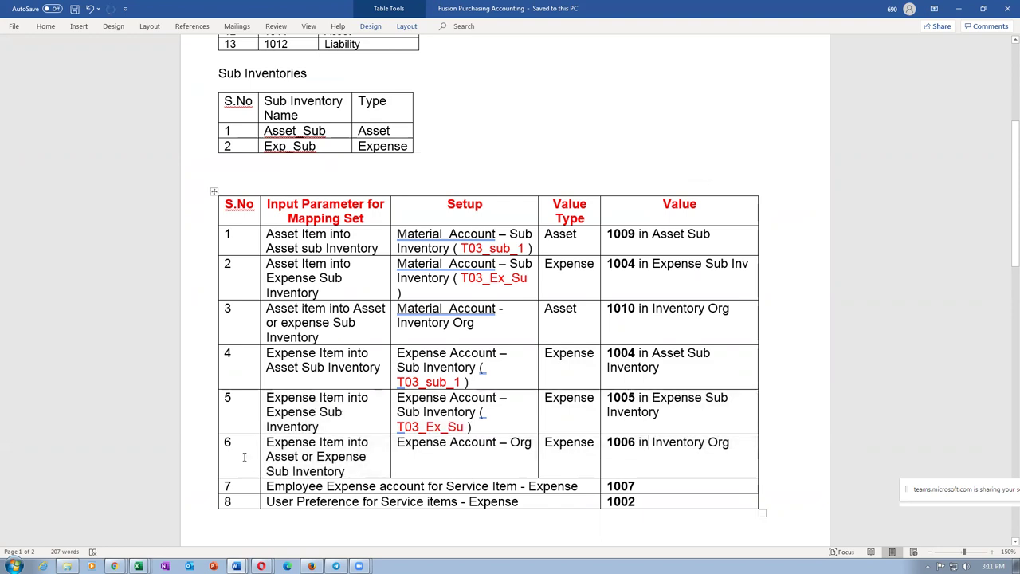
{"action": "left_click", "coordinate": [198, 453]}
Step: Add the t012_laptop_Expense_item line, quantity 1 at 10.00 USD, to the cart
{"action": "key", "text": "alt+Tab"}
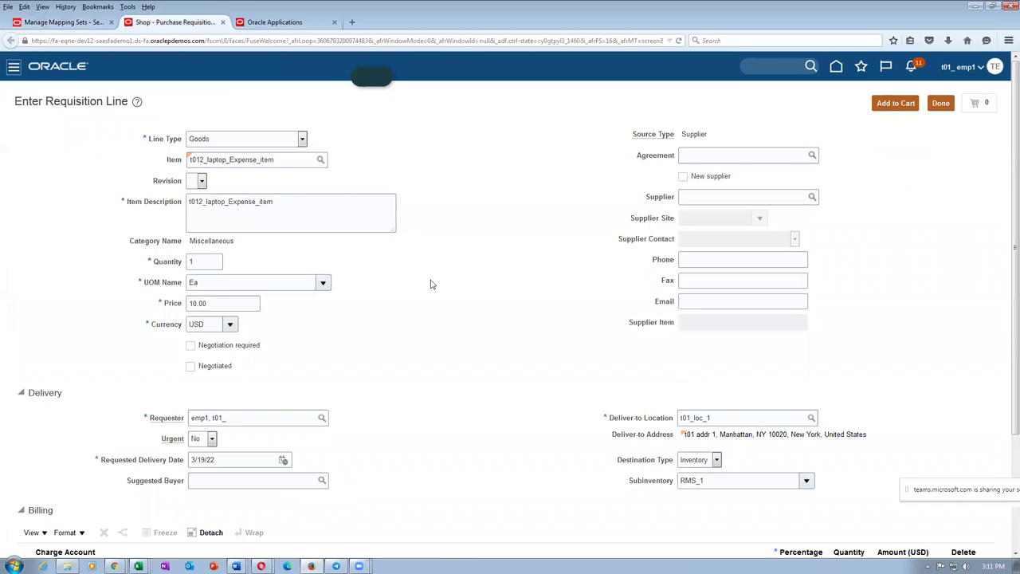
{"action": "left_click", "coordinate": [899, 104]}
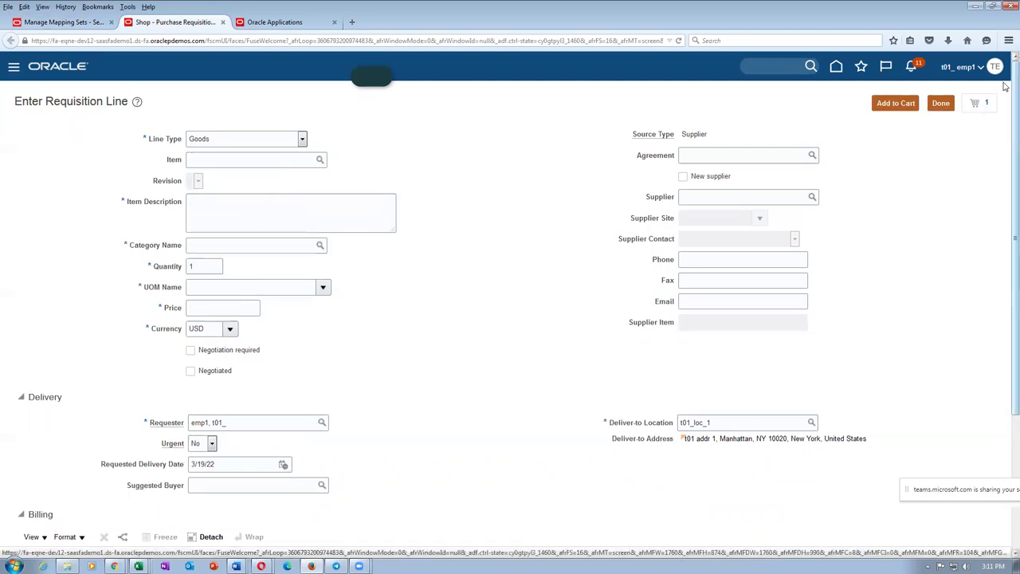
{"action": "left_click", "coordinate": [988, 105]}
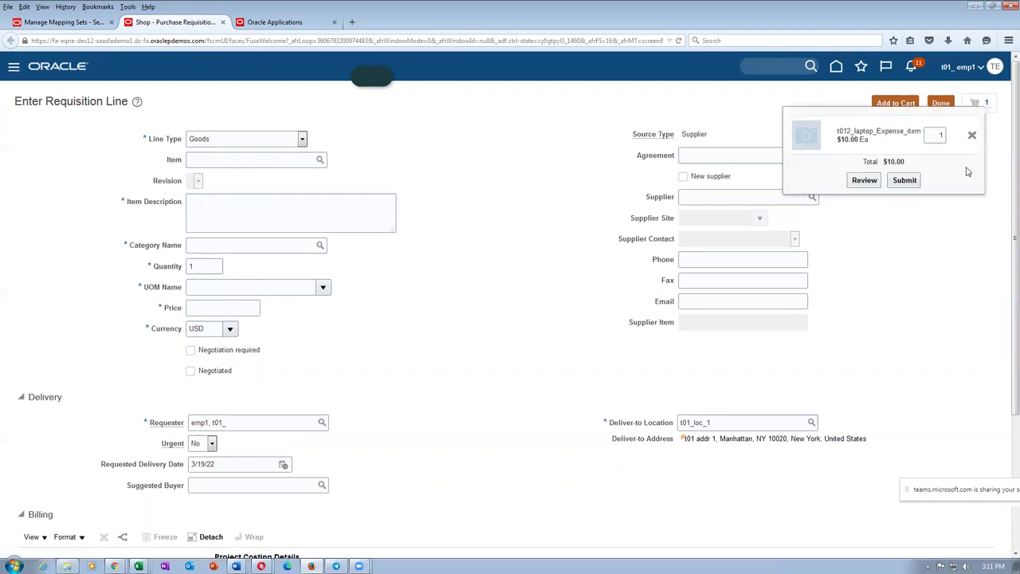
Step: Open the requisition and check account 1006 in row 6 of the Word table
{"action": "left_click", "coordinate": [861, 182]}
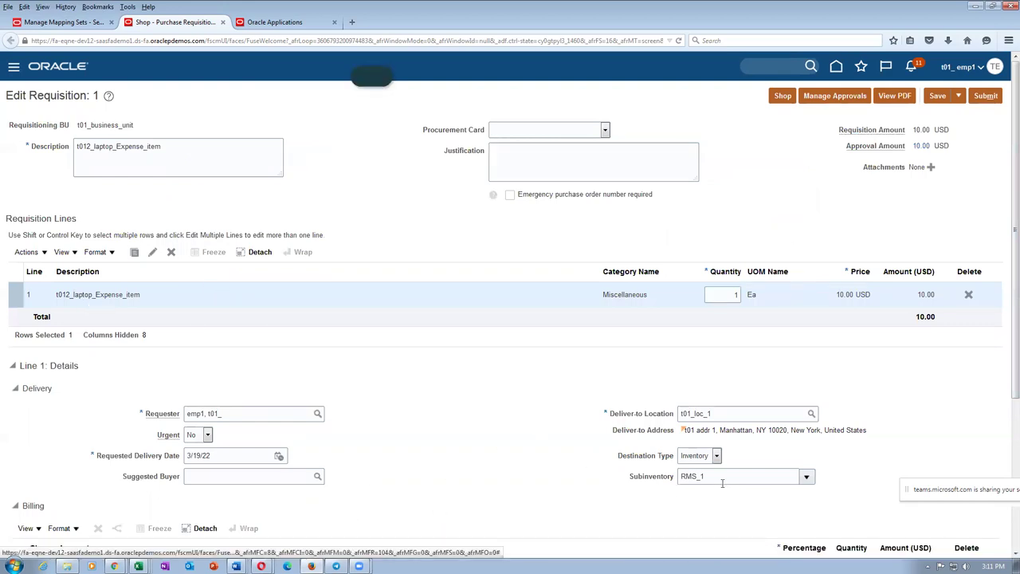
{"action": "key", "text": "alt+Tab"}
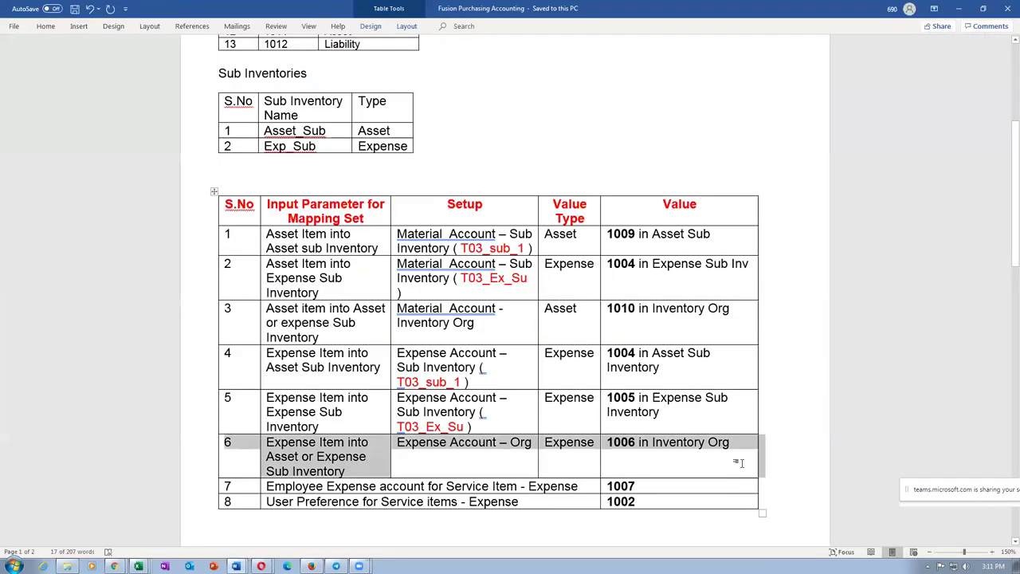
{"action": "left_click", "coordinate": [814, 392]}
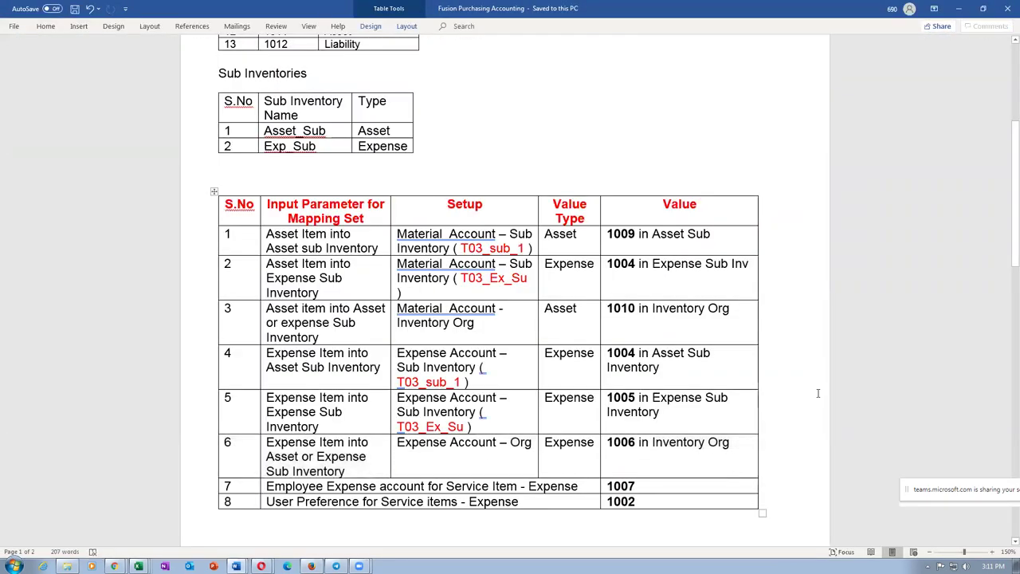
{"action": "left_click_drag", "start_coordinate": [608, 443], "coordinate": [635, 447]}
{"action": "key", "text": "alt+Tab"}
Step: Set the laptop line's subinventory to Asset_Sub and save the requisition
{"action": "scroll", "coordinate": [630, 455], "scroll_direction": "down", "scroll_amount": 3}
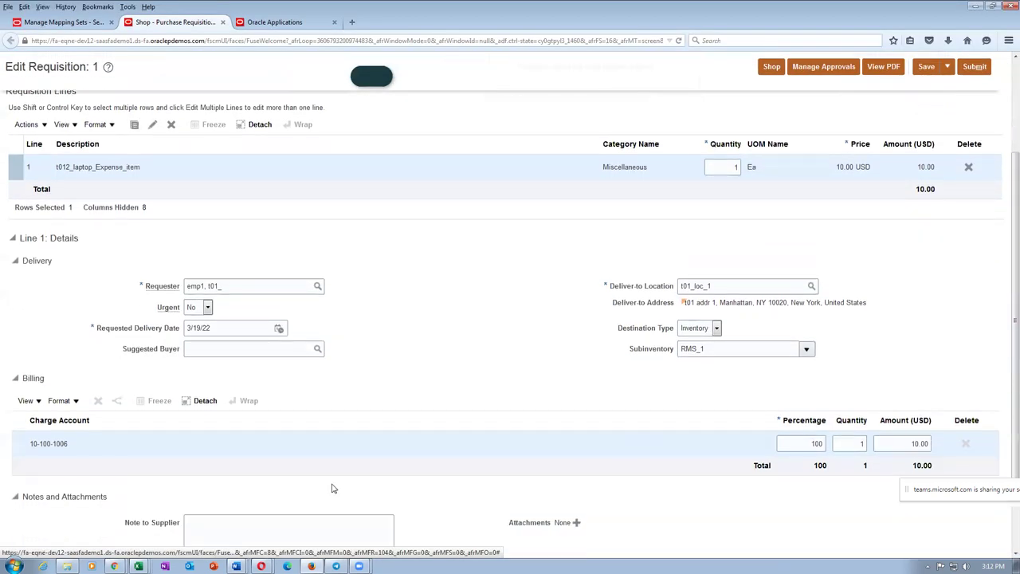
{"action": "scroll", "coordinate": [590, 445], "scroll_direction": "up", "scroll_amount": 3}
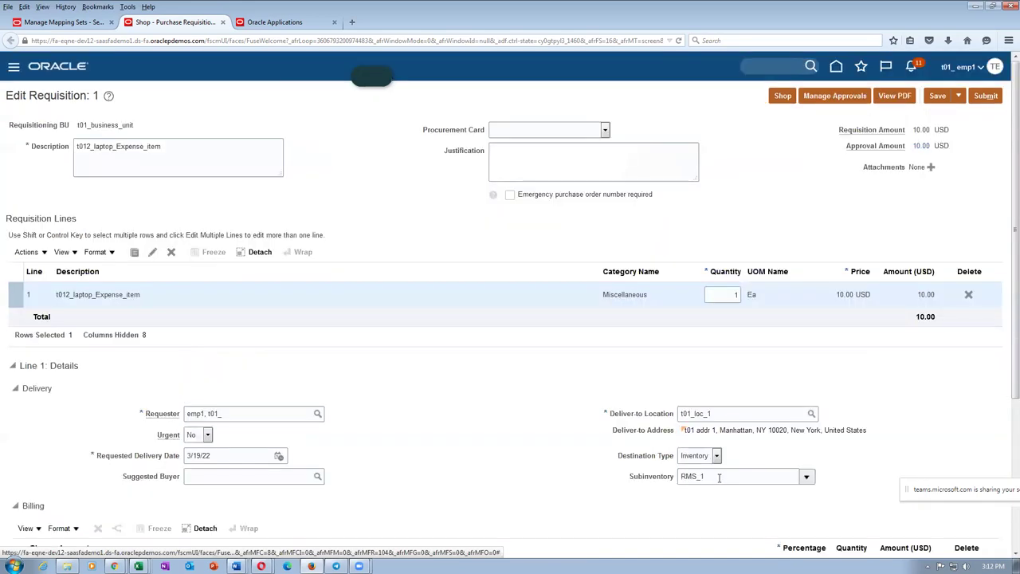
{"action": "left_click", "coordinate": [805, 477]}
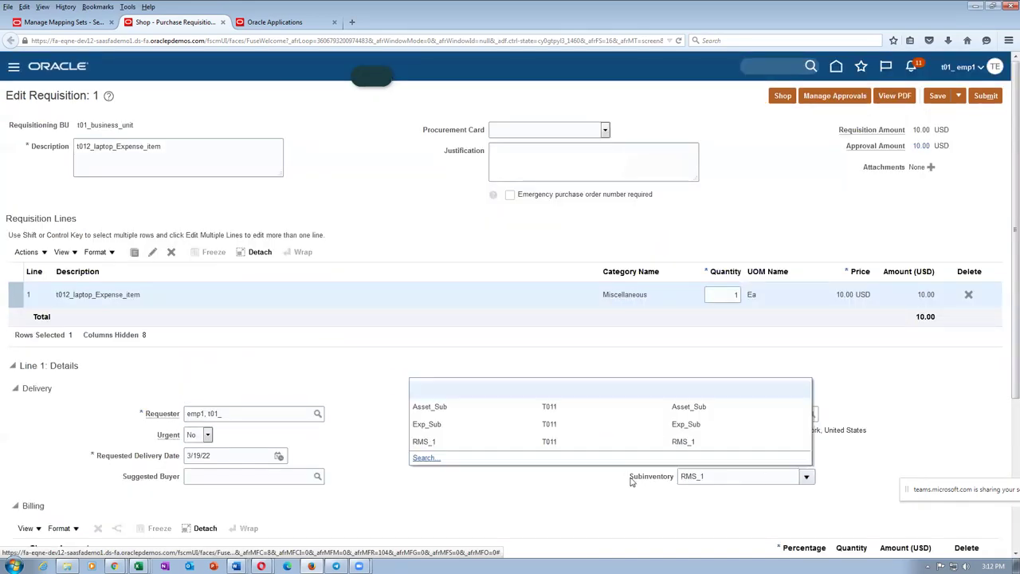
{"action": "key", "text": "Escape"}
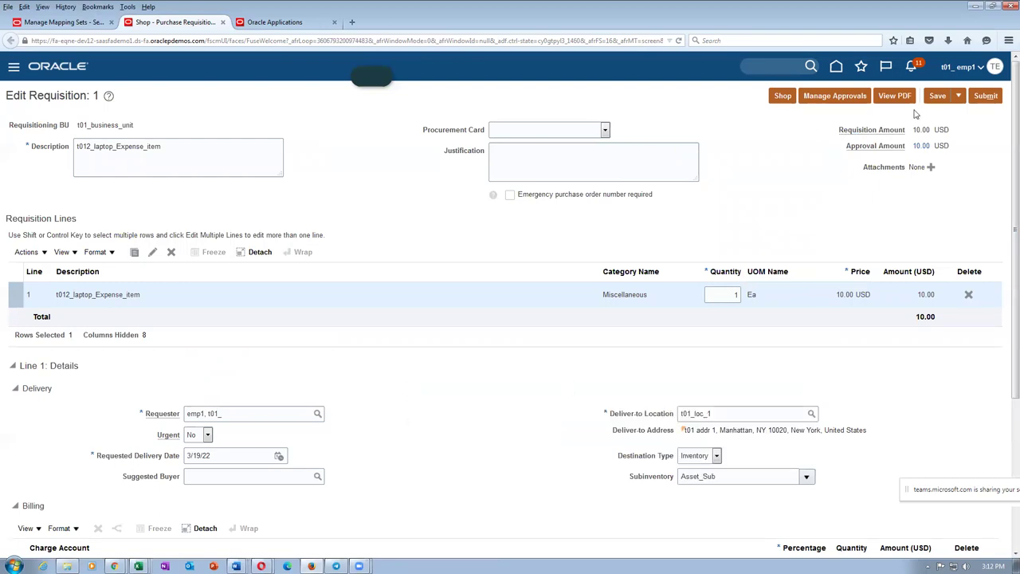
{"action": "left_click", "coordinate": [939, 95]}
{"action": "key", "text": "alt+Tab"}
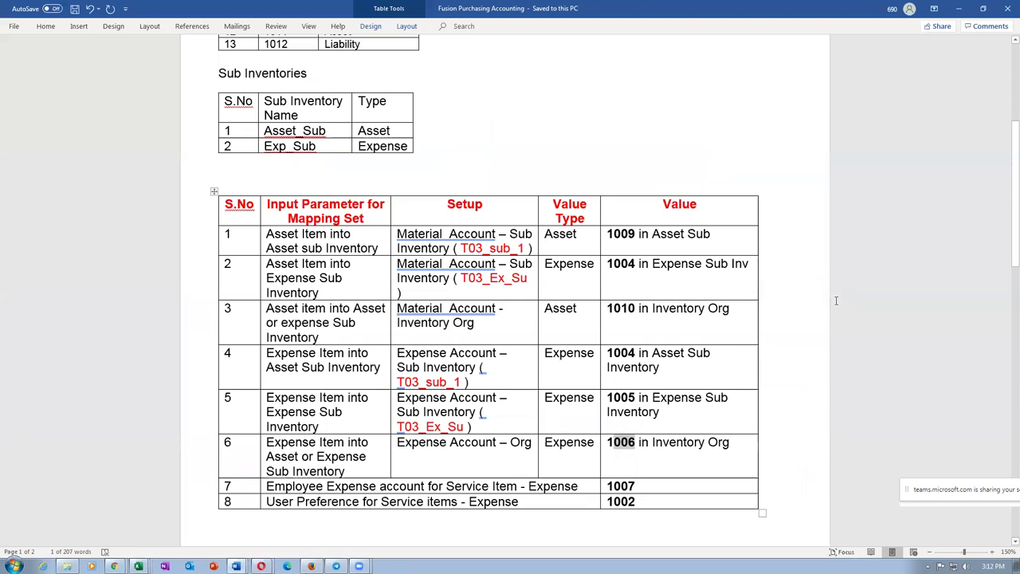
Step: Change the line's subinventory to Exp_Sub and save the requisition
{"action": "key", "text": "alt+Tab"}
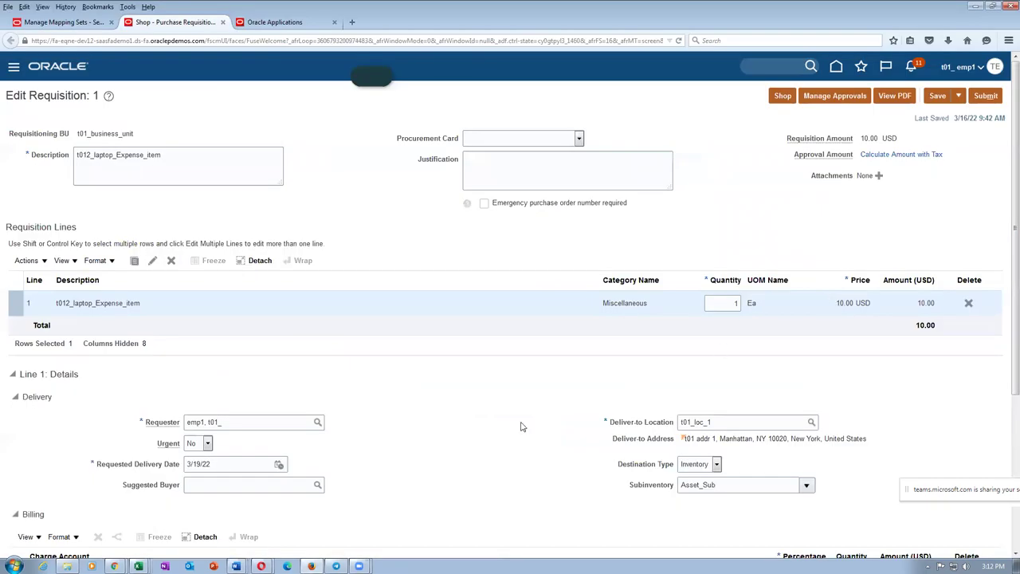
{"action": "scroll", "coordinate": [522, 423], "scroll_direction": "down", "scroll_amount": 3}
{"action": "scroll", "coordinate": [79, 408], "scroll_direction": "down", "scroll_amount": 1}
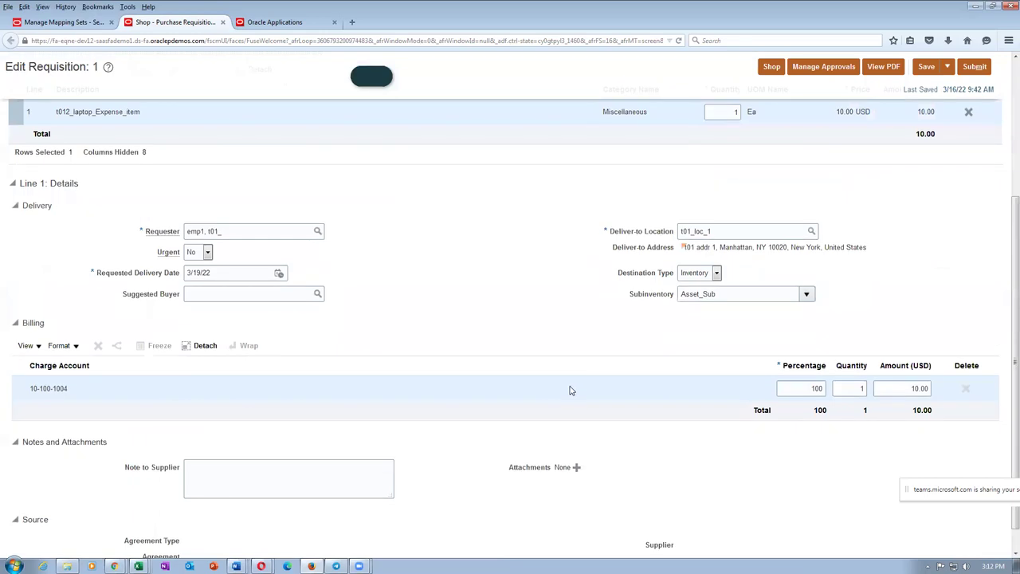
{"action": "left_click", "coordinate": [805, 294]}
{"action": "left_click", "coordinate": [668, 349]}
{"action": "left_click", "coordinate": [926, 67]}
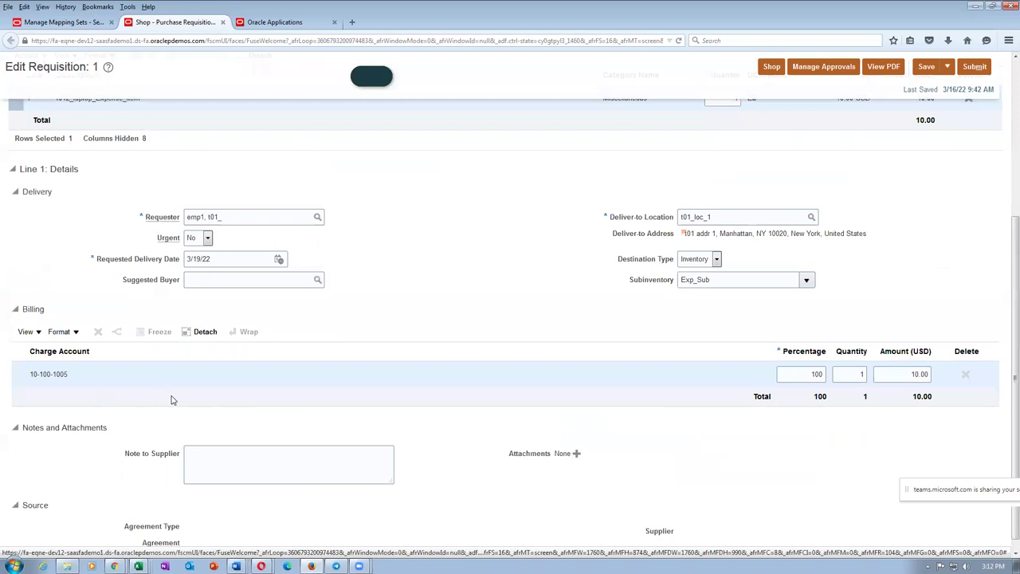
Step: Clear the subinventory and save, leaving the line charged to 10-100-1006
{"action": "double_click", "coordinate": [743, 282]}
{"action": "key", "text": "Delete"}
{"action": "left_click", "coordinate": [926, 67]}
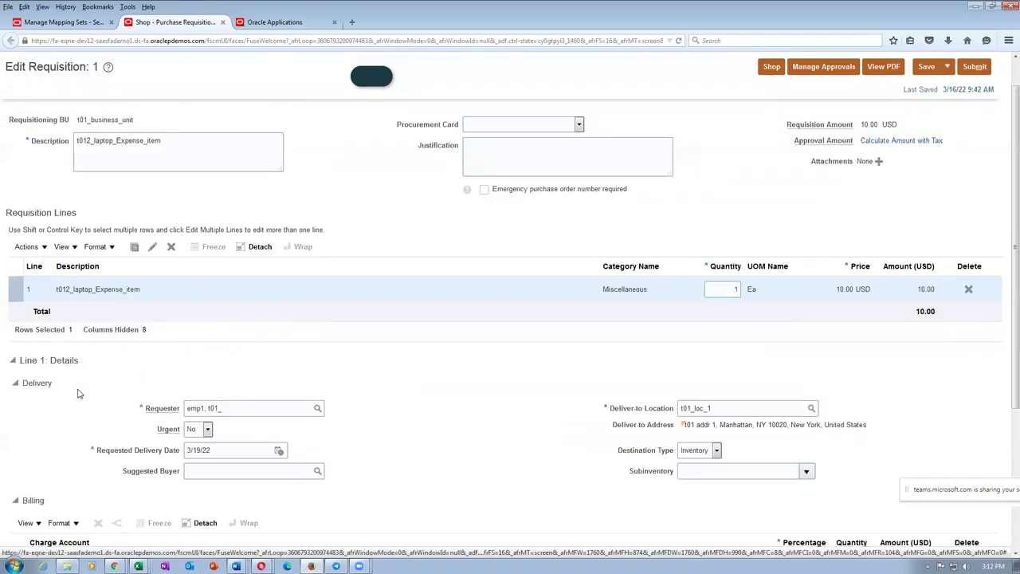
{"action": "scroll", "coordinate": [78, 394], "scroll_direction": "down", "scroll_amount": 4}
{"action": "key", "text": "alt+Tab"}
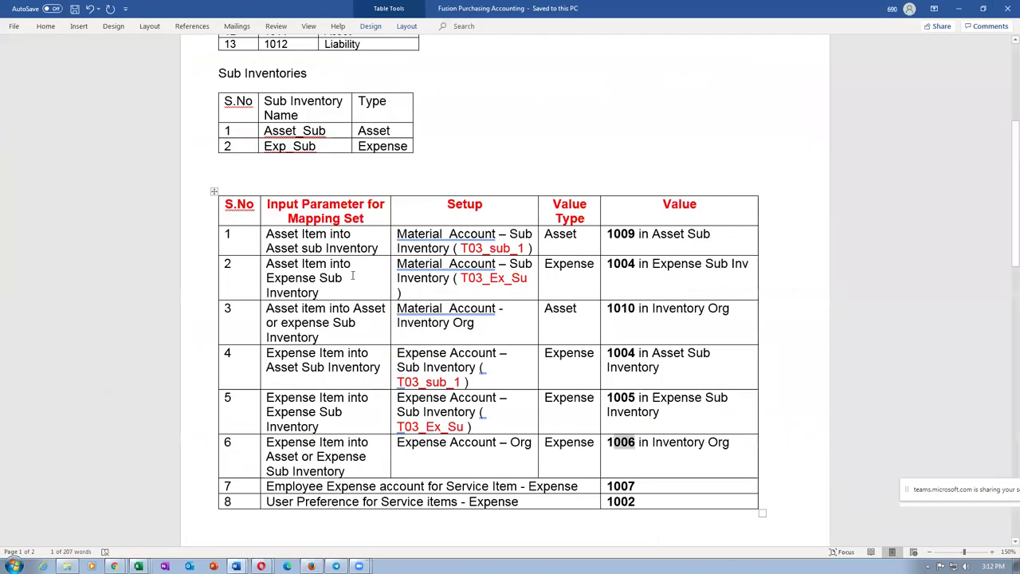
Step: Review Word mapping rows 1–6, then bring up the 03_Asset_Expense_Items_Sub_Inventories workbook
{"action": "left_click_drag", "start_coordinate": [195, 243], "coordinate": [169, 466]}
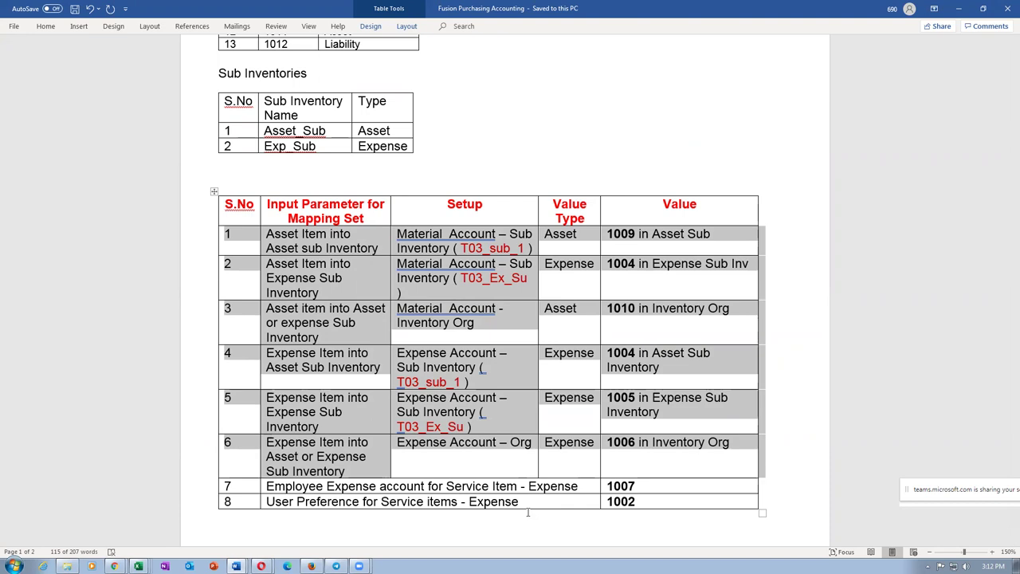
{"action": "left_click", "coordinate": [528, 512]}
{"action": "key", "text": "alt+Tab"}
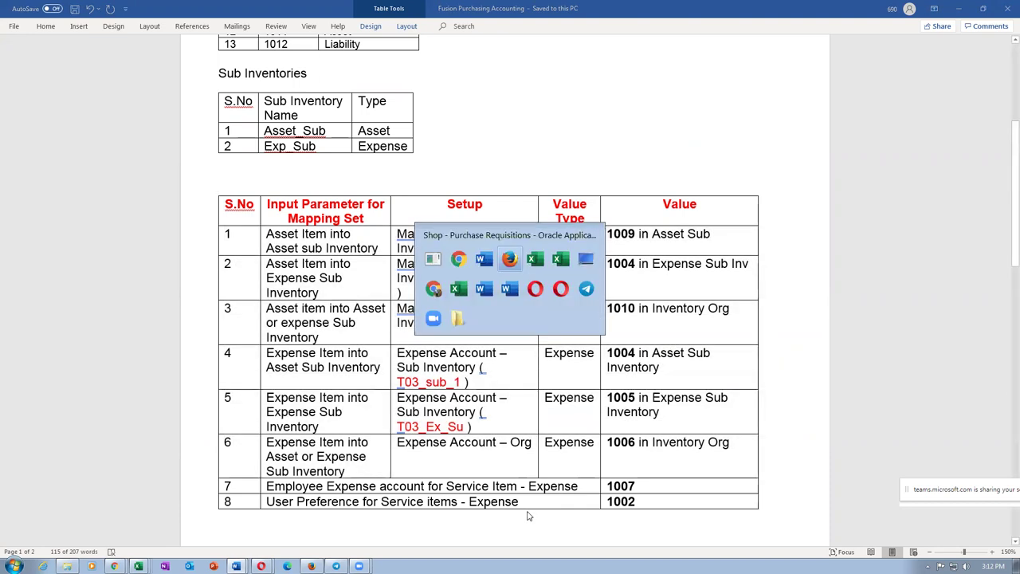
{"action": "key", "text": "alt+Tab"}
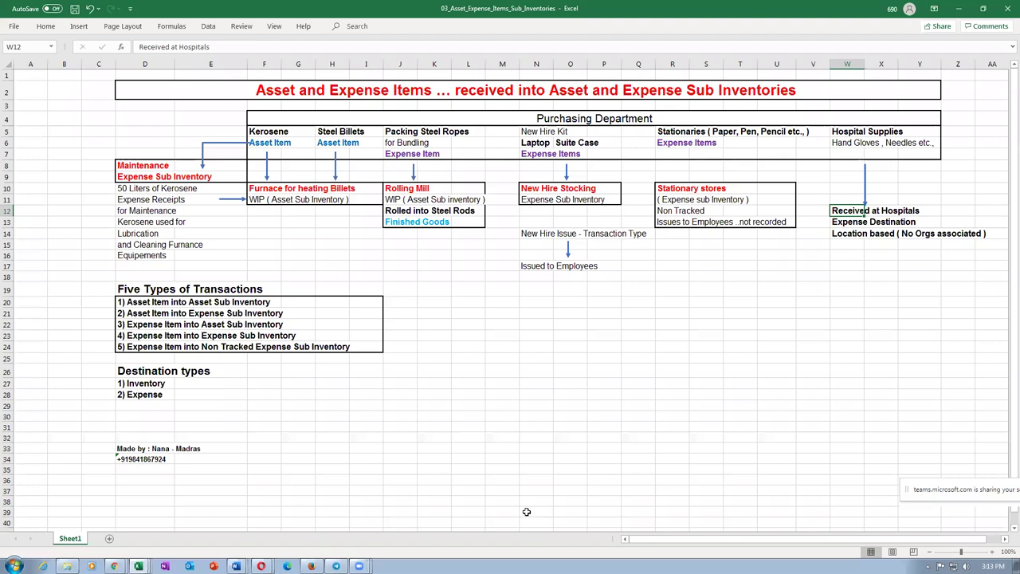
Step: Compare Excel transaction types, including rows 20–23, with Word's row 7 Employee Expense entry
{"action": "left_click", "coordinate": [401, 209]}
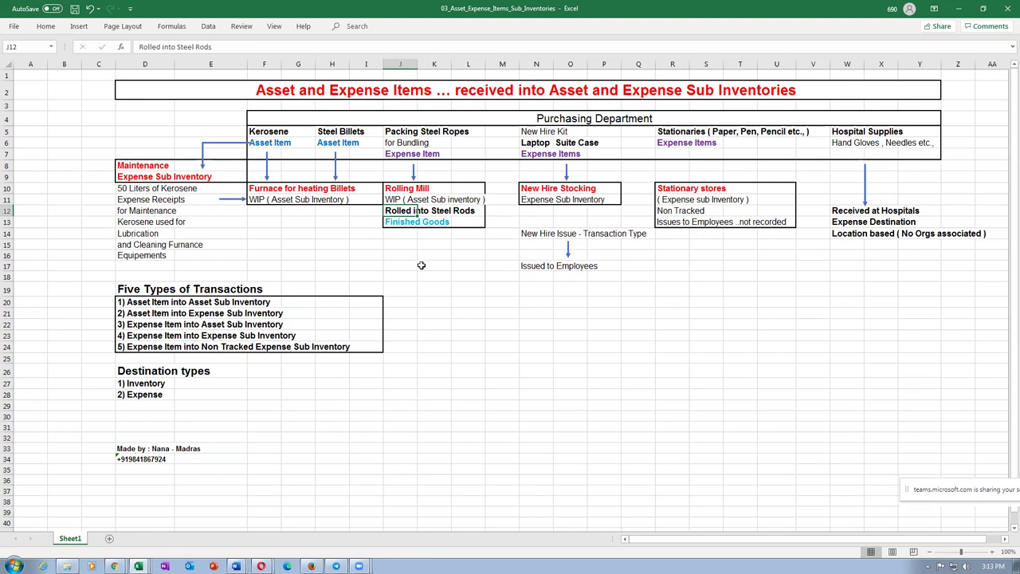
{"action": "key", "text": "alt+Tab"}
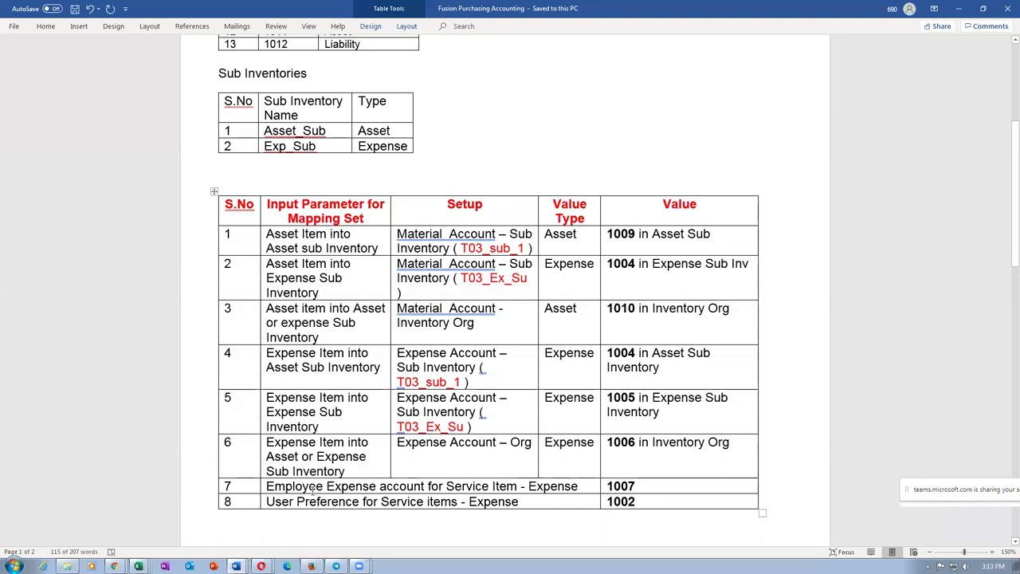
{"action": "left_click_drag", "start_coordinate": [266, 487], "coordinate": [430, 493]}
{"action": "key", "text": "alt+Tab"}
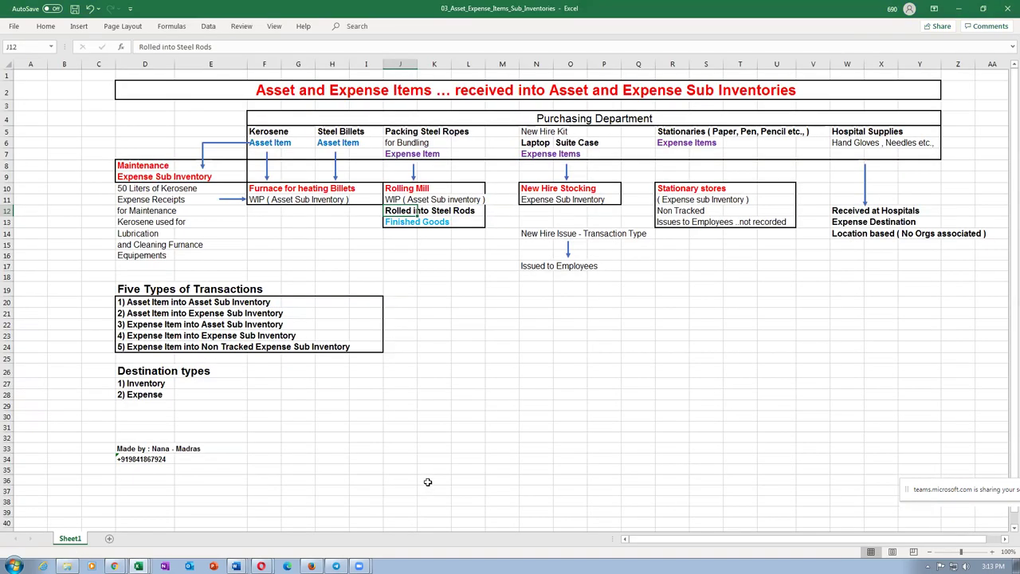
{"action": "left_click_drag", "start_coordinate": [8, 302], "coordinate": [11, 337]}
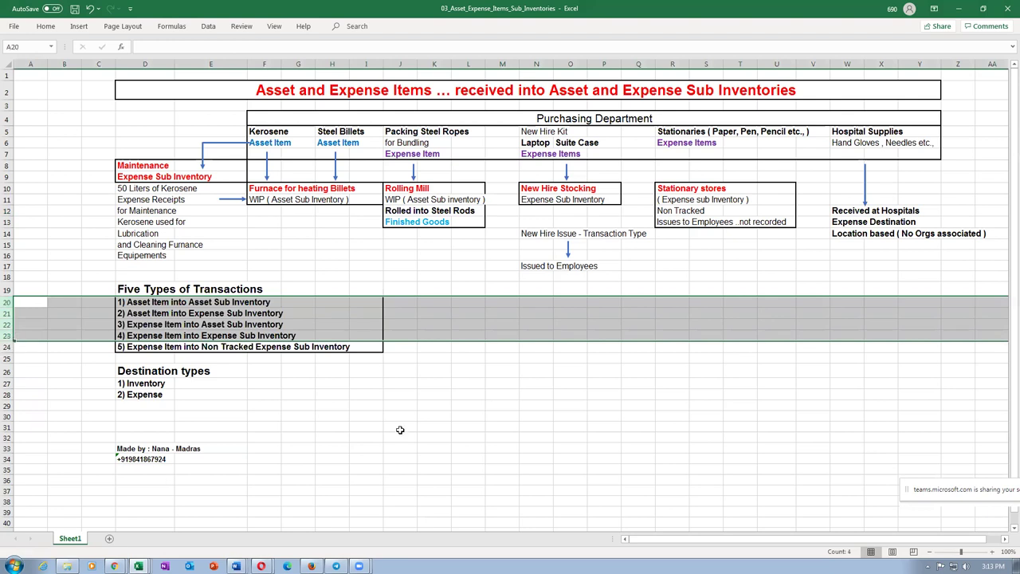
{"action": "key", "text": "alt+Tab"}
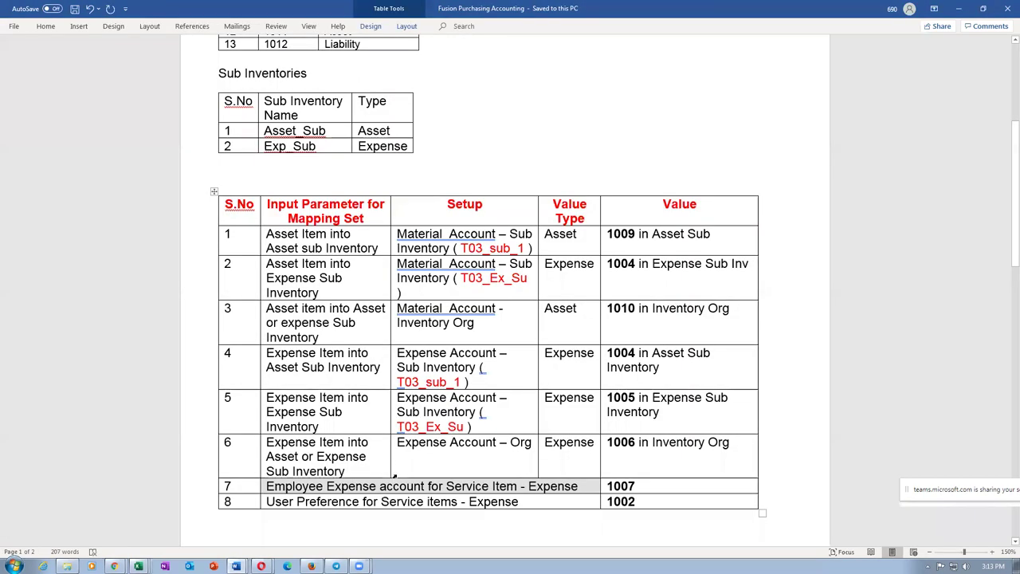
{"action": "left_click", "coordinate": [371, 470]}
Step: From the requisition, go home and open My Client Groups > Person Management
{"action": "key", "text": "alt+Tab"}
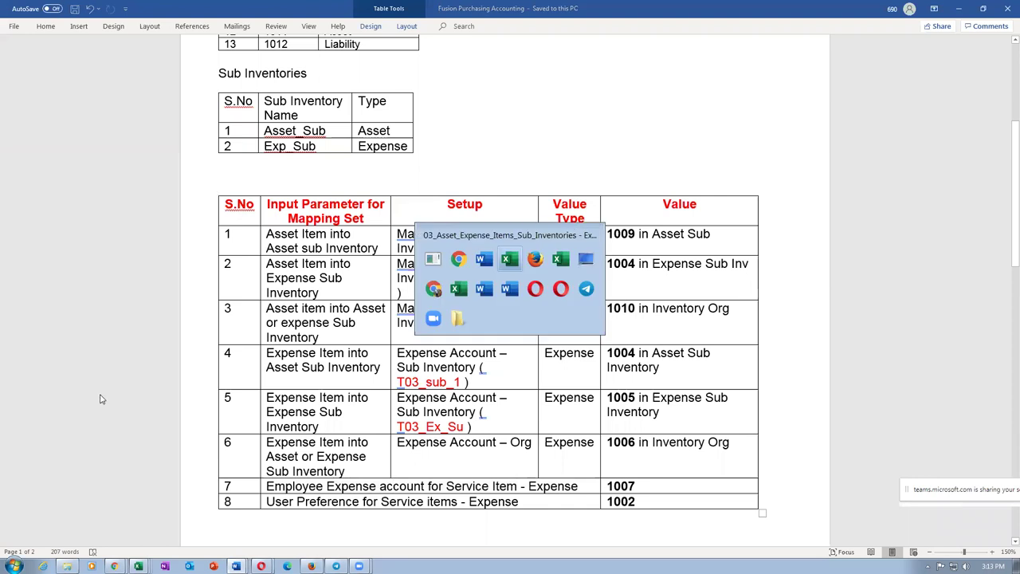
{"action": "key", "text": "alt+Tab"}
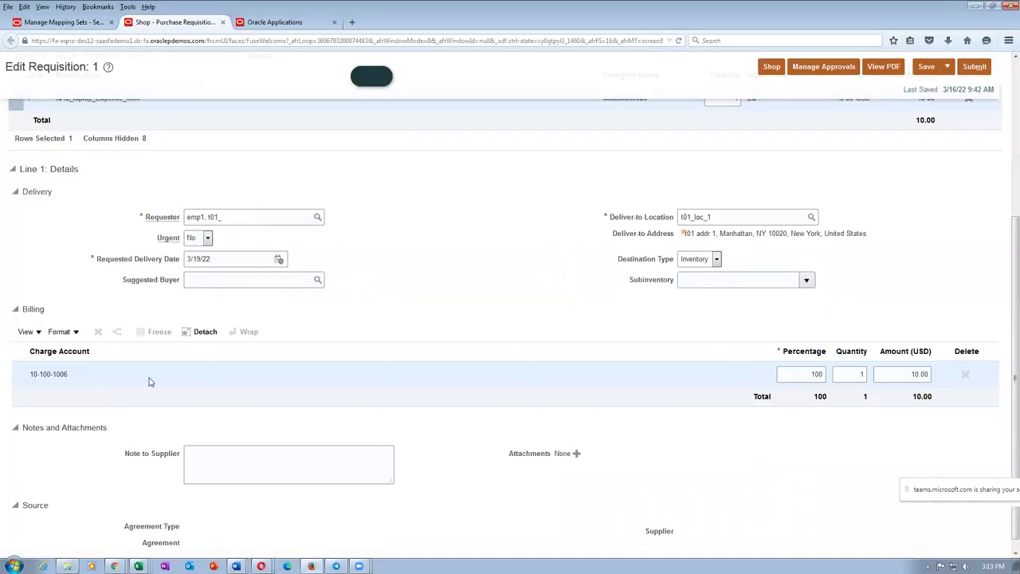
{"action": "scroll", "coordinate": [538, 311], "scroll_direction": "up", "scroll_amount": 4}
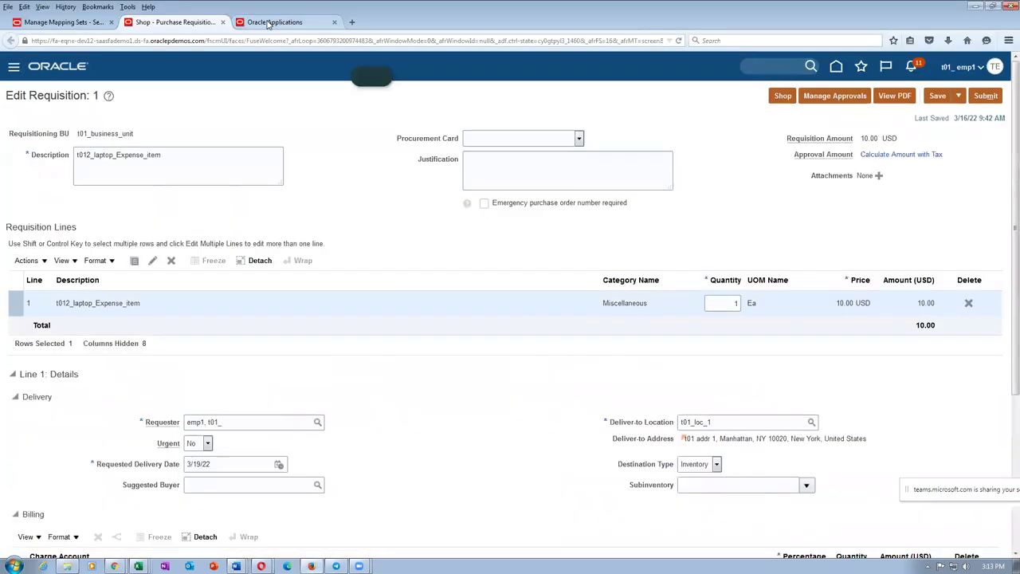
{"action": "left_click", "coordinate": [275, 22]}
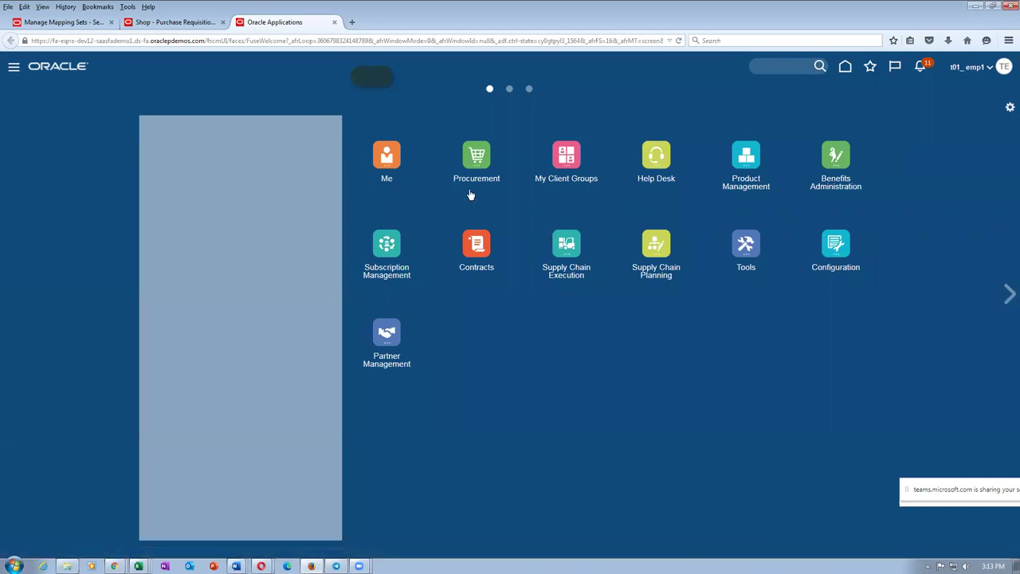
{"action": "left_click", "coordinate": [558, 155]}
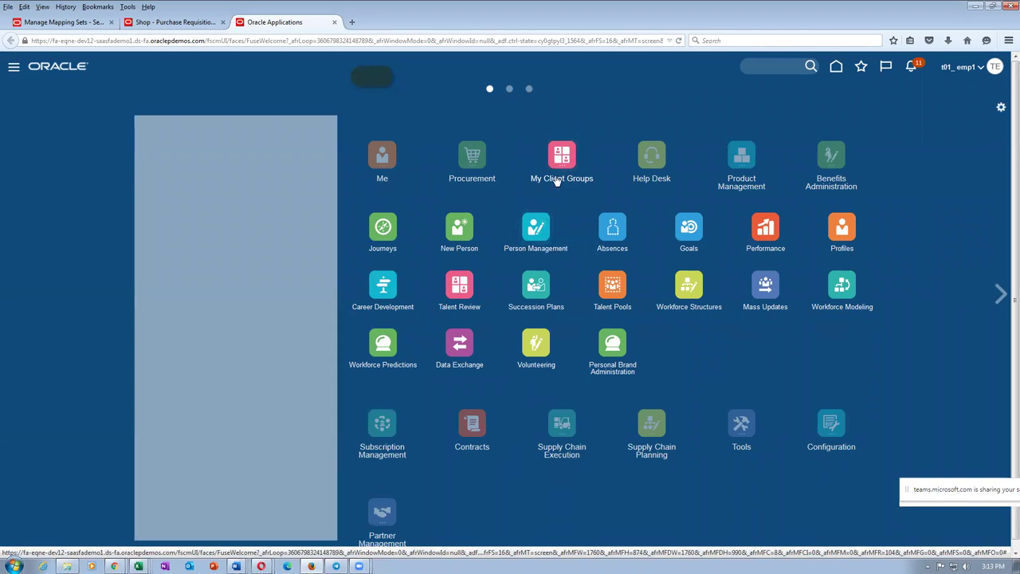
{"action": "left_click", "coordinate": [536, 231]}
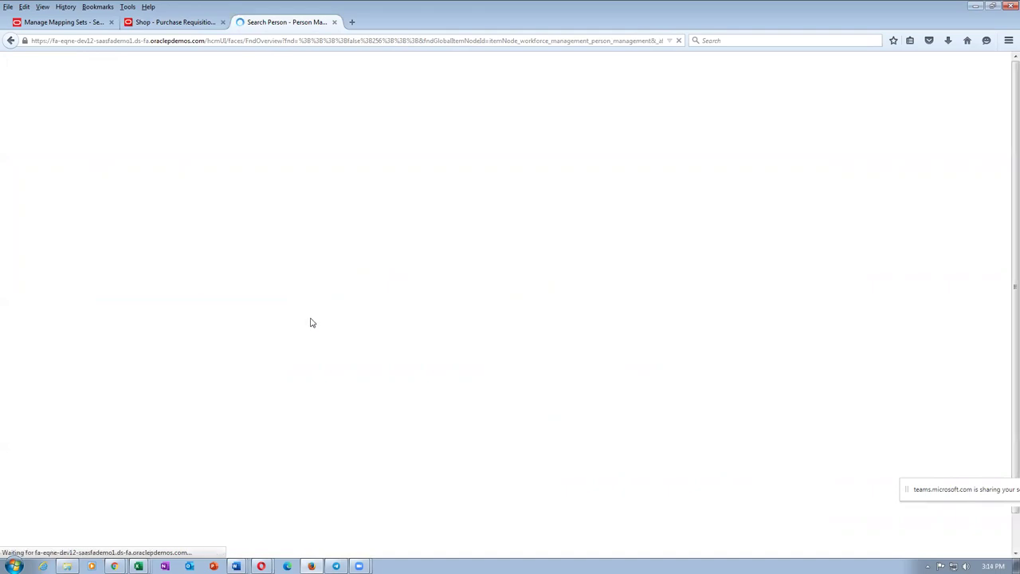
{"action": "key", "text": "alt+Tab"}
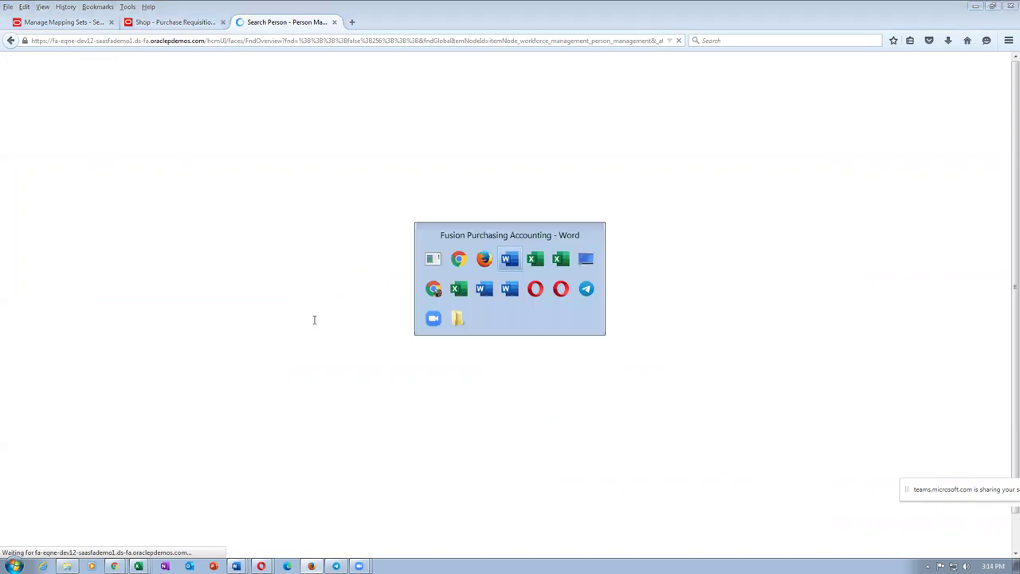
Step: Verify the row 7 Employee expense account value 1007 in the Word table
{"action": "left_click_drag", "start_coordinate": [607, 486], "coordinate": [641, 485]}
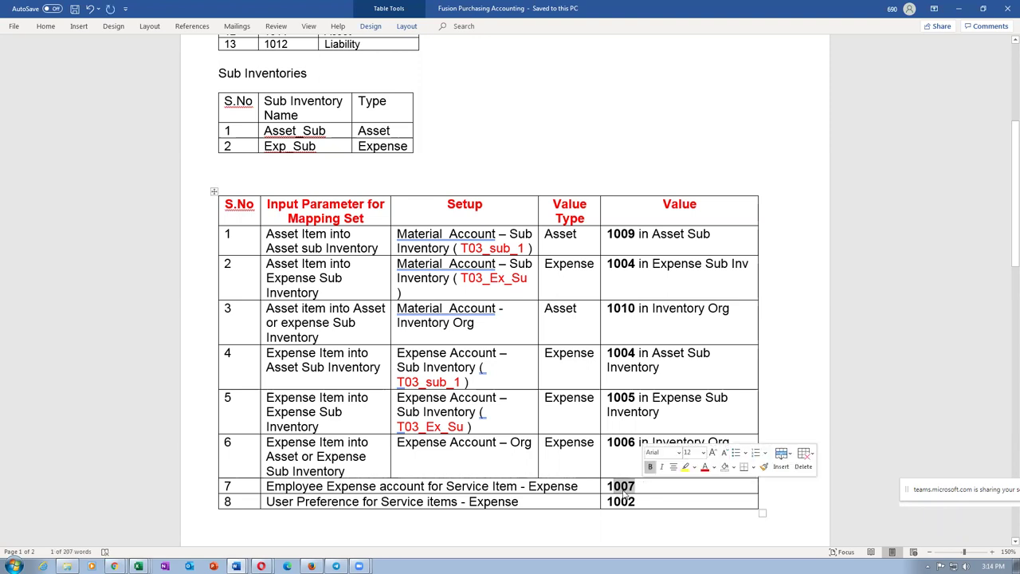
{"action": "left_click", "coordinate": [620, 486]}
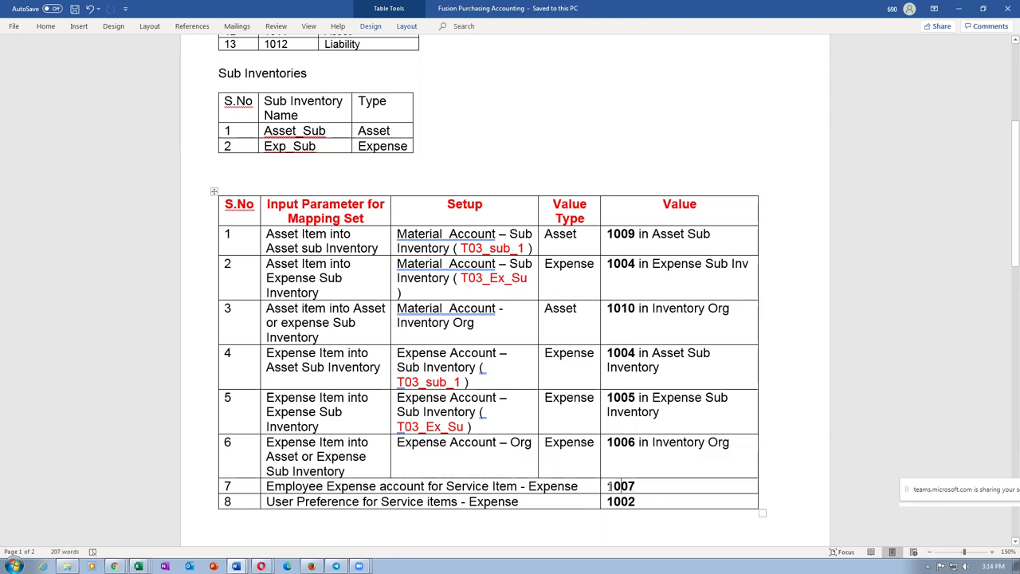
{"action": "left_click_drag", "start_coordinate": [610, 486], "coordinate": [635, 487]}
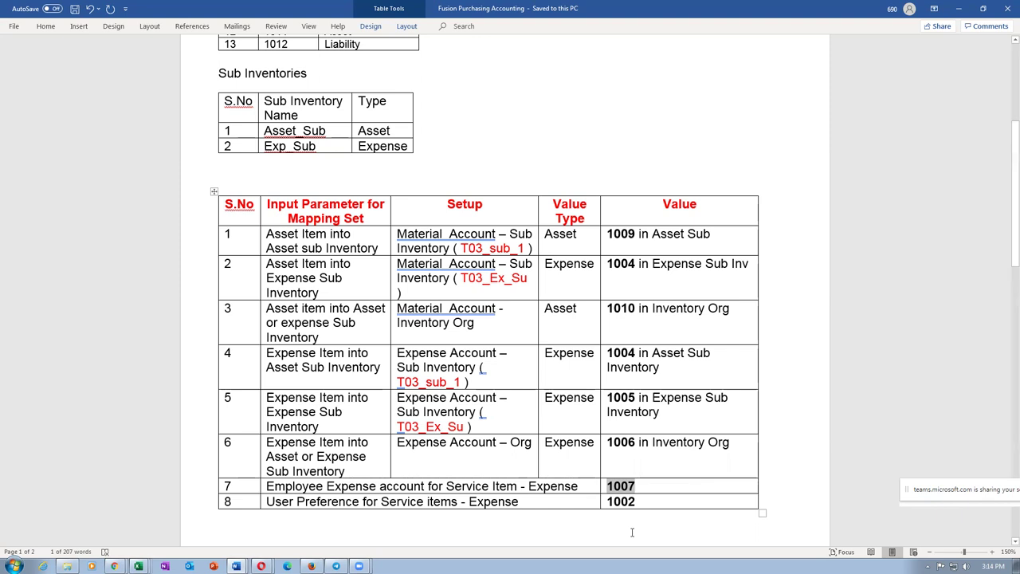
{"action": "left_click", "coordinate": [635, 529]}
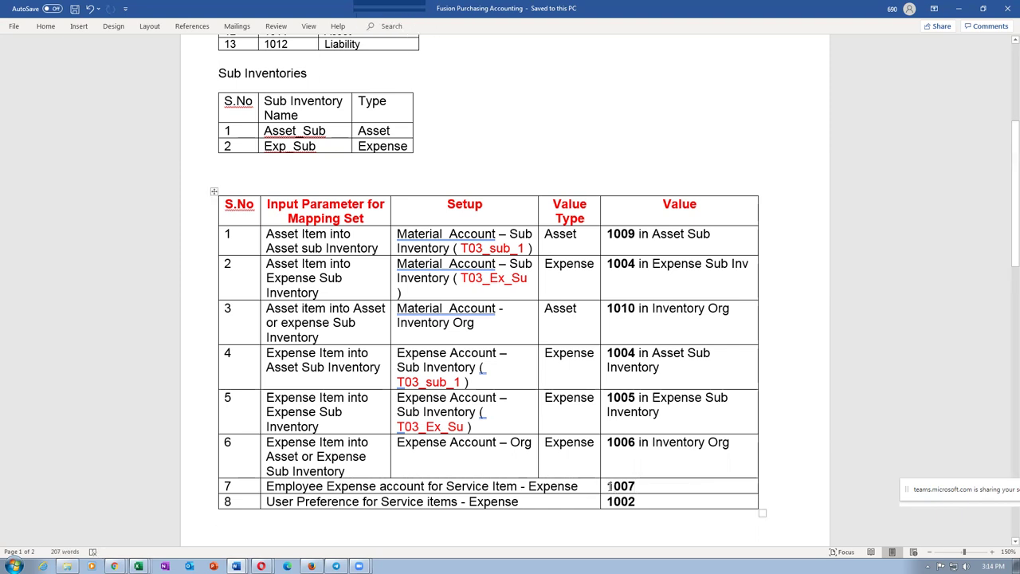
{"action": "left_click_drag", "start_coordinate": [609, 485], "coordinate": [614, 486]}
{"action": "left_click_drag", "start_coordinate": [631, 488], "coordinate": [642, 489]}
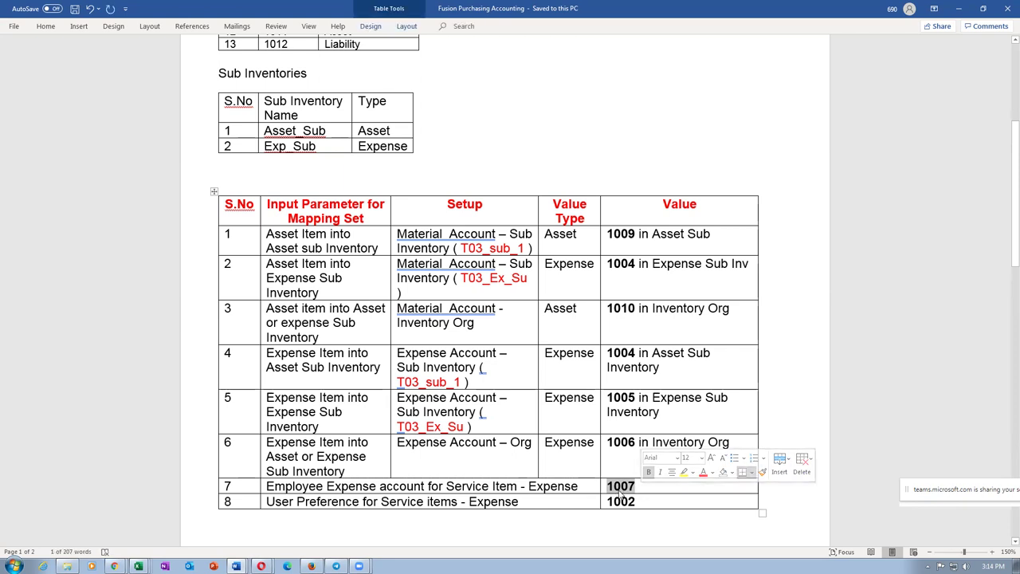
{"action": "left_click", "coordinate": [611, 490]}
{"action": "left_click_drag", "start_coordinate": [611, 488], "coordinate": [646, 490]}
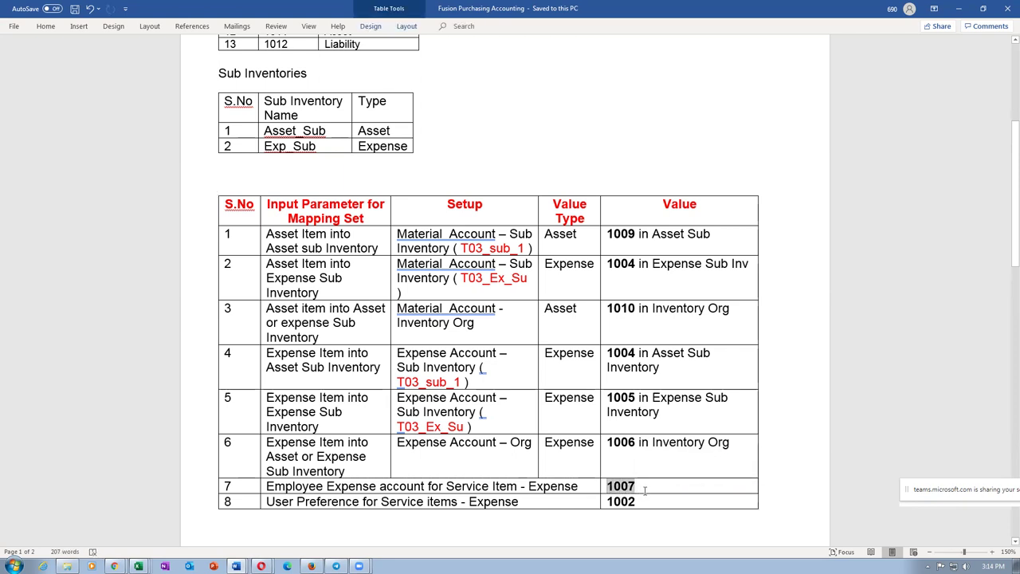
{"action": "left_click", "coordinate": [629, 534]}
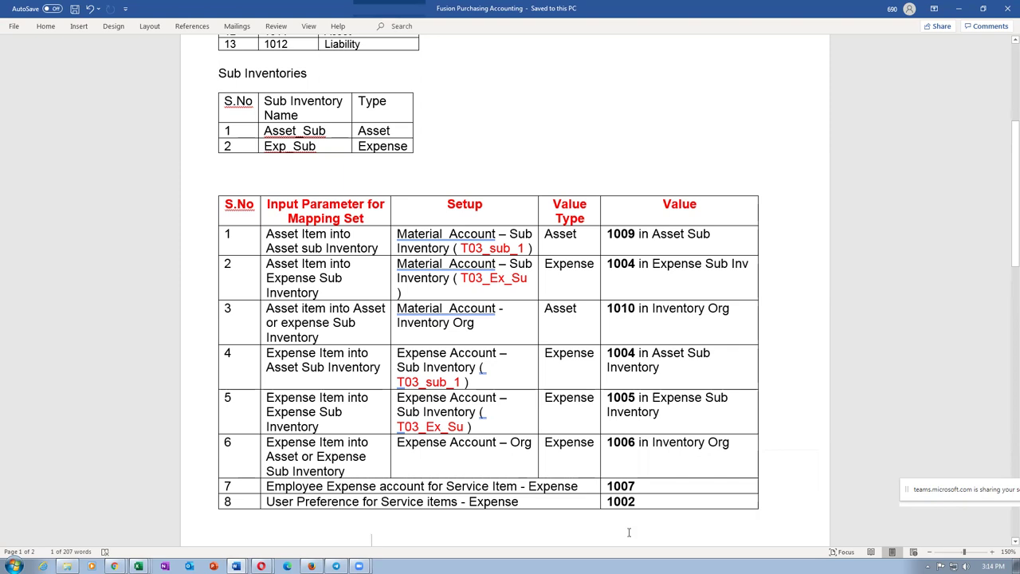
{"action": "left_click_drag", "start_coordinate": [609, 487], "coordinate": [635, 486]}
{"action": "left_click", "coordinate": [610, 528]}
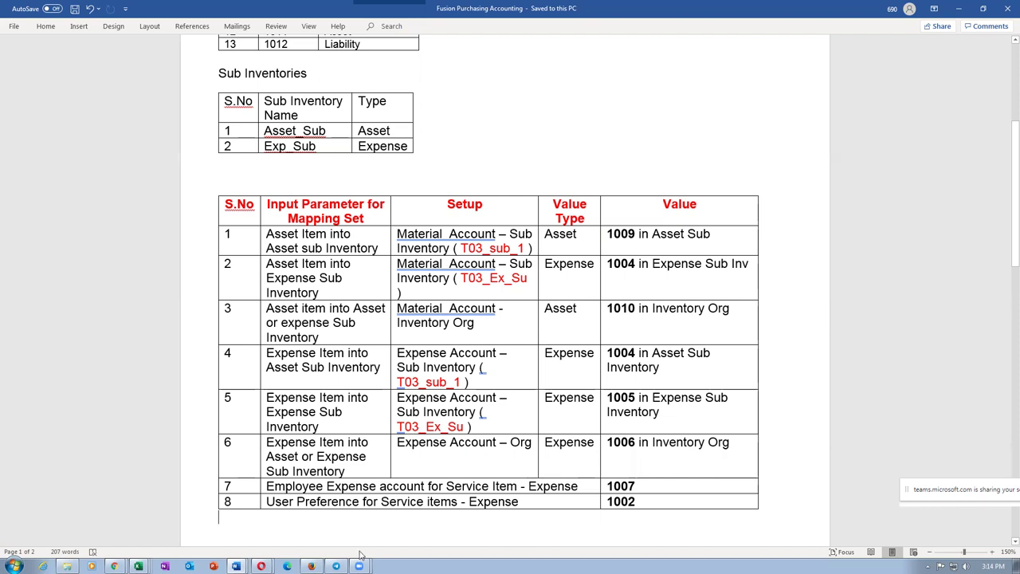
{"action": "left_click_drag", "start_coordinate": [266, 486], "coordinate": [324, 486]}
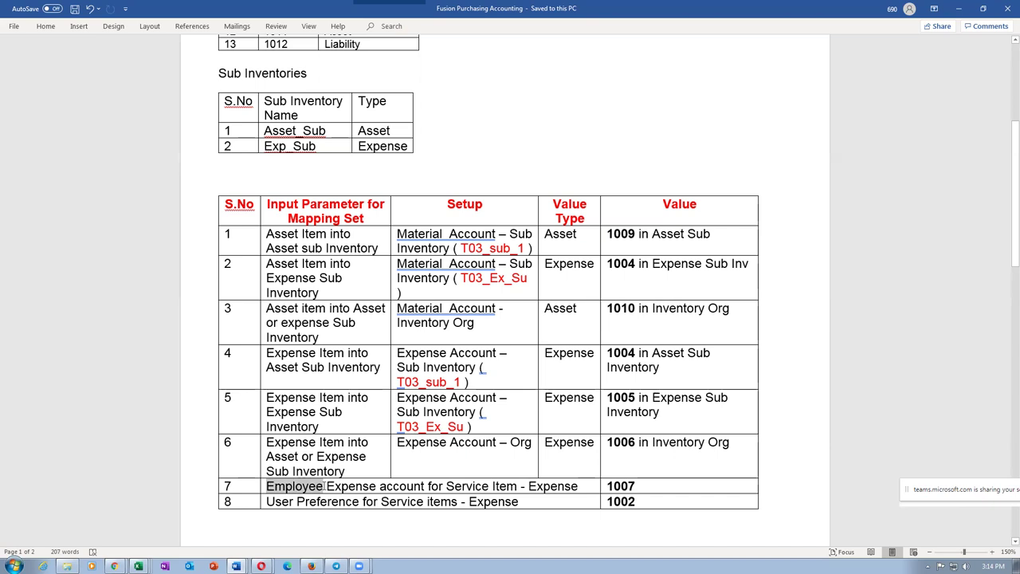
{"action": "key", "text": "alt+Tab"}
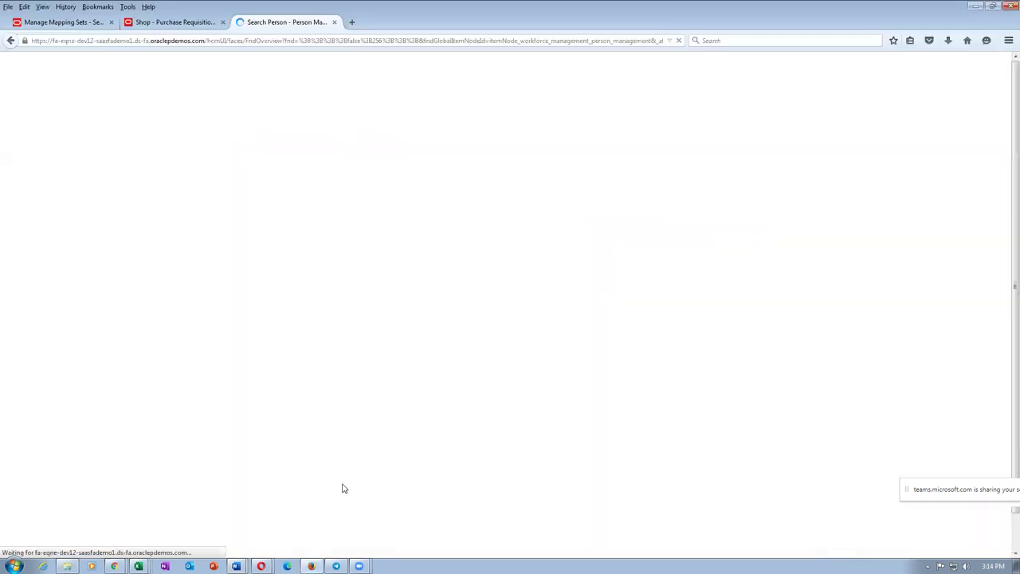
Step: Close the loading person search tab and click Done on Manage Mapping Sets
{"action": "left_click", "coordinate": [189, 40]}
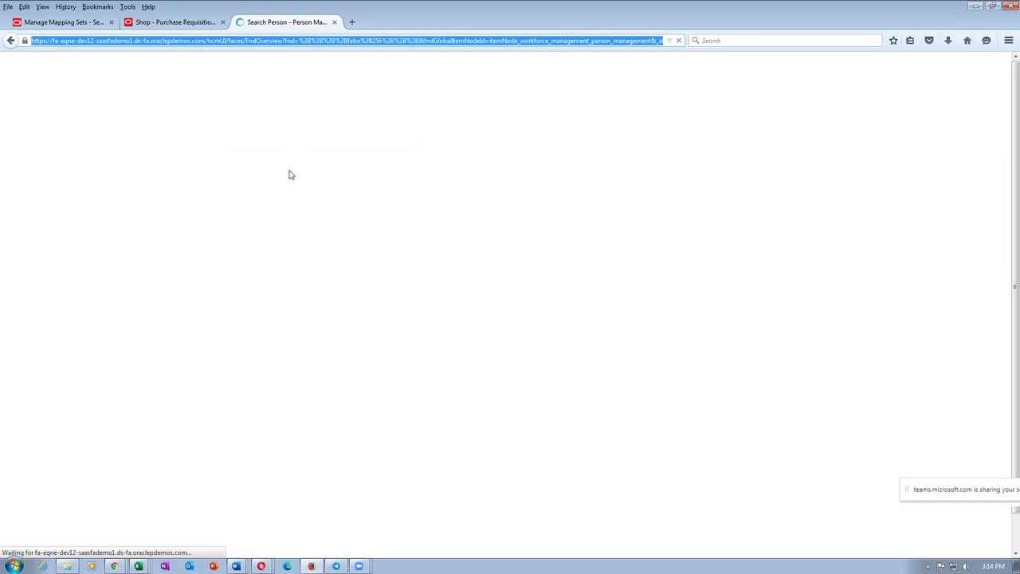
{"action": "left_click", "coordinate": [334, 22]}
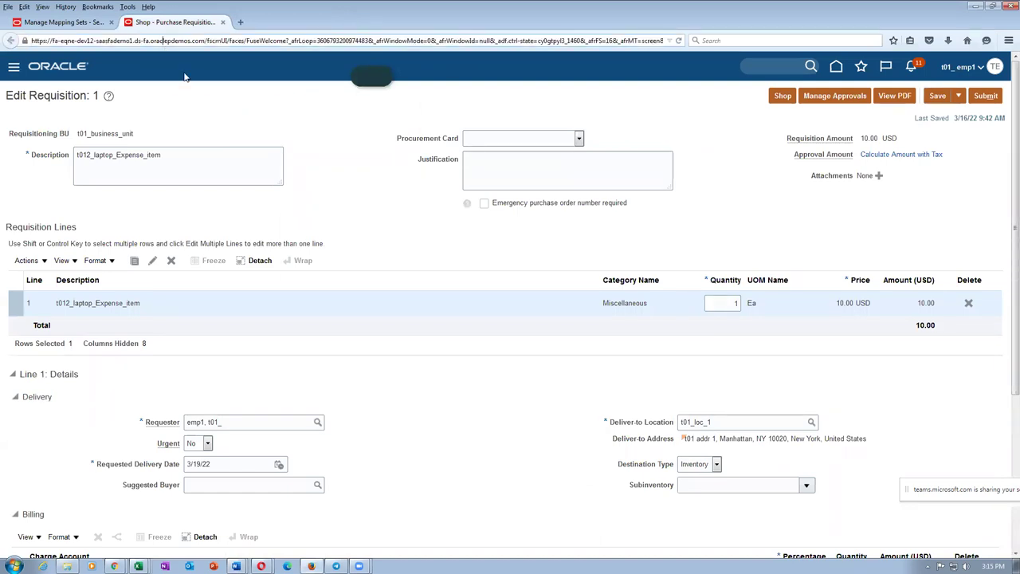
{"action": "left_click", "coordinate": [783, 96]}
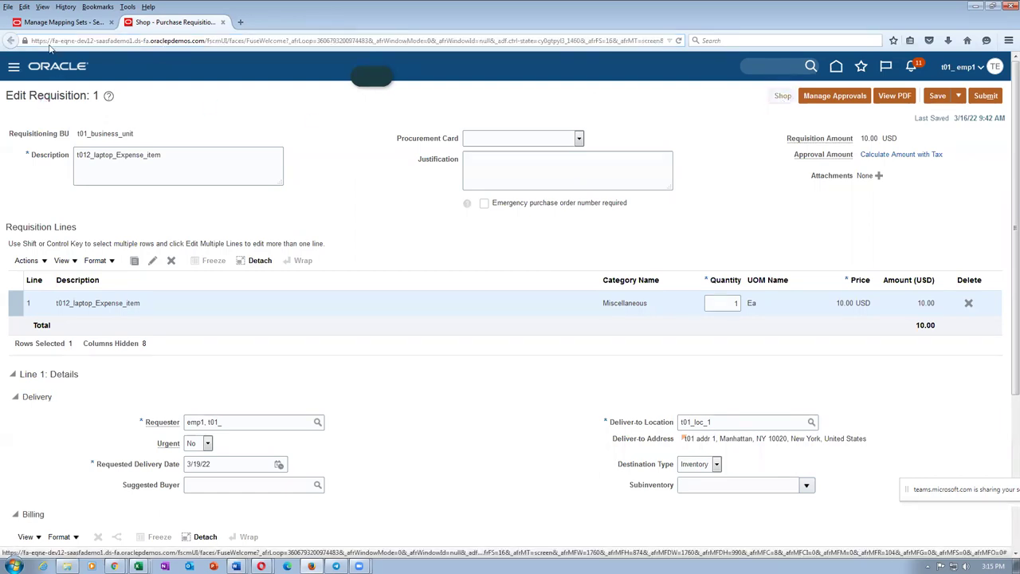
{"action": "left_click", "coordinate": [45, 24]}
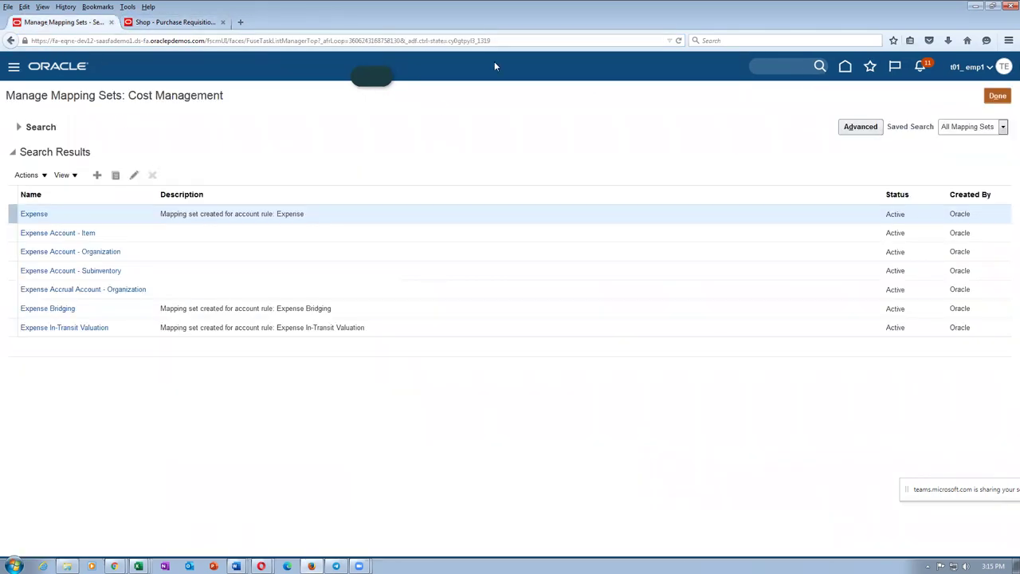
{"action": "left_click", "coordinate": [998, 97]}
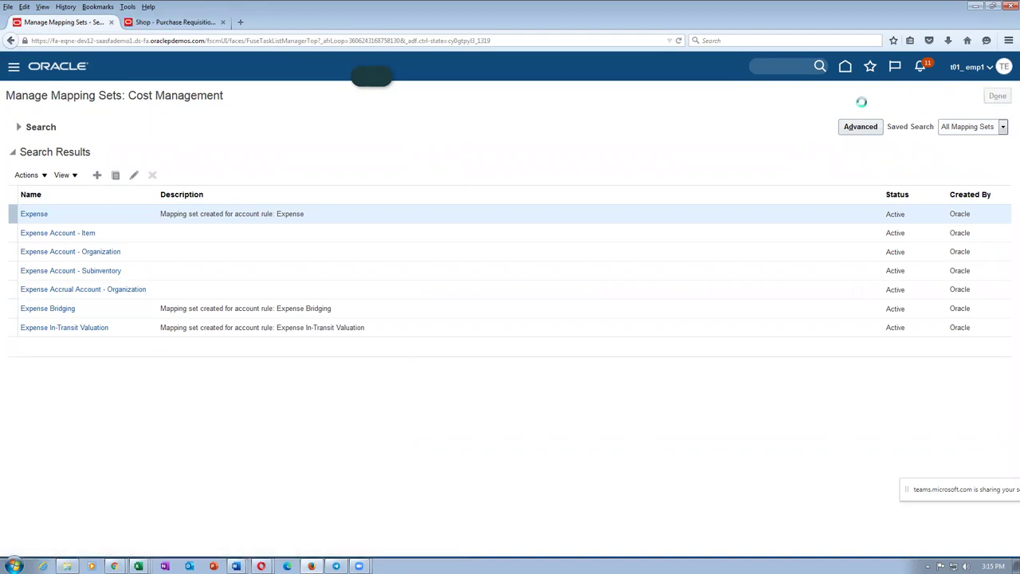
Step: Open Person Management from My Client Groups and search for the employee by name
{"action": "left_click", "coordinate": [843, 67]}
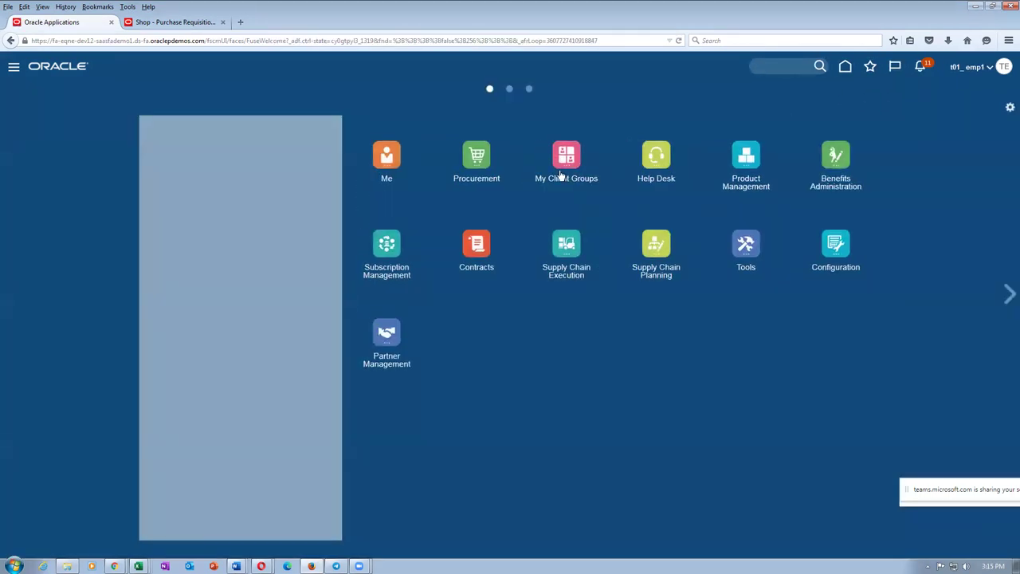
{"action": "left_click", "coordinate": [562, 159]}
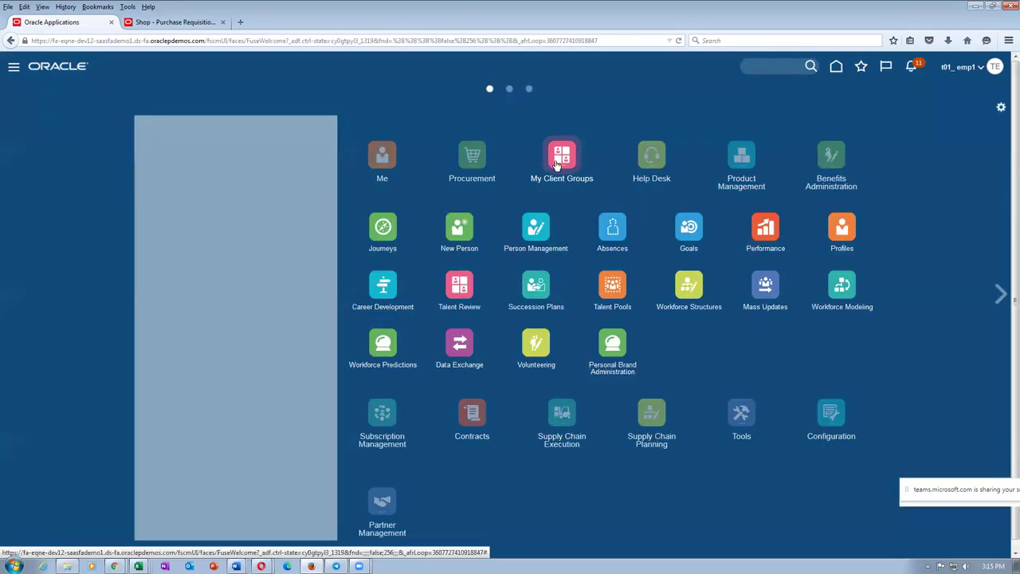
{"action": "left_click", "coordinate": [538, 231]}
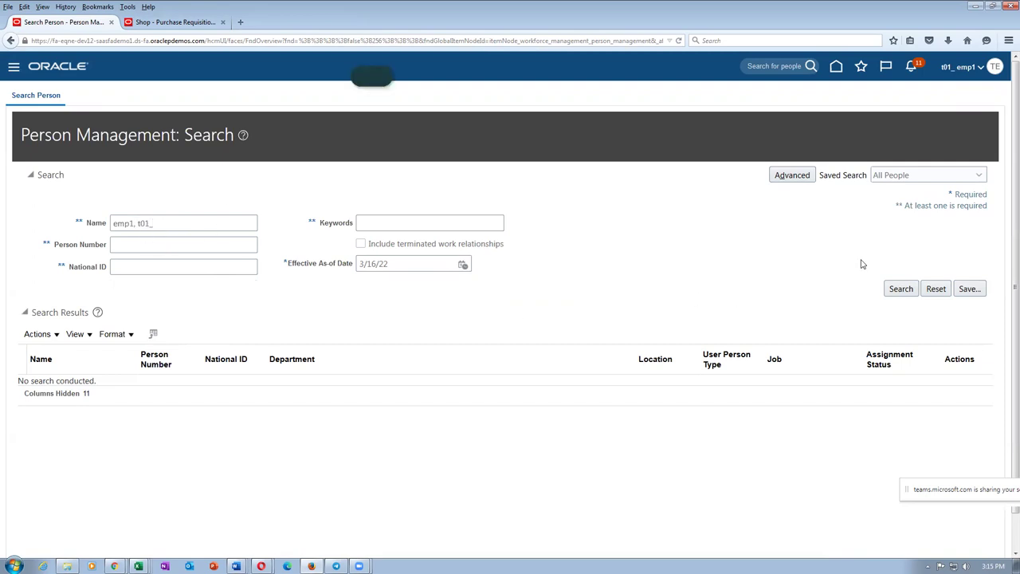
{"action": "left_click", "coordinate": [896, 289]}
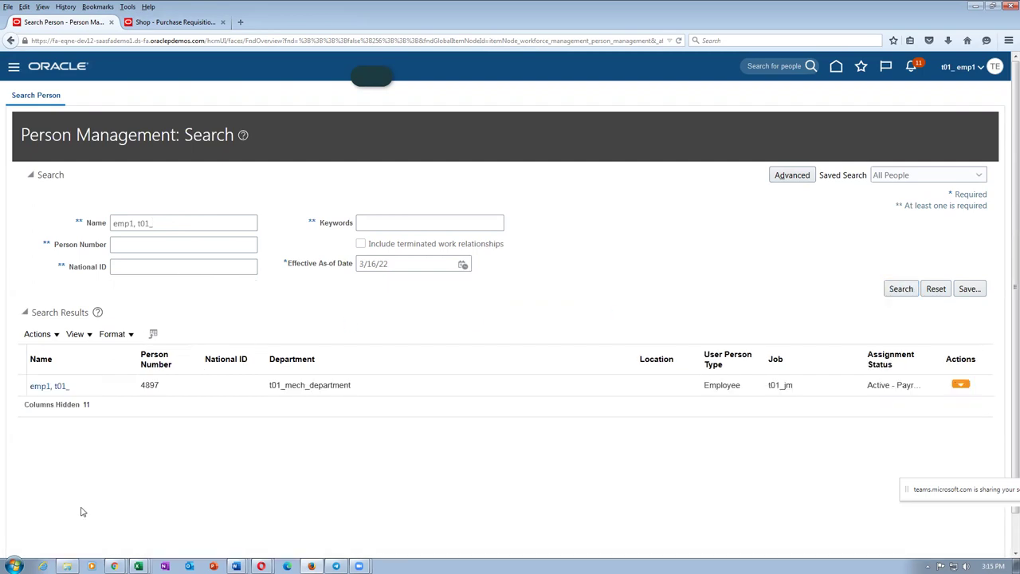
Step: Open the employee's record and start an Update with action Assignment Change, effective 3/16/22
{"action": "left_click", "coordinate": [44, 387]}
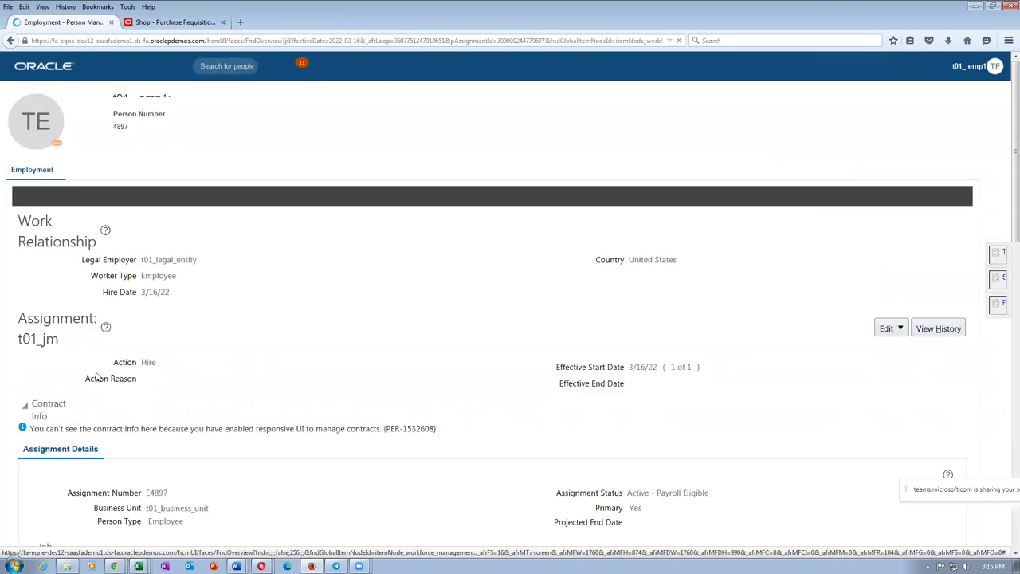
{"action": "left_click", "coordinate": [891, 328]}
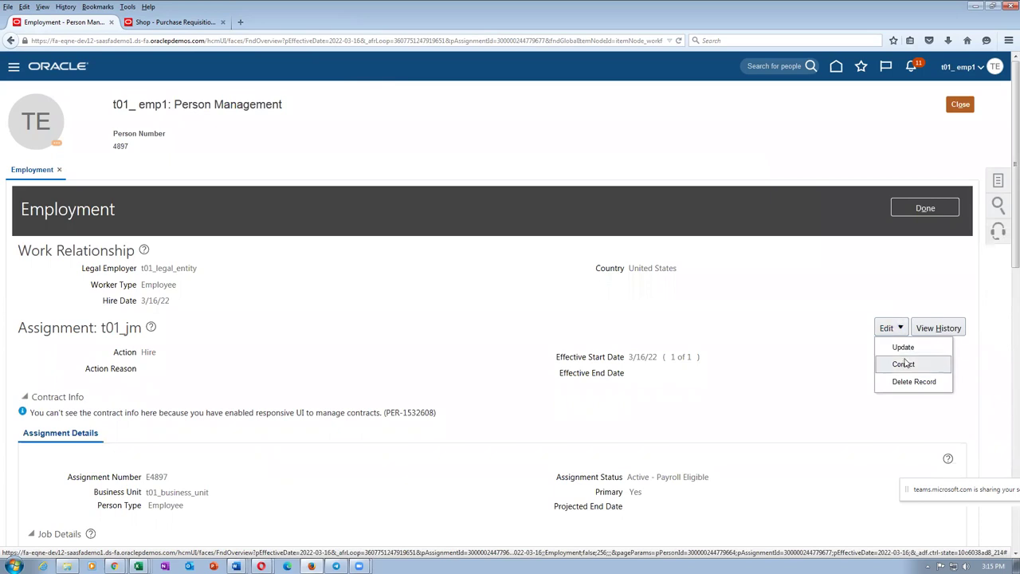
{"action": "left_click", "coordinate": [901, 345]}
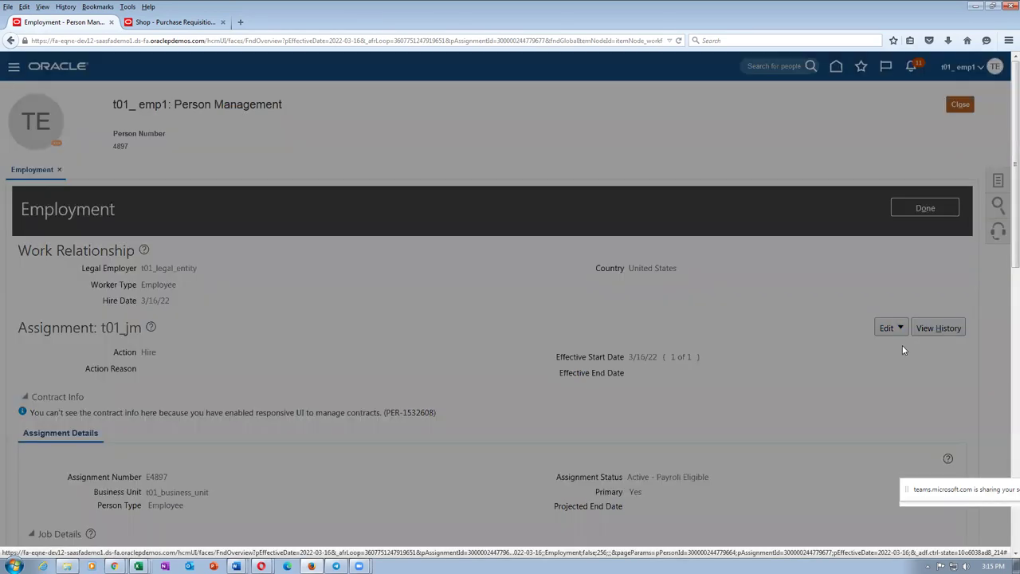
{"action": "left_click", "coordinate": [527, 299]}
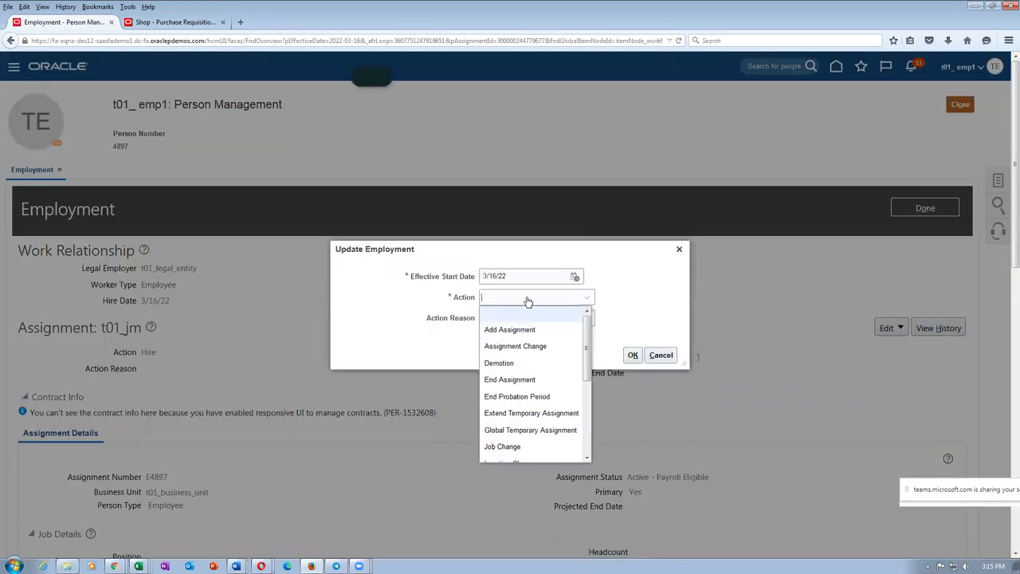
{"action": "left_click", "coordinate": [530, 347]}
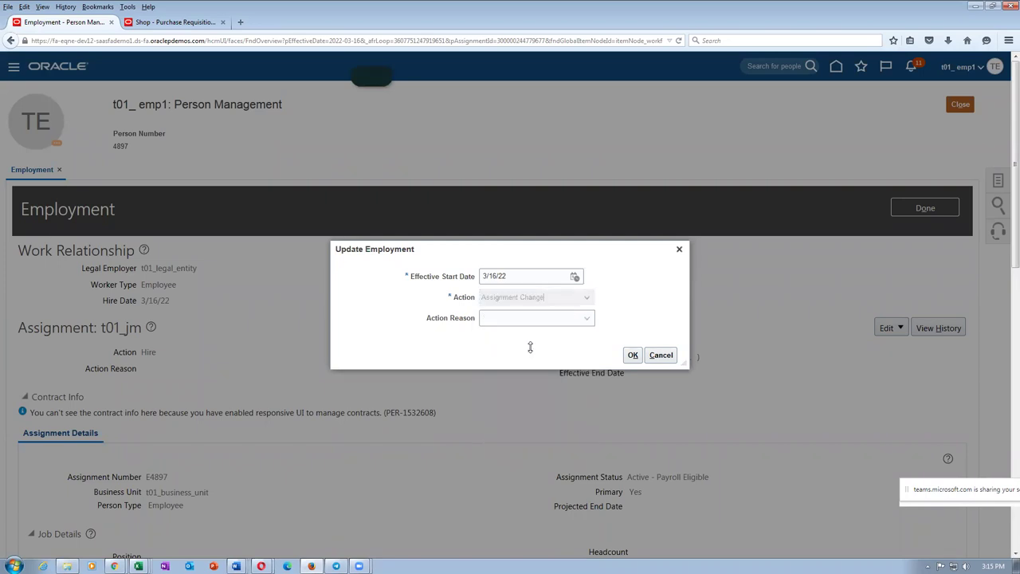
{"action": "left_click", "coordinate": [632, 356]}
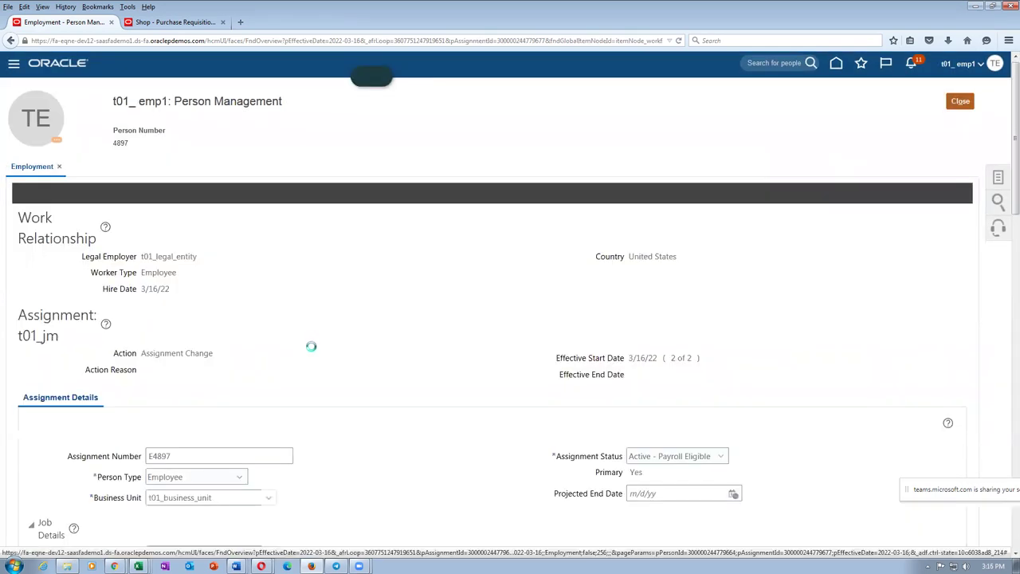
Step: Check the Word reference for the expense account, enter 10-100-1007 as Default Expense Account, and save
{"action": "scroll", "coordinate": [309, 347], "scroll_direction": "down", "scroll_amount": 3}
{"action": "scroll", "coordinate": [316, 353], "scroll_direction": "down", "scroll_amount": 3}
{"action": "scroll", "coordinate": [316, 353], "scroll_direction": "down", "scroll_amount": 10}
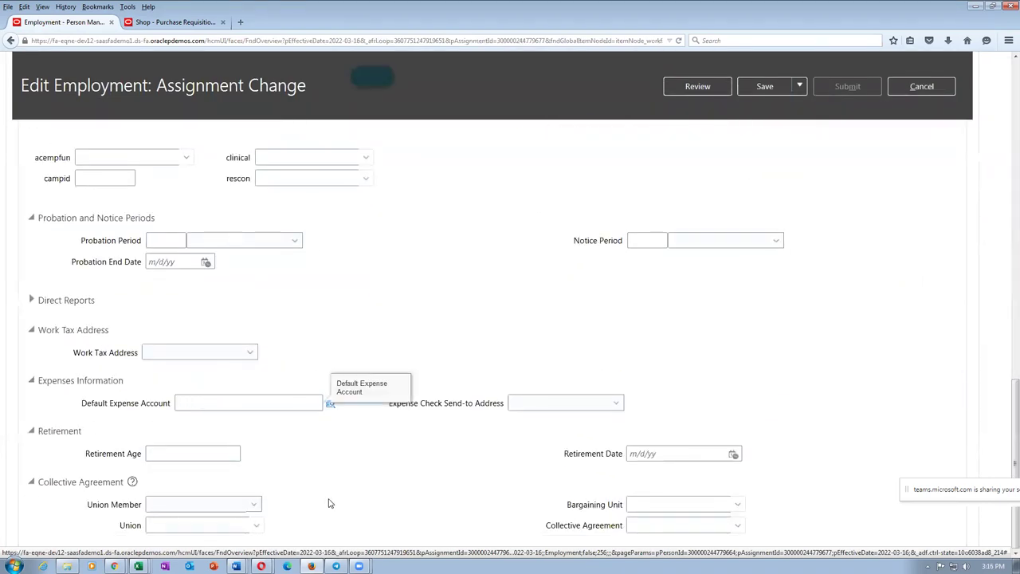
{"action": "key", "text": "alt+Tab"}
{"action": "left_click_drag", "start_coordinate": [457, 487], "coordinate": [632, 483]}
{"action": "key", "text": "alt+Tab"}
{"action": "type", "text": "00"}
{"action": "left_click", "coordinate": [344, 466]}
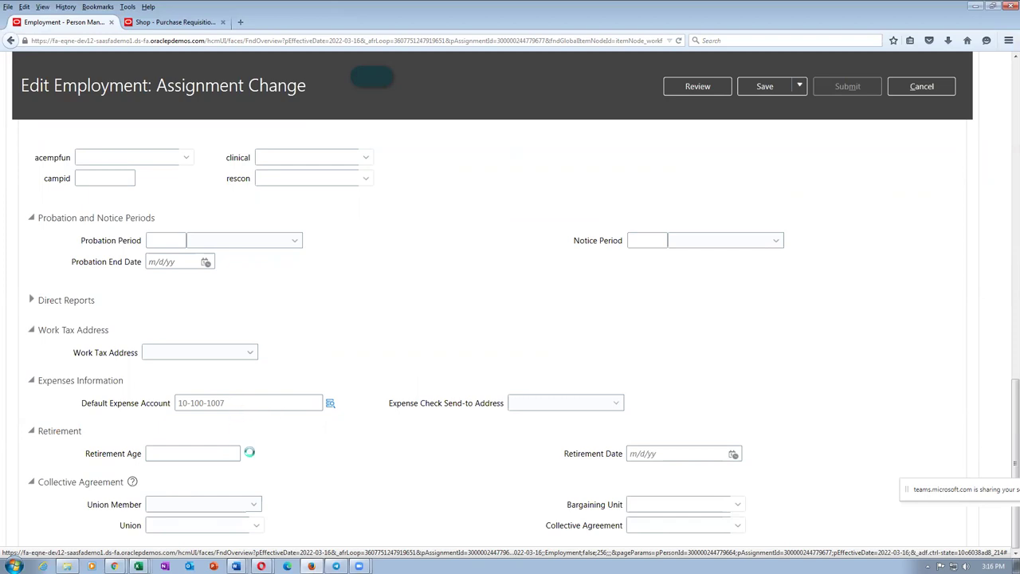
{"action": "left_click", "coordinate": [784, 91]}
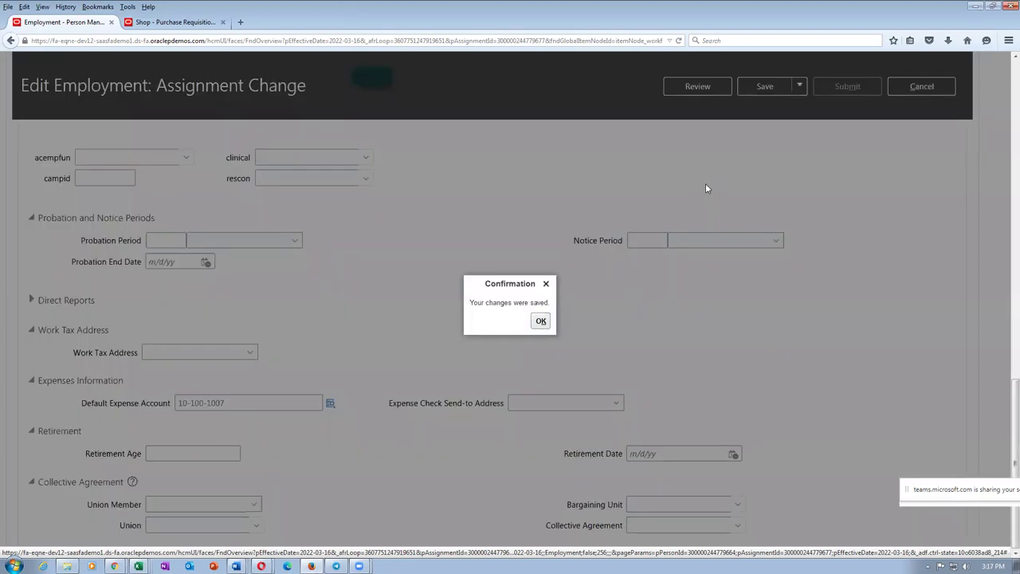
Step: Dismiss the save confirmation and review the employment changes on the review page
{"action": "left_click", "coordinate": [540, 320]}
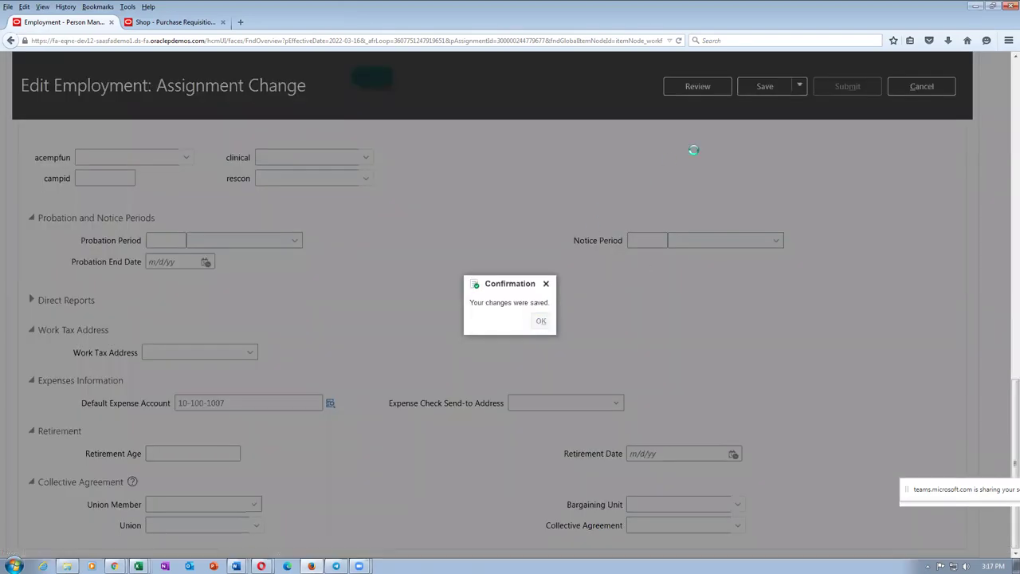
{"action": "scroll", "coordinate": [691, 147], "scroll_direction": "up", "scroll_amount": 3}
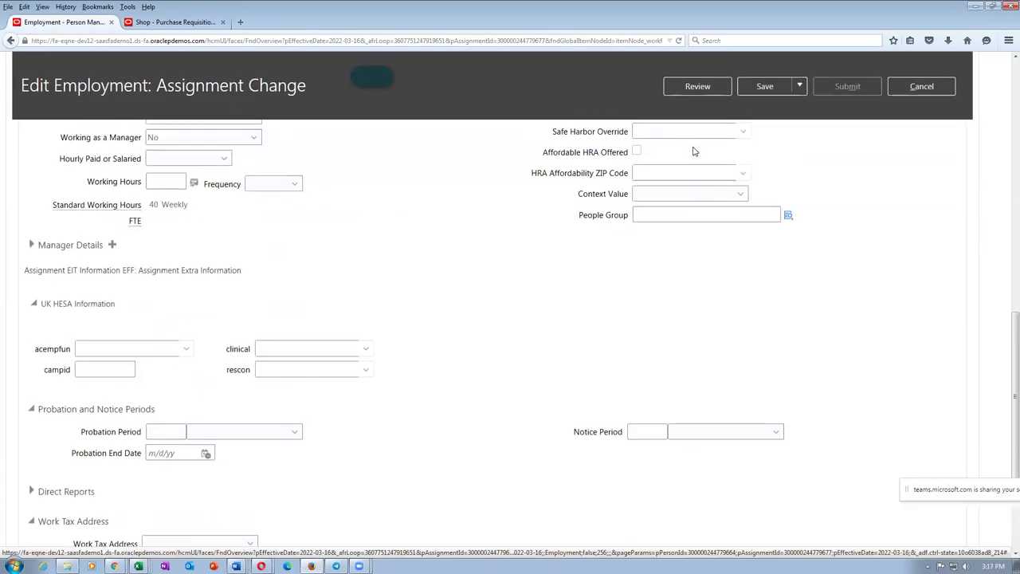
{"action": "left_click", "coordinate": [690, 86]}
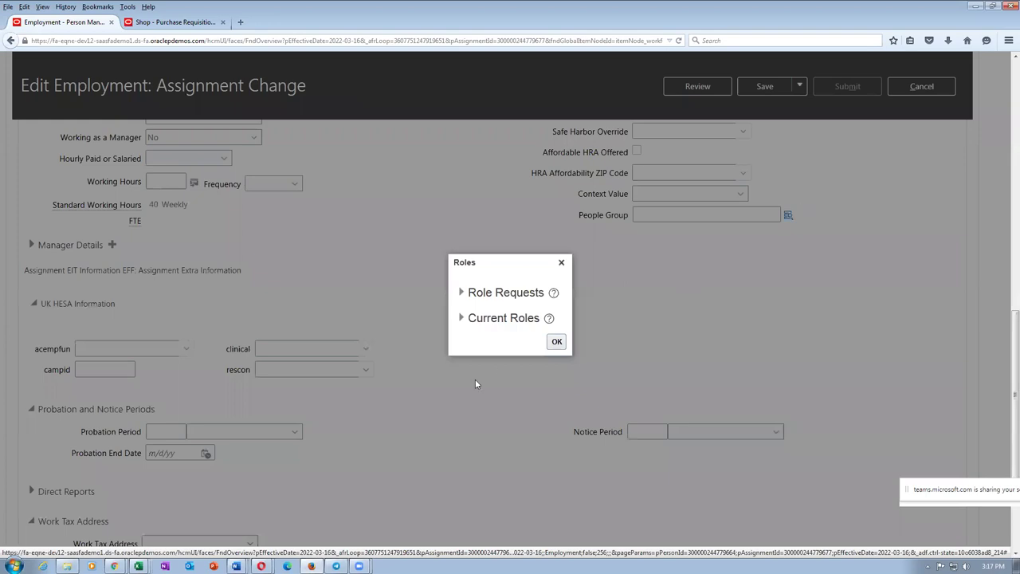
{"action": "left_click", "coordinate": [557, 342]}
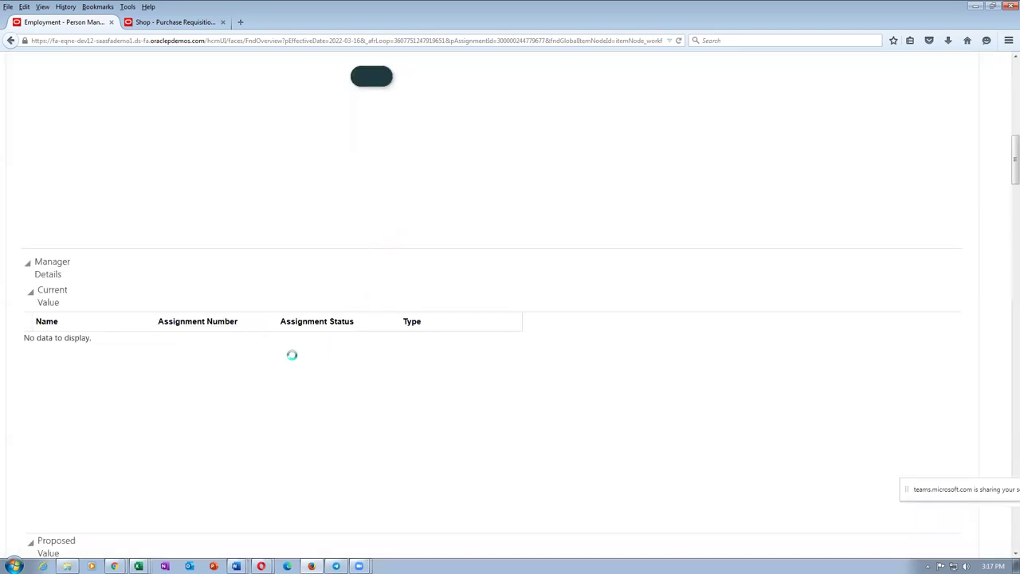
{"action": "scroll", "coordinate": [301, 355], "scroll_direction": "down", "scroll_amount": 6}
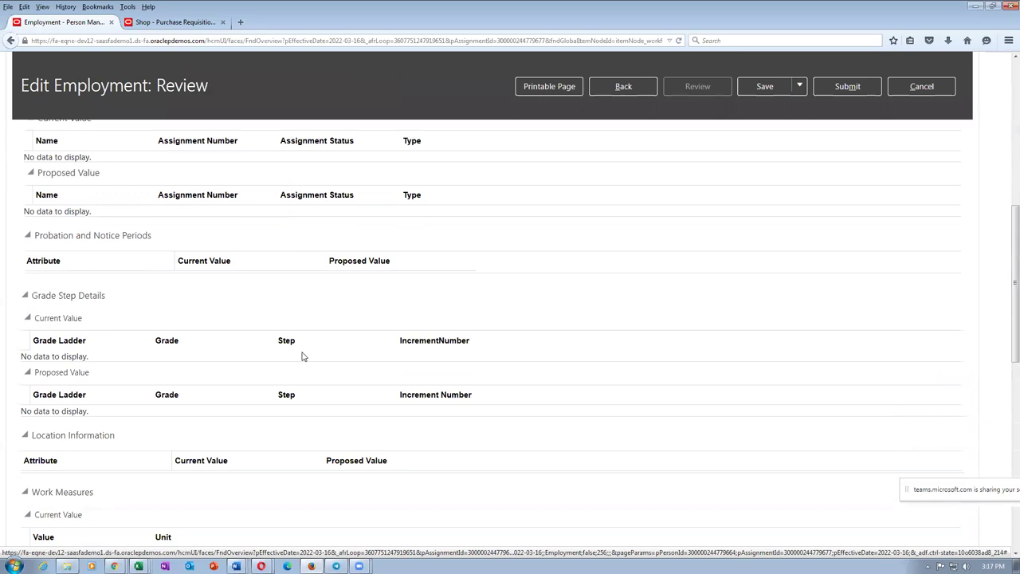
{"action": "scroll", "coordinate": [302, 349], "scroll_direction": "down", "scroll_amount": 3}
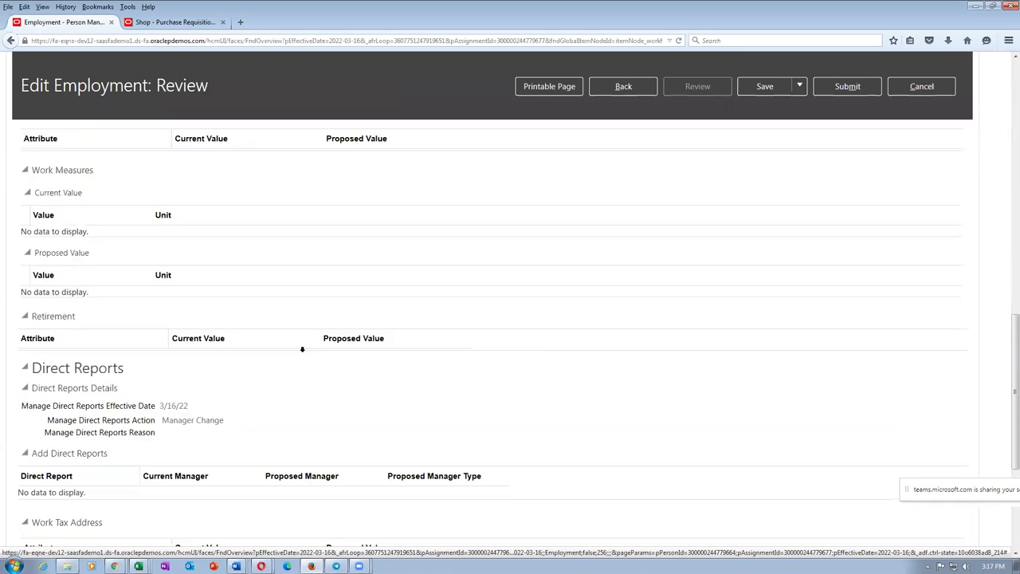
{"action": "scroll", "coordinate": [303, 355], "scroll_direction": "down", "scroll_amount": 3}
{"action": "scroll", "coordinate": [162, 374], "scroll_direction": "down", "scroll_amount": 1}
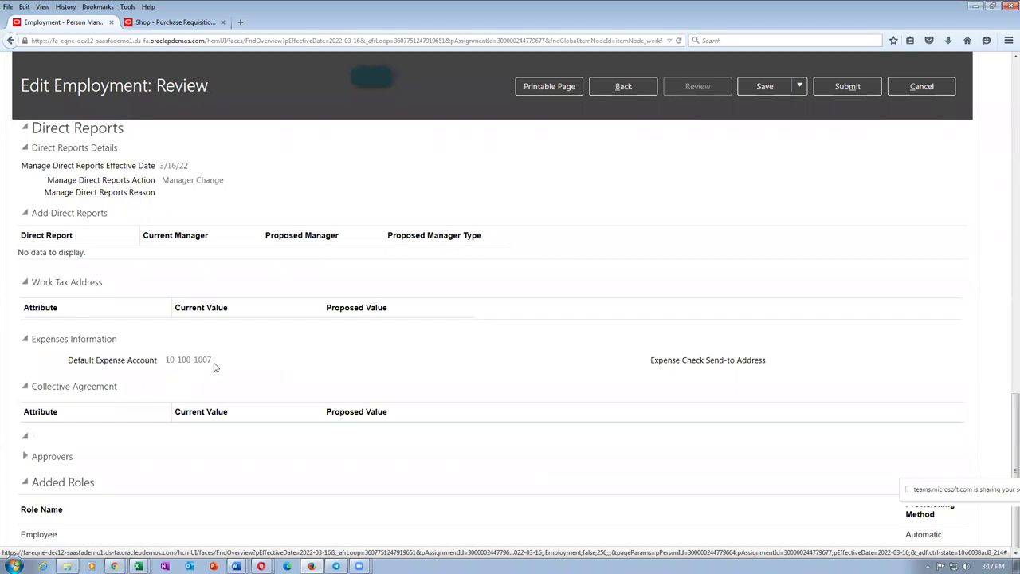
{"action": "scroll", "coordinate": [268, 357], "scroll_direction": "up", "scroll_amount": 3}
{"action": "scroll", "coordinate": [291, 327], "scroll_direction": "up", "scroll_amount": 3}
{"action": "scroll", "coordinate": [289, 338], "scroll_direction": "down", "scroll_amount": 3}
{"action": "scroll", "coordinate": [290, 335], "scroll_direction": "up", "scroll_amount": 5}
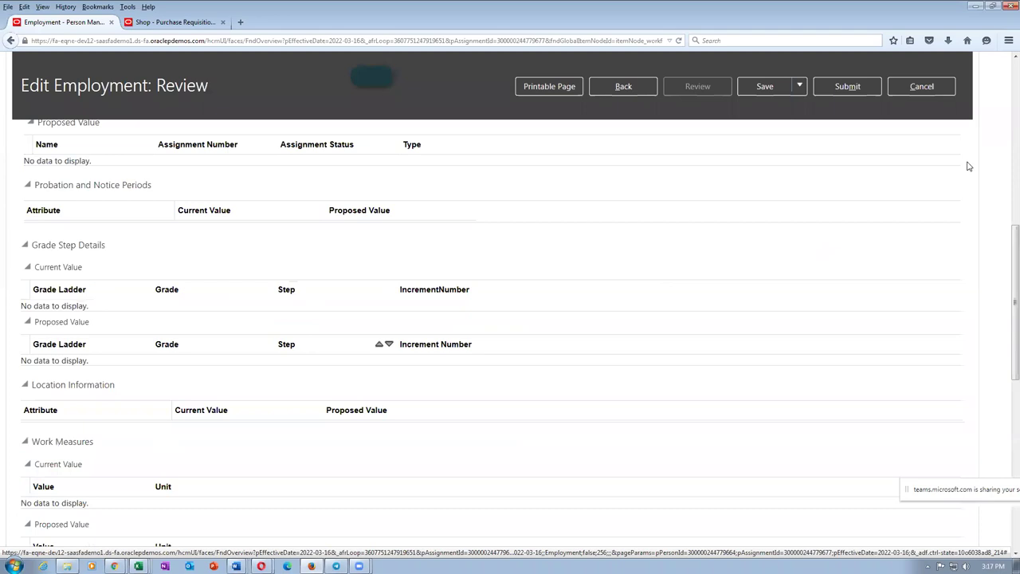
Step: Submit the employment change request, confirm the warning, and bring up the asset and expense workbook
{"action": "left_click", "coordinate": [847, 86]}
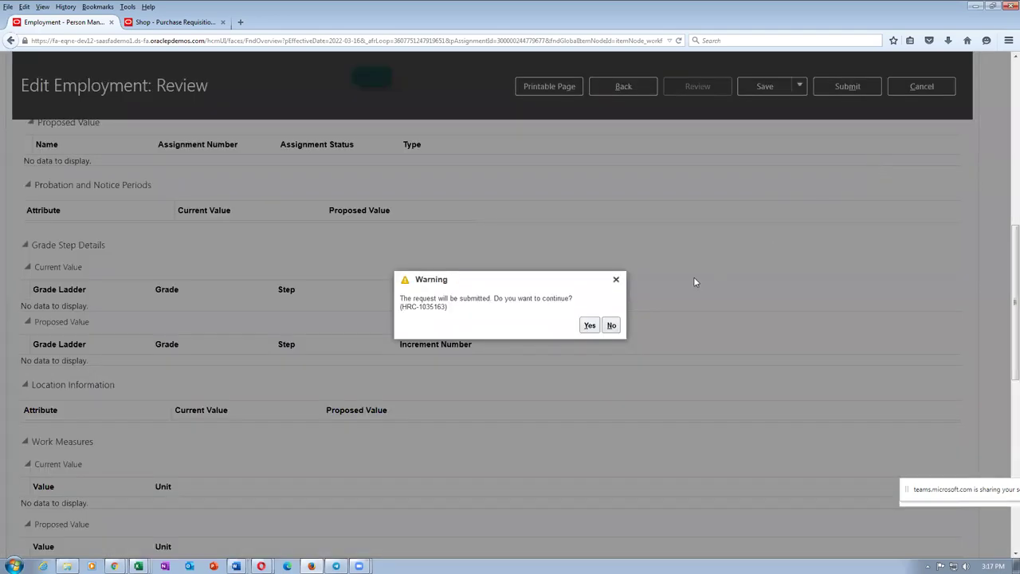
{"action": "left_click", "coordinate": [590, 325]}
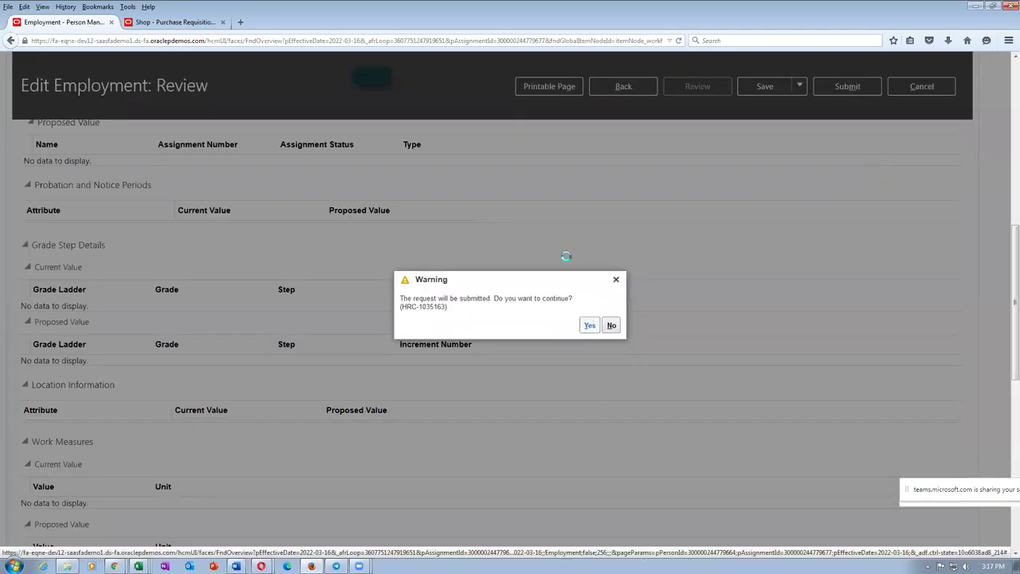
{"action": "key", "text": "alt+Tab"}
{"action": "key", "text": "alt+Tab"}
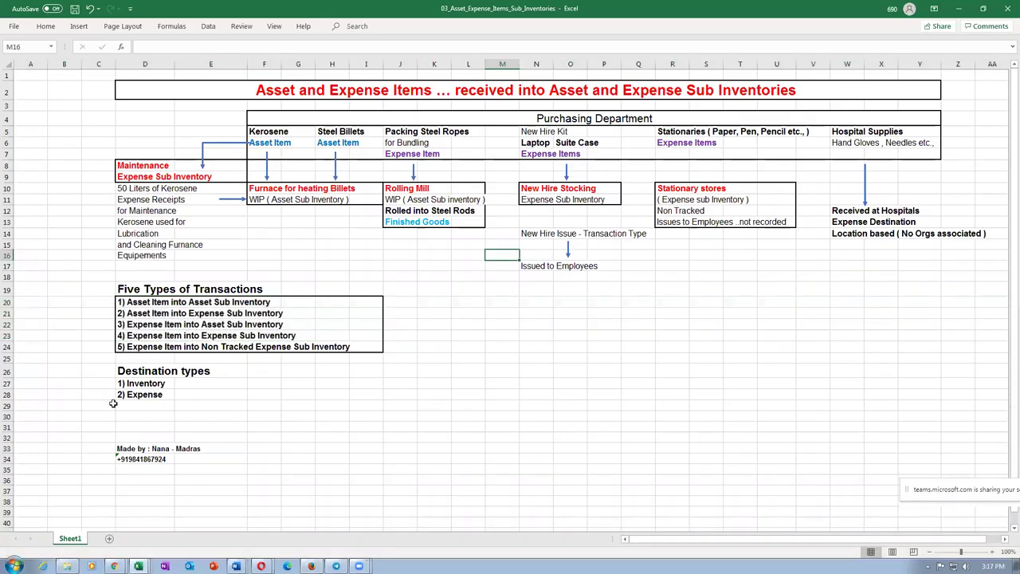
Step: Walk through the Excel examples: Inventory, Kerosene, Steel Billets, Packing Steel Ropes, Laptop, Suite Case
{"action": "left_click", "coordinate": [131, 383]}
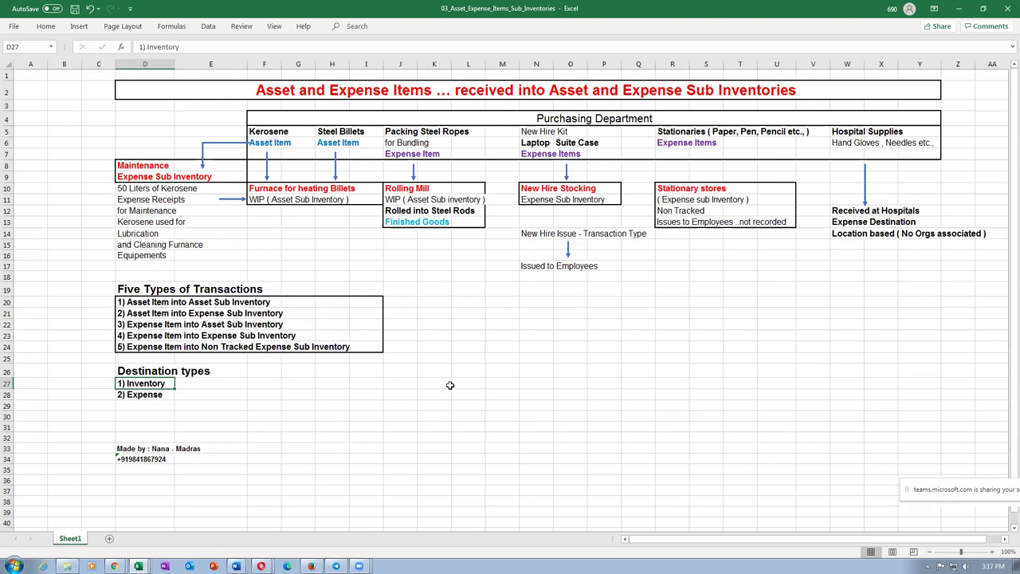
{"action": "left_click", "coordinate": [260, 133]}
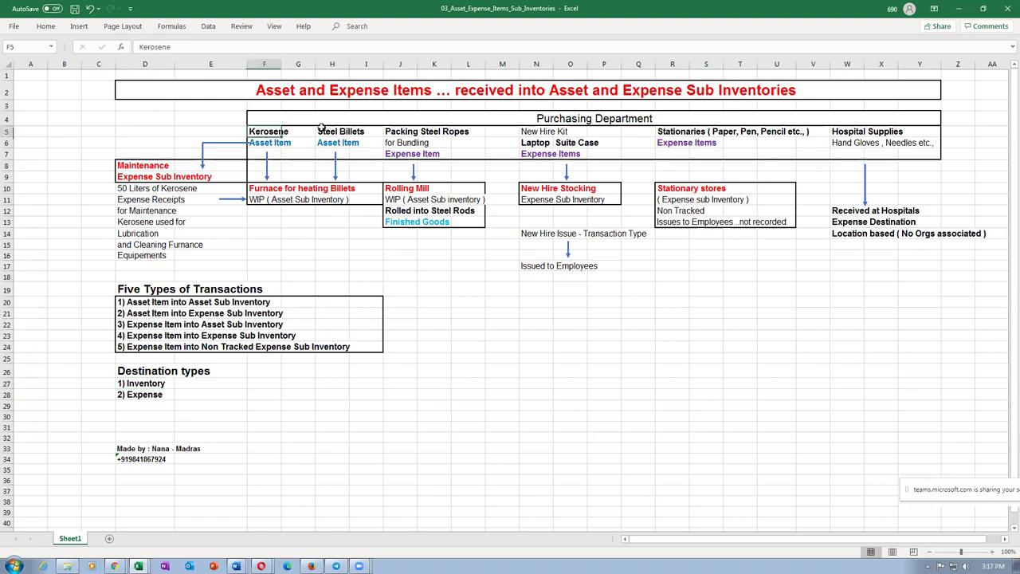
{"action": "left_click", "coordinate": [335, 144]}
{"action": "left_click", "coordinate": [437, 134]}
{"action": "left_click", "coordinate": [534, 145]}
{"action": "left_click", "coordinate": [567, 146]}
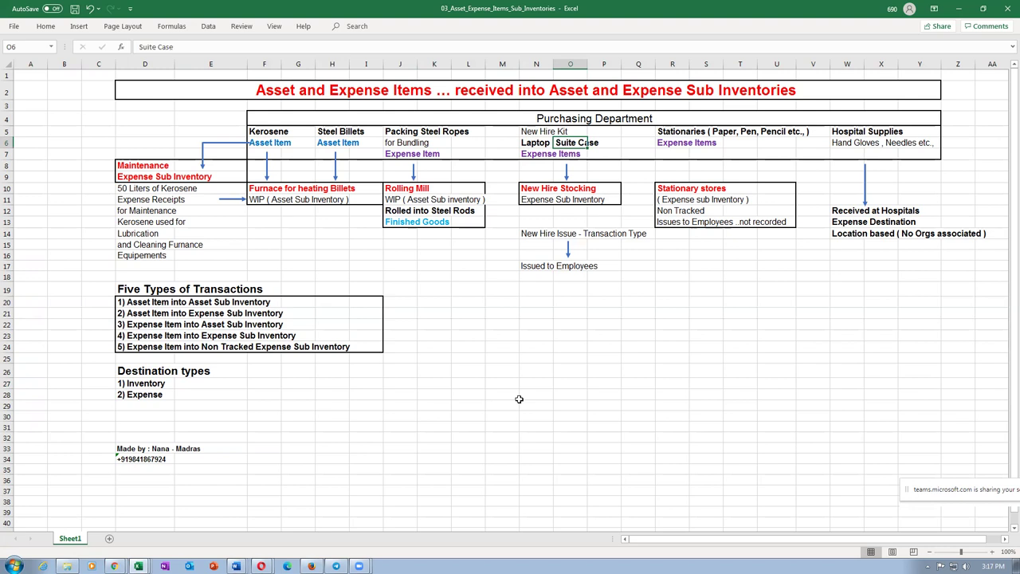
{"action": "key", "text": "alt+Tab"}
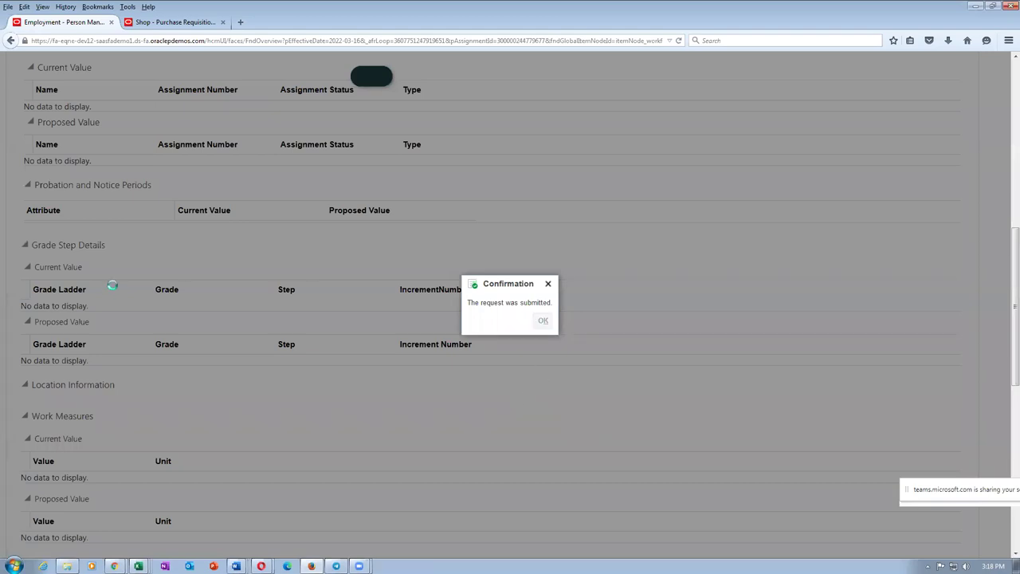
Step: On the Shop page, open and cancel Requisition Preferences, then start a new requisition line
{"action": "left_click", "coordinate": [158, 22]}
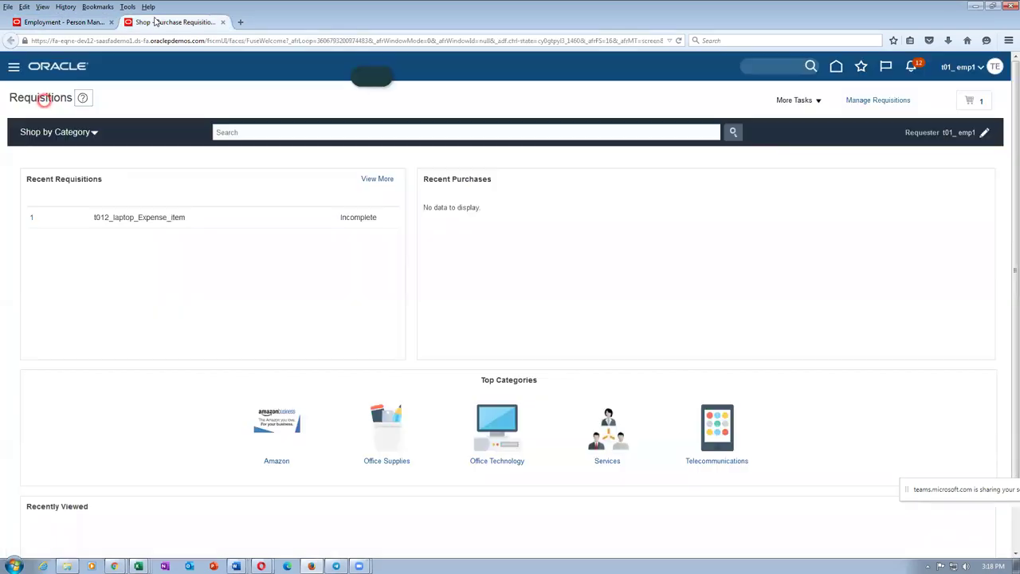
{"action": "left_click", "coordinate": [794, 100]}
{"action": "left_click", "coordinate": [798, 172]}
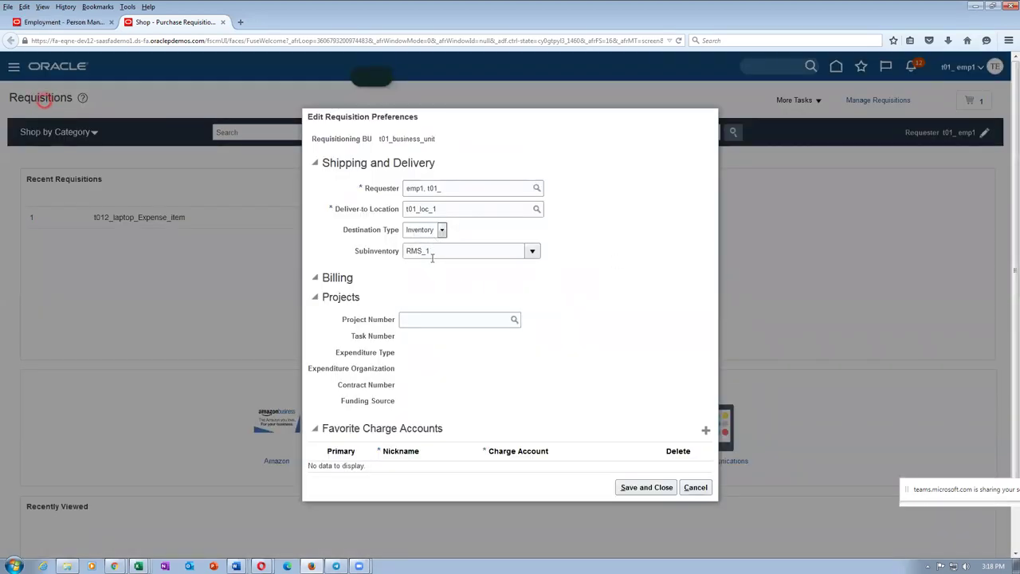
{"action": "left_click", "coordinate": [695, 487]}
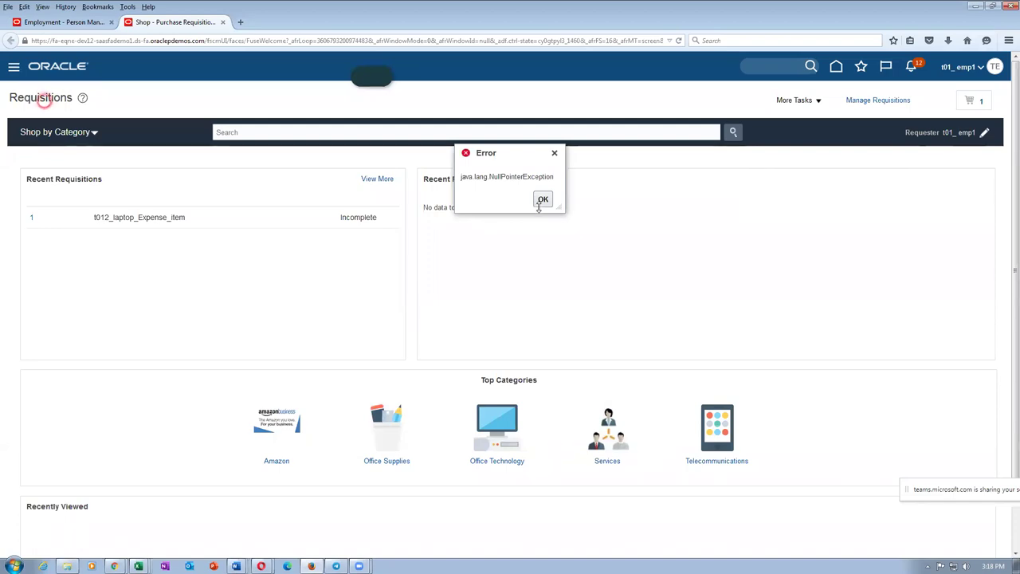
{"action": "left_click", "coordinate": [542, 200]}
{"action": "left_click", "coordinate": [793, 100]}
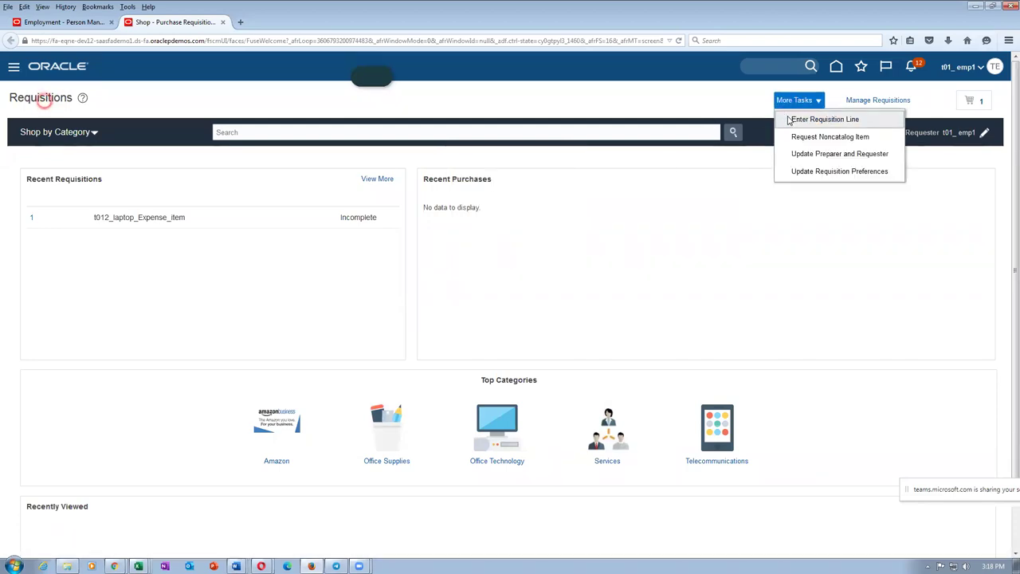
{"action": "left_click", "coordinate": [821, 120]}
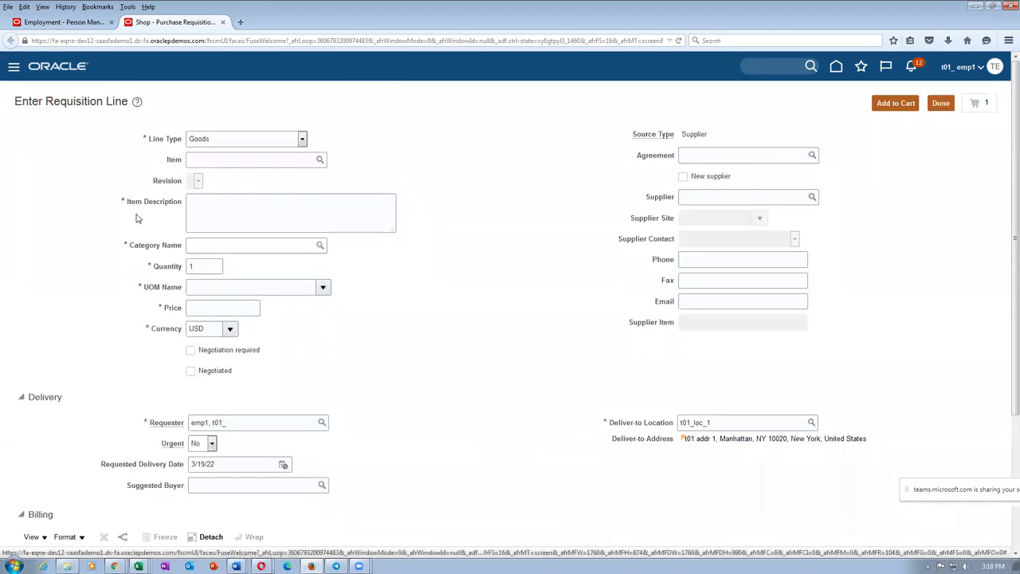
Step: Make the line Fixed Price Services with description 'cable laying for 2 Km'
{"action": "left_click", "coordinate": [302, 139]}
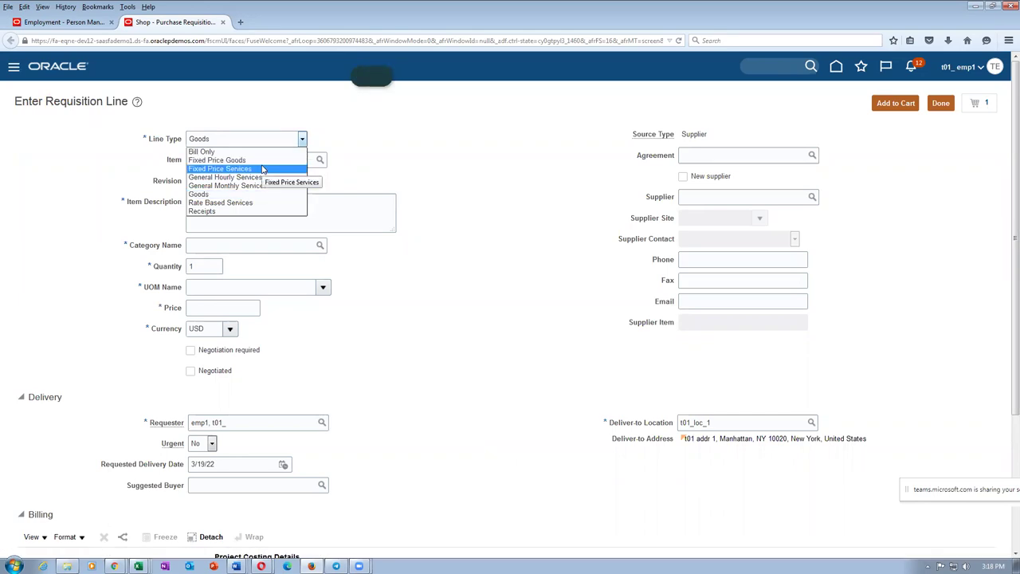
{"action": "left_click", "coordinate": [262, 169]}
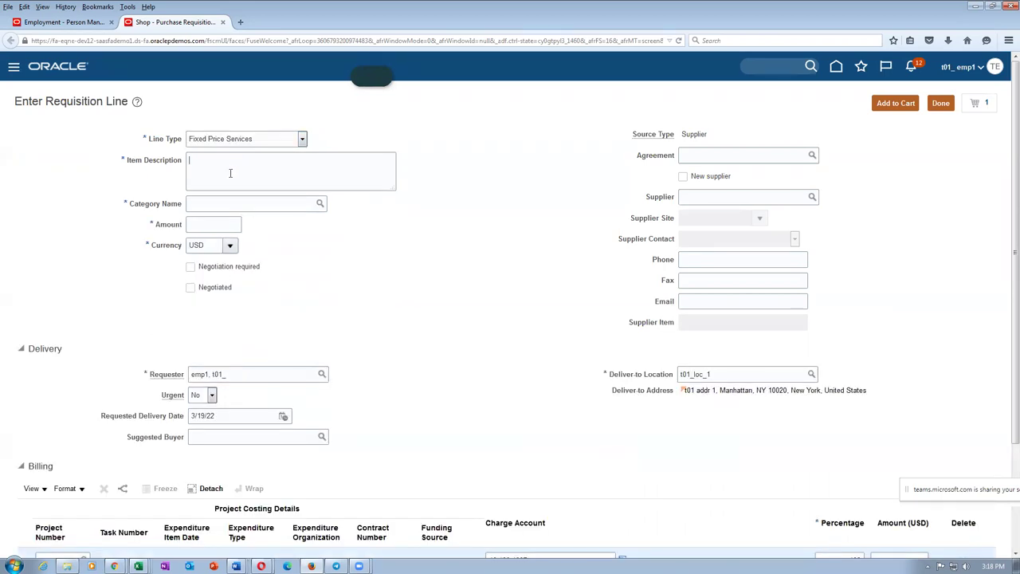
{"action": "type", "text": "cable laying for 2 Km"}
{"action": "left_click", "coordinate": [208, 206]}
Step: Set the category to Miscellaneous and the amount to 5,000.00
{"action": "left_click", "coordinate": [319, 205]}
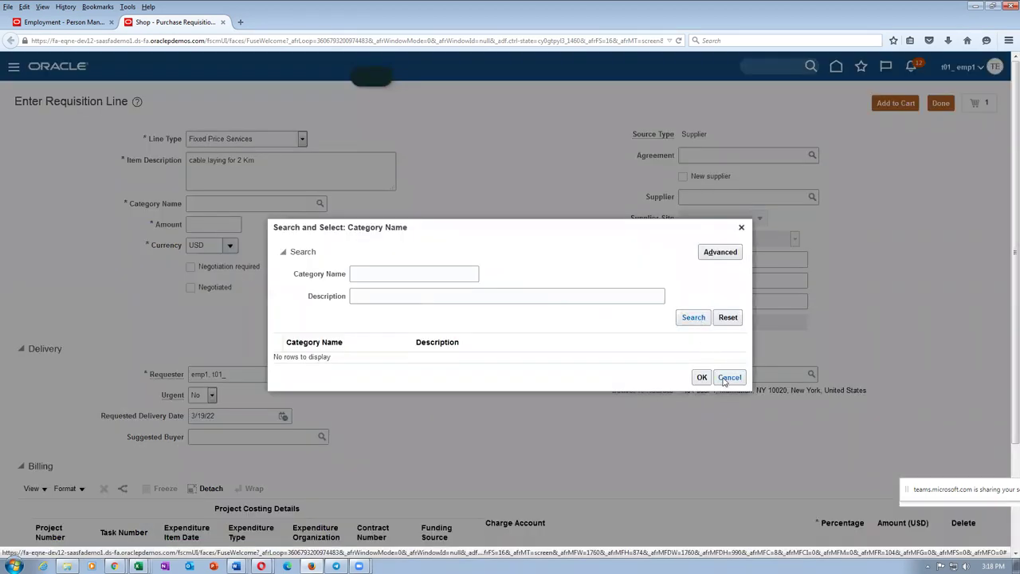
{"action": "left_click", "coordinate": [728, 378]}
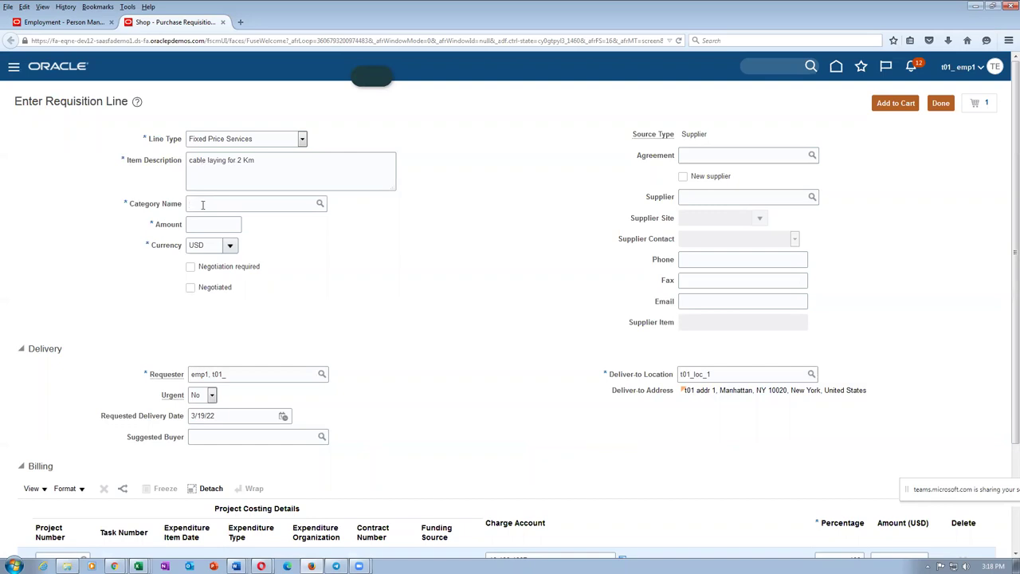
{"action": "type", "text": "Misc"}
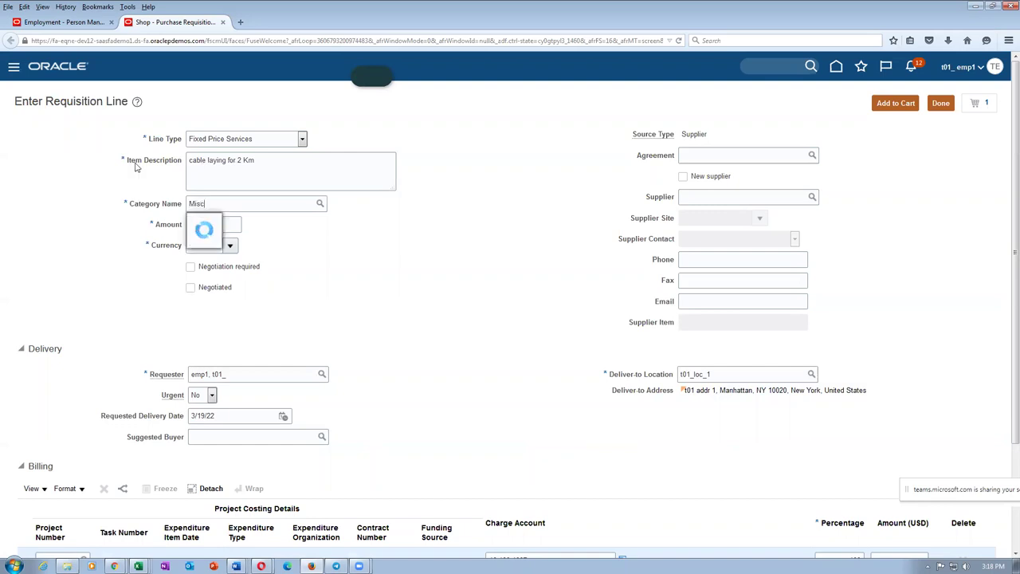
{"action": "left_click", "coordinate": [197, 222]}
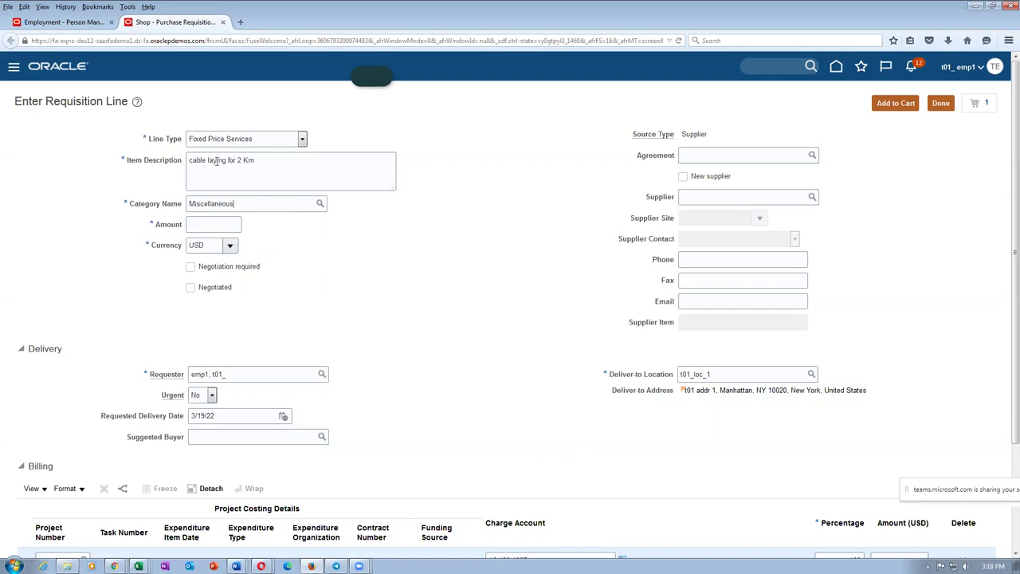
{"action": "type", "text": "5,000"}
{"action": "key", "text": "Tab"}
{"action": "scroll", "coordinate": [316, 250], "scroll_direction": "down", "scroll_amount": 3}
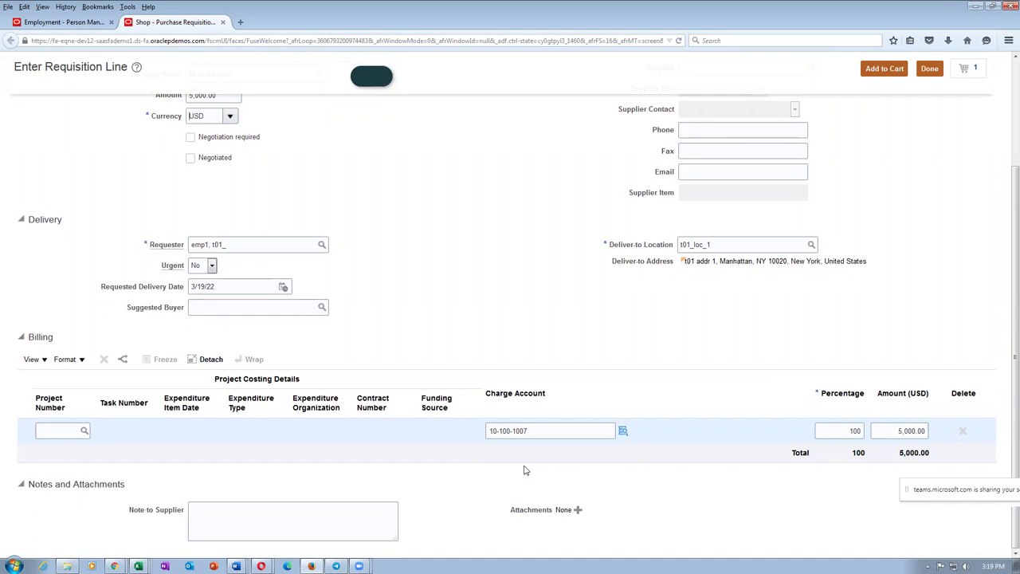
{"action": "key", "text": "alt+Tab"}
{"action": "key", "text": "alt+Tab"}
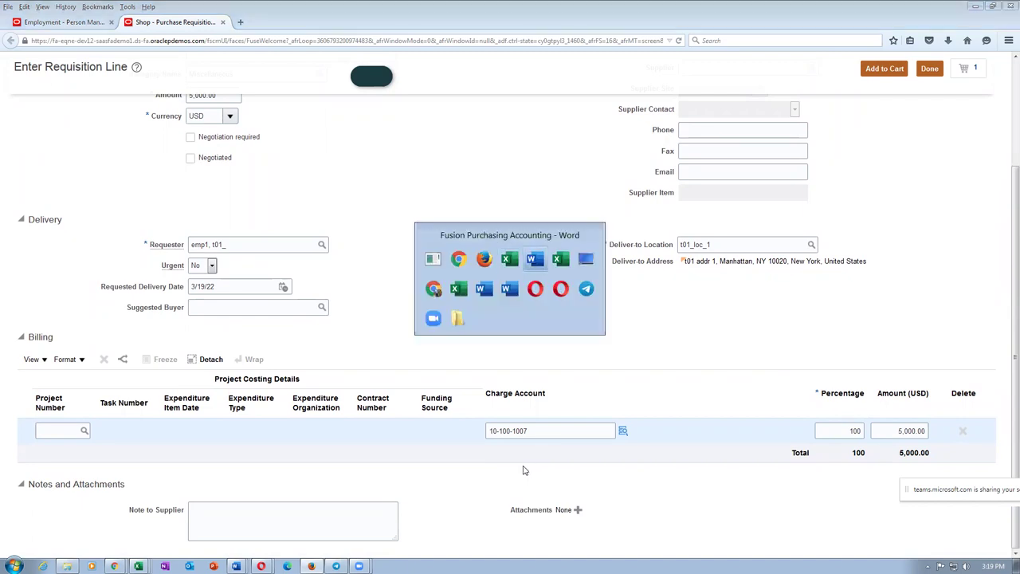
Step: Review the Word table's account values 1009–1006 and rows 7–8, highlighting 1007
{"action": "left_click_drag", "start_coordinate": [650, 237], "coordinate": [664, 438]}
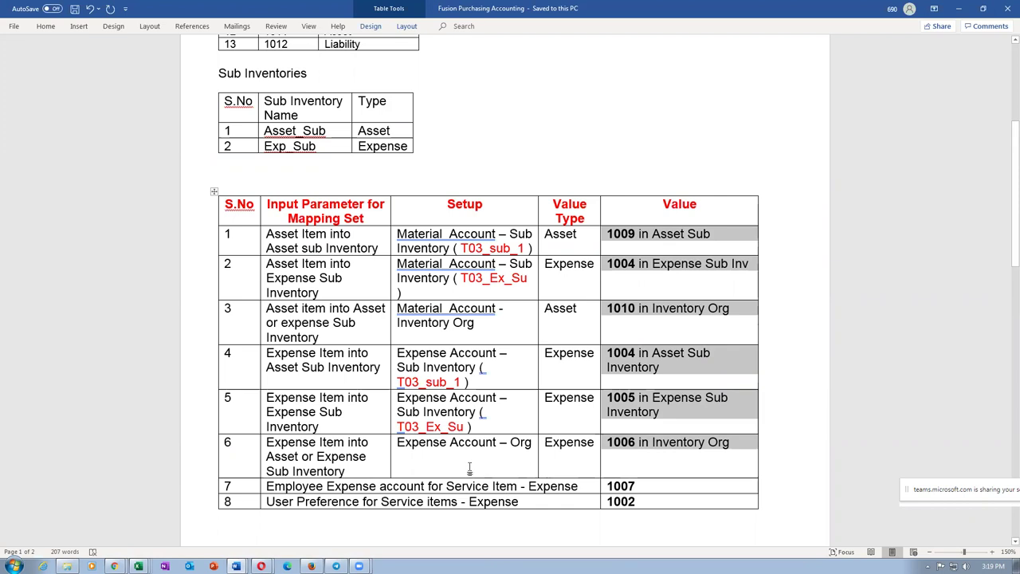
{"action": "left_click_drag", "start_coordinate": [357, 486], "coordinate": [632, 483]}
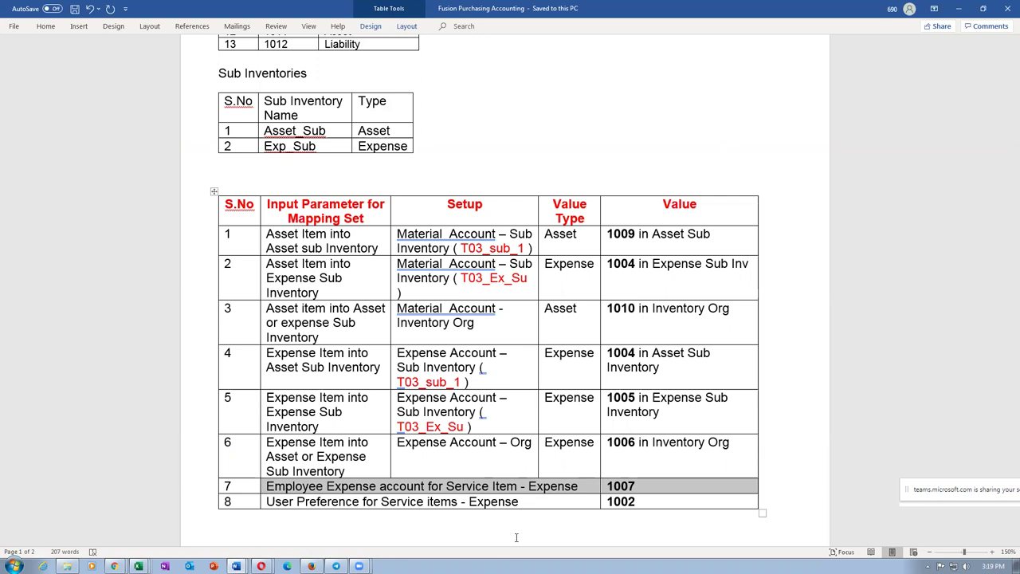
{"action": "left_click", "coordinate": [611, 486]}
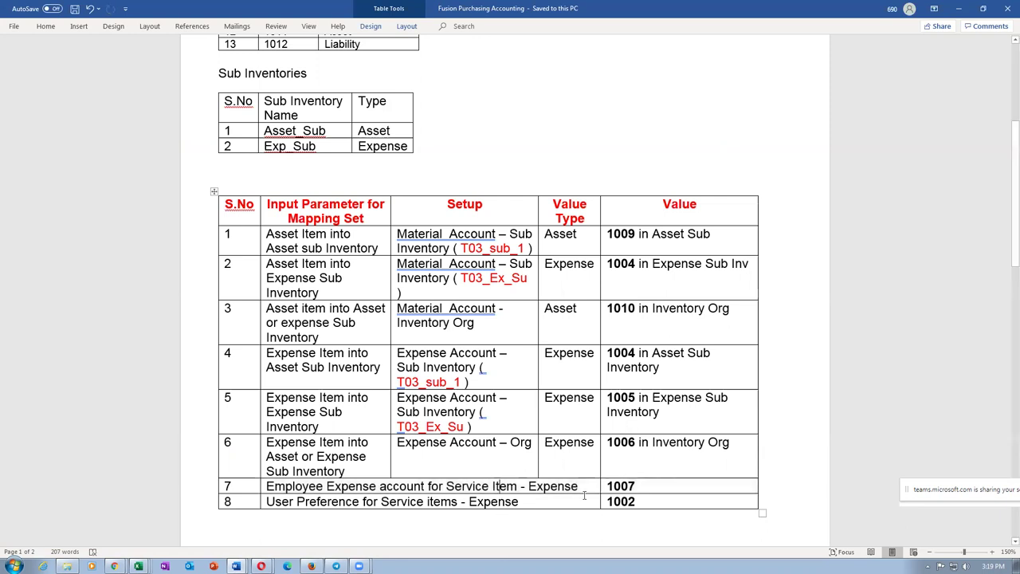
{"action": "left_click_drag", "start_coordinate": [607, 486], "coordinate": [640, 489]}
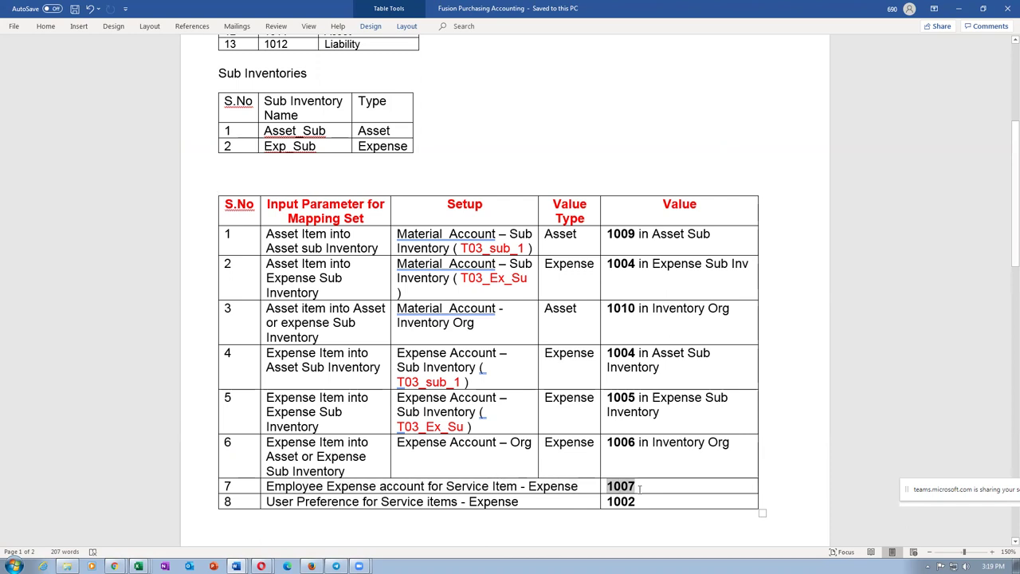
{"action": "key", "text": "alt+Tab"}
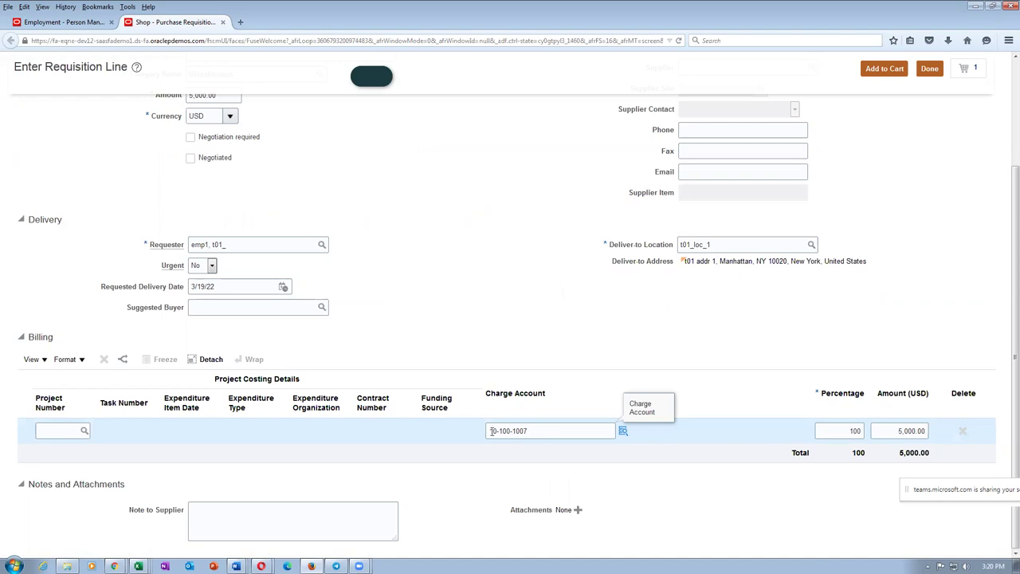
Step: Highlight the line's charge account 10-100-1007 for comparison, then go back to Word
{"action": "left_click_drag", "start_coordinate": [494, 431], "coordinate": [526, 433]}
{"action": "left_click", "coordinate": [540, 338]}
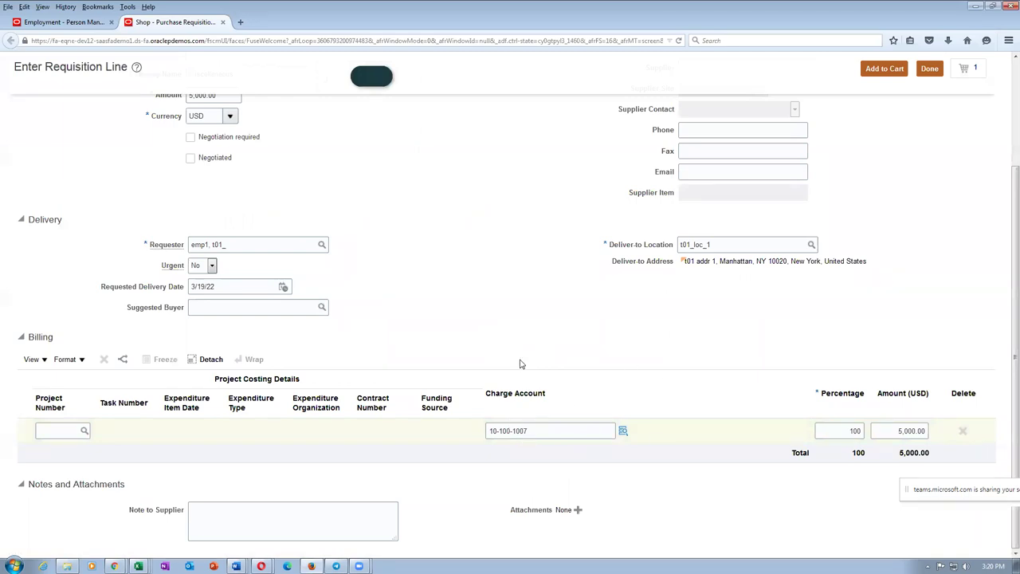
{"action": "key", "text": "alt+Tab"}
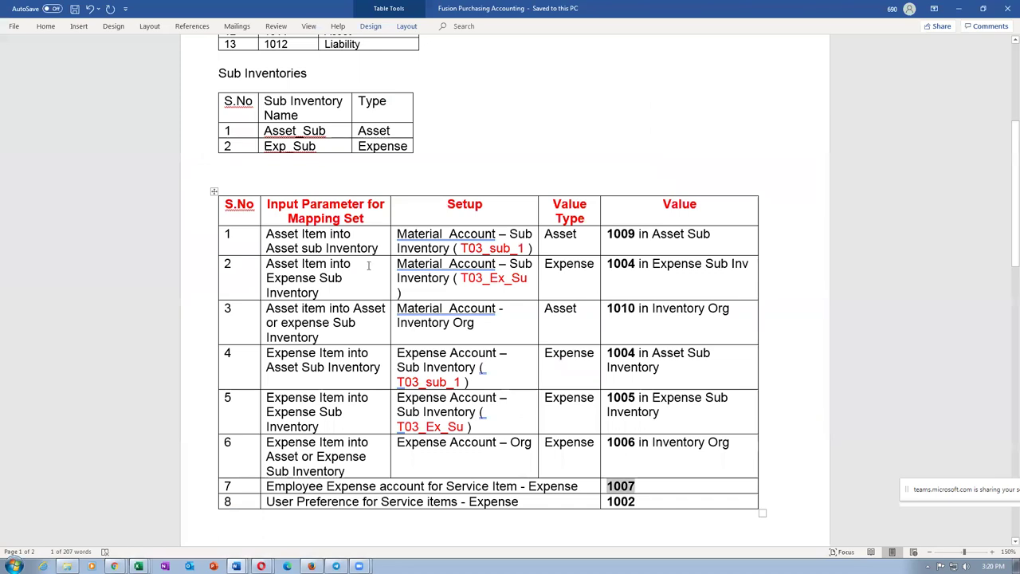
Step: Review mapping rows 1–5 and their values, then rows 7 and 8 with values 1007 and 1002
{"action": "mouse_move", "coordinate": [329, 241]}
{"action": "left_mouse_down"}
{"action": "mouse_move", "coordinate": [335, 327]}
{"action": "mouse_move", "coordinate": [455, 407]}
{"action": "mouse_move", "coordinate": [638, 390]}
{"action": "left_mouse_up"}
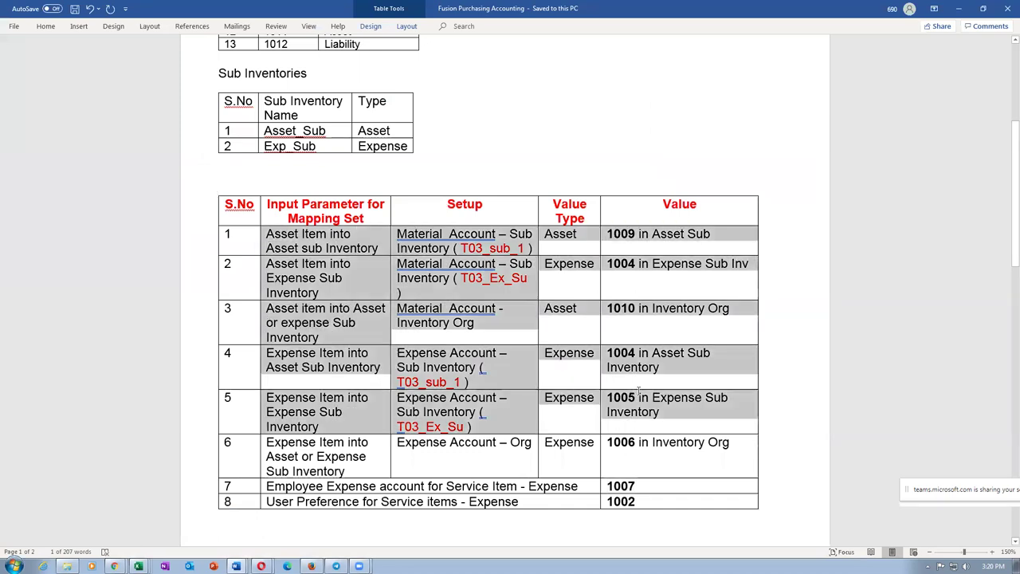
{"action": "left_click", "coordinate": [661, 365]}
{"action": "mouse_move", "coordinate": [621, 243]}
{"action": "left_mouse_down"}
{"action": "mouse_move", "coordinate": [626, 363]}
{"action": "mouse_move", "coordinate": [655, 454]}
{"action": "left_mouse_up"}
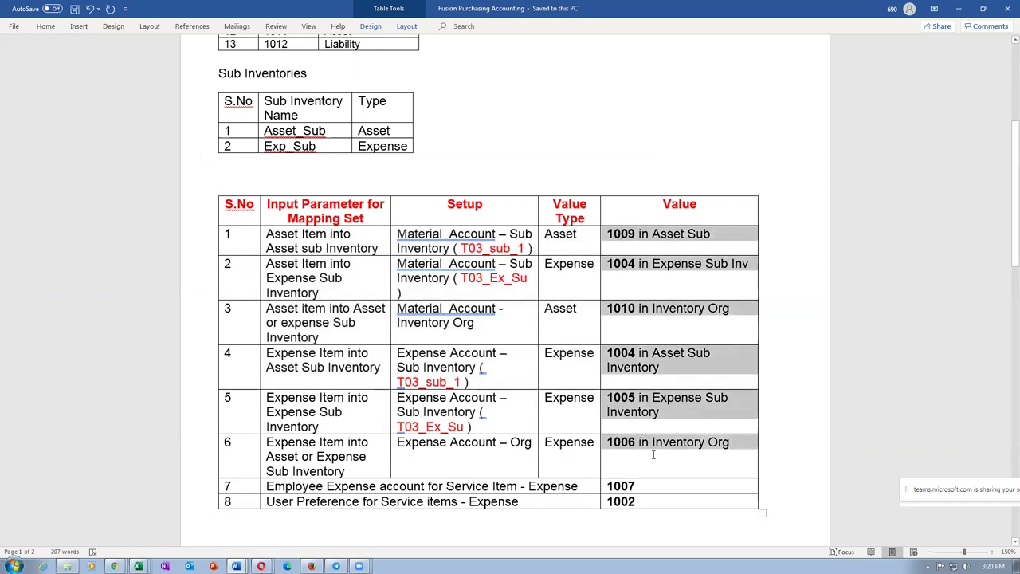
{"action": "left_click", "coordinate": [369, 486]}
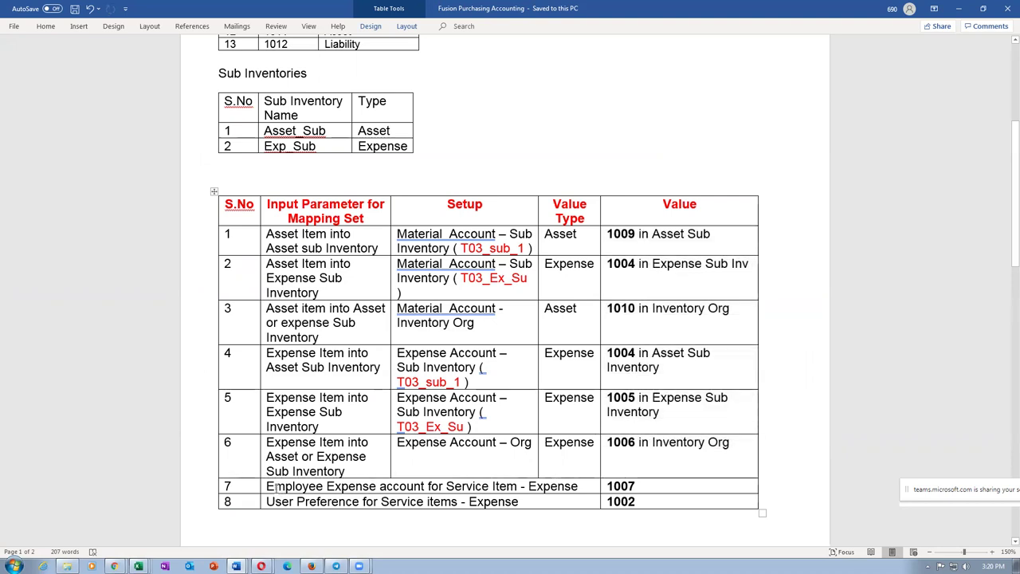
{"action": "left_click_drag", "start_coordinate": [275, 487], "coordinate": [585, 486]}
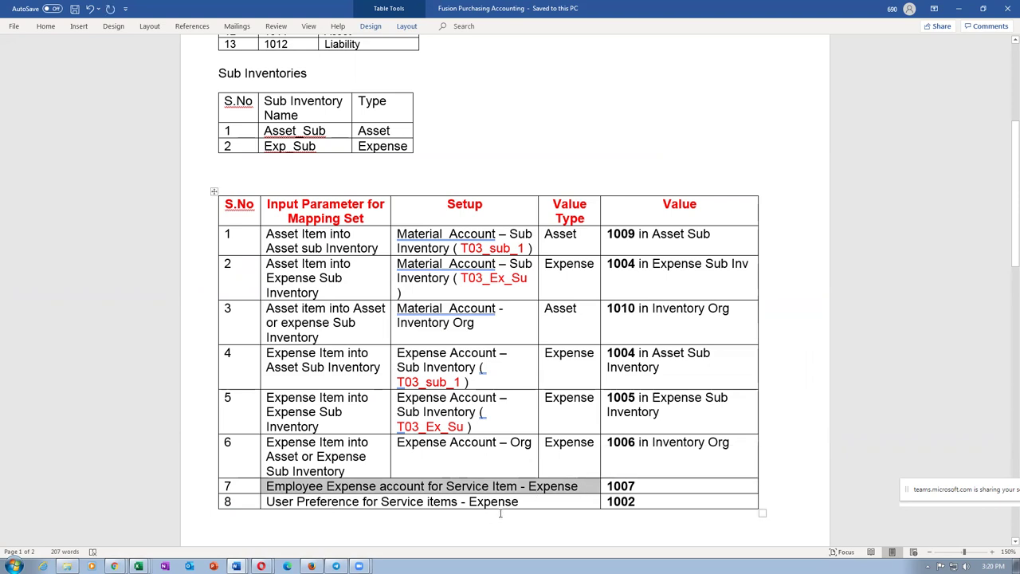
{"action": "left_click", "coordinate": [666, 487]}
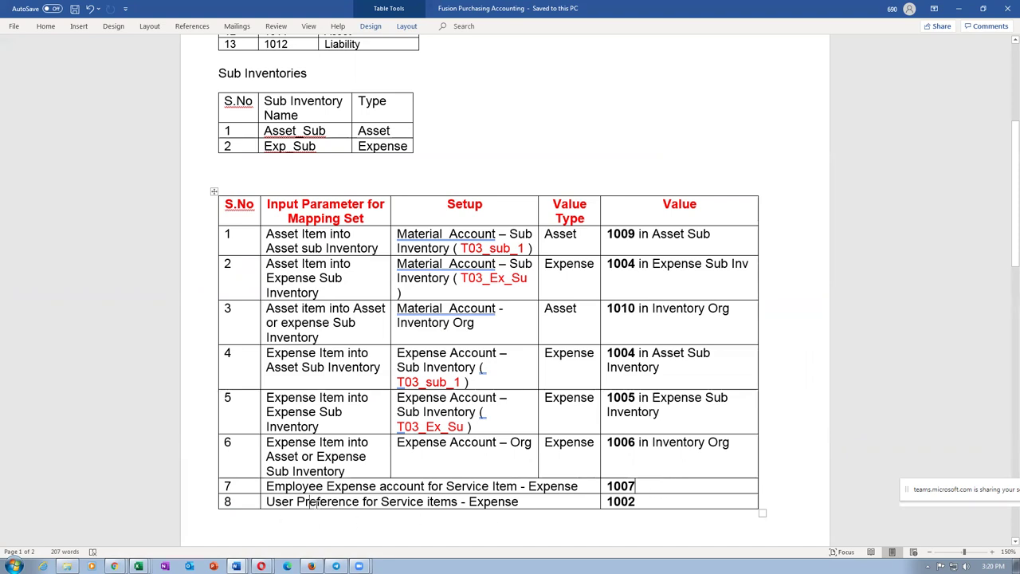
{"action": "left_click_drag", "start_coordinate": [313, 504], "coordinate": [451, 511]}
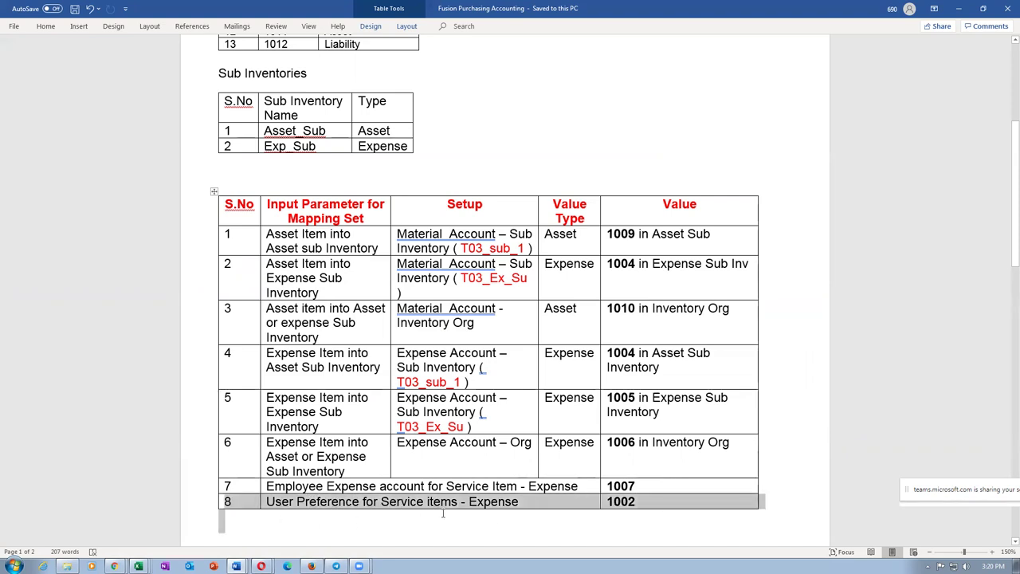
{"action": "left_click", "coordinate": [638, 501]}
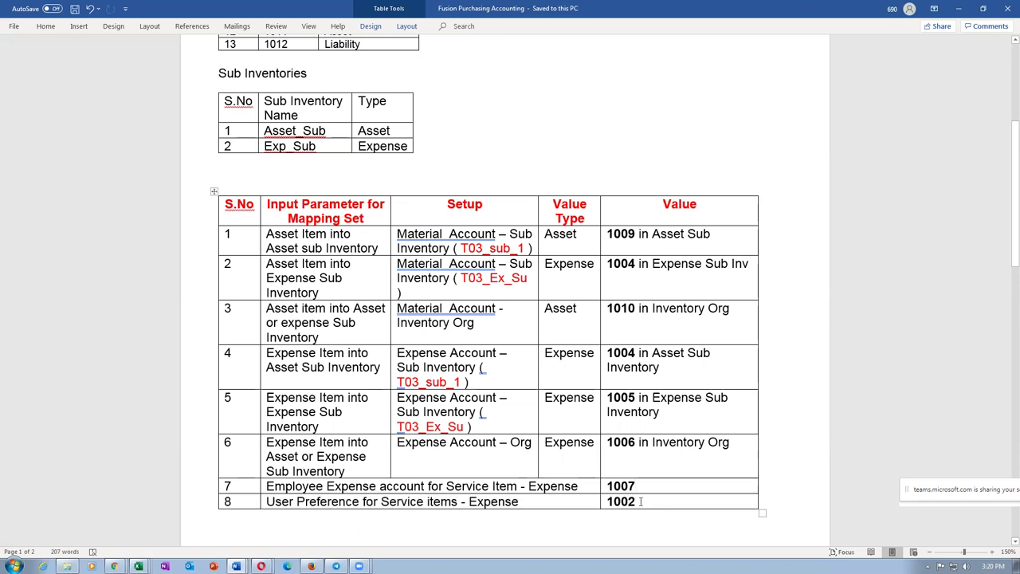
{"action": "key", "text": "alt+Tab"}
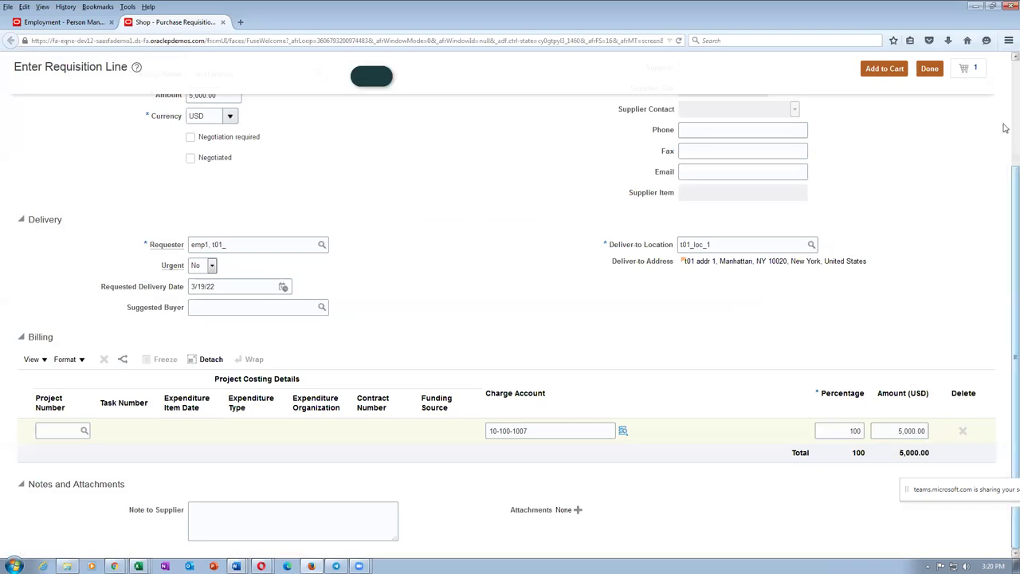
Step: Finish the requisition line and open the Edit Requisition Preferences dialog
{"action": "scroll", "coordinate": [1003, 180], "scroll_direction": "up", "scroll_amount": 3}
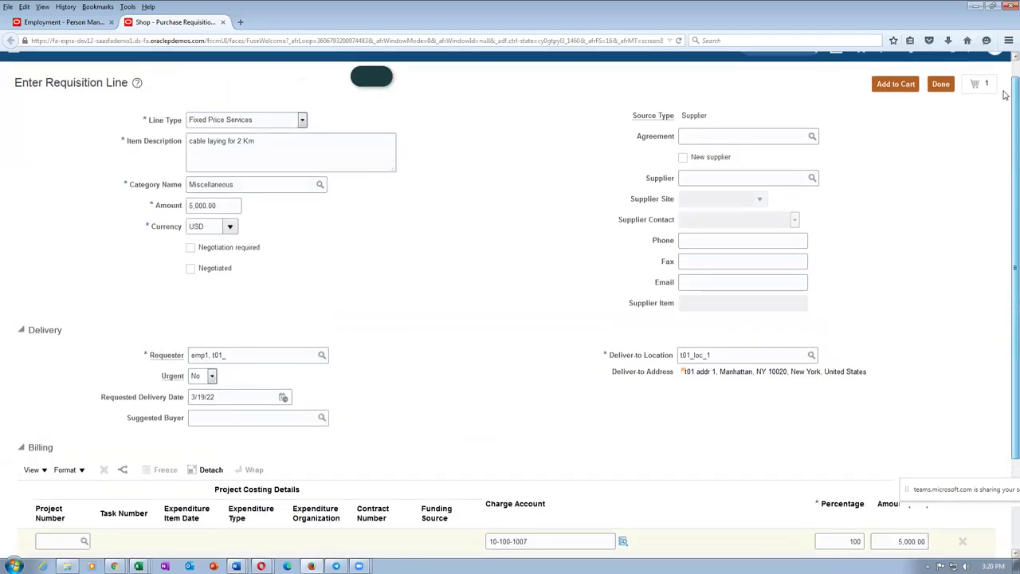
{"action": "left_click", "coordinate": [938, 87]}
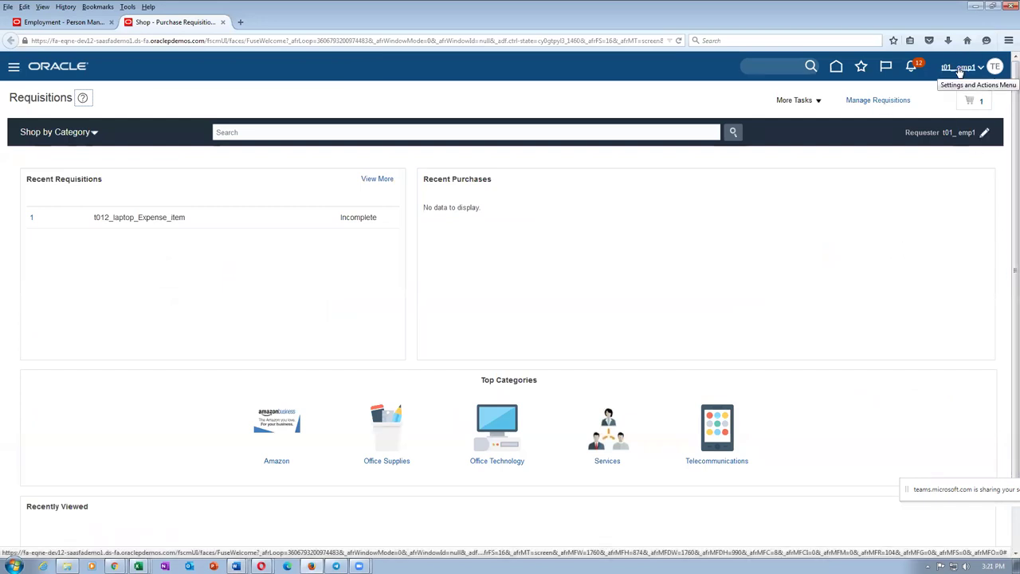
{"action": "left_click", "coordinate": [795, 104]}
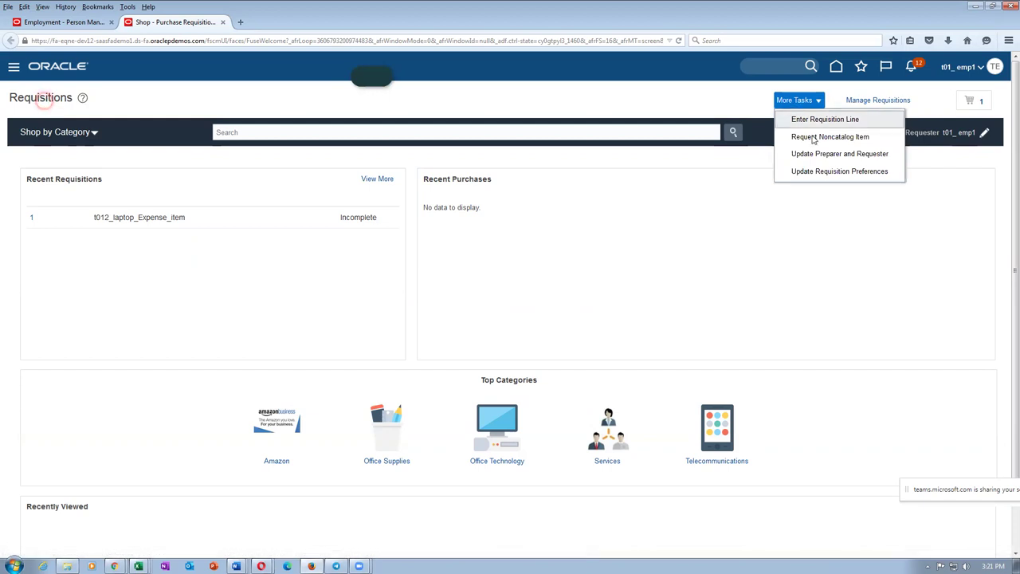
{"action": "left_click", "coordinate": [825, 173]}
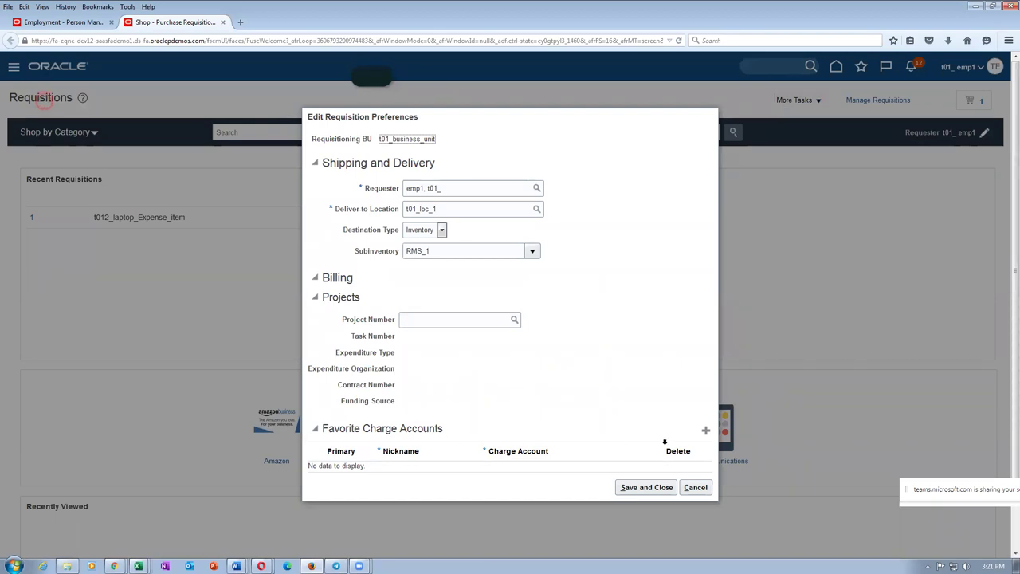
Step: Add a favorite charge account row nicknamed 'Mech dept's charge account' and enter its account number
{"action": "left_click", "coordinate": [706, 431]}
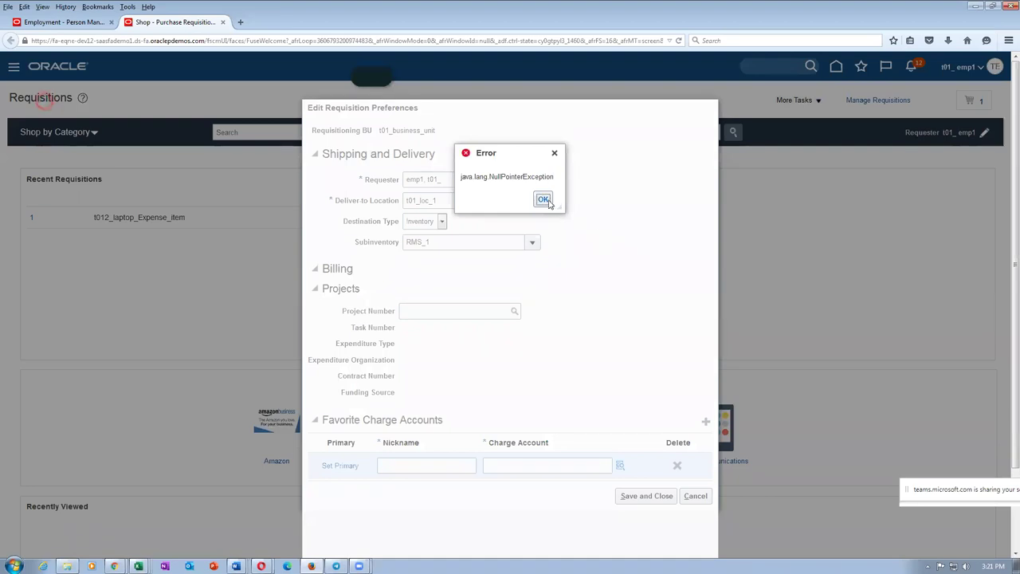
{"action": "left_click", "coordinate": [543, 200]}
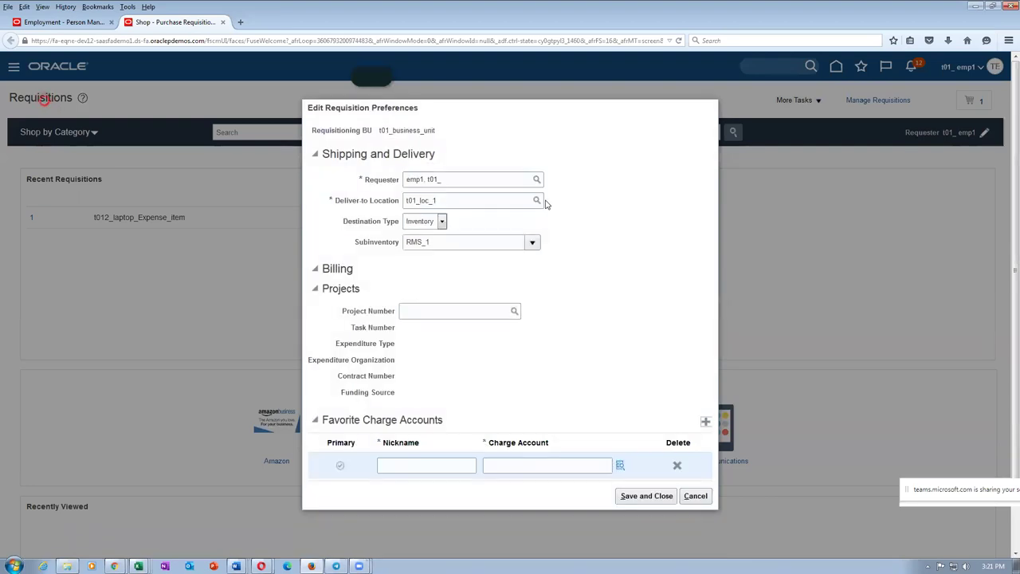
{"action": "left_click", "coordinate": [393, 465]}
{"action": "type", "text": "Mech dept's charge account"}
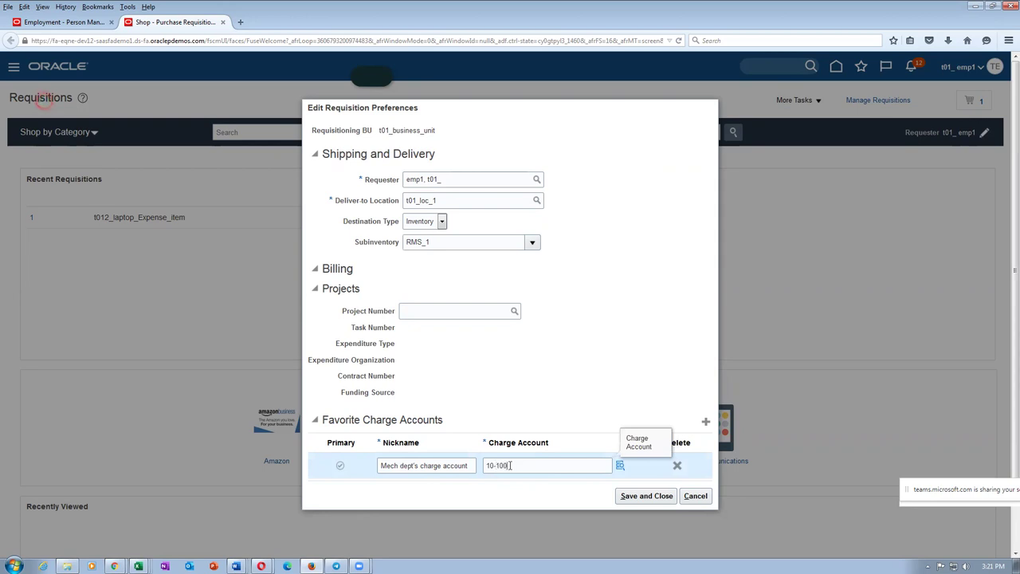
{"action": "type", "text": "19092"}
{"action": "left_click", "coordinate": [456, 489]}
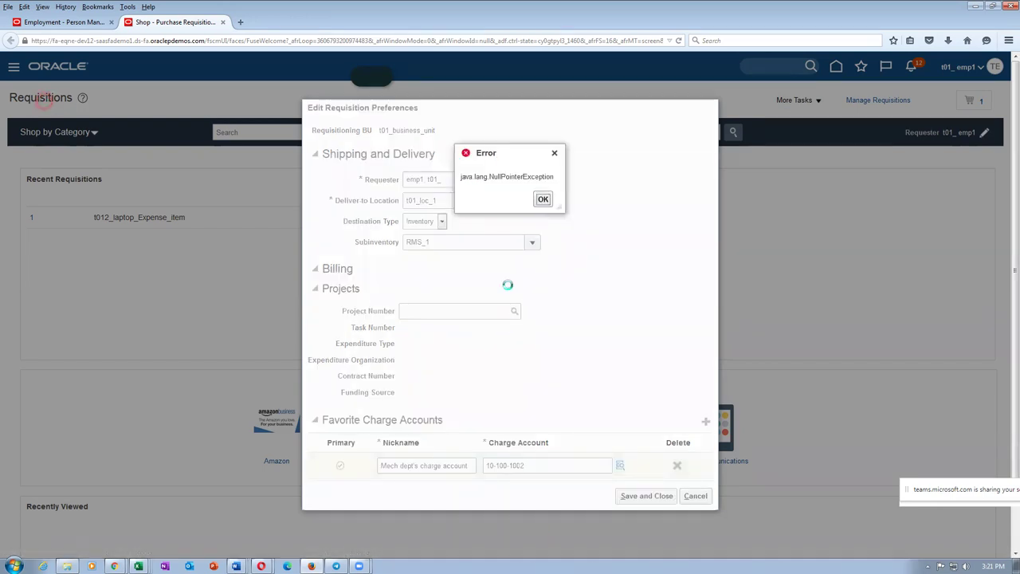
{"action": "left_click", "coordinate": [561, 214]}
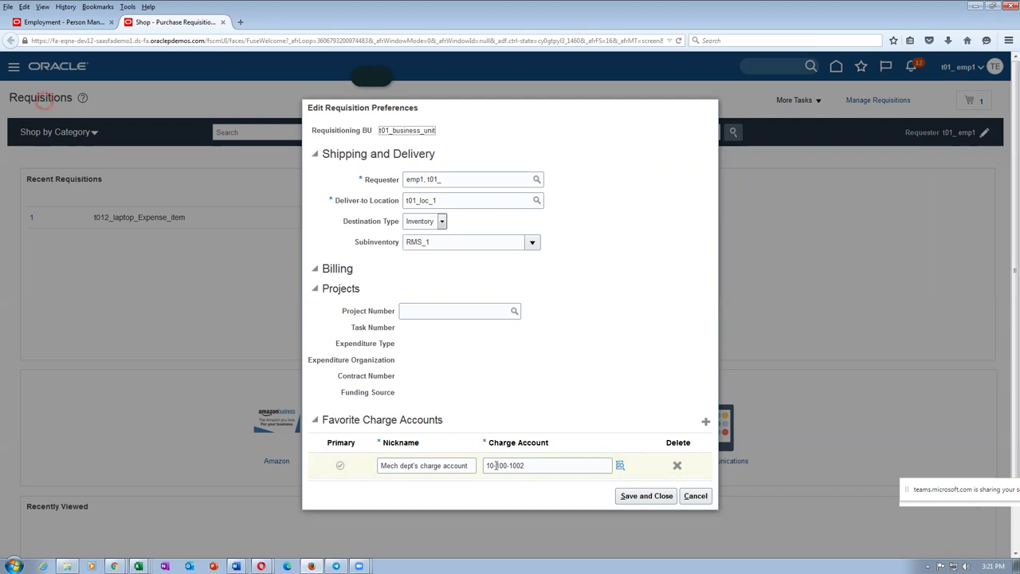
Step: Retry saving past repeated NullPointerException errors, then cancel out of the preferences
{"action": "left_click", "coordinate": [646, 495]}
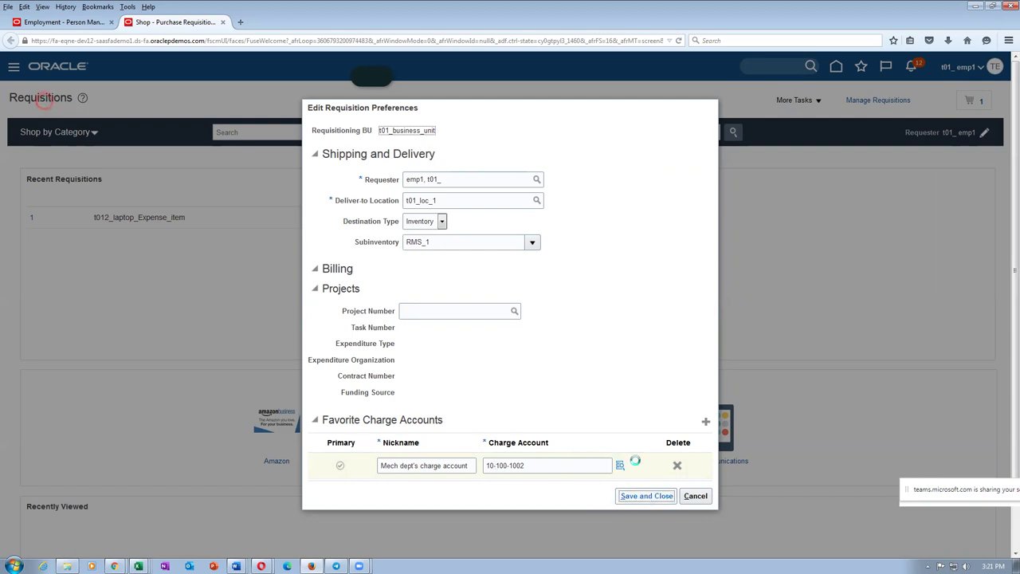
{"action": "left_click", "coordinate": [543, 199]}
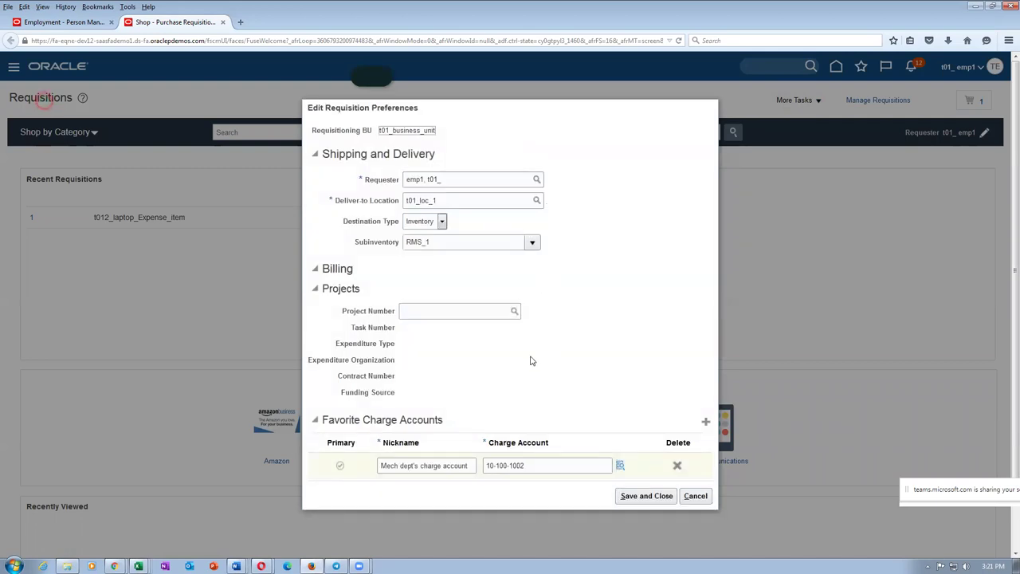
{"action": "left_click", "coordinate": [636, 498]}
{"action": "left_click", "coordinate": [634, 499]}
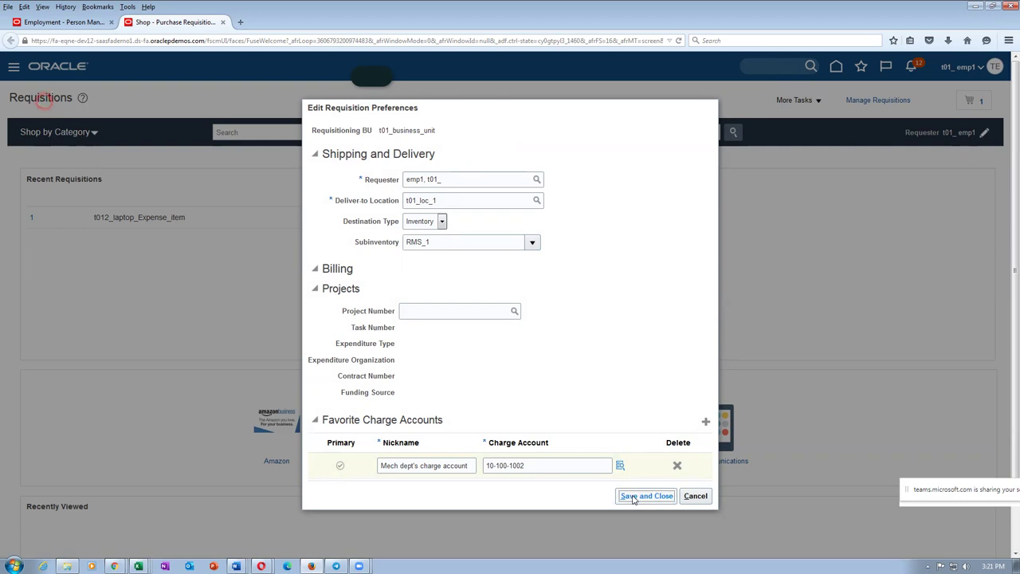
{"action": "left_click", "coordinate": [542, 202]}
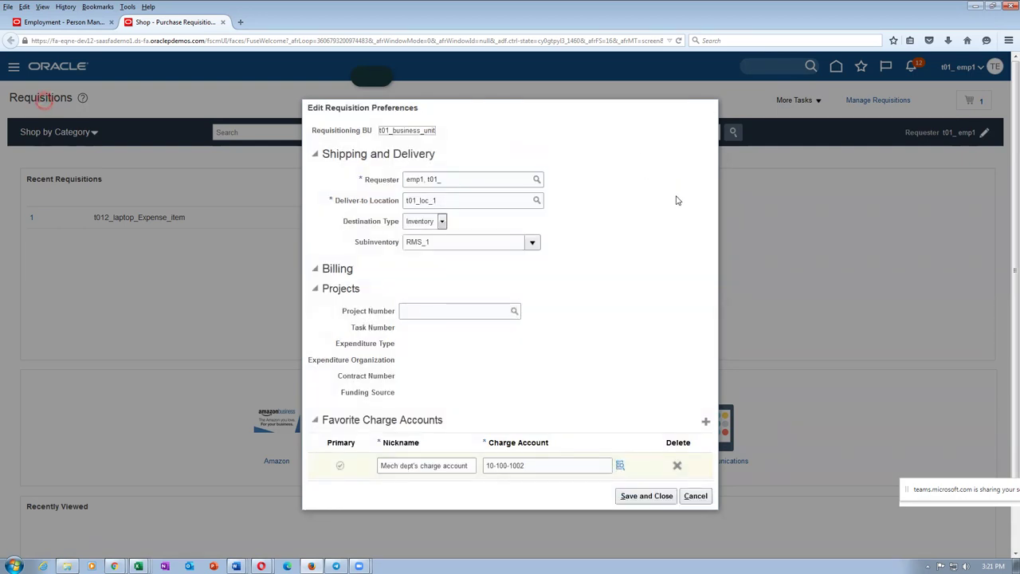
{"action": "left_click", "coordinate": [694, 495]}
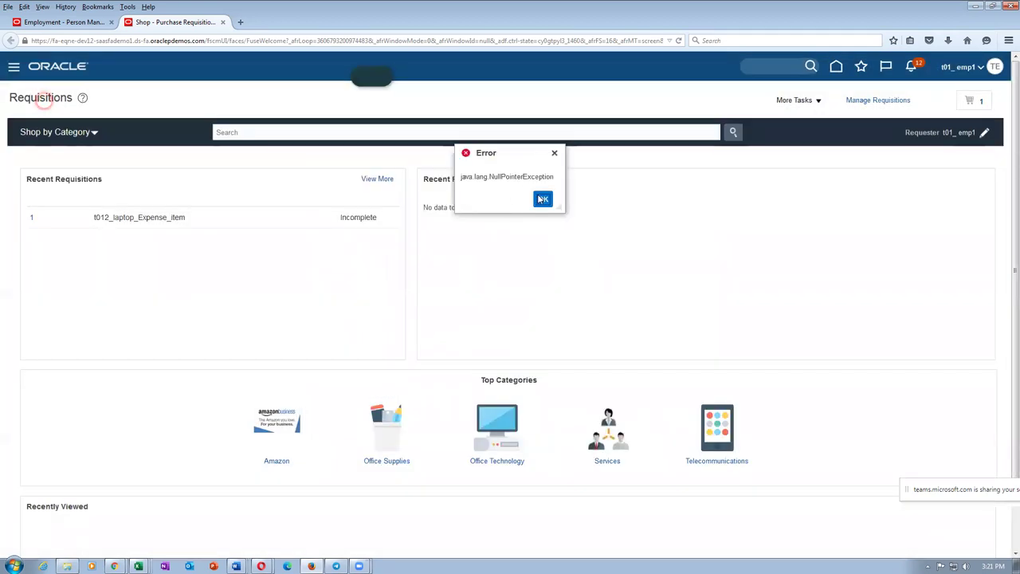
{"action": "left_click", "coordinate": [542, 199]}
Step: Reopen the requisition preferences and add a favorite row with charge account 10-10-1002
{"action": "left_click", "coordinate": [797, 100]}
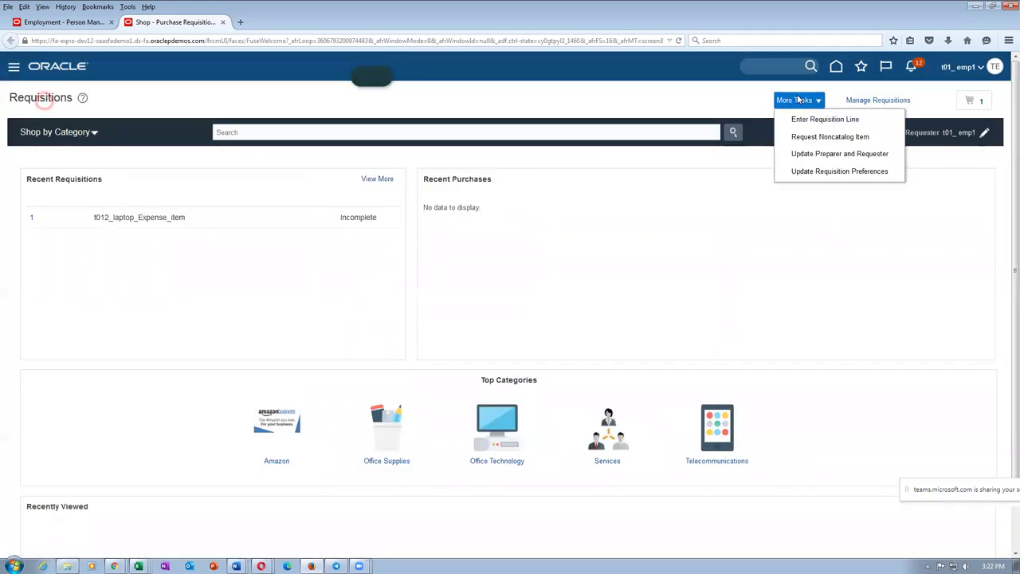
{"action": "left_click", "coordinate": [817, 170]}
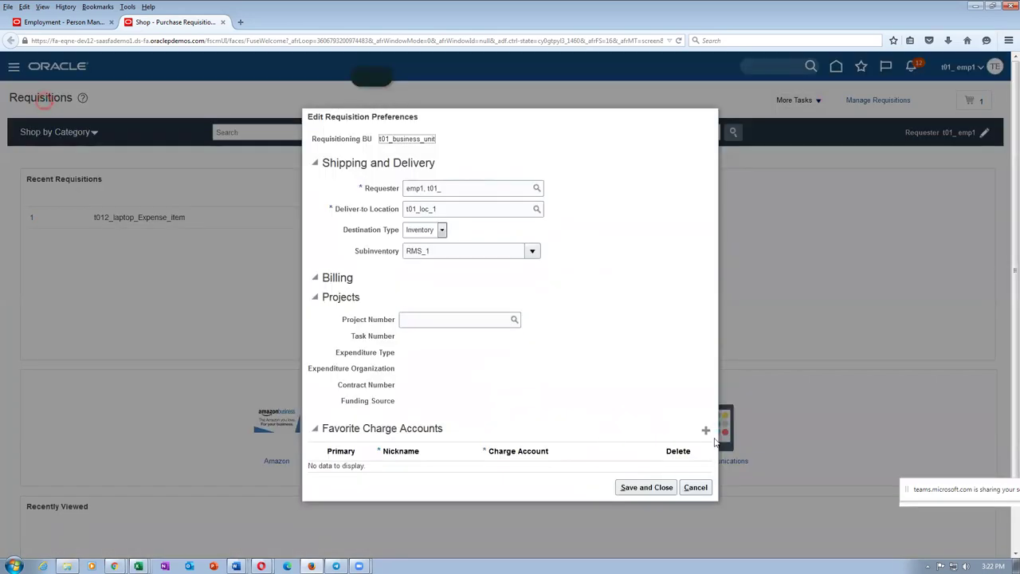
{"action": "left_click", "coordinate": [705, 429]}
{"action": "left_click", "coordinate": [550, 202]}
{"action": "left_click", "coordinate": [502, 466]}
{"action": "type", "text": "10-100-1002"}
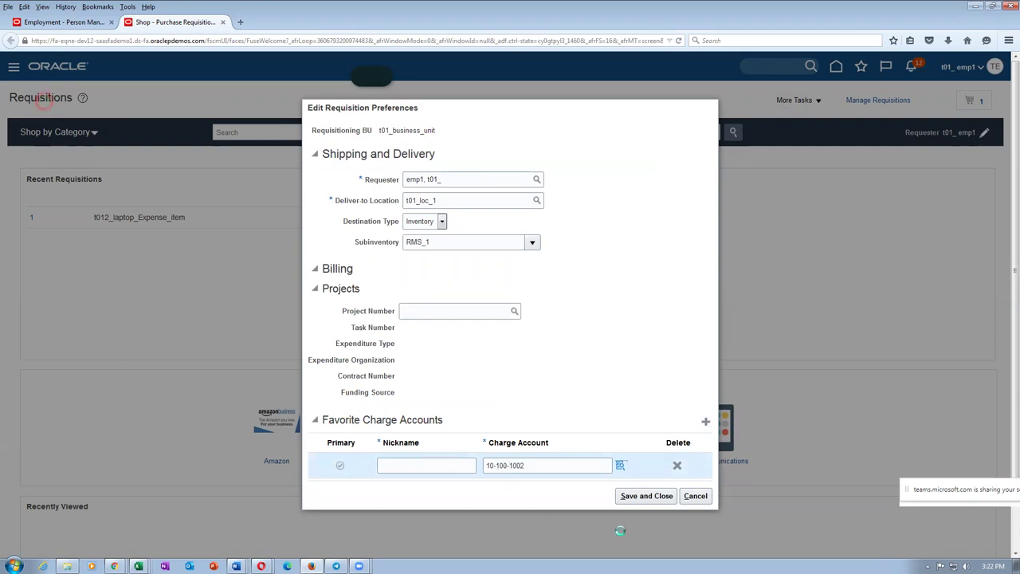
Step: Nickname it 'Mech dept charge account', retry saving despite the NullPointerException, then switch browser windows
{"action": "left_click", "coordinate": [645, 503]}
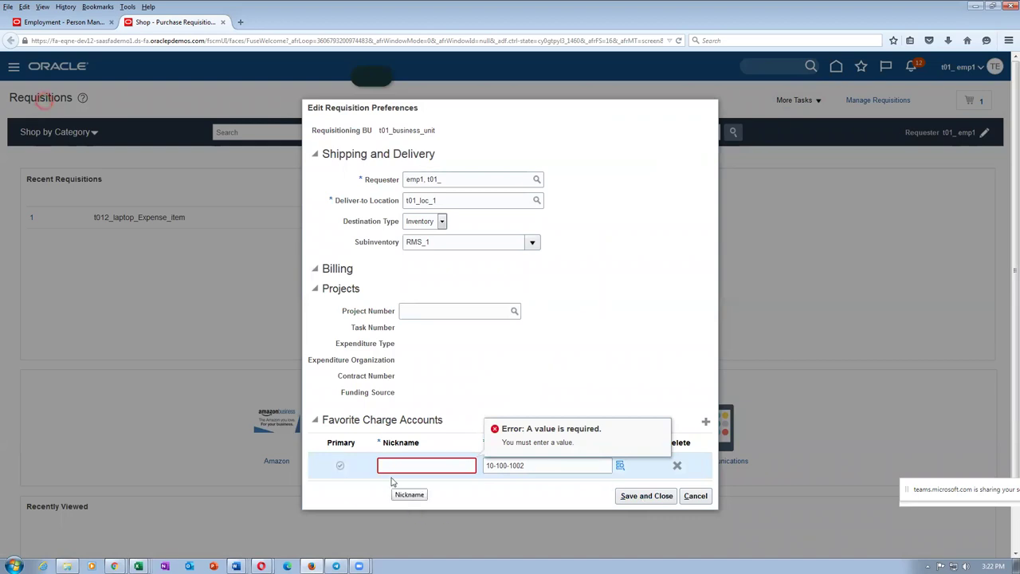
{"action": "type", "text": "Mech dept charge account"}
{"action": "left_click", "coordinate": [464, 397]}
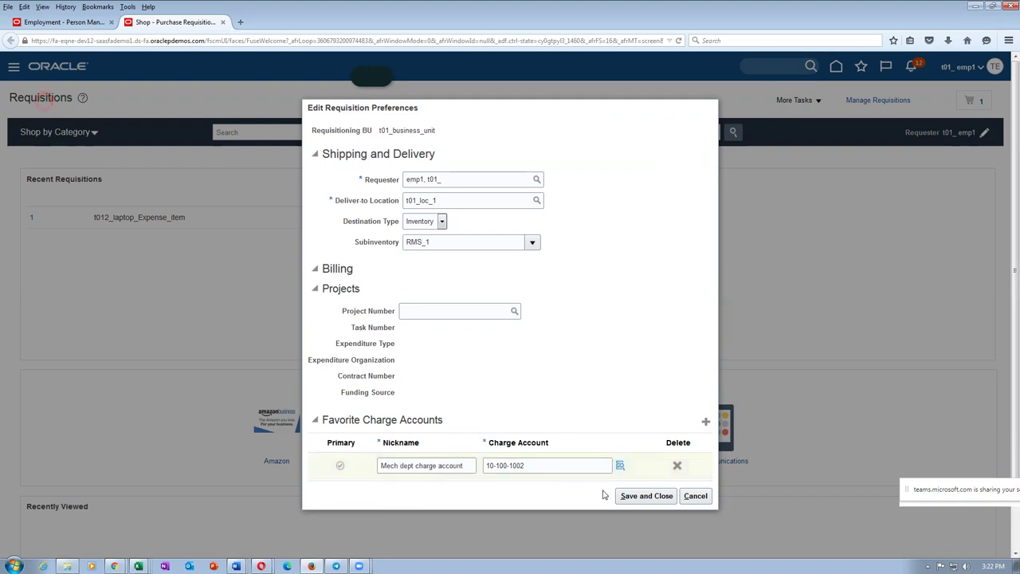
{"action": "left_click", "coordinate": [647, 495]}
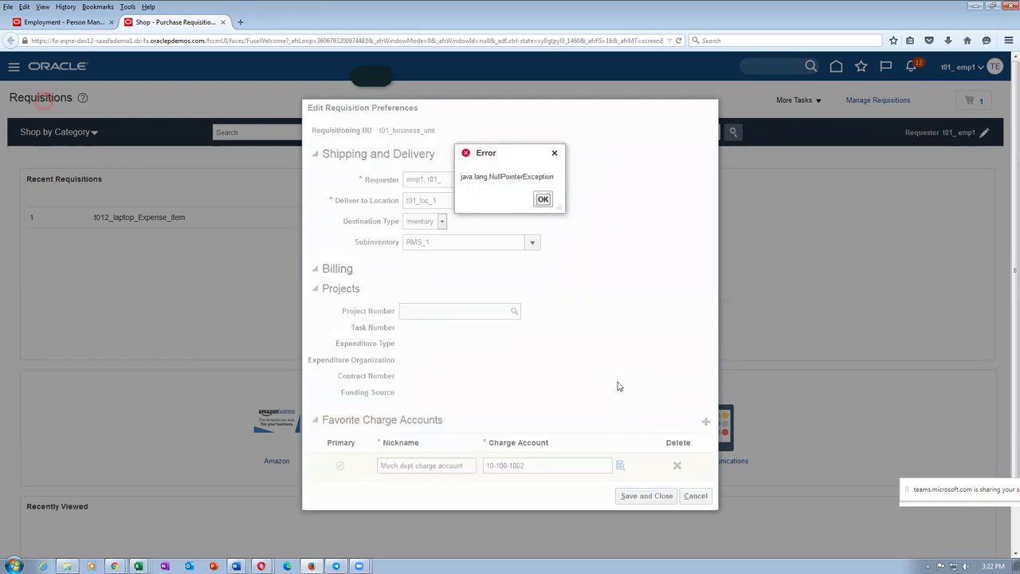
{"action": "left_click", "coordinate": [542, 200]}
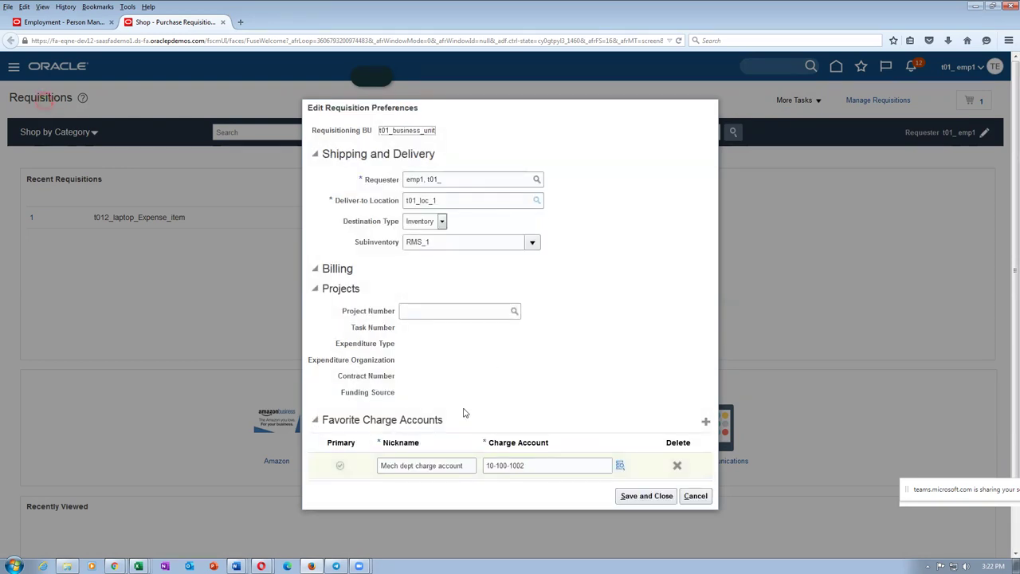
{"action": "left_click", "coordinate": [658, 499]}
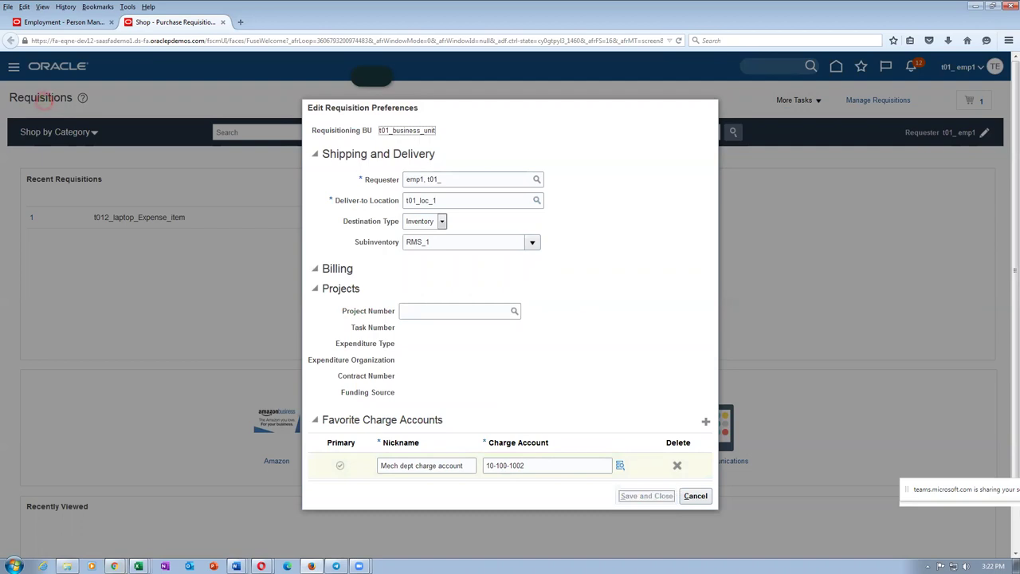
{"action": "mouse_move", "coordinate": [115, 567]}
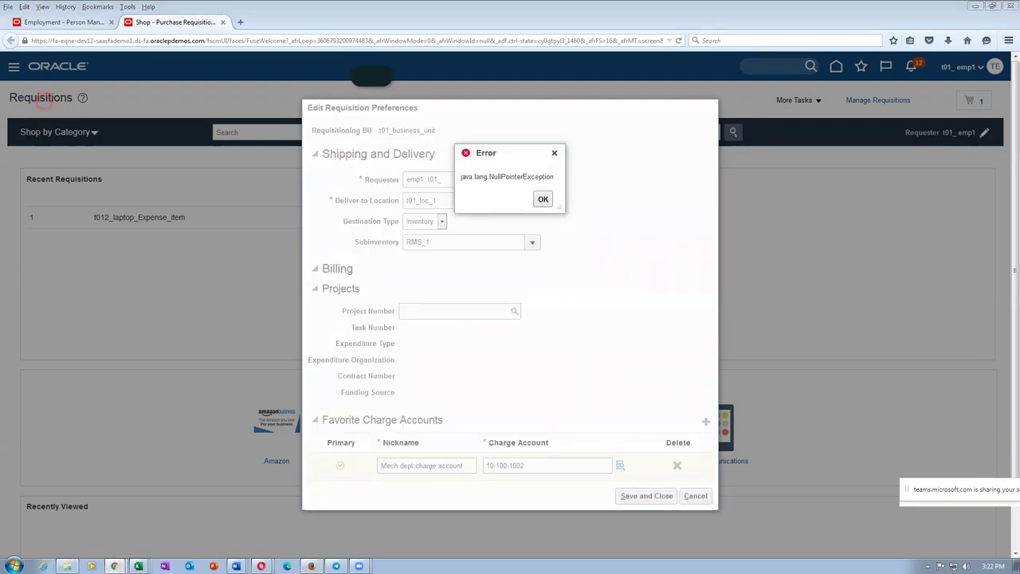
{"action": "left_click", "coordinate": [103, 532]}
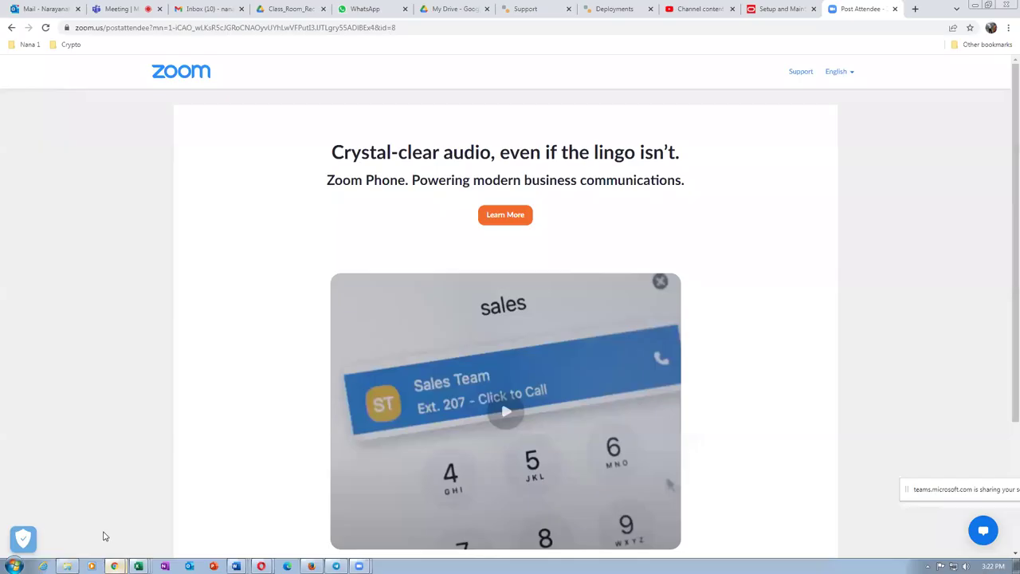
Step: Return home, open Procurement > Purchase Requisitions, and reopen the requisition preferences editor
{"action": "left_click", "coordinate": [781, 8]}
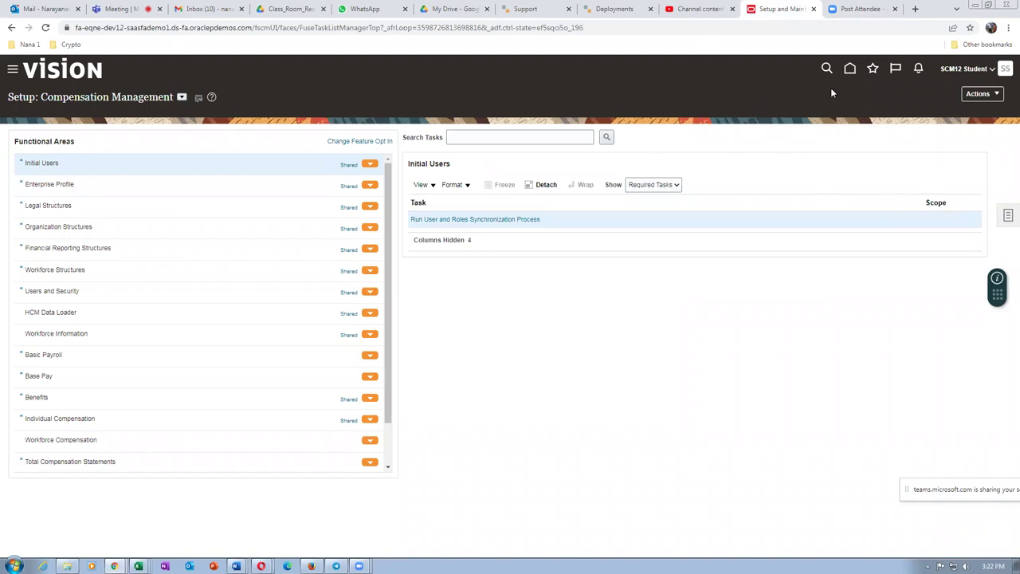
{"action": "left_click", "coordinate": [849, 69]}
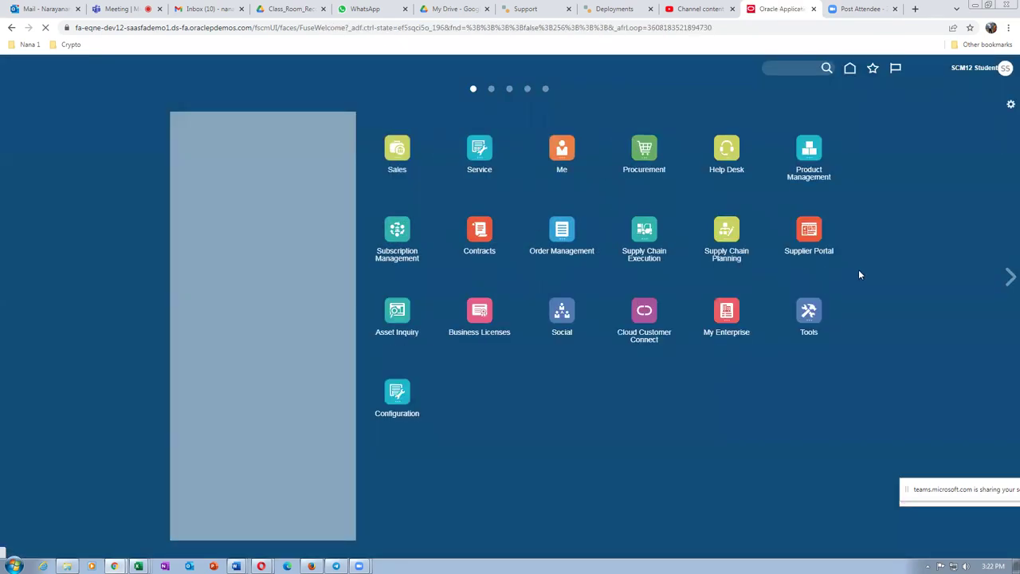
{"action": "left_click", "coordinate": [641, 150]}
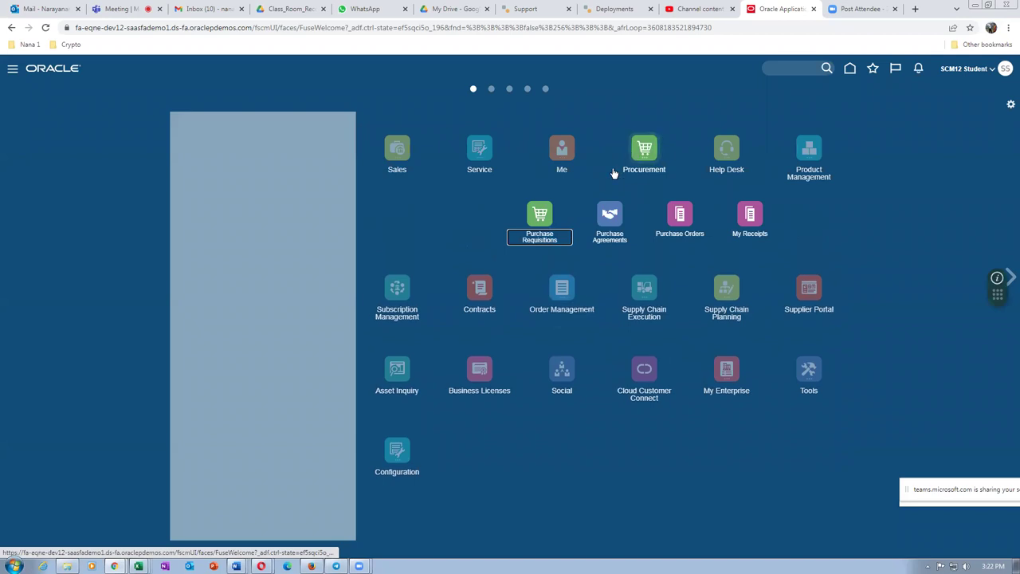
{"action": "left_click", "coordinate": [539, 217]}
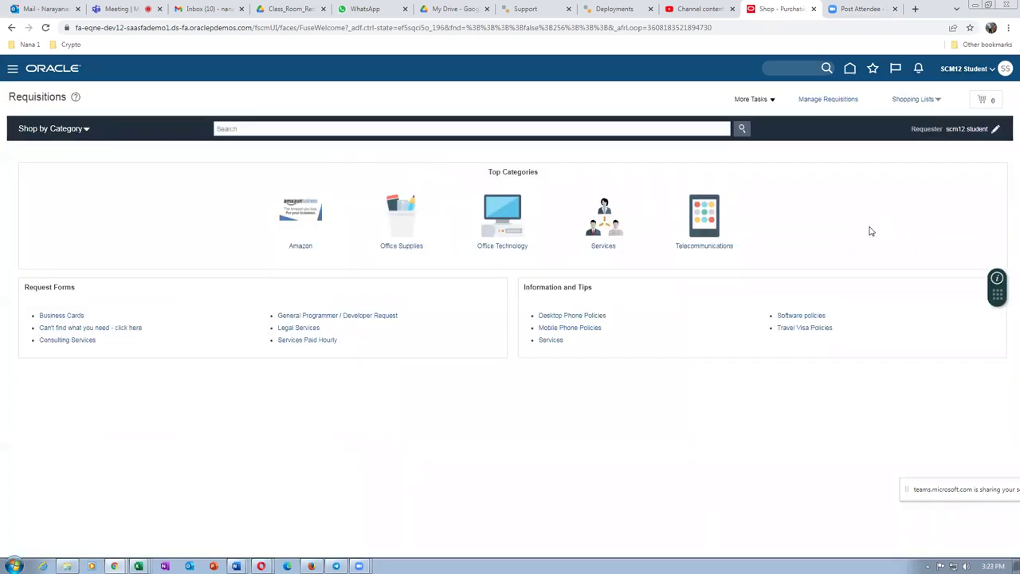
{"action": "left_click", "coordinate": [751, 100]}
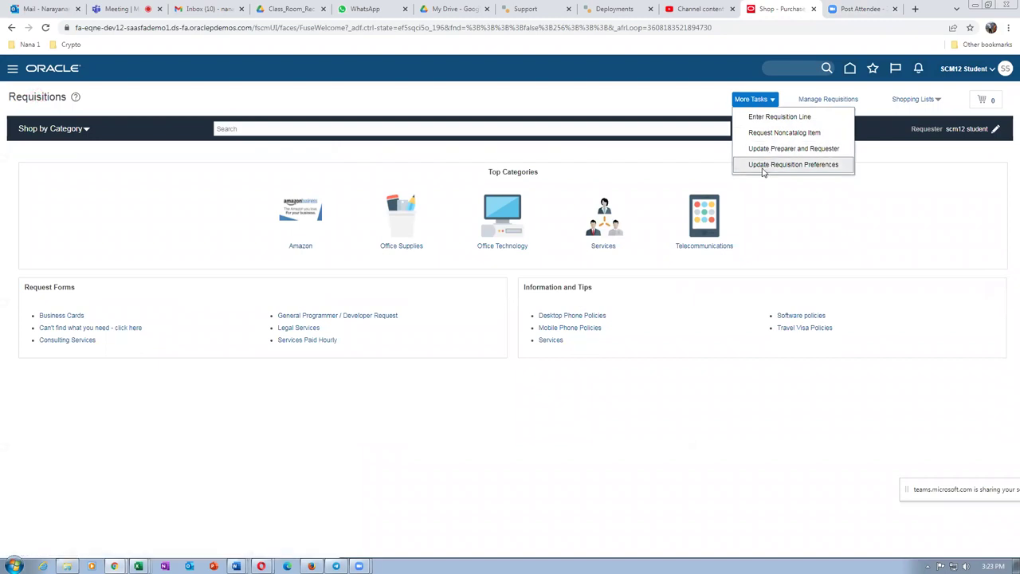
{"action": "left_click", "coordinate": [763, 166]}
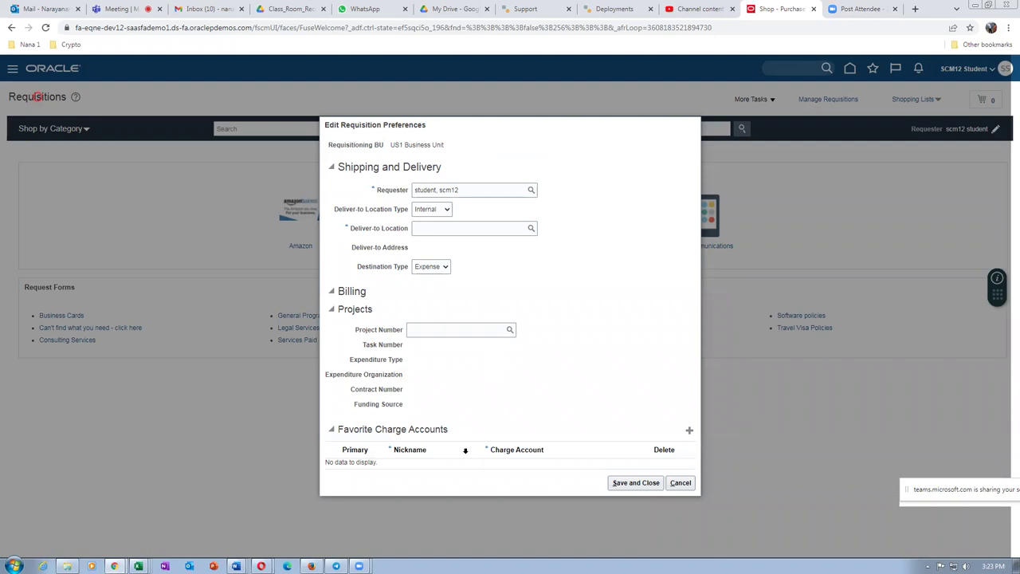
{"action": "left_click", "coordinate": [689, 431]}
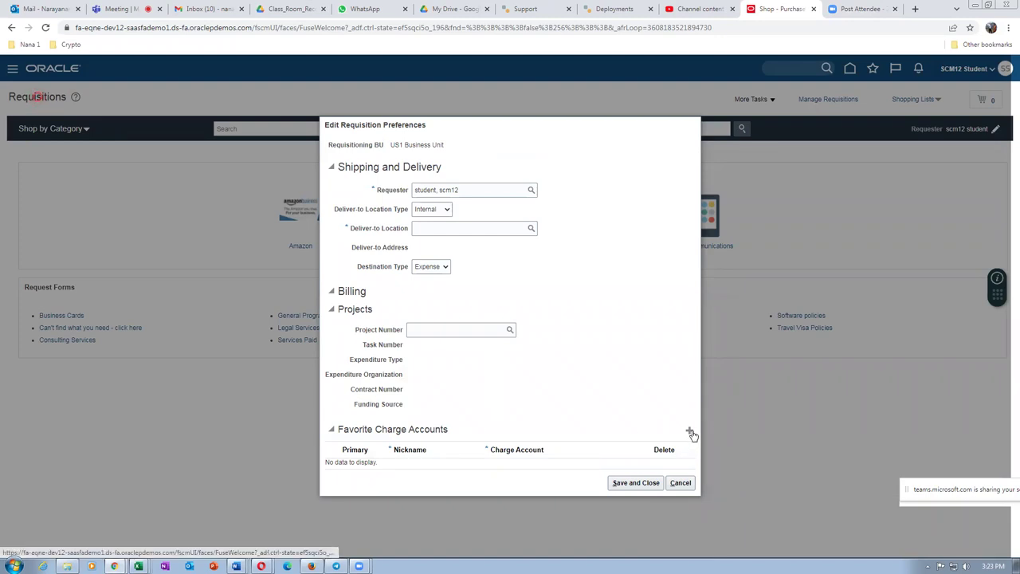
{"action": "left_click", "coordinate": [415, 462]}
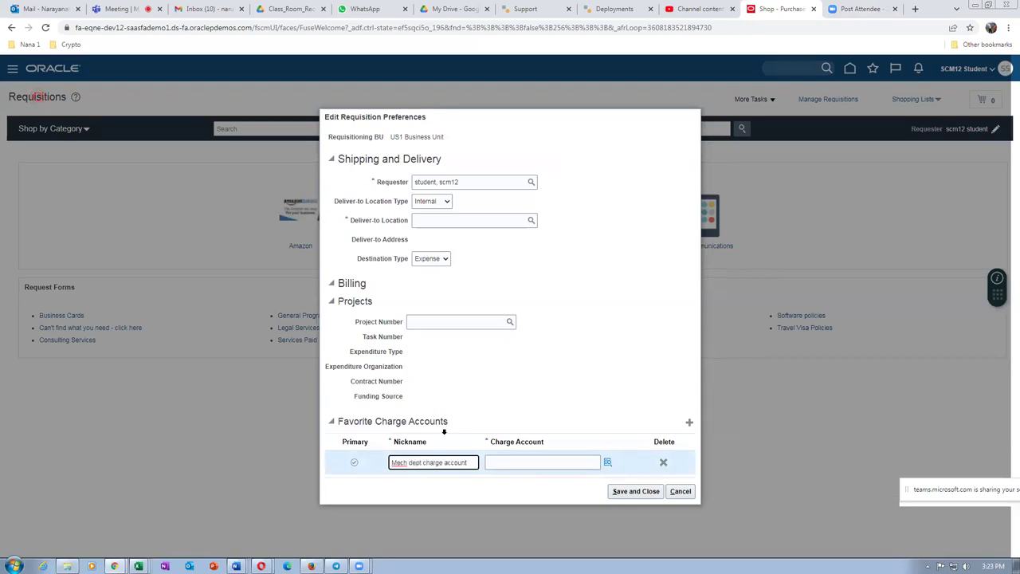
{"action": "left_click", "coordinate": [518, 462]}
{"action": "type", "text": "10"}
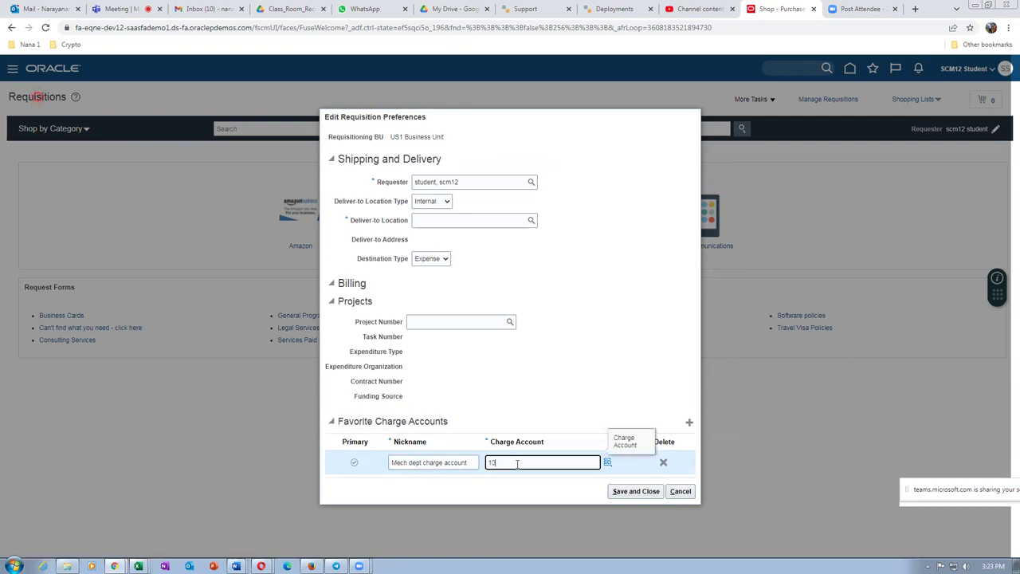
{"action": "type", "text": "-100-10002"}
{"action": "left_click", "coordinate": [634, 492]}
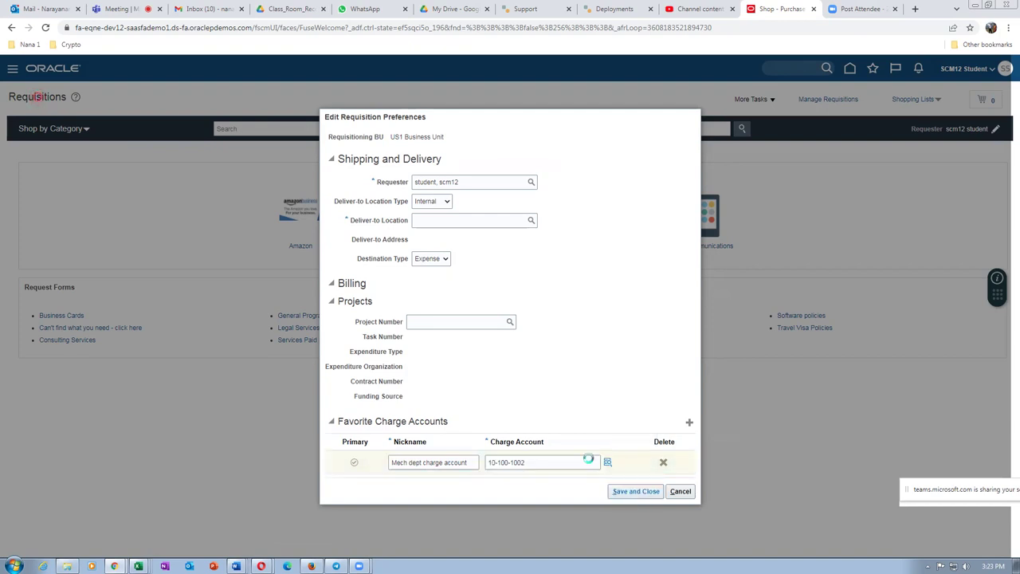
{"action": "left_click", "coordinate": [608, 397]}
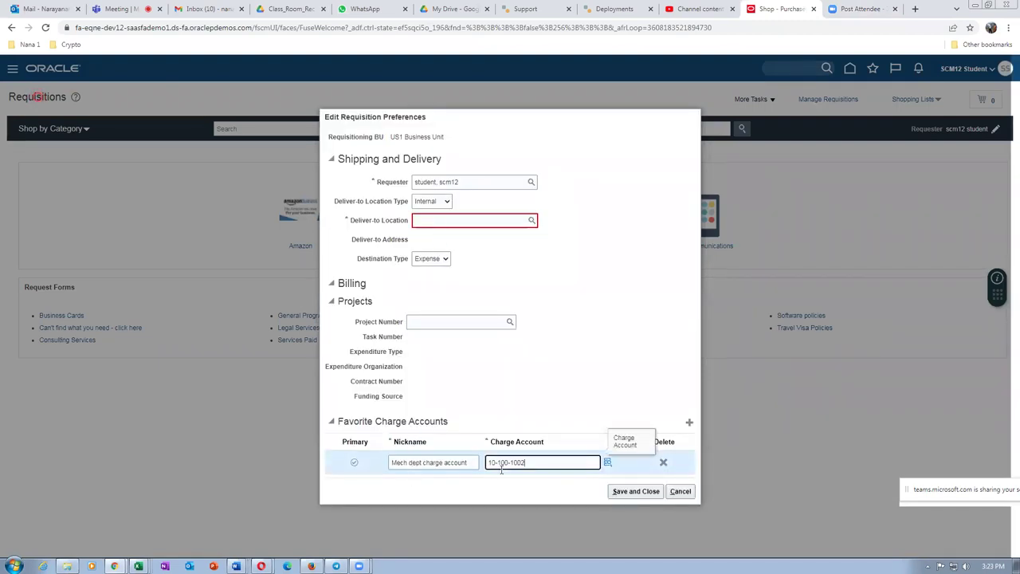
Step: Search for deliver-to location '10', find no match, and cancel the preference changes
{"action": "left_click", "coordinate": [443, 221]}
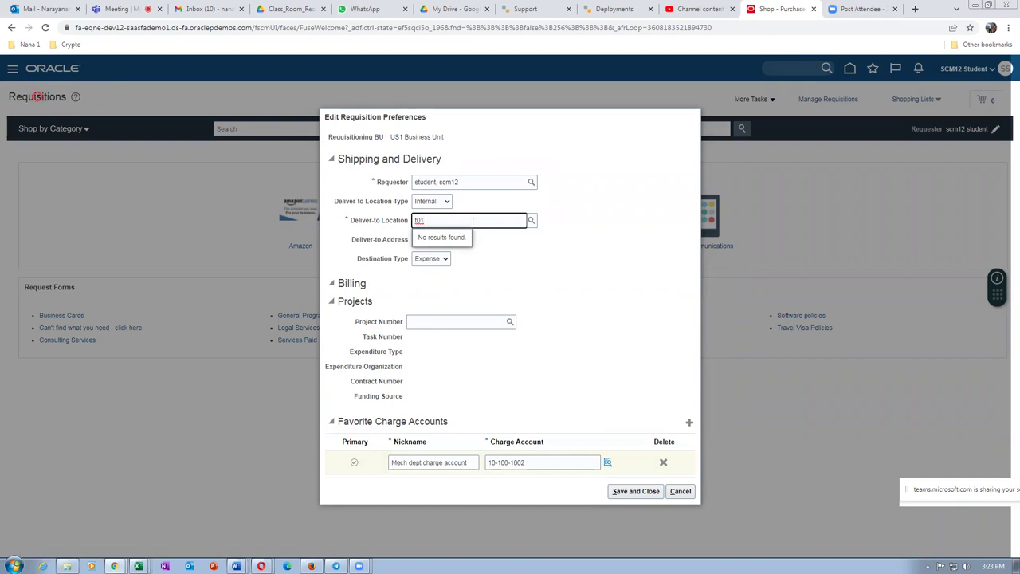
{"action": "left_click_drag", "start_coordinate": [471, 221], "coordinate": [412, 227]}
{"action": "type", "text": "10"}
{"action": "left_click", "coordinate": [531, 220]}
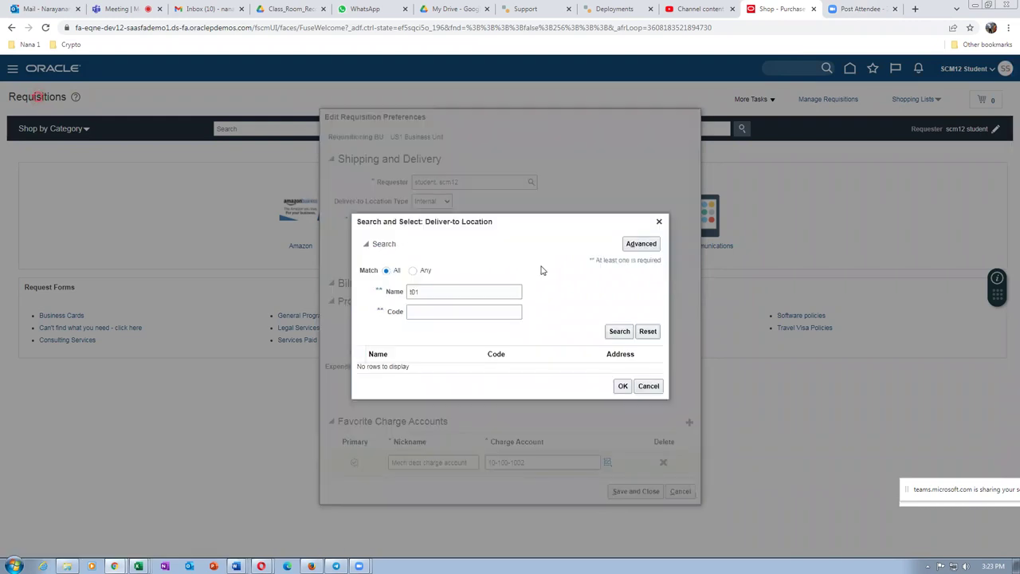
{"action": "left_click", "coordinate": [625, 332]}
{"action": "left_click", "coordinate": [648, 385]}
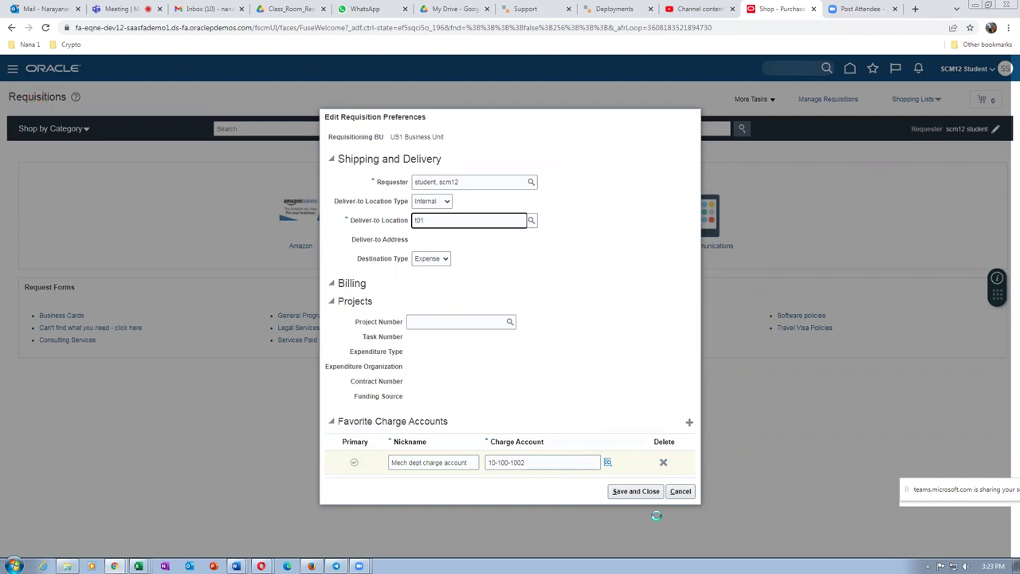
{"action": "left_click", "coordinate": [680, 491]}
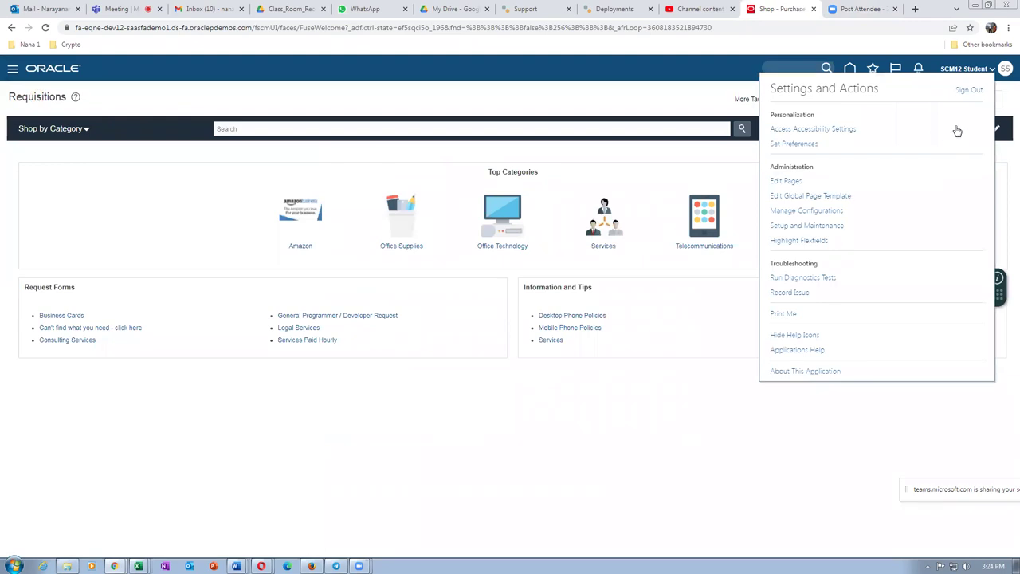
Step: Sign out, sign back in with the employee user's username and password, and show Procurement
{"action": "left_click", "coordinate": [970, 92]}
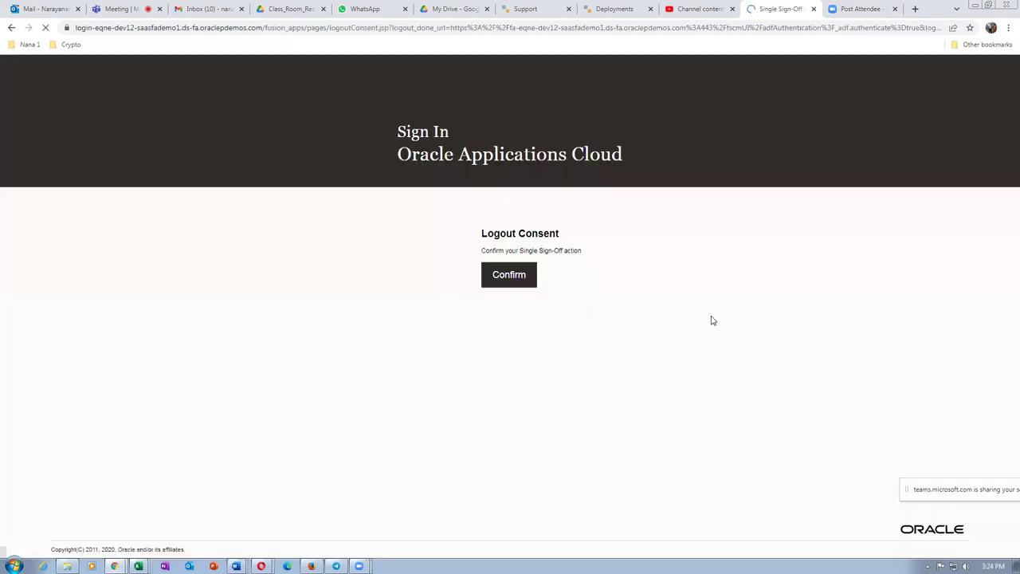
{"action": "left_click", "coordinate": [508, 277]}
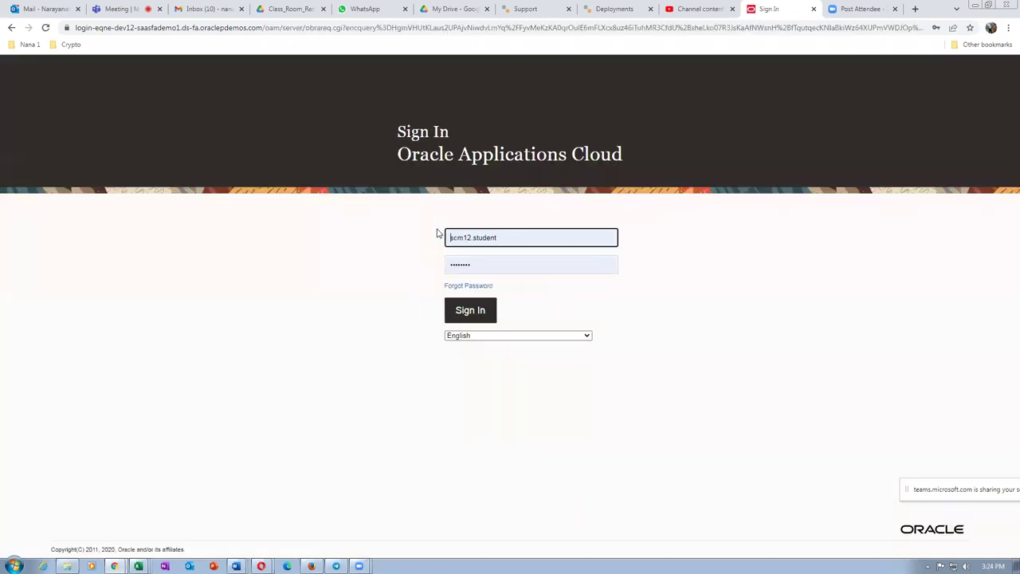
{"action": "double_click", "coordinate": [543, 237]}
{"action": "type", "text": "t01"}
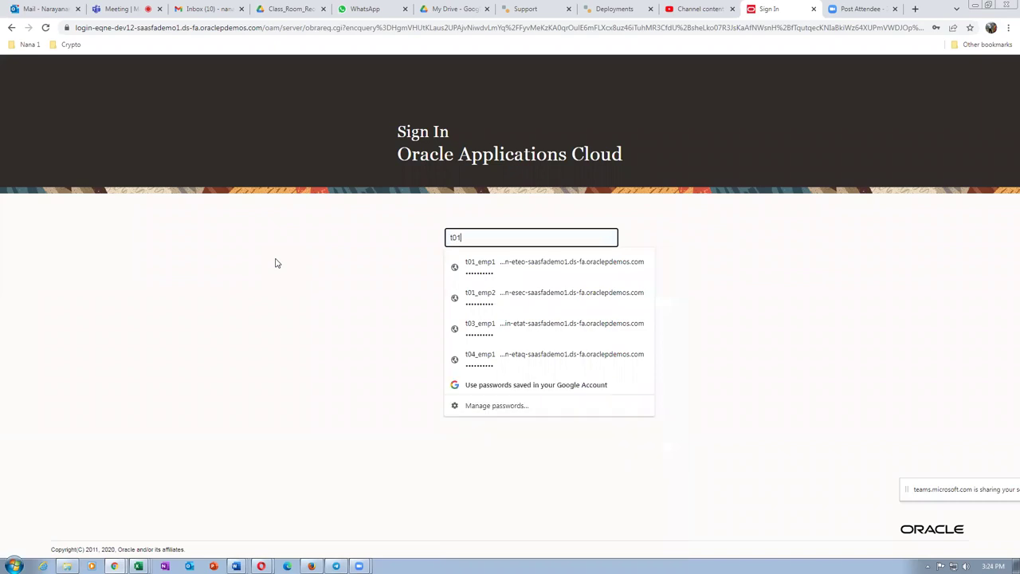
{"action": "type", "text": "_emp1"}
{"action": "key", "text": "Tab"}
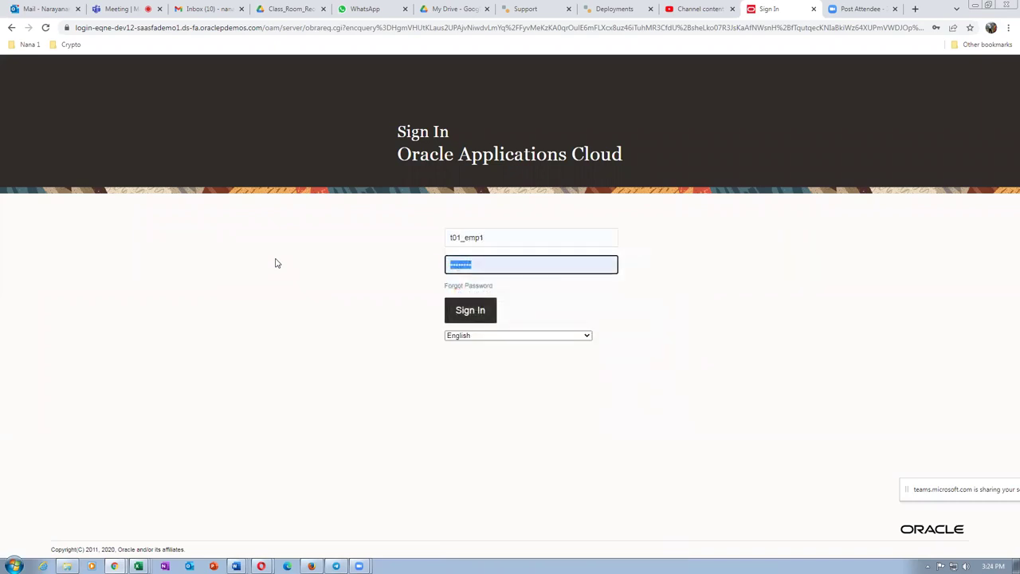
{"action": "type", "text": "W"}
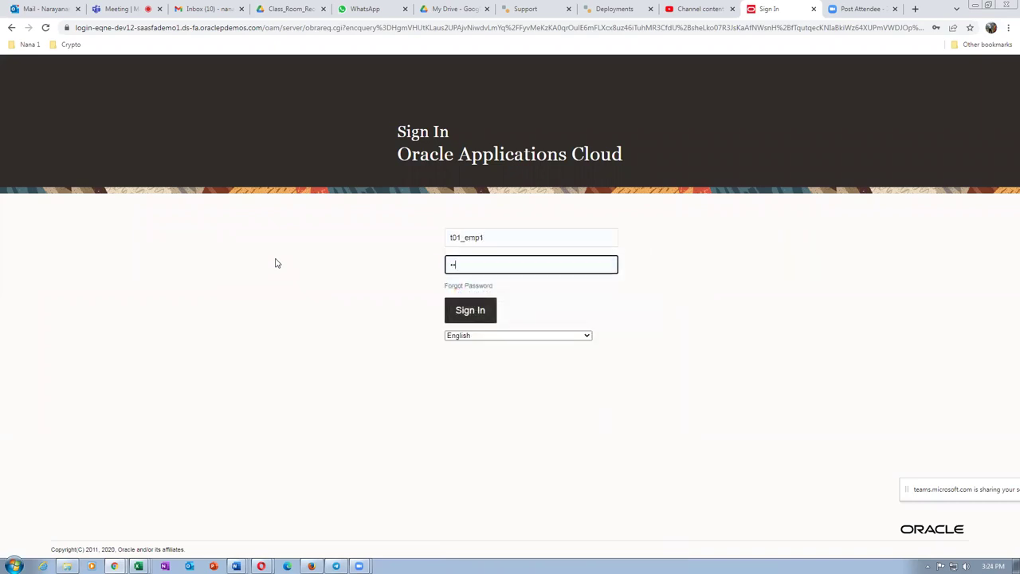
{"action": "type", "text": "elcome123"}
{"action": "left_click", "coordinate": [469, 310]}
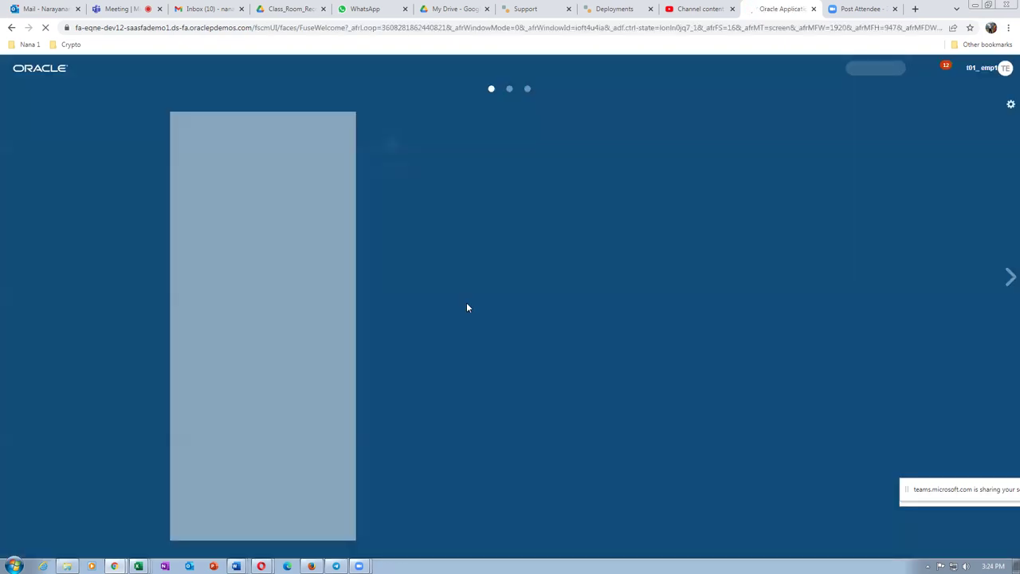
{"action": "left_click", "coordinate": [478, 149]}
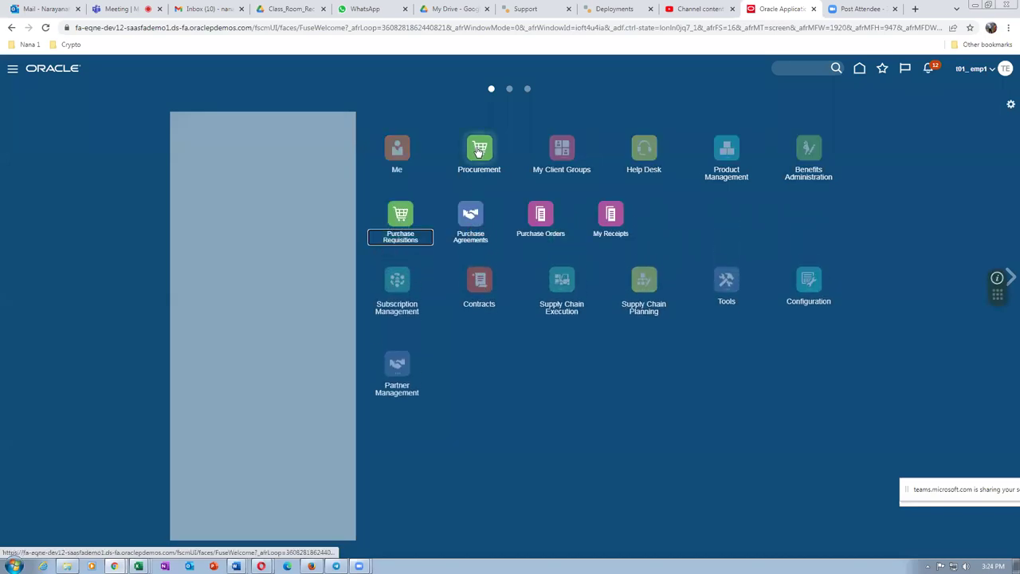
Step: From Purchase Requisitions, add favorite 'Mech dept charge account' with account 10-100-1002 and save
{"action": "left_click", "coordinate": [391, 238]}
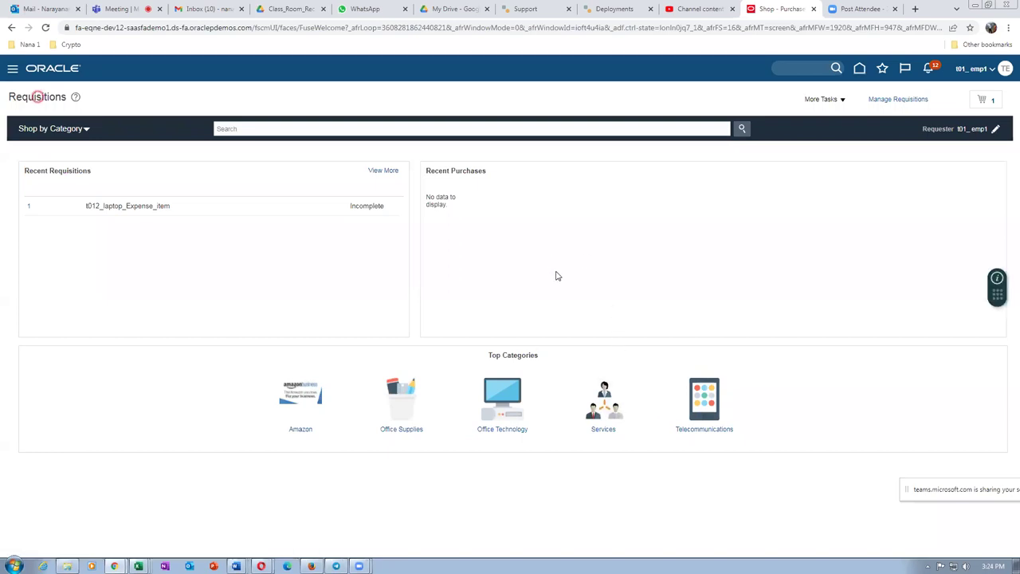
{"action": "left_click", "coordinate": [822, 105]}
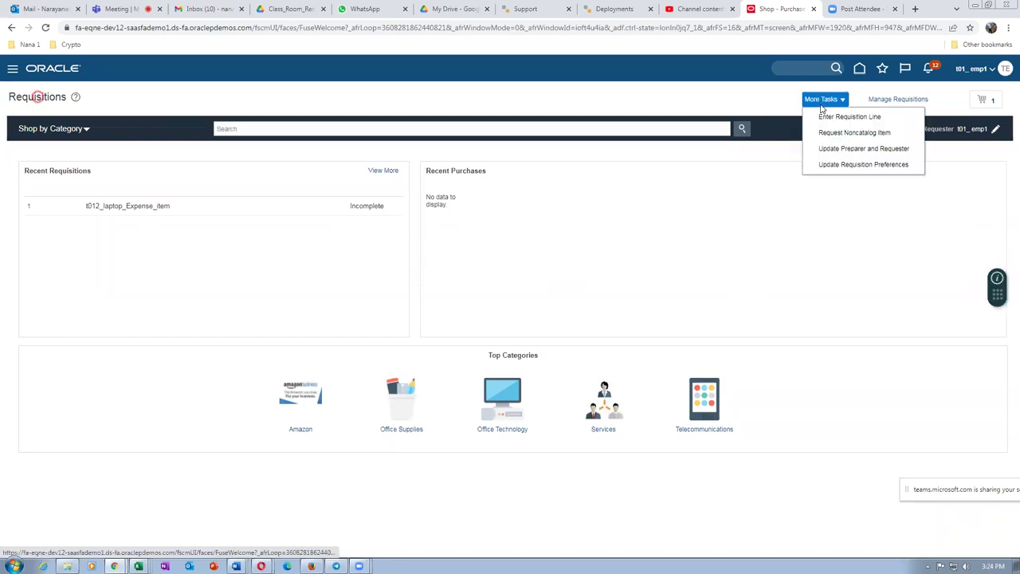
{"action": "left_click", "coordinate": [843, 165]}
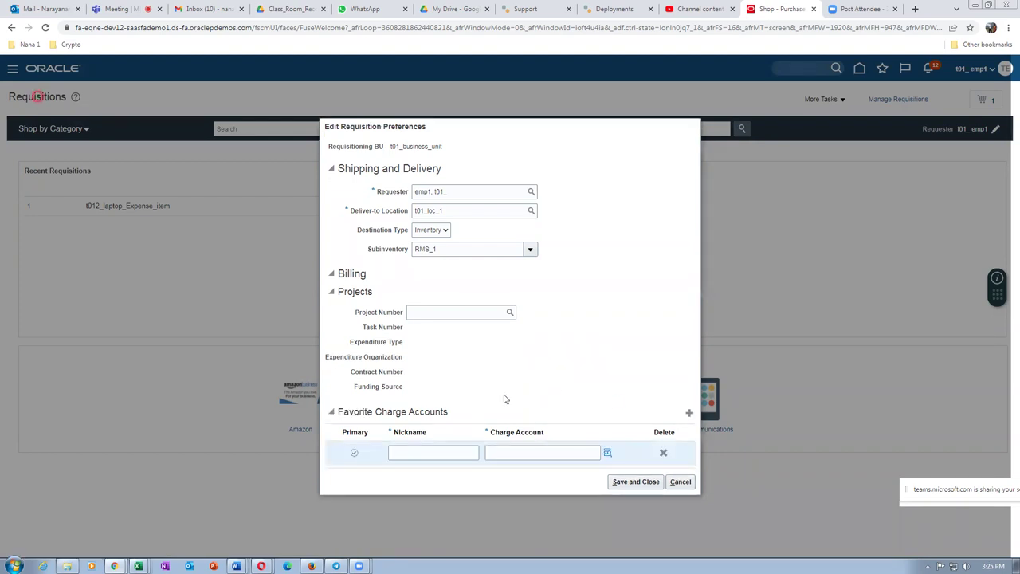
{"action": "left_click", "coordinate": [449, 452]}
{"action": "type", "text": "Mech dept charge account"}
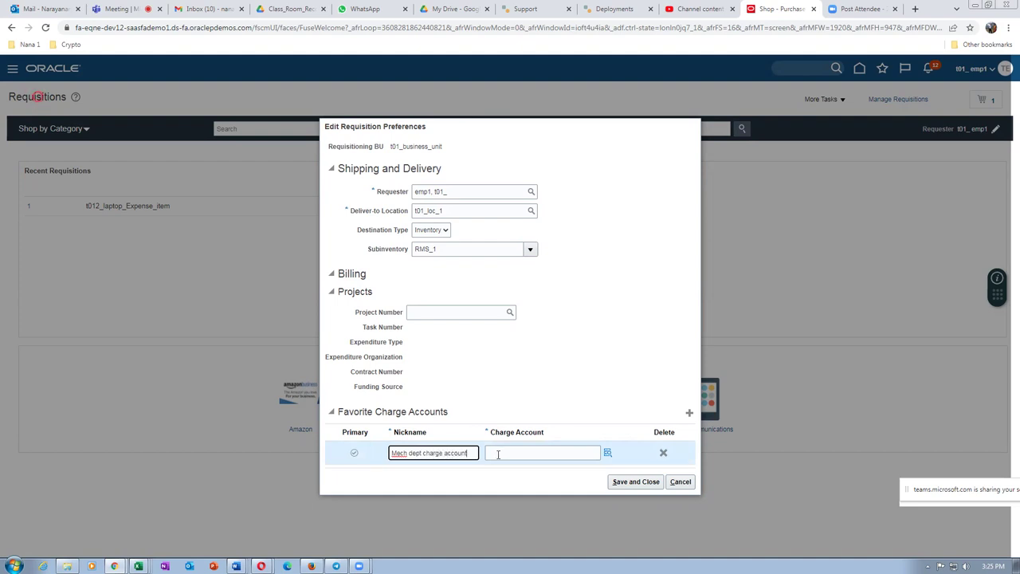
{"action": "left_click", "coordinate": [498, 453]}
{"action": "type", "text": "10-1"}
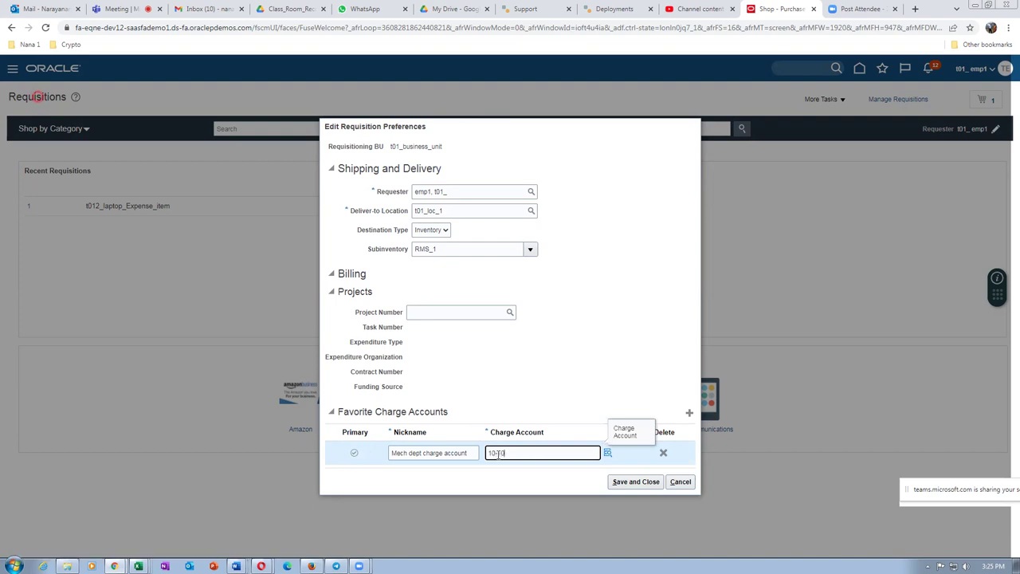
{"action": "type", "text": "00-1002"}
{"action": "left_click", "coordinate": [649, 481]}
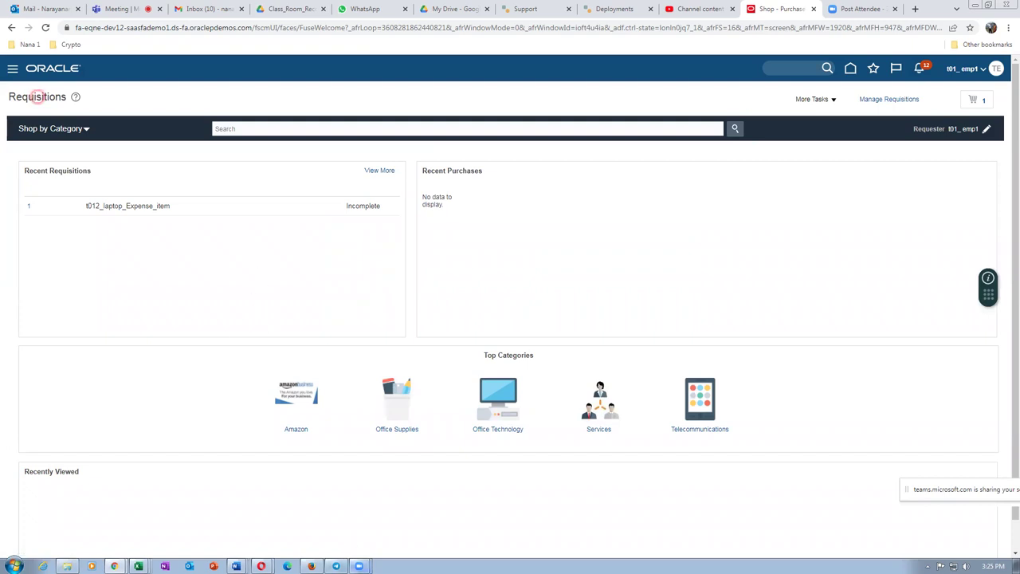
Step: Dismiss the NullPointerException errors and cancel the requisition preferences dialog
{"action": "left_click", "coordinate": [311, 566]}
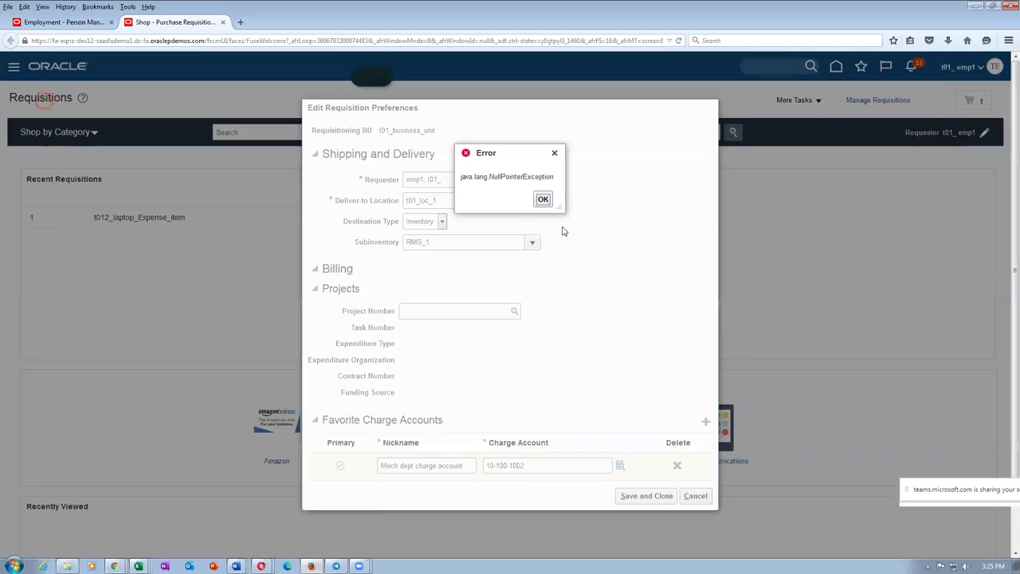
{"action": "left_click", "coordinate": [543, 199]}
{"action": "left_click", "coordinate": [695, 496]}
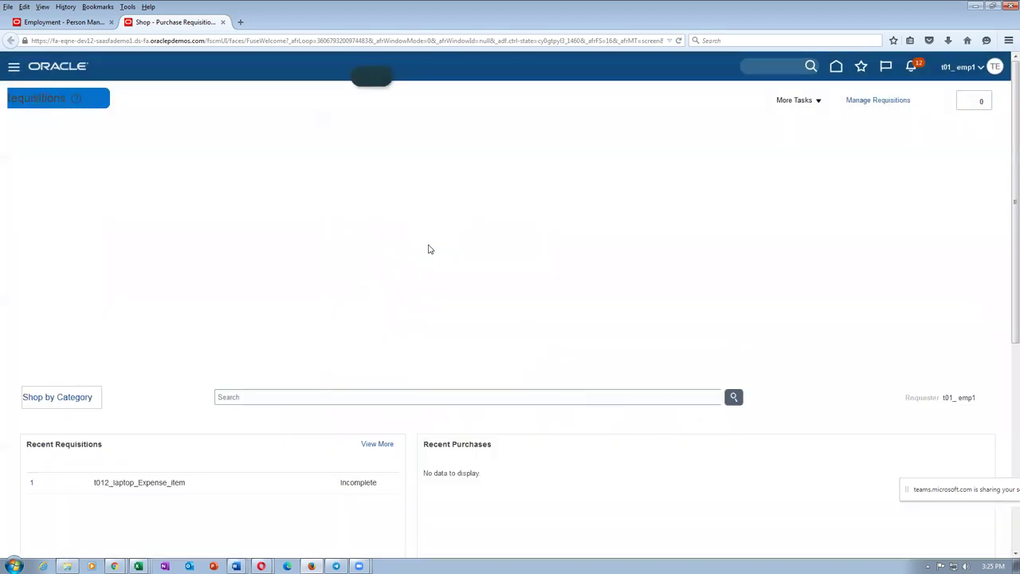
{"action": "left_click", "coordinate": [627, 197]}
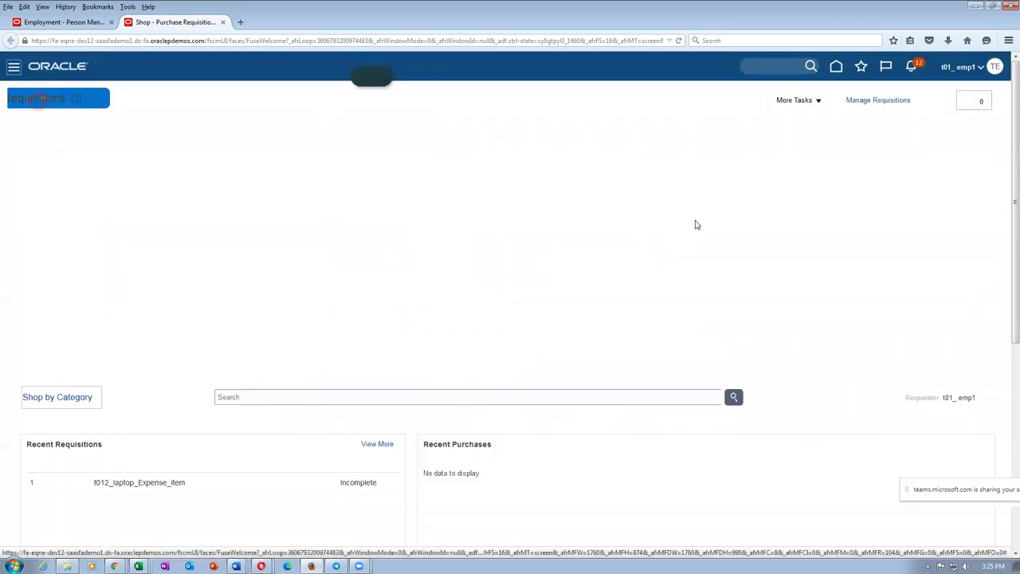
Step: Go home, open Procurement > Purchase Requisitions, and start a new requisition line
{"action": "left_click", "coordinate": [835, 70]}
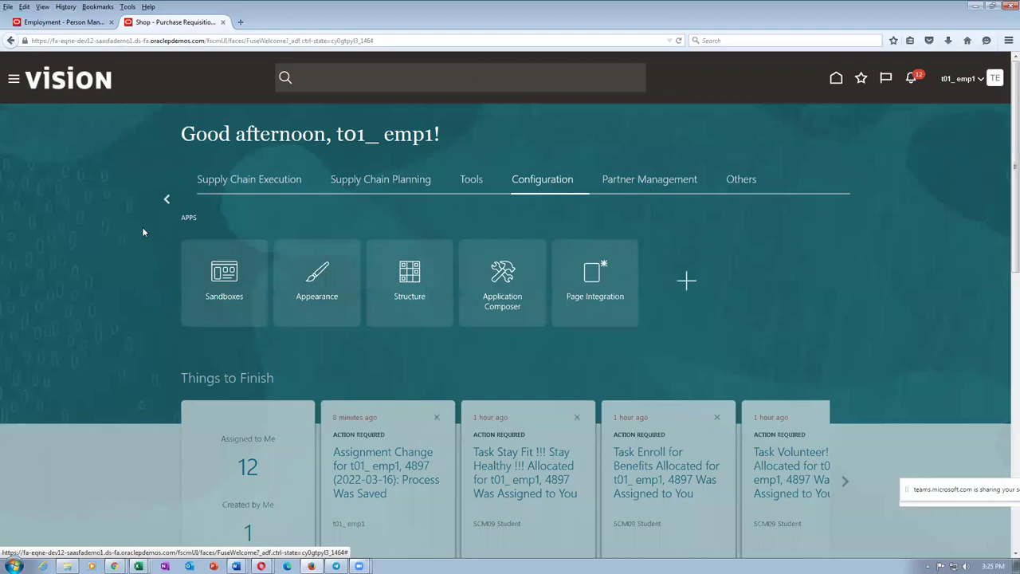
{"action": "left_click", "coordinate": [165, 204]}
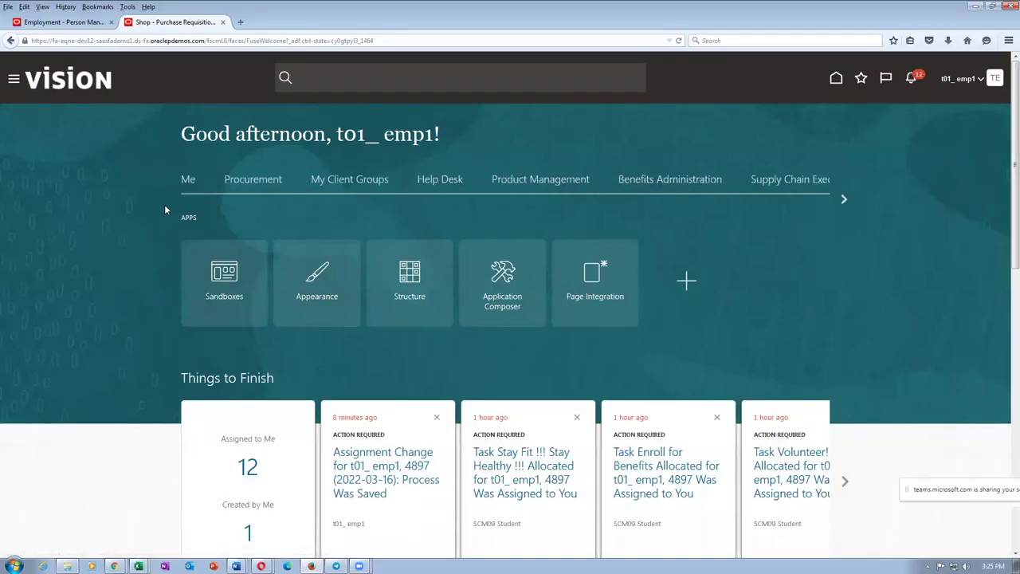
{"action": "left_click", "coordinate": [253, 180]}
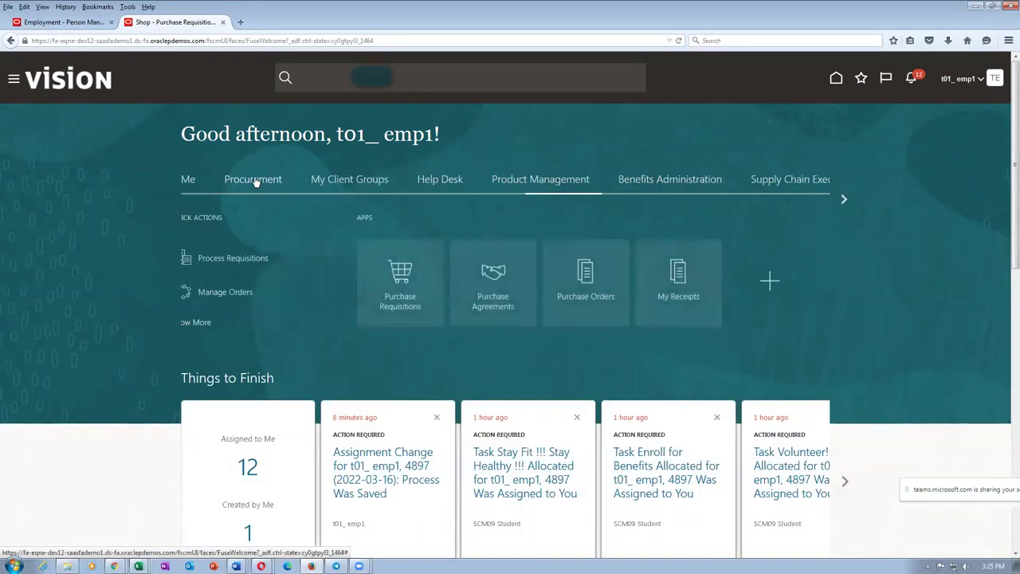
{"action": "left_click", "coordinate": [409, 305]}
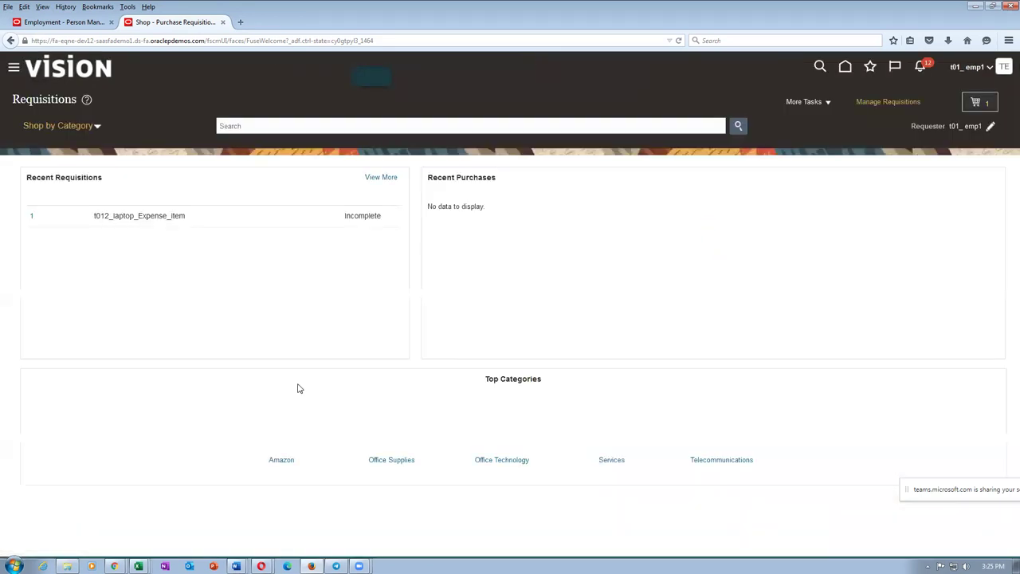
{"action": "left_click", "coordinate": [789, 104]}
{"action": "left_click", "coordinate": [871, 155]}
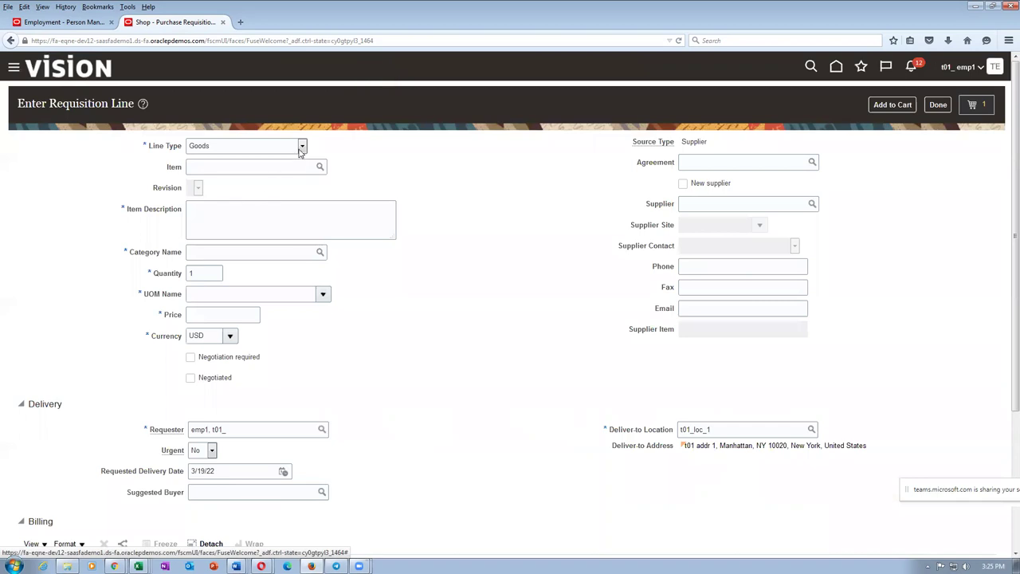
Step: Make the line Fixed Price Services, 'cable laying', category Miscellaneous, amount 1,234
{"action": "left_click", "coordinate": [301, 149]}
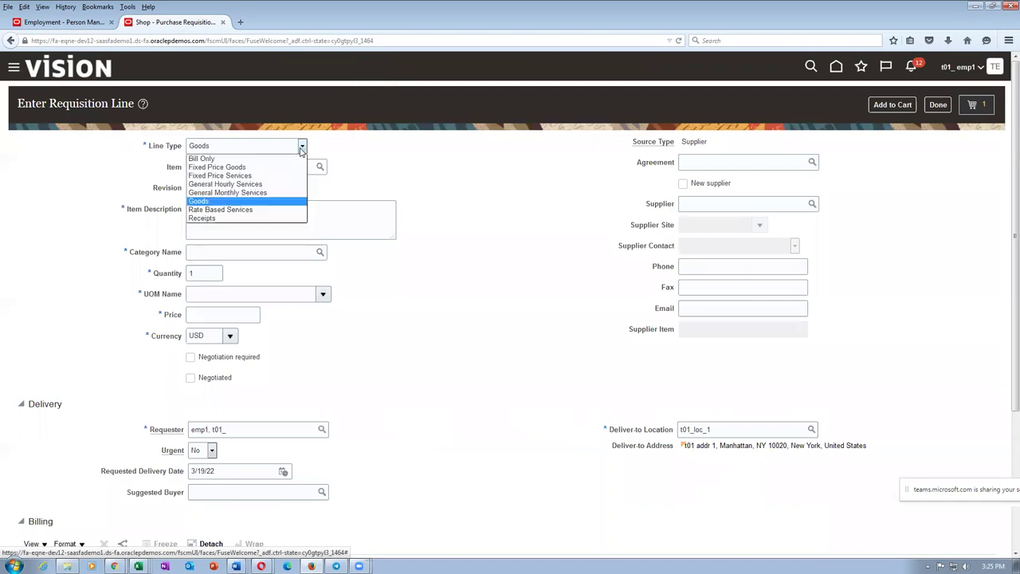
{"action": "left_click", "coordinate": [265, 175]}
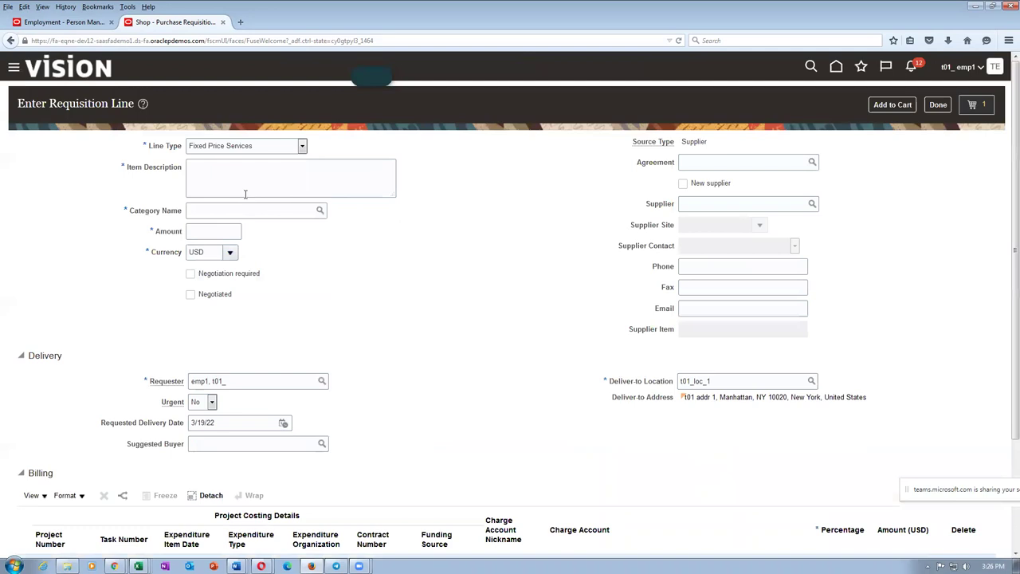
{"action": "type", "text": "cable laying"}
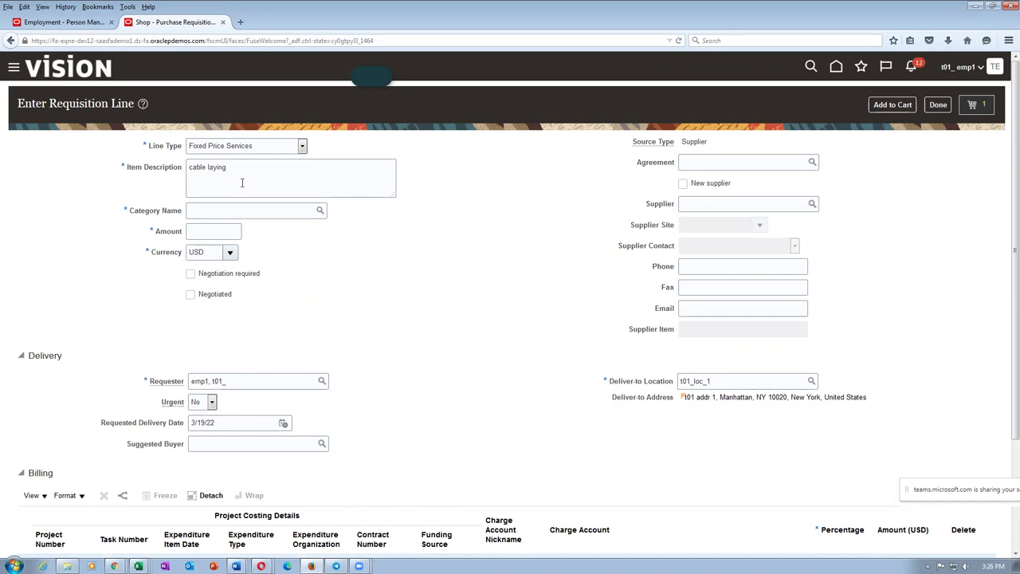
{"action": "left_click", "coordinate": [236, 232]}
{"action": "left_click", "coordinate": [206, 233]}
{"action": "type", "text": "1,234"}
{"action": "key", "text": "Tab"}
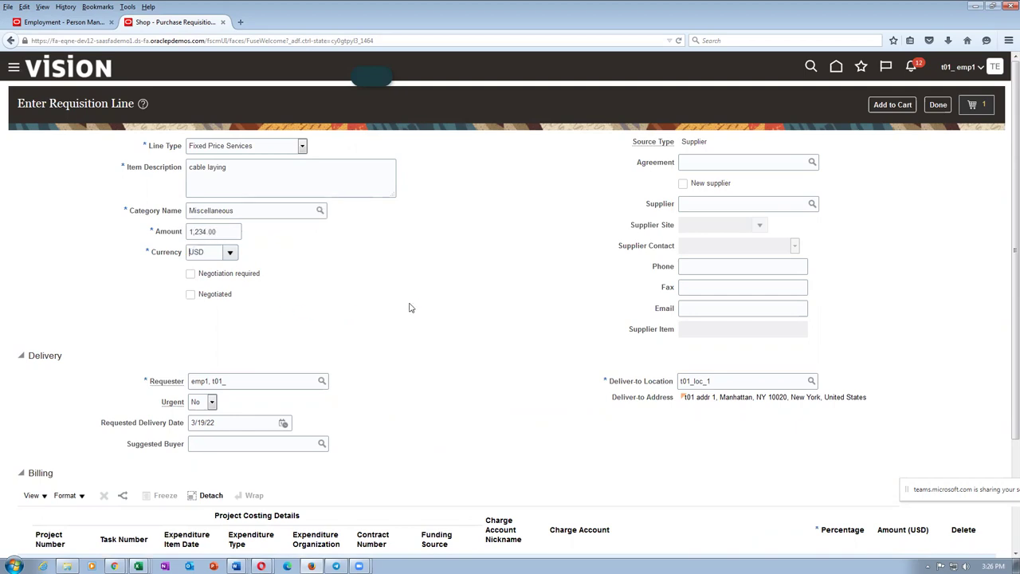
Step: Verify the billing charge account 10-100-1002 and finish the cable laying line
{"action": "scroll", "coordinate": [410, 307], "scroll_direction": "down", "scroll_amount": 3}
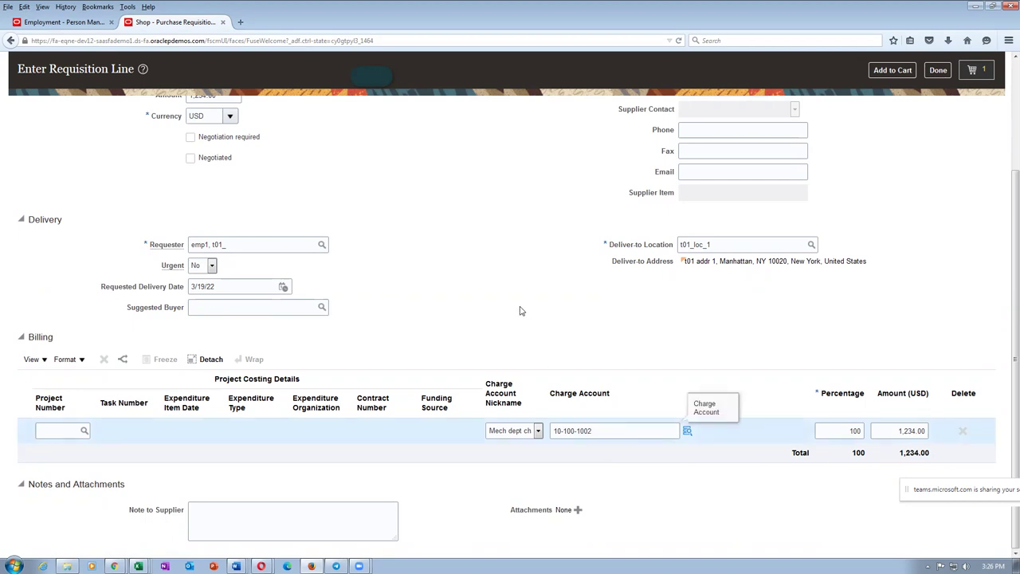
{"action": "scroll", "coordinate": [530, 319], "scroll_direction": "up", "scroll_amount": 3}
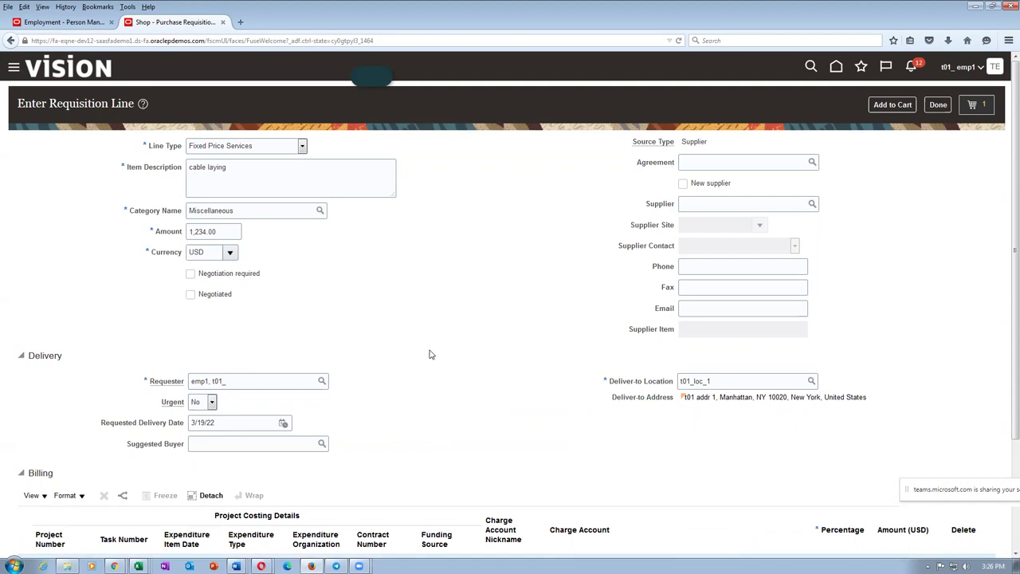
{"action": "left_click", "coordinate": [938, 104]}
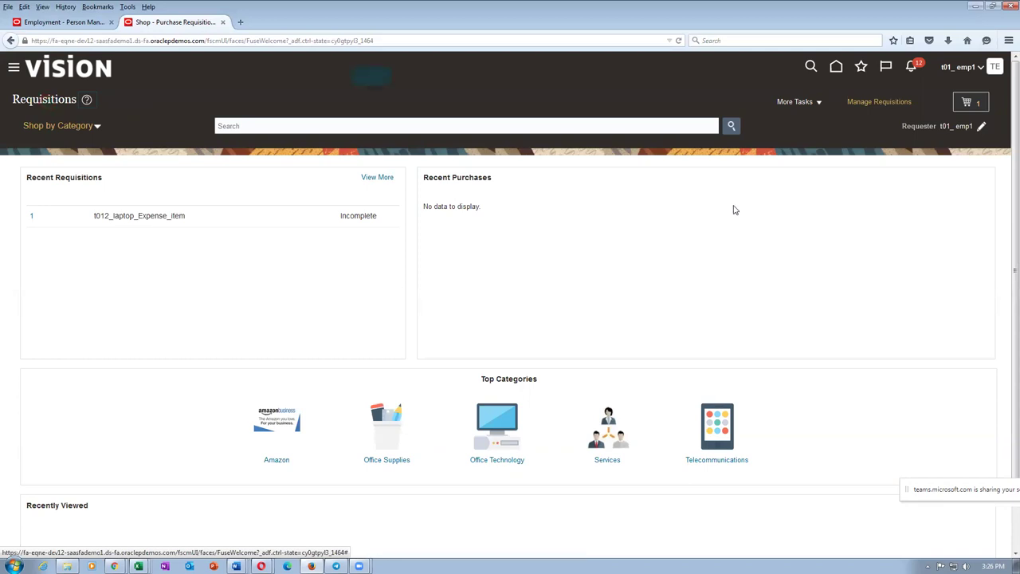
Step: Alt+Tab through open windows to the P_to_P_Process Excel spreadsheet
{"action": "key", "text": "alt+Tab"}
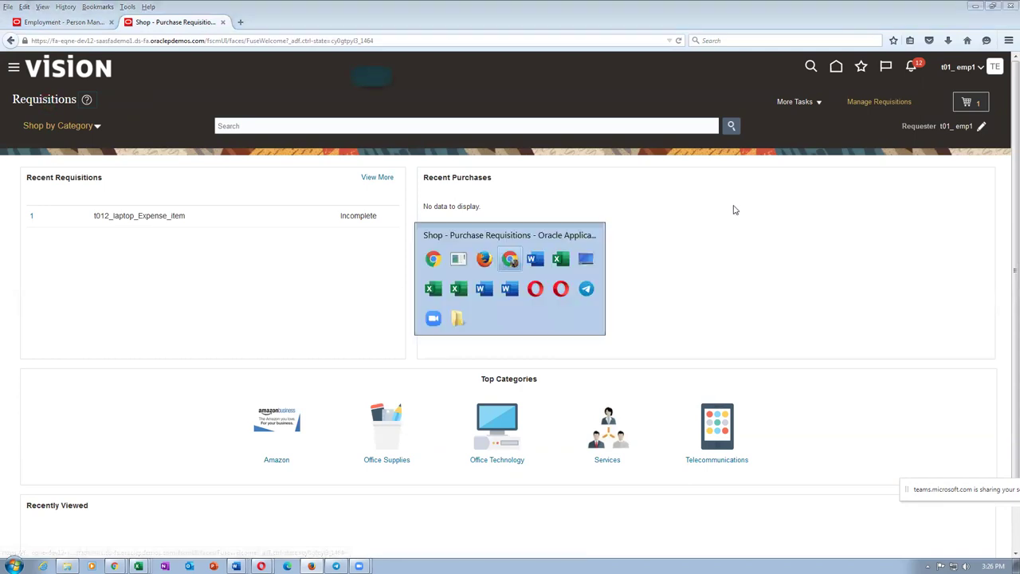
{"action": "key", "text": "alt+Tab"}
{"action": "key", "text": "alt+Tab"}
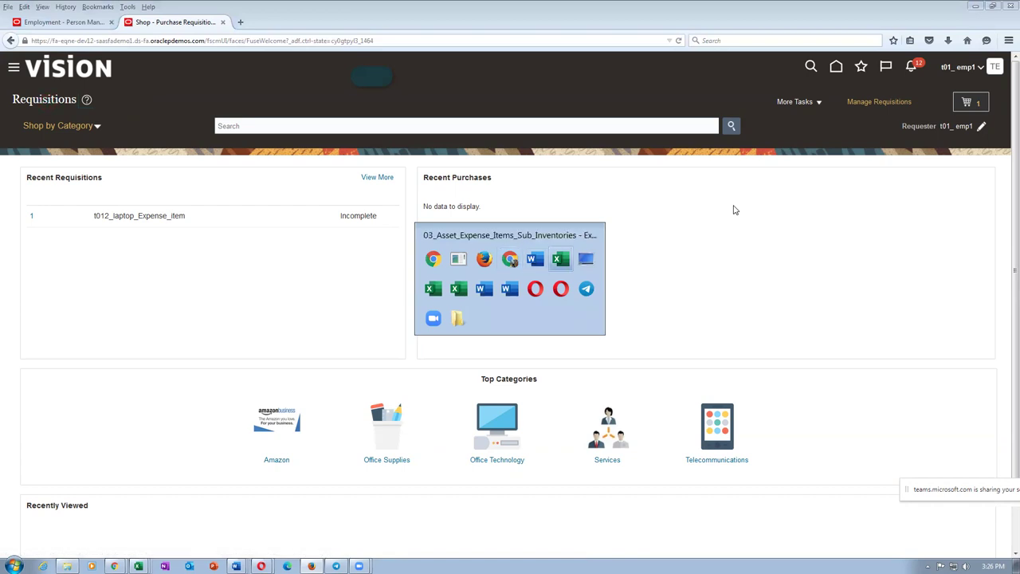
{"action": "key", "text": "alt+Tab"}
{"action": "key", "text": "alt+Tab"}
{"action": "key", "text": "alt+Tab"}
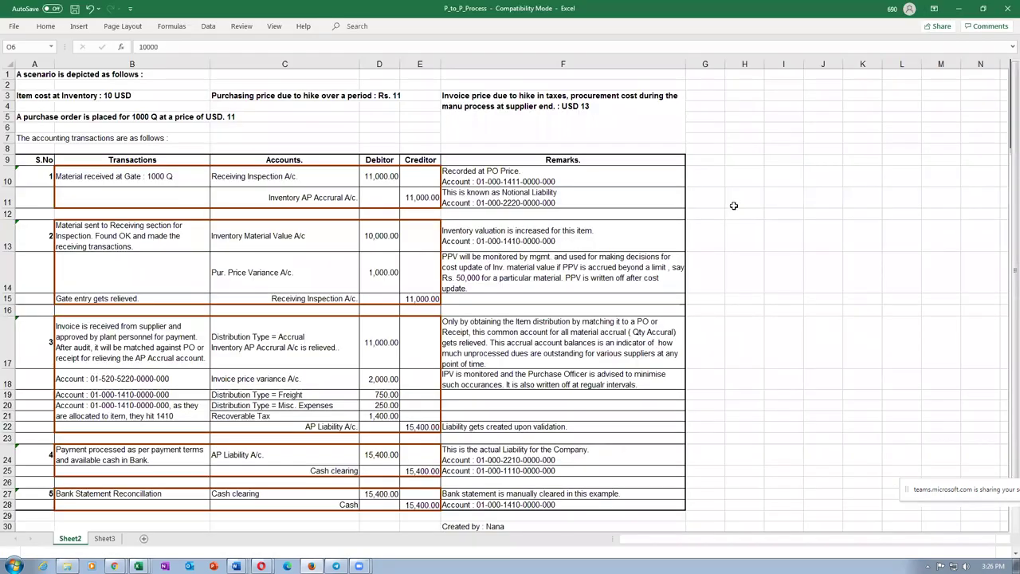
Step: Compare the 10,000.00 Inventory Material Value debit with the 15,400 cash credit and read the PPV remark
{"action": "left_click", "coordinate": [297, 233]}
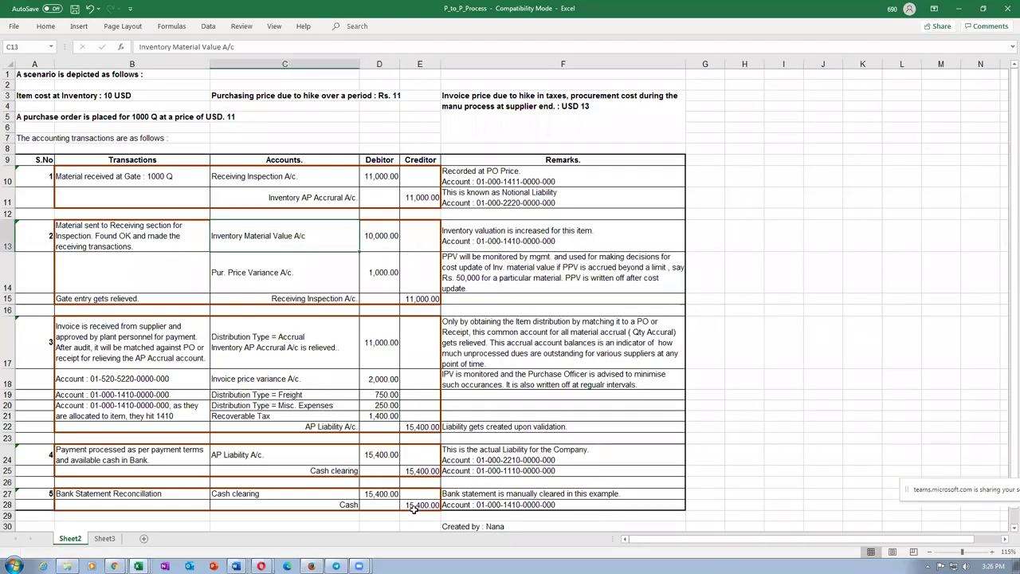
{"action": "left_click", "coordinate": [418, 504]}
{"action": "left_click", "coordinate": [389, 242]}
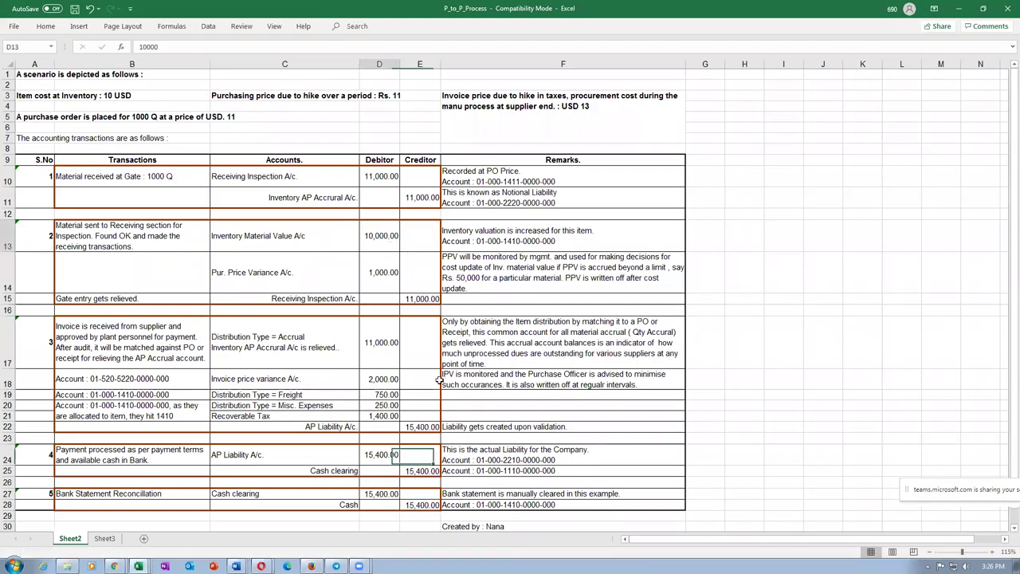
{"action": "left_click", "coordinate": [418, 505]}
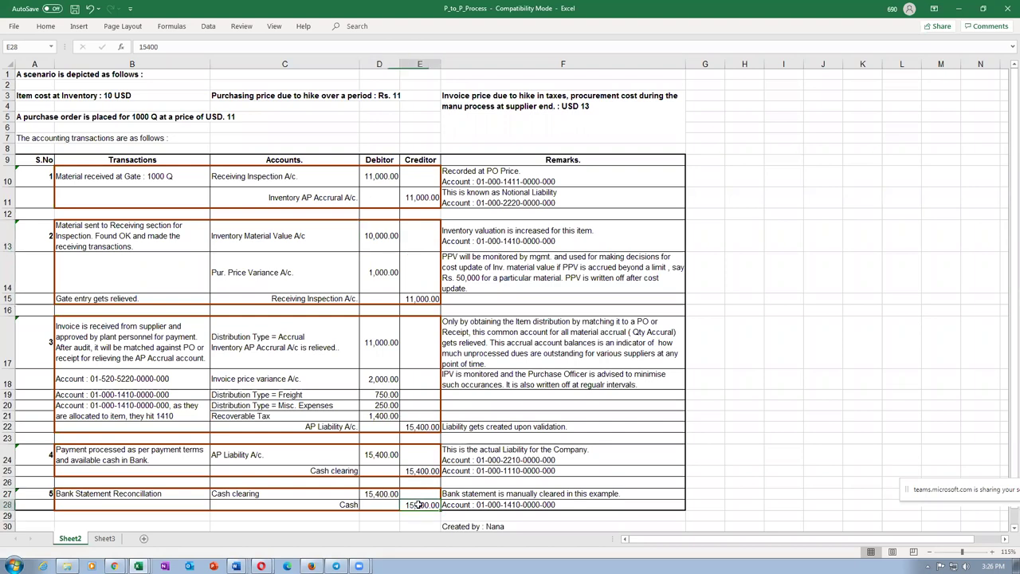
{"action": "left_click", "coordinate": [378, 236]}
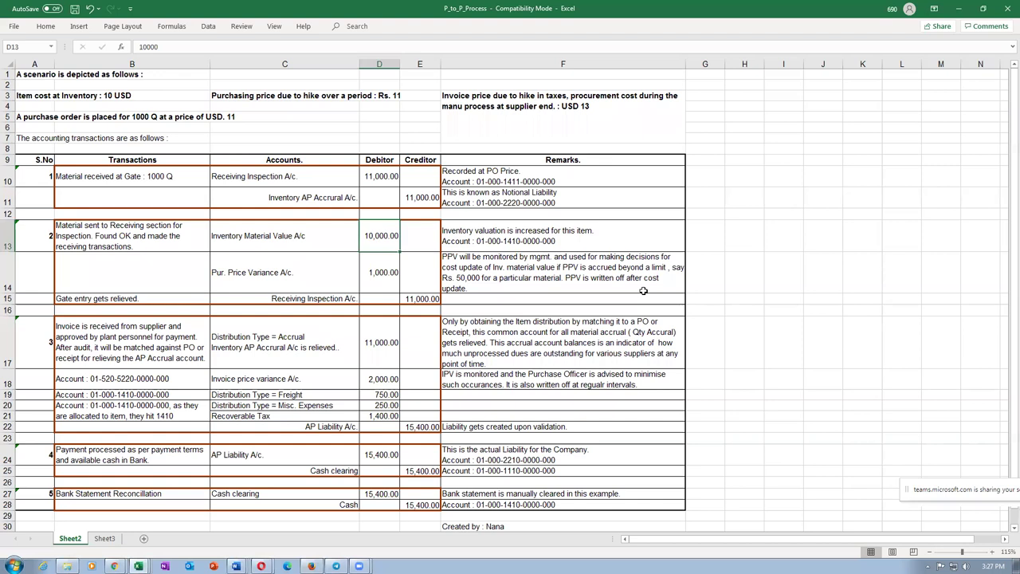
{"action": "left_click", "coordinate": [486, 283]}
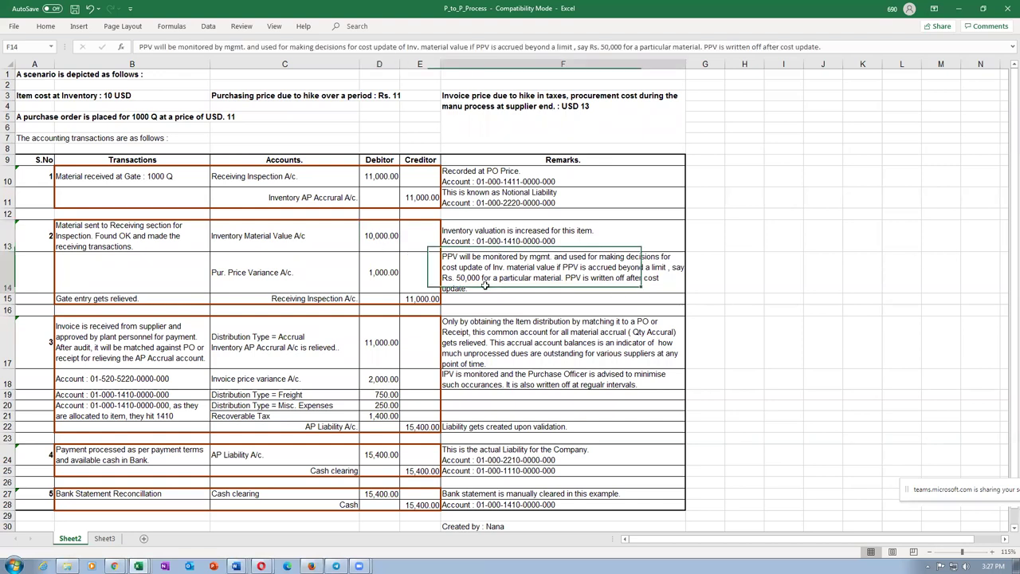
{"action": "left_click", "coordinate": [382, 242]}
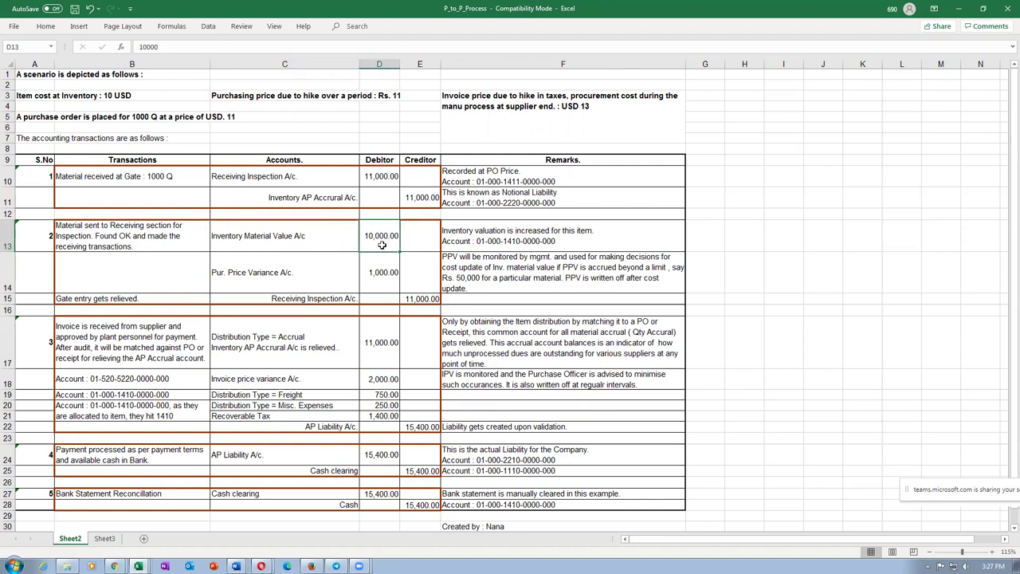
Step: Recheck the final 15,400 credit and select the Inventory Material Value account with its 10,000 debit
{"action": "key", "text": "Left"}
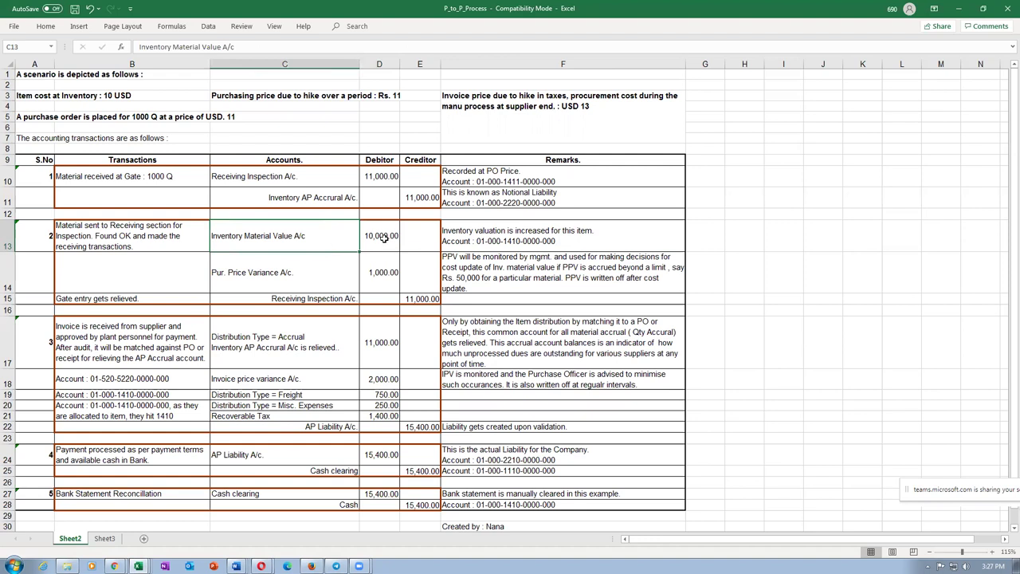
{"action": "key", "text": "Right"}
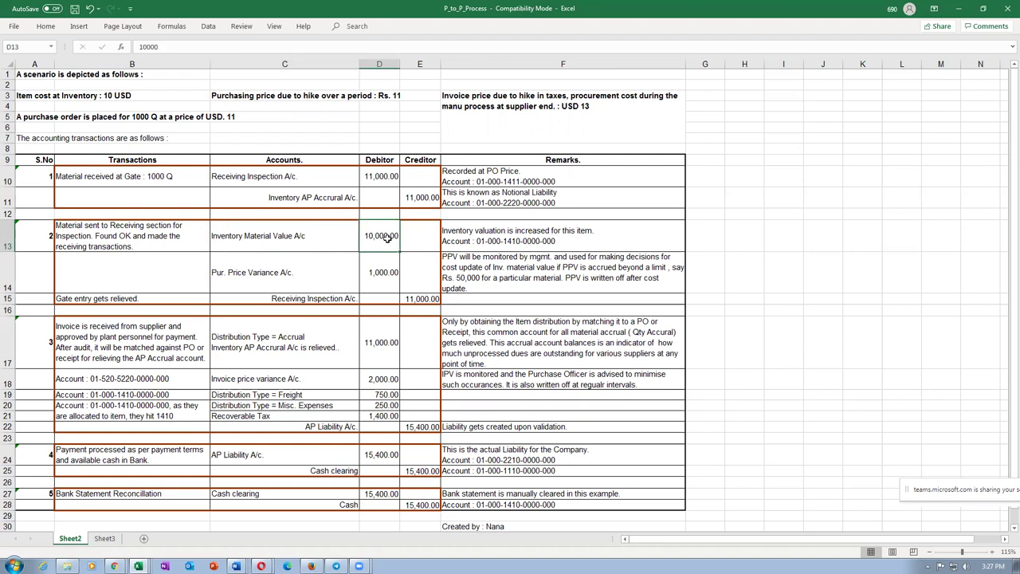
{"action": "left_click", "coordinate": [333, 239]}
{"action": "left_click", "coordinate": [380, 243]}
{"action": "left_click", "coordinate": [424, 506]}
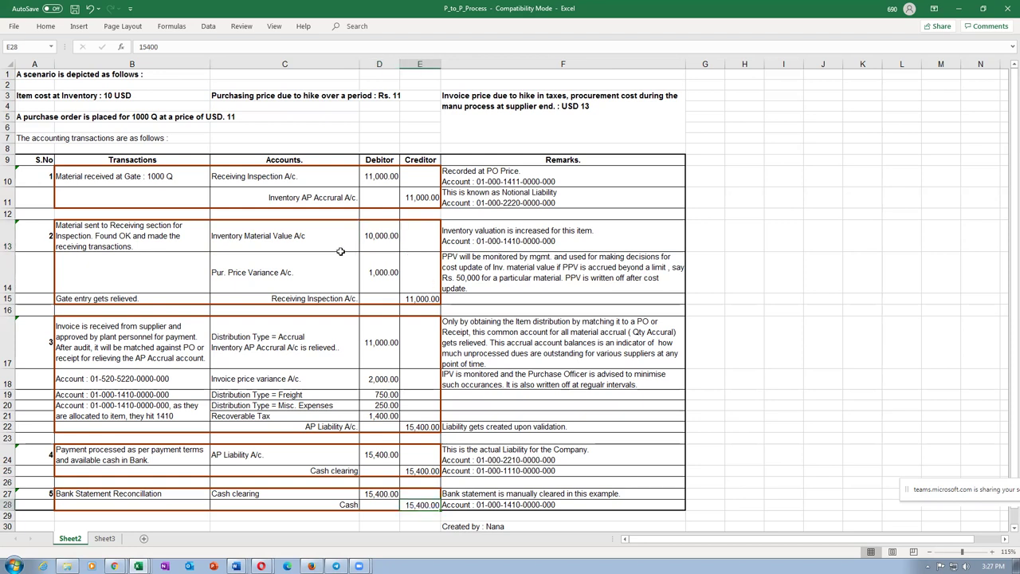
{"action": "left_click_drag", "start_coordinate": [295, 239], "coordinate": [369, 243]}
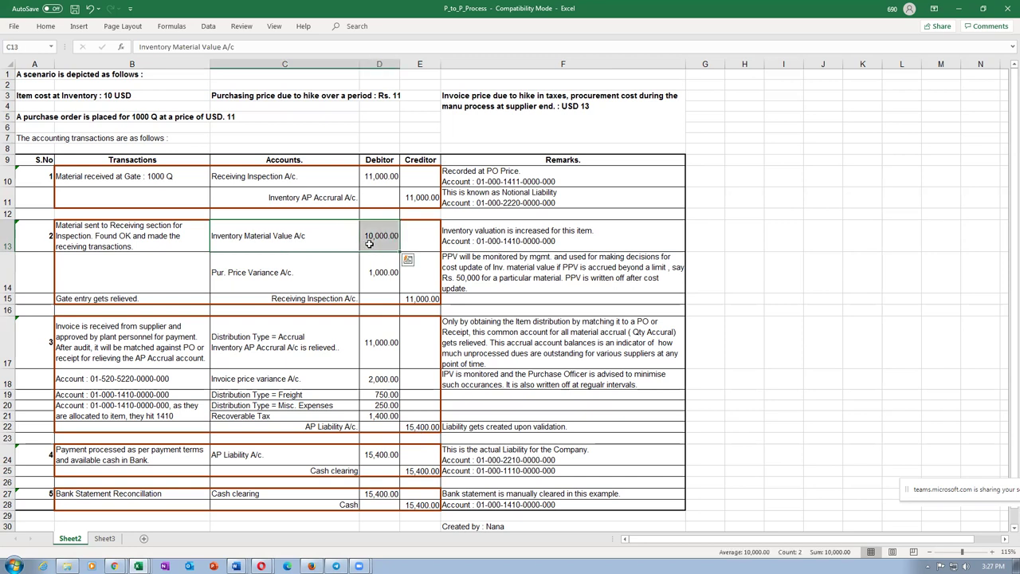
{"action": "key", "text": "alt+Tab"}
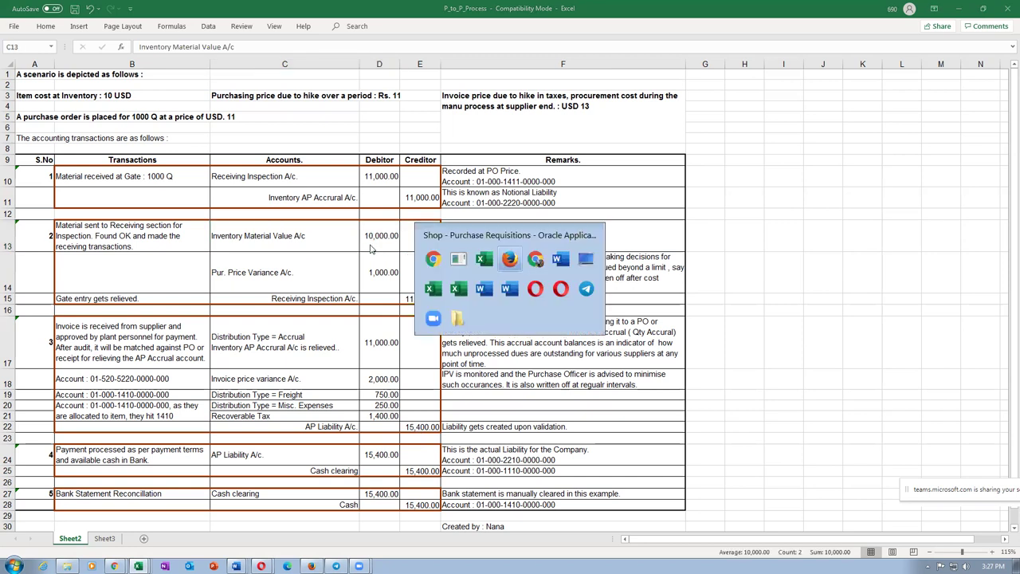
{"action": "key", "text": "Tab"}
{"action": "key", "text": "Tab"}
{"action": "key", "text": "Tab"}
{"action": "key", "text": "Tab"}
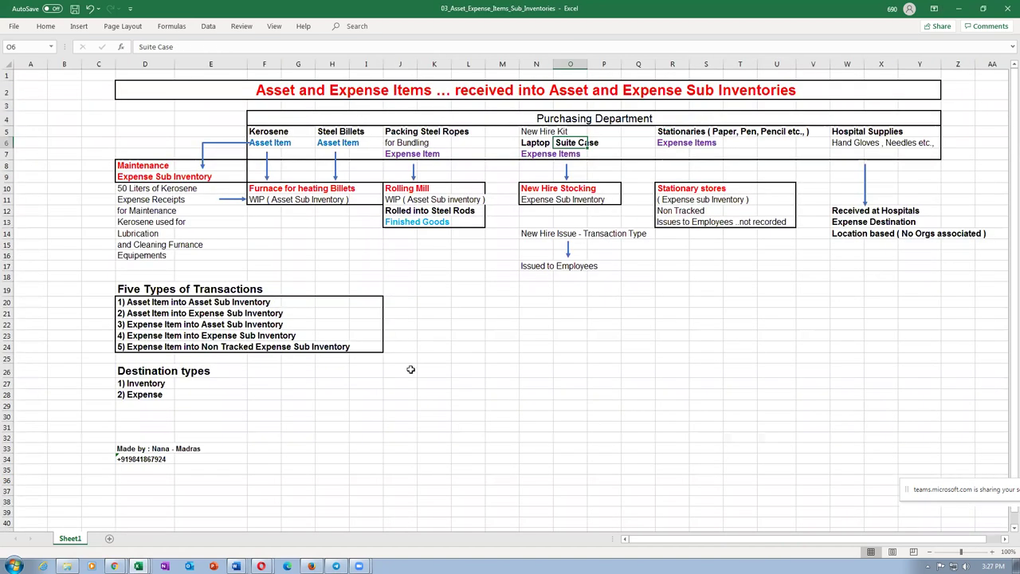
{"action": "left_click", "coordinate": [5, 303]}
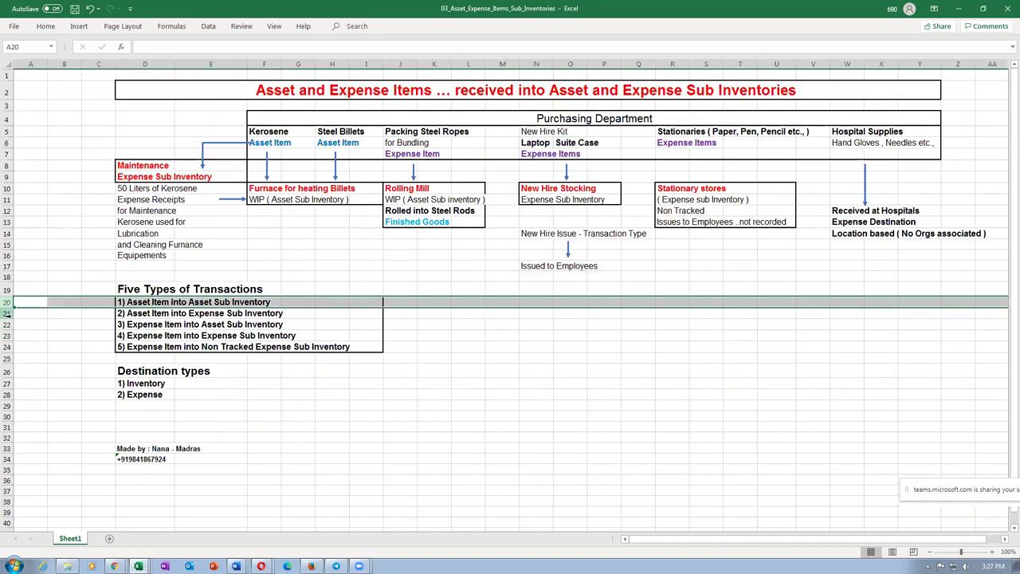
{"action": "left_click", "coordinate": [6, 314]}
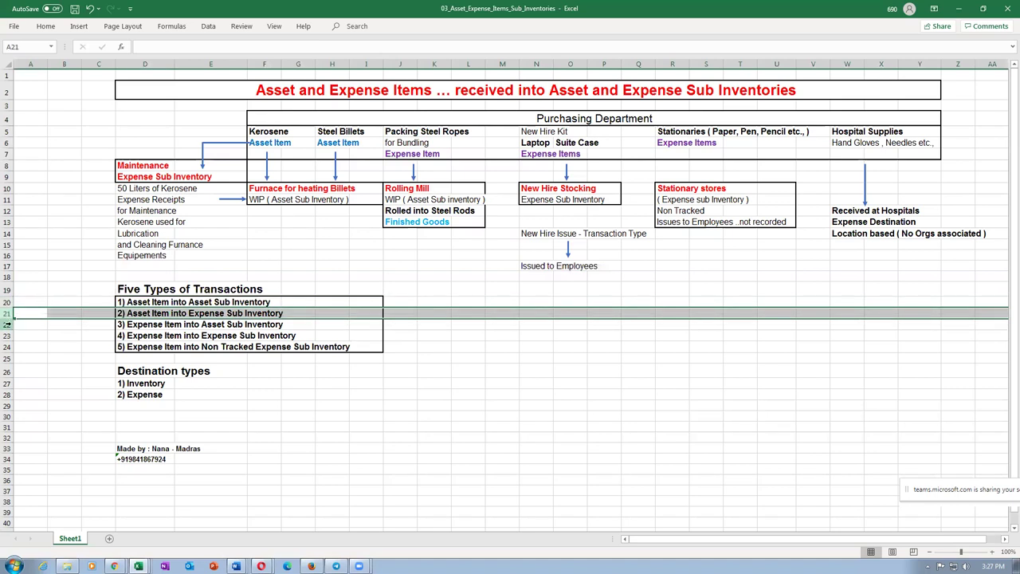
{"action": "left_click", "coordinate": [6, 325]}
{"action": "left_click", "coordinate": [7, 335]}
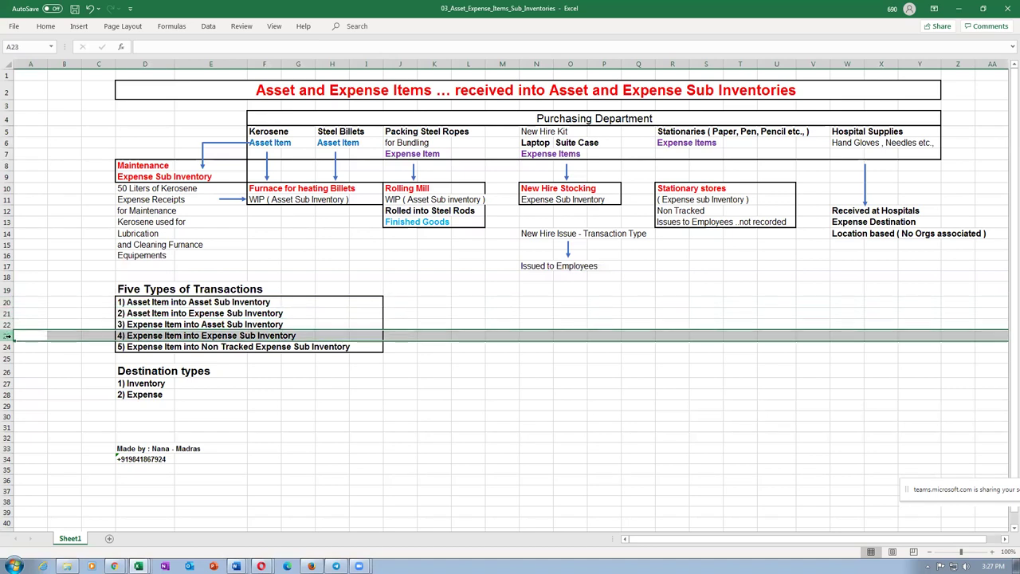
{"action": "left_click", "coordinate": [265, 438]}
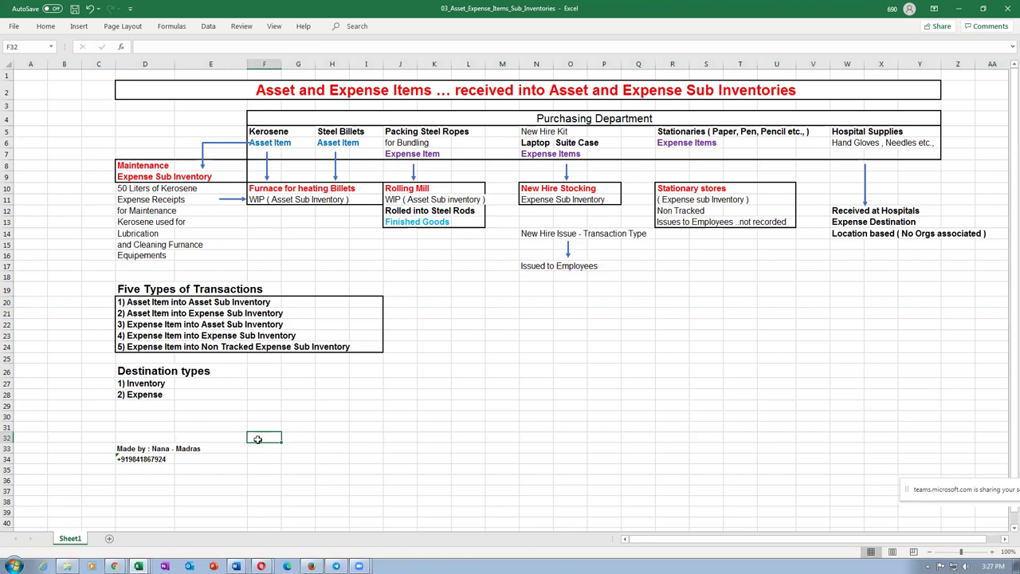
{"action": "left_click_drag", "start_coordinate": [133, 306], "coordinate": [139, 336]}
{"action": "left_click", "coordinate": [560, 144]}
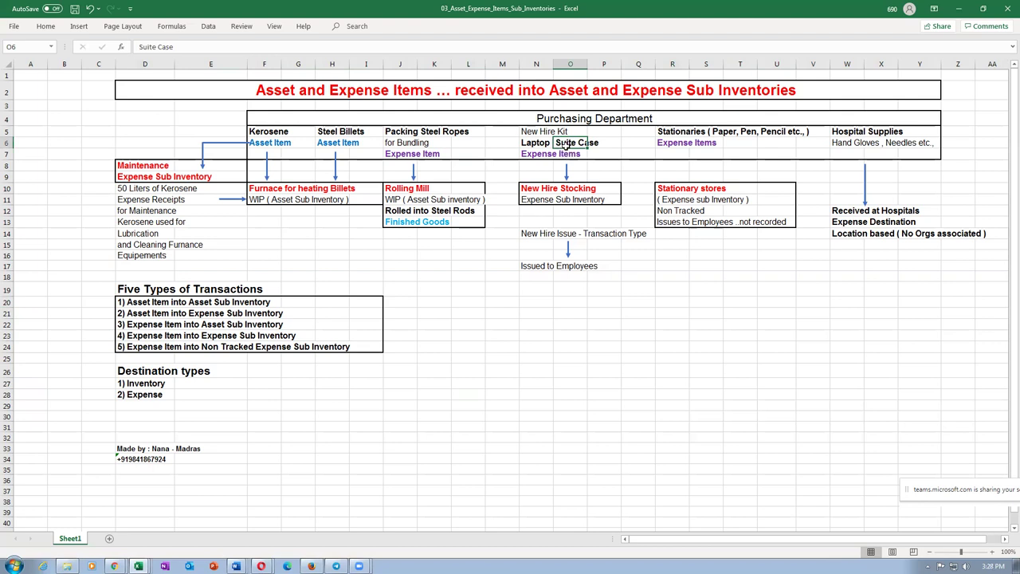
{"action": "left_click", "coordinate": [609, 142]}
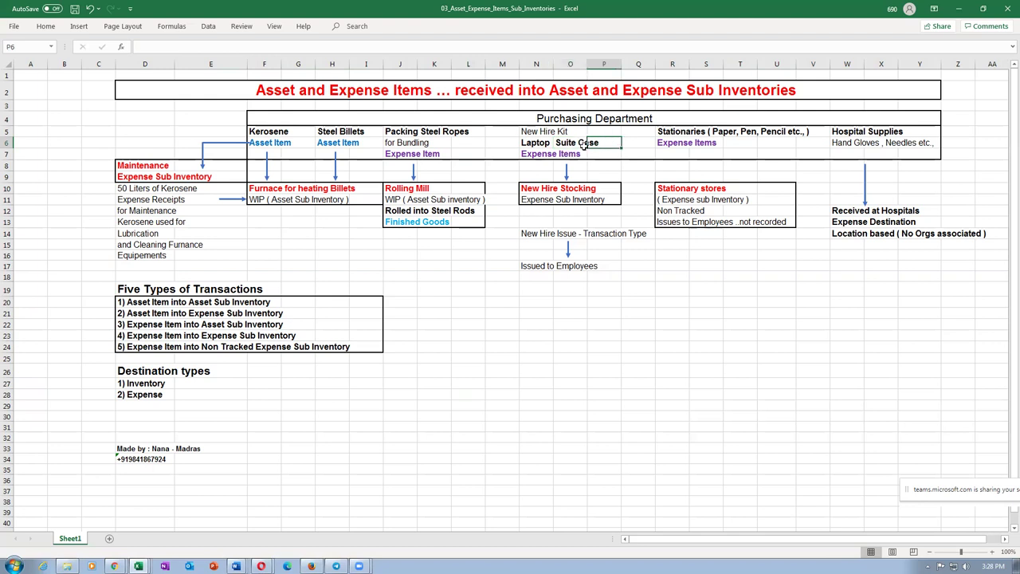
{"action": "left_click", "coordinate": [558, 142]}
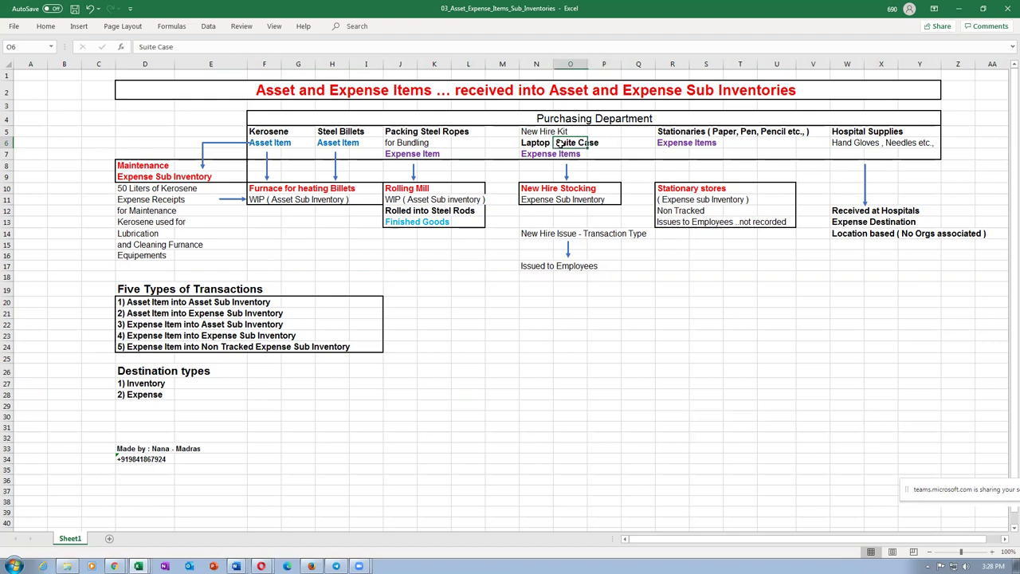
{"action": "left_click", "coordinate": [610, 142]}
{"action": "left_click", "coordinate": [562, 145]}
{"action": "left_click_drag", "start_coordinate": [523, 144], "coordinate": [556, 144]}
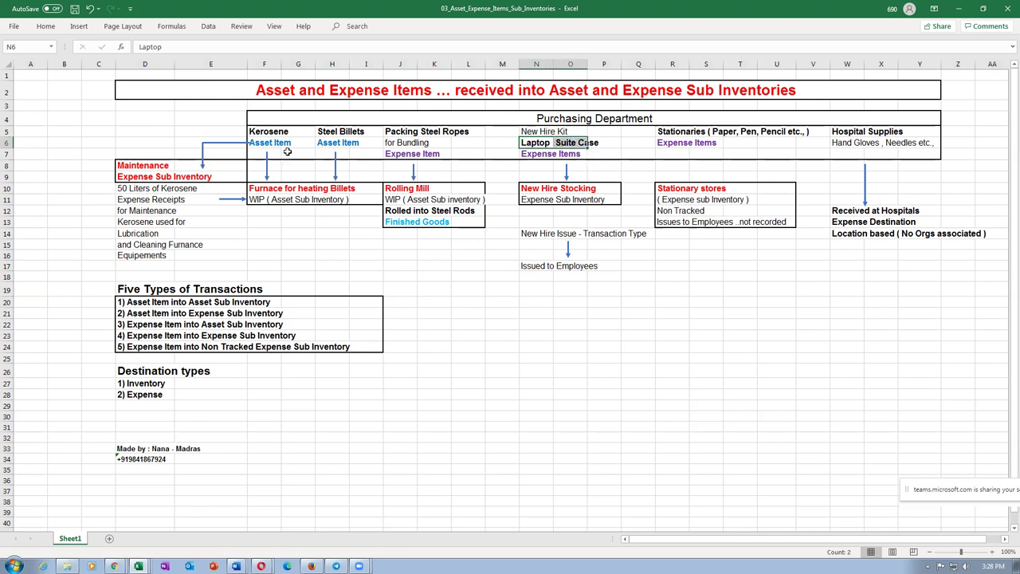
{"action": "left_click_drag", "start_coordinate": [271, 134], "coordinate": [870, 156]}
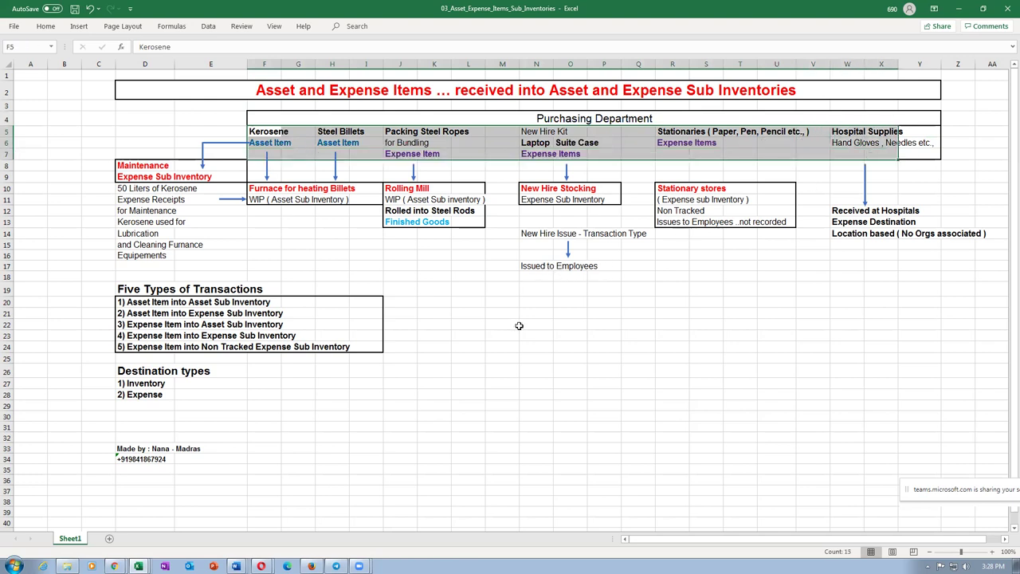
{"action": "left_click", "coordinate": [520, 325]}
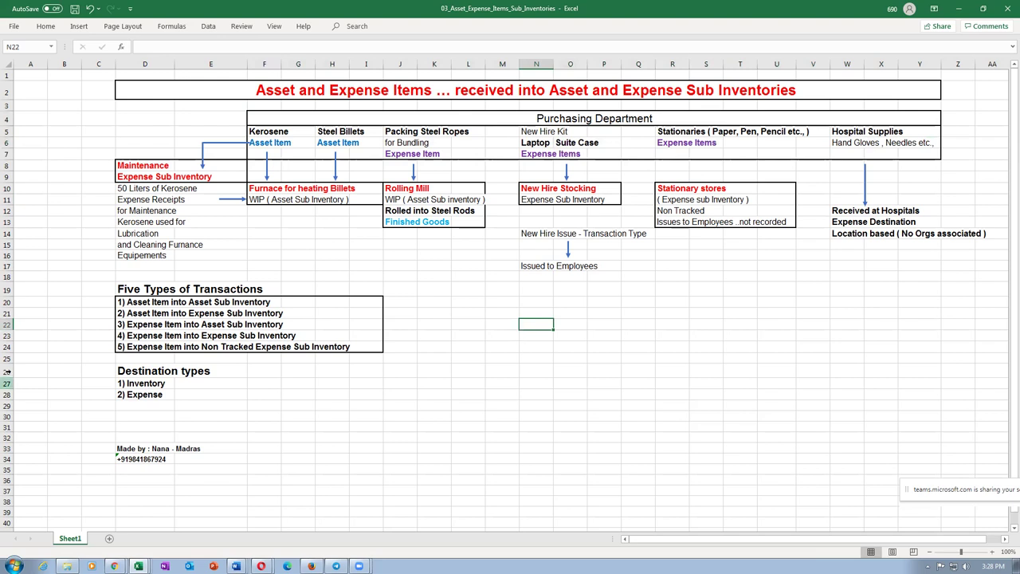
{"action": "left_click_drag", "start_coordinate": [6, 302], "coordinate": [6, 334]}
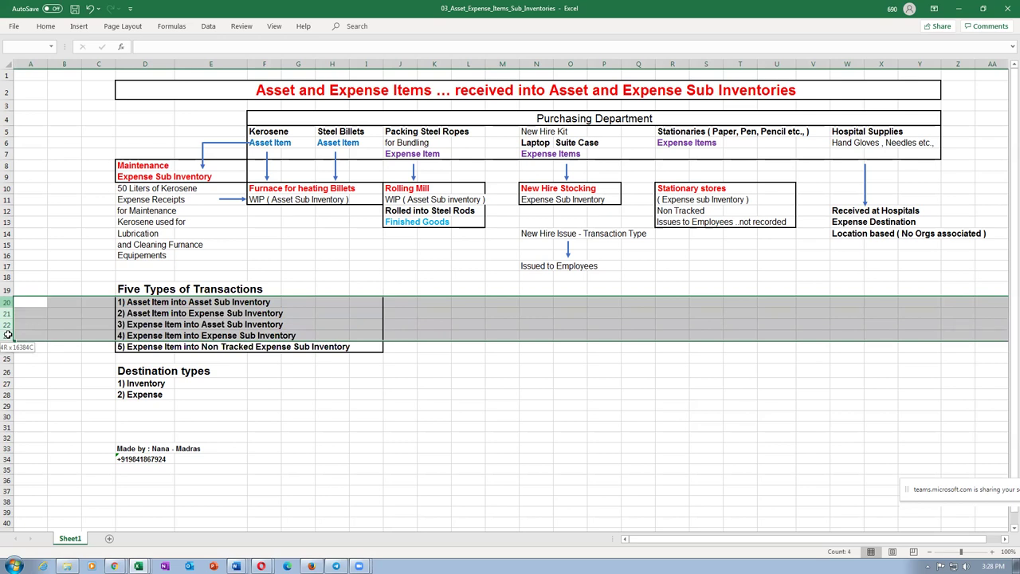
{"action": "left_click", "coordinate": [135, 396]}
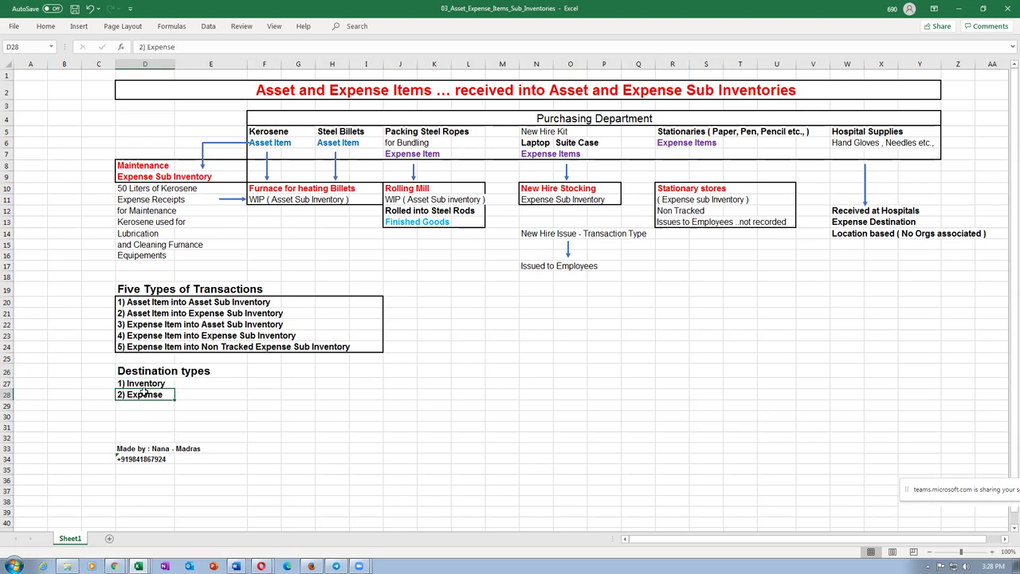
{"action": "left_click", "coordinate": [834, 211]}
{"action": "left_click", "coordinate": [842, 134]}
{"action": "left_click_drag", "start_coordinate": [842, 140], "coordinate": [847, 234]}
{"action": "left_click", "coordinate": [603, 345]}
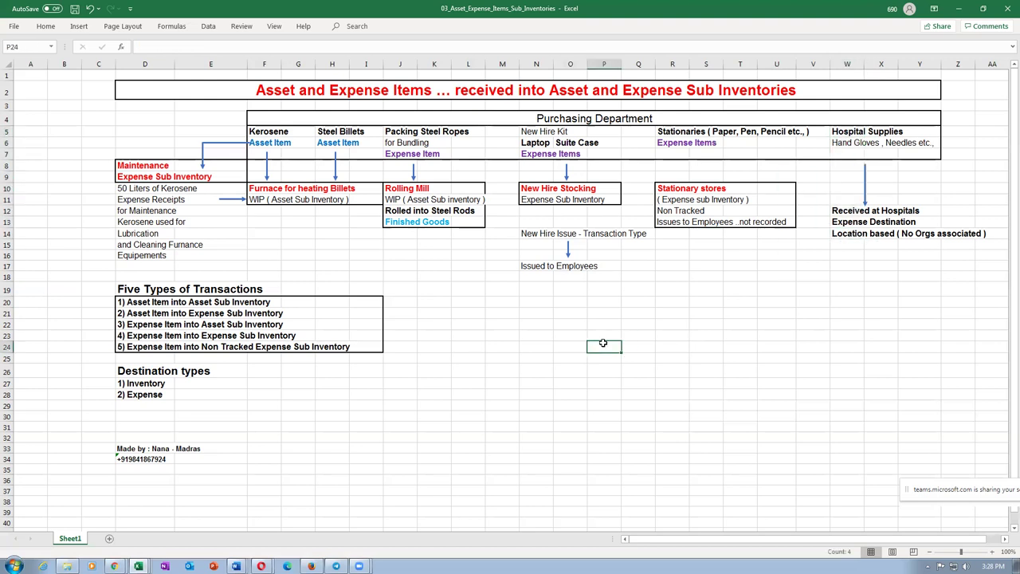
{"action": "key", "text": "alt+Tab"}
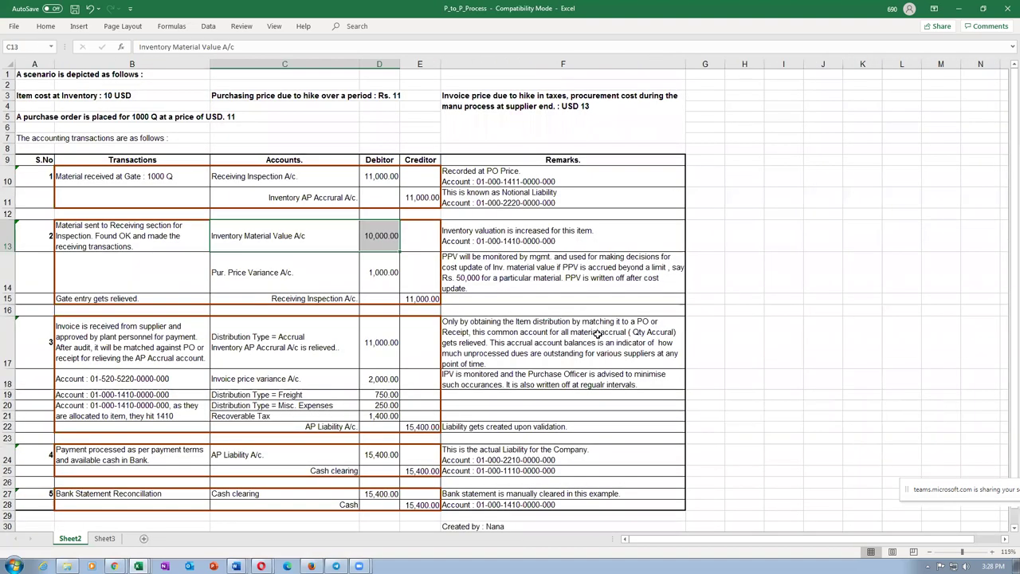
{"action": "left_click", "coordinate": [140, 343]}
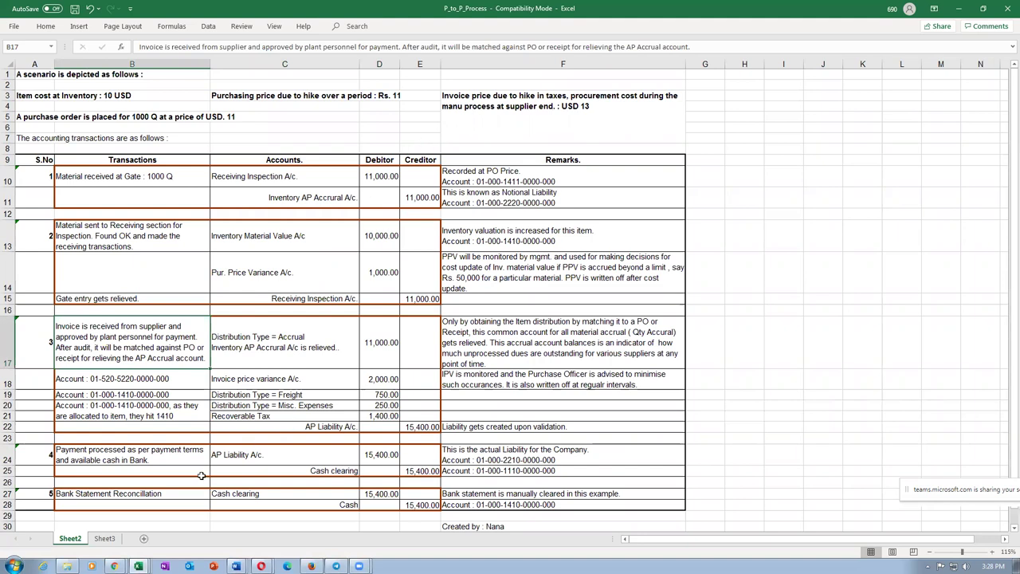
{"action": "mouse_move", "coordinate": [236, 565]}
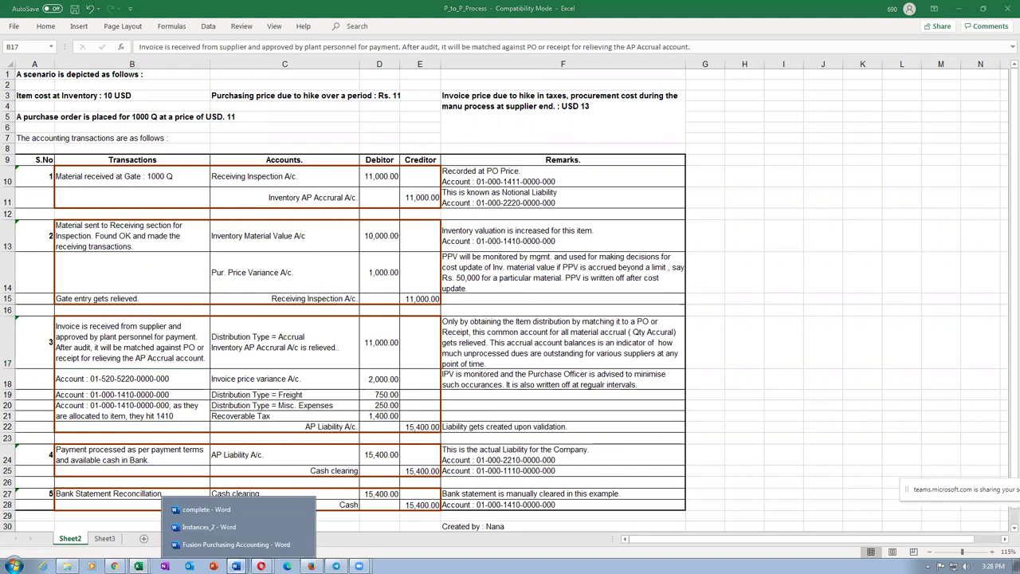
{"action": "left_click", "coordinate": [239, 545]}
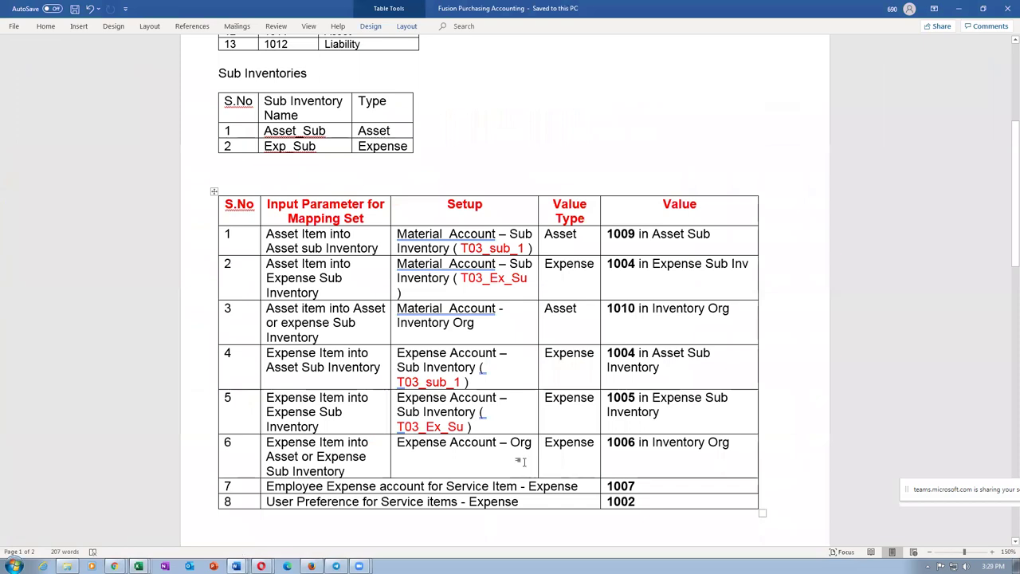
{"action": "scroll", "coordinate": [508, 402], "scroll_direction": "up", "scroll_amount": 1}
{"action": "scroll", "coordinate": [508, 402], "scroll_direction": "up", "scroll_amount": 3}
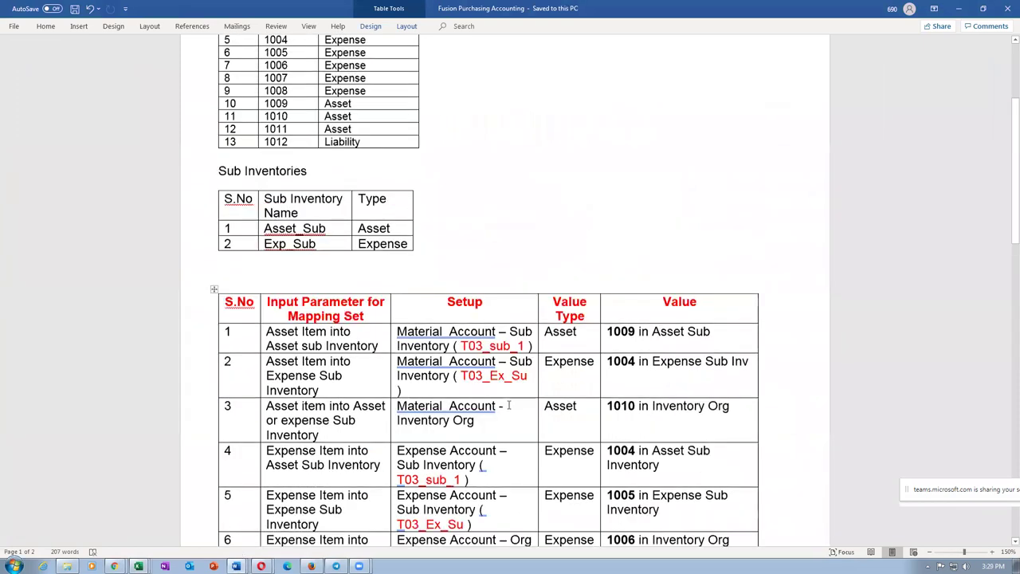
{"action": "scroll", "coordinate": [510, 406], "scroll_direction": "down", "scroll_amount": 5}
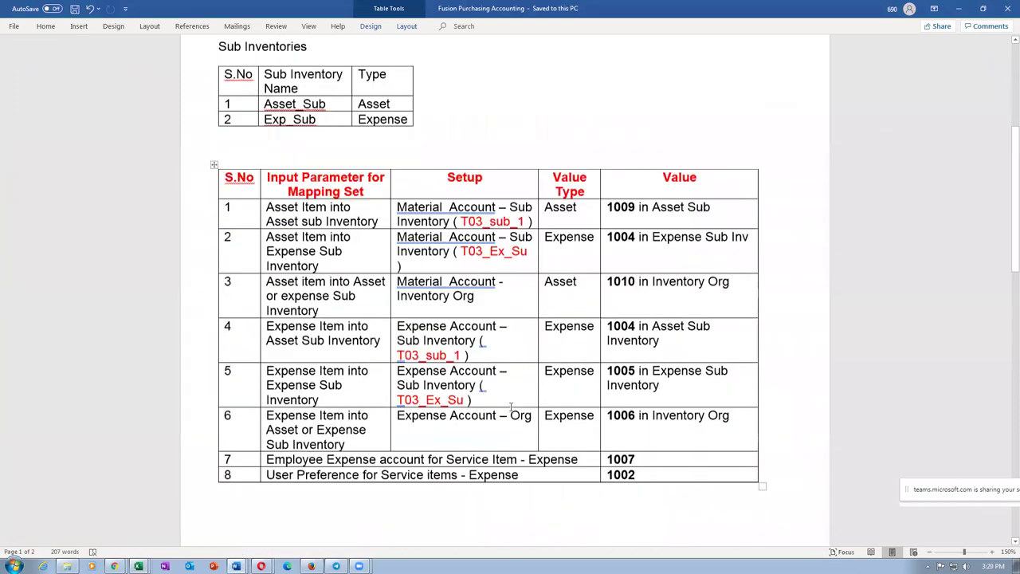
{"action": "scroll", "coordinate": [510, 406], "scroll_direction": "down", "scroll_amount": 2}
{"action": "key", "text": "alt+Tab"}
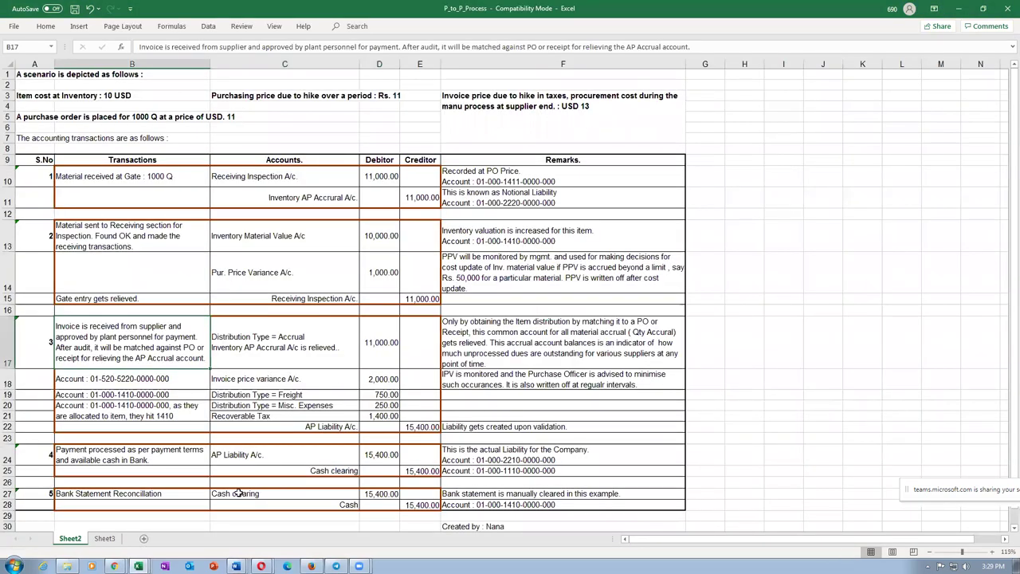
{"action": "mouse_move", "coordinate": [114, 566]}
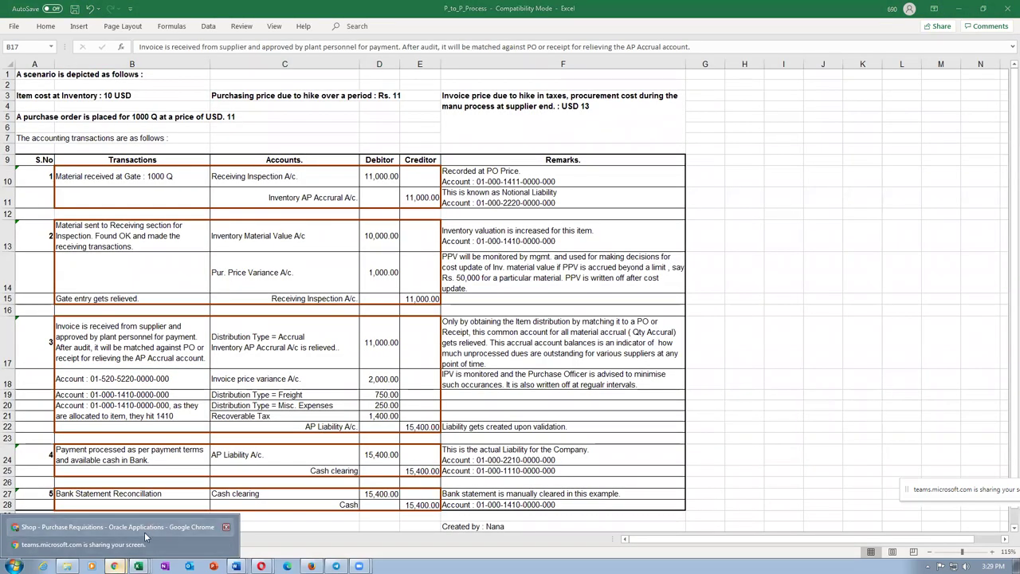